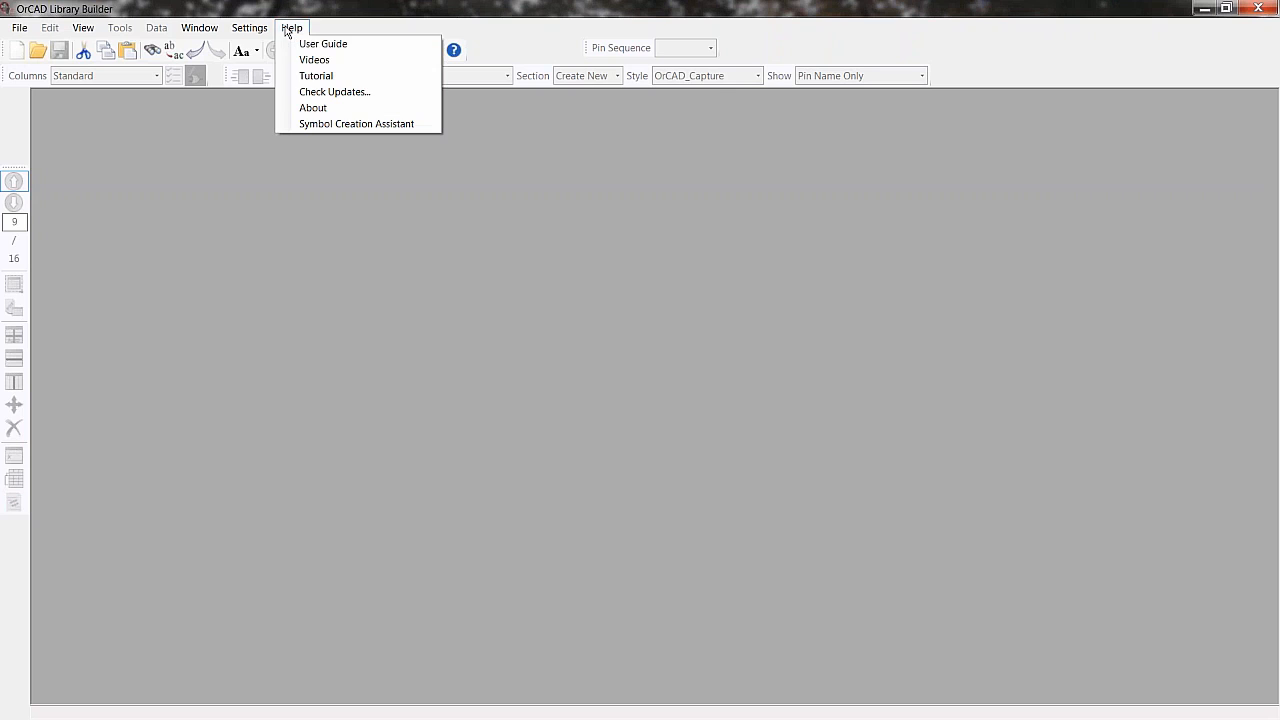
- Open the Library Builder tutorials and read the Quick Start topics on library path settings, PDF extraction and removing table headers
click(305, 74)
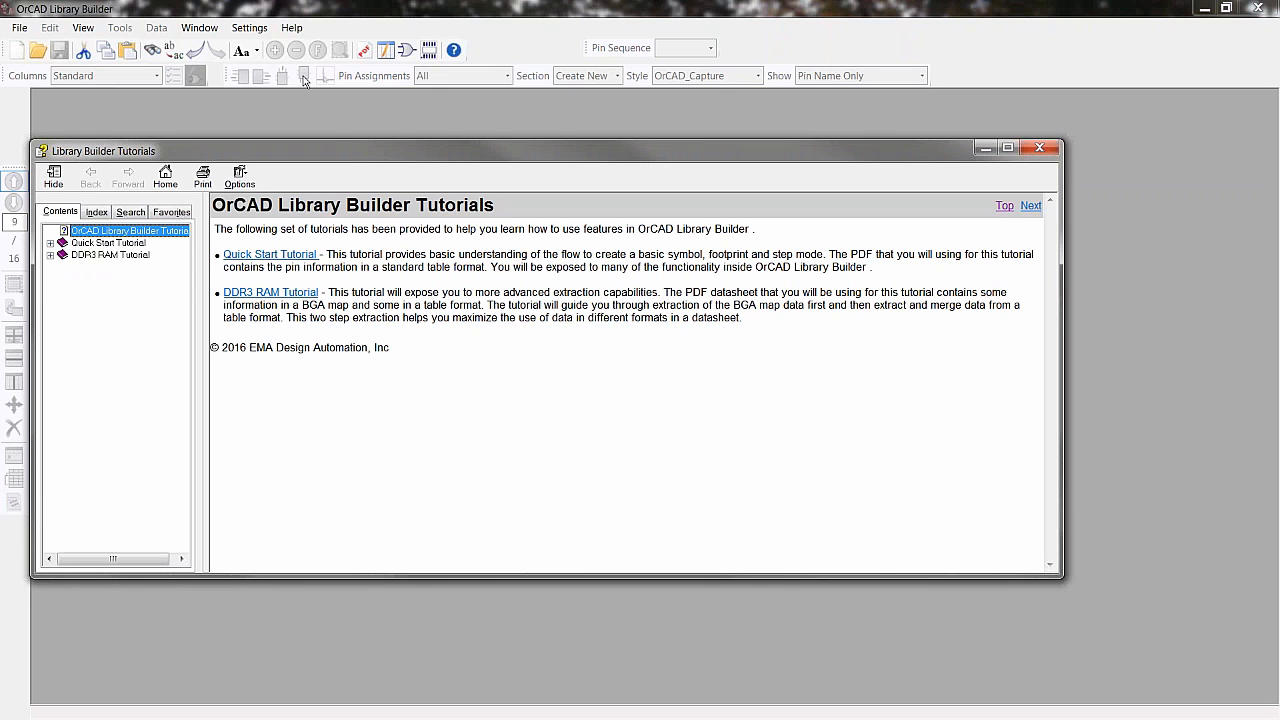
click(51, 243)
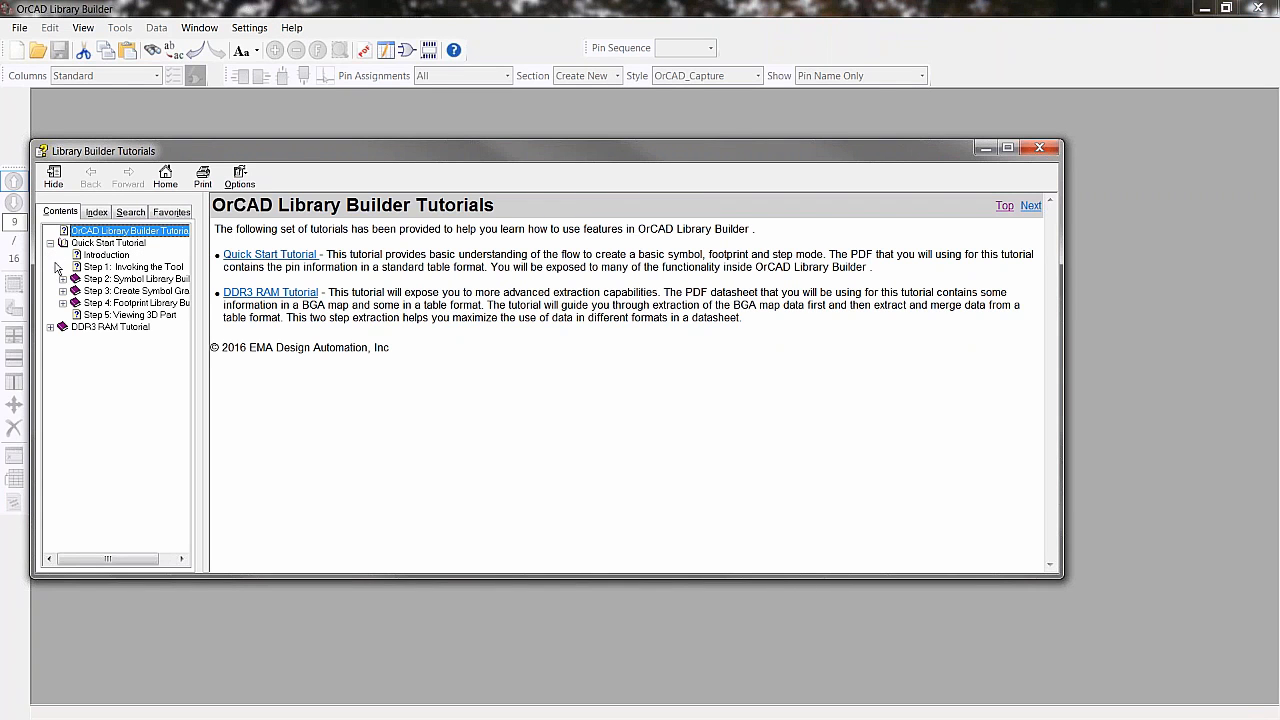
click(62, 279)
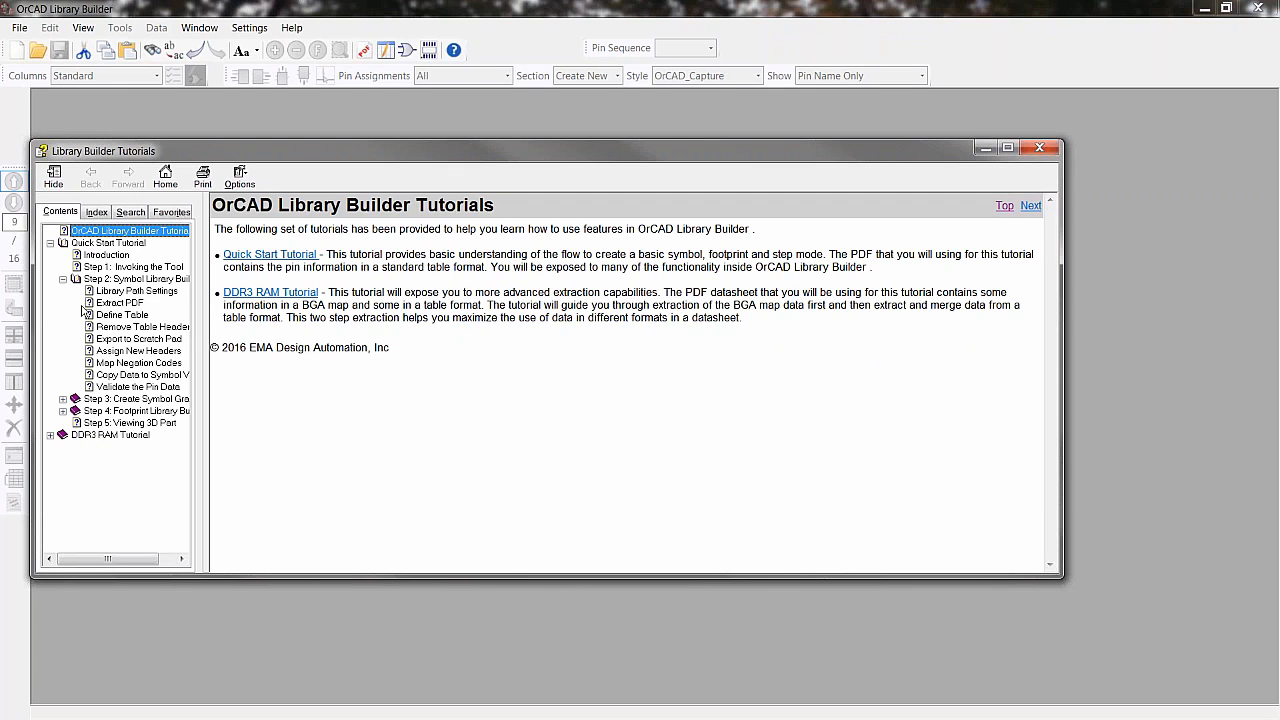
click(127, 292)
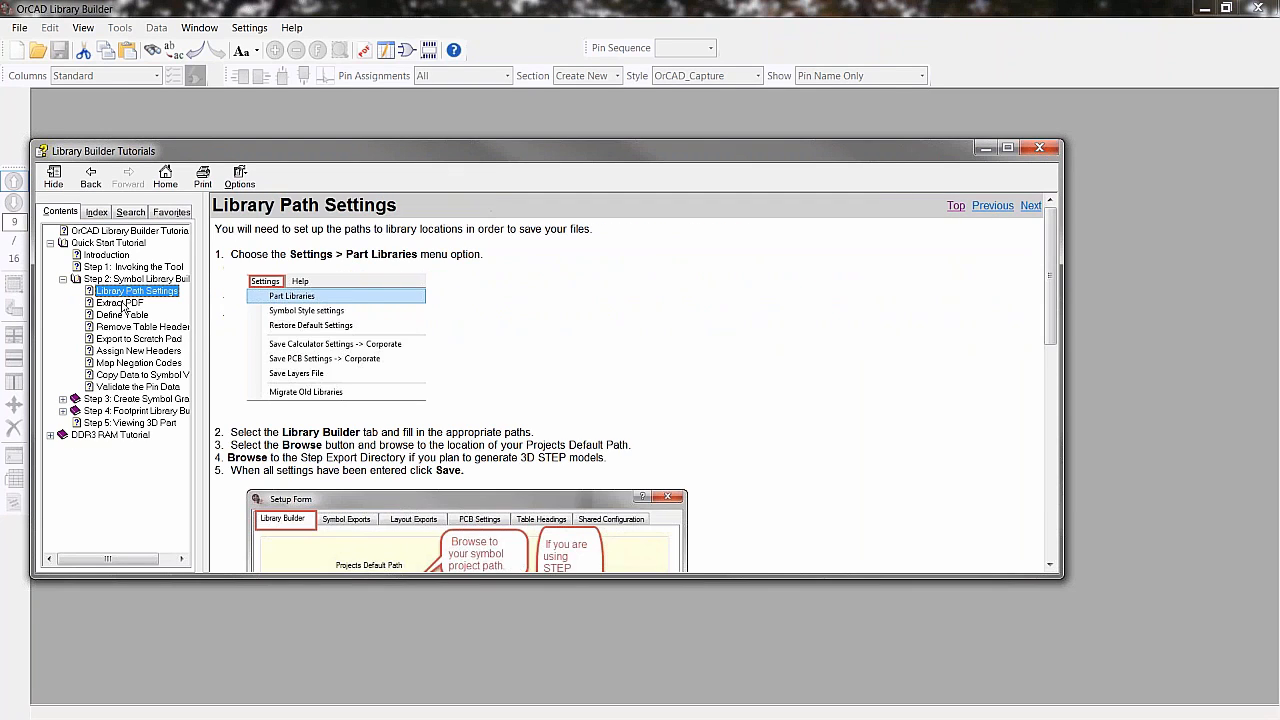
click(122, 302)
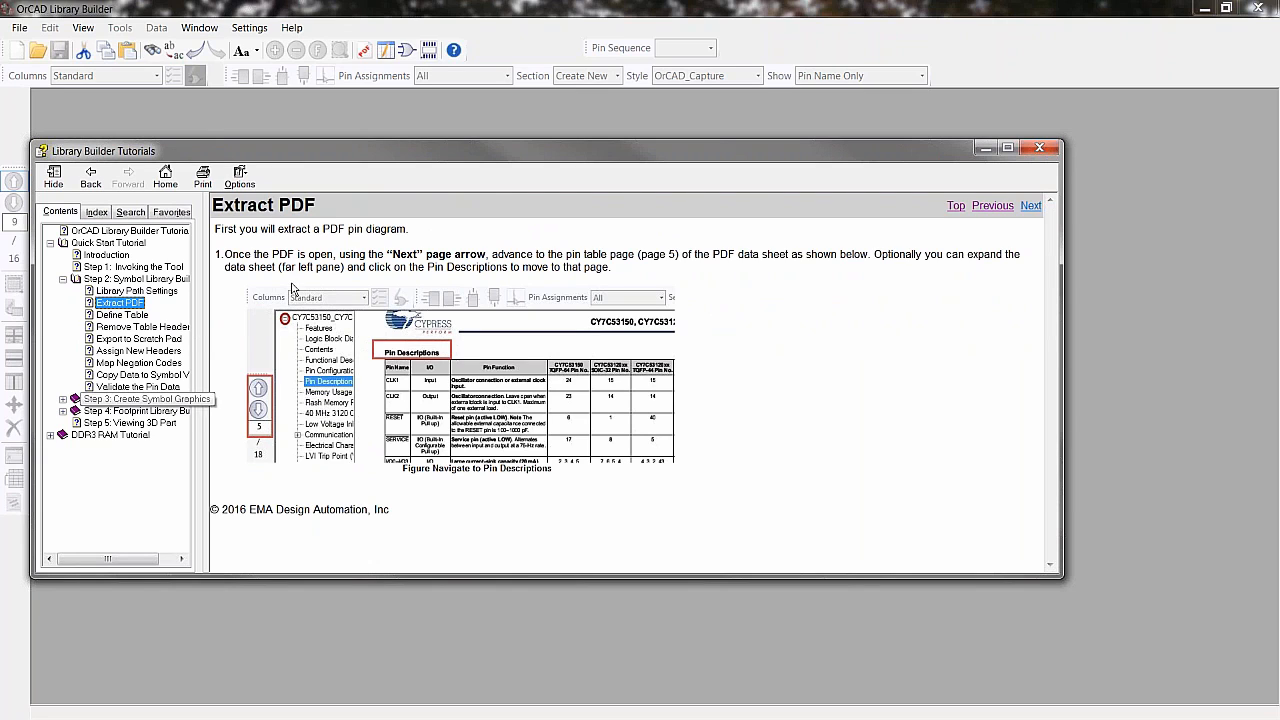
click(143, 327)
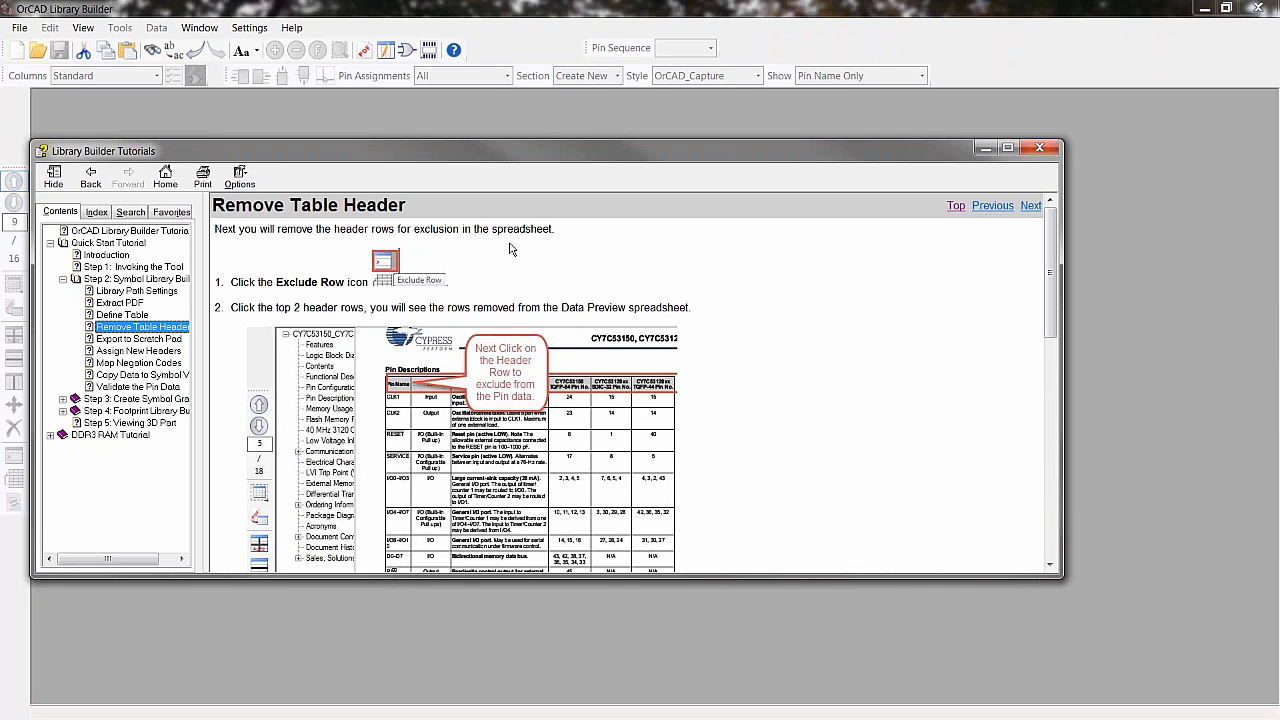
click(1039, 147)
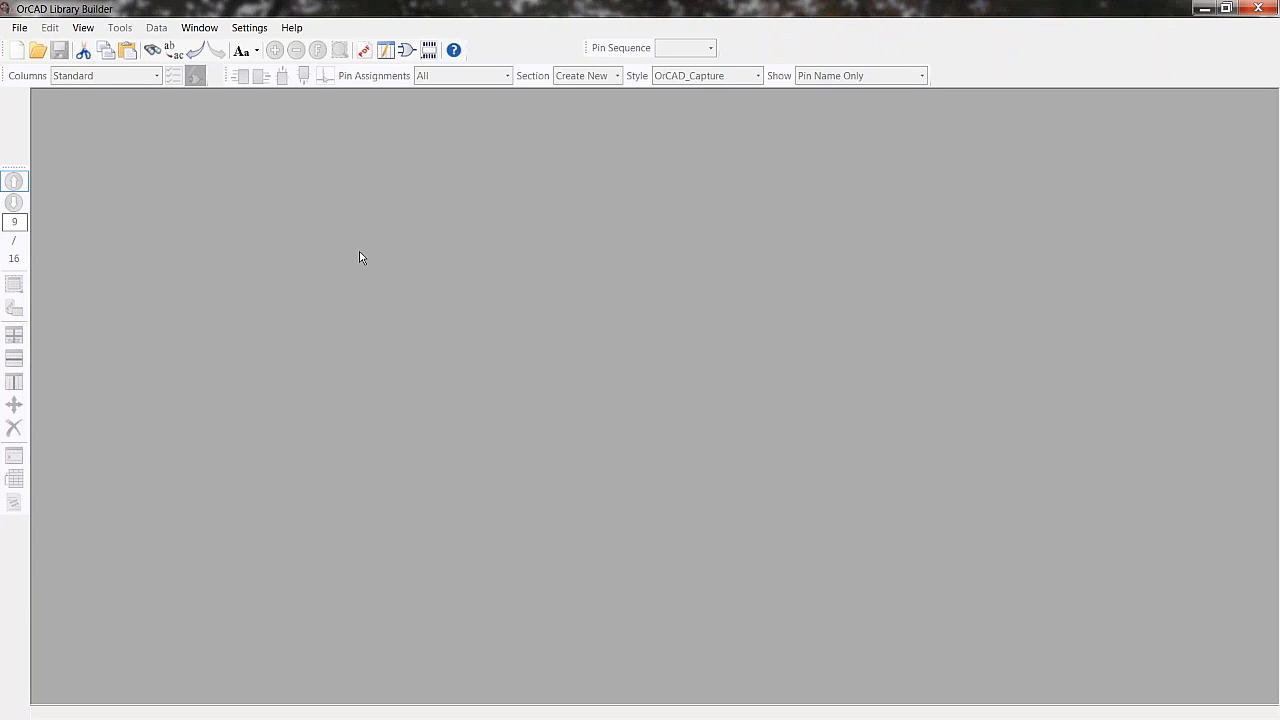
- Switch to the symbol view and then to the footprint view
click(405, 51)
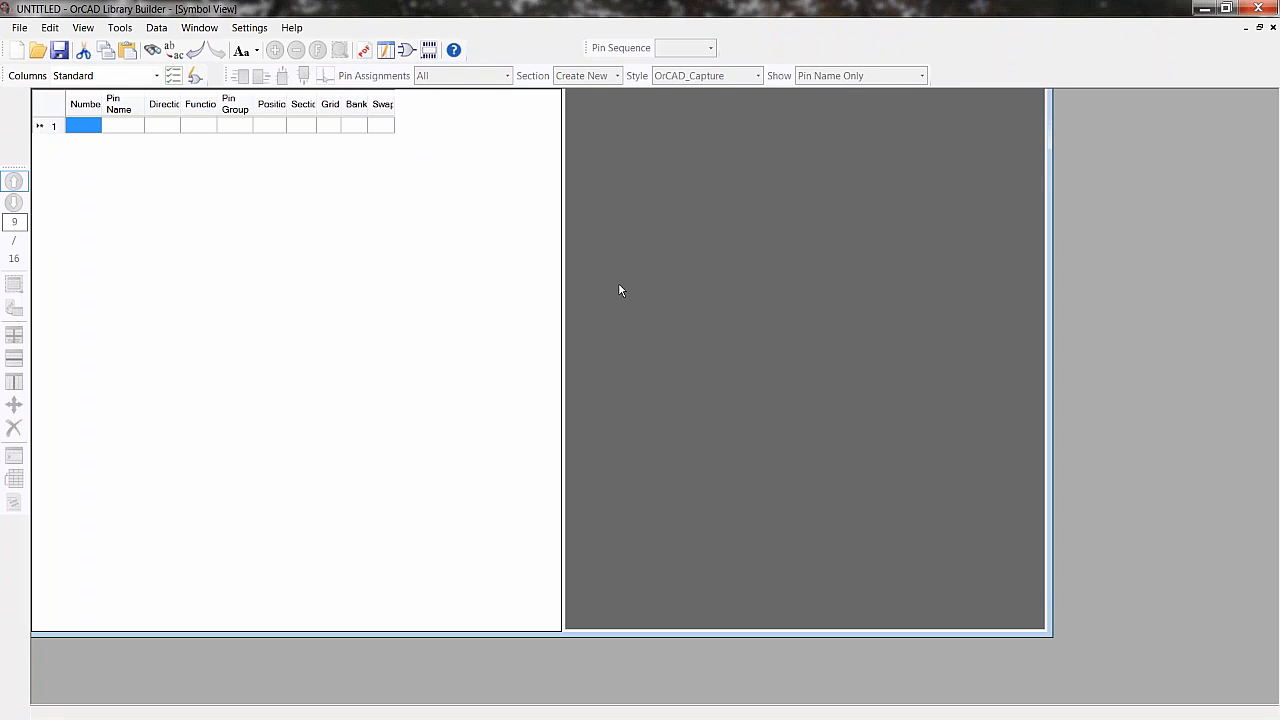
click(429, 51)
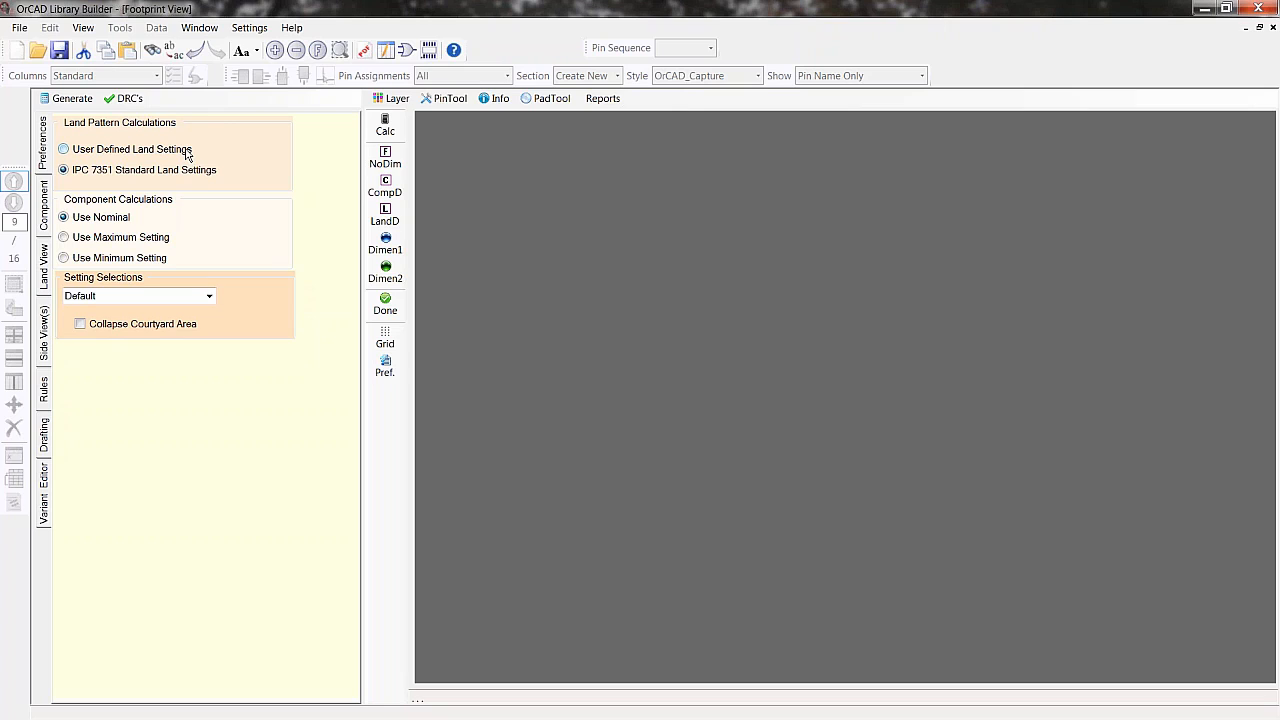
- Open the Symbol Creation Assistant and move its window aside
click(292, 28)
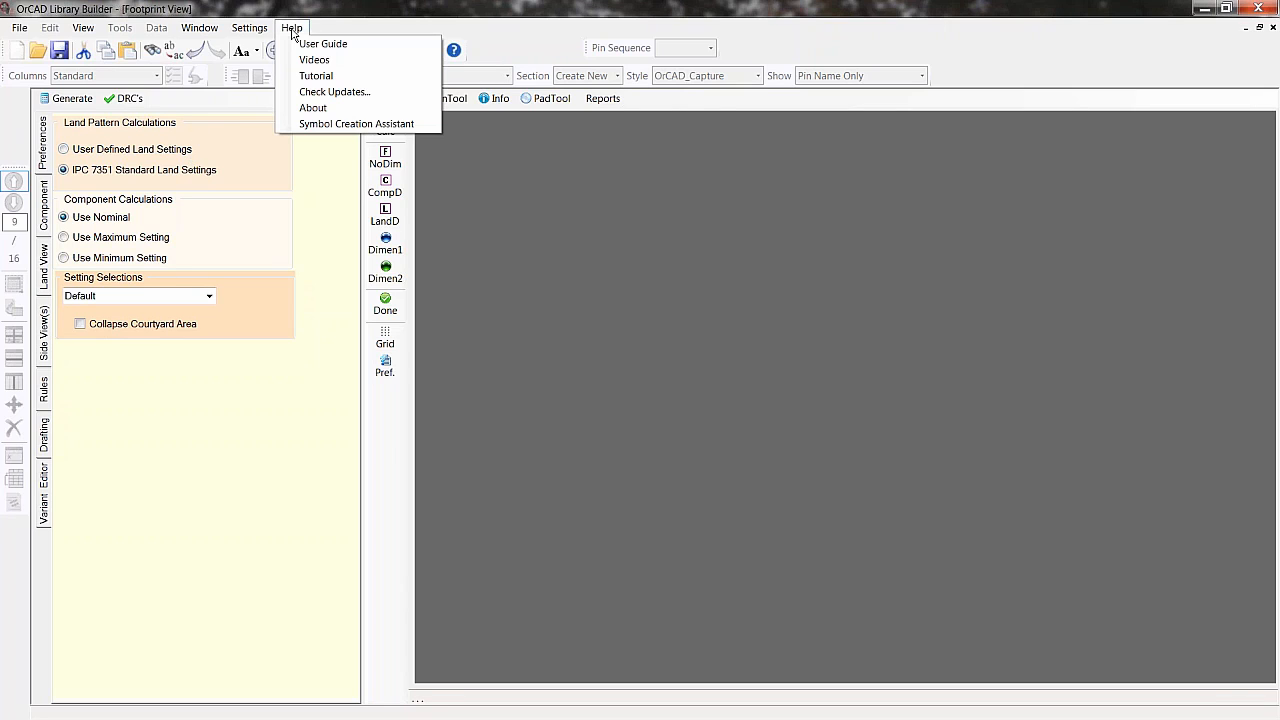
click(307, 124)
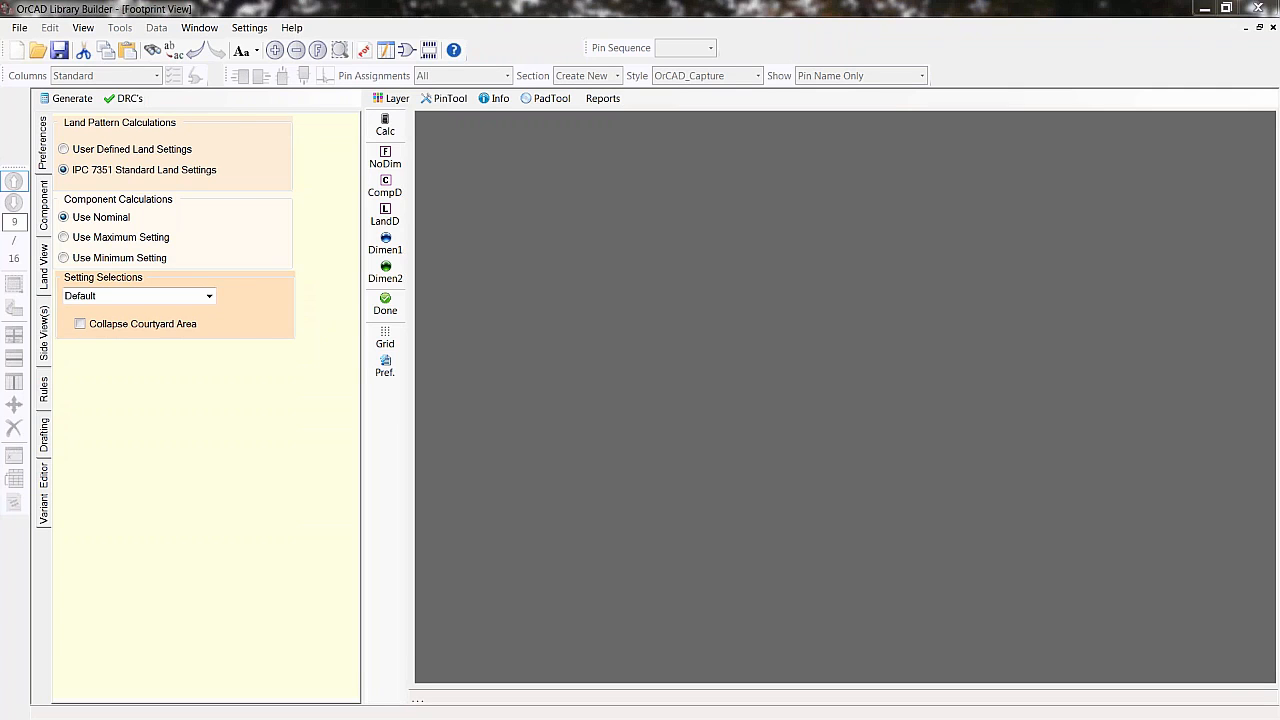
drag(382, 128, 982, 121)
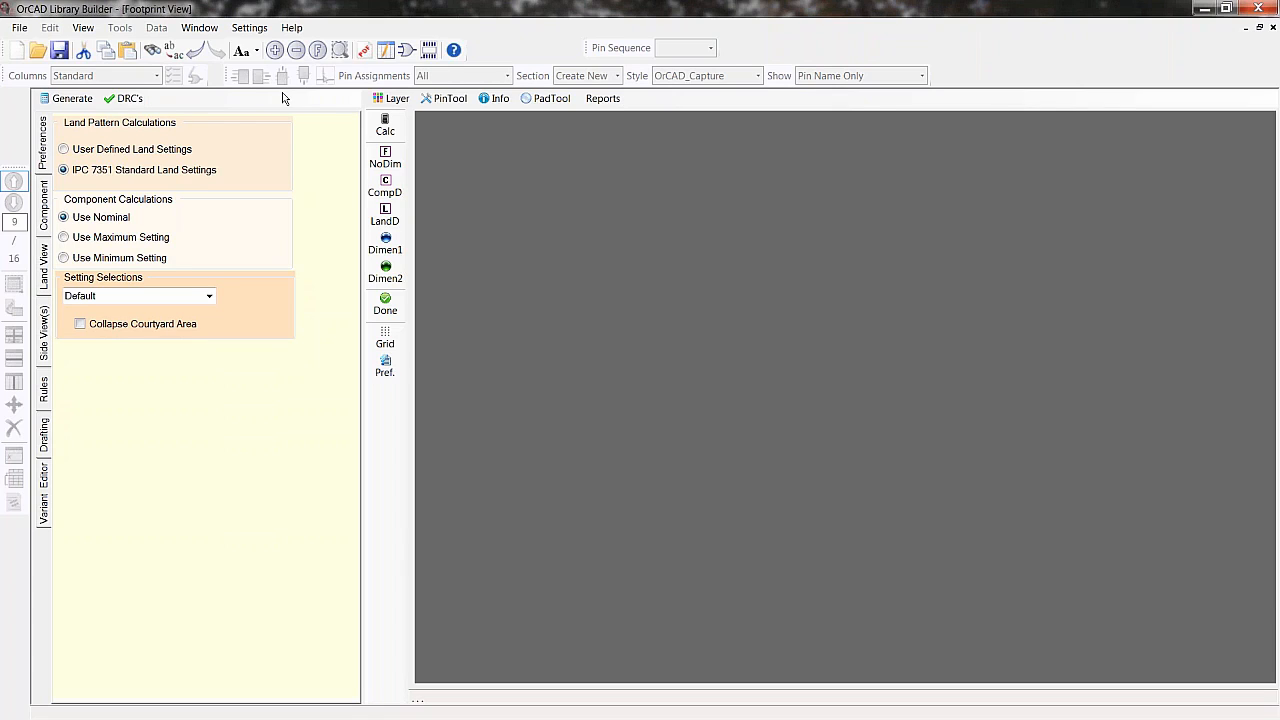
- Add the C:\Library folder to the Projects Default Path in the part library setup, and check that folder in Explorer
click(250, 30)
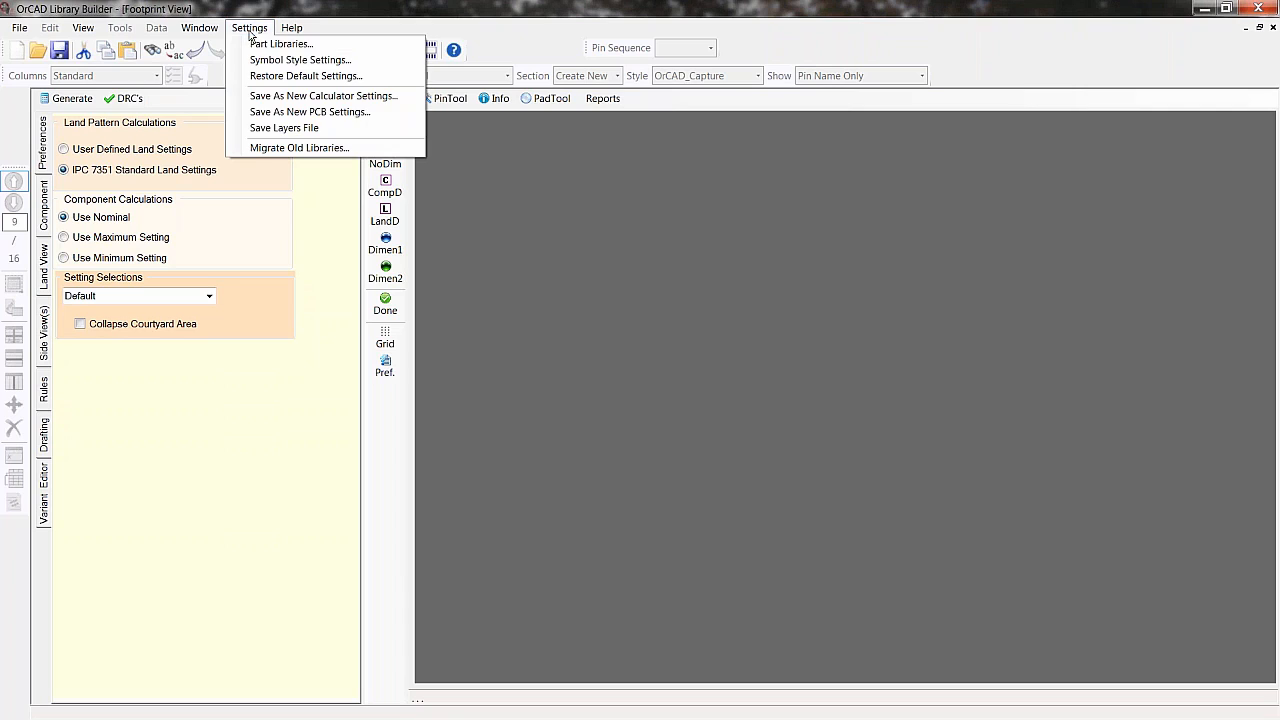
click(306, 46)
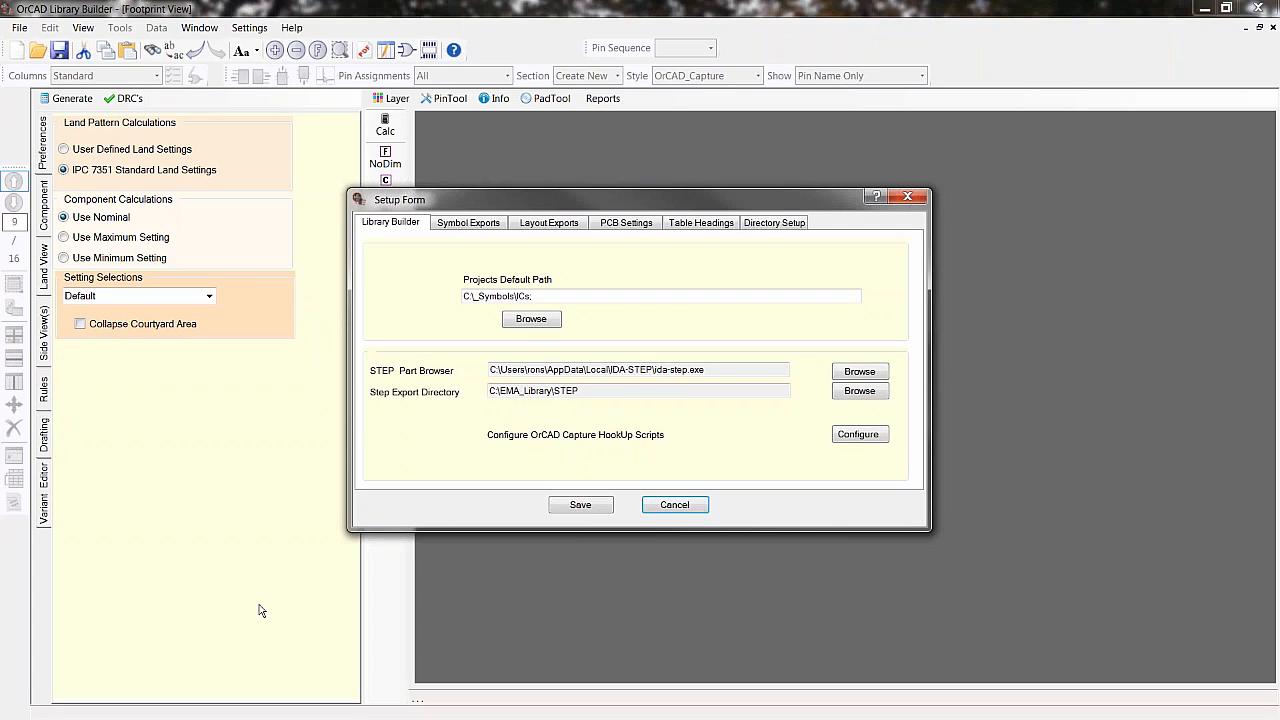
click(531, 319)
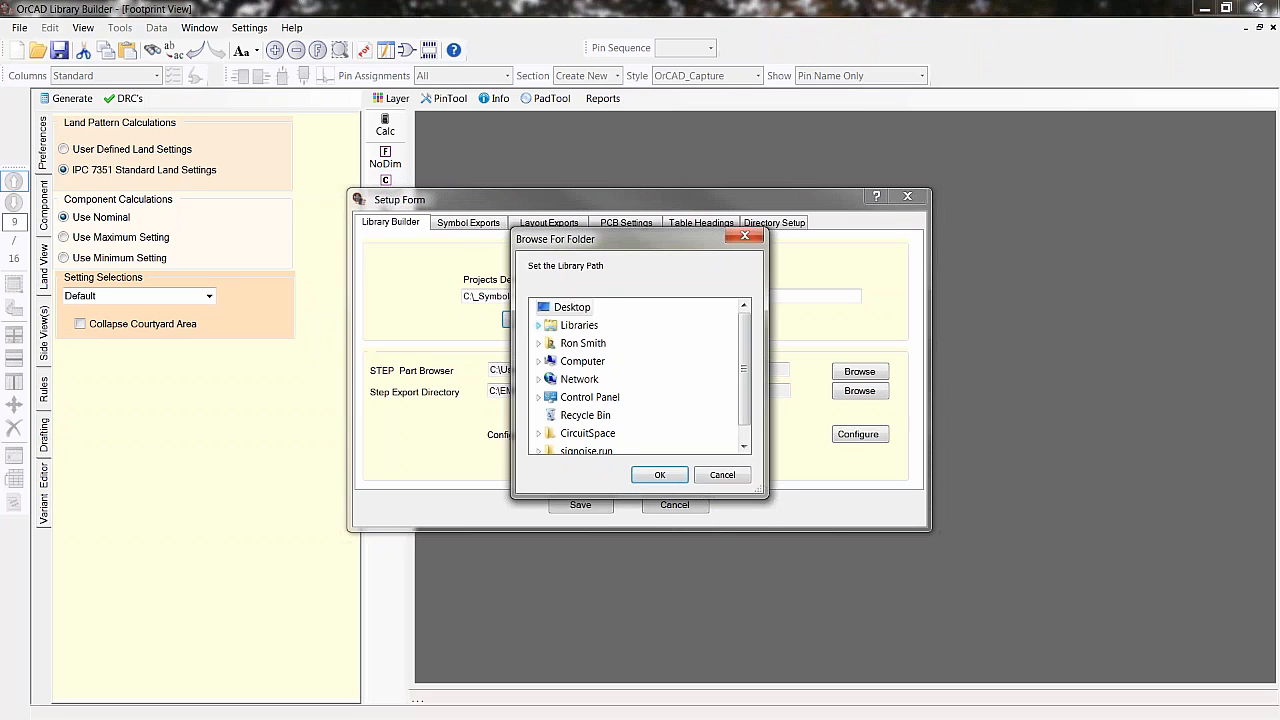
click(538, 361)
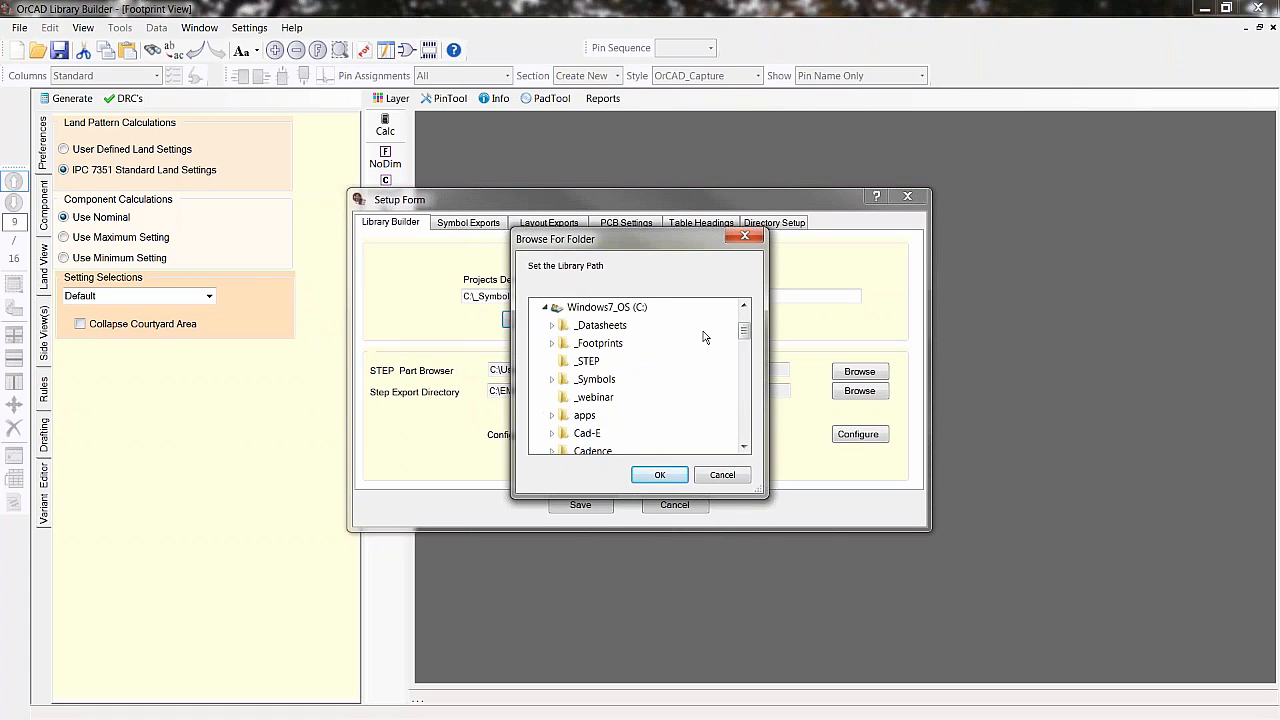
drag(744, 330, 746, 368)
click(589, 415)
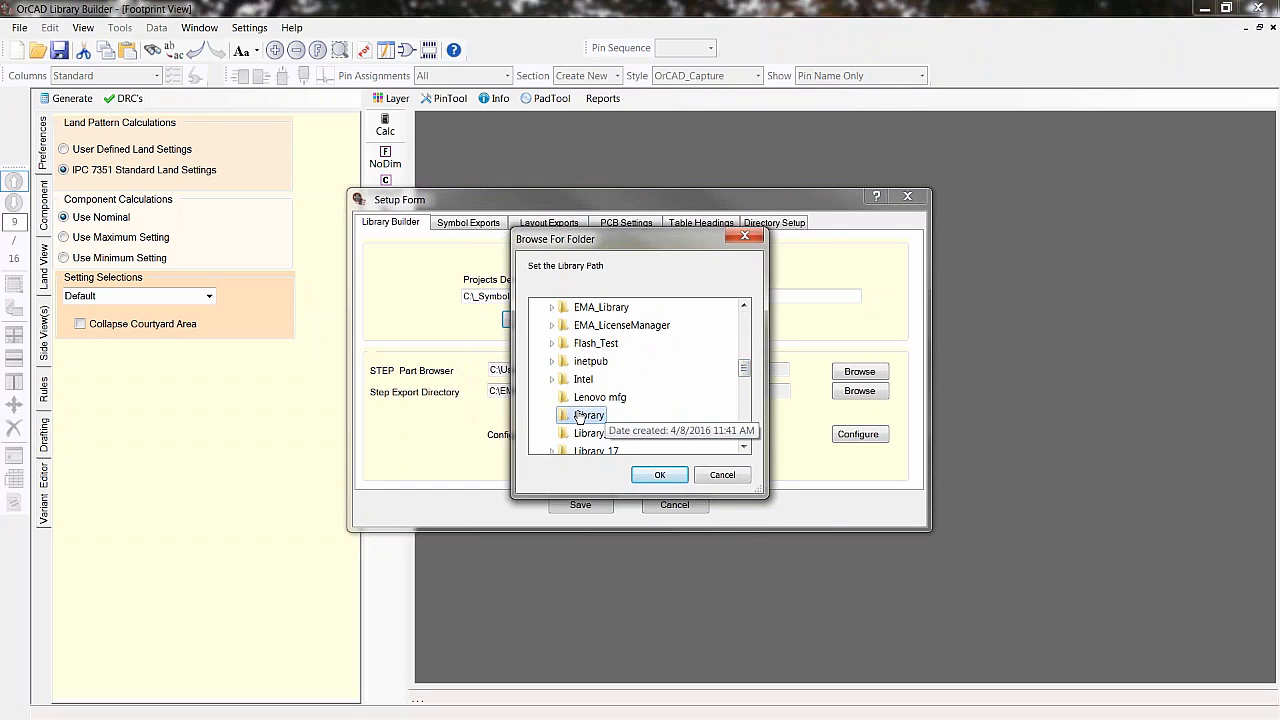
click(652, 475)
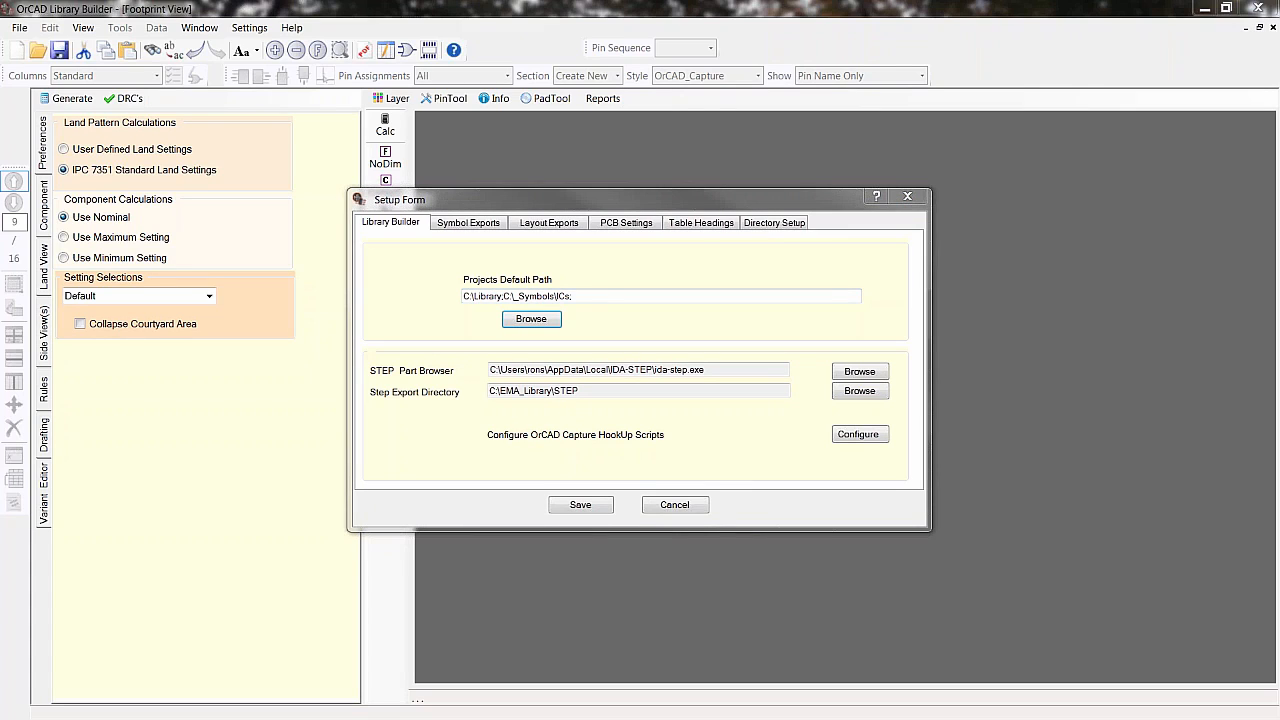
drag(0, 100, 432, 79)
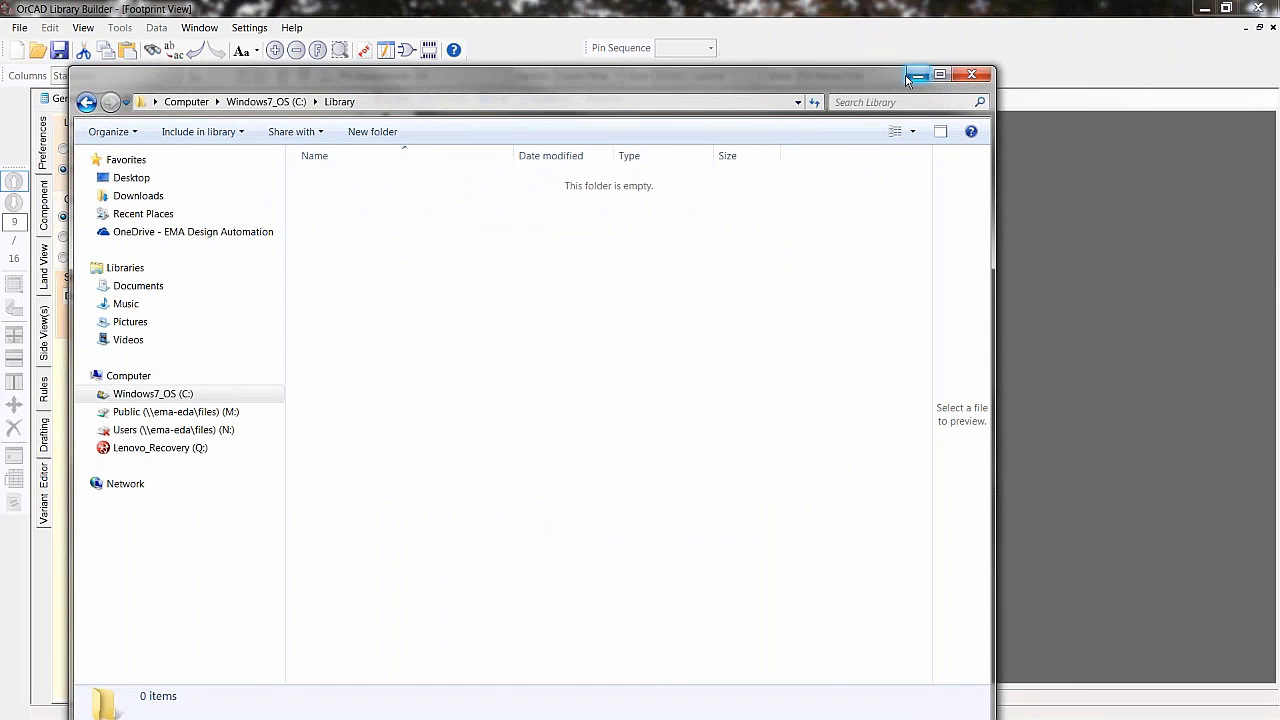
drag(864, 77, 0, 100)
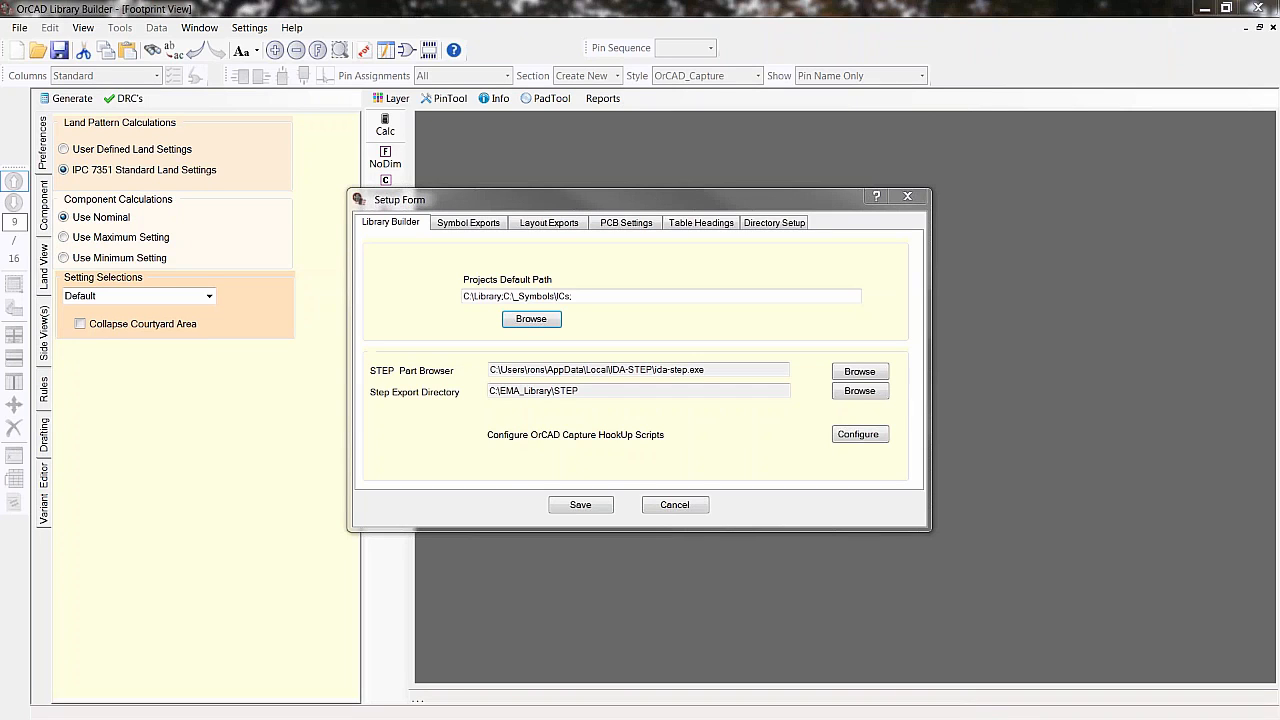
- Review the symbol export and layout export paths, then save the setup form
click(474, 228)
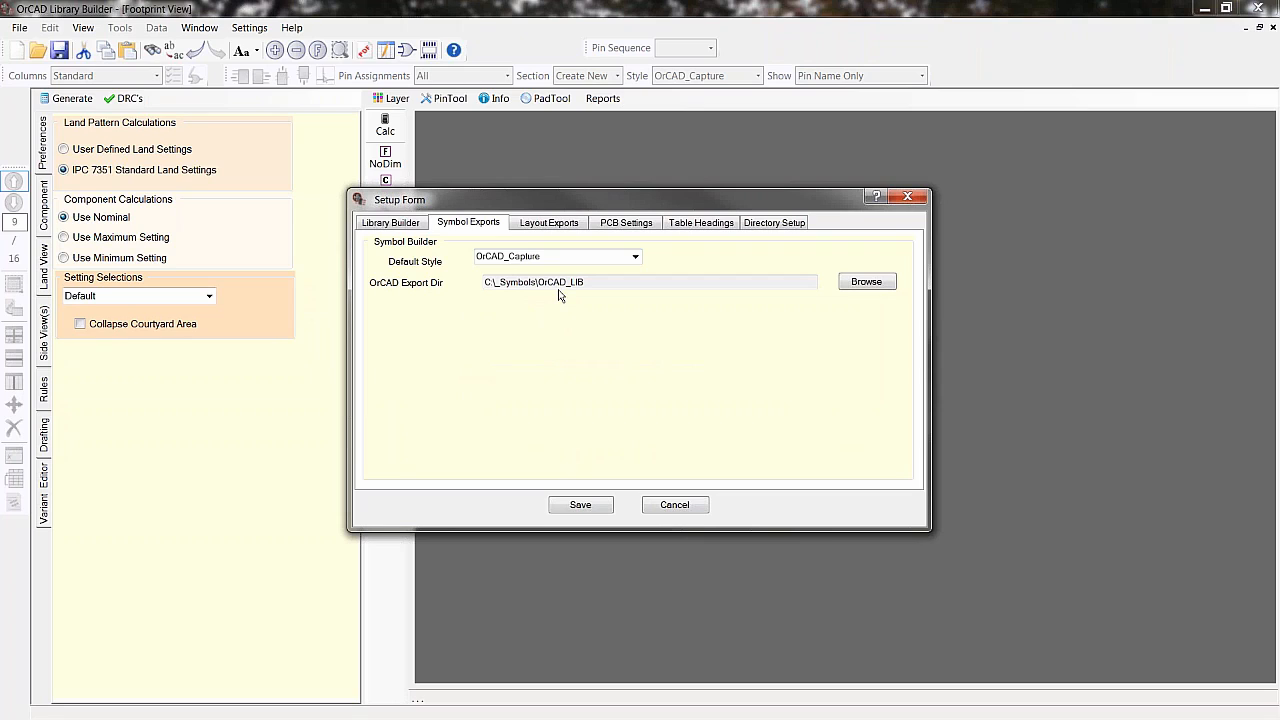
click(537, 223)
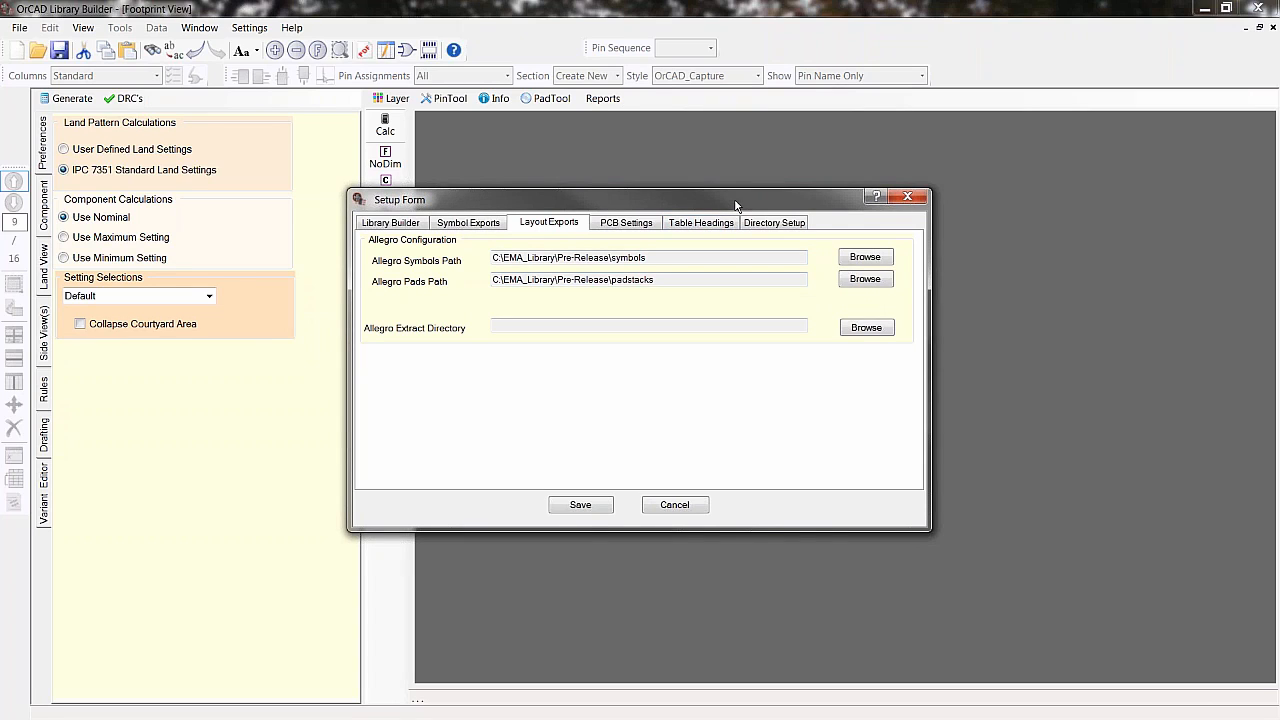
click(580, 506)
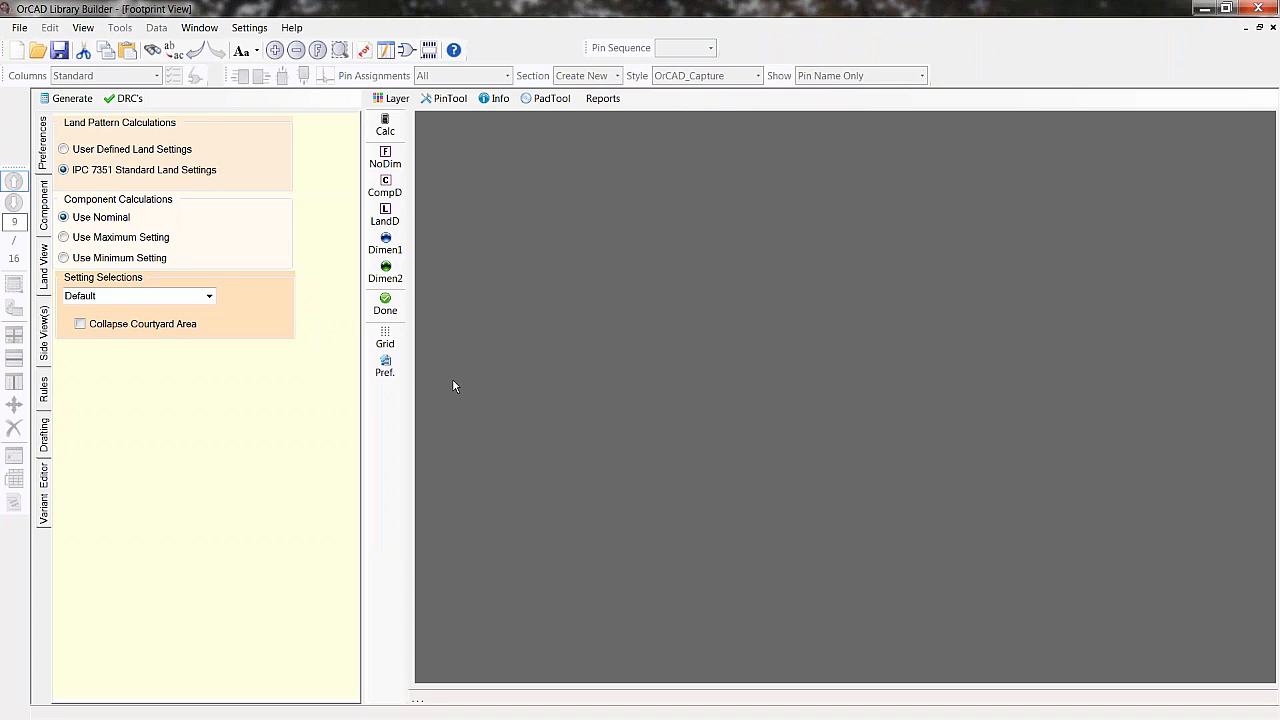
- Start a new Symbol from PDF project
click(20, 27)
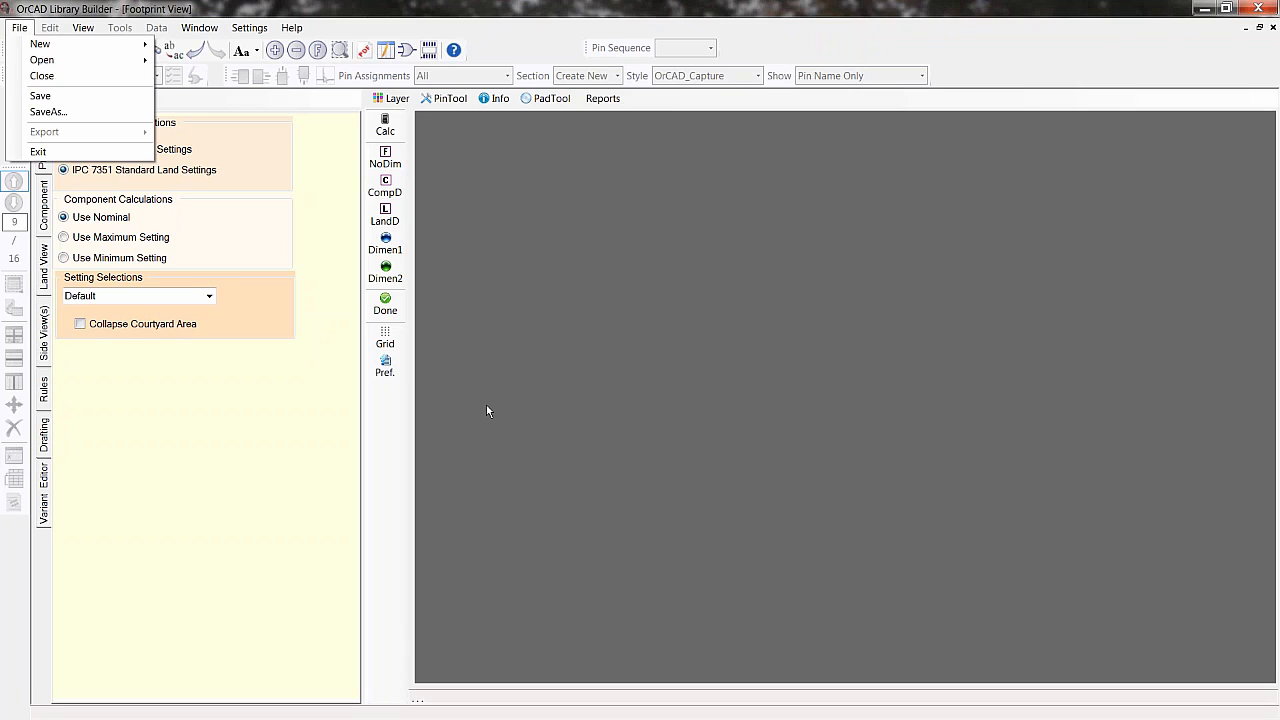
click(297, 458)
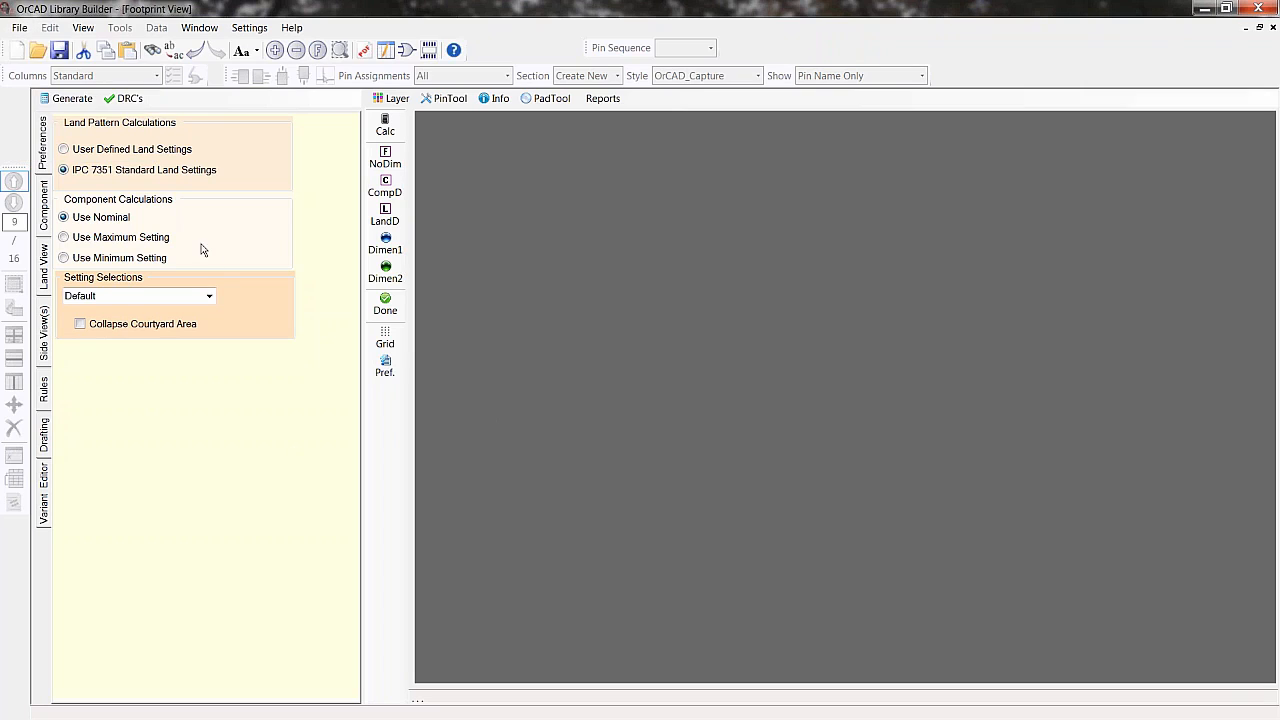
click(19, 27)
mouse_move(38, 47)
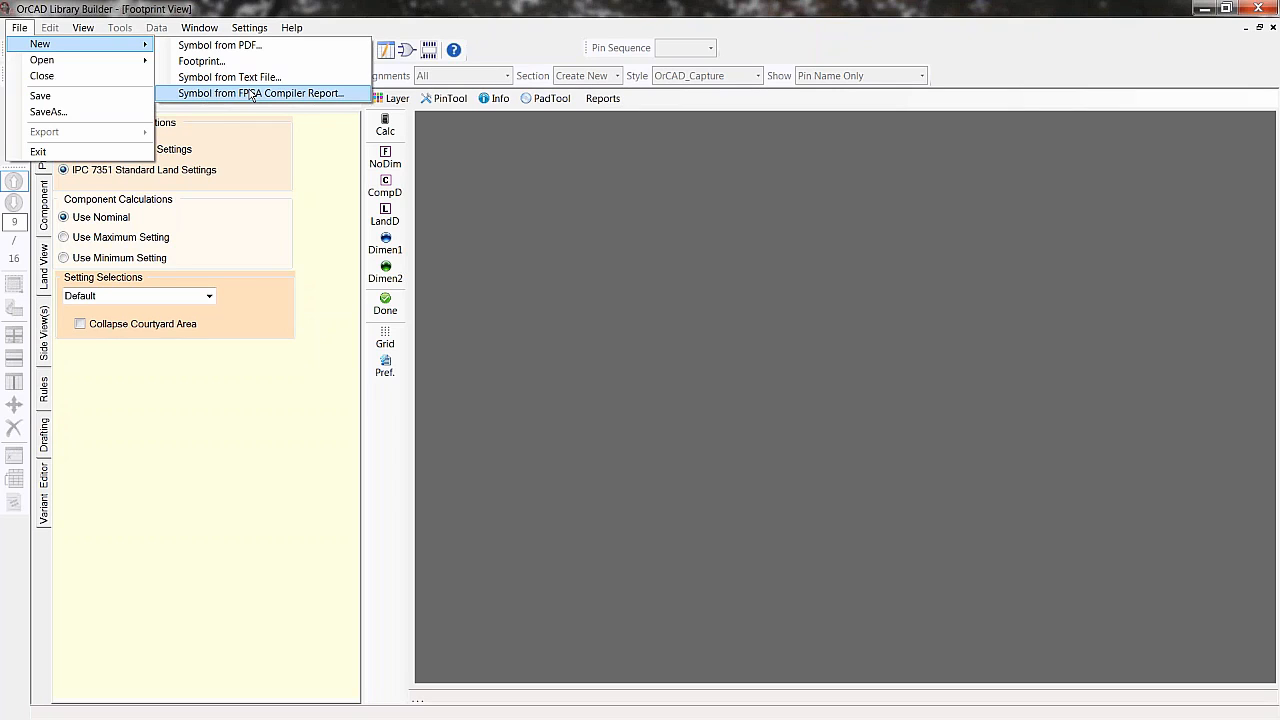
click(221, 45)
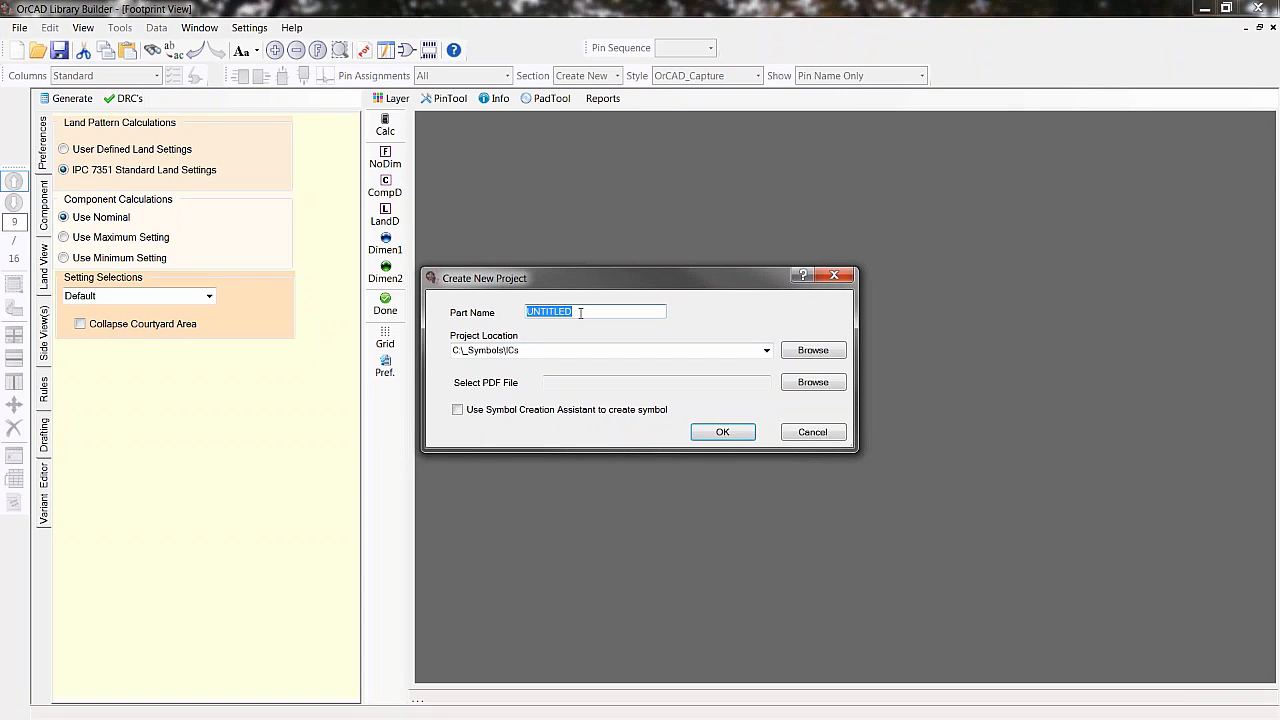
- Set the project location to C:\Library, select the CY7C53150_CY7C53120[1].pdf datasheet, and create the project
click(767, 350)
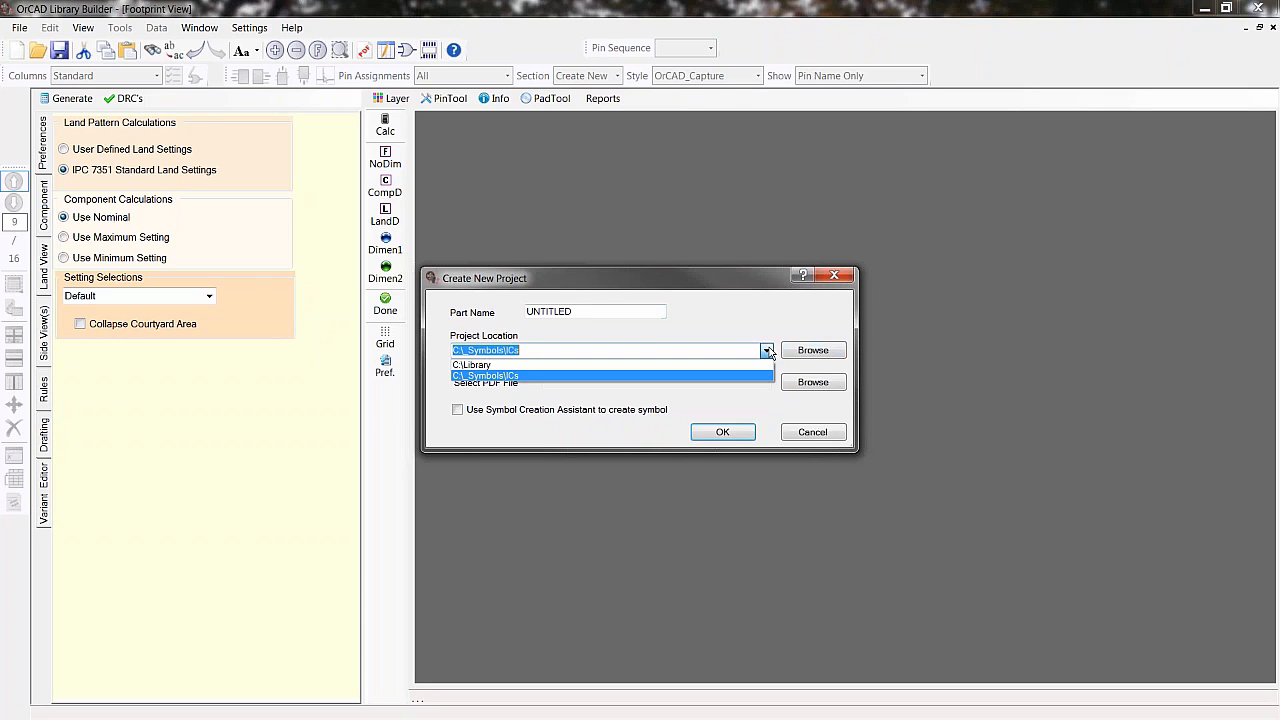
click(612, 366)
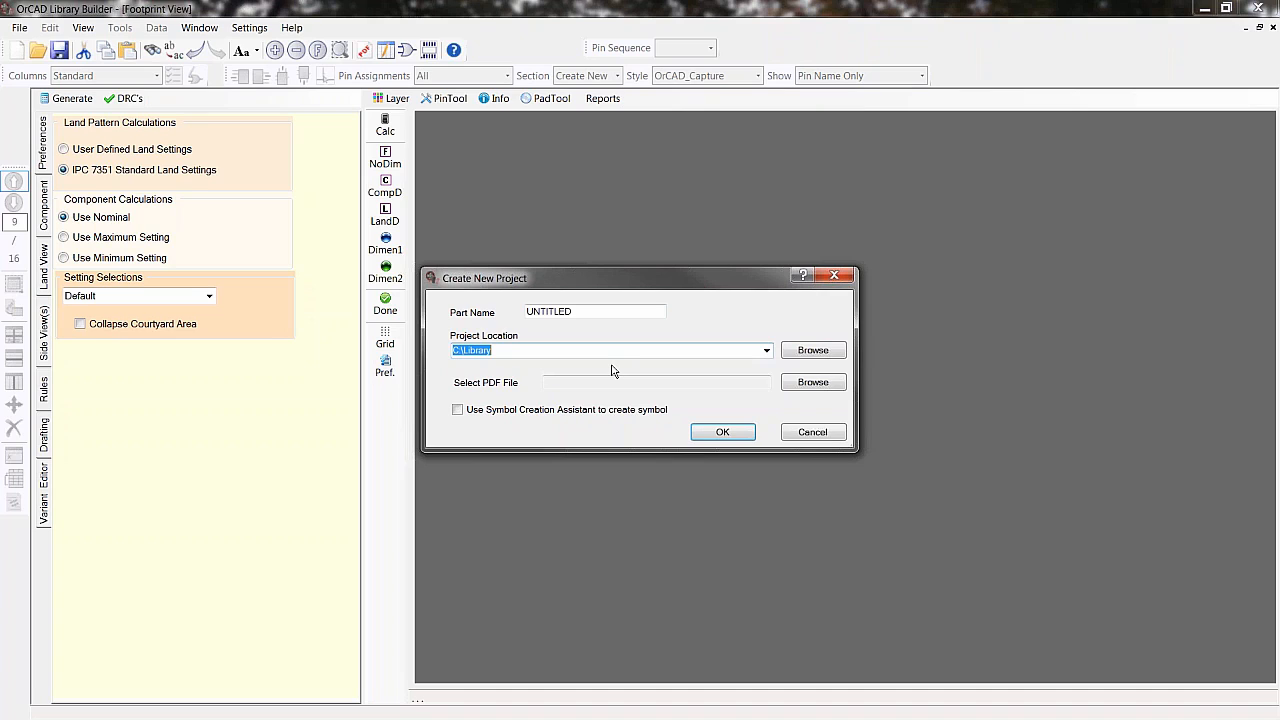
click(811, 384)
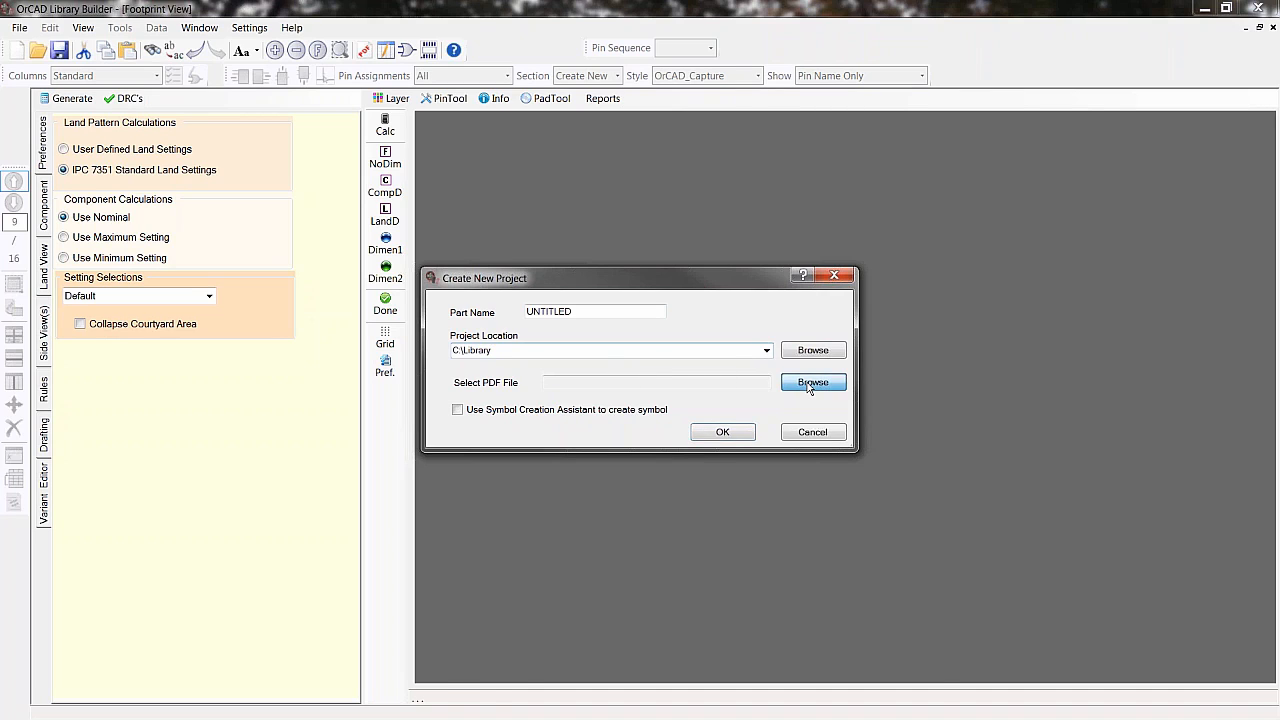
double_click(675, 419)
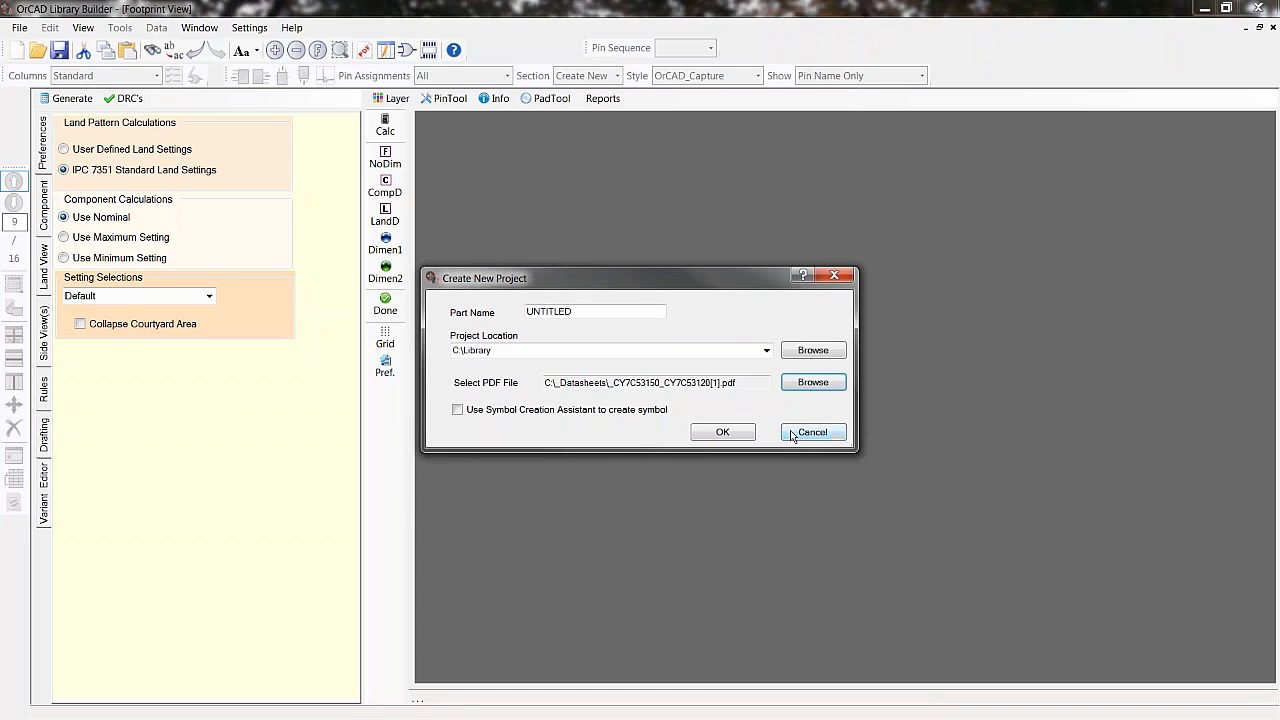
click(720, 432)
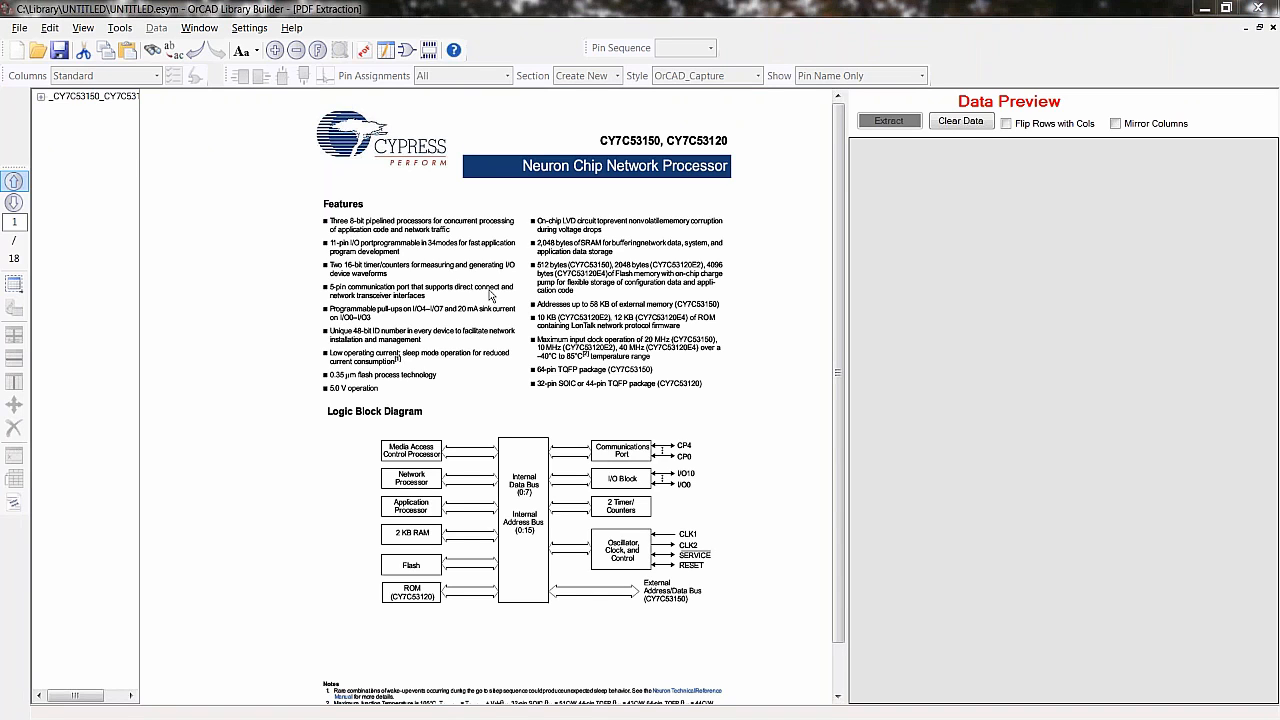
- Switch to the Symbol Creation Assistant to review its PDF extraction tasks, then return to the datasheet
key(alt+Tab)
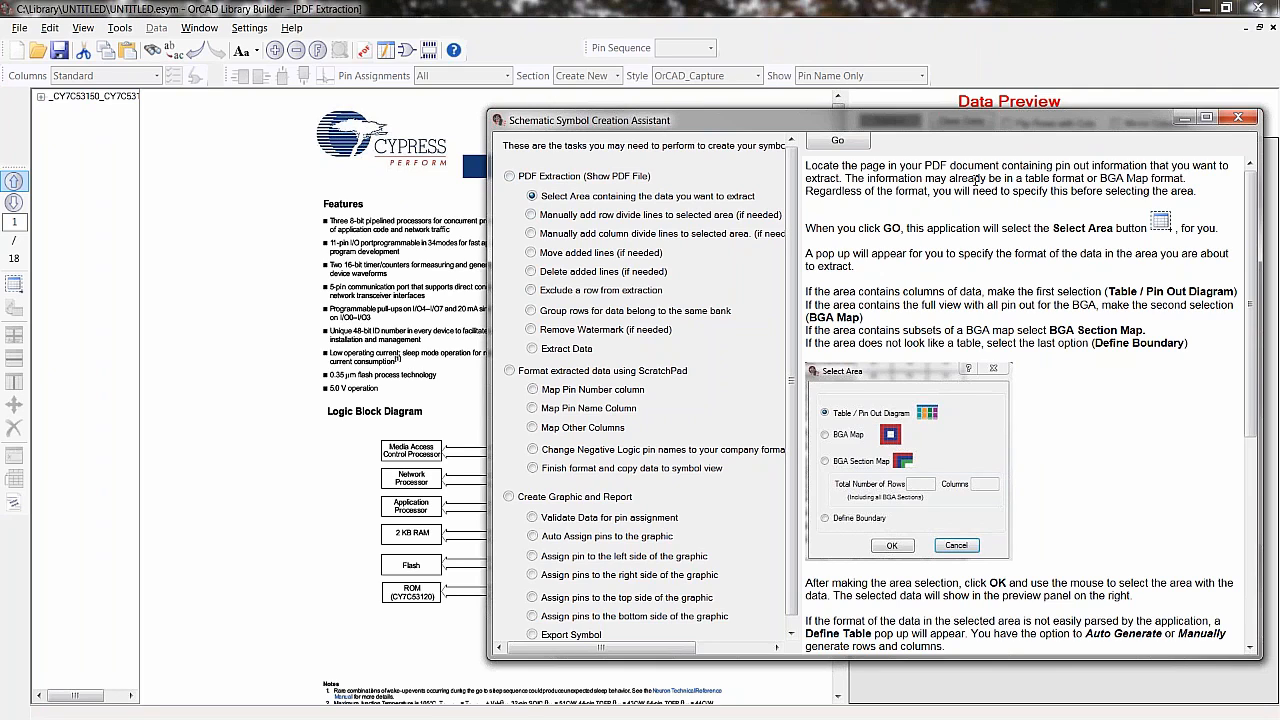
click(240, 211)
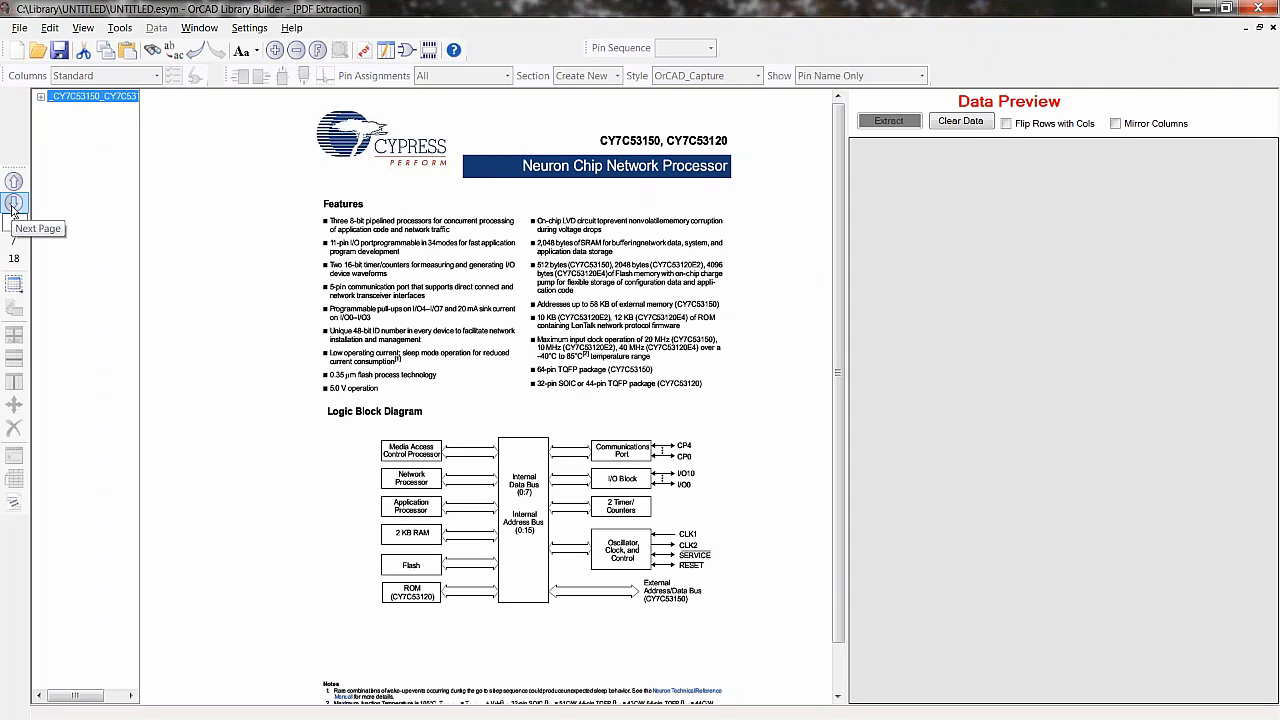
click(514, 332)
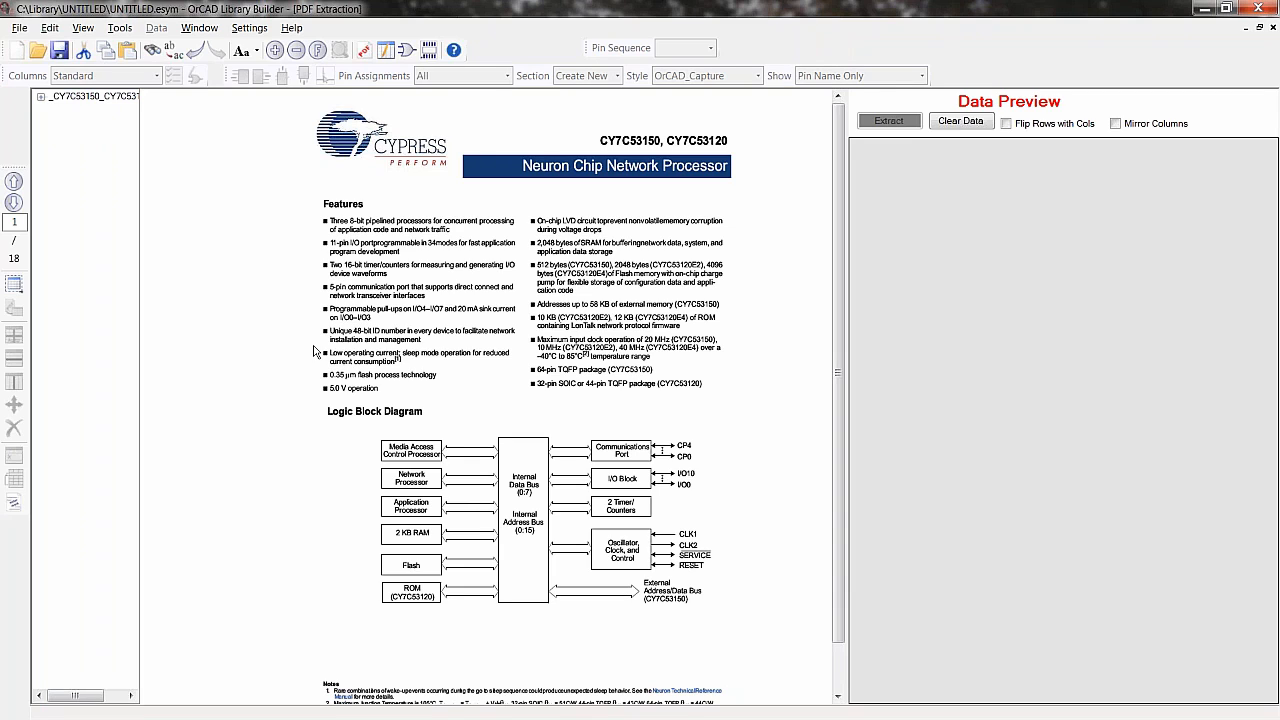
- Go to the Pin Descriptions table on page 5 and select it as a Table / Pin Out Diagram area for extraction
click(14, 203)
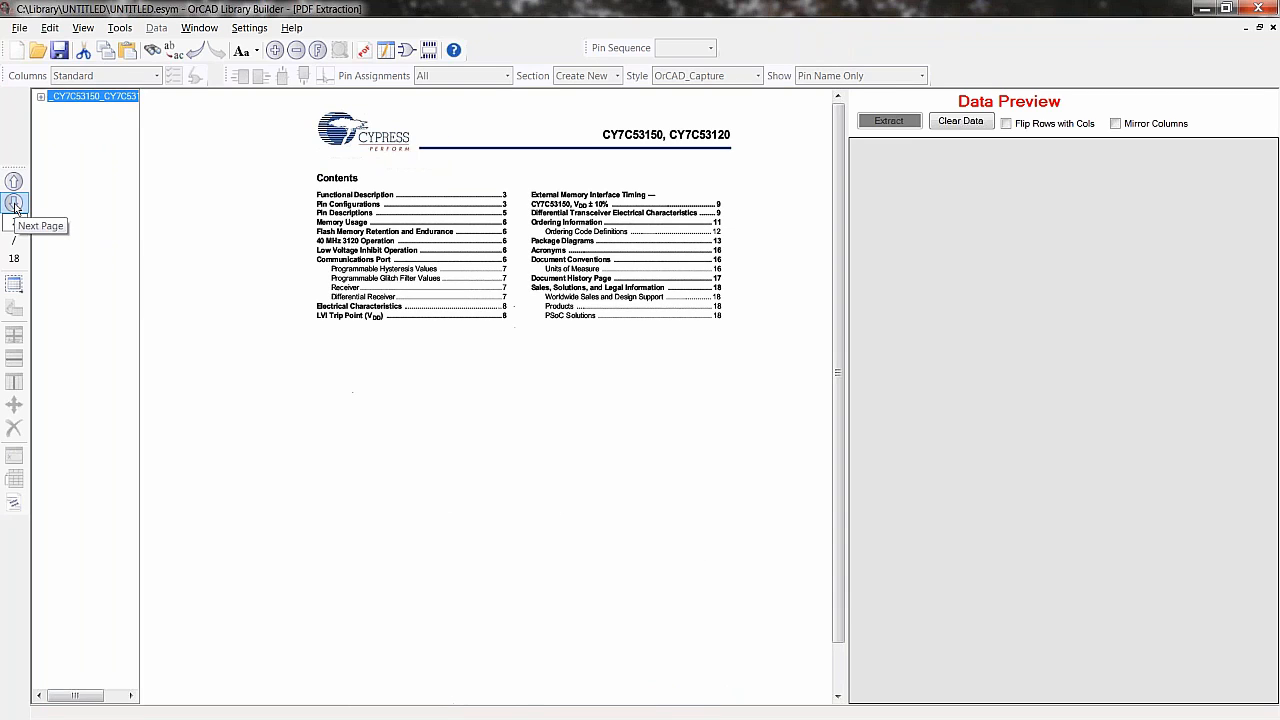
click(14, 203)
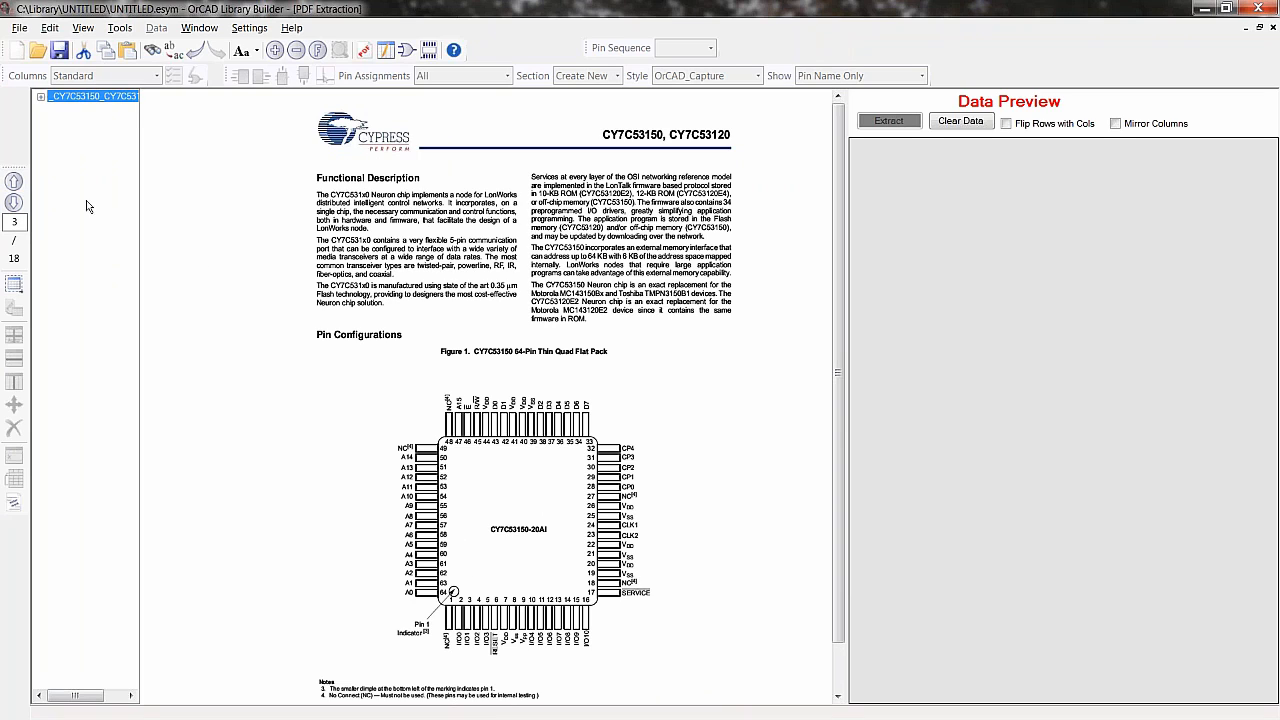
click(14, 203)
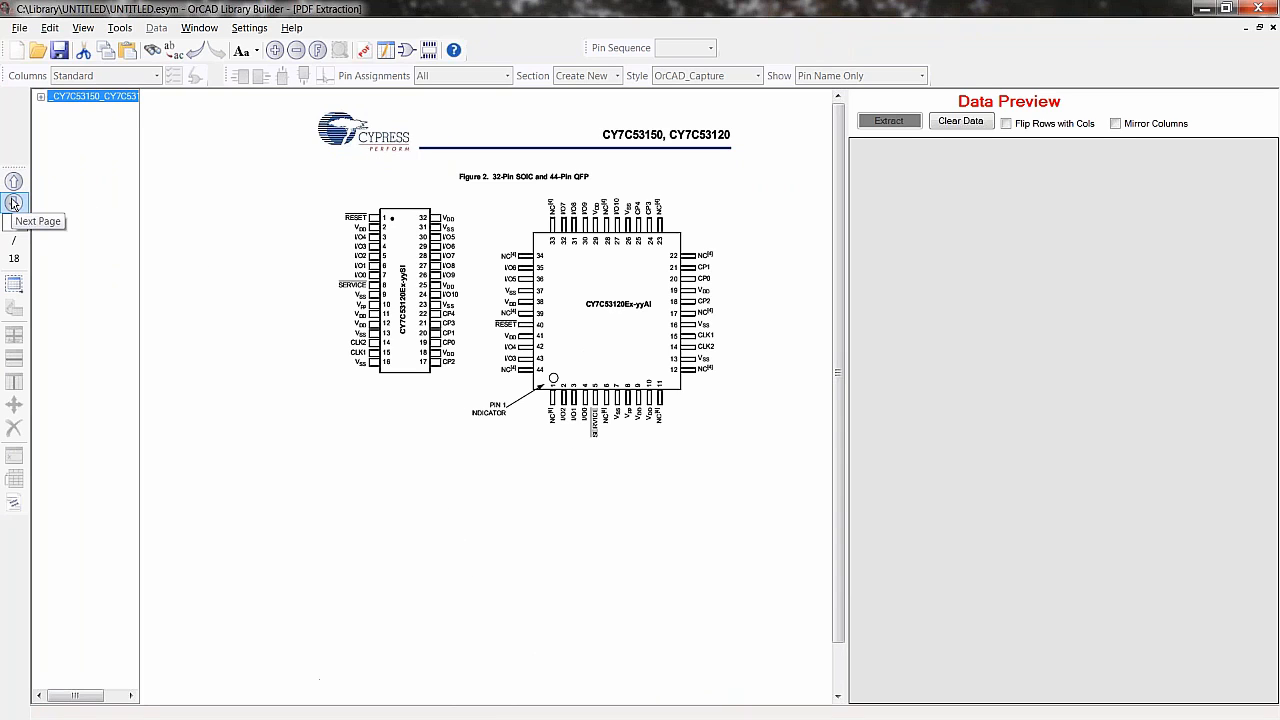
click(13, 203)
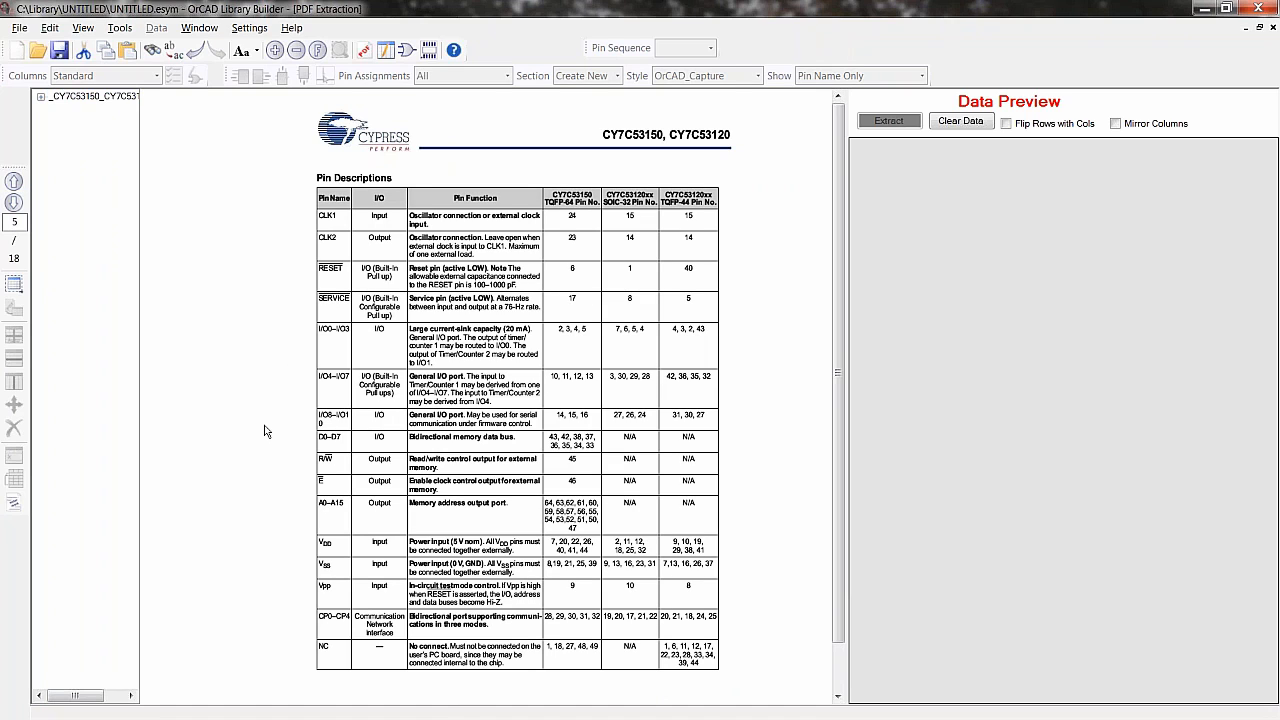
click(13, 182)
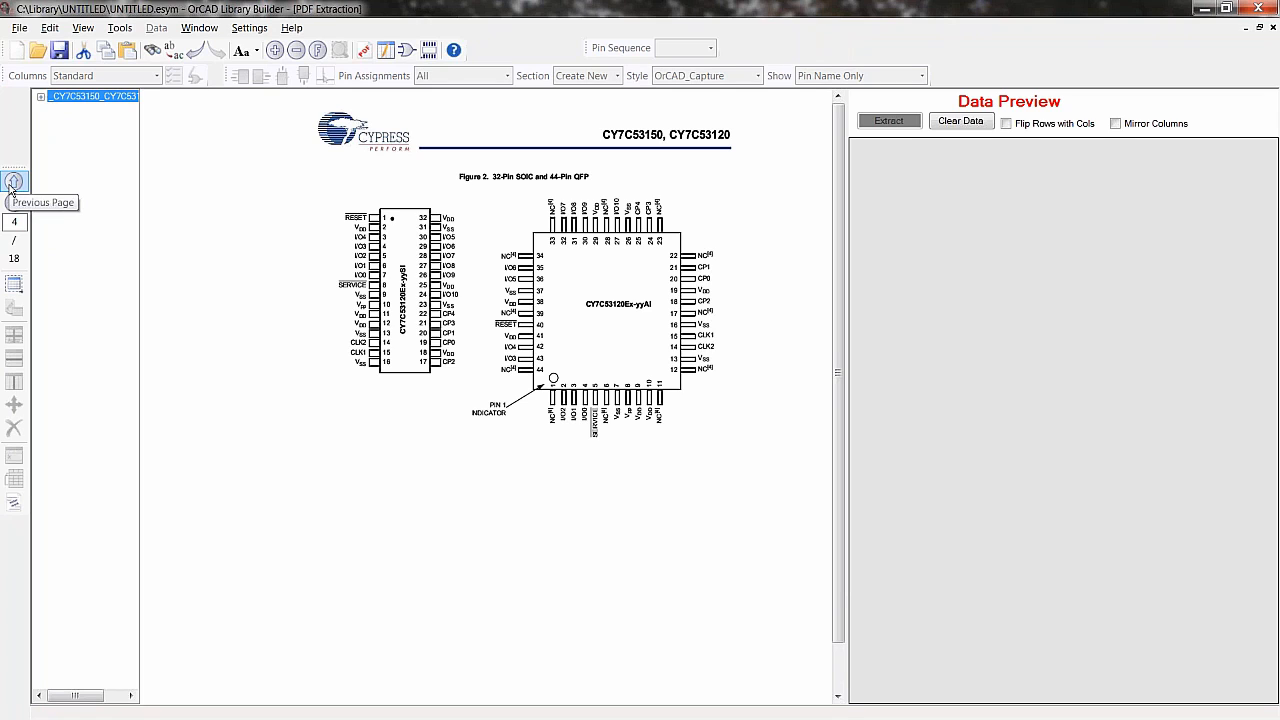
click(14, 203)
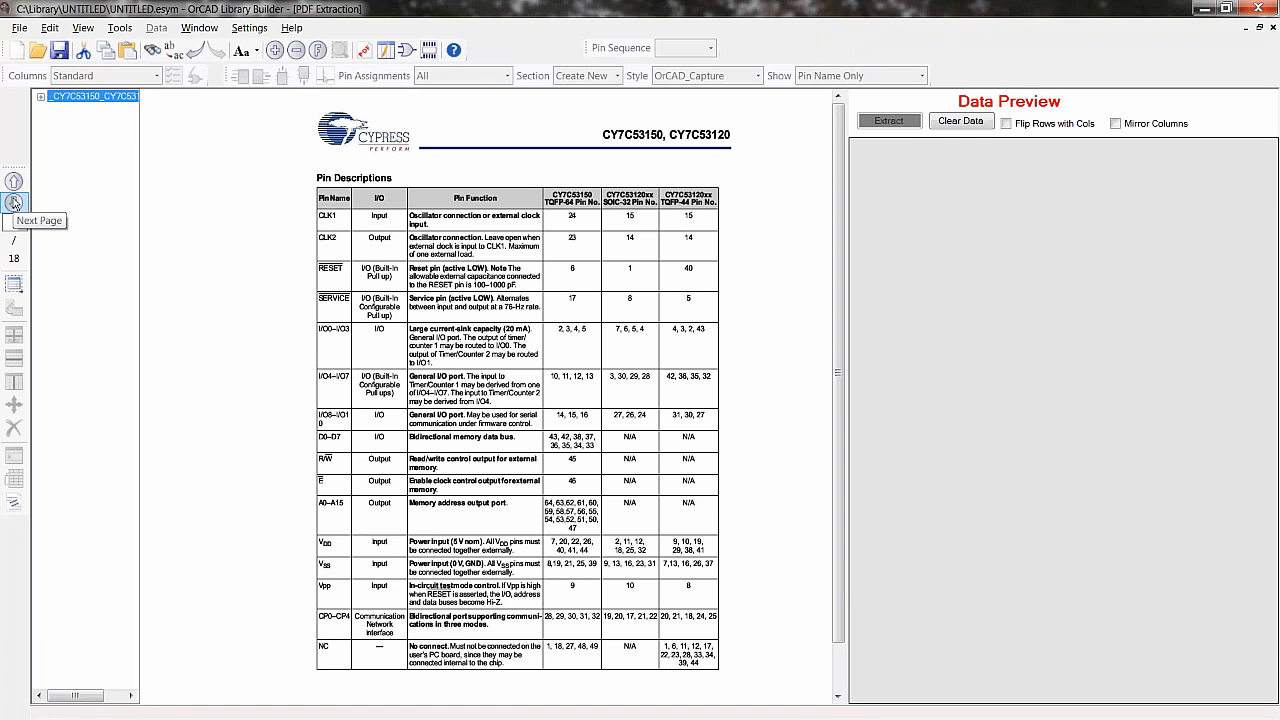
key(alt+Tab)
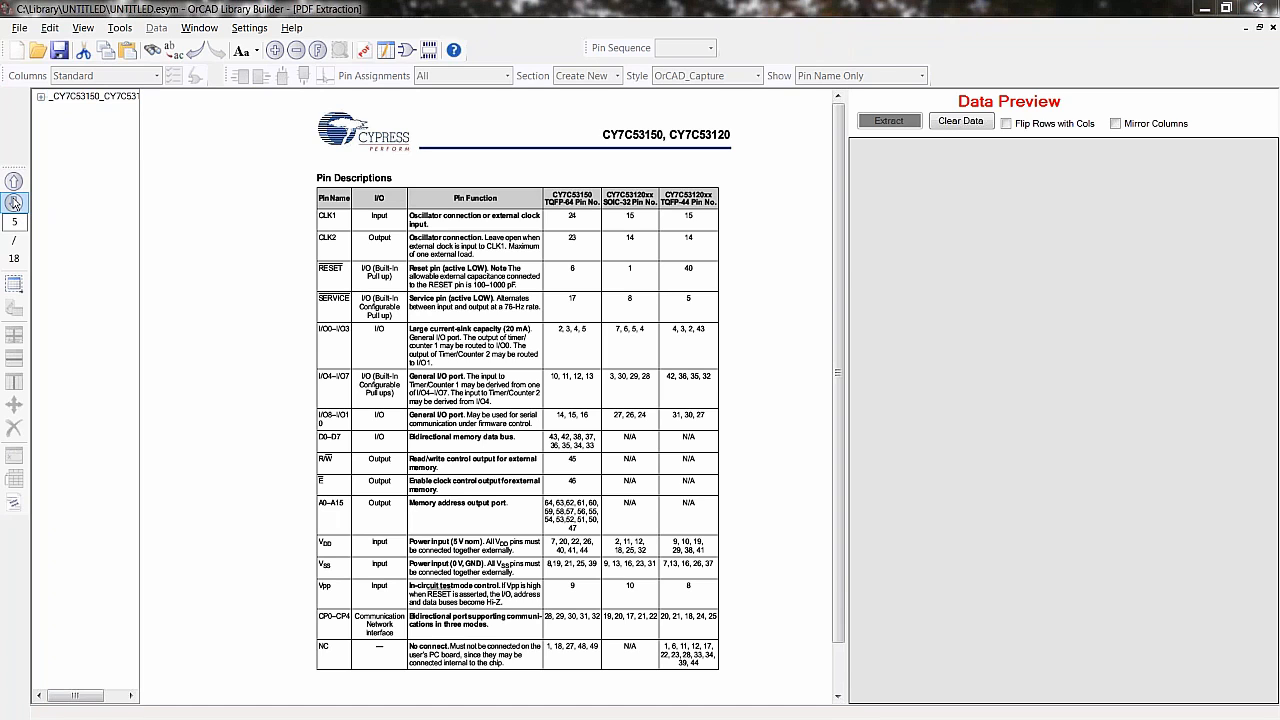
key(alt+Tab)
key(alt+Tab)
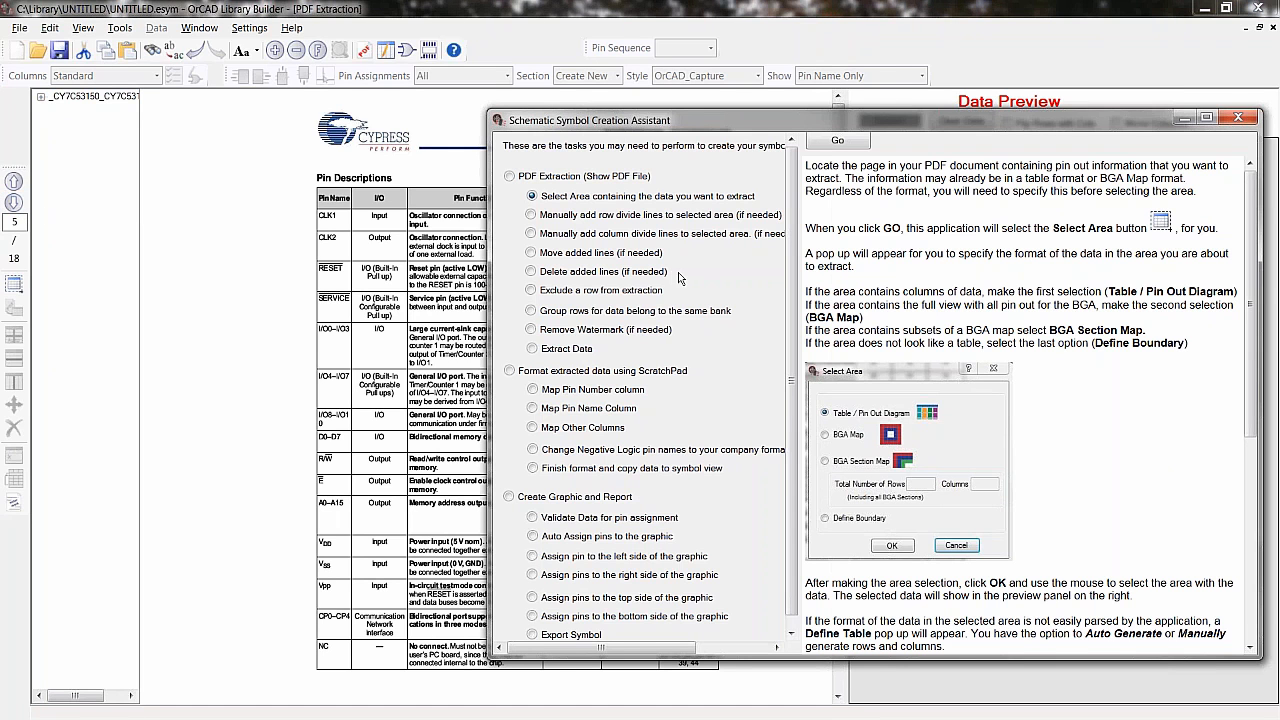
click(840, 142)
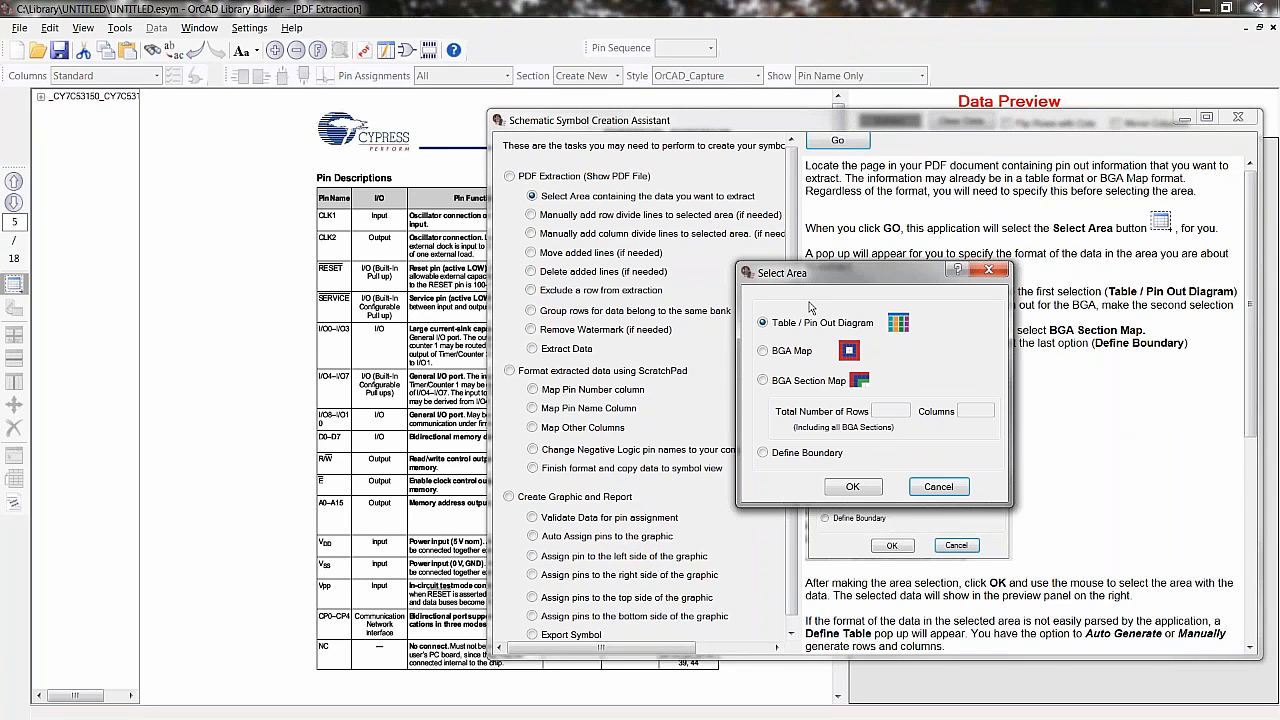
click(852, 486)
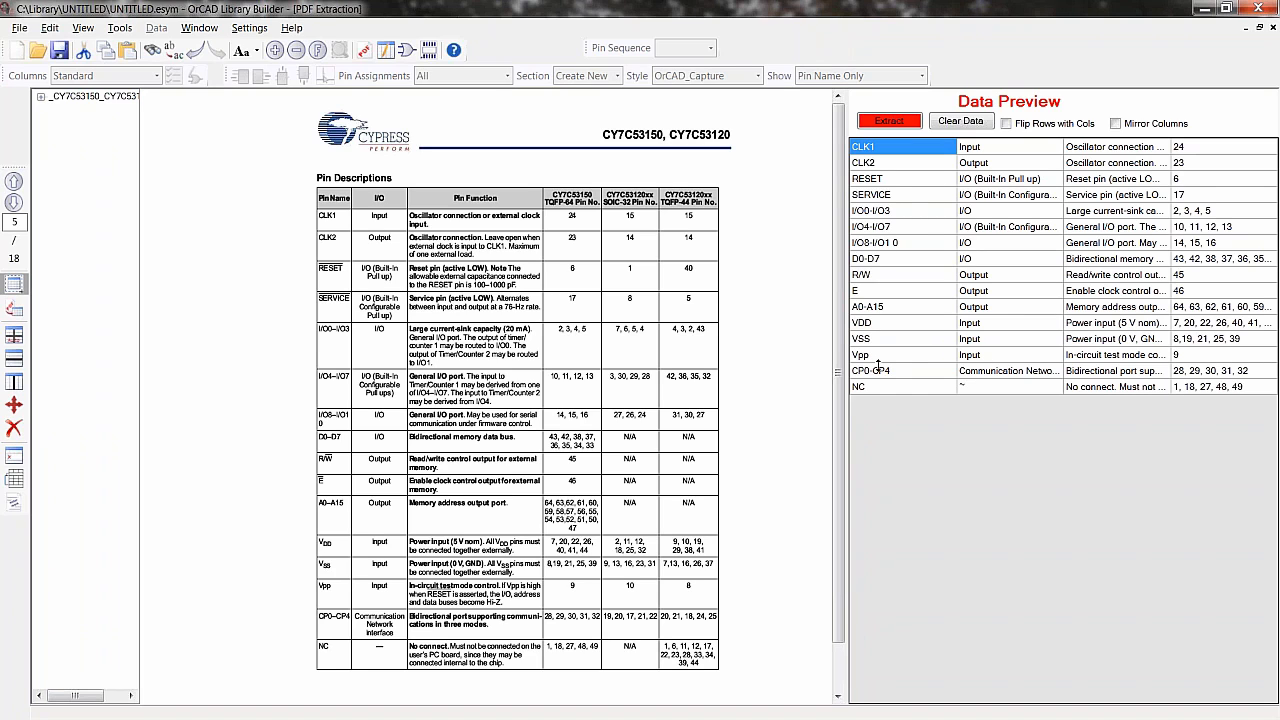
- Extract the previewed pin data into the ScratchPad and widen its first four columns
key(alt+Tab)
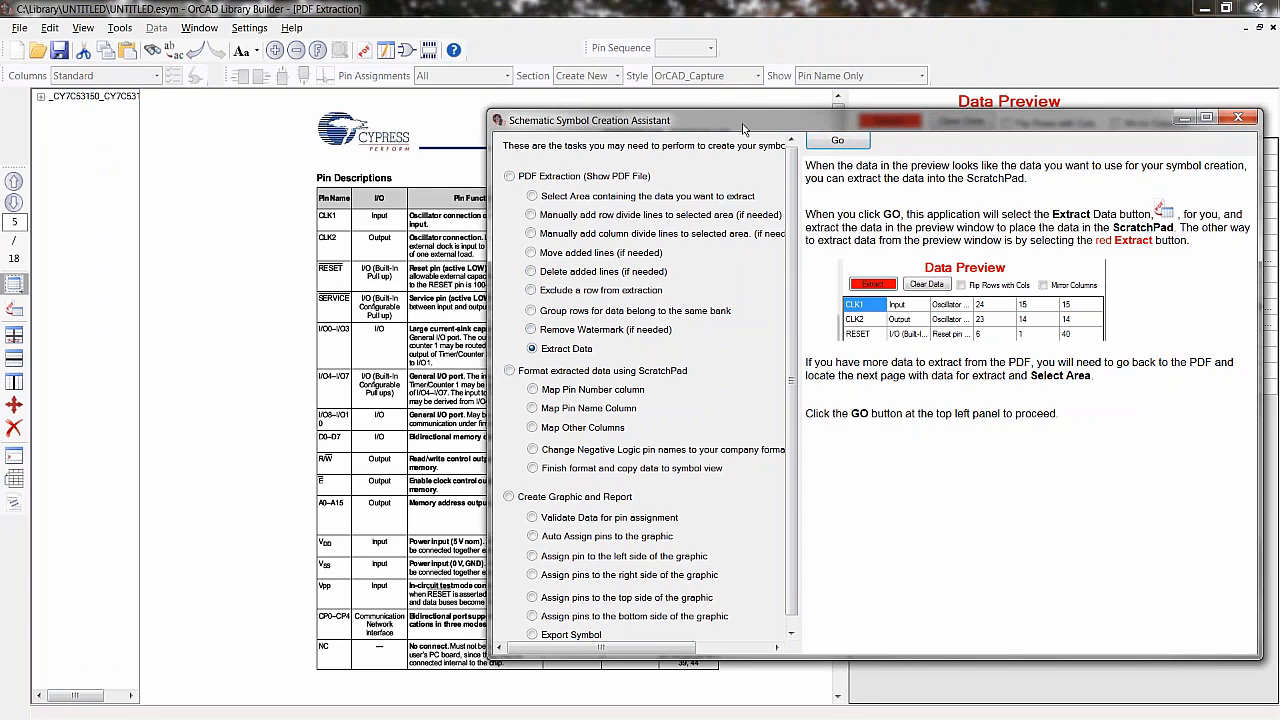
click(837, 140)
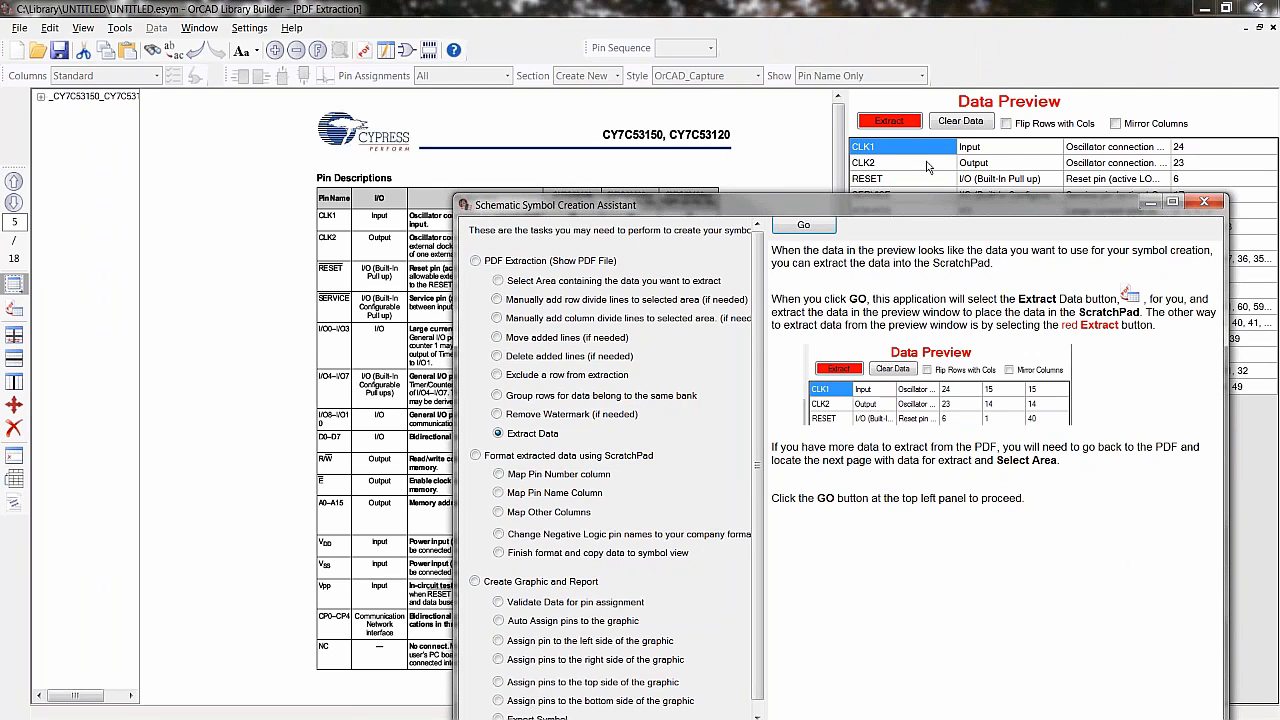
click(498, 302)
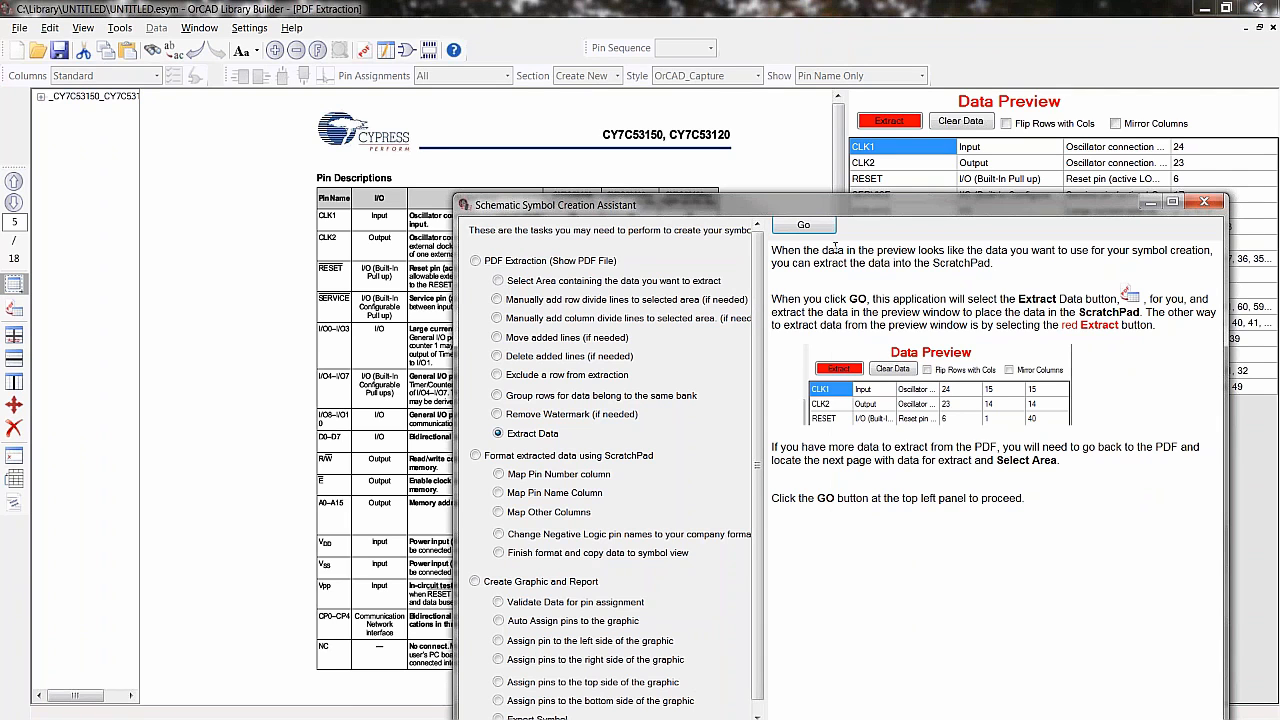
click(803, 225)
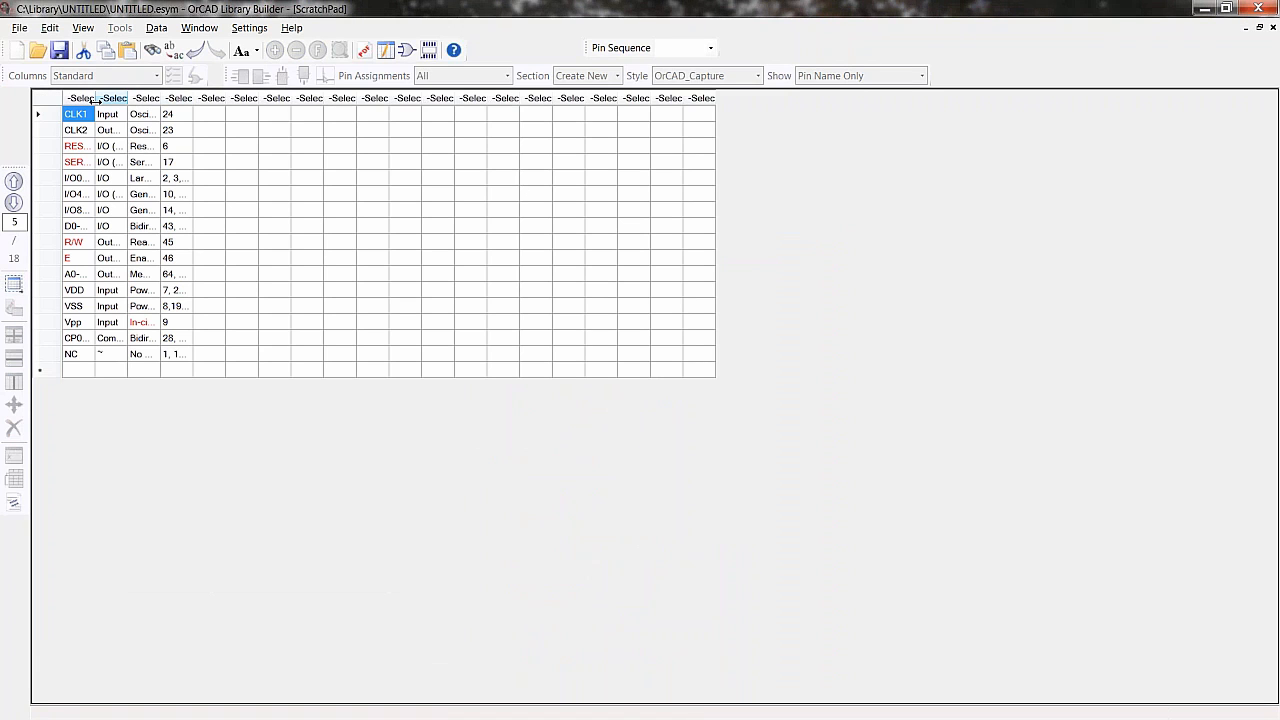
drag(96, 99, 386, 99)
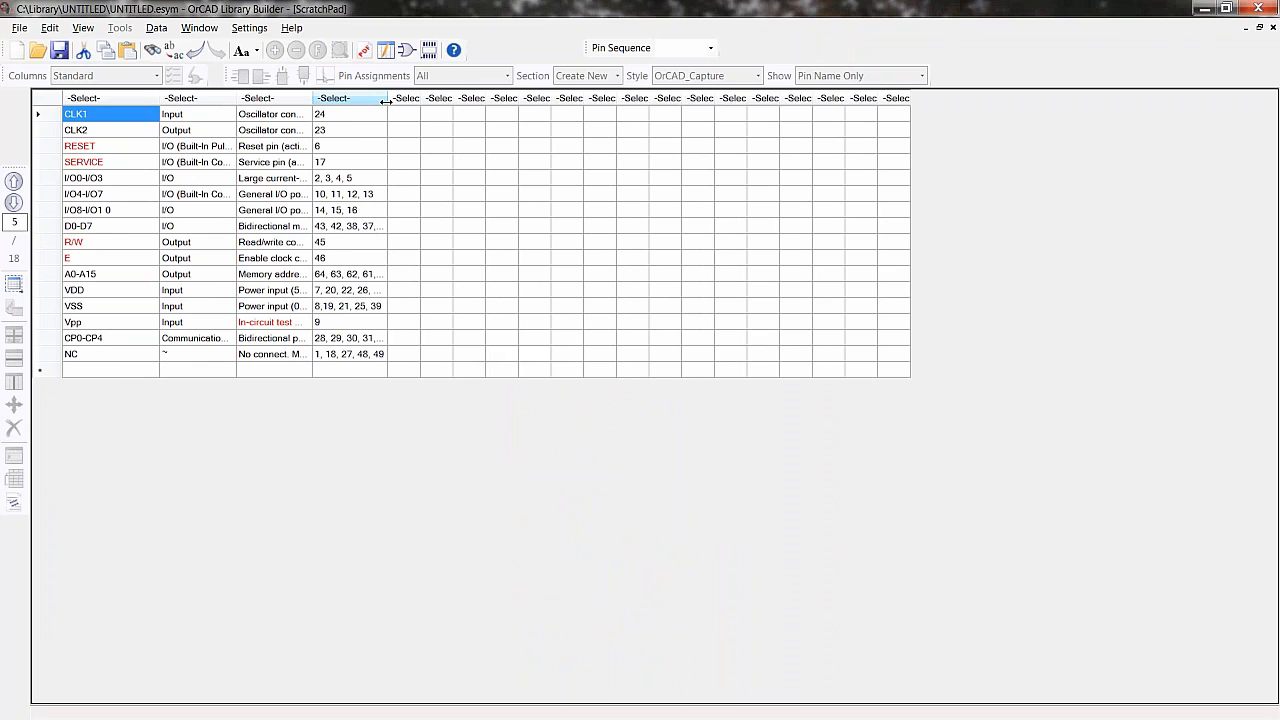
- Review the assistant's instructions for mapping the pin number and pin name columns, then close it
key(alt+Tab)
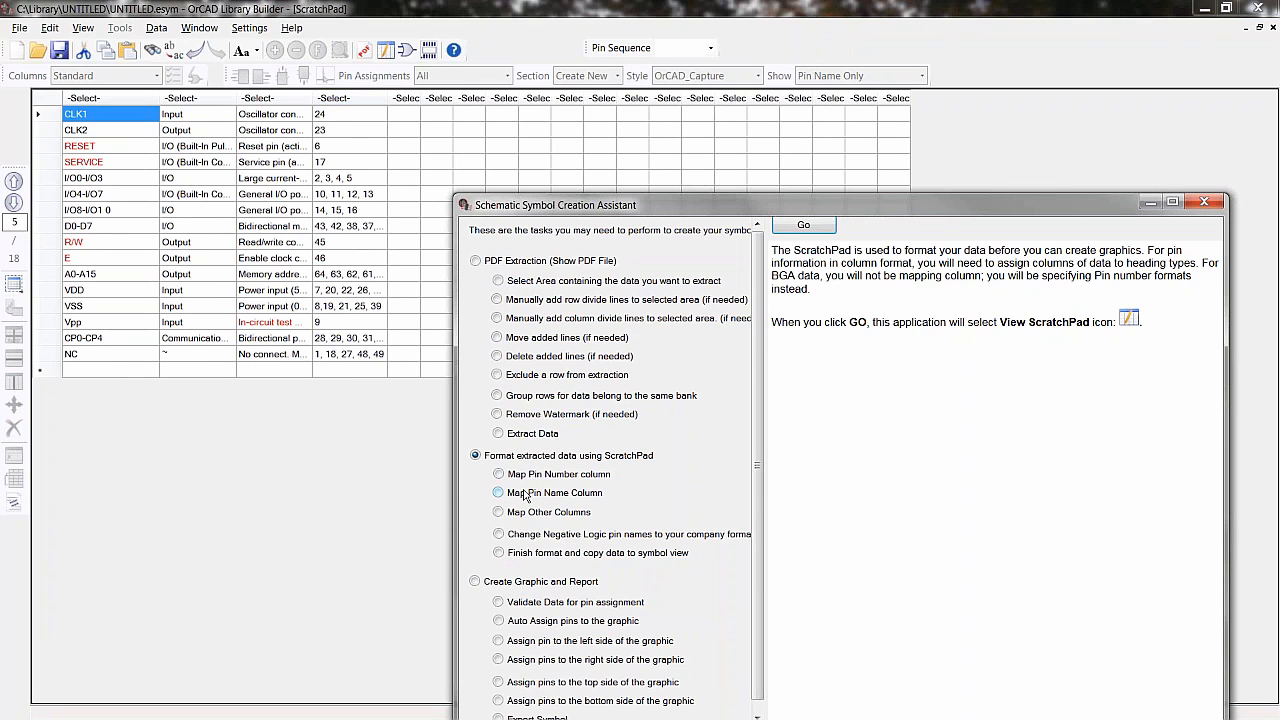
click(497, 476)
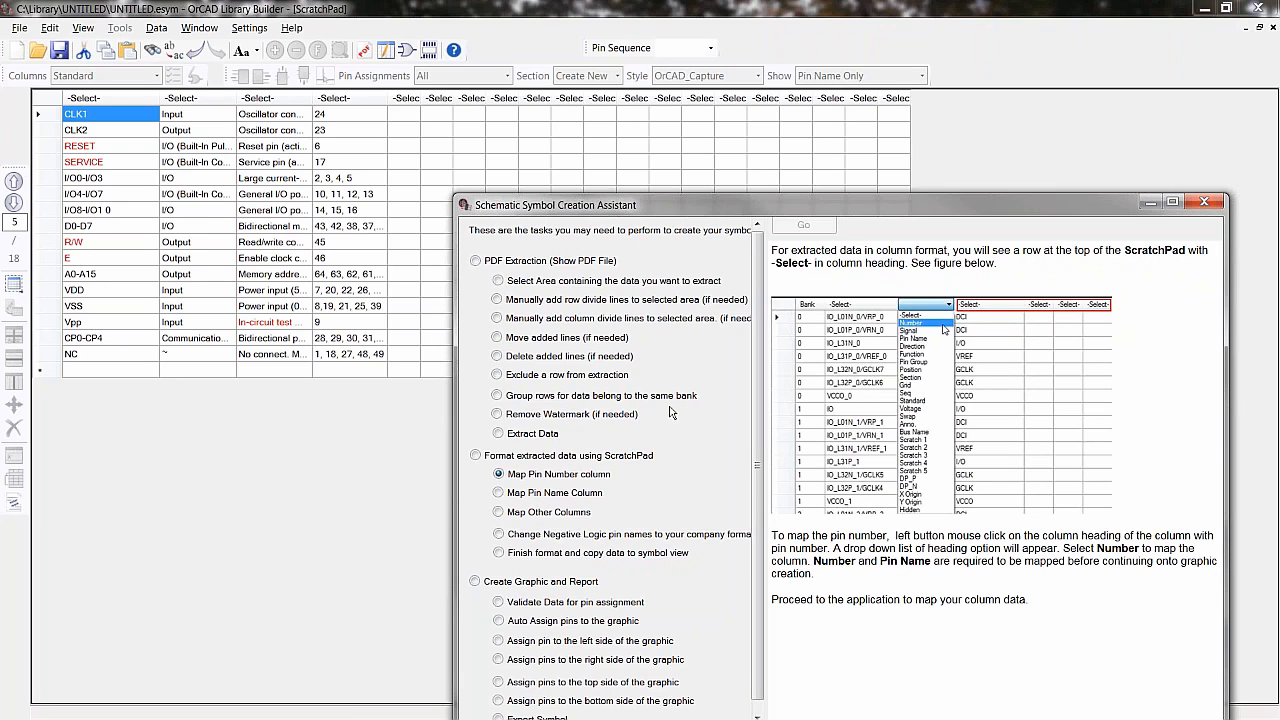
click(498, 493)
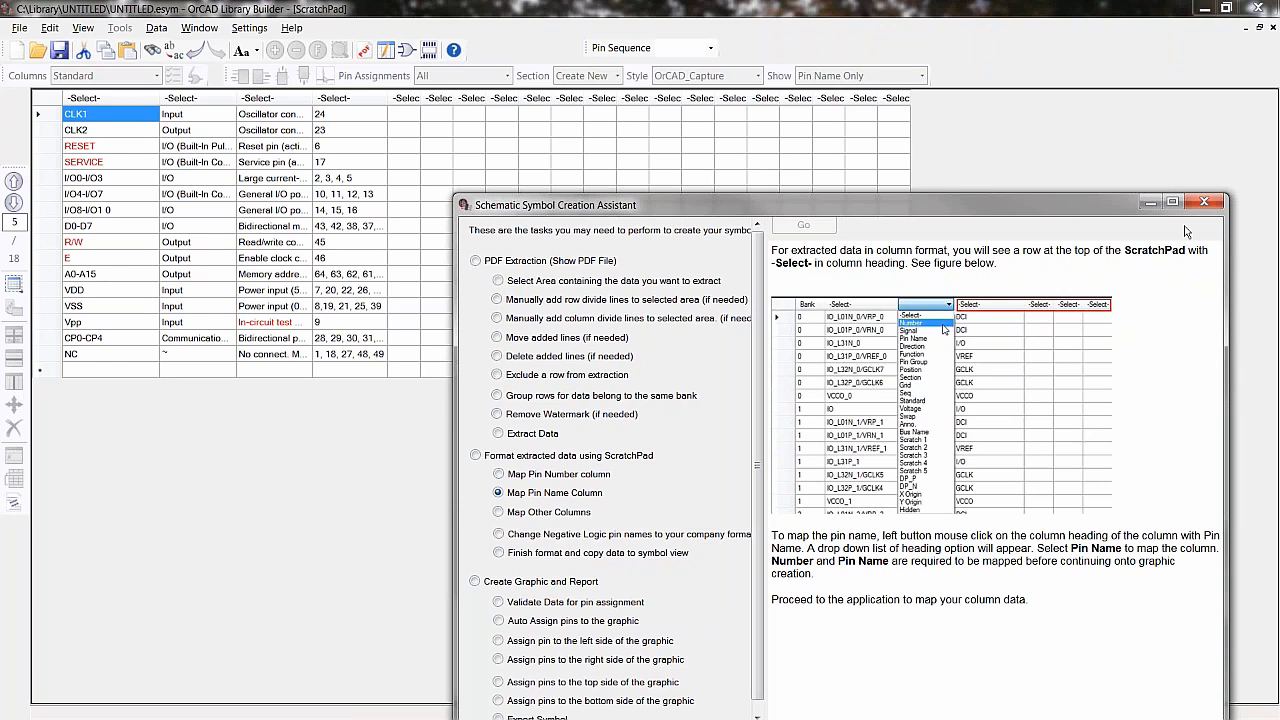
click(1207, 204)
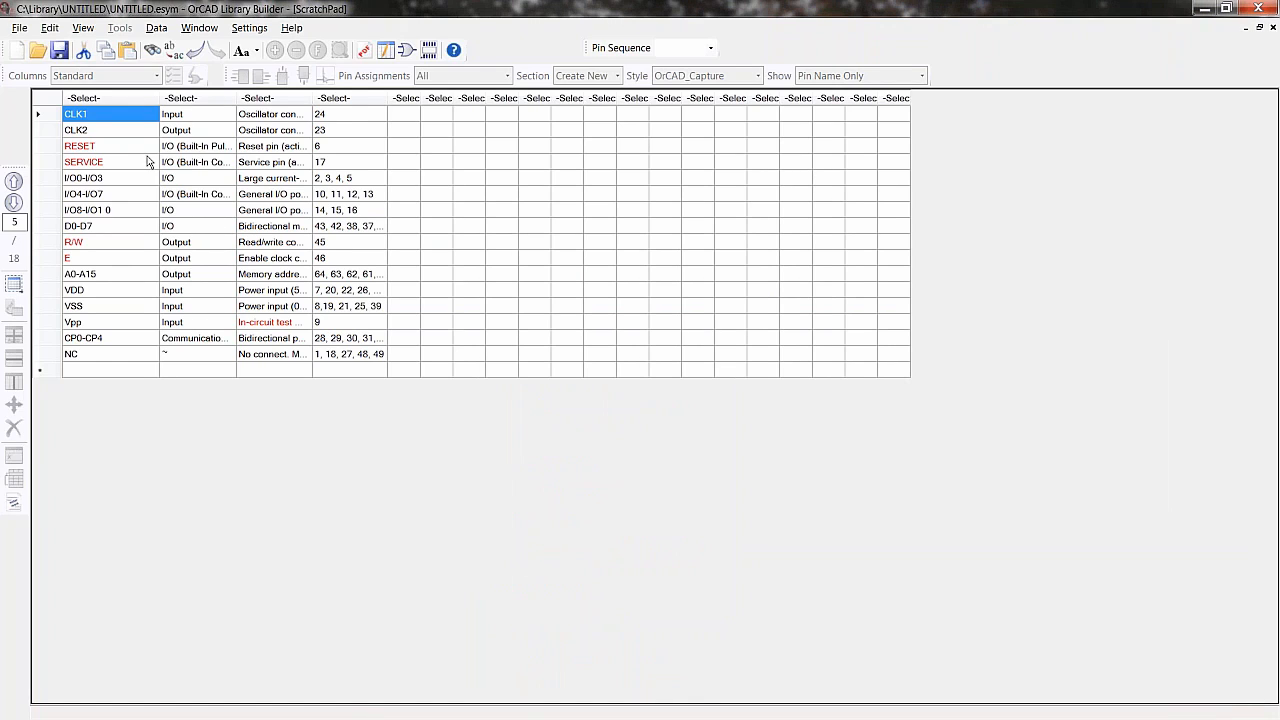
- Map the first ScratchPad column as Pin Name and the second as Direction
click(103, 99)
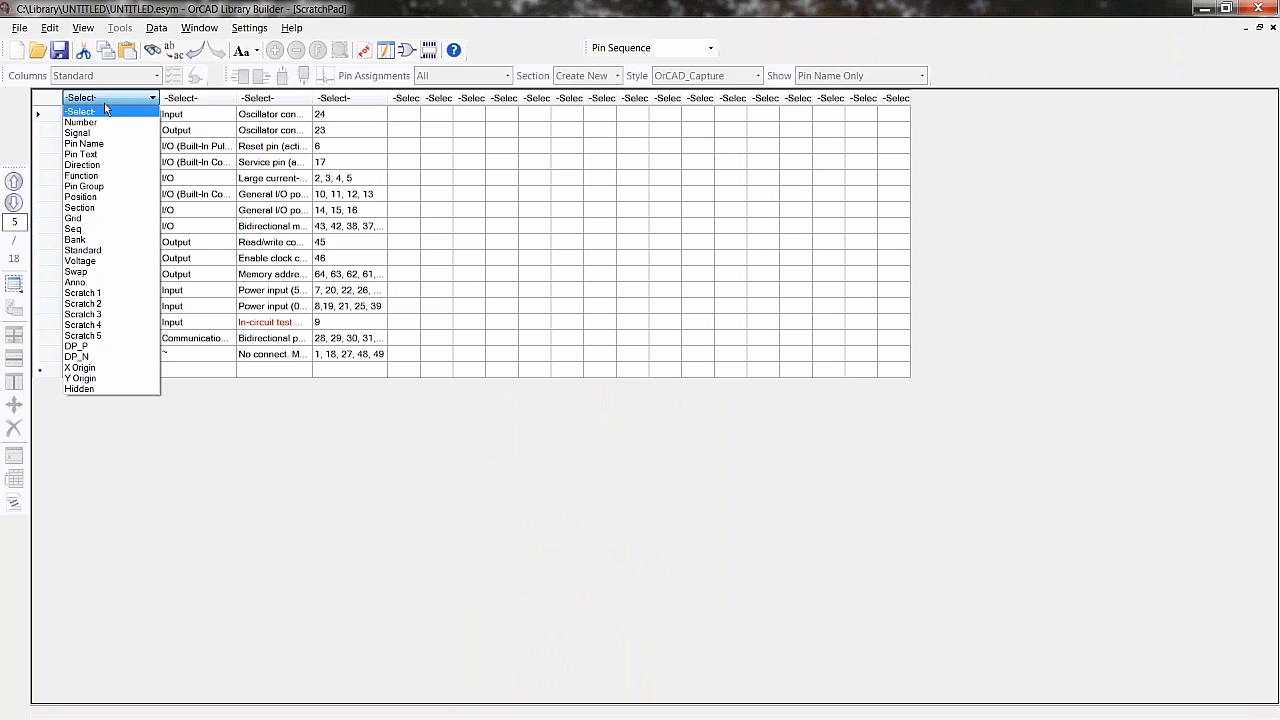
click(103, 142)
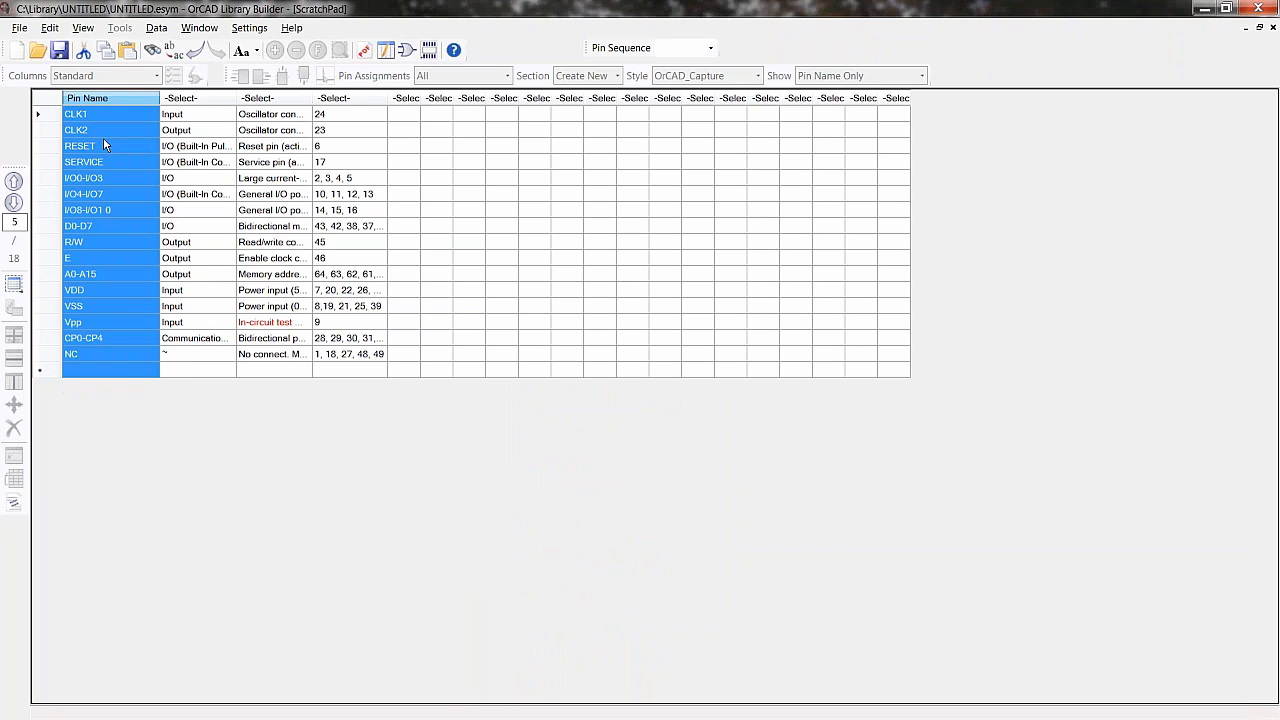
click(188, 100)
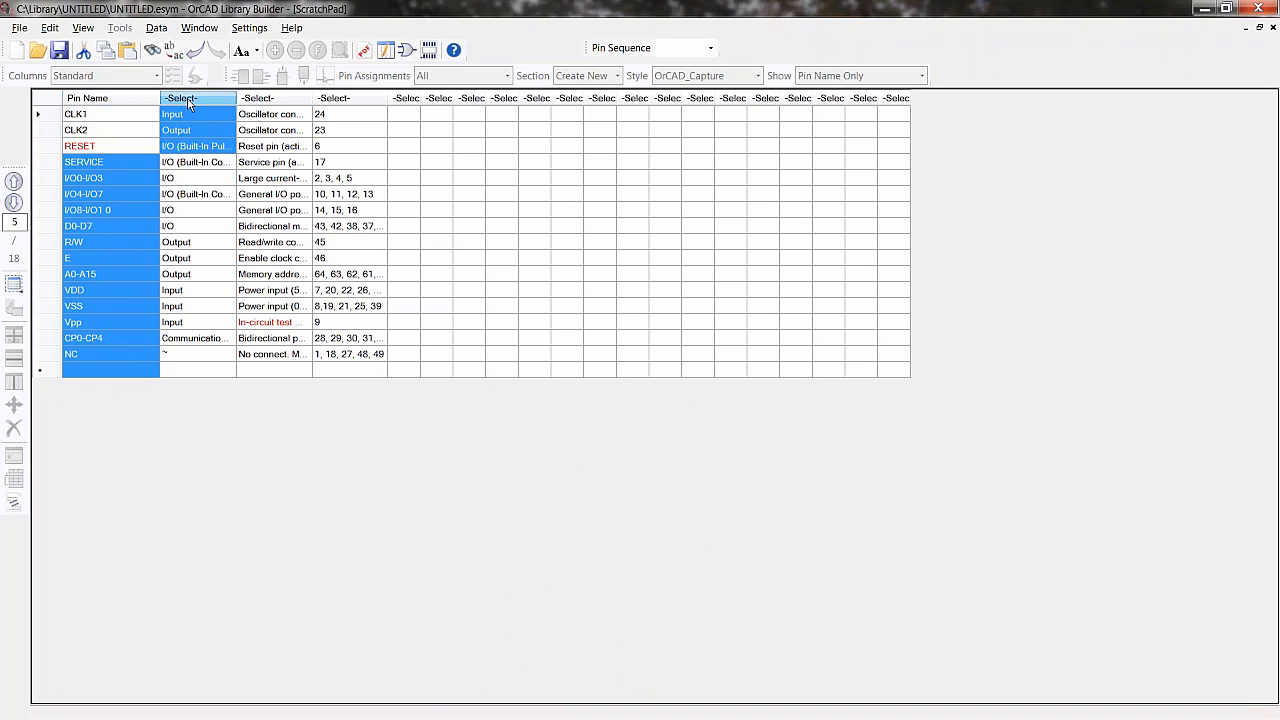
click(188, 100)
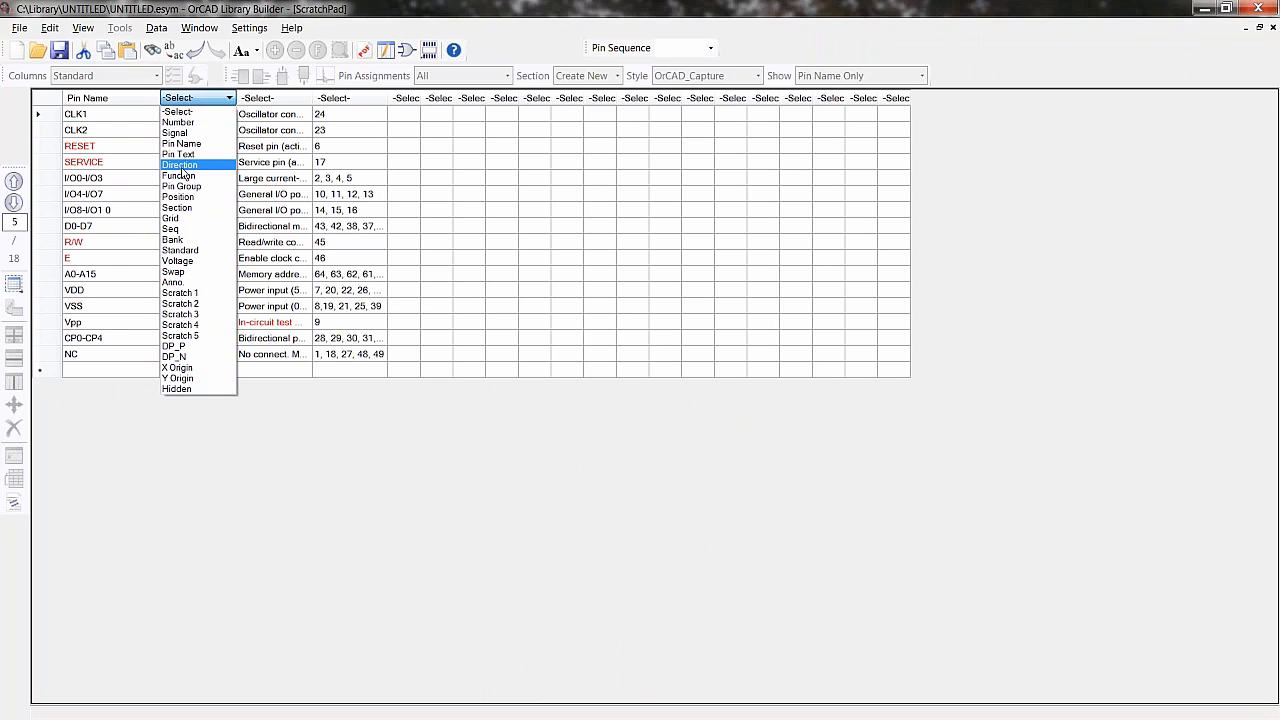
click(182, 165)
- Map the fourth column, holding the pin numbers, as Number
click(281, 99)
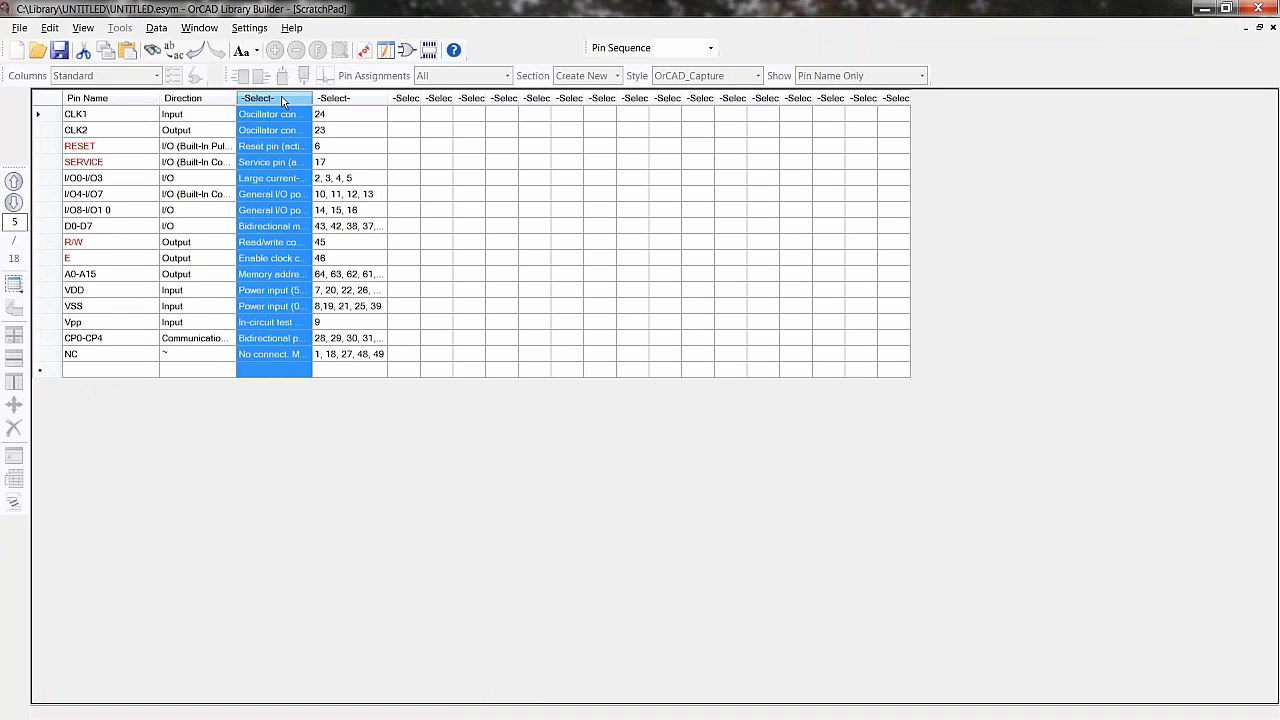
click(282, 99)
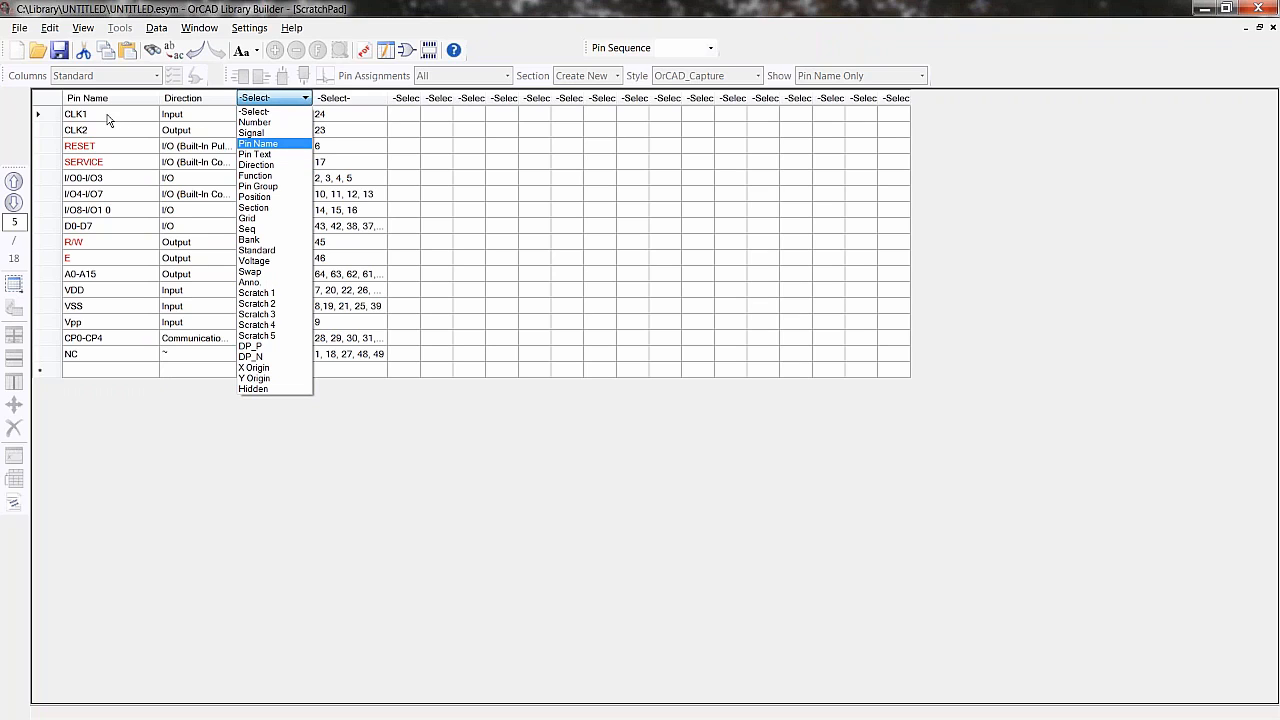
click(342, 104)
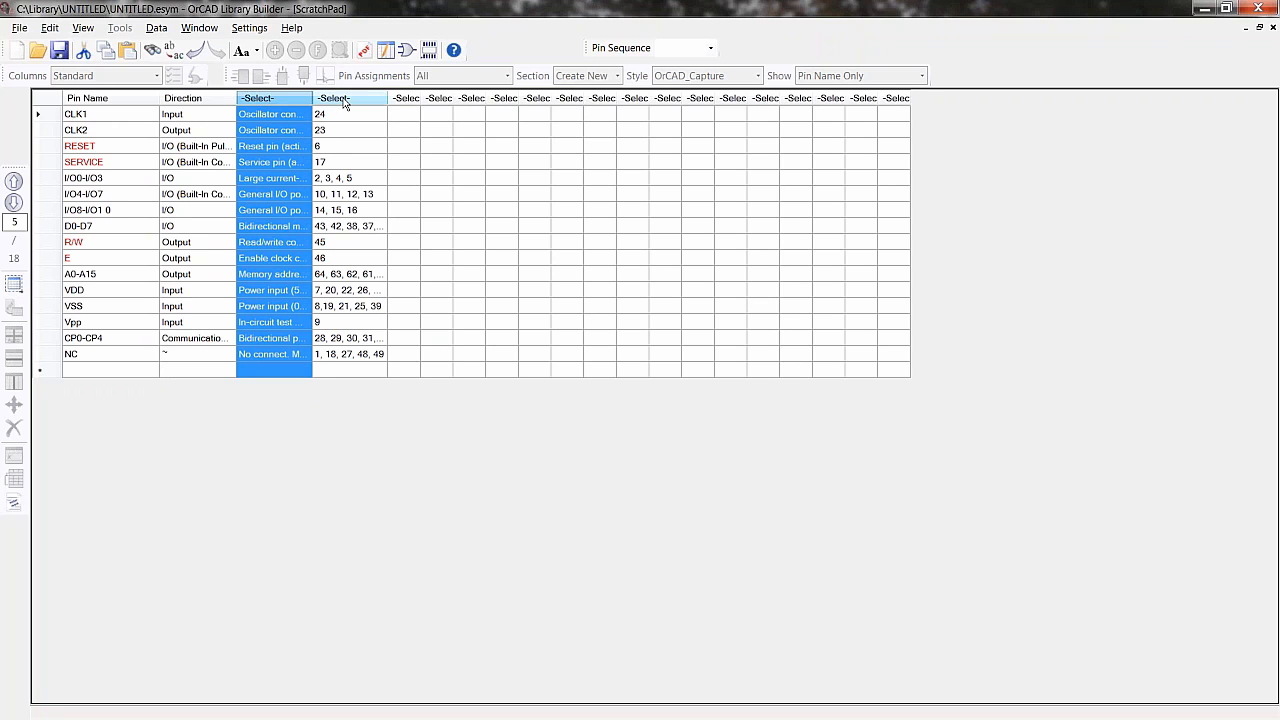
click(343, 103)
click(336, 121)
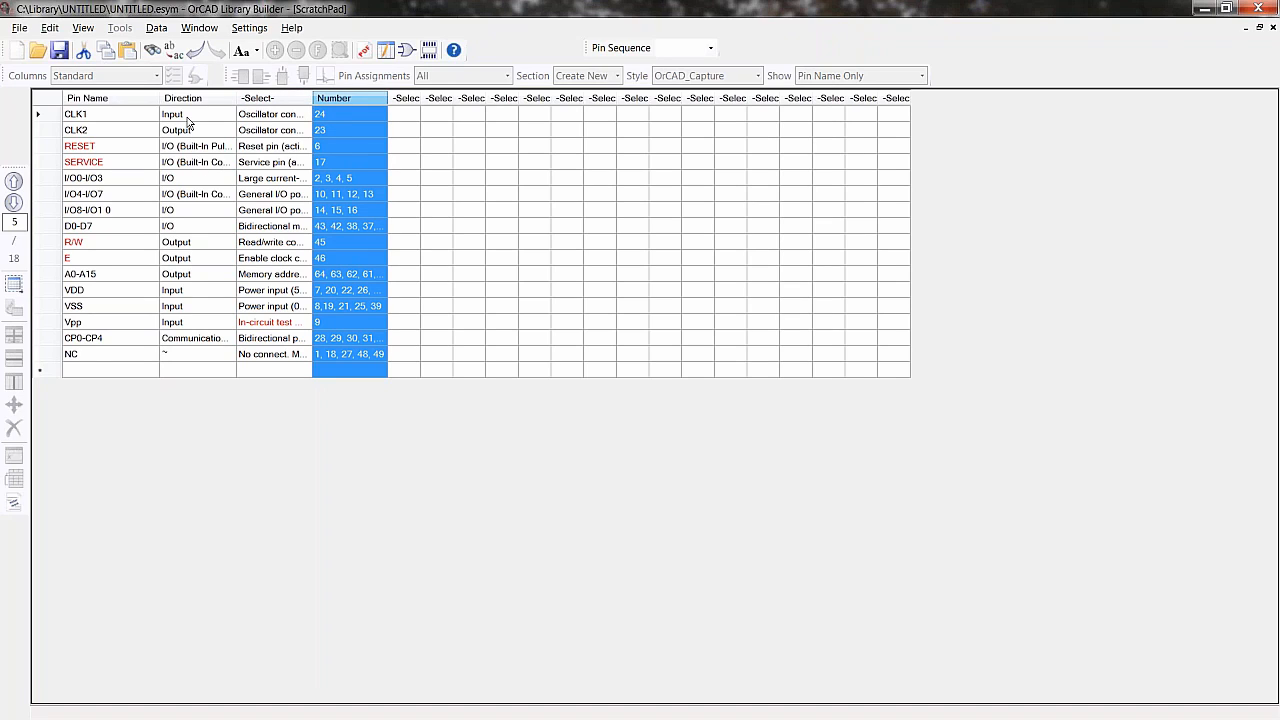
- Try to map the third column as Function, then widen that column
click(272, 104)
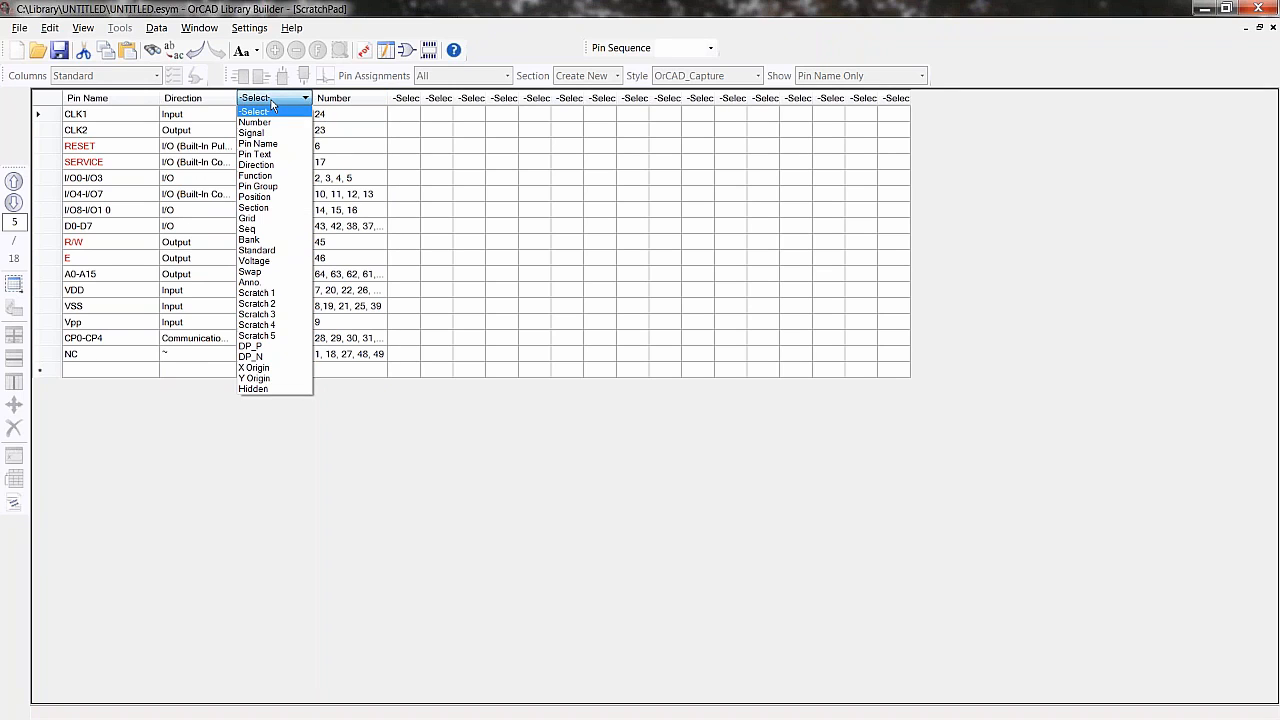
click(256, 176)
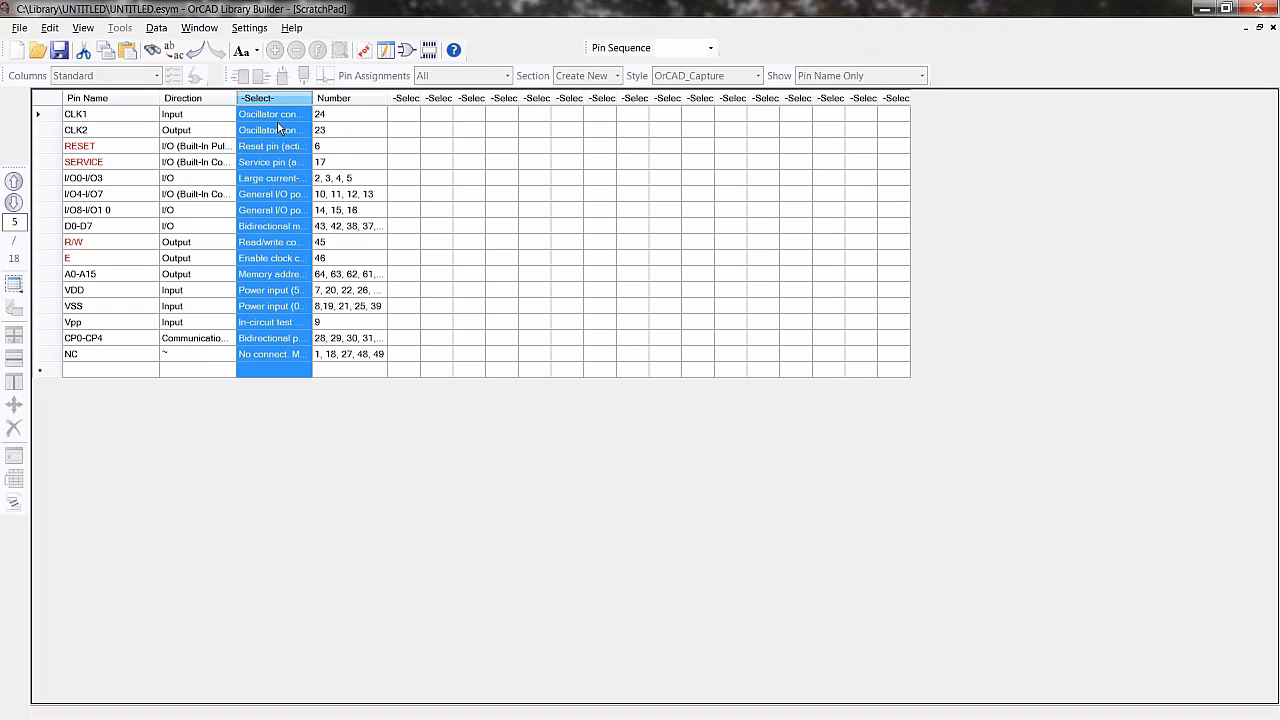
drag(312, 99, 405, 101)
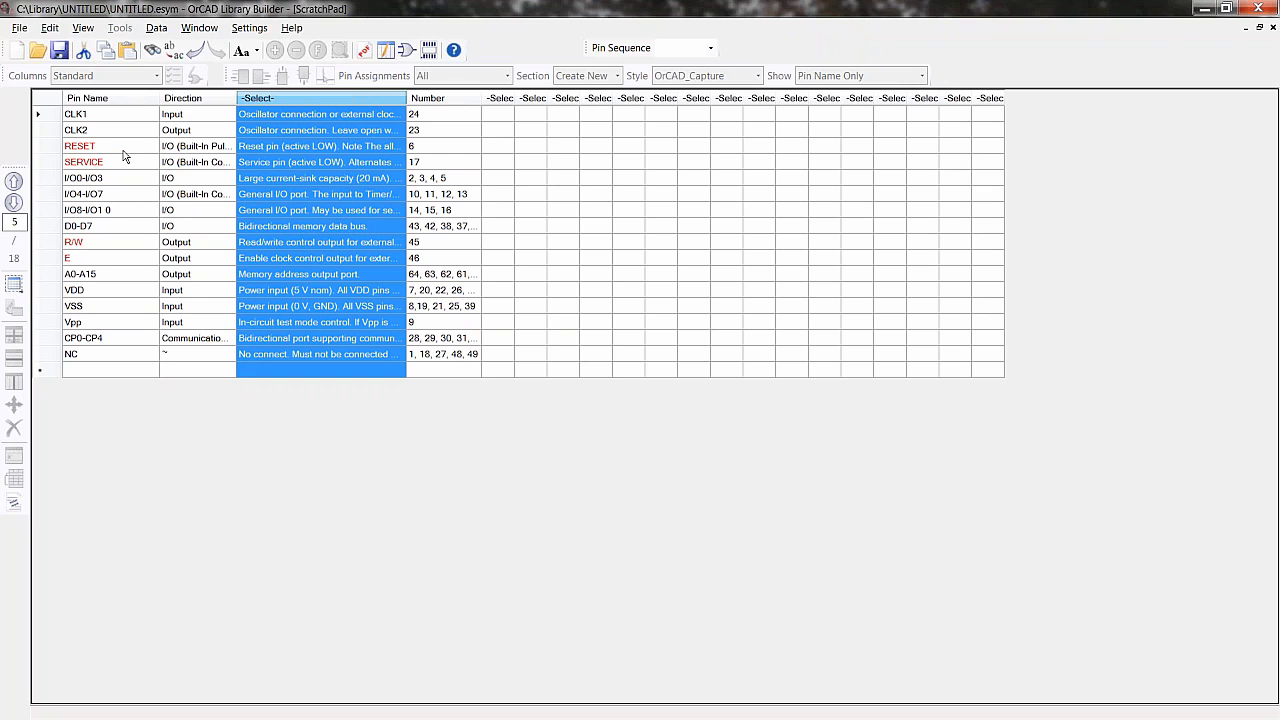
- Switch briefly to the PDF extraction view and return to the ScratchPad
click(363, 50)
scroll(362, 274, up, 1)
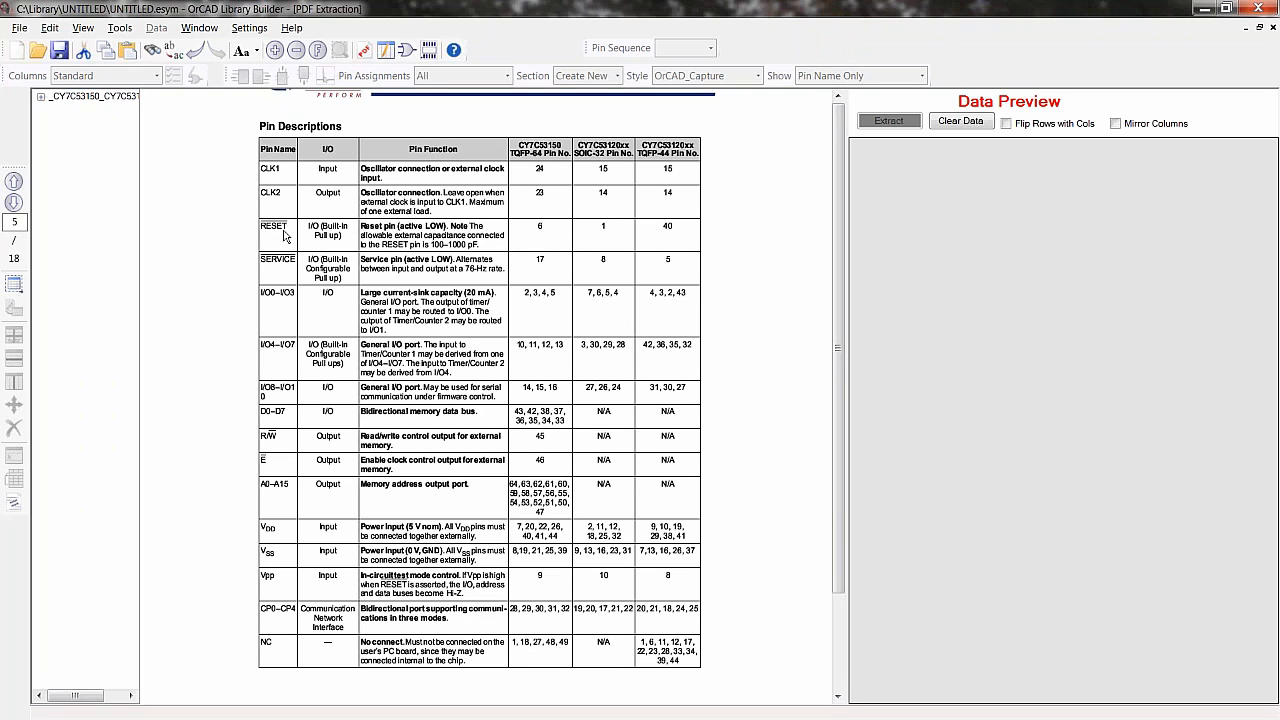
click(406, 51)
click(386, 50)
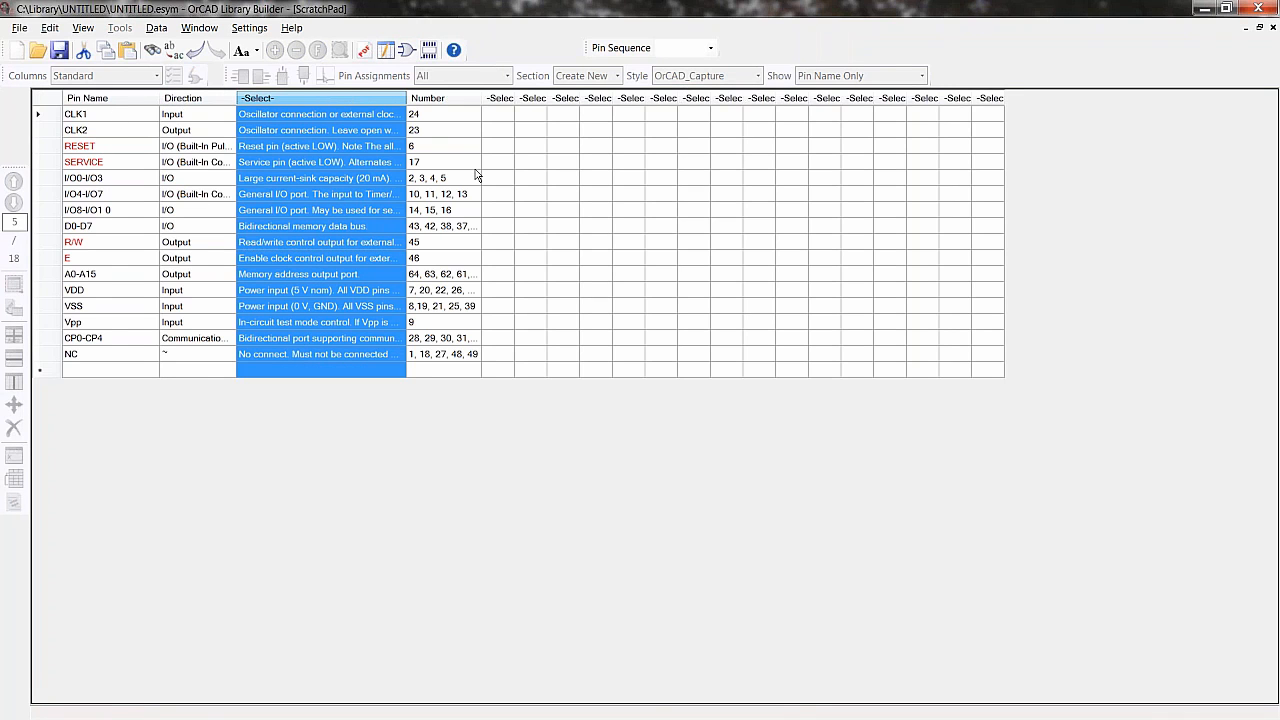
- Negate the selected RESET, SERVICE, R/W and E pin names by appending the _L negation code
right_click(503, 174)
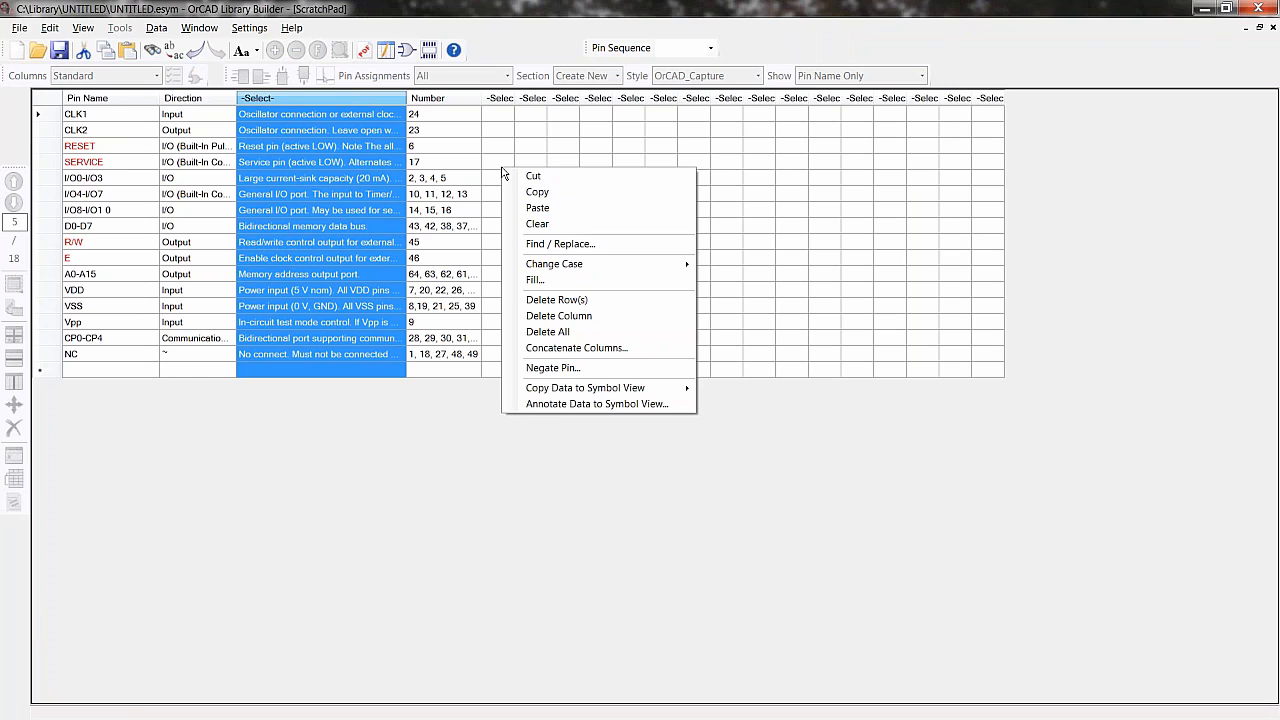
click(553, 368)
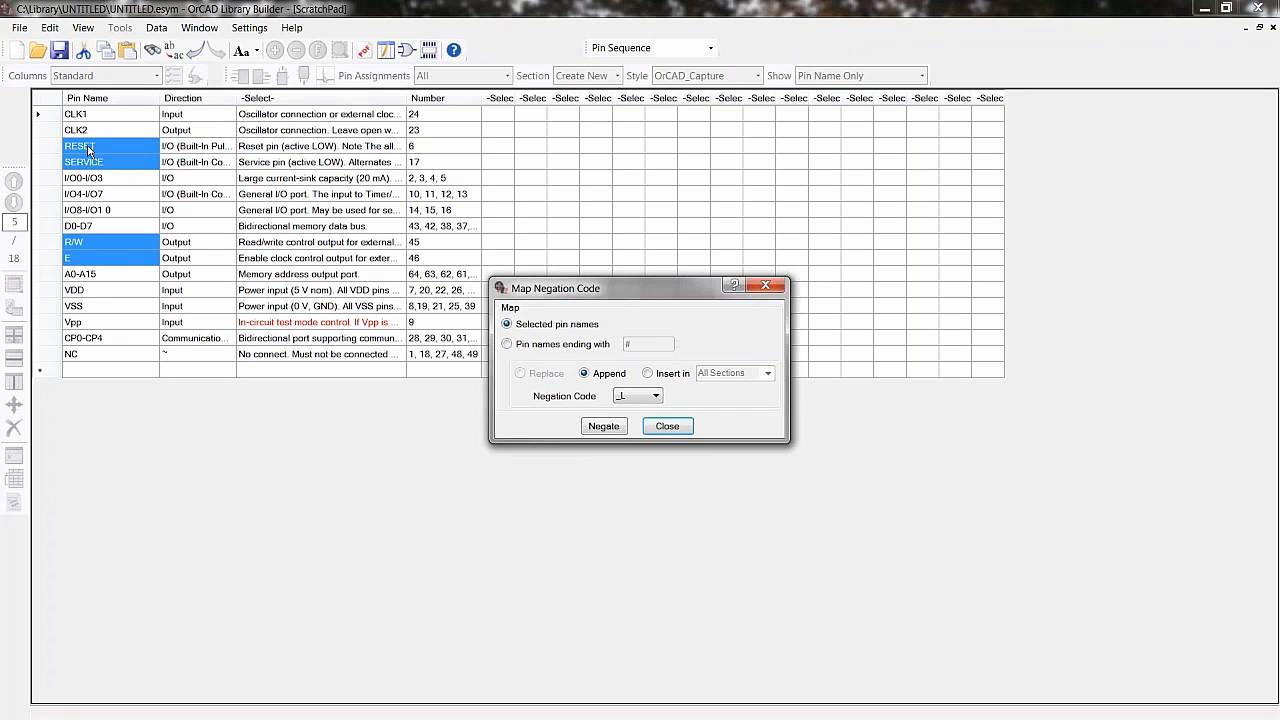
click(656, 397)
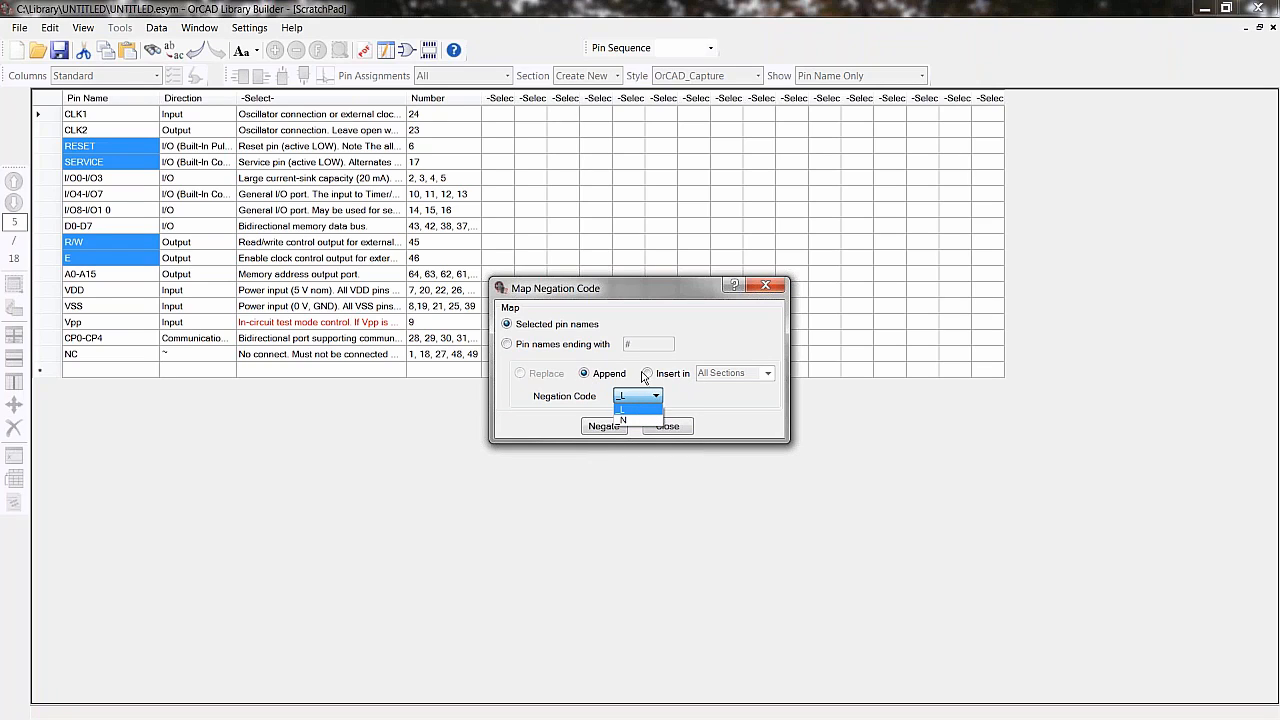
click(601, 429)
click(601, 429)
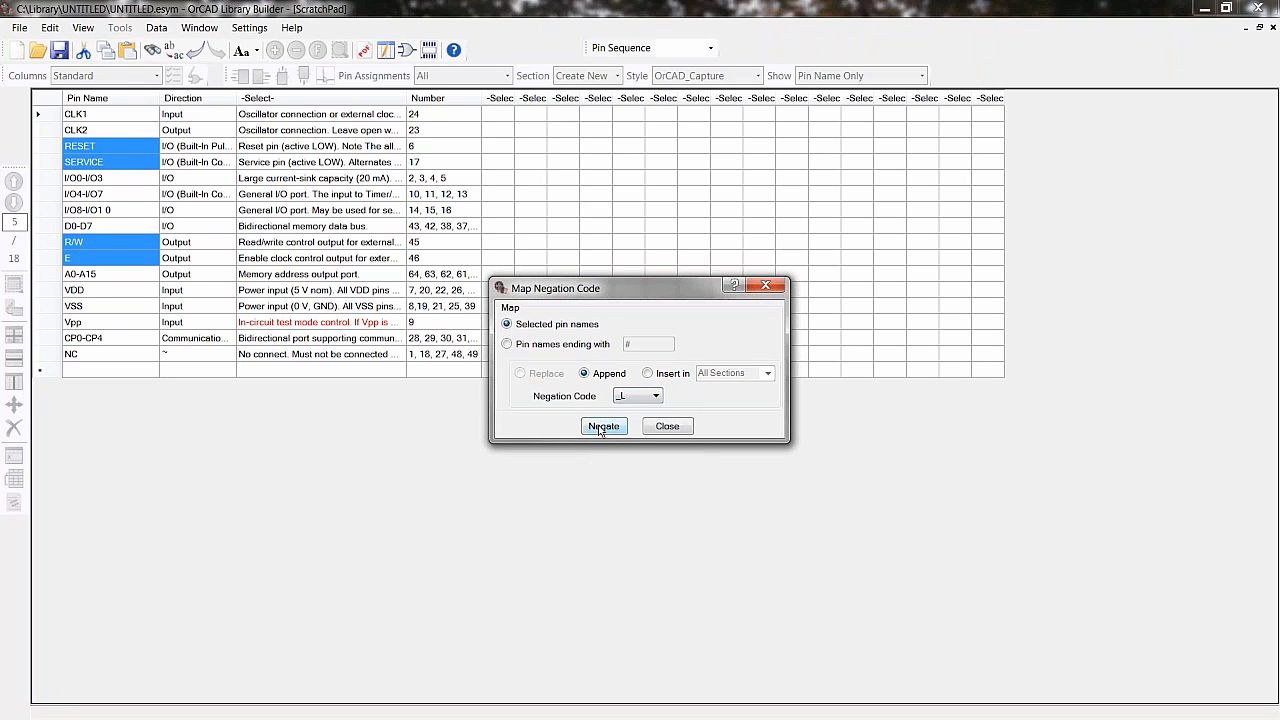
click(601, 427)
click(666, 426)
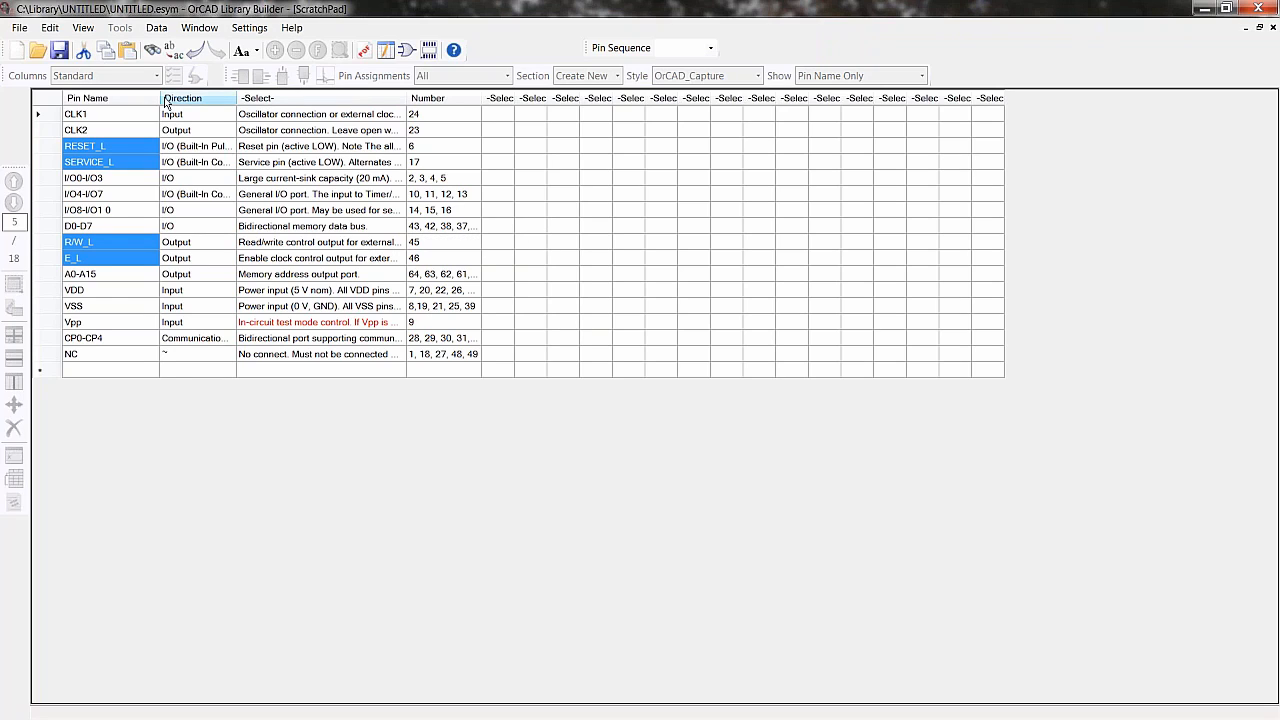
- Copy the ScratchPad data to the Symbol View, switching to it, and close the check form
right_click(519, 213)
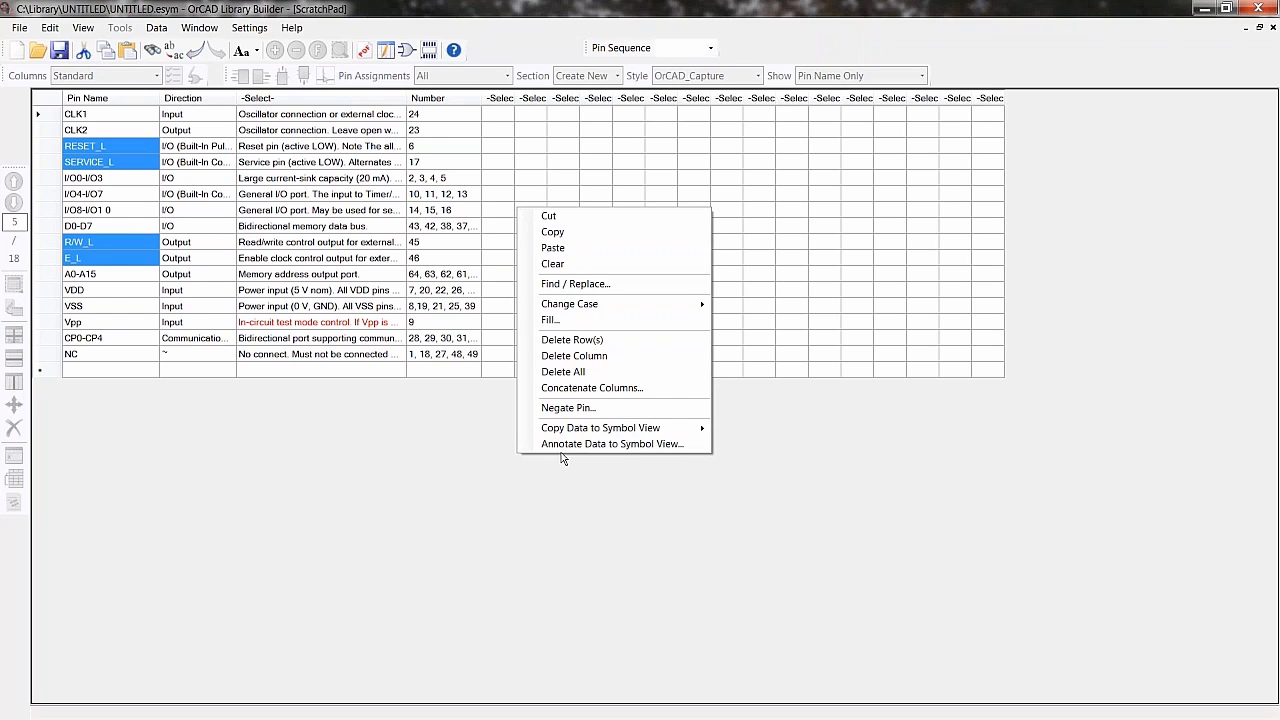
click(615, 433)
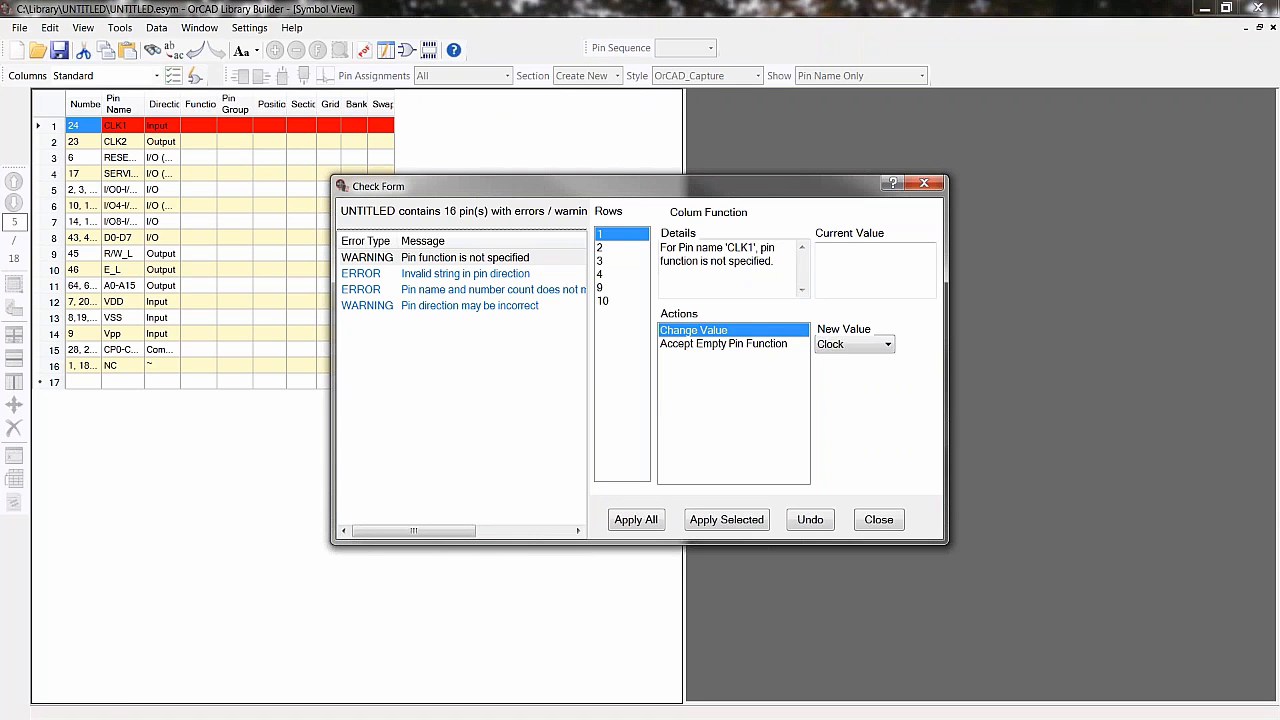
drag(635, 182, 429, 258)
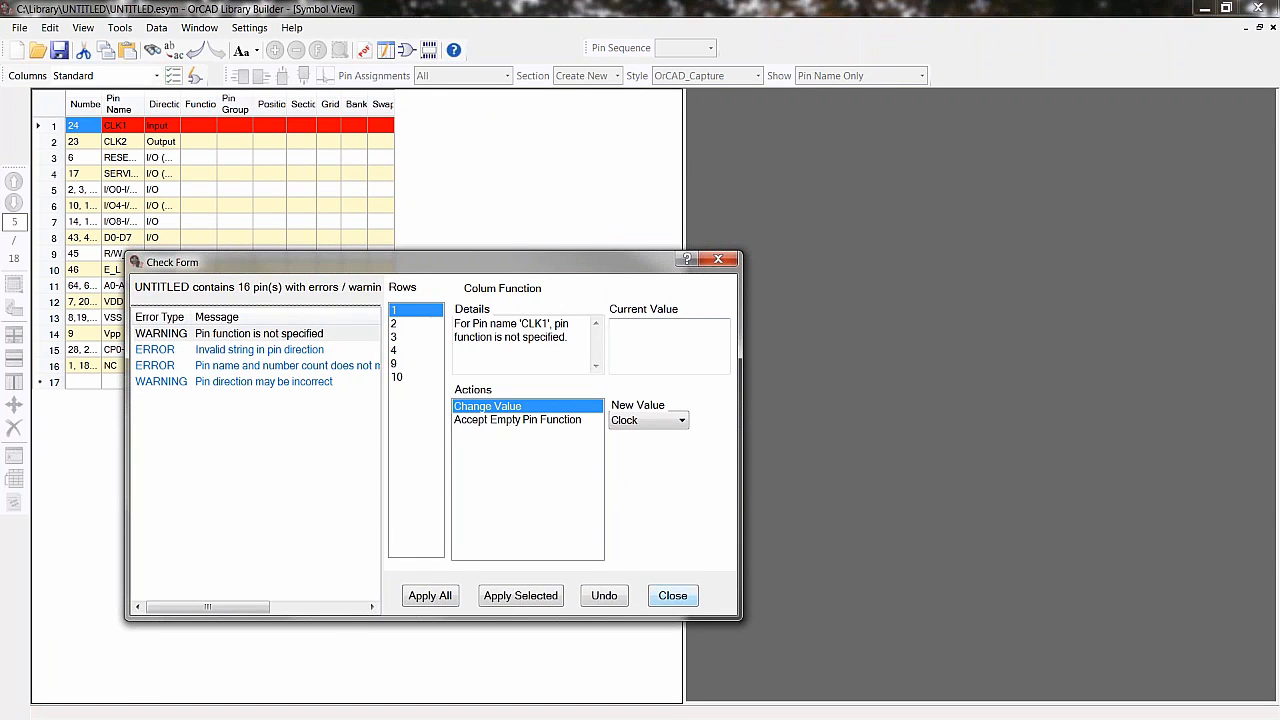
click(672, 596)
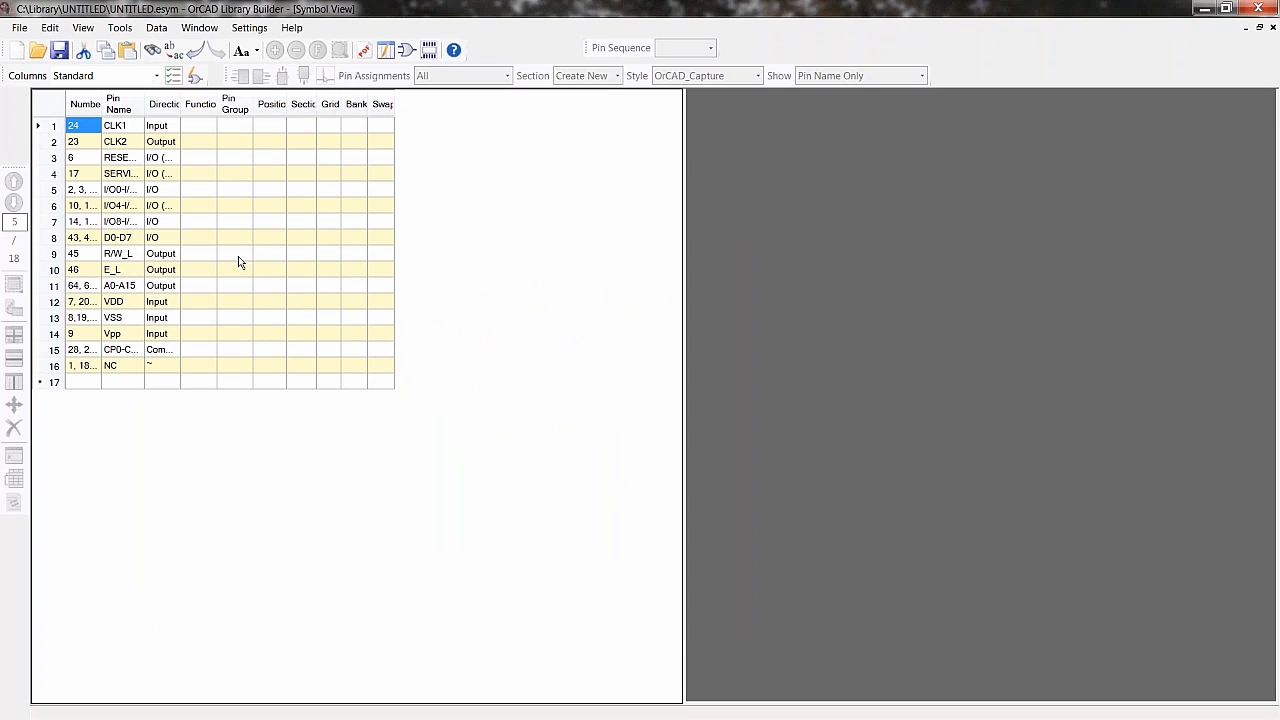
- Widen the pin columns, validate the symbol data, and apply the suggested Clock and Negative pin functions to all flagged rows
drag(102, 104, 303, 104)
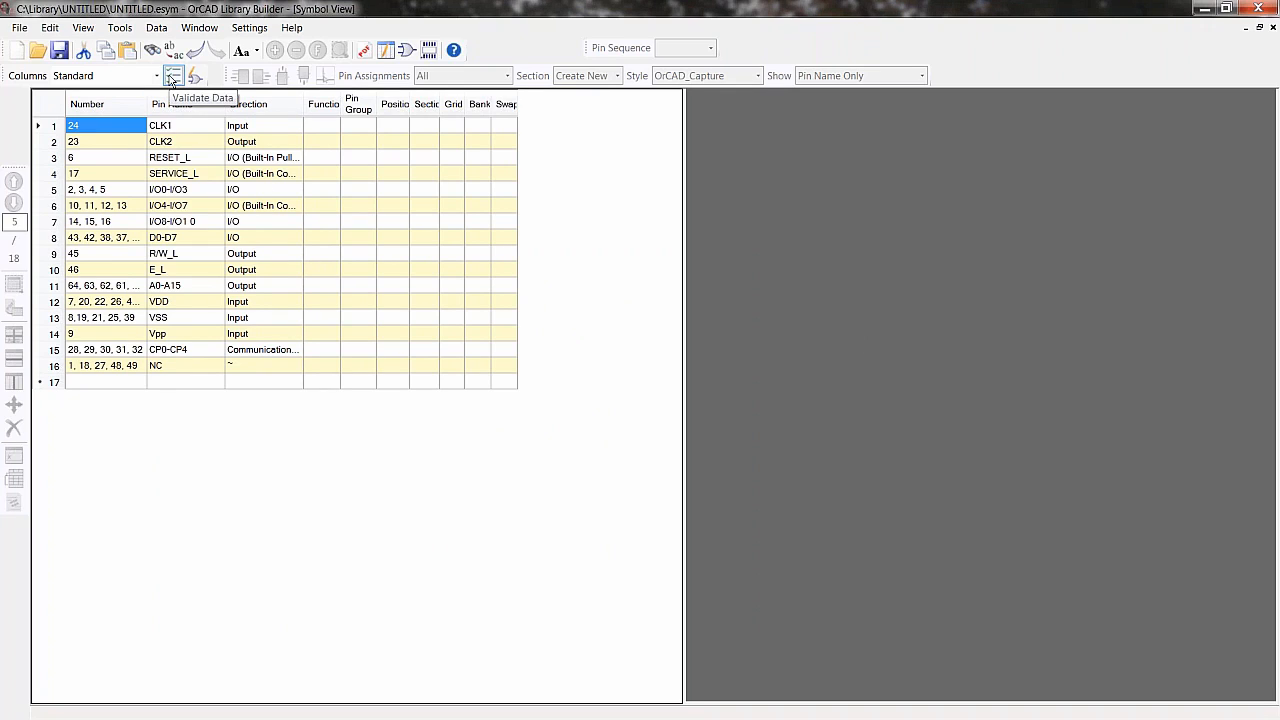
click(172, 78)
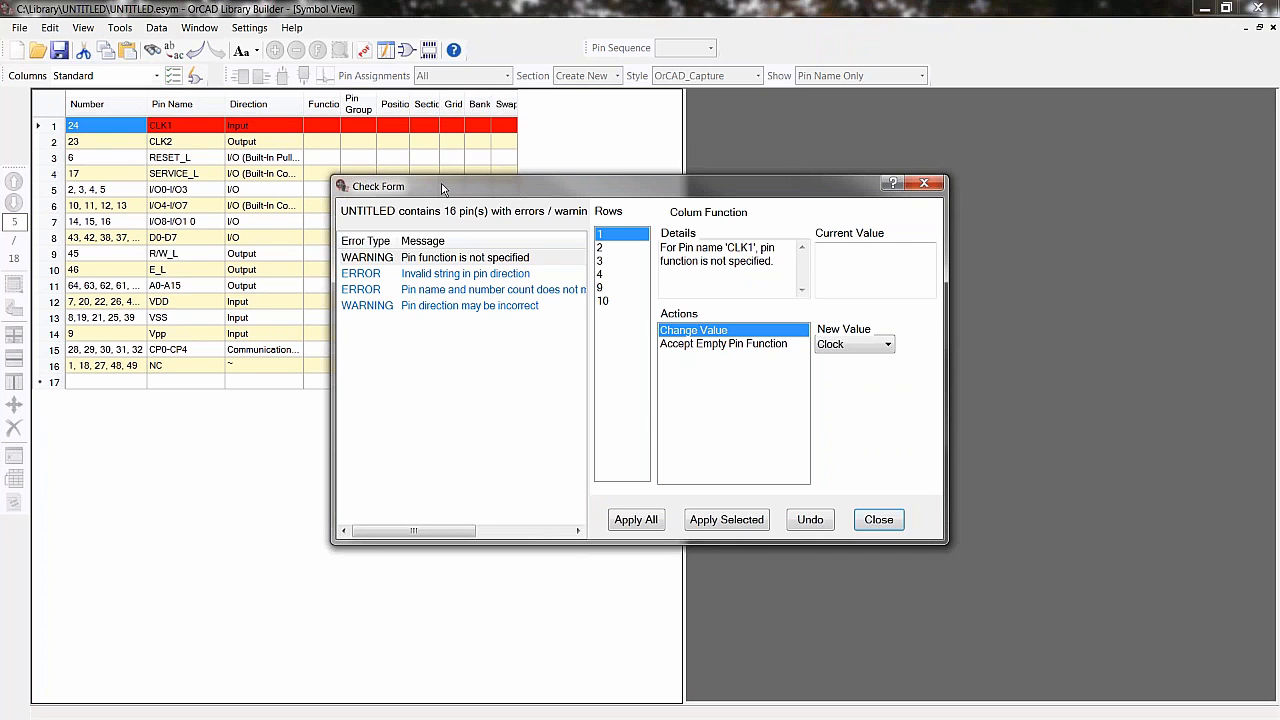
drag(440, 186, 291, 242)
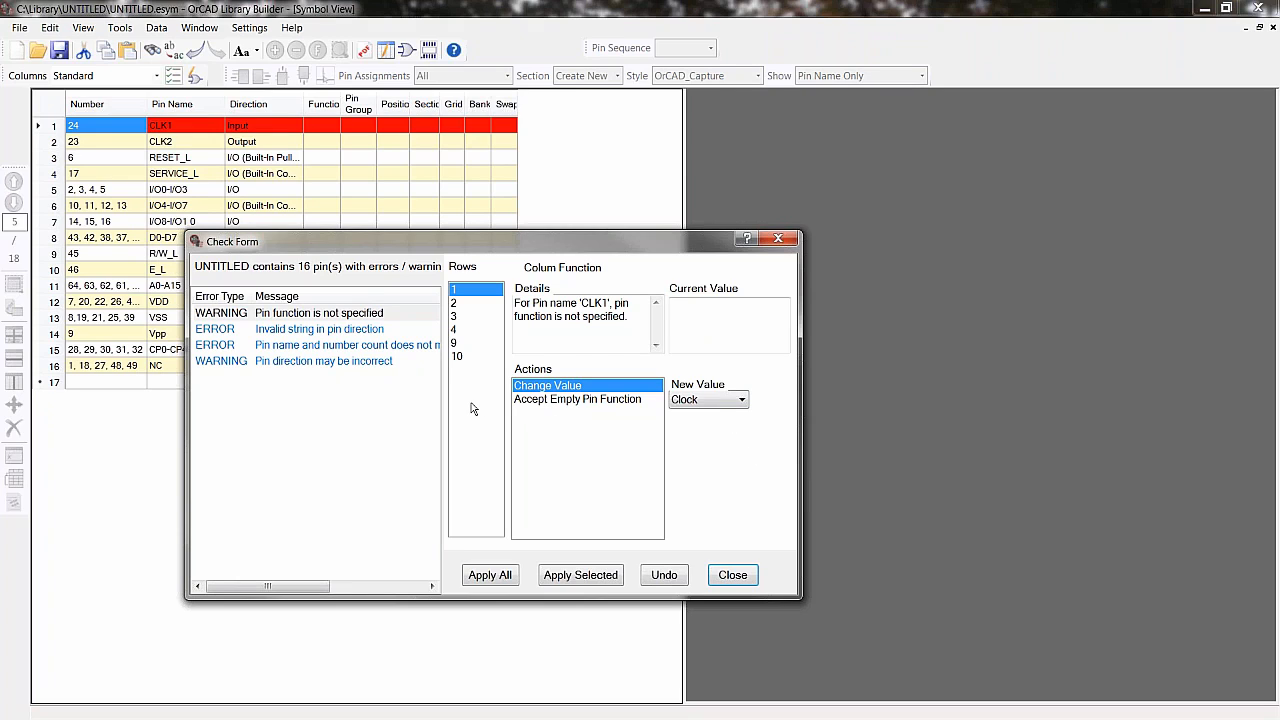
click(455, 329)
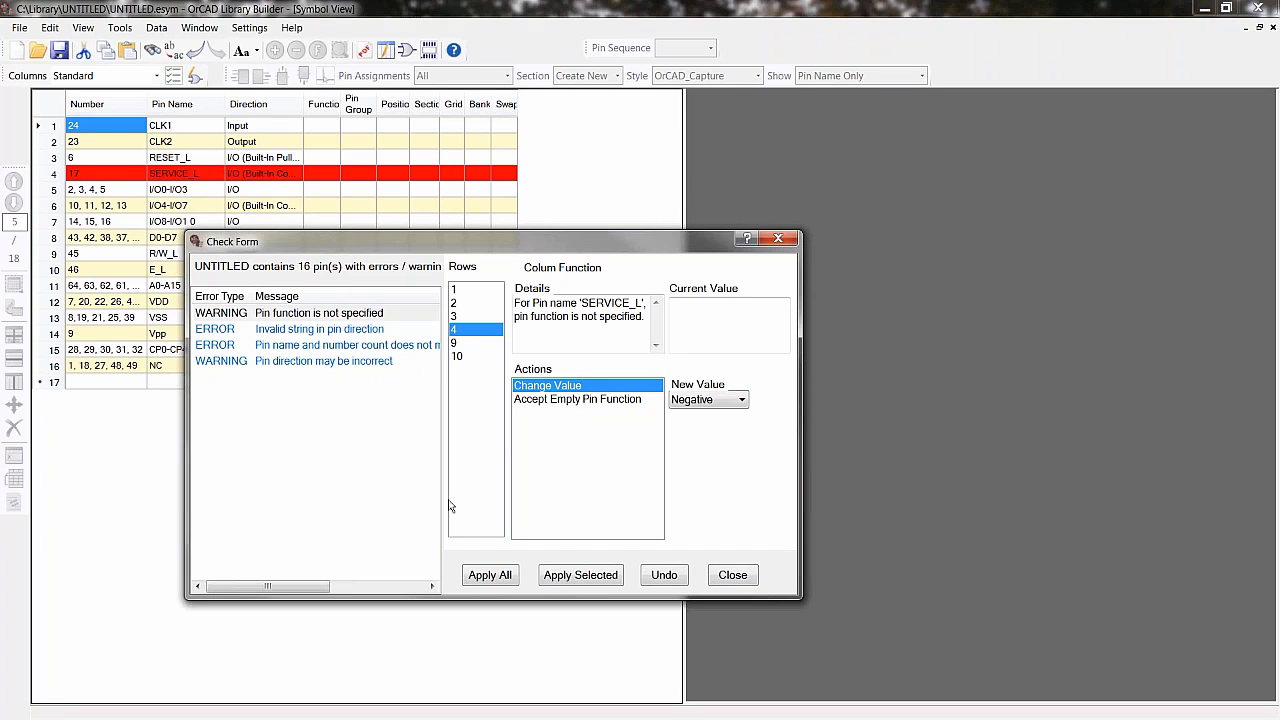
click(462, 292)
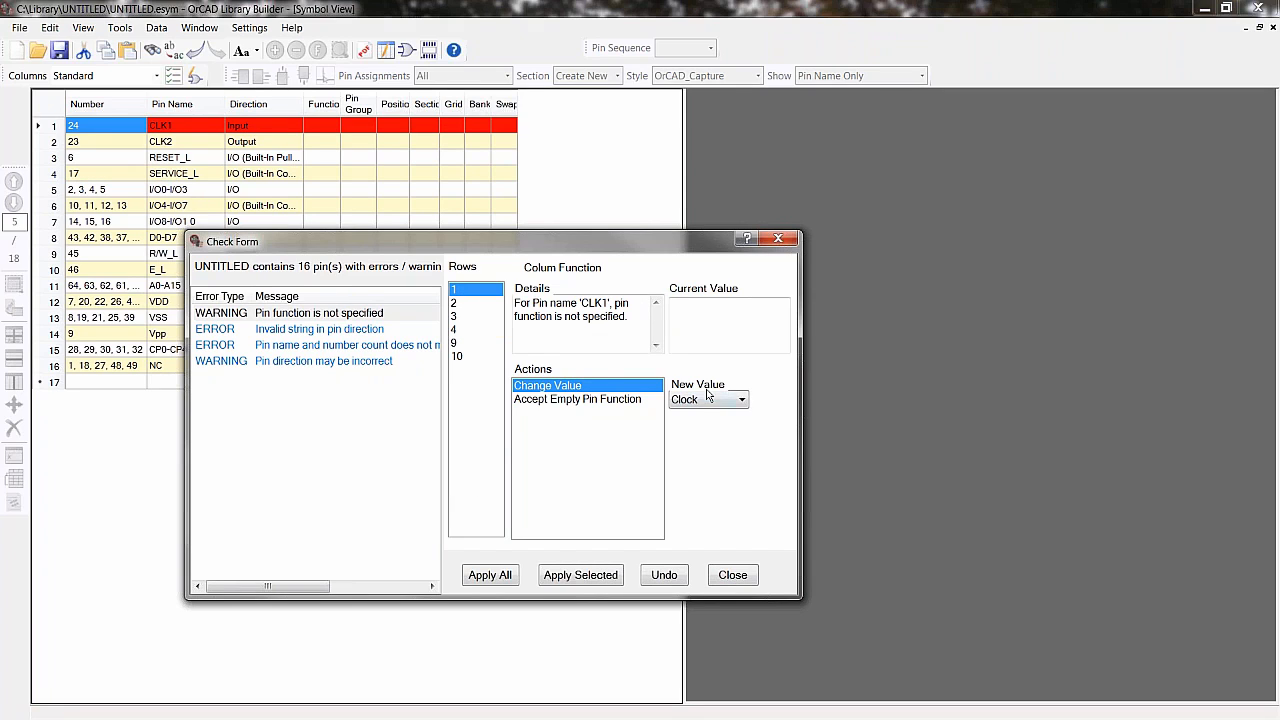
click(455, 316)
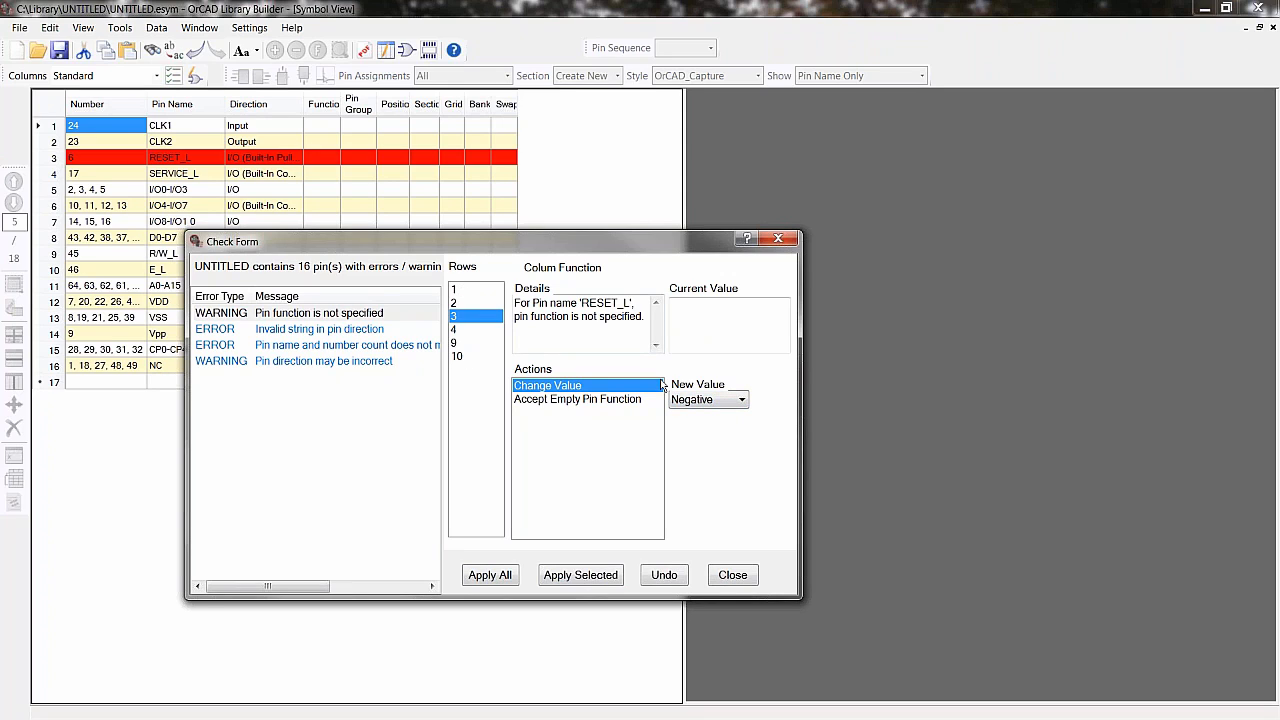
click(462, 290)
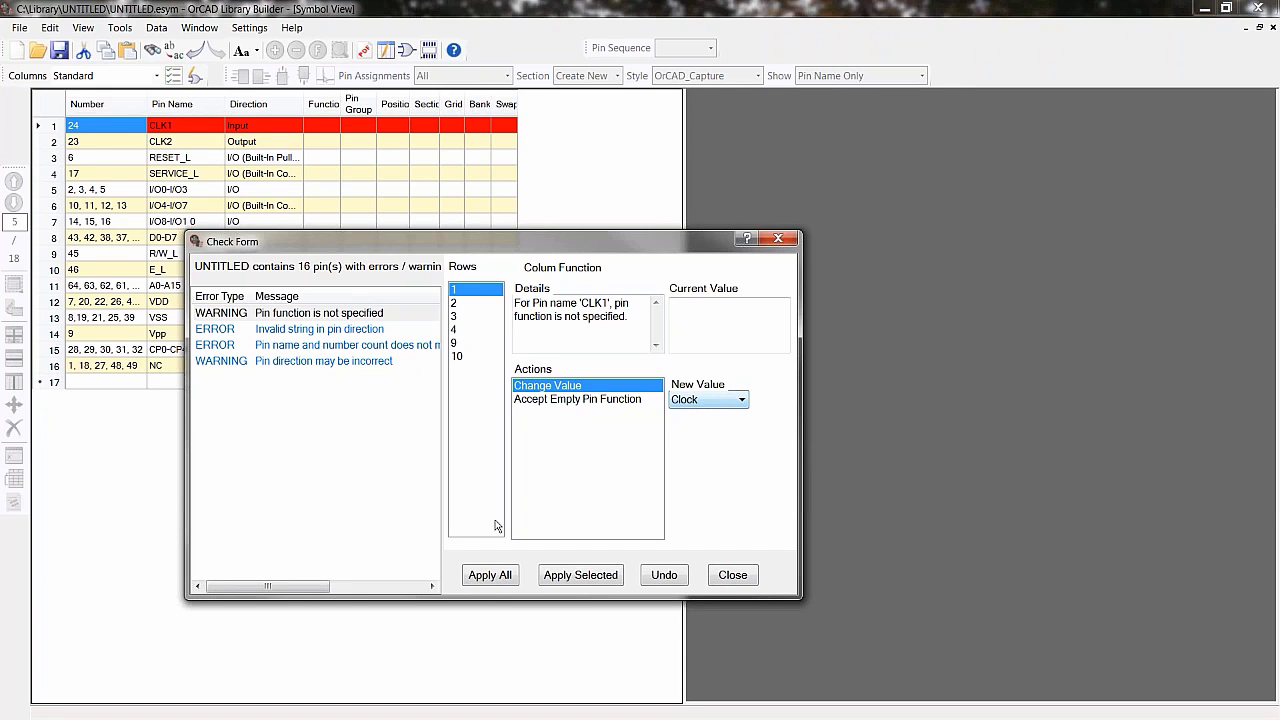
click(489, 575)
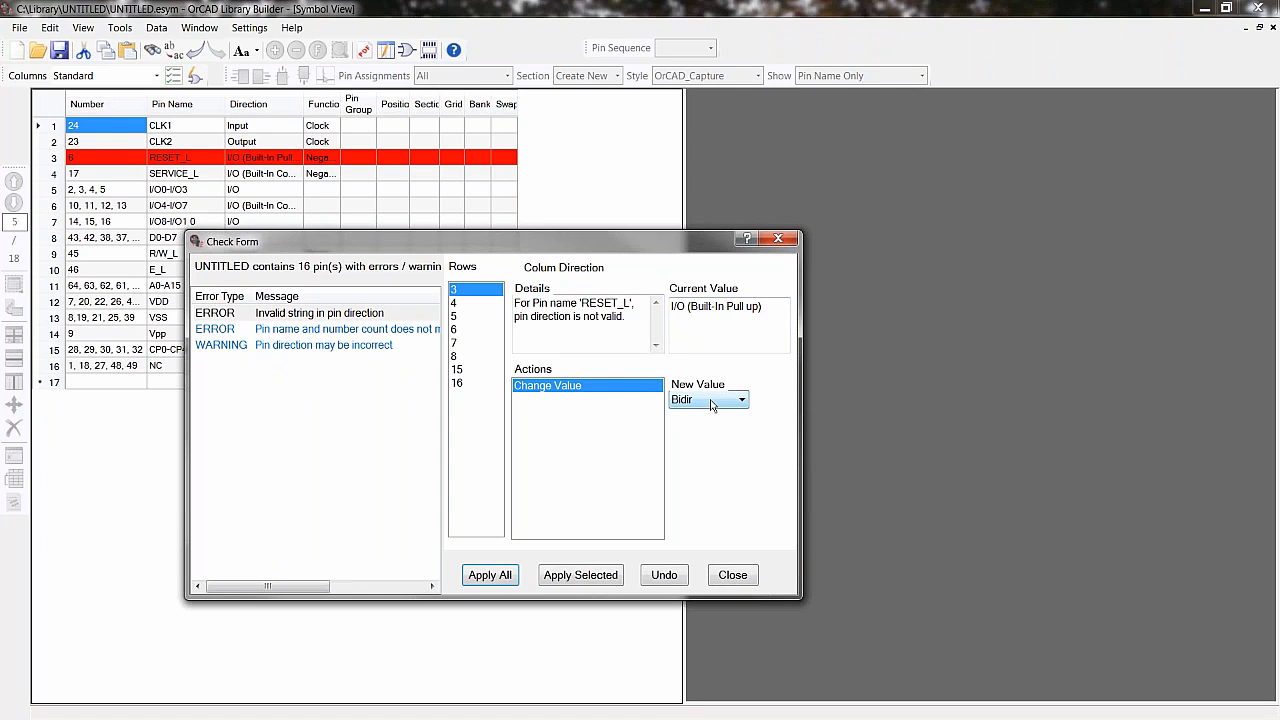
- Set all invalid pin directions to Bidir and remove spaces from the flagged pin names for all rows
click(458, 370)
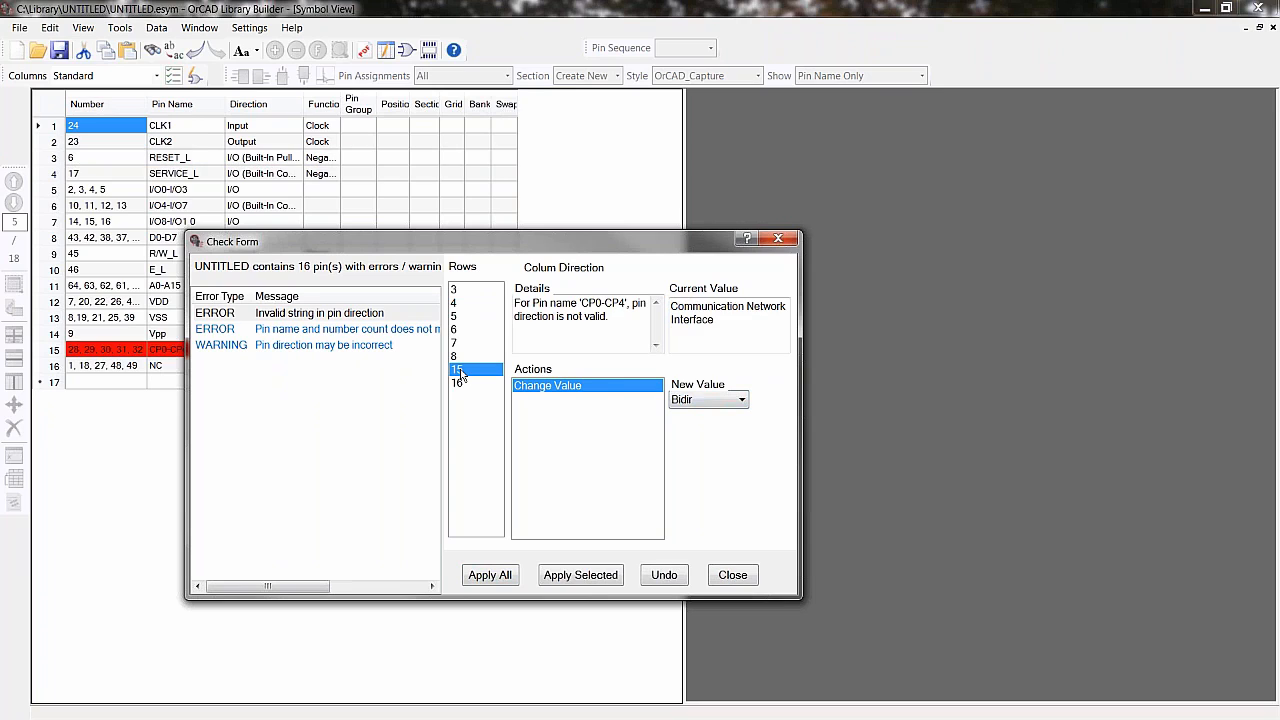
click(489, 575)
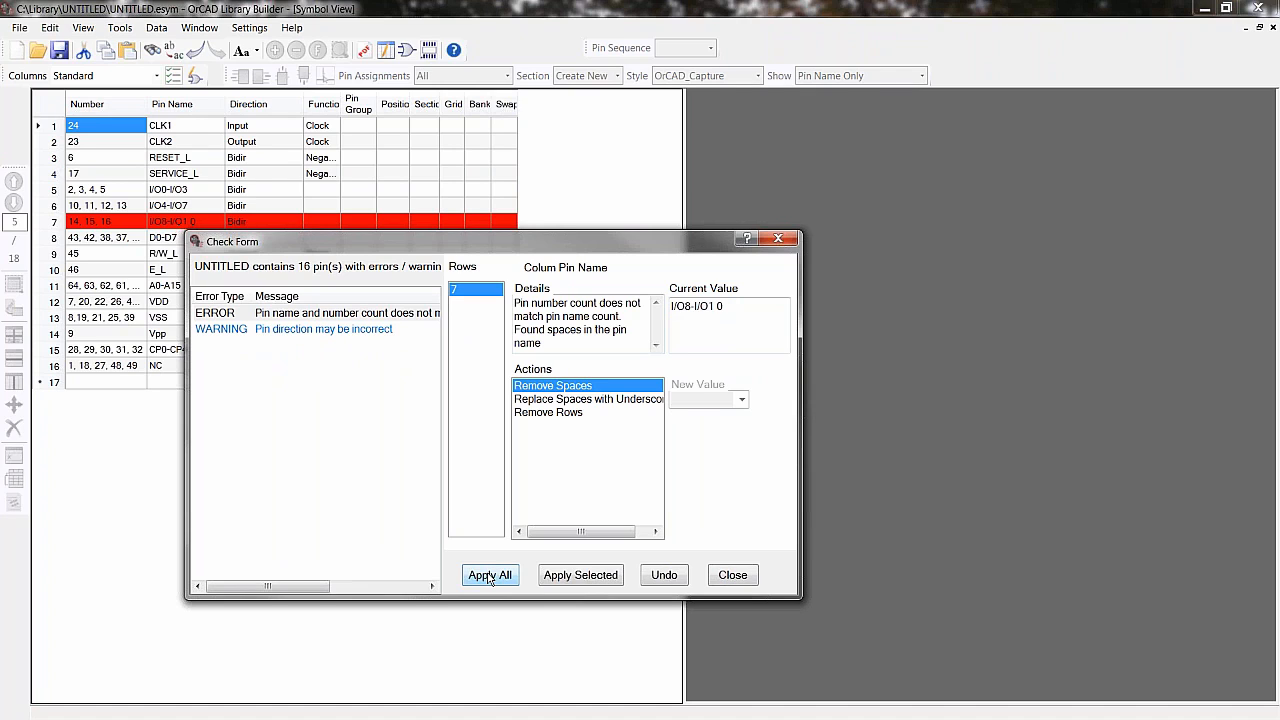
drag(384, 239, 377, 257)
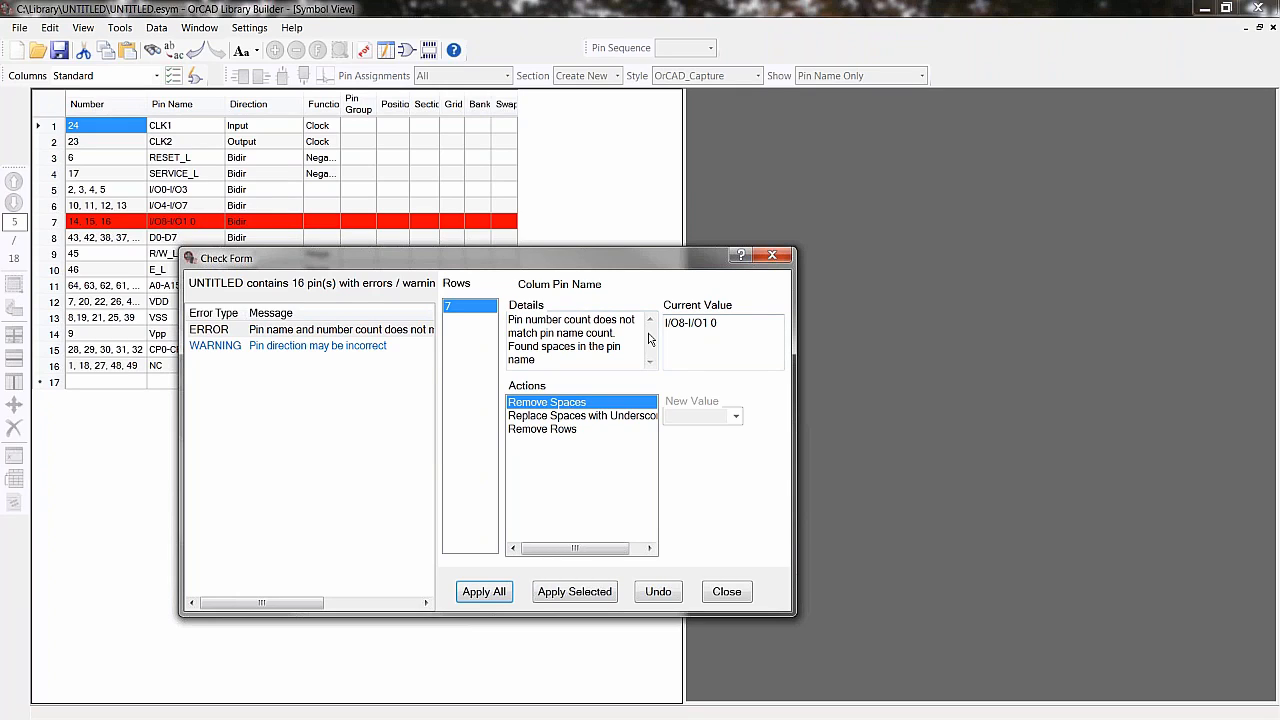
click(709, 323)
click(484, 592)
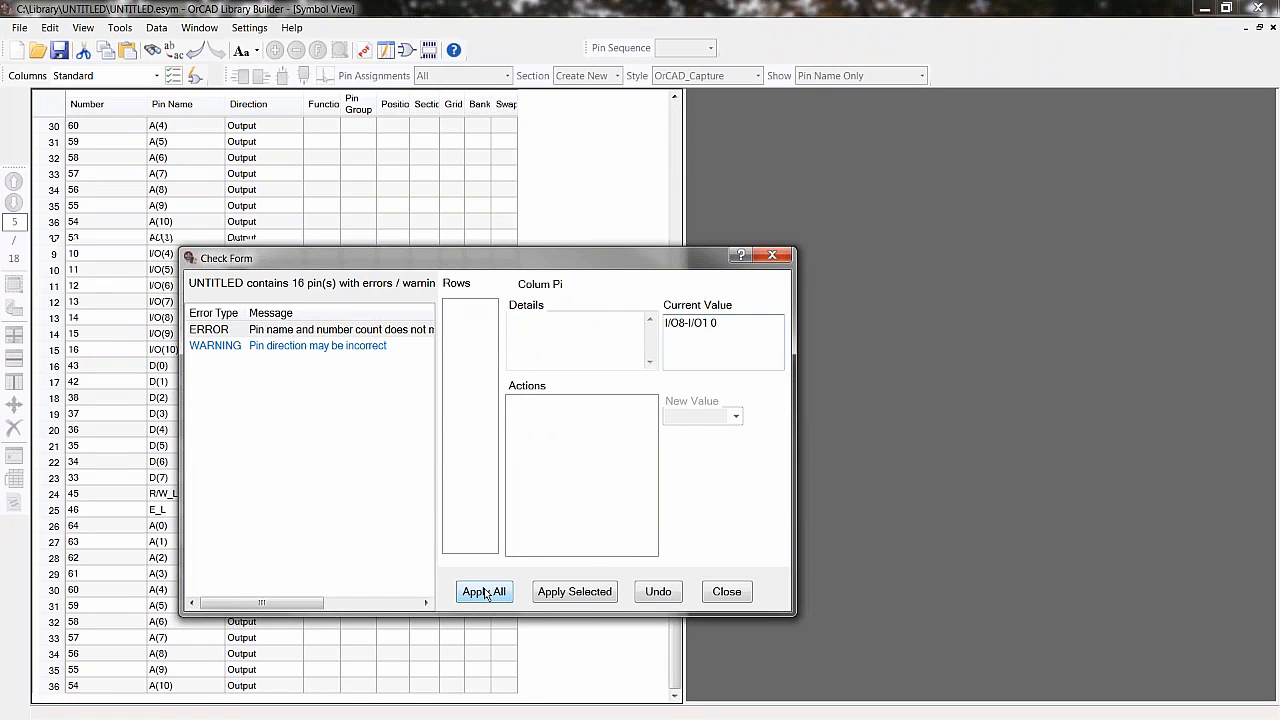
- Apply the suggested directions, Power for VDD and Ground for VSS pins, to all flagged rows
drag(417, 260, 639, 198)
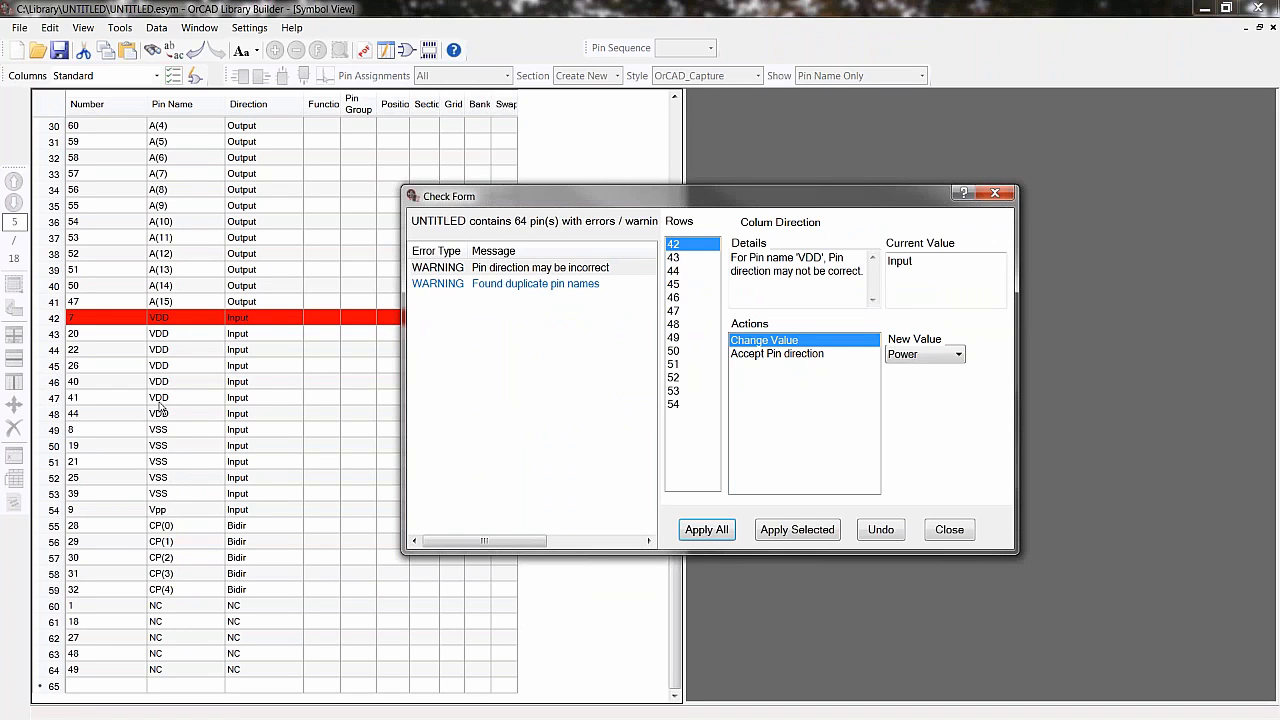
drag(619, 195, 417, 193)
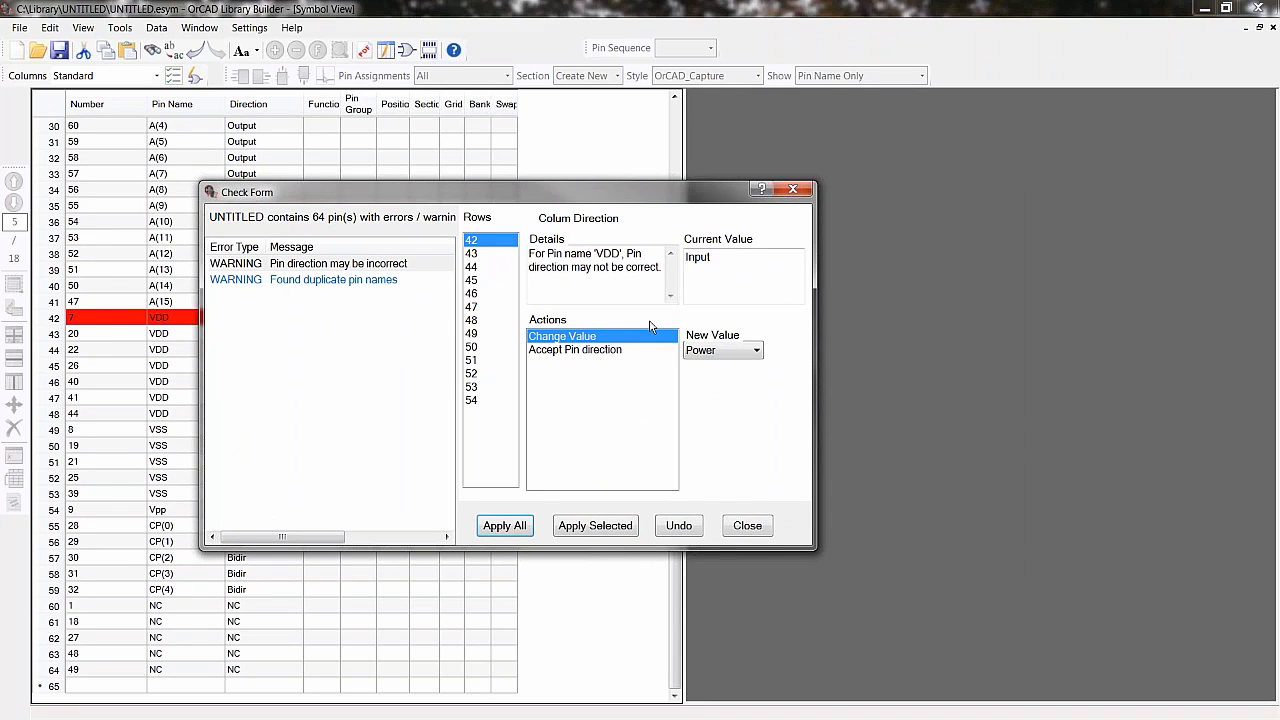
click(472, 373)
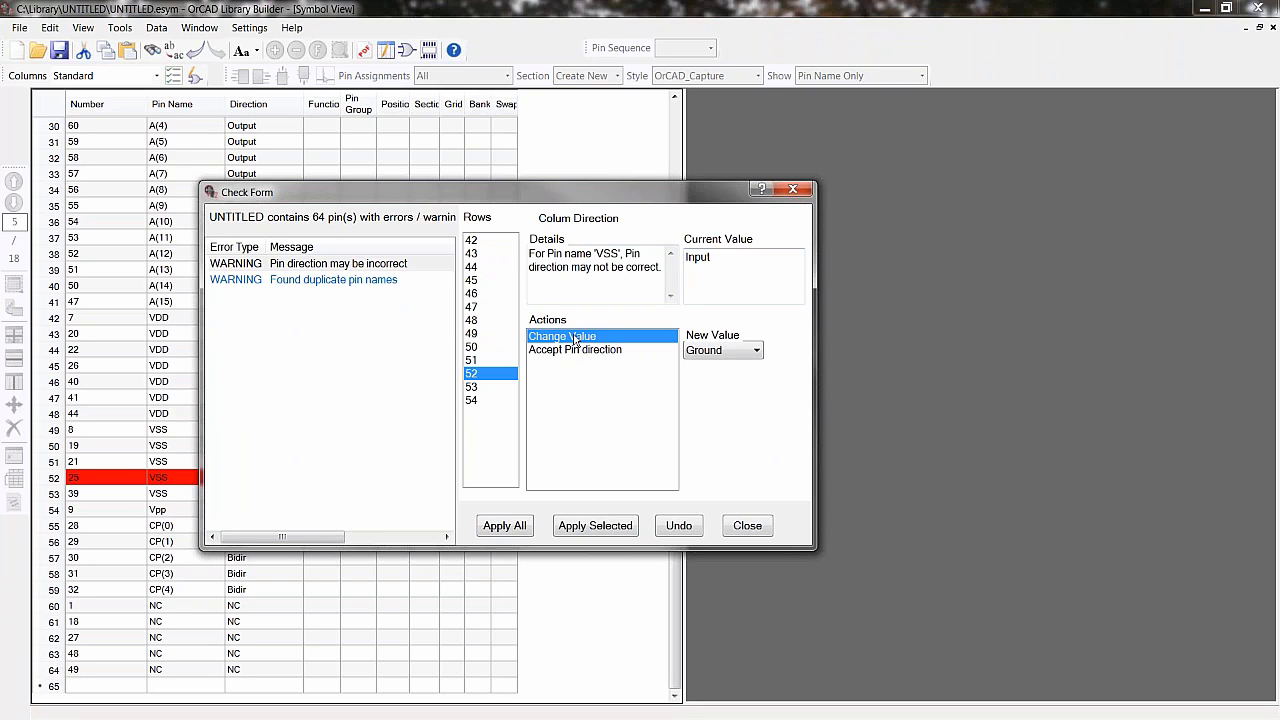
click(472, 254)
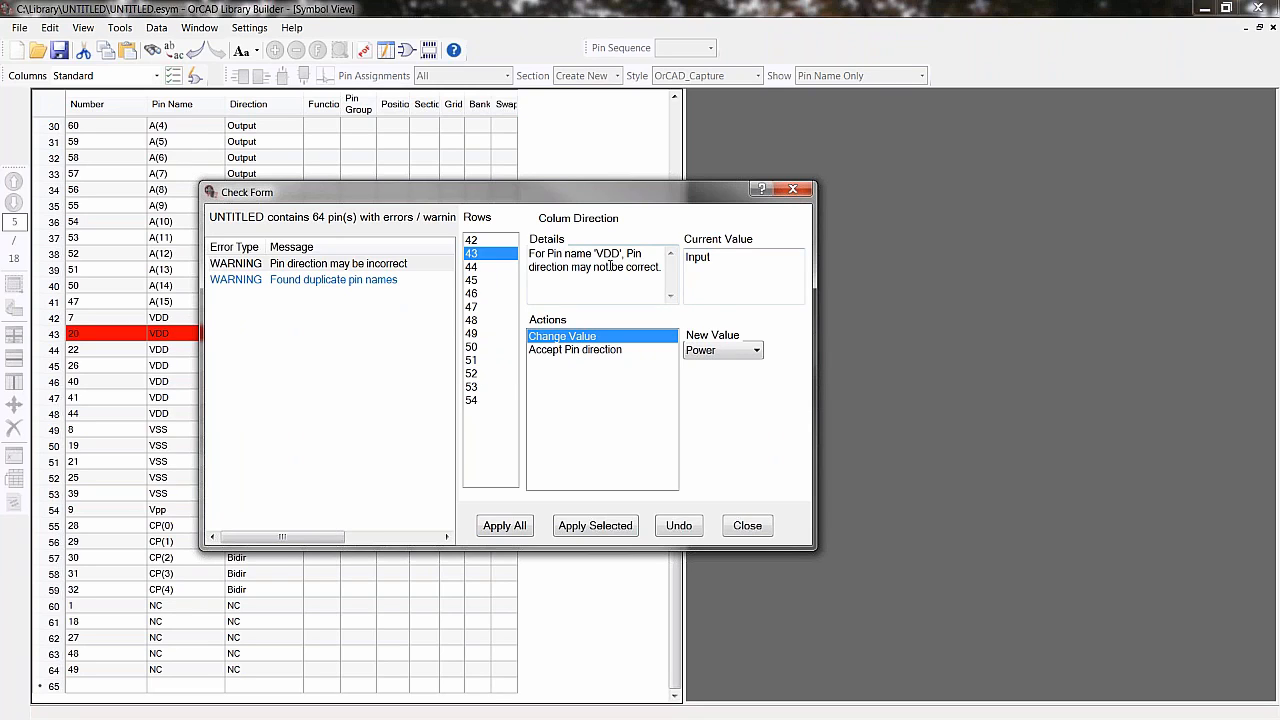
click(472, 375)
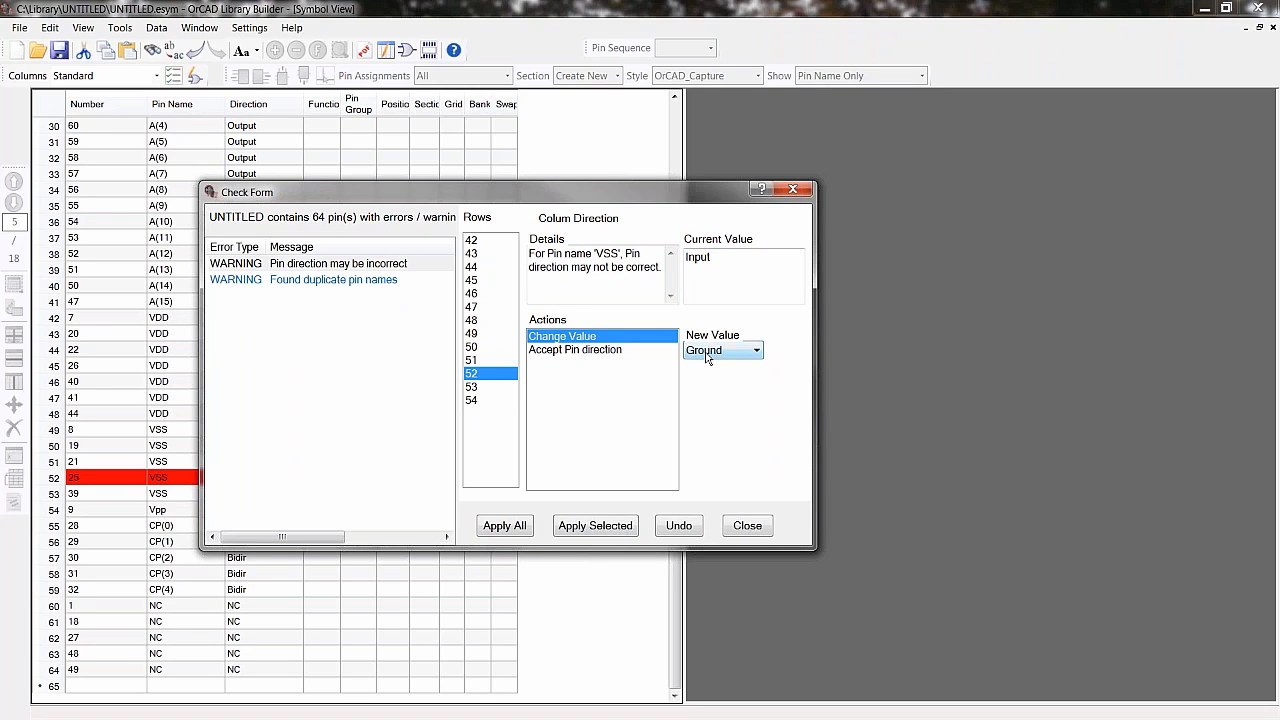
click(497, 527)
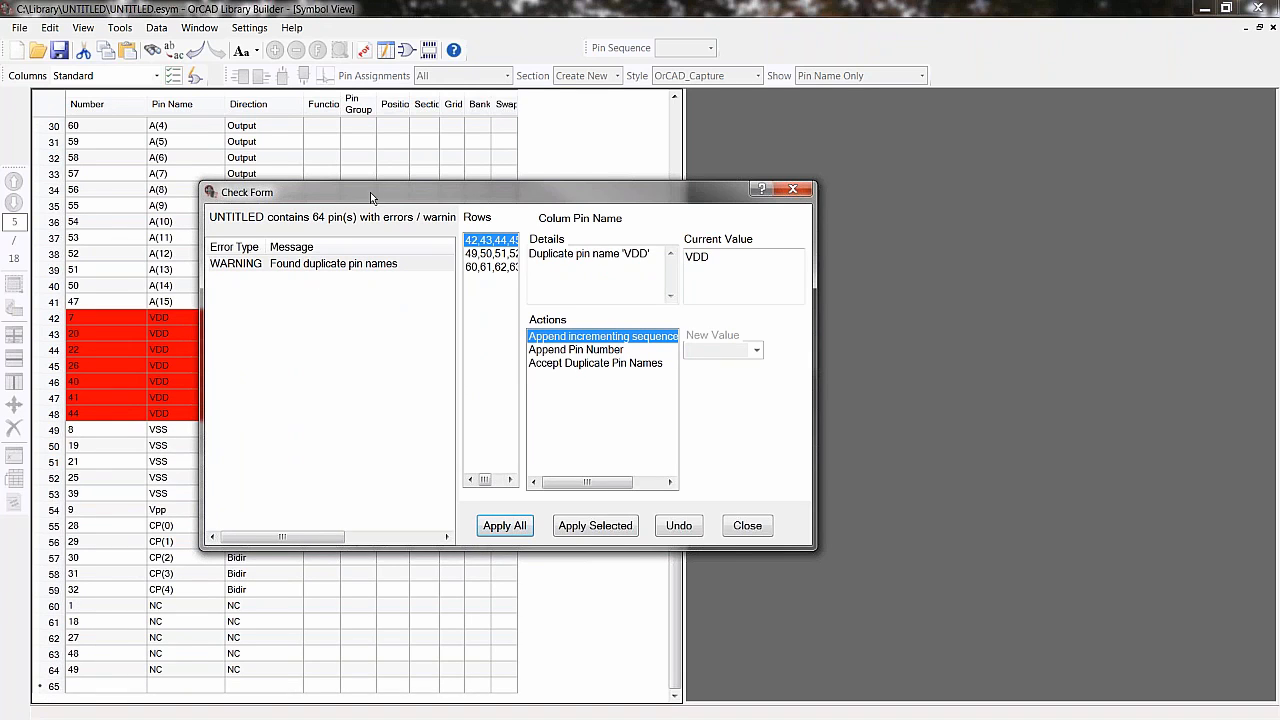
- Accept the duplicate pin names for all flagged rows and dismiss the validation summary
drag(370, 192, 533, 185)
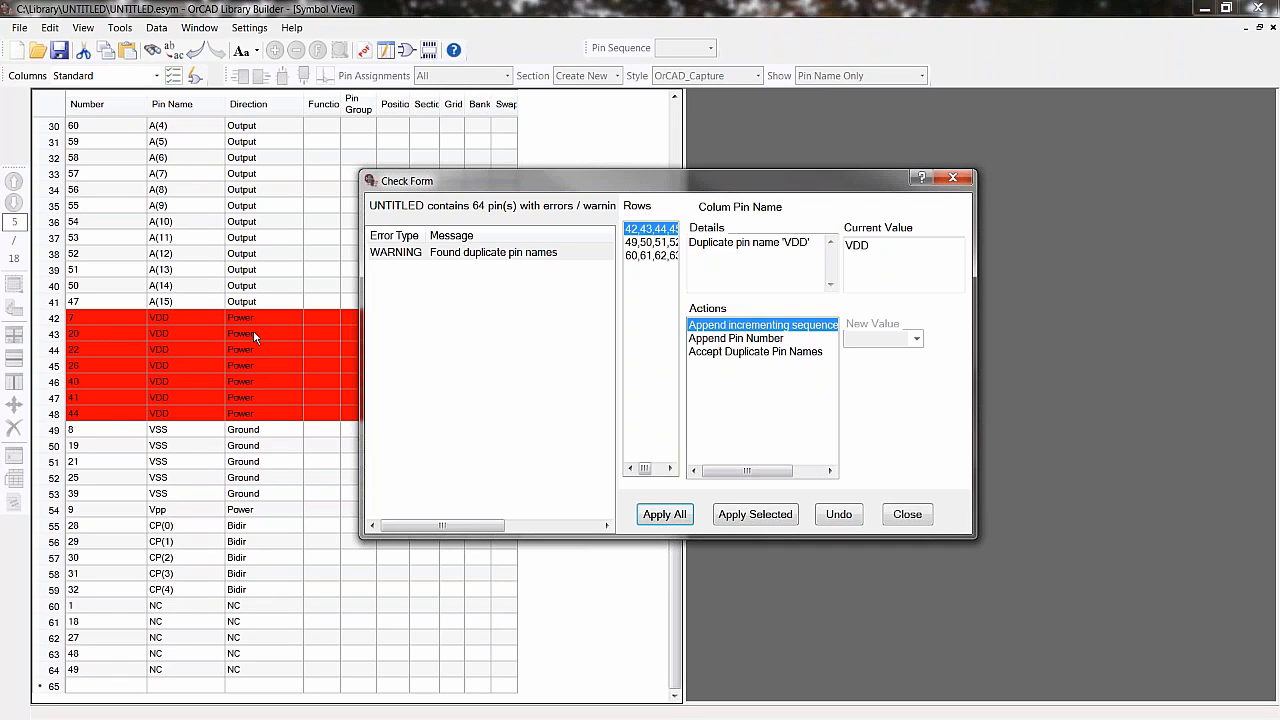
click(711, 352)
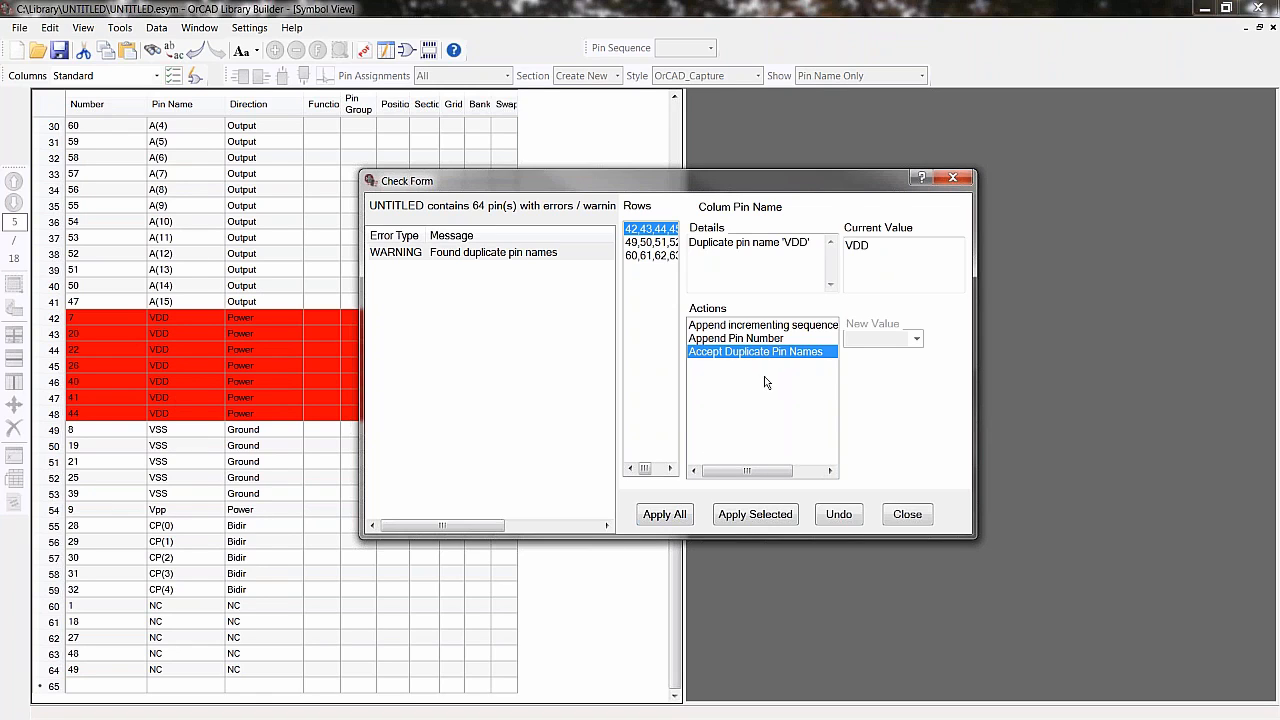
click(666, 516)
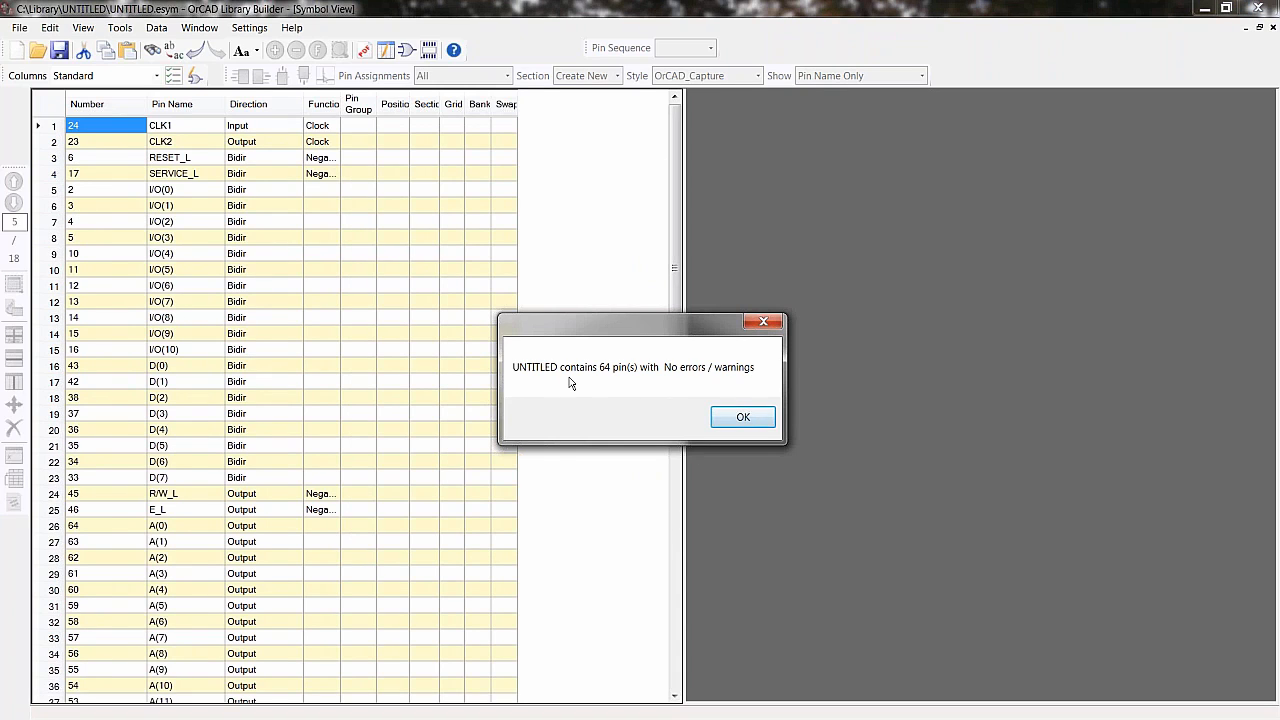
click(732, 417)
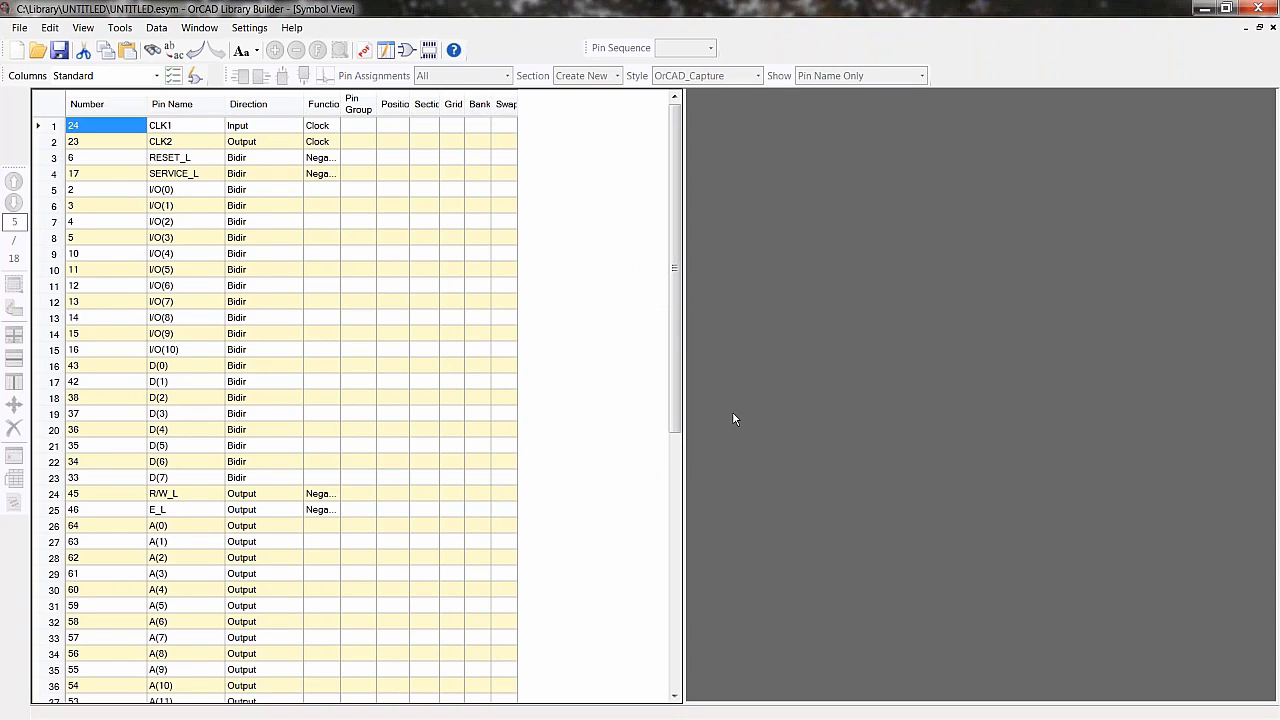
- Toggle the symbol preview and select the Direction cell of the I/O(8) pin
click(195, 80)
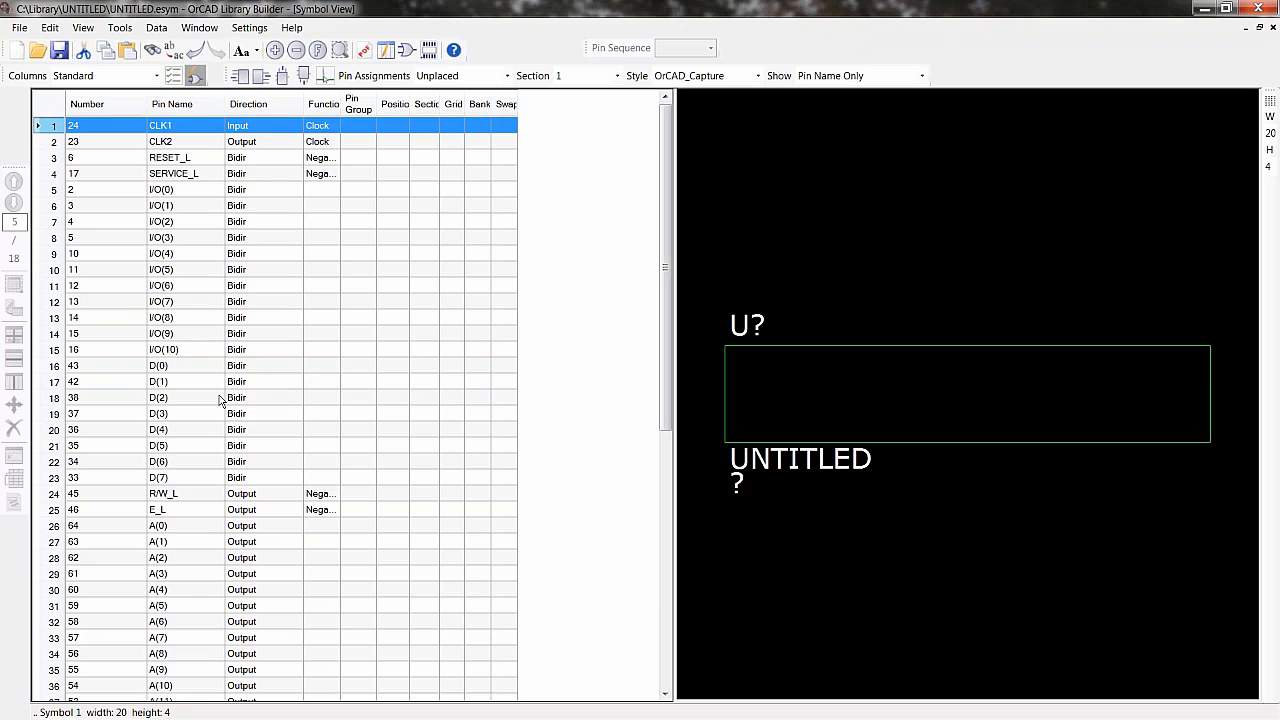
click(240, 368)
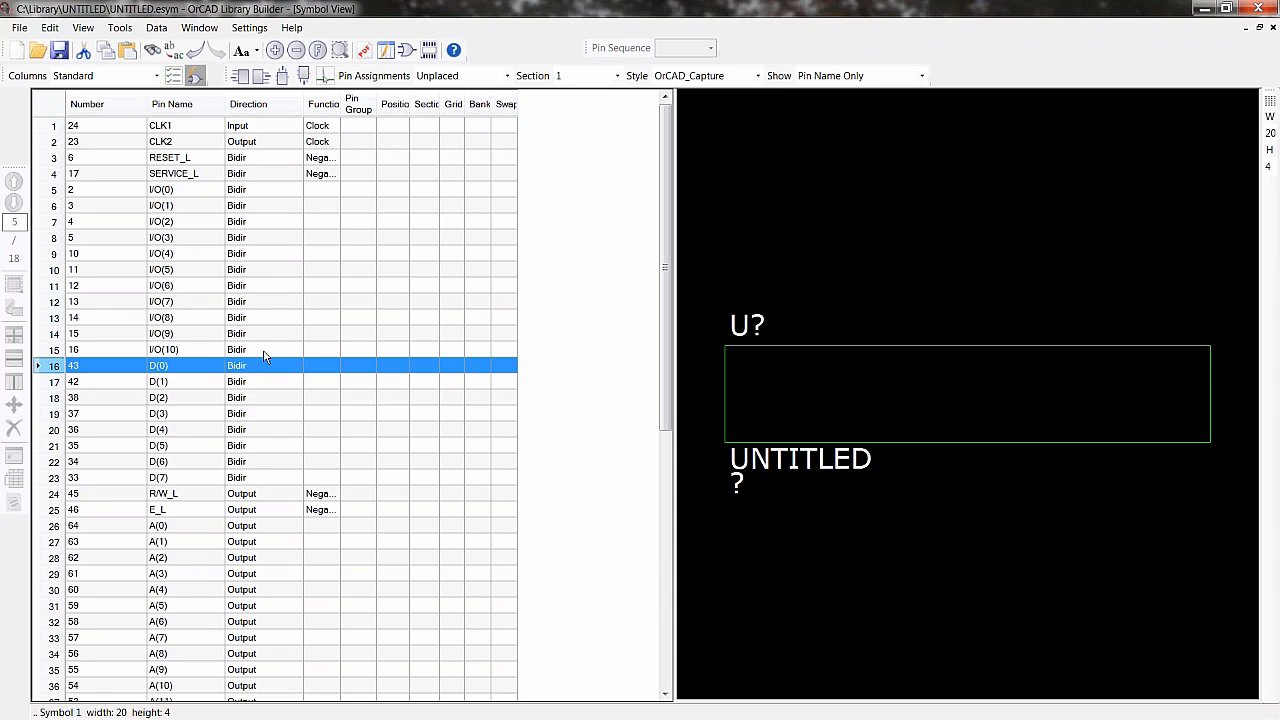
click(196, 76)
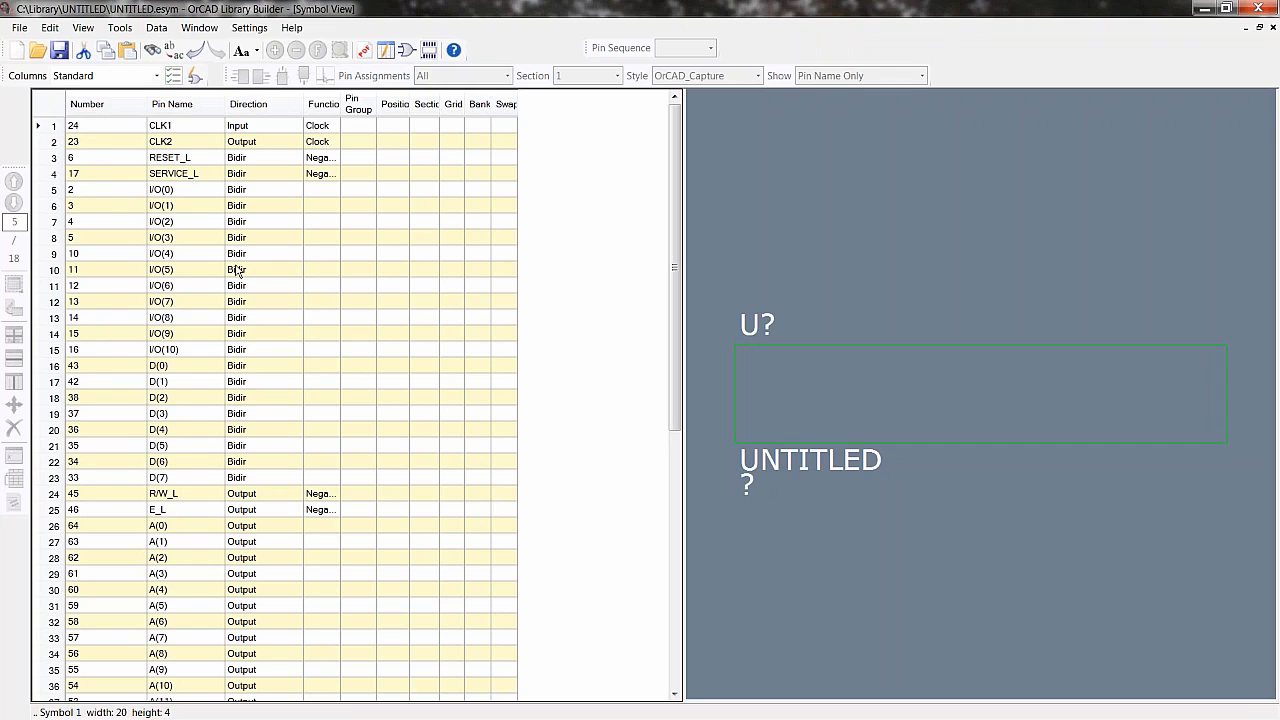
click(262, 320)
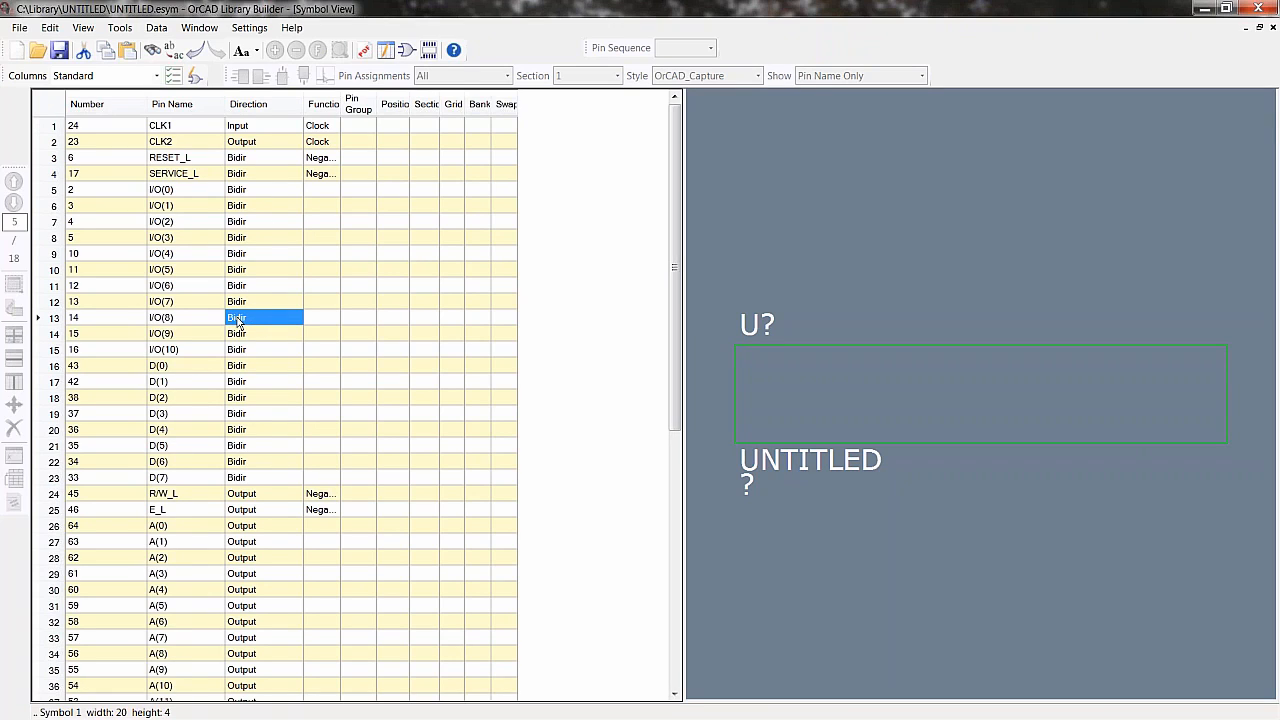
drag(240, 322, 240, 385)
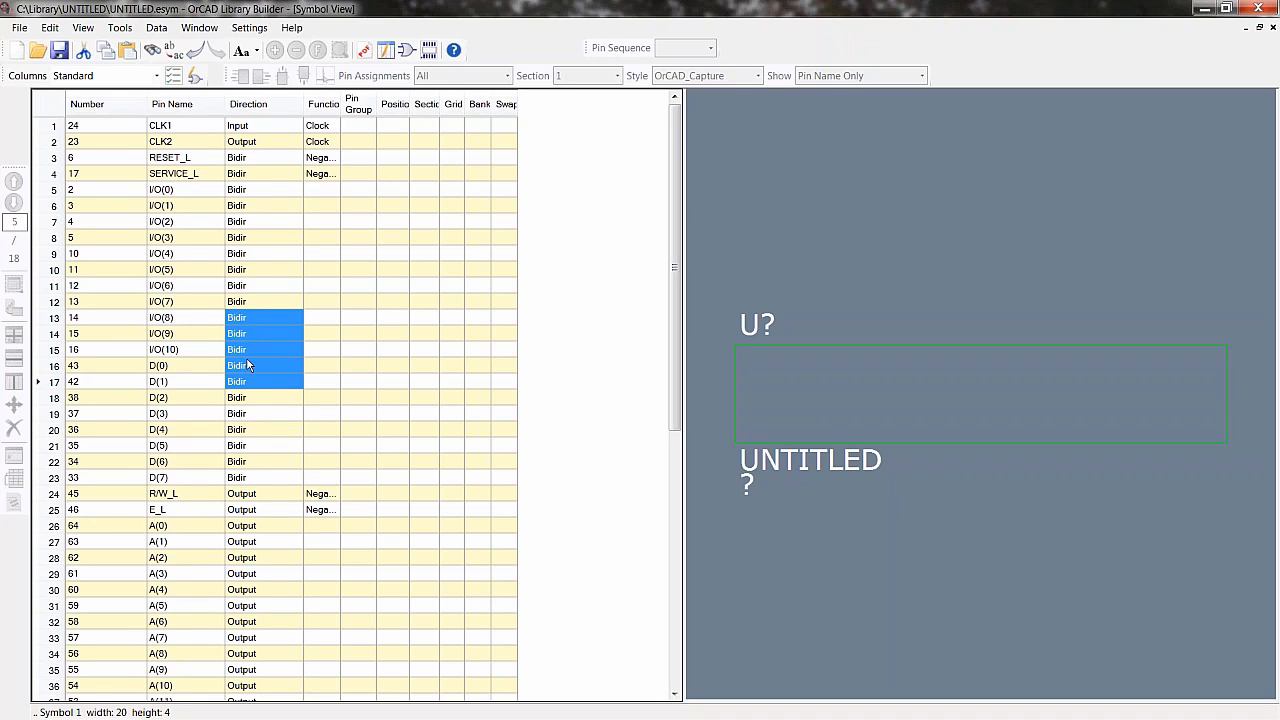
right_click(248, 366)
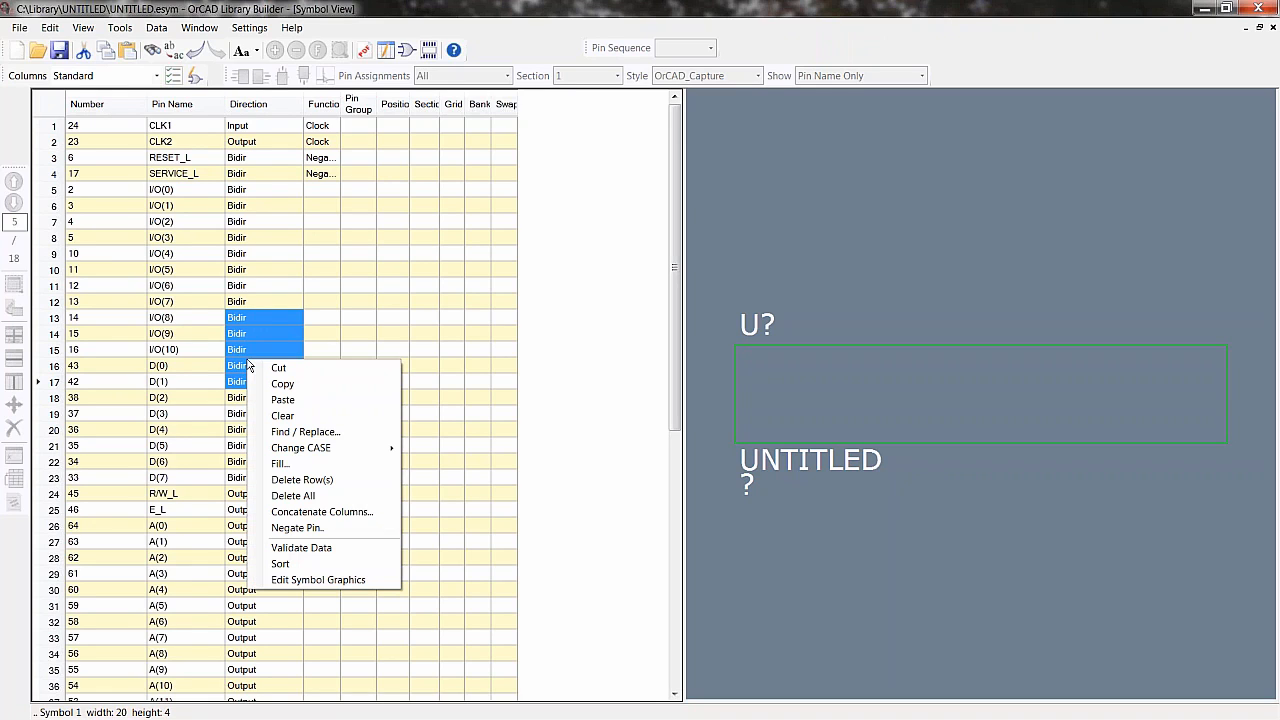
click(282, 464)
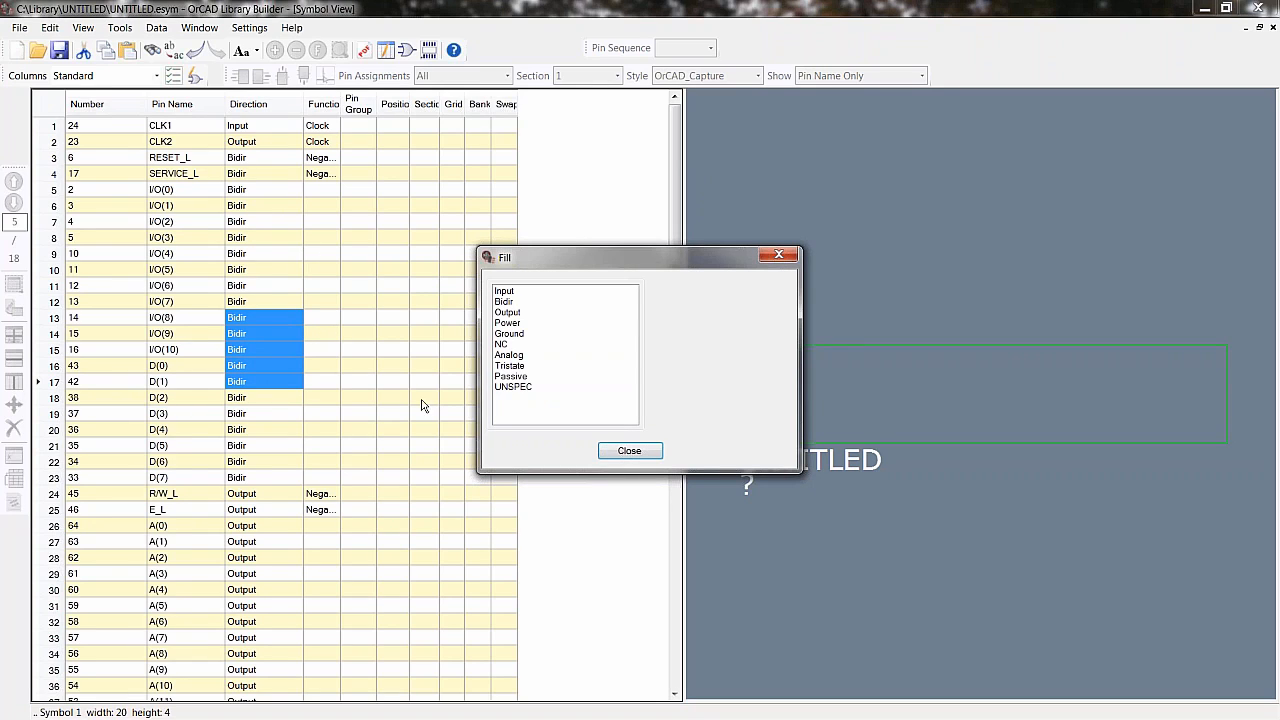
click(652, 451)
- Auto-assign the unplaced pins by rules, placing Bidir pins on the Left side
click(196, 79)
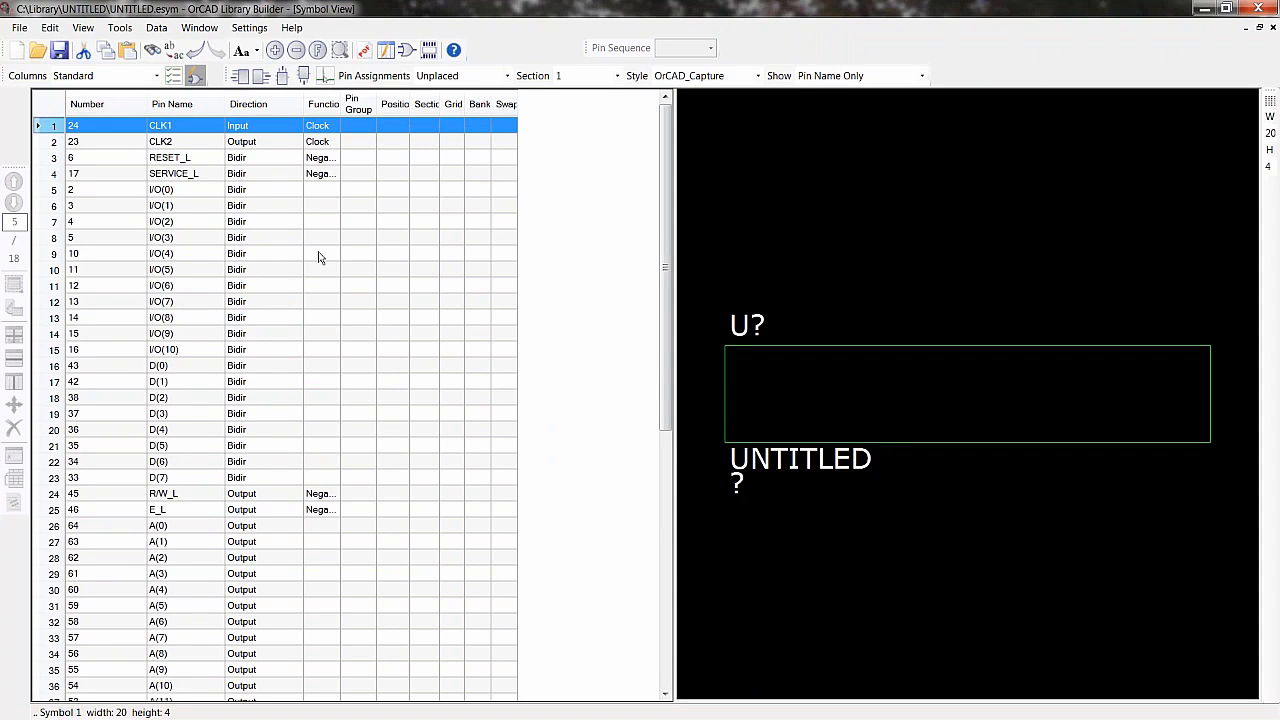
right_click(345, 231)
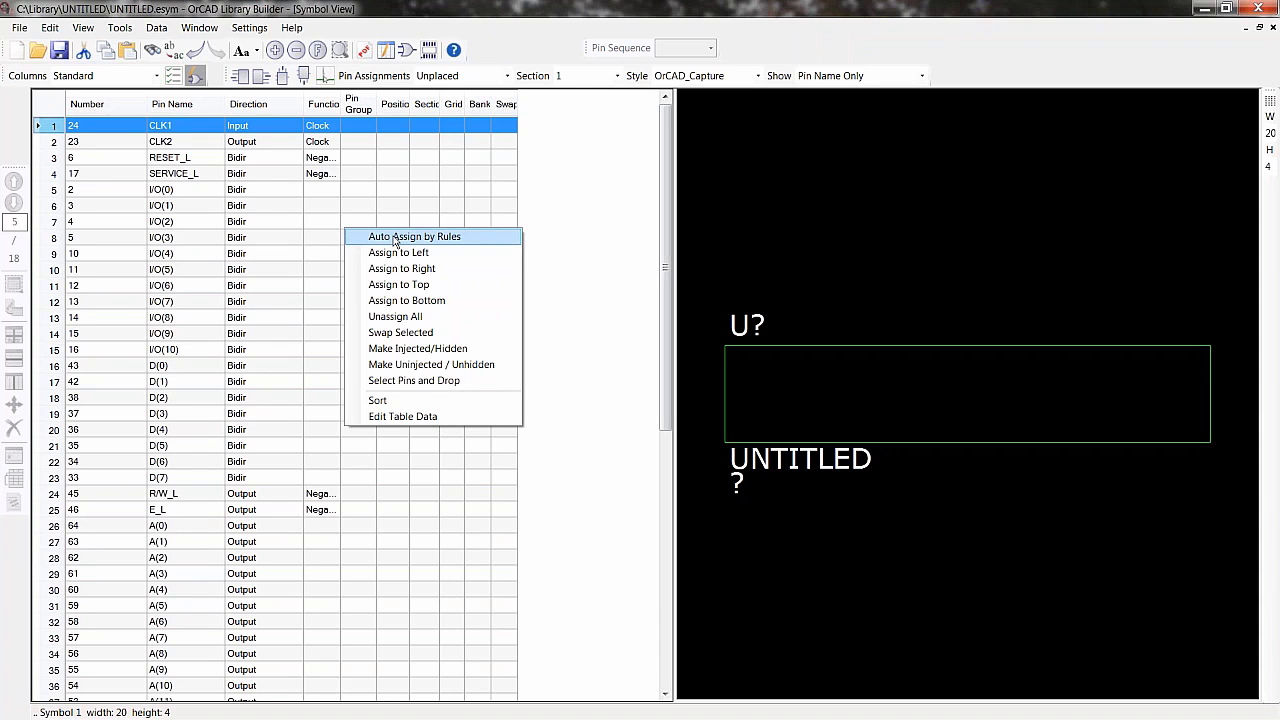
click(395, 237)
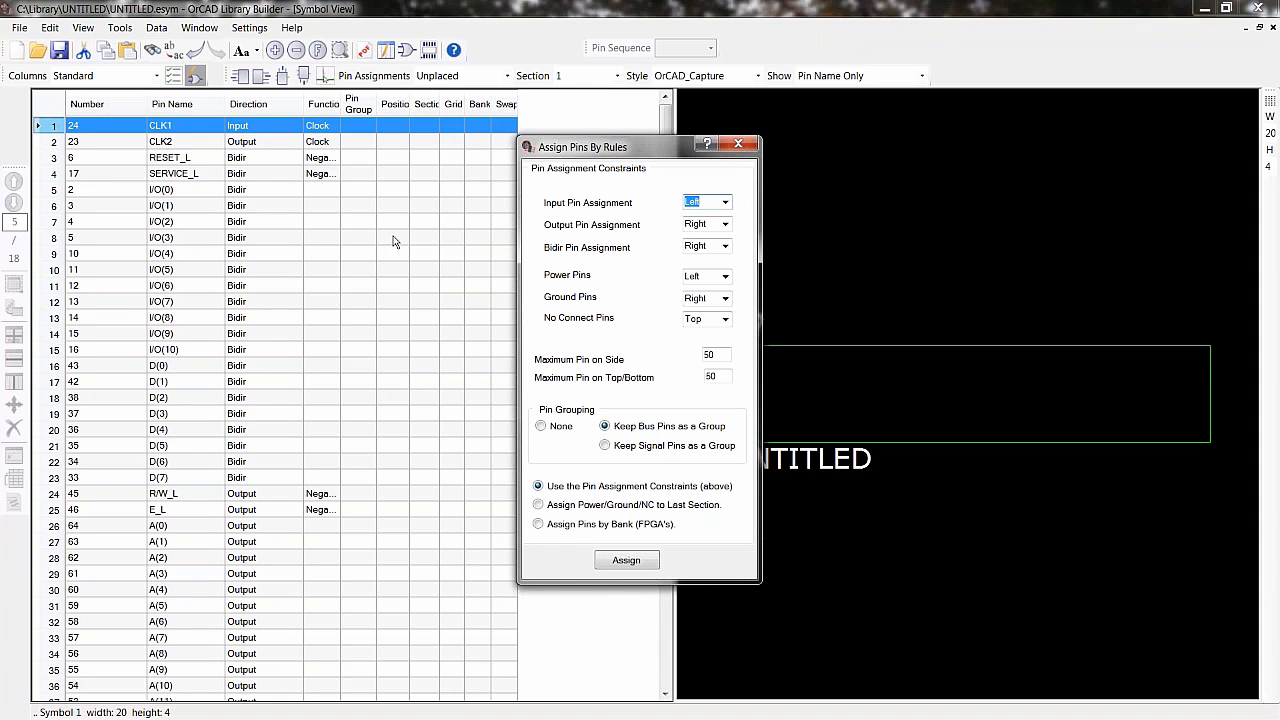
drag(653, 146, 369, 171)
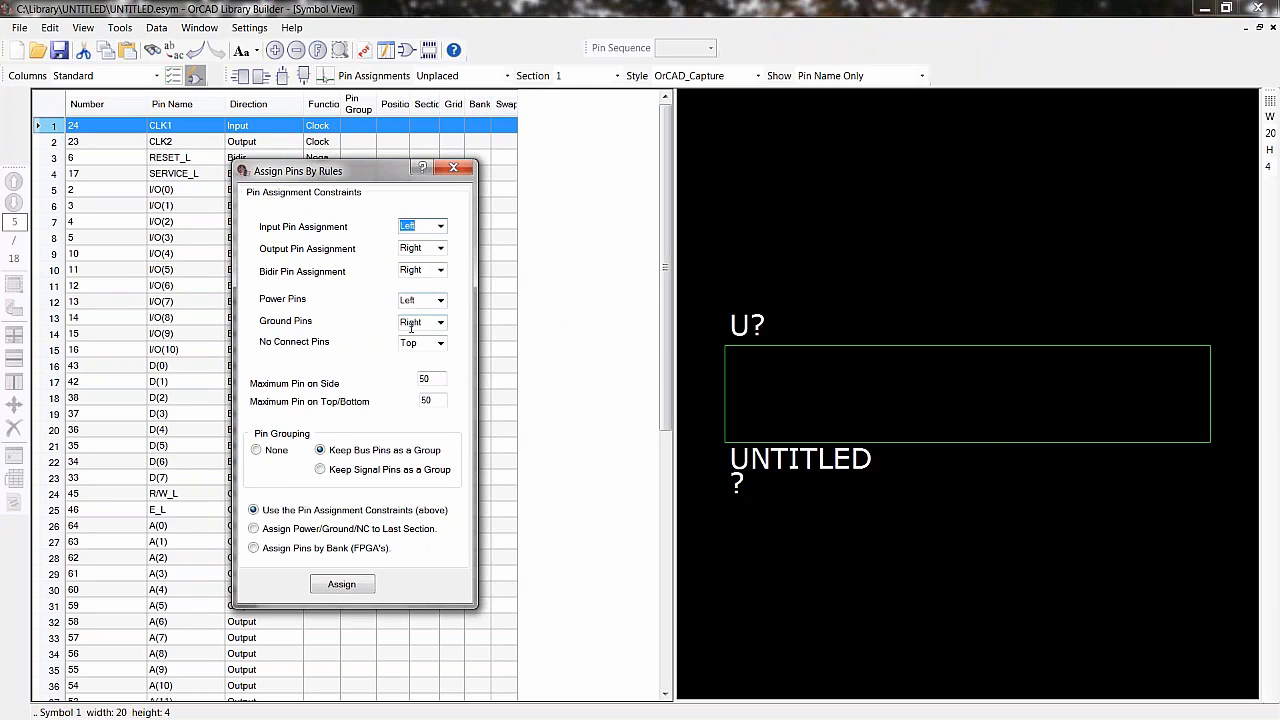
click(441, 301)
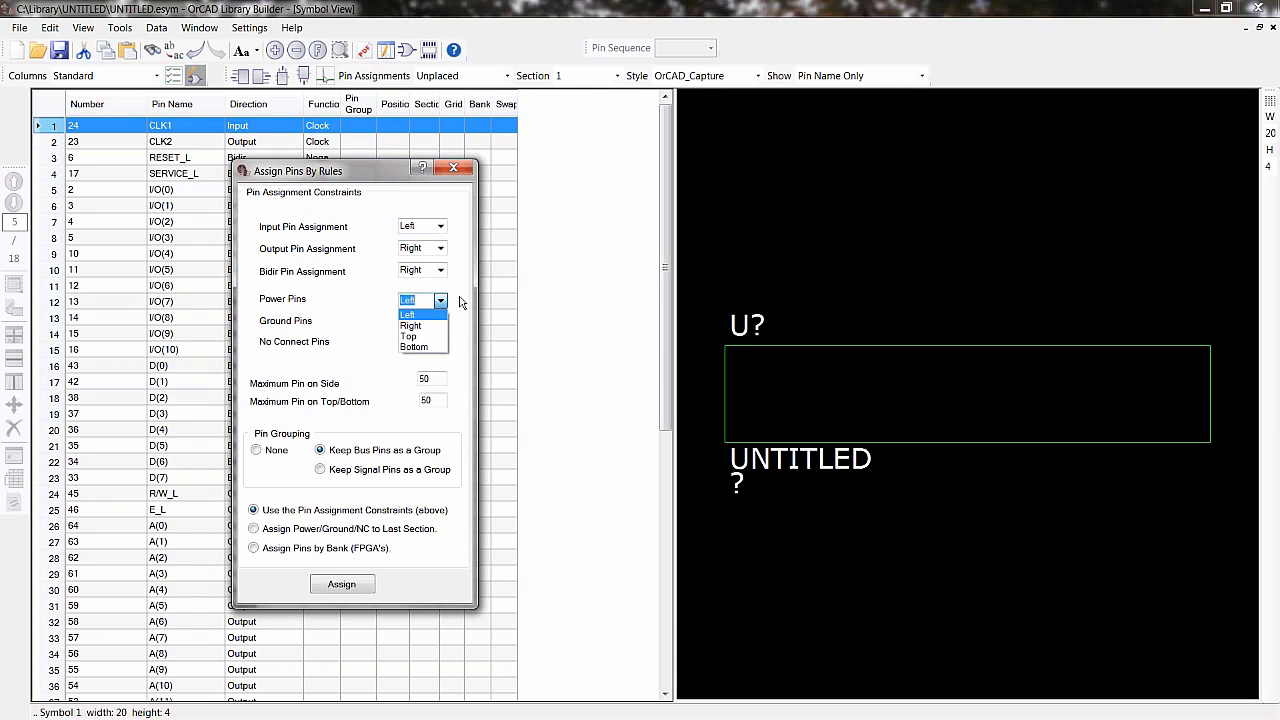
click(461, 303)
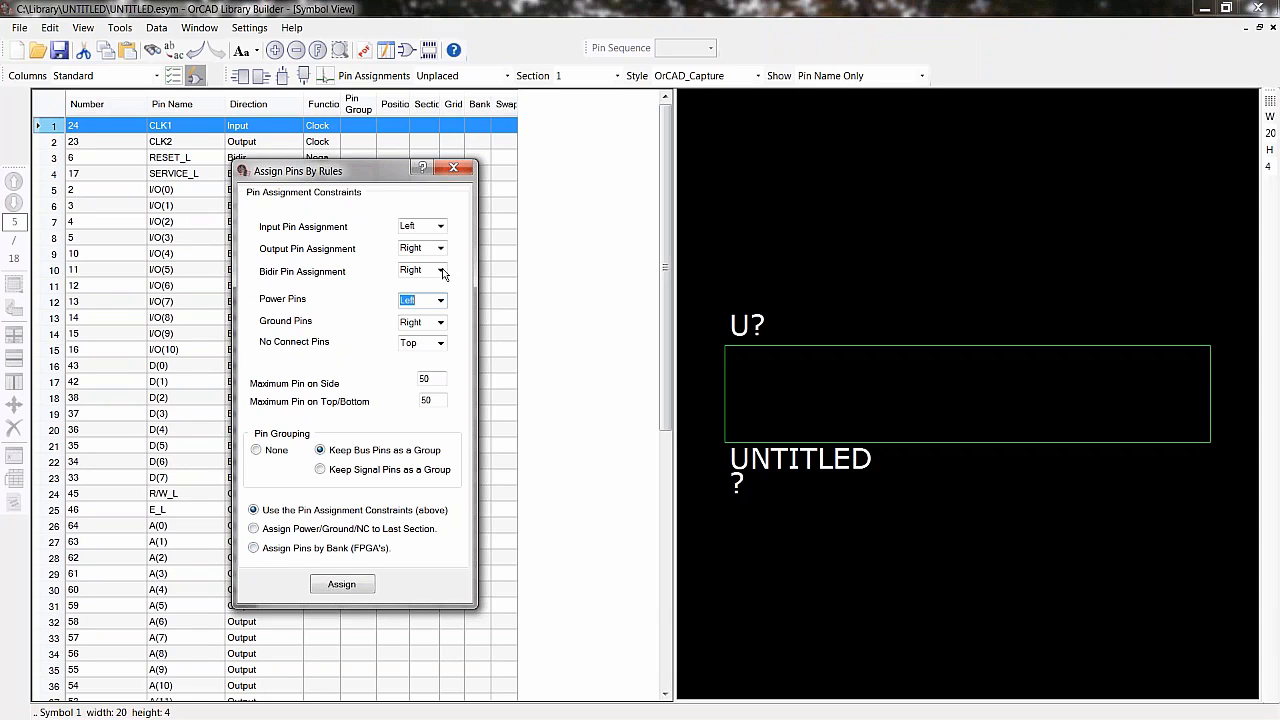
click(440, 271)
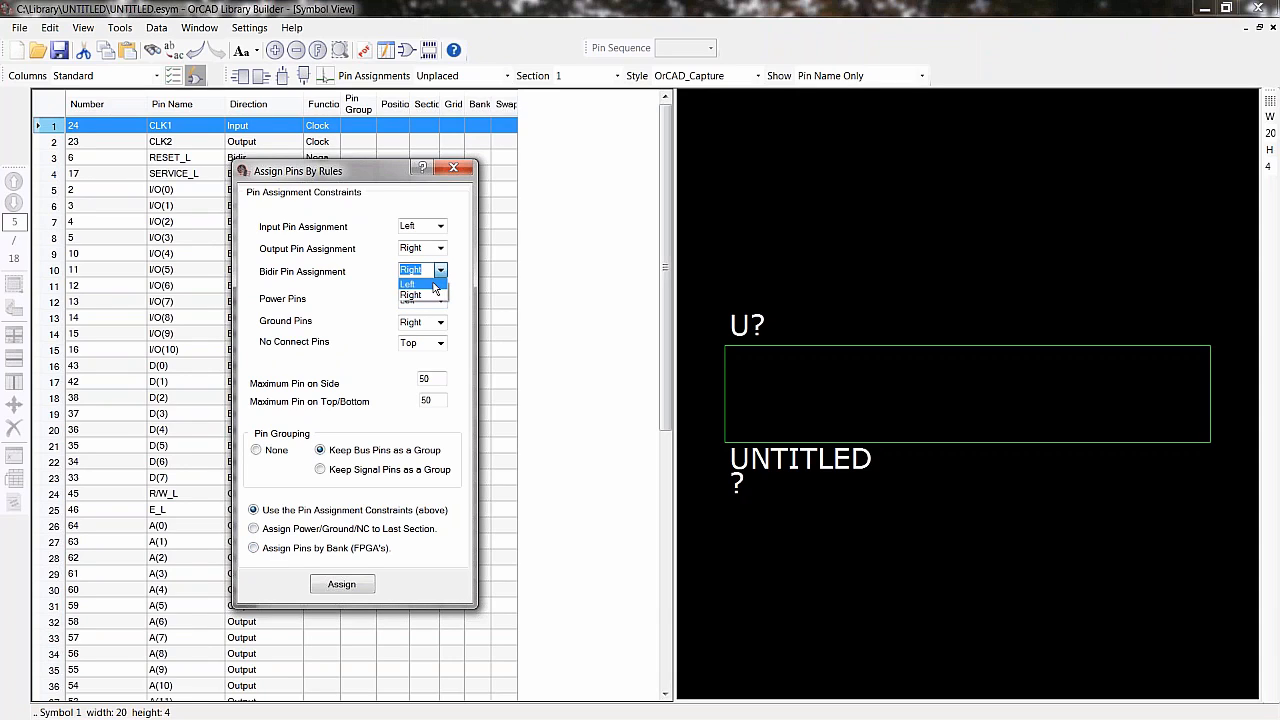
click(433, 284)
click(341, 584)
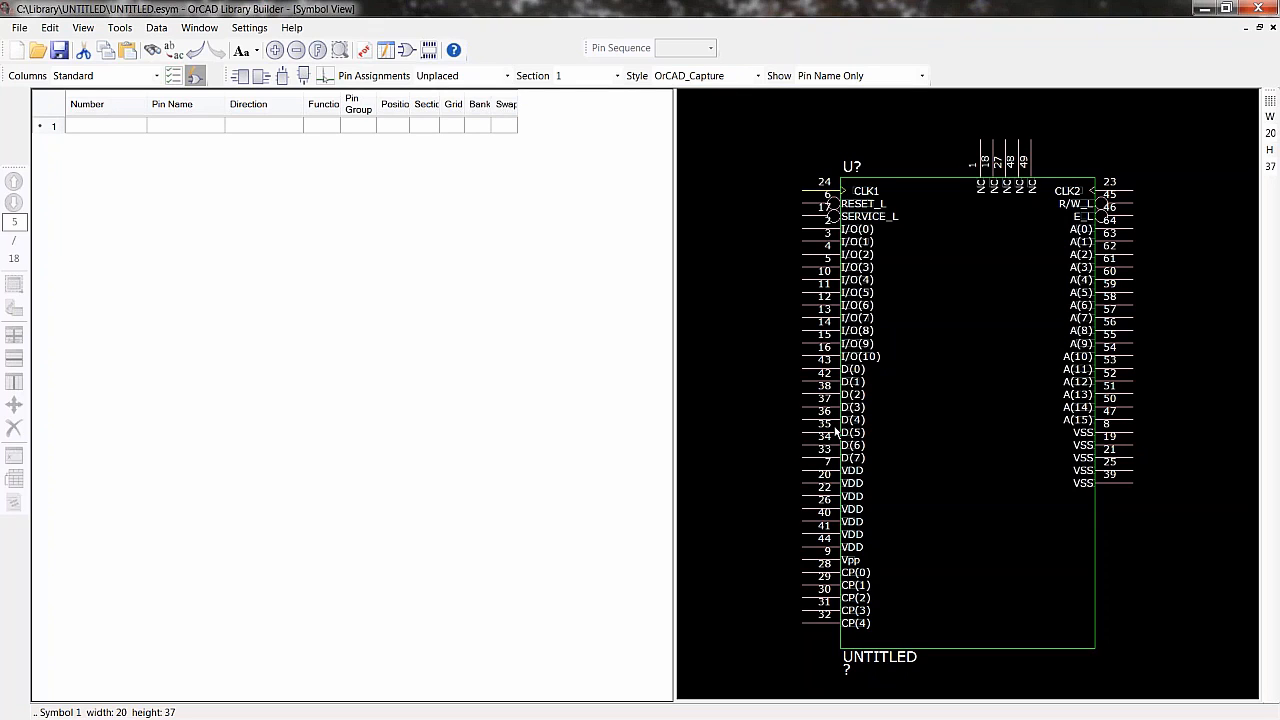
- Open and review the symbol's Properties, Attributes and Styles dialog, then close it
click(247, 29)
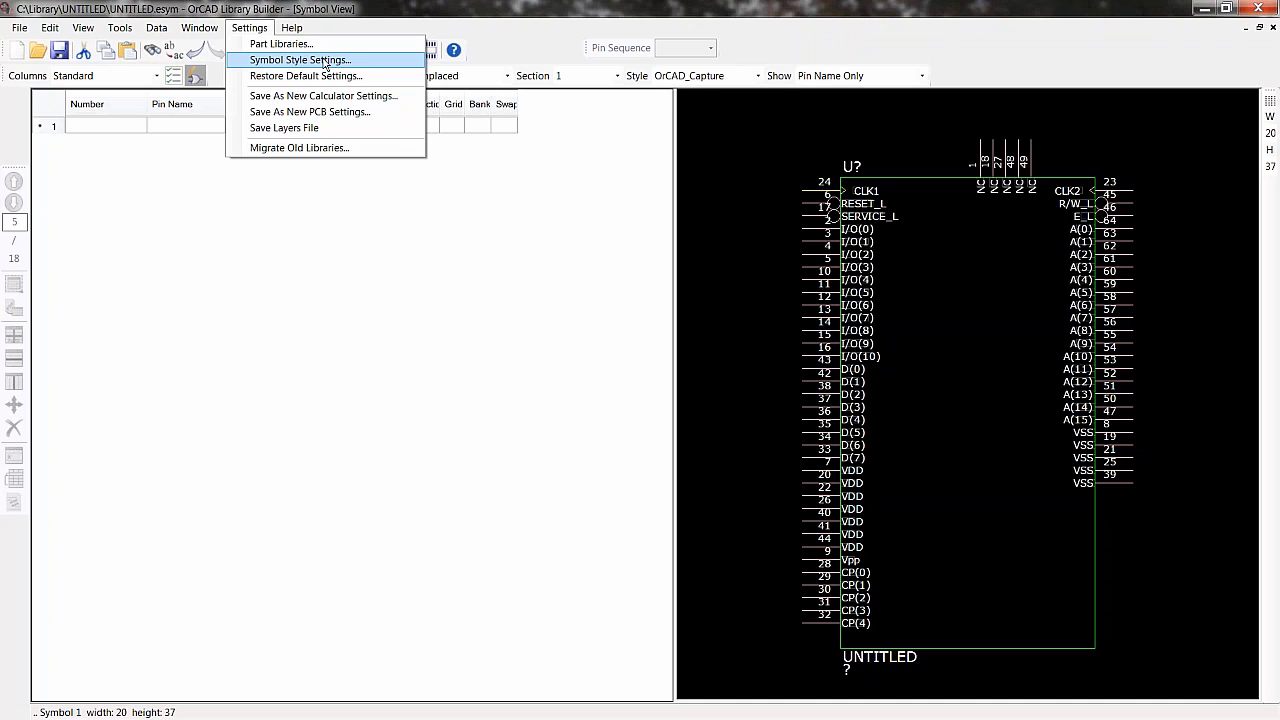
click(755, 203)
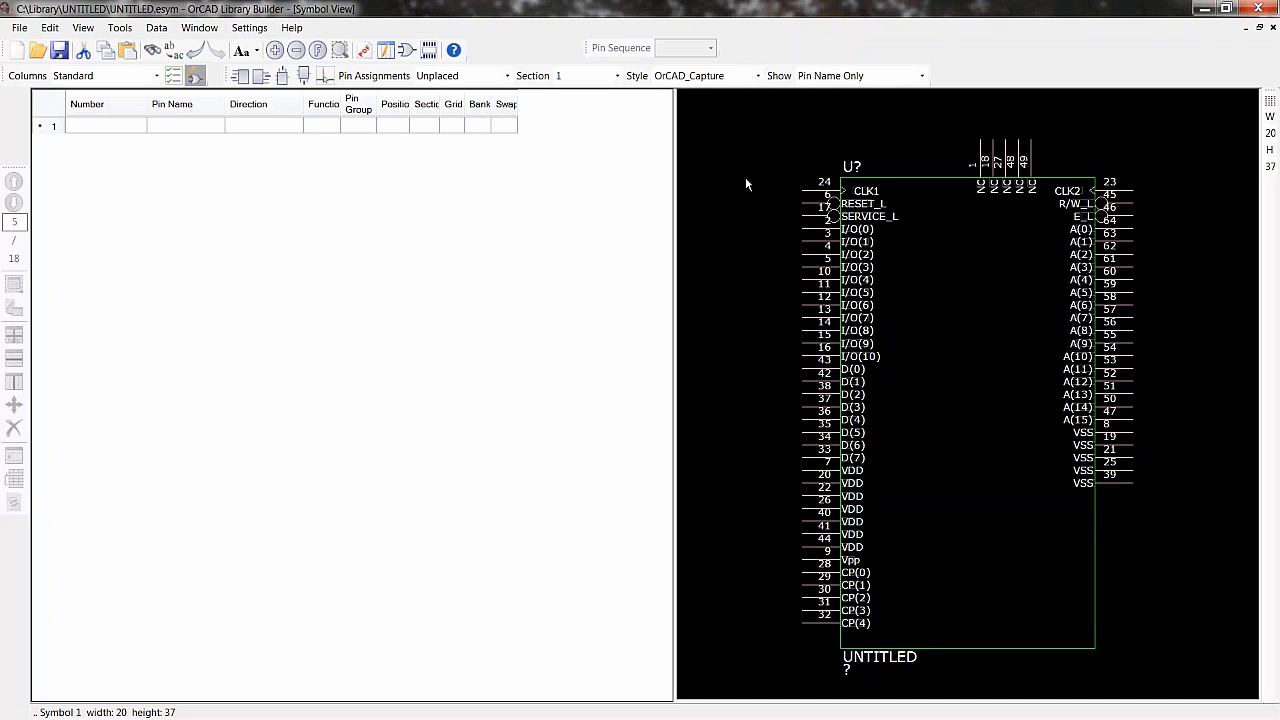
right_click(746, 184)
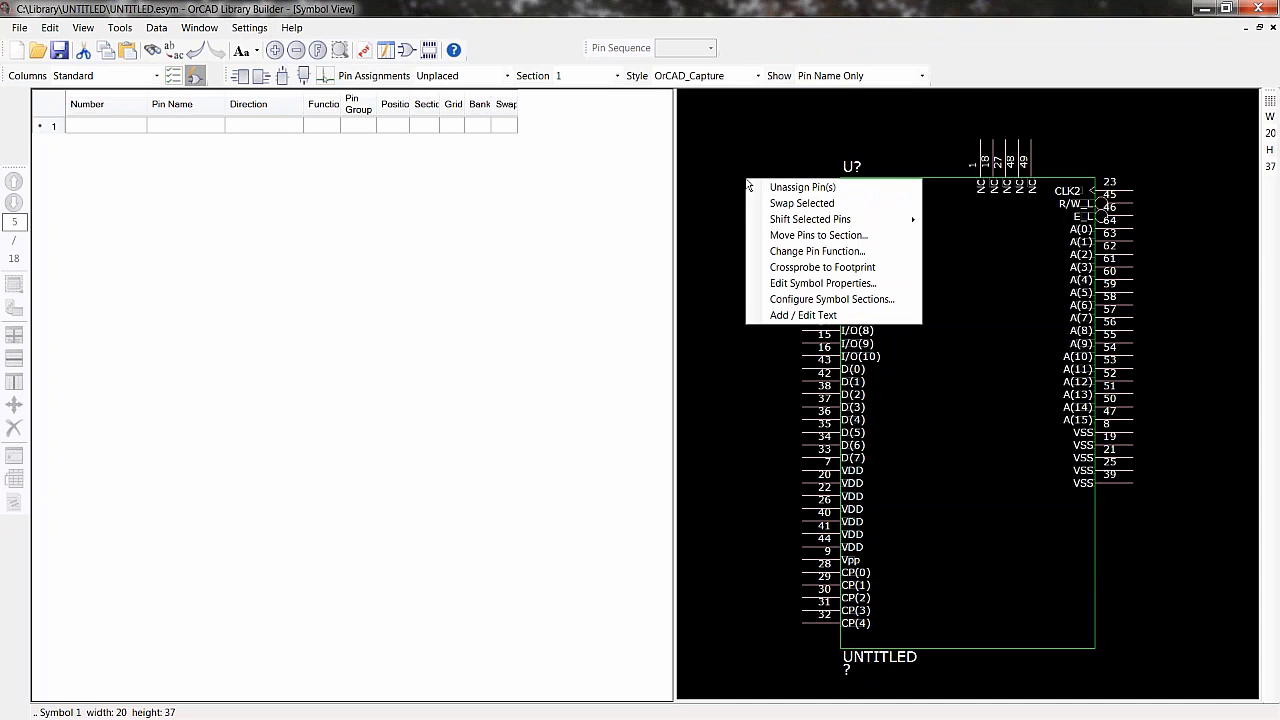
click(803, 283)
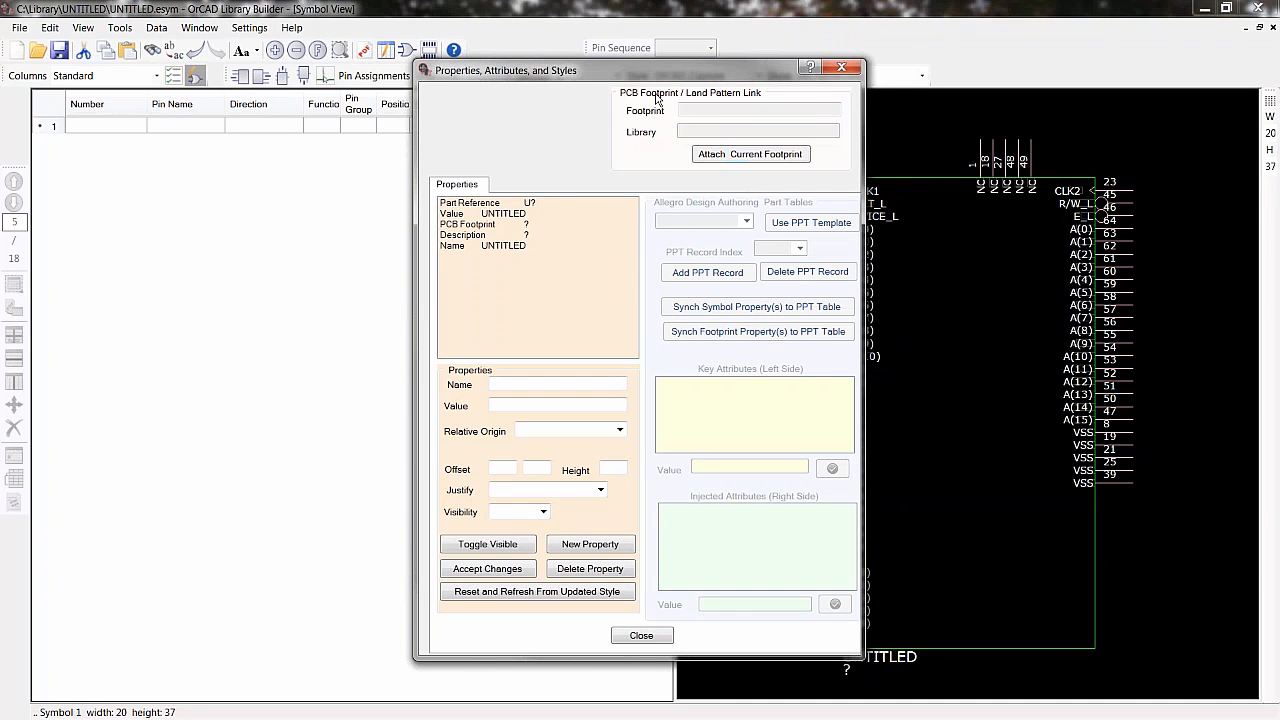
drag(633, 76, 322, 112)
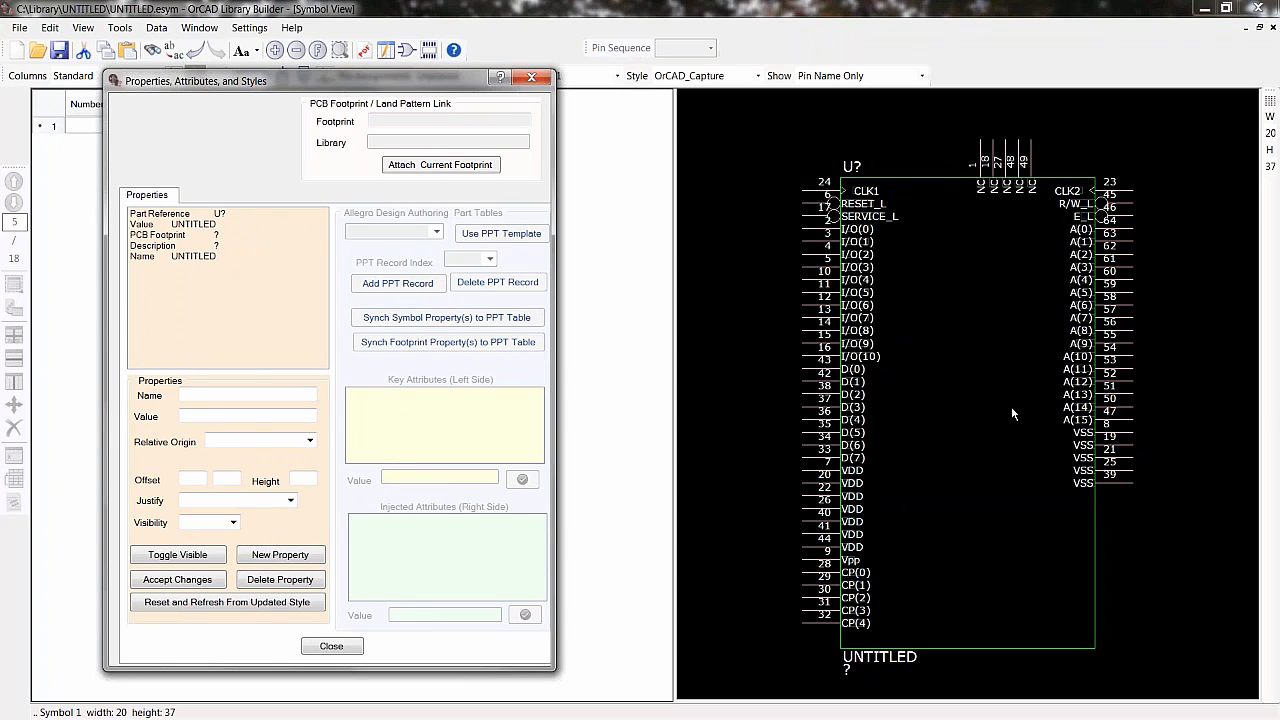
click(534, 79)
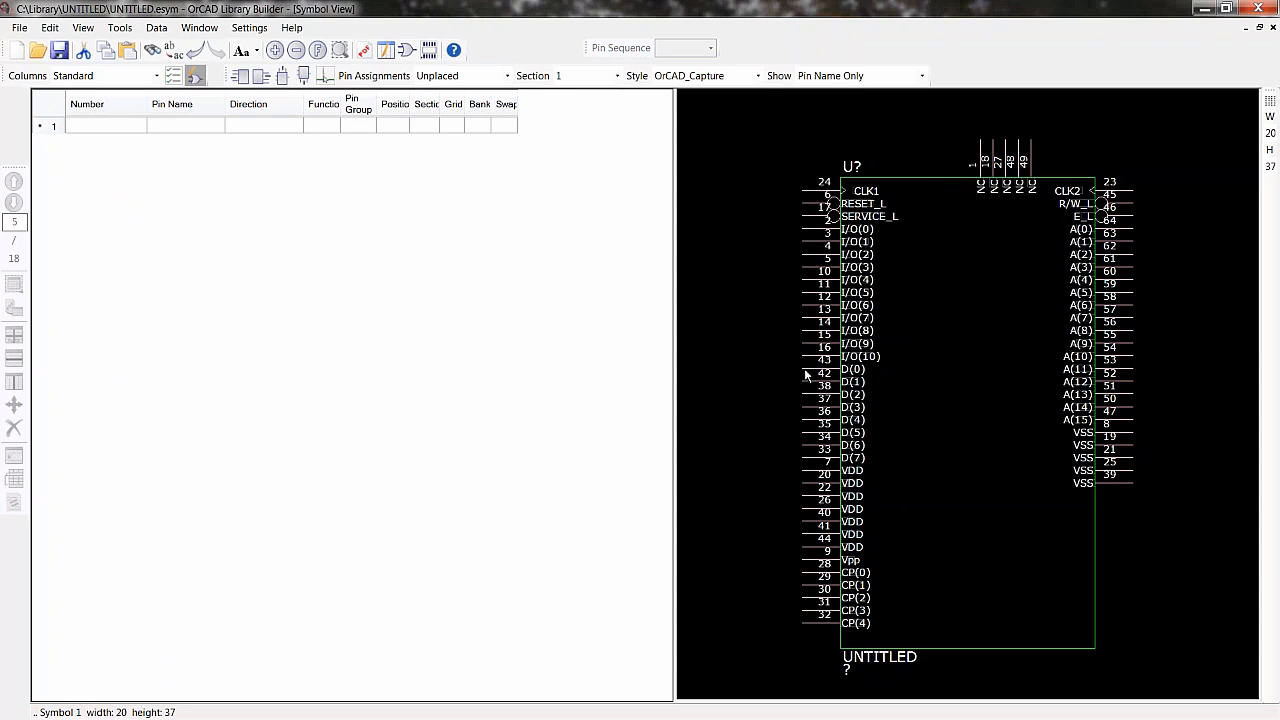
- Turn on the grid in the symbol preview
click(1270, 102)
scroll(777, 326, up, 2)
scroll(935, 407, up, 1)
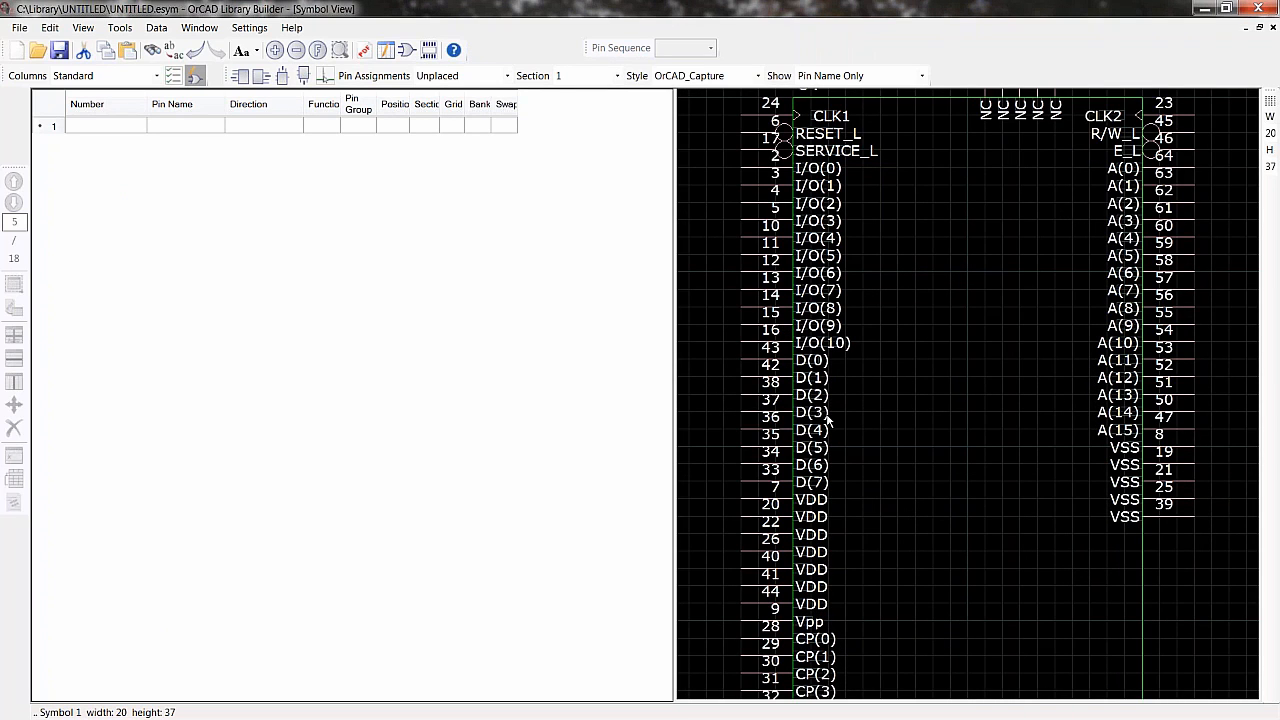
scroll(829, 421, down, 2)
scroll(829, 421, up, 1)
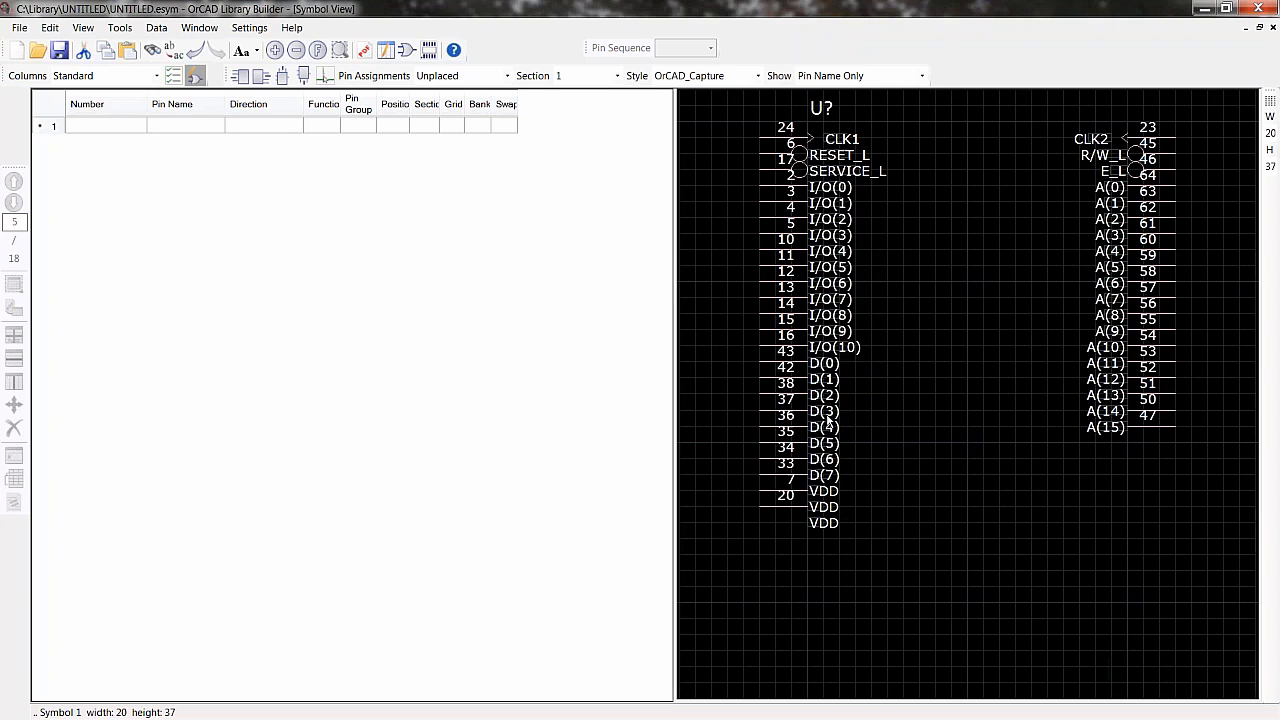
scroll(934, 491, down, 1)
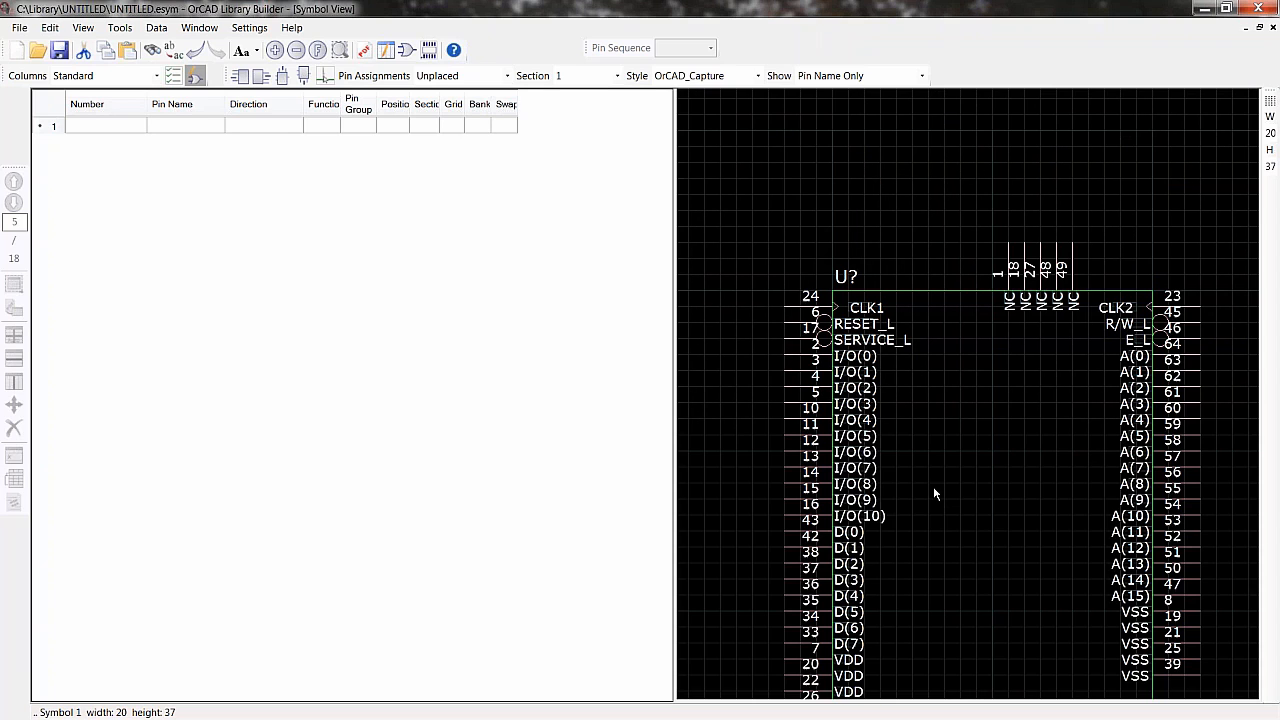
scroll(909, 323, up, 1)
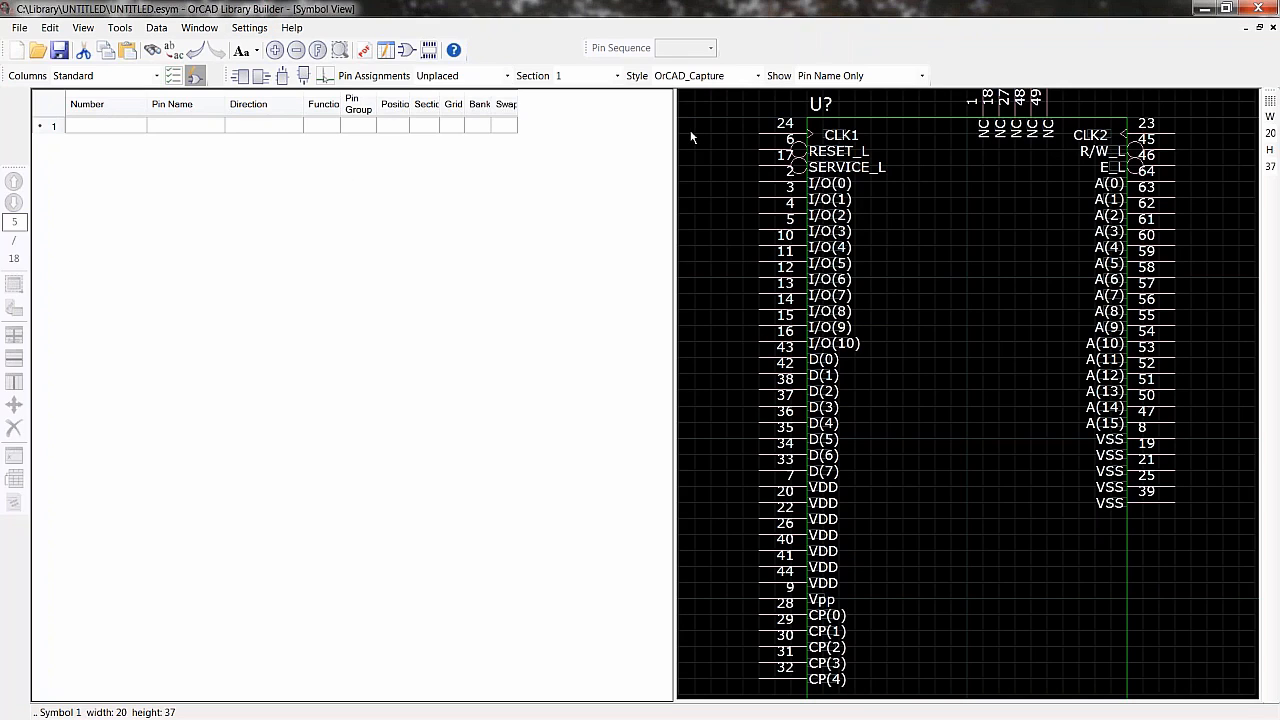
- Preview the symbol in the OrCAD_Capture_Ron style and switch back to OrCAD_Capture
click(758, 79)
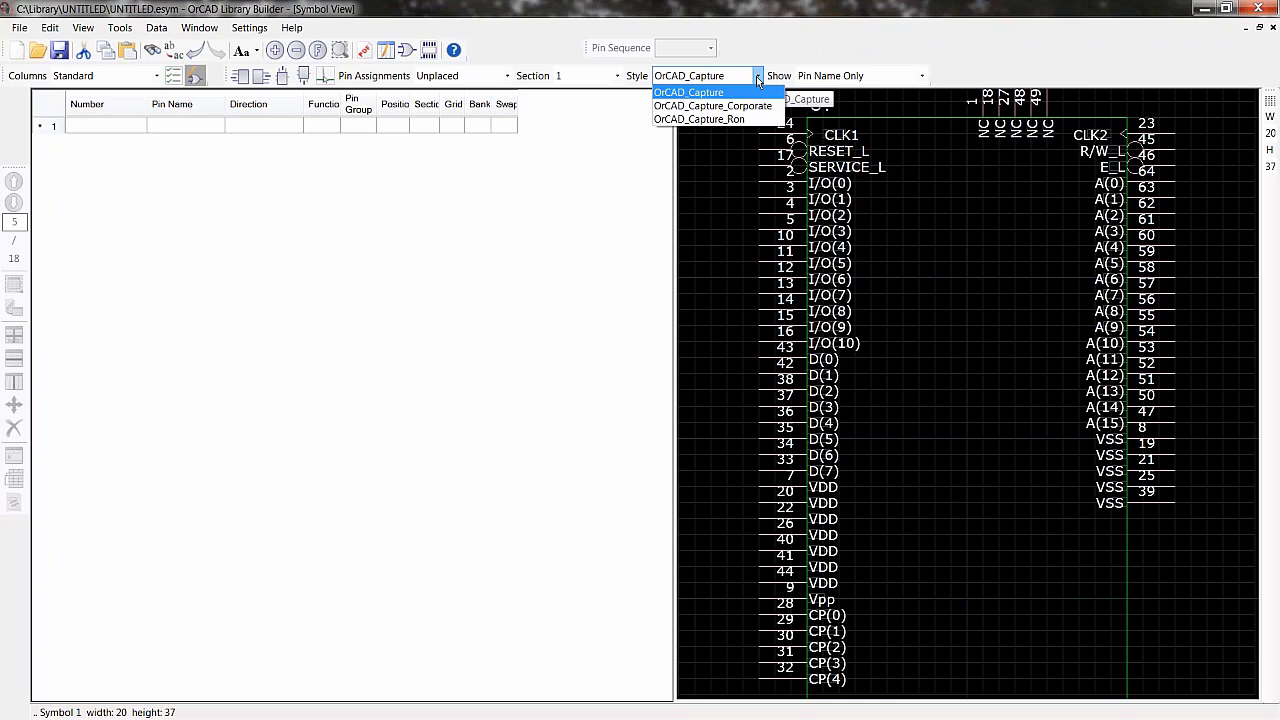
click(720, 119)
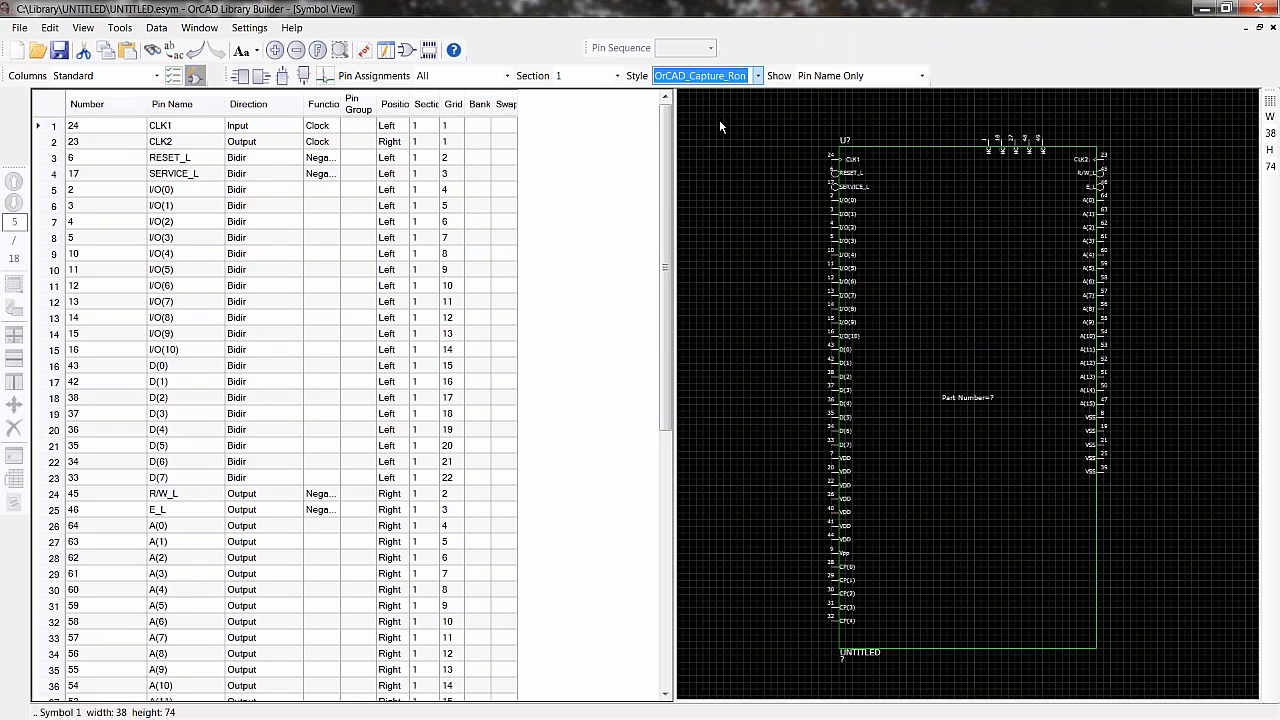
scroll(875, 281, up, 1)
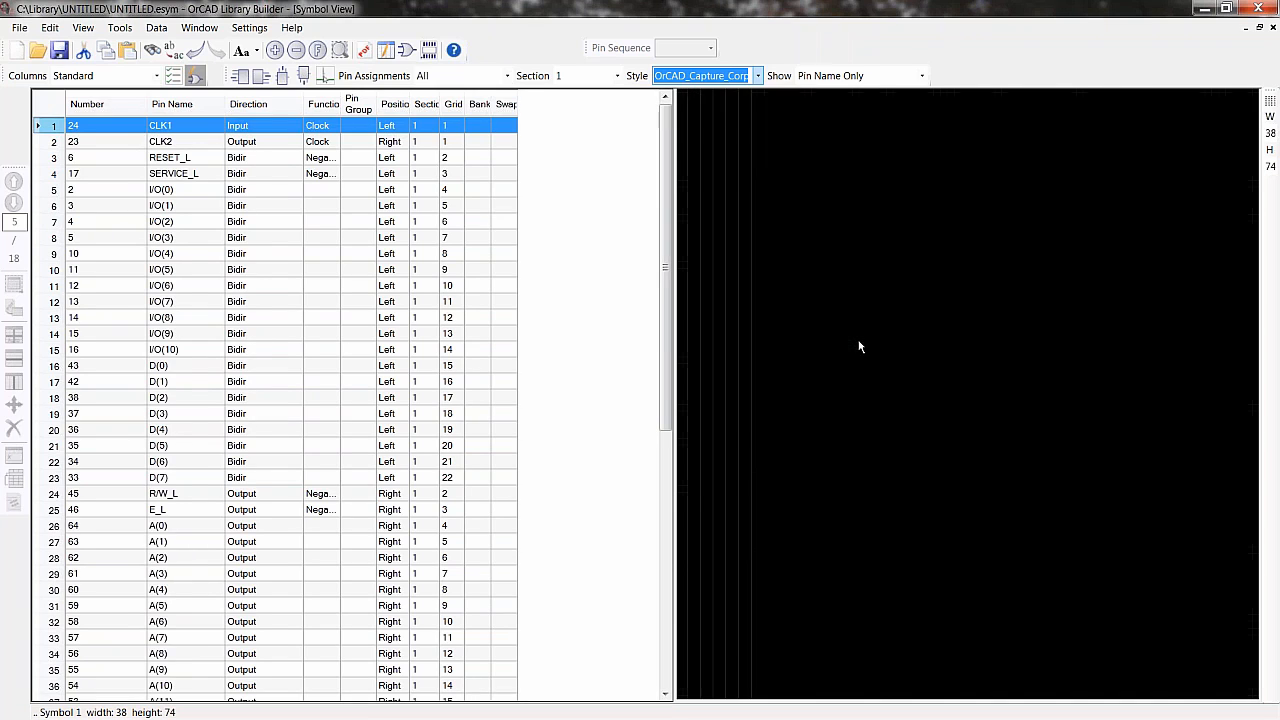
scroll(859, 346, up, 1)
scroll(859, 346, down, 2)
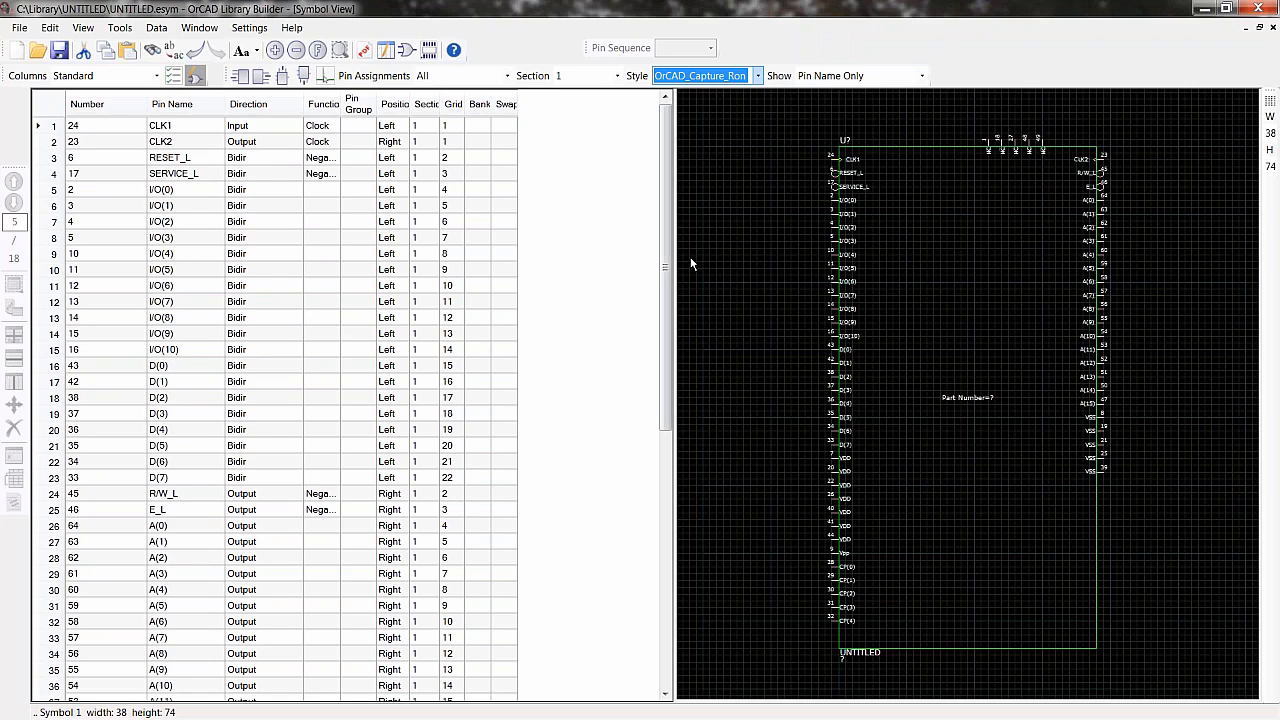
click(758, 78)
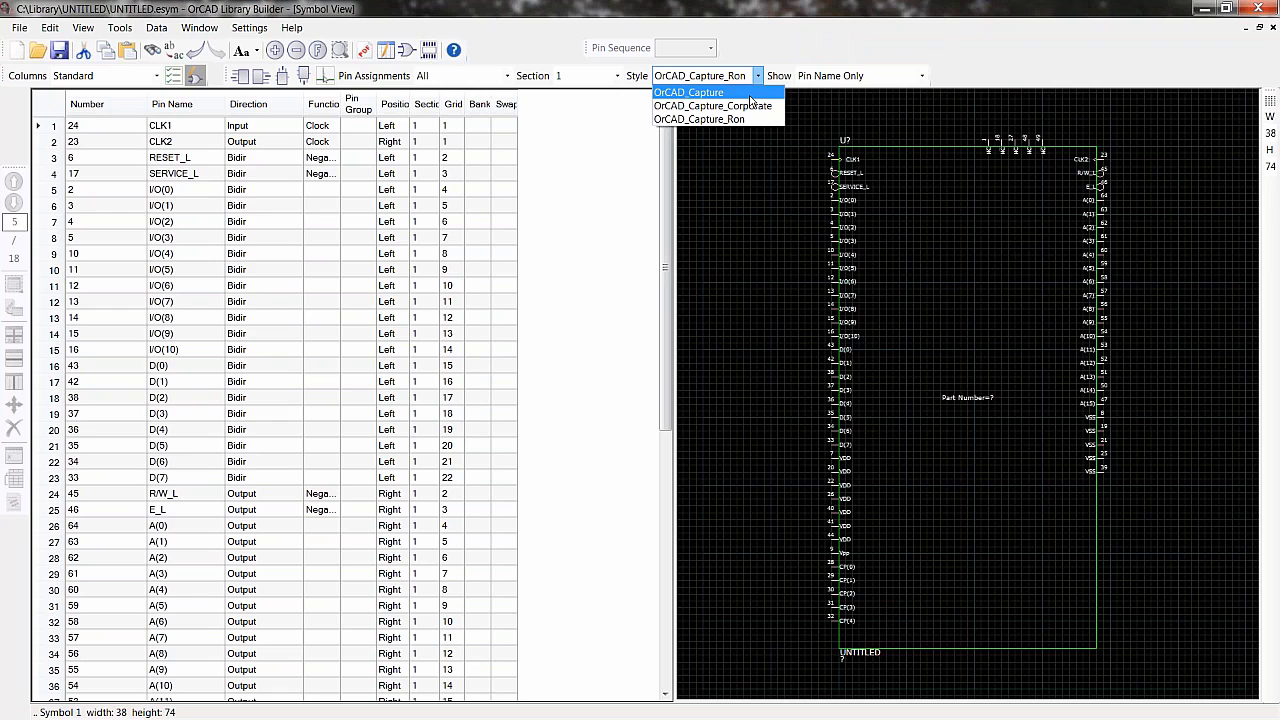
click(751, 96)
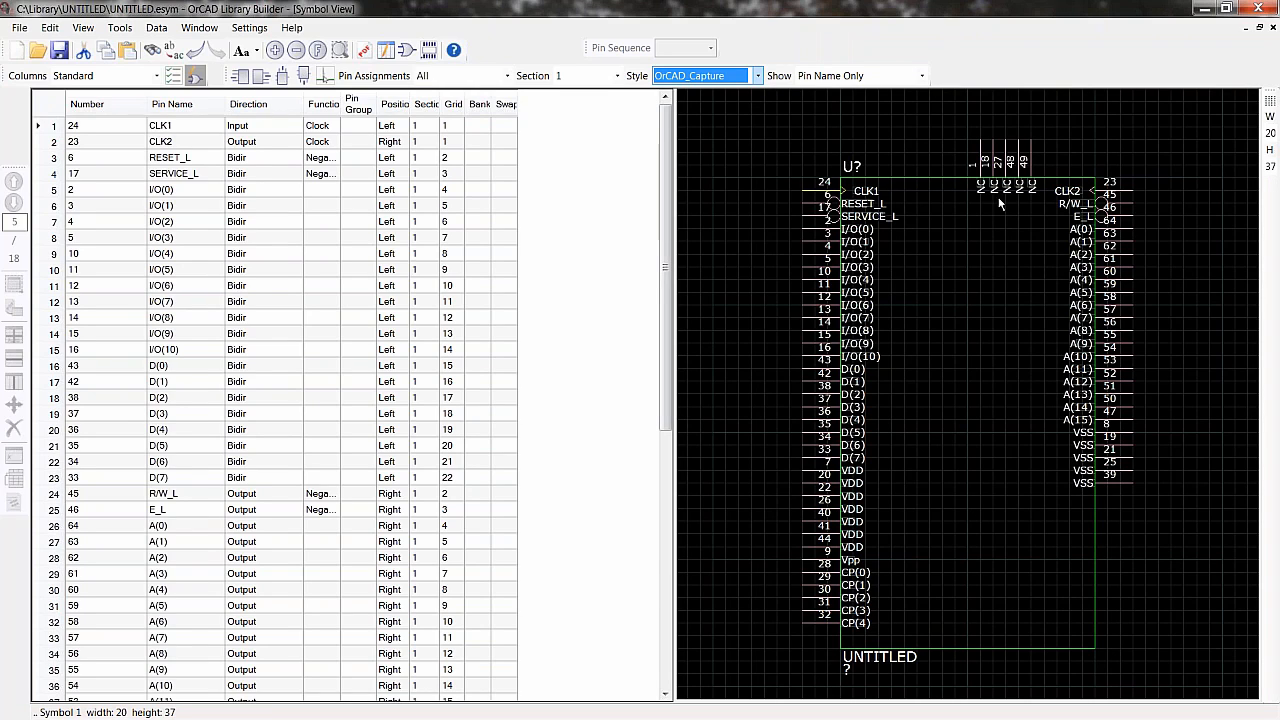
click(961, 125)
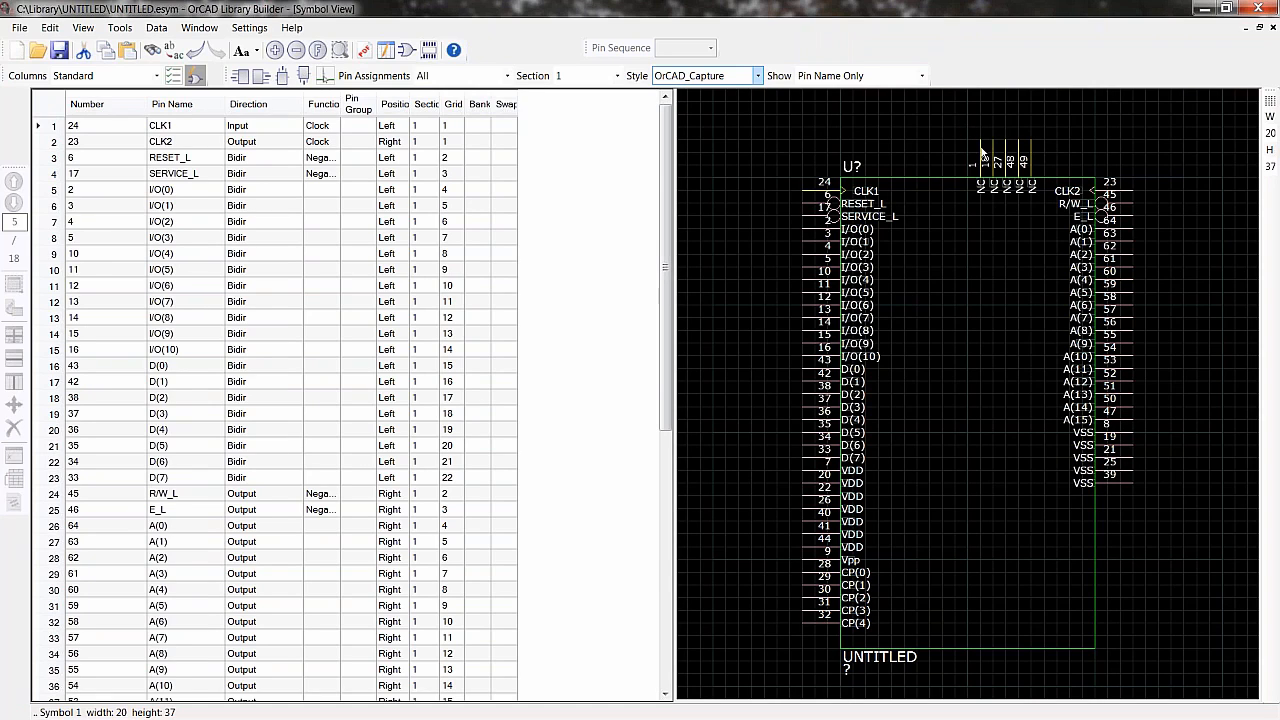
click(908, 177)
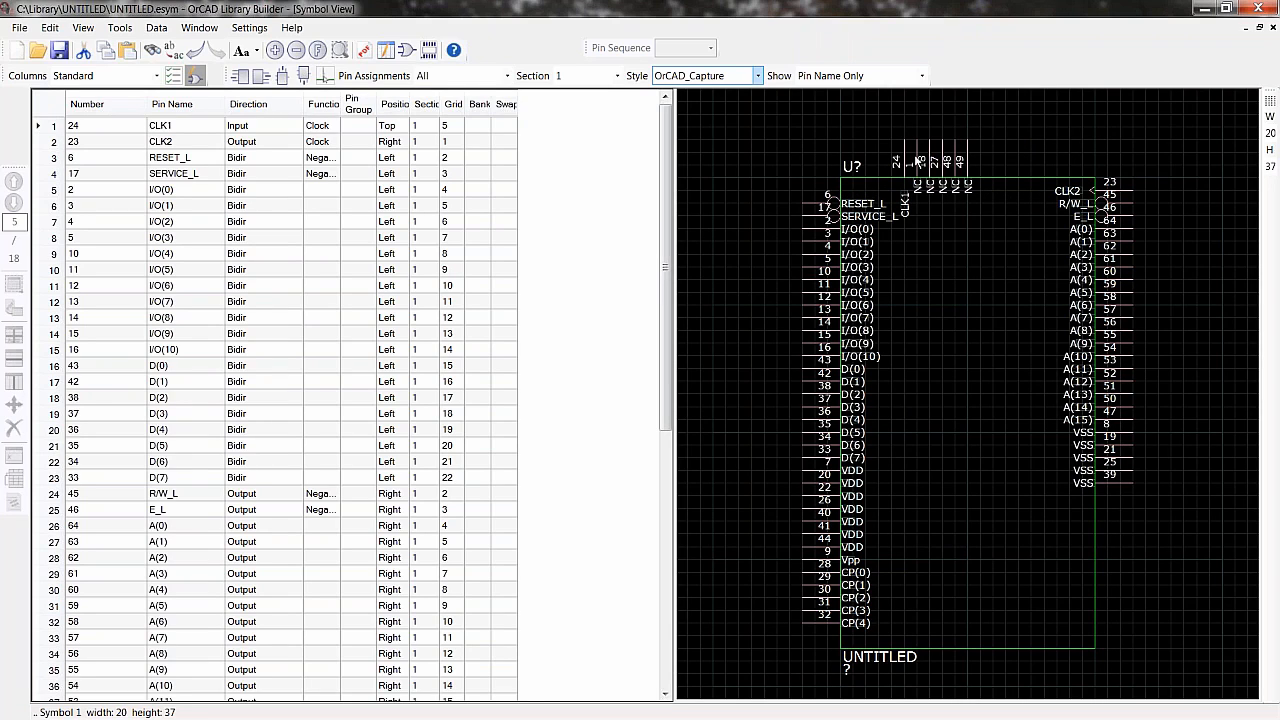
click(831, 190)
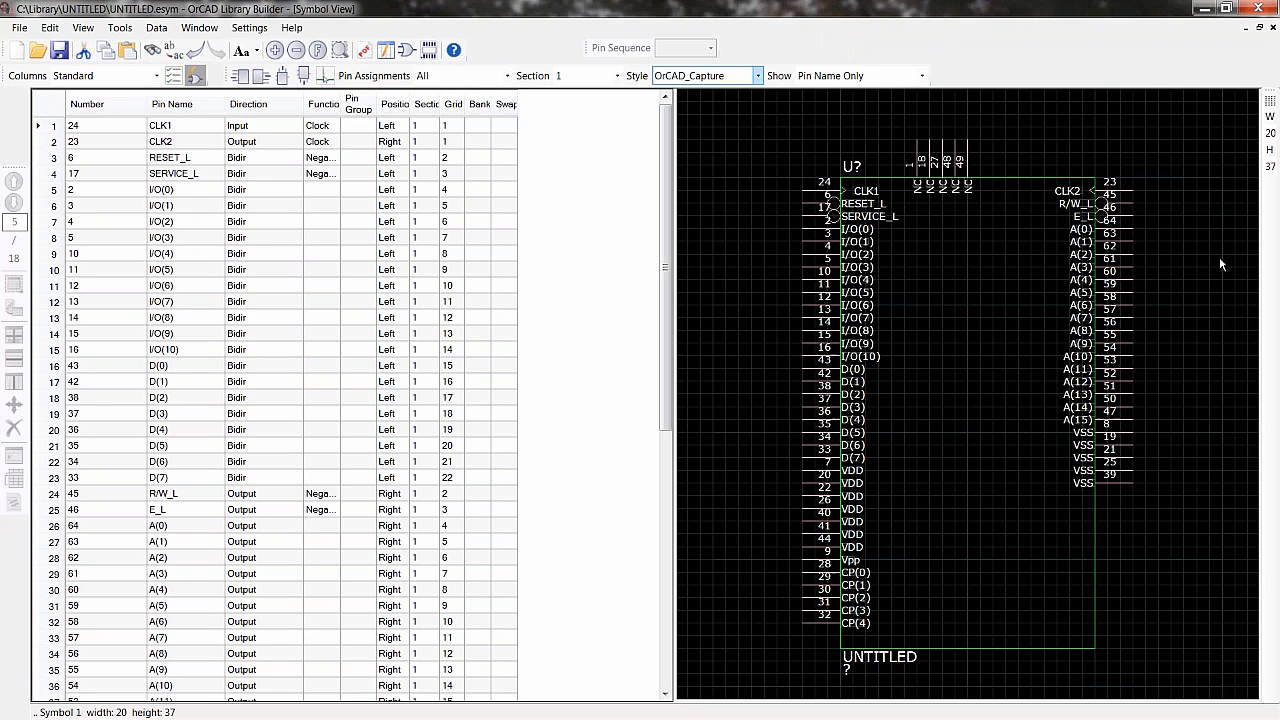
- Set the symbol body width to 14
click(1270, 133)
double_click(1273, 134)
text(14)
key(Return)
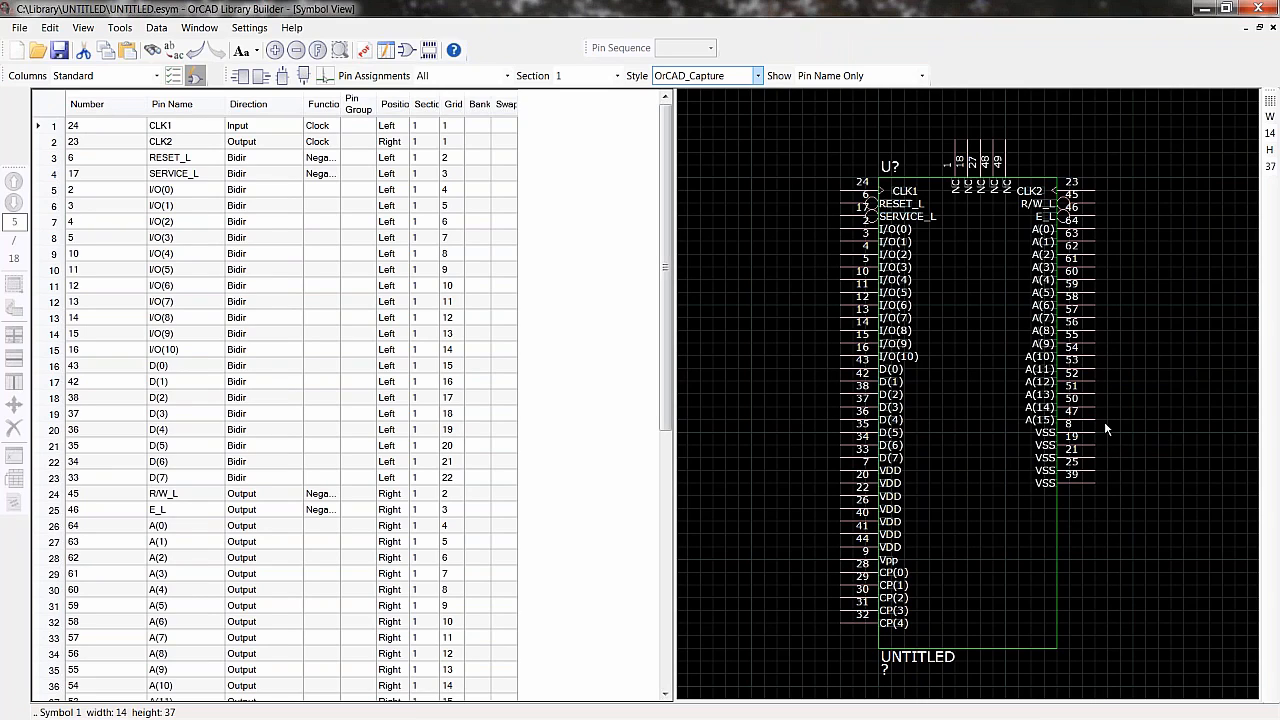
- Move the VSS and VDD power pins down to the lower right edge of the symbol
drag(1066, 485, 1057, 545)
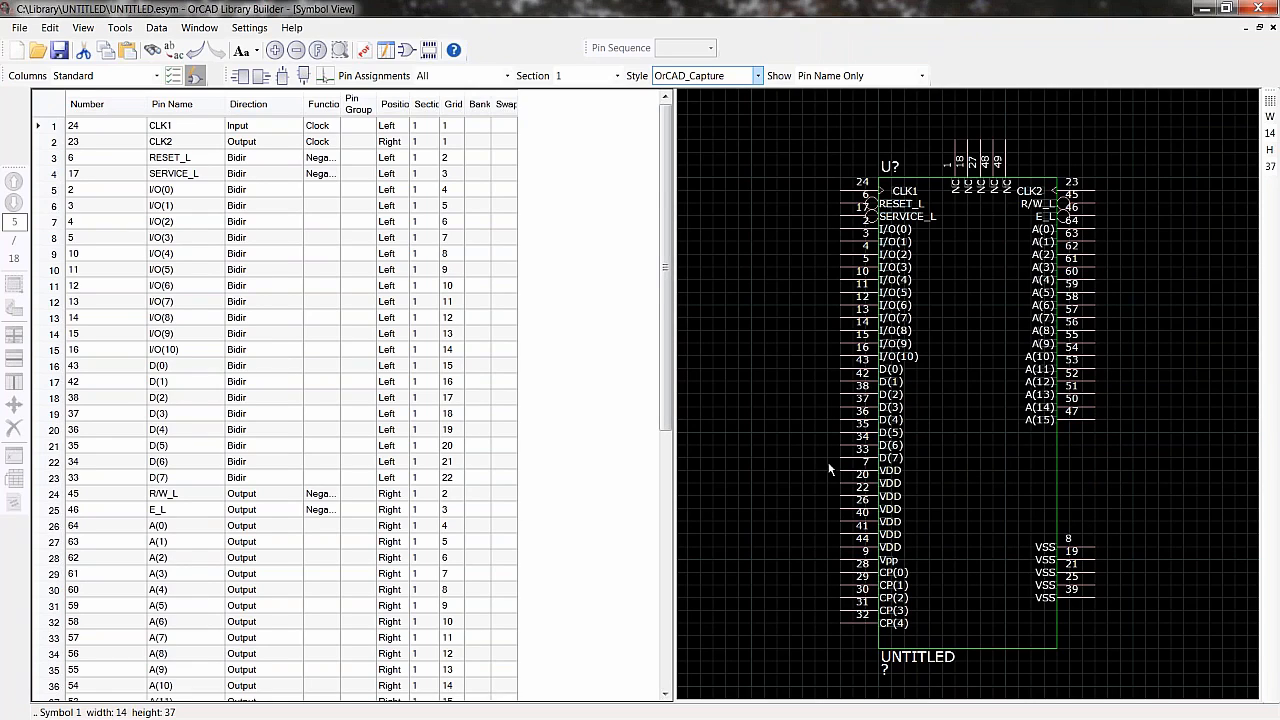
click(1057, 455)
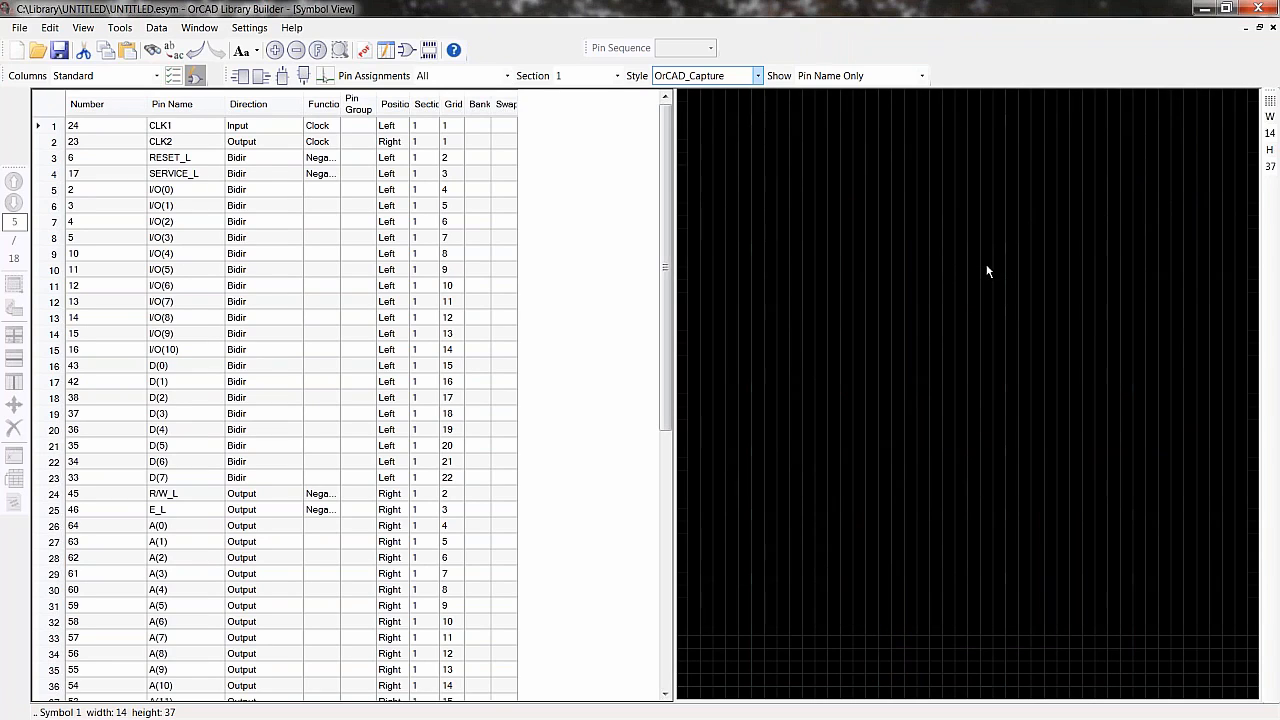
- Swap the selected address pins to reverse the A(0) to A(15) order on the right edge
right_click(990, 268)
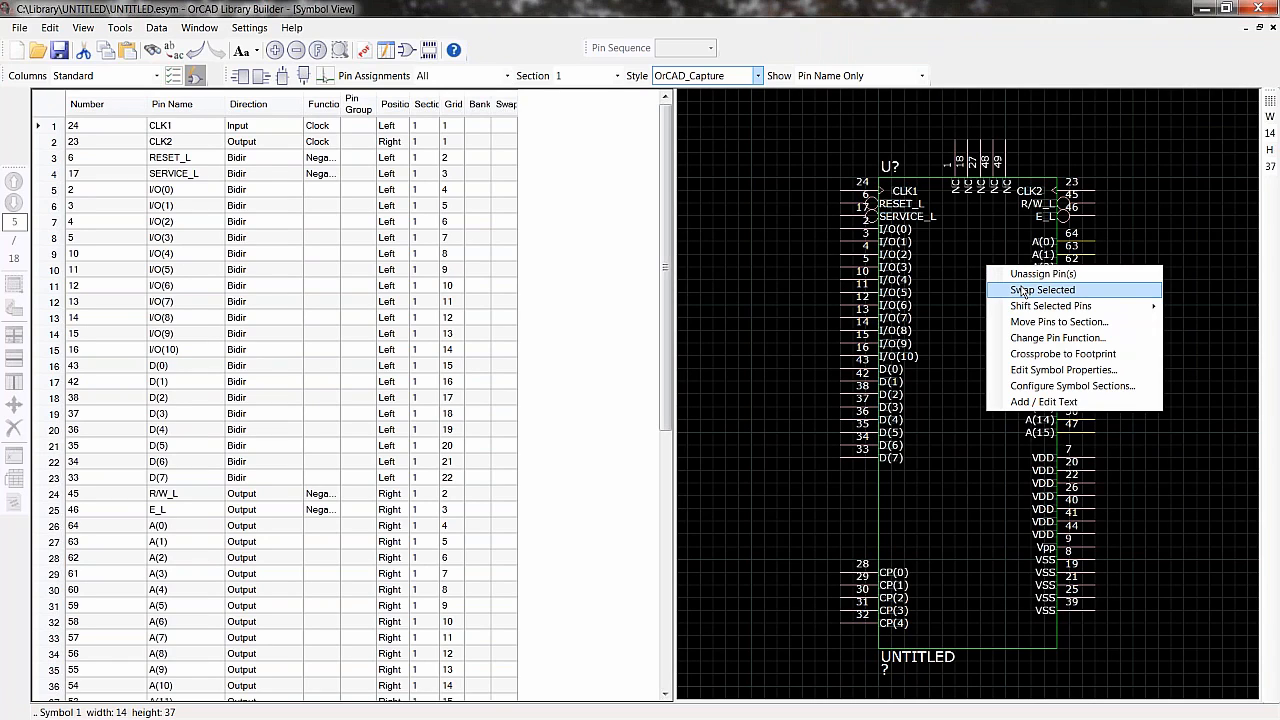
click(1023, 289)
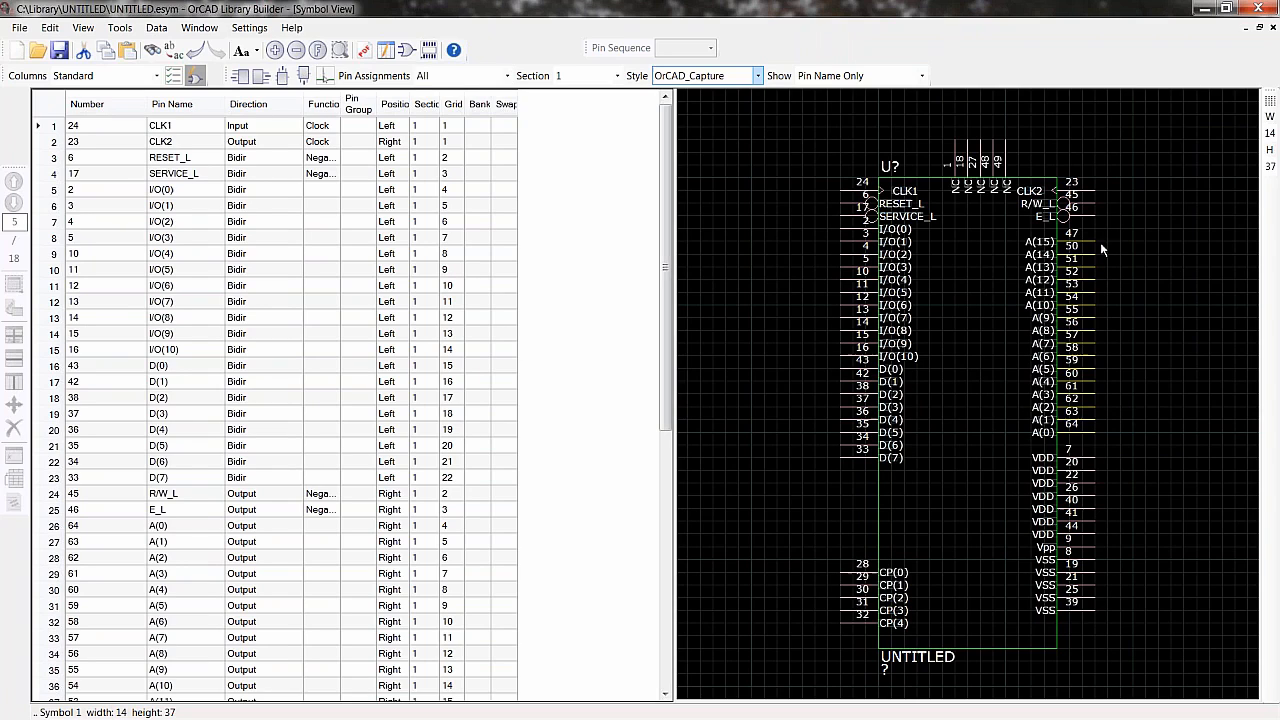
- Swap the selected data pins to reverse the D(0) to D(7) order on the left edge
click(1151, 431)
right_click(761, 380)
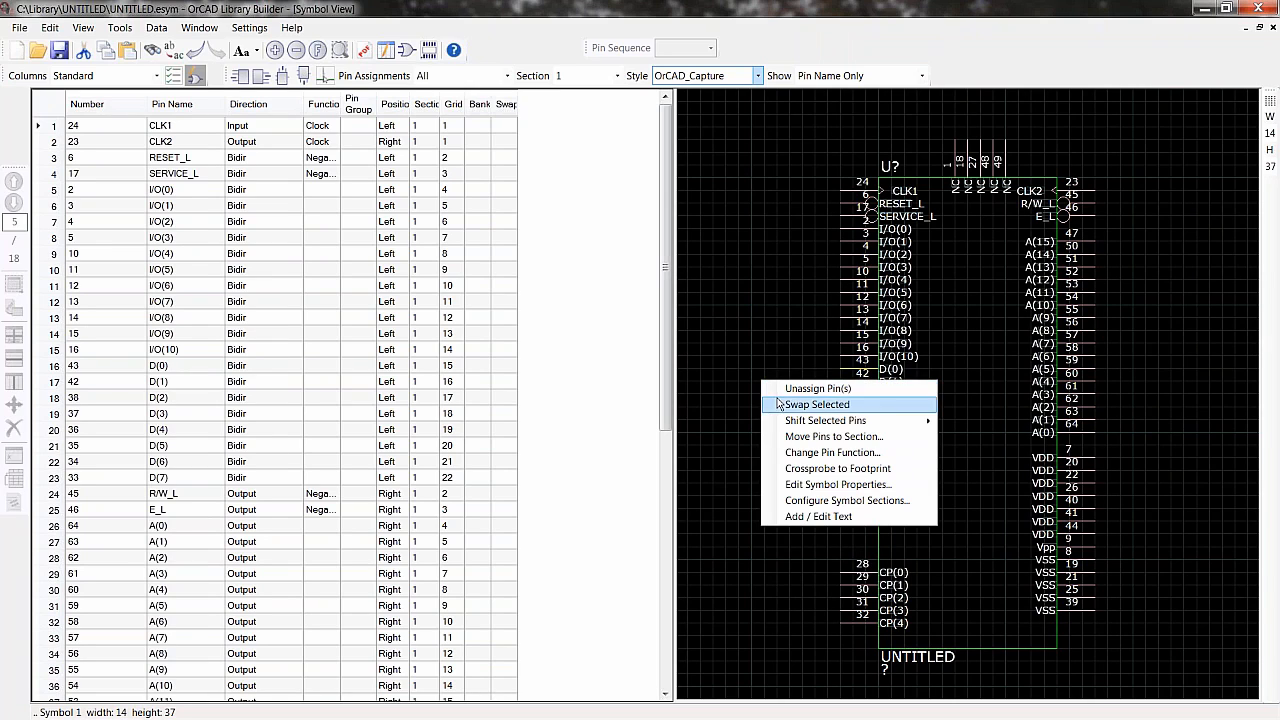
click(776, 404)
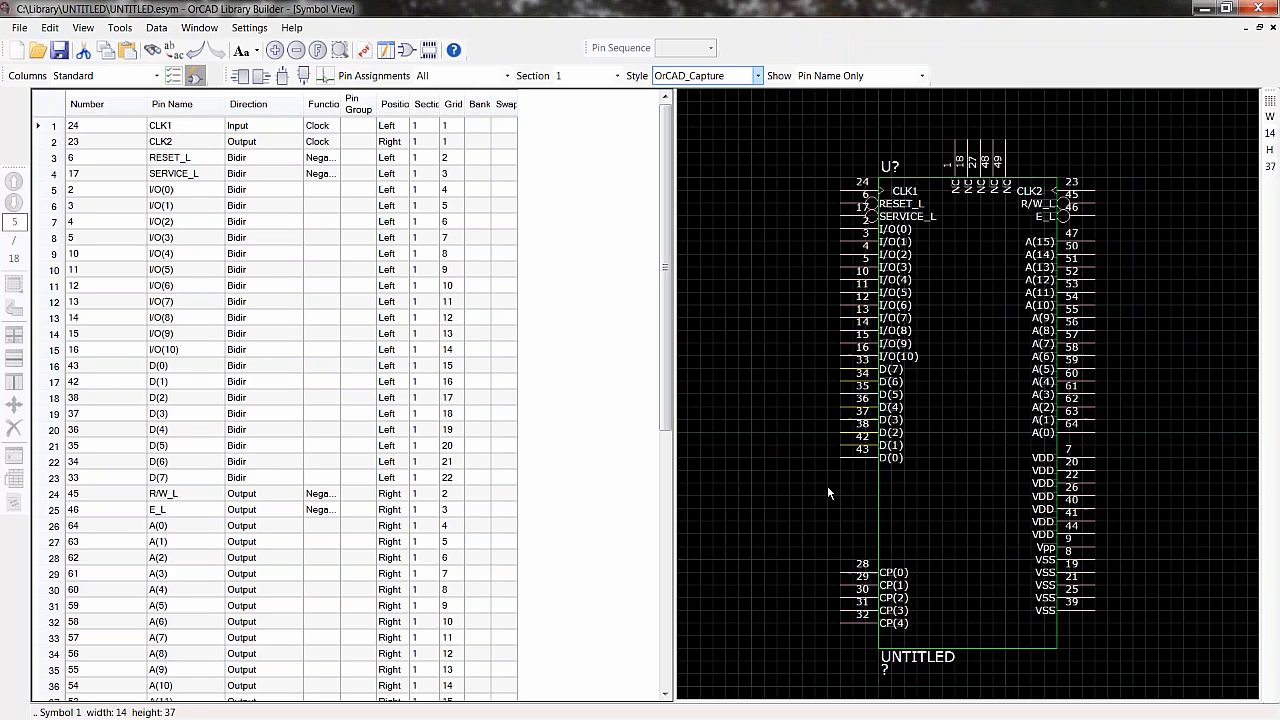
- Shift the data pins down three grid positions and the I/O pins down one grid position on the left edge
key(Down)
key(Down)
key(Down)
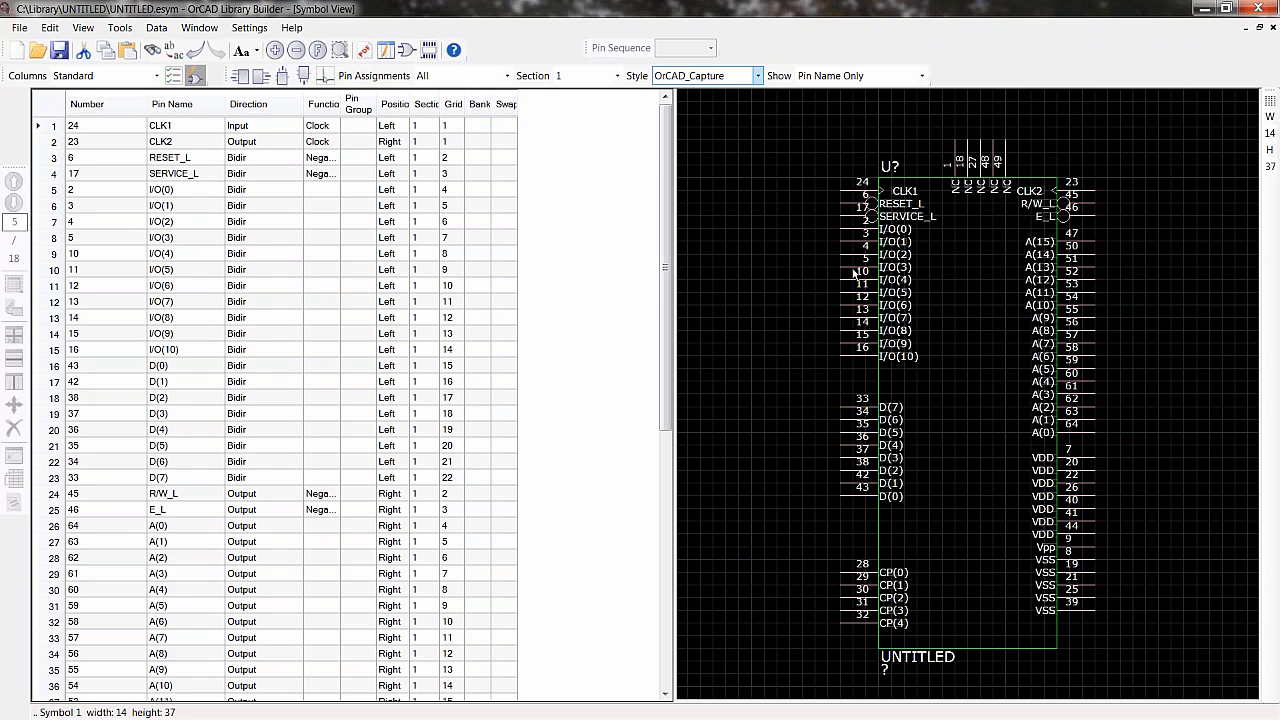
double_click(855, 225)
key(Down)
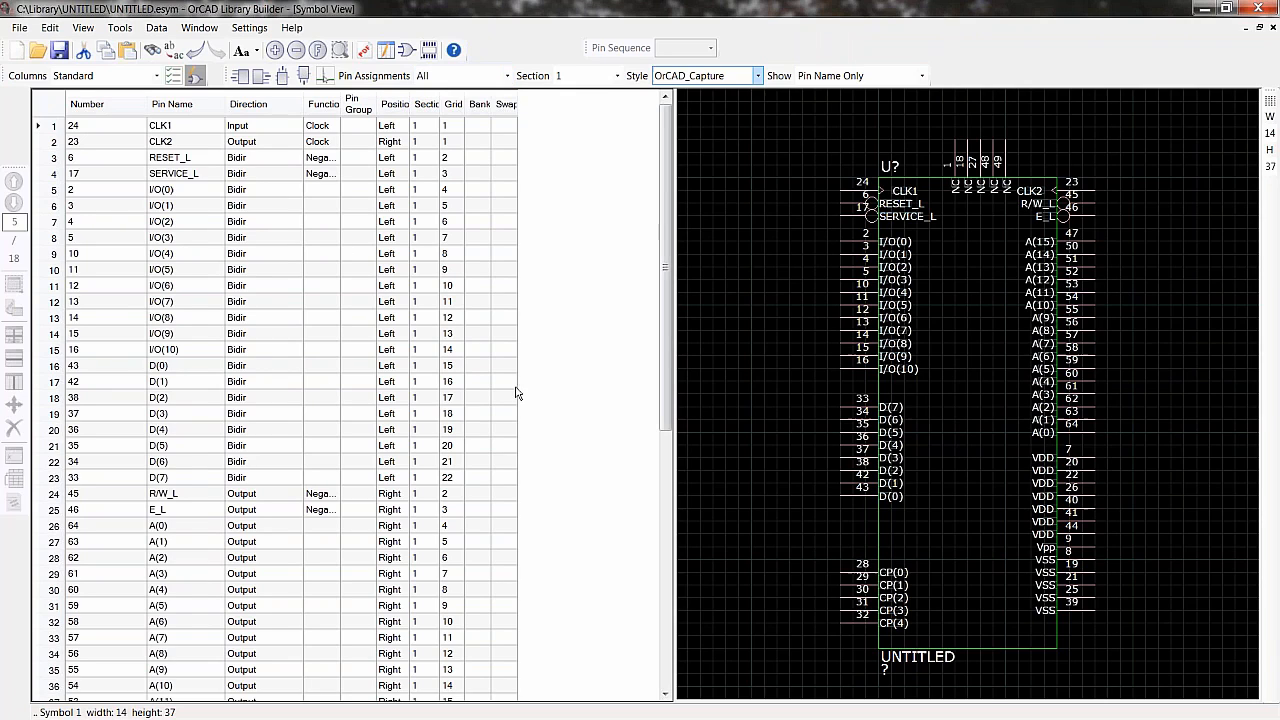
- Filter the pin table to unplaced pins and unassign the five NC pins from the symbol's top edge
click(508, 77)
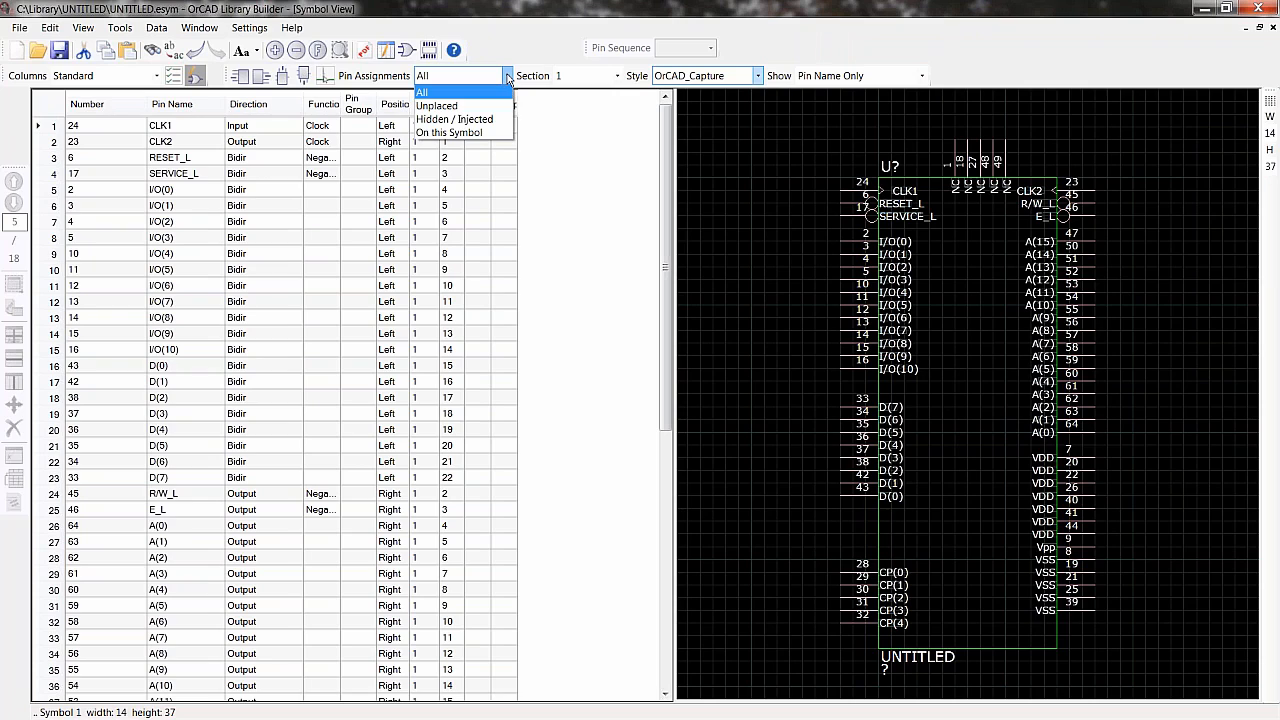
click(454, 107)
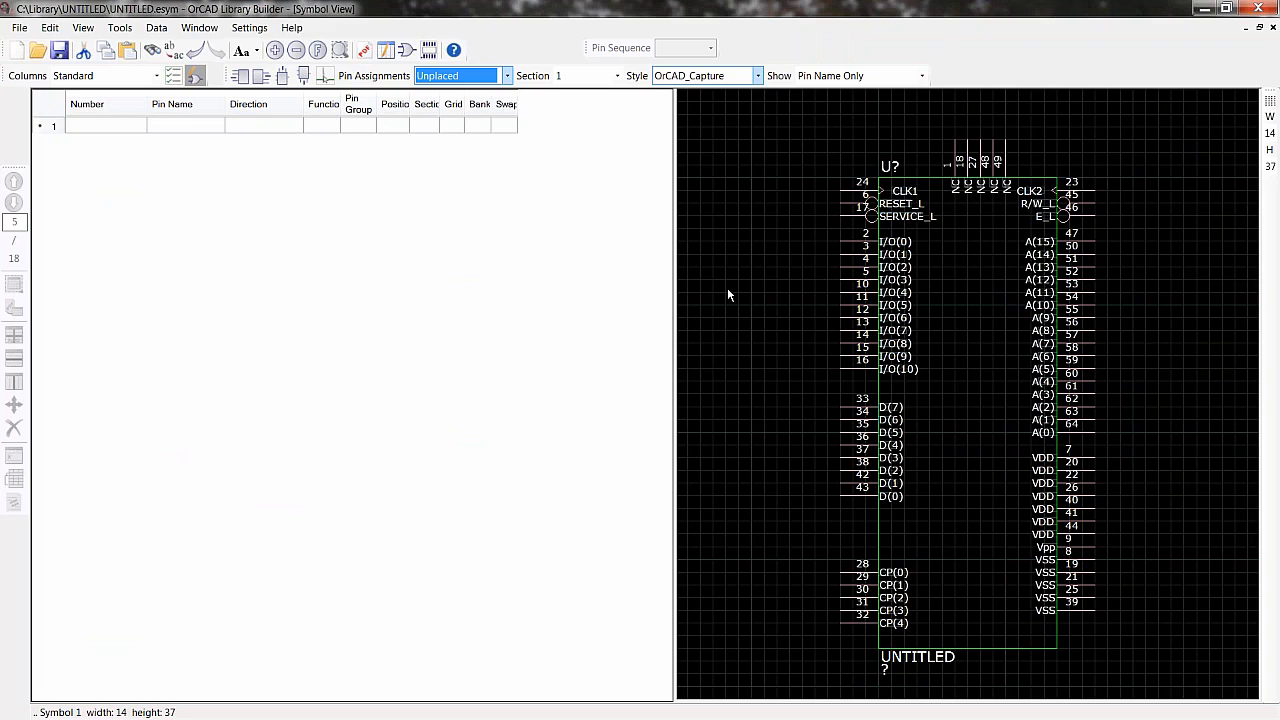
click(507, 76)
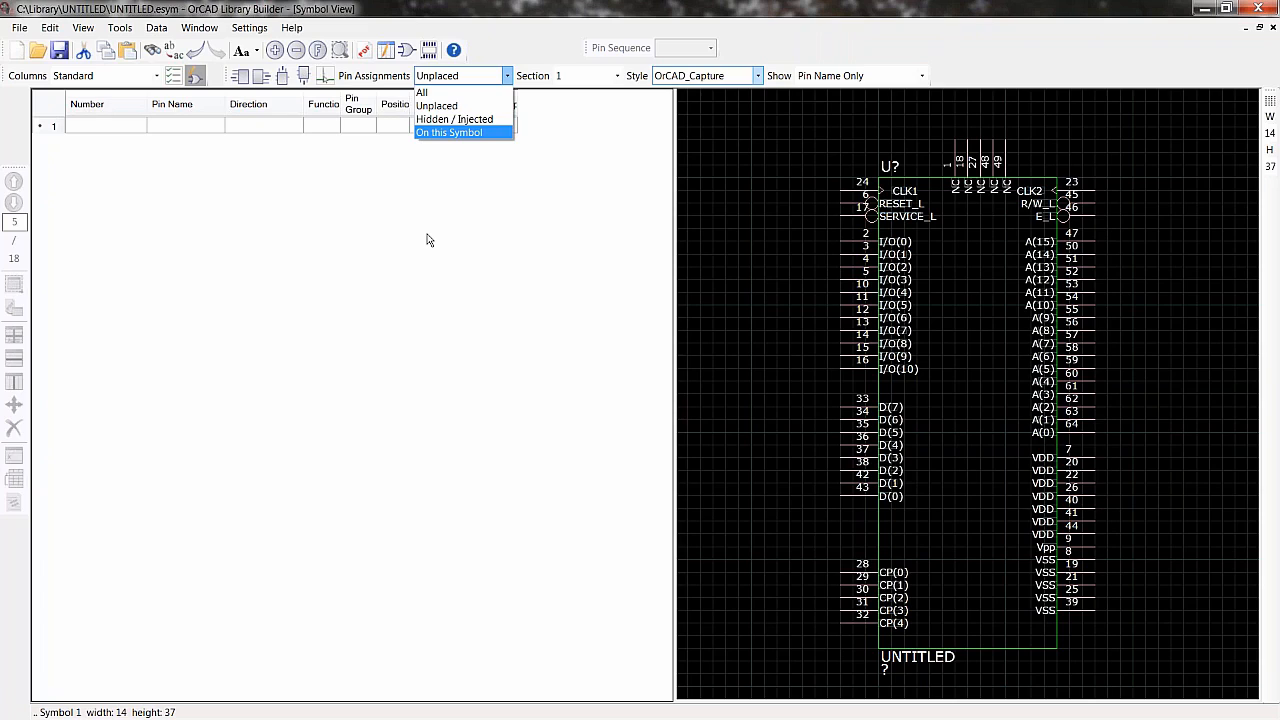
click(727, 141)
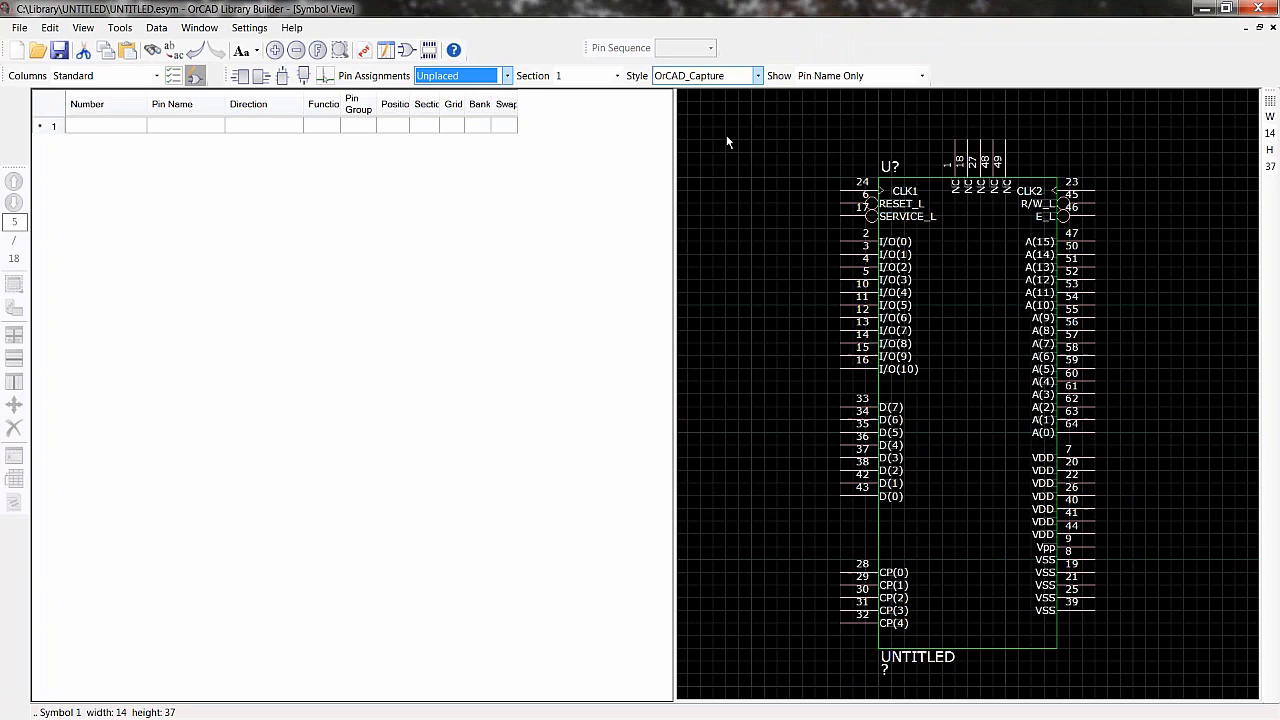
drag(943, 127, 1008, 152)
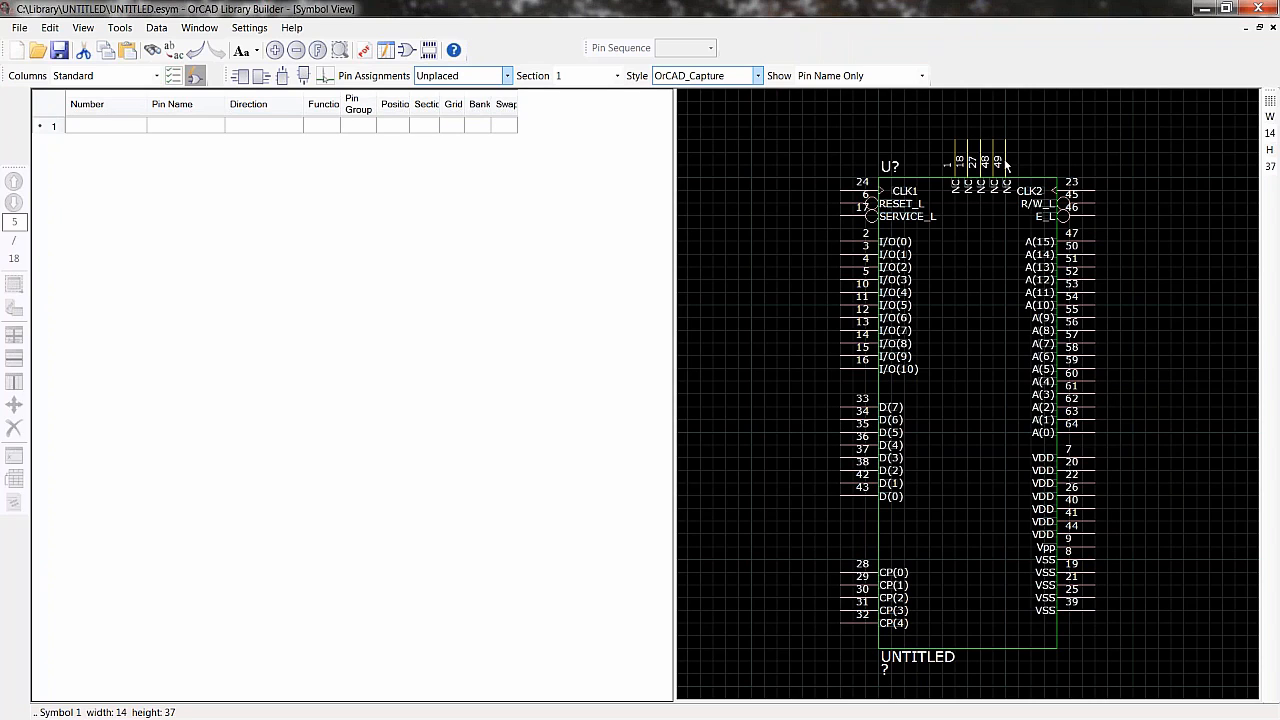
right_click(788, 159)
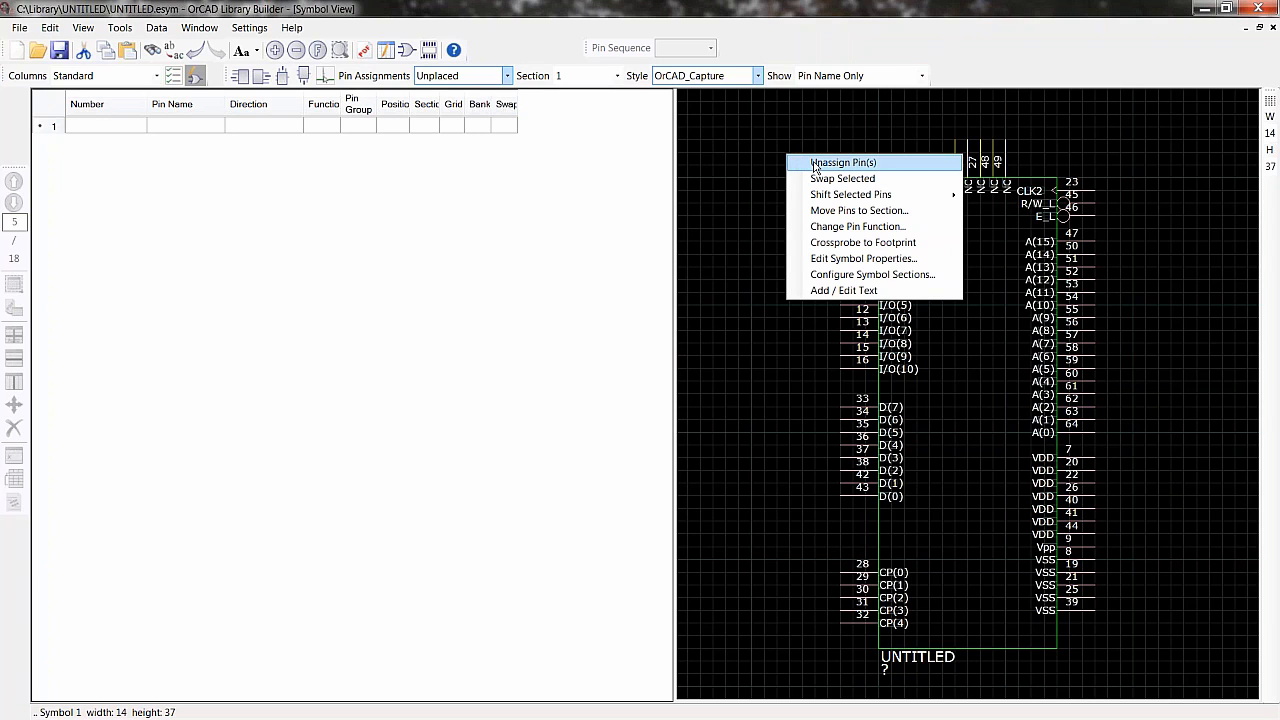
click(814, 163)
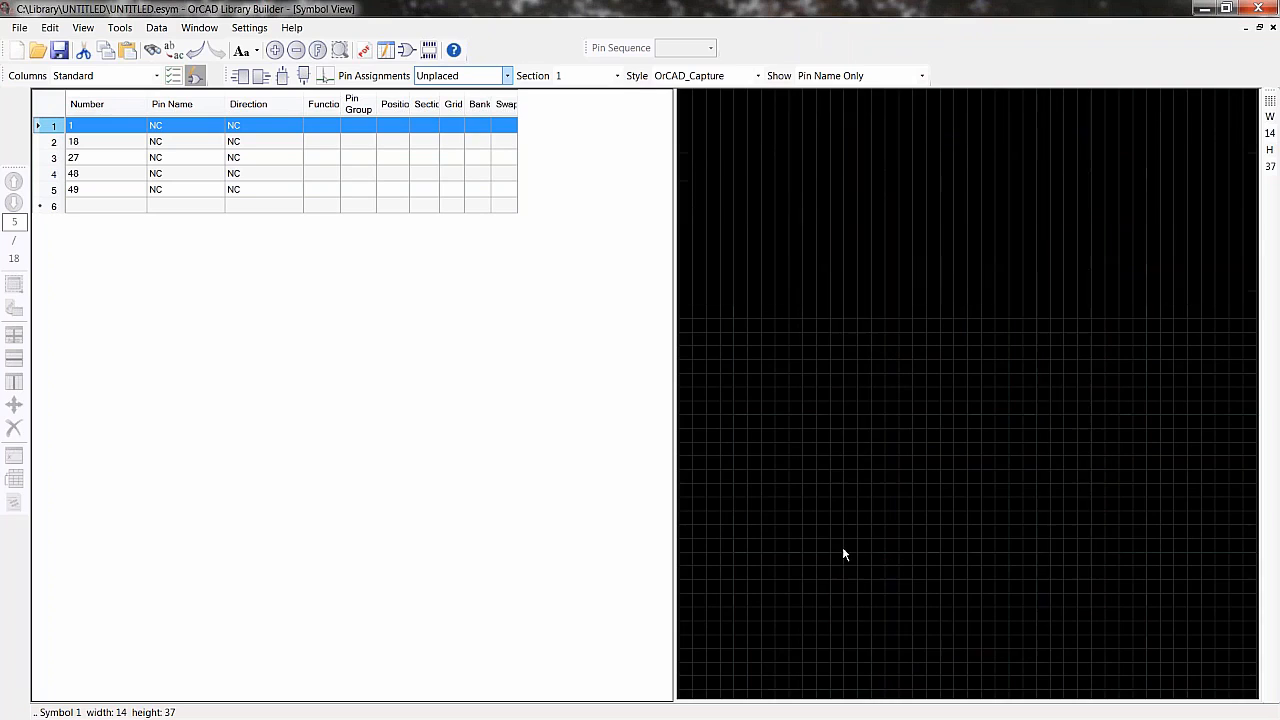
- Unassign the CP(0) to CP(4) pins from the symbol's lower left edge
right_click(760, 506)
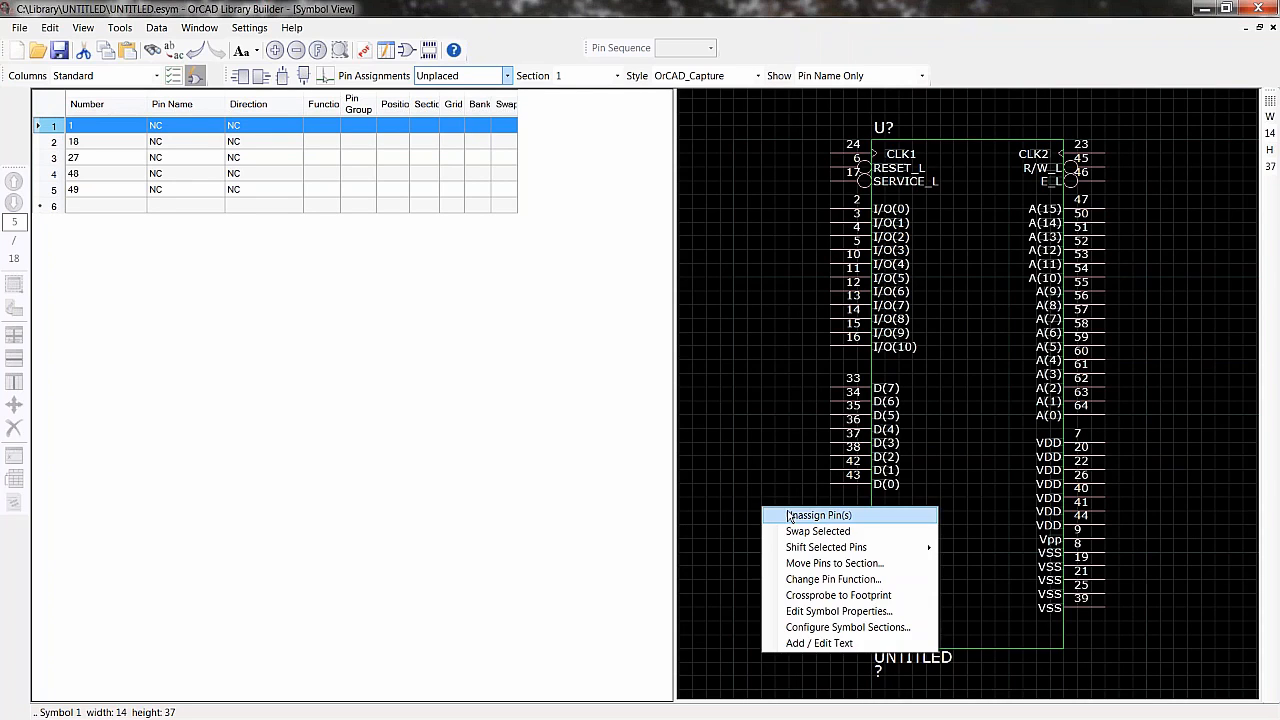
click(784, 515)
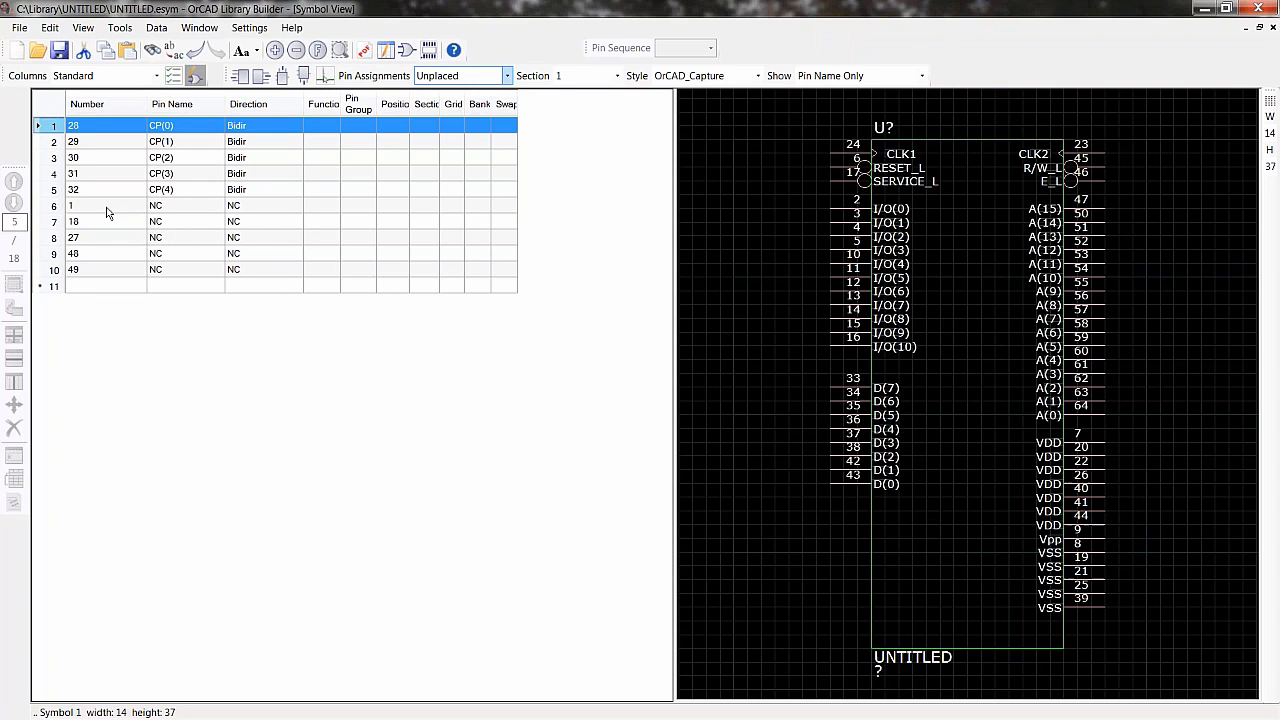
- Make the five NC pins injected/hidden and review them in the Hidden/Injected pin list before returning to unplaced pins
drag(107, 210, 166, 271)
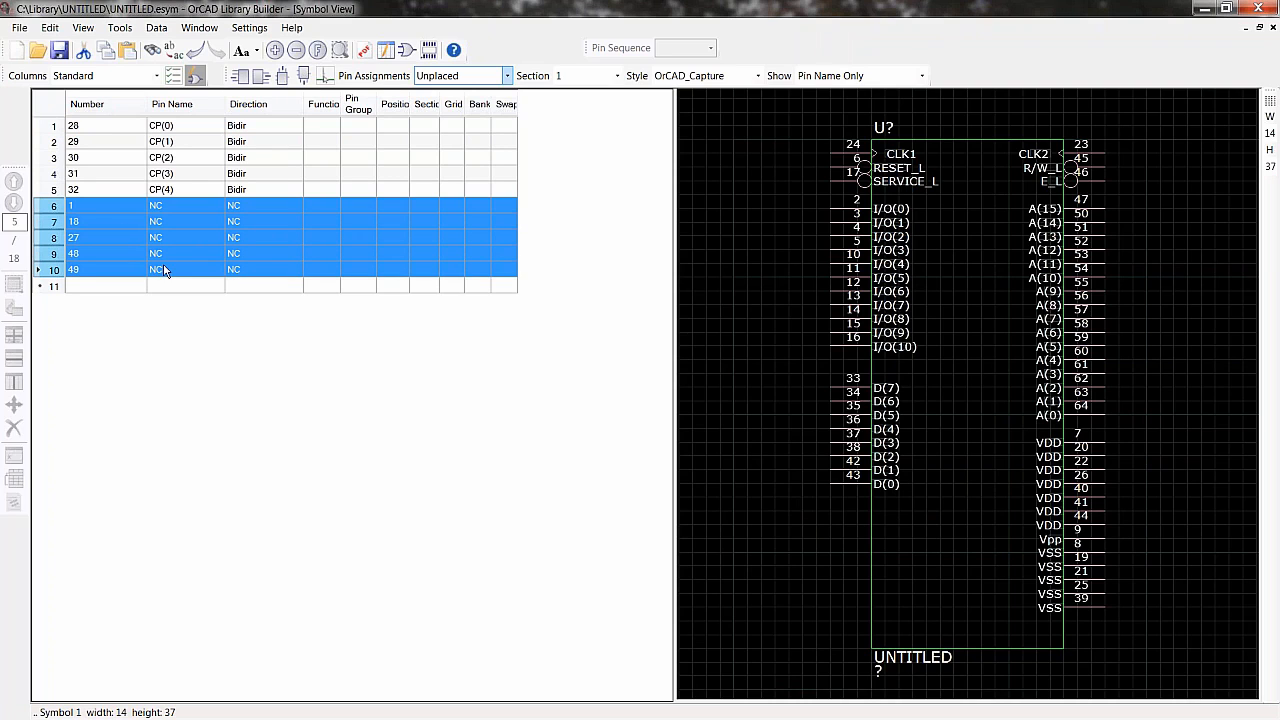
right_click(229, 252)
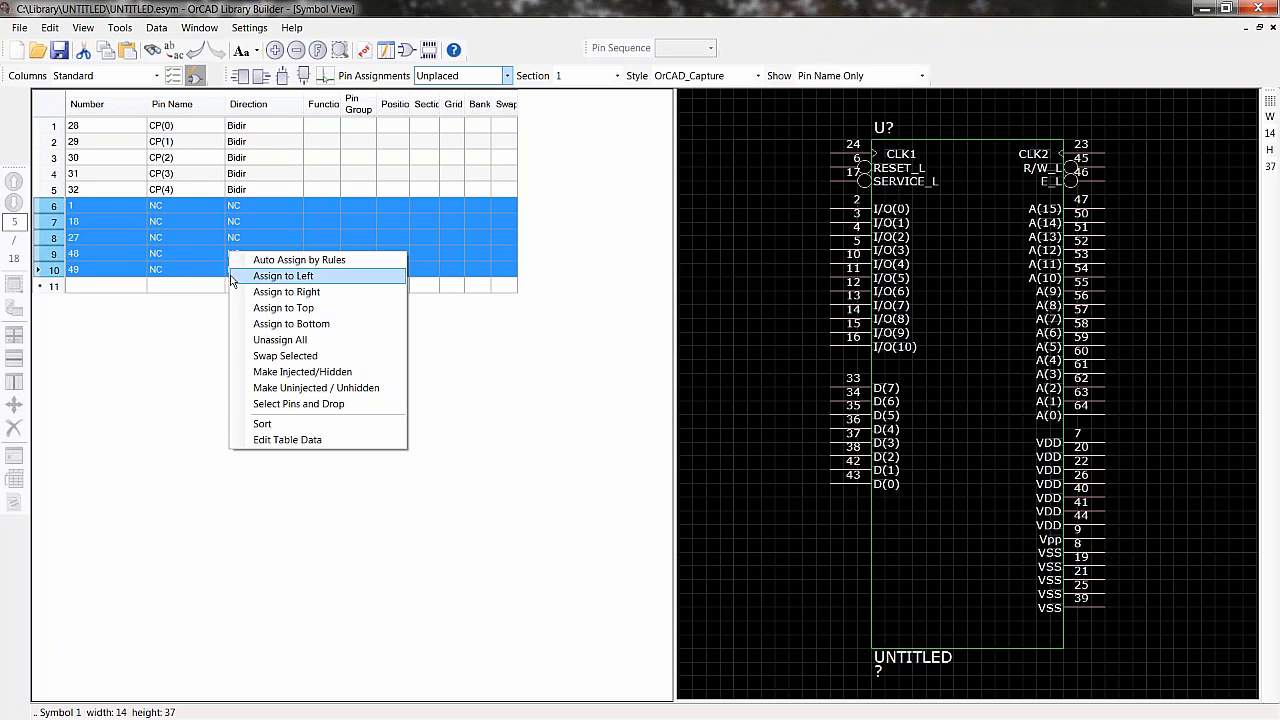
click(294, 373)
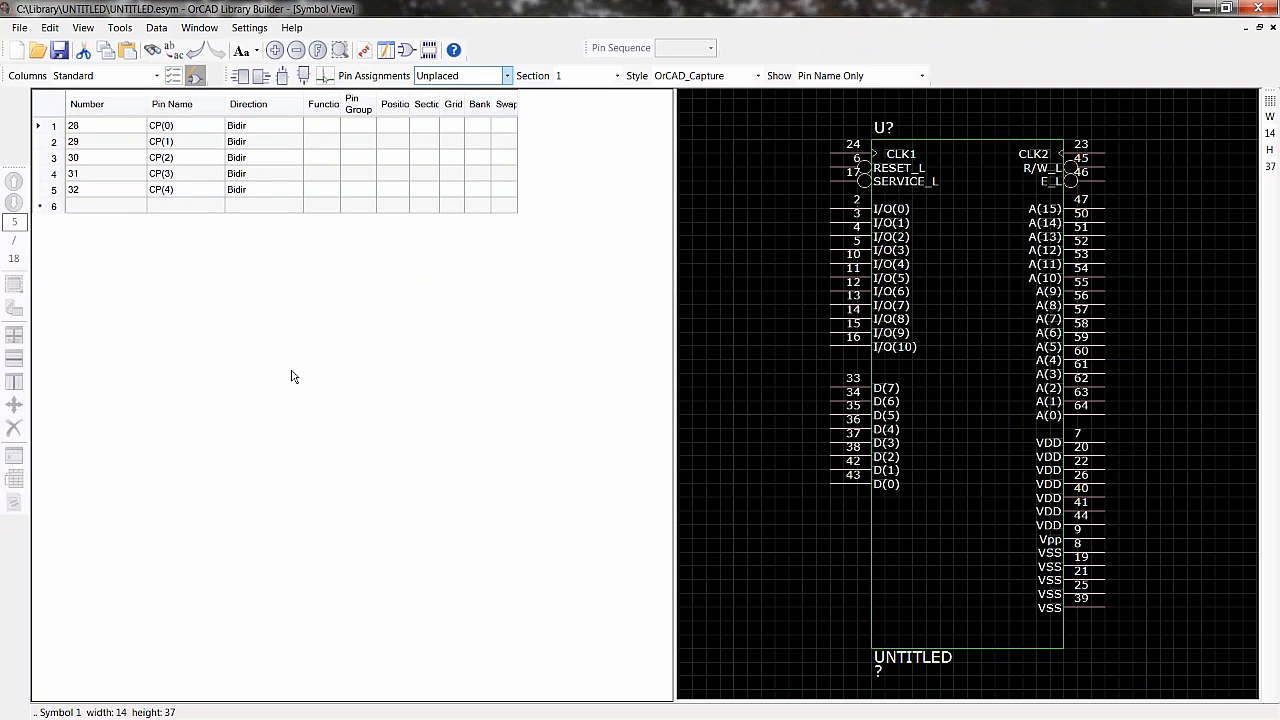
click(507, 76)
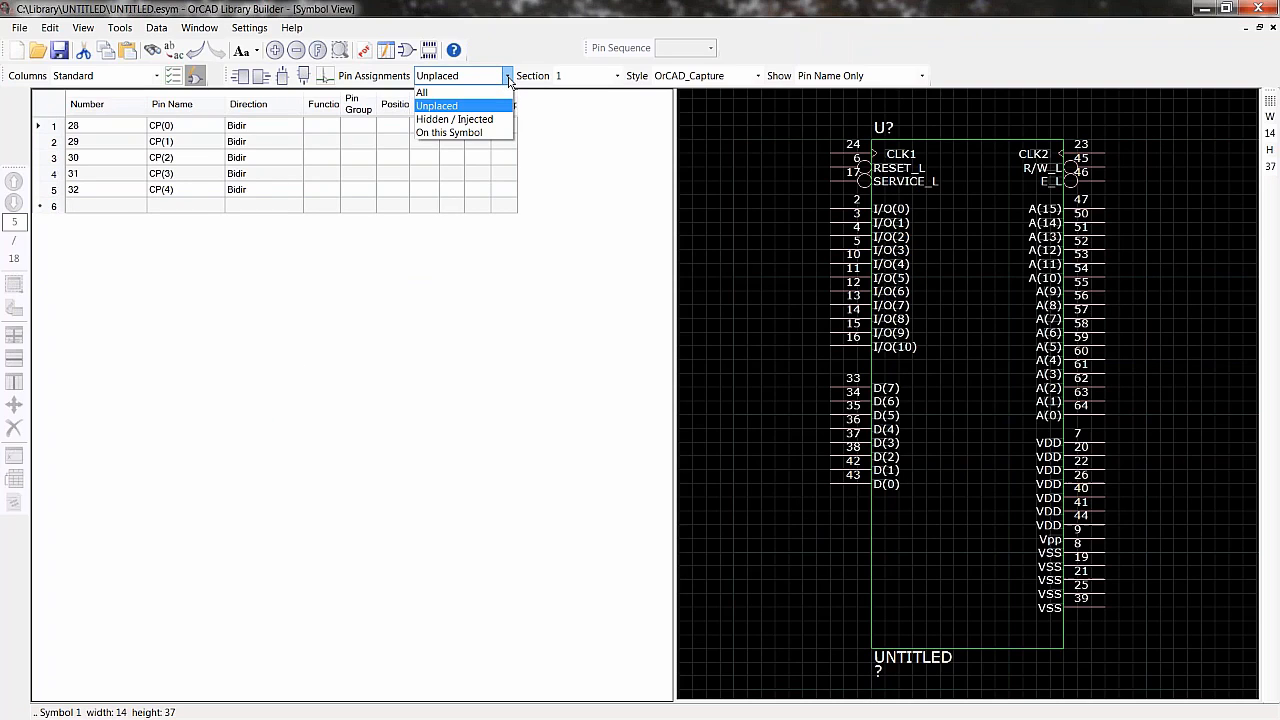
click(485, 119)
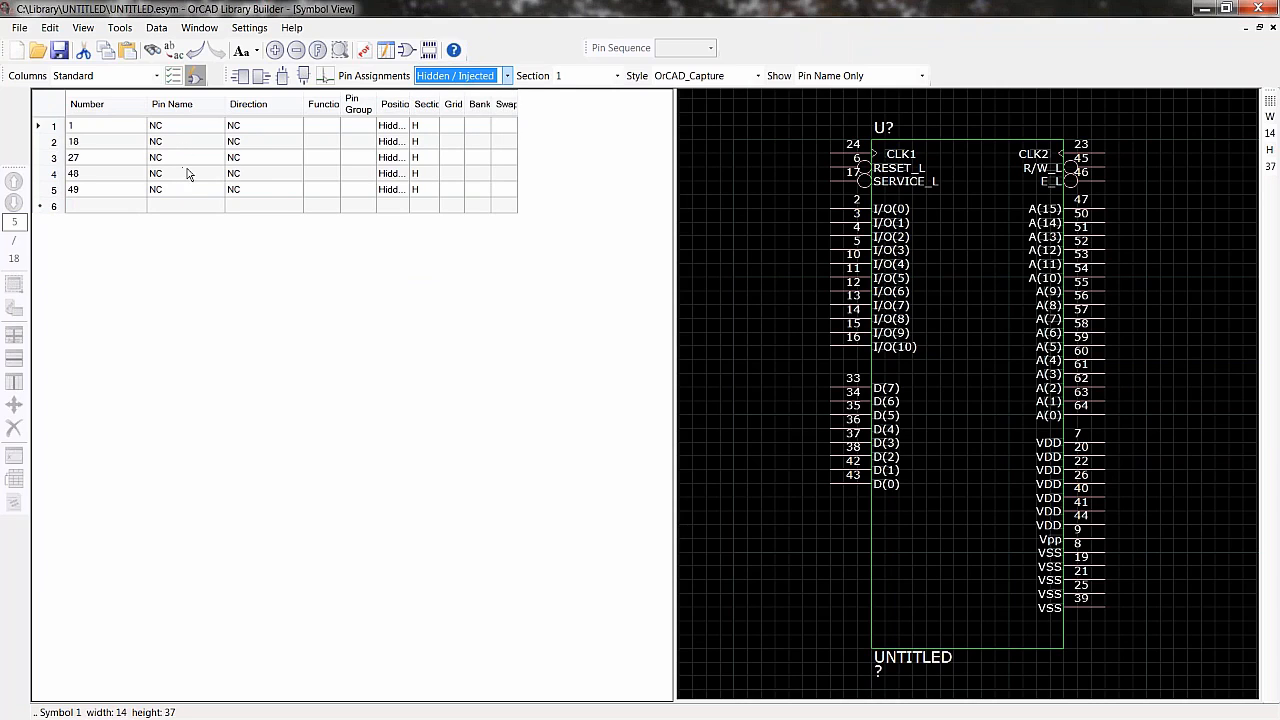
click(507, 76)
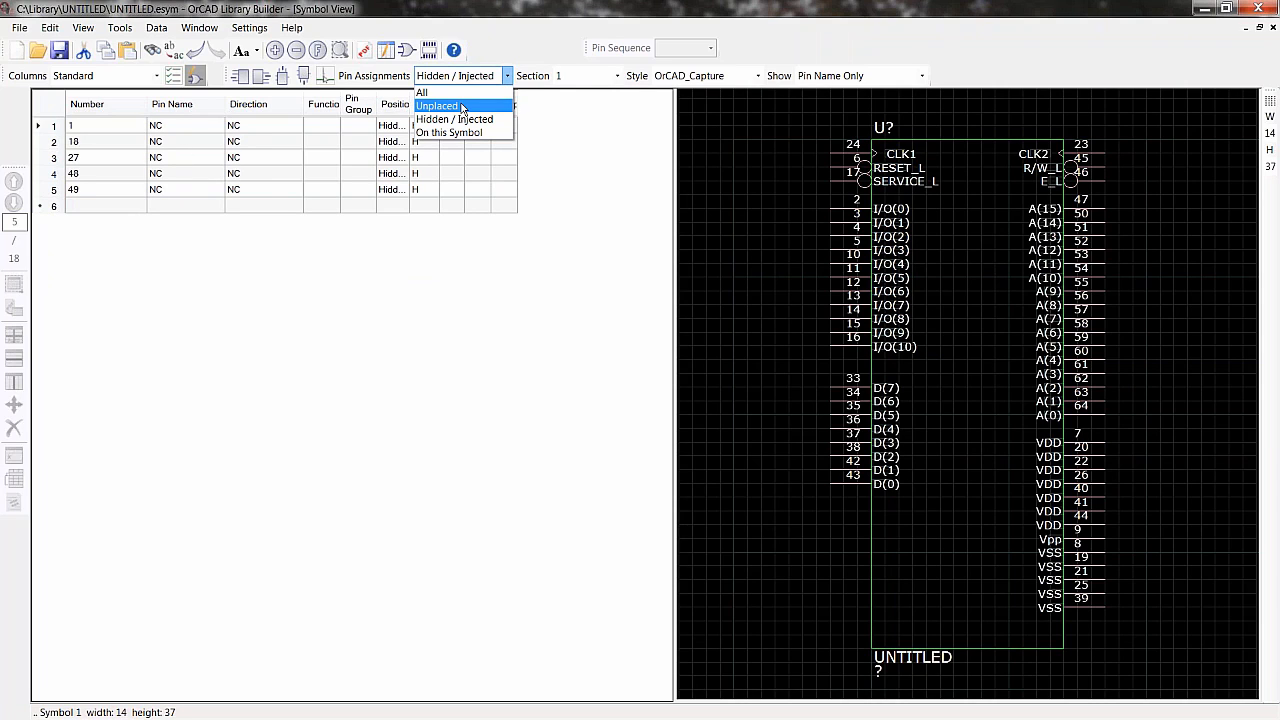
click(463, 106)
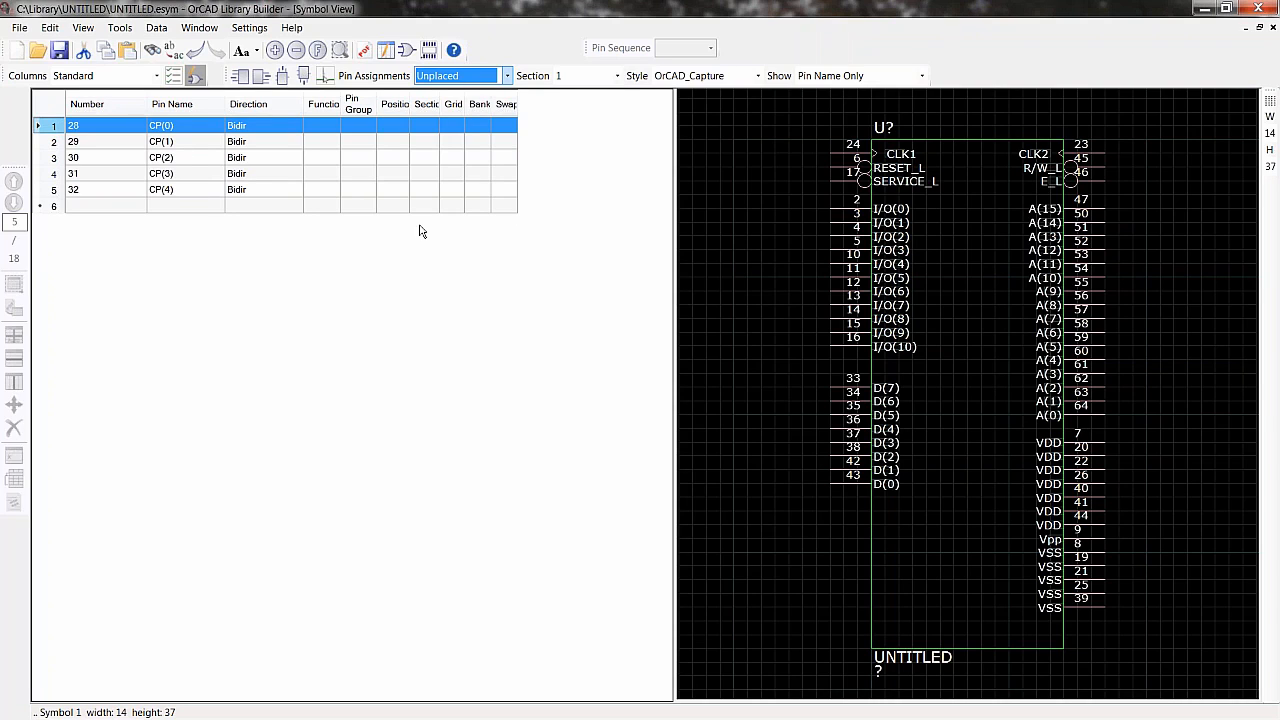
- Create a new symbol section 2 and assign the CP(0) to CP(4) pins to its left edge
click(618, 76)
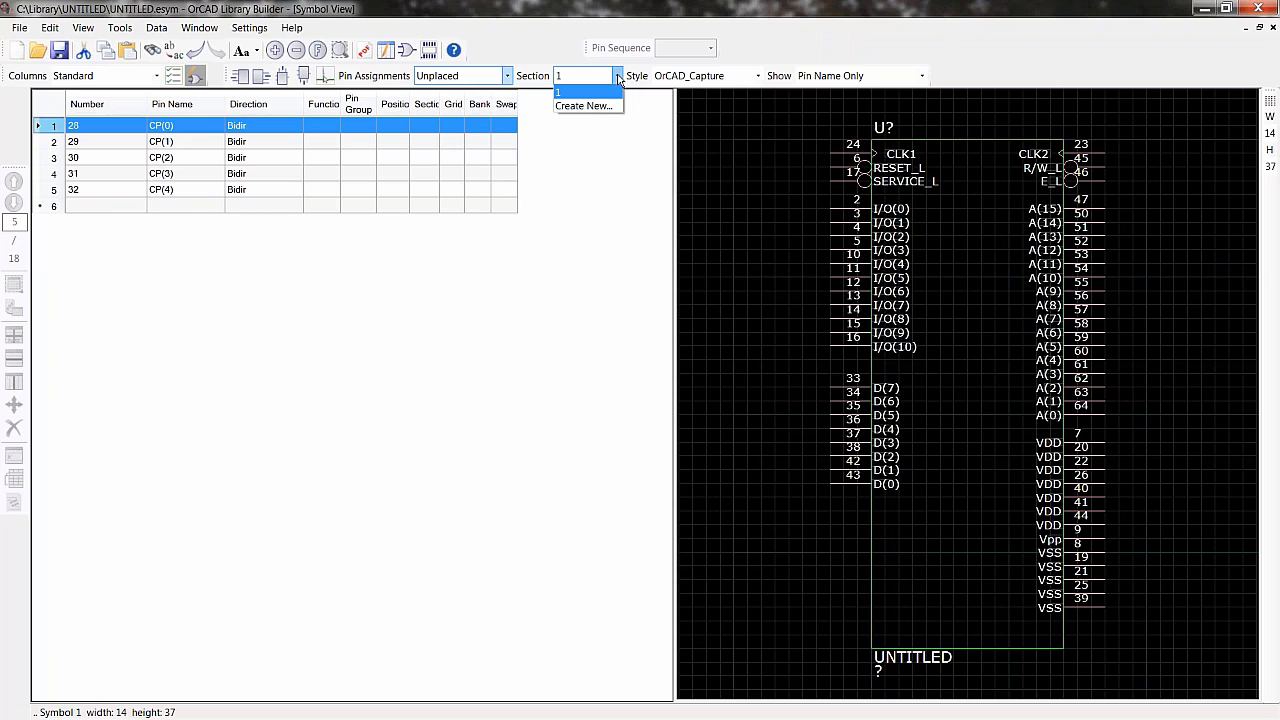
click(590, 106)
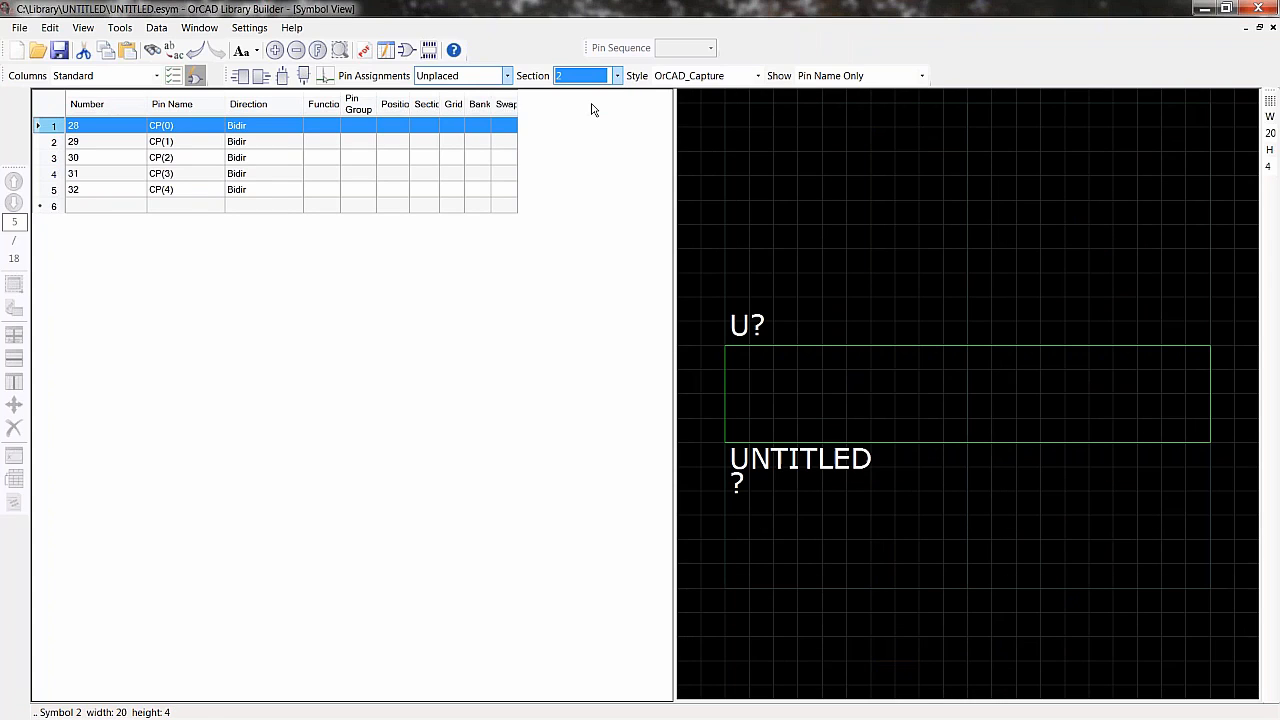
drag(118, 128, 122, 190)
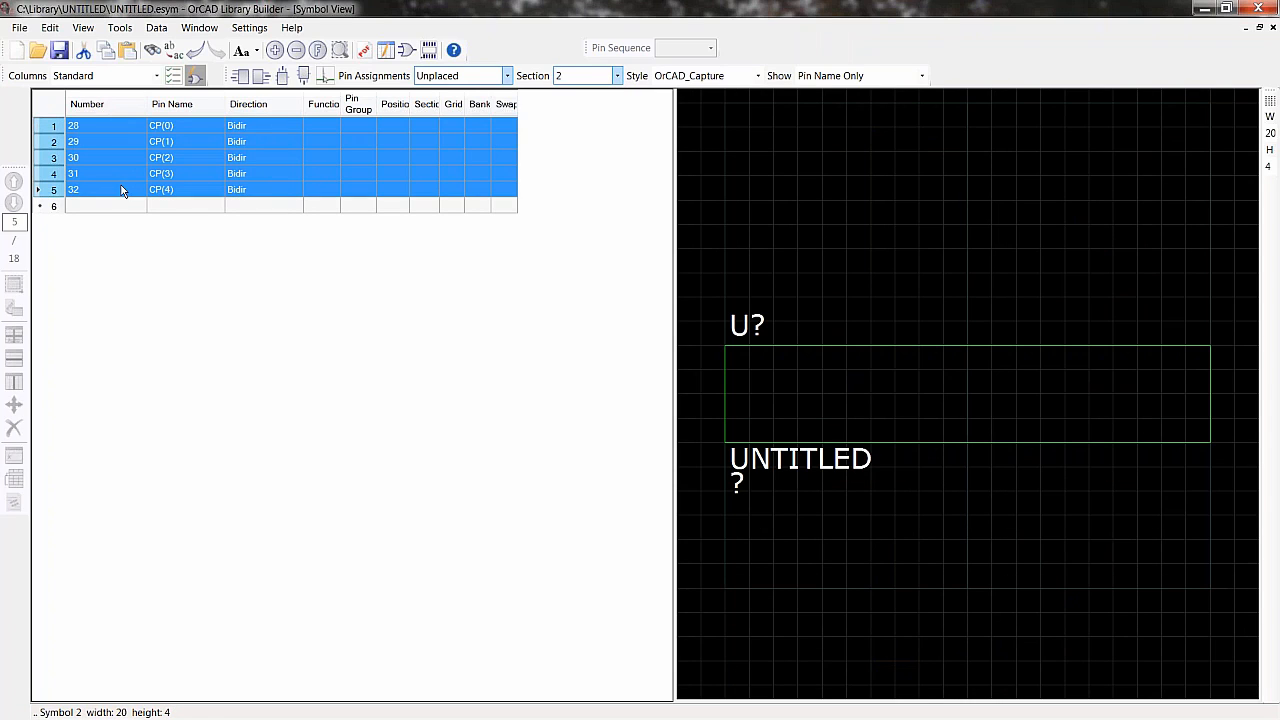
click(238, 76)
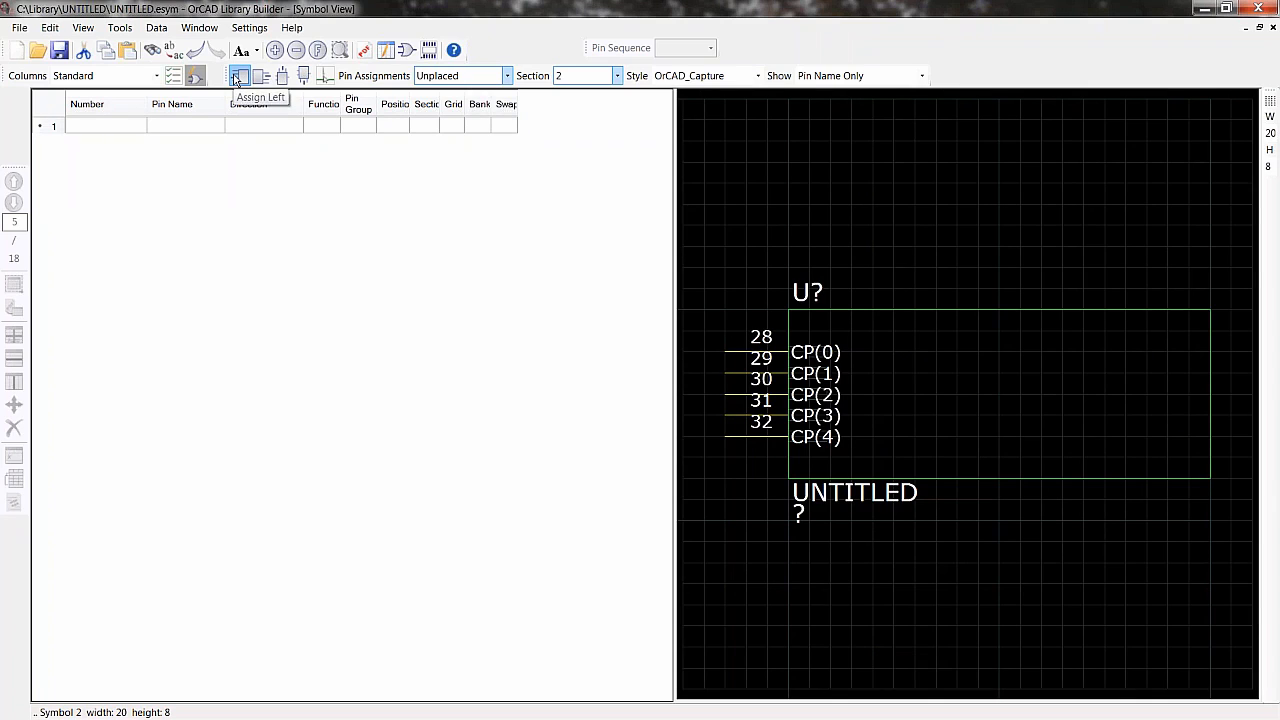
- Set section 2's body width to 12
click(1270, 133)
text(12)
key(Return)
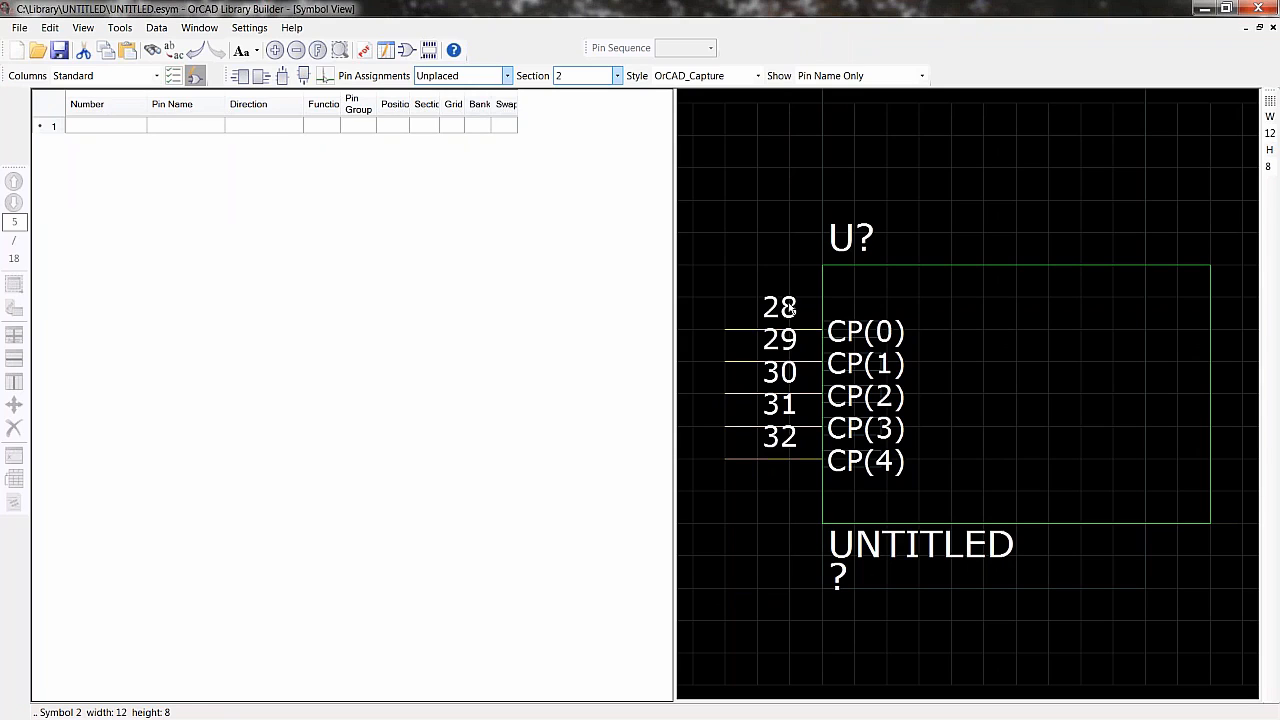
- Move the CP(0) to CP(4) pins from section 2 back to the left edge of section 1
right_click(741, 293)
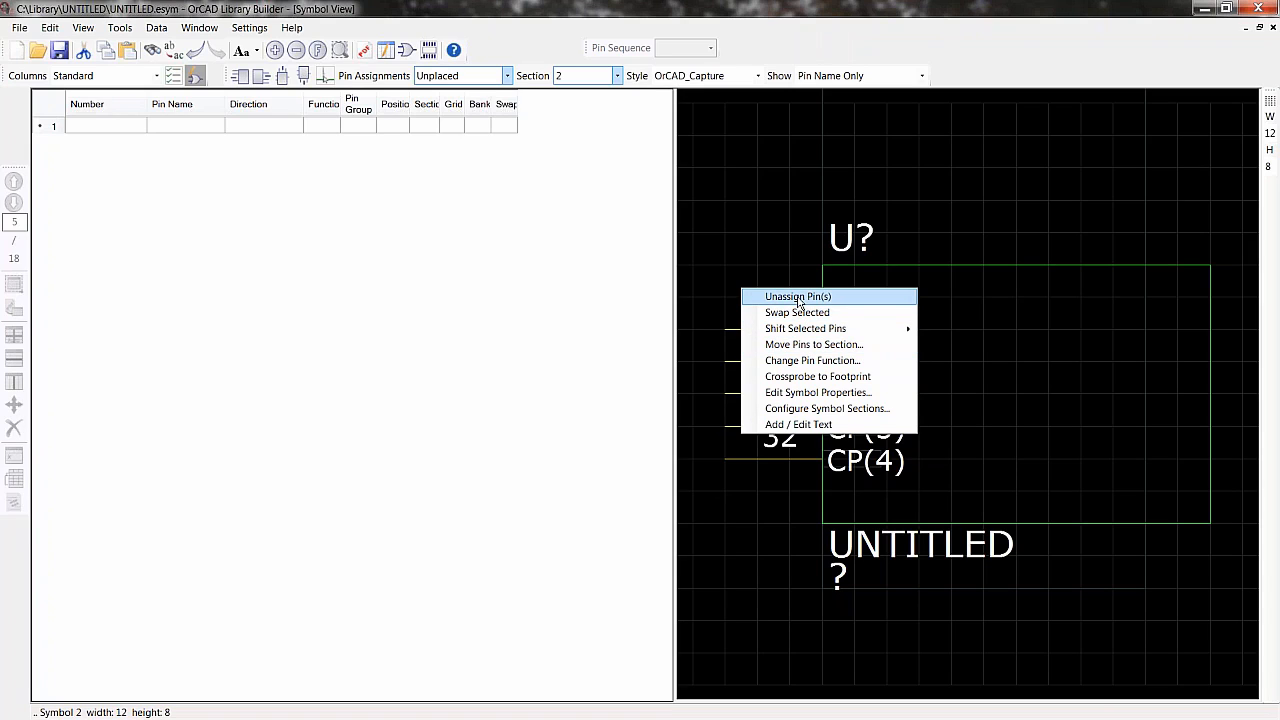
click(799, 297)
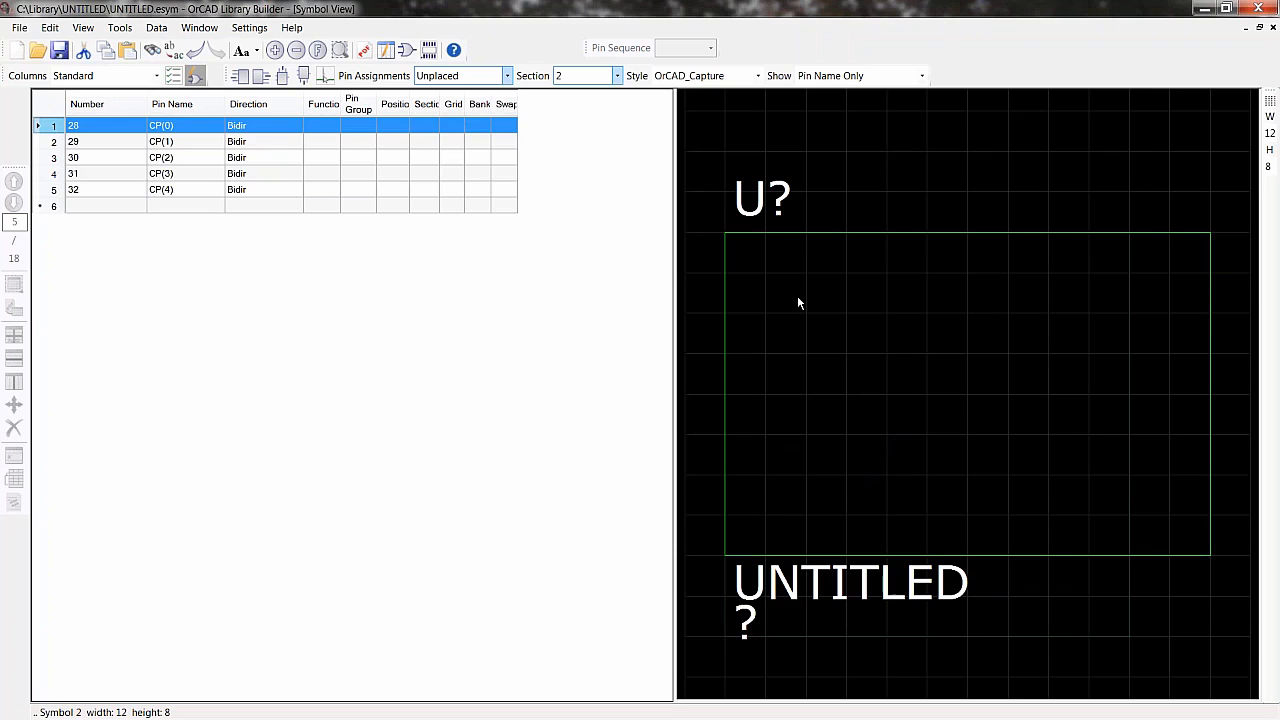
click(619, 76)
click(597, 93)
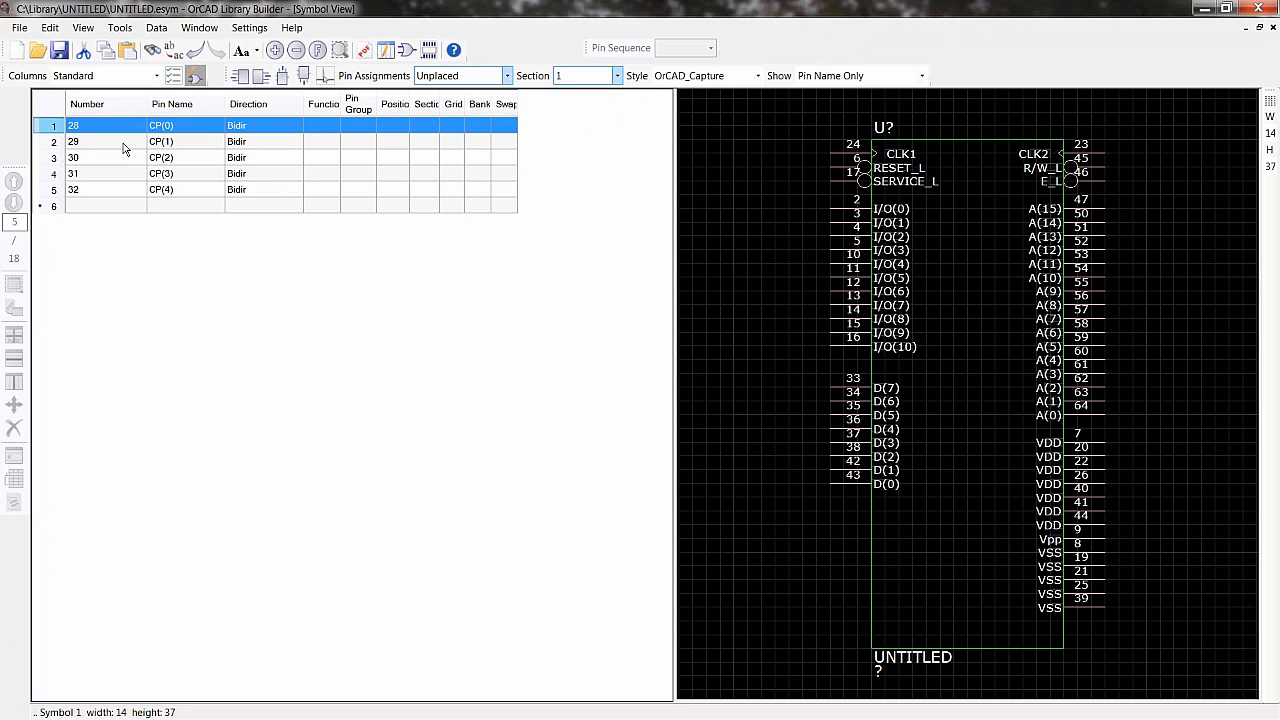
shift+click(129, 187)
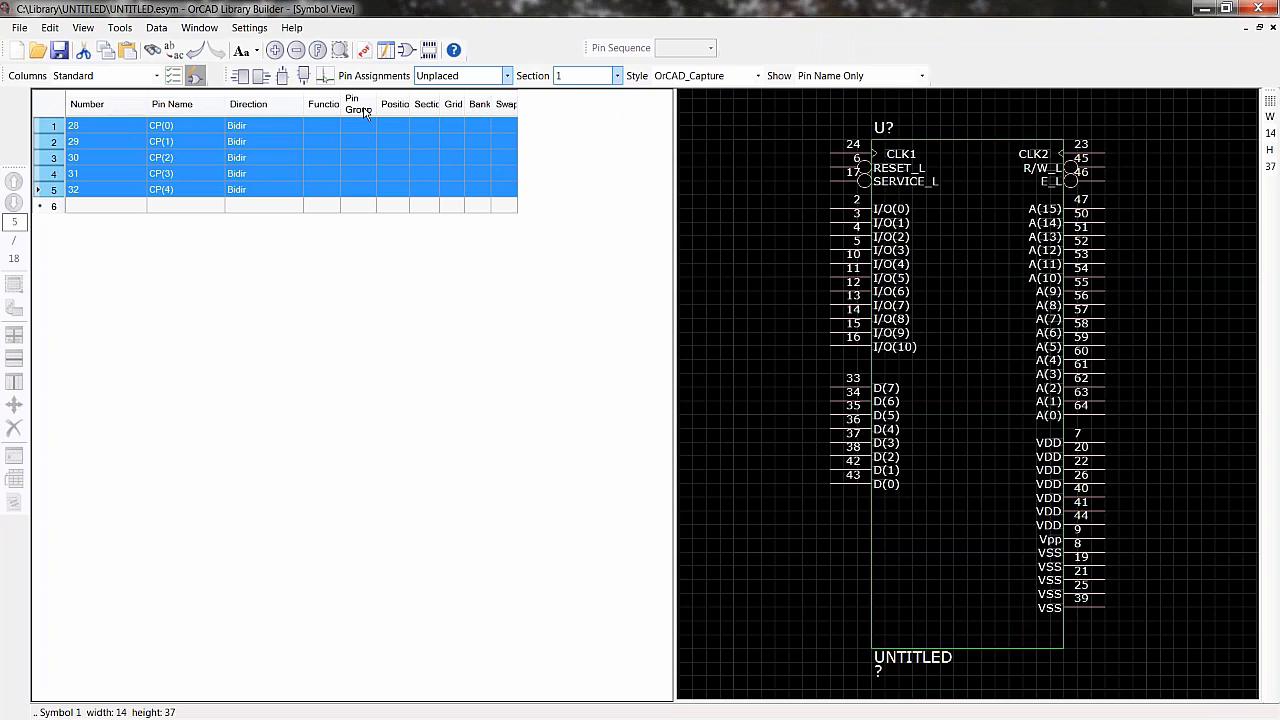
click(326, 77)
click(872, 566)
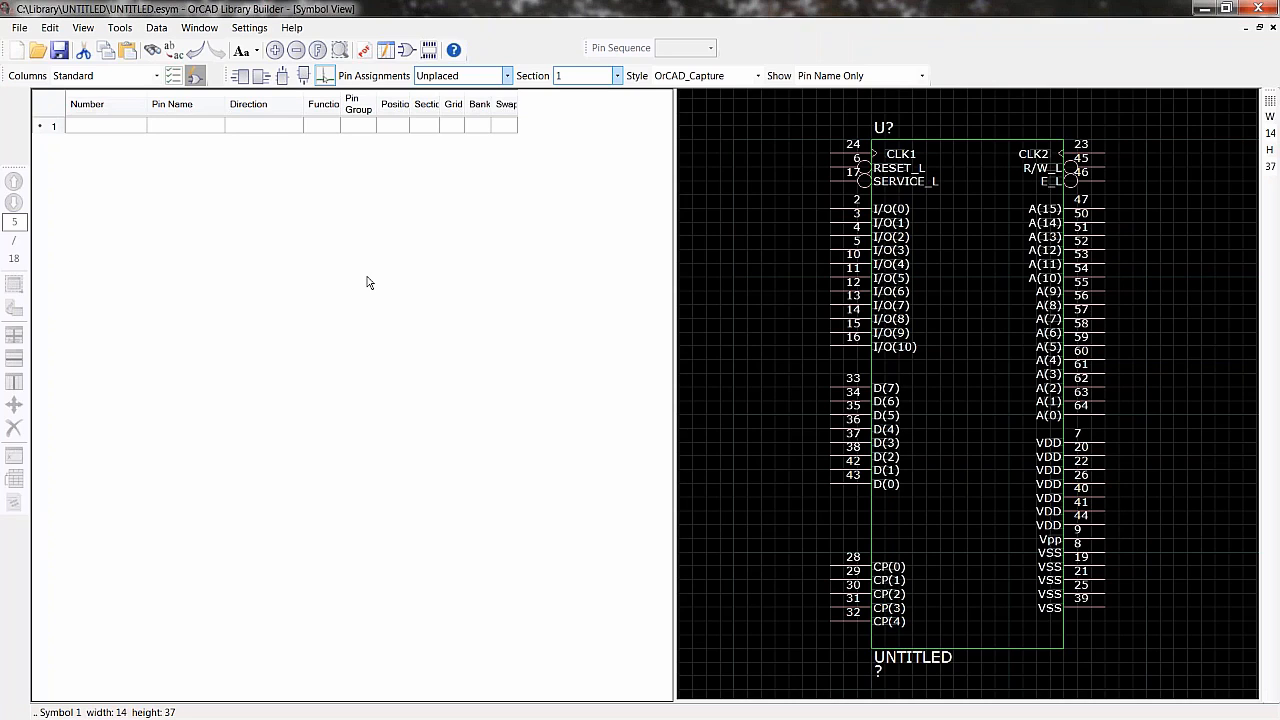
- Open the PDF datasheet view and page back to the first page of the CY7C53150 datasheet
click(363, 52)
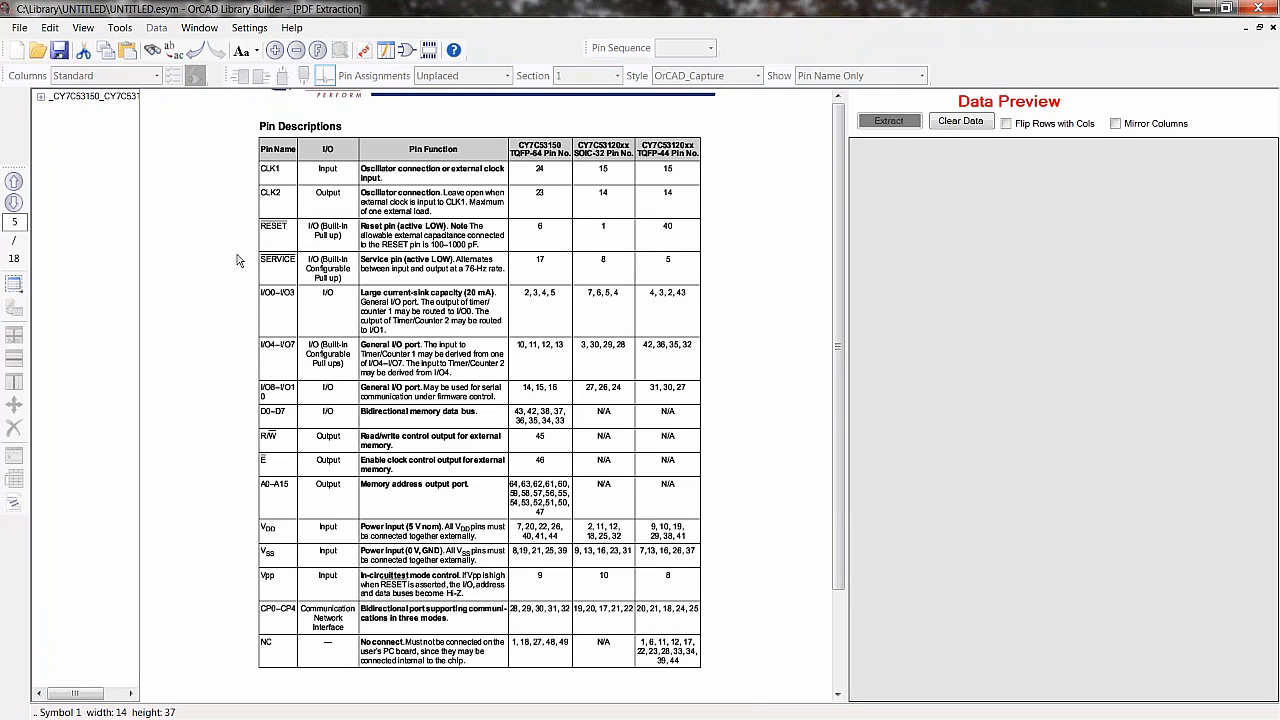
double_click(14, 182)
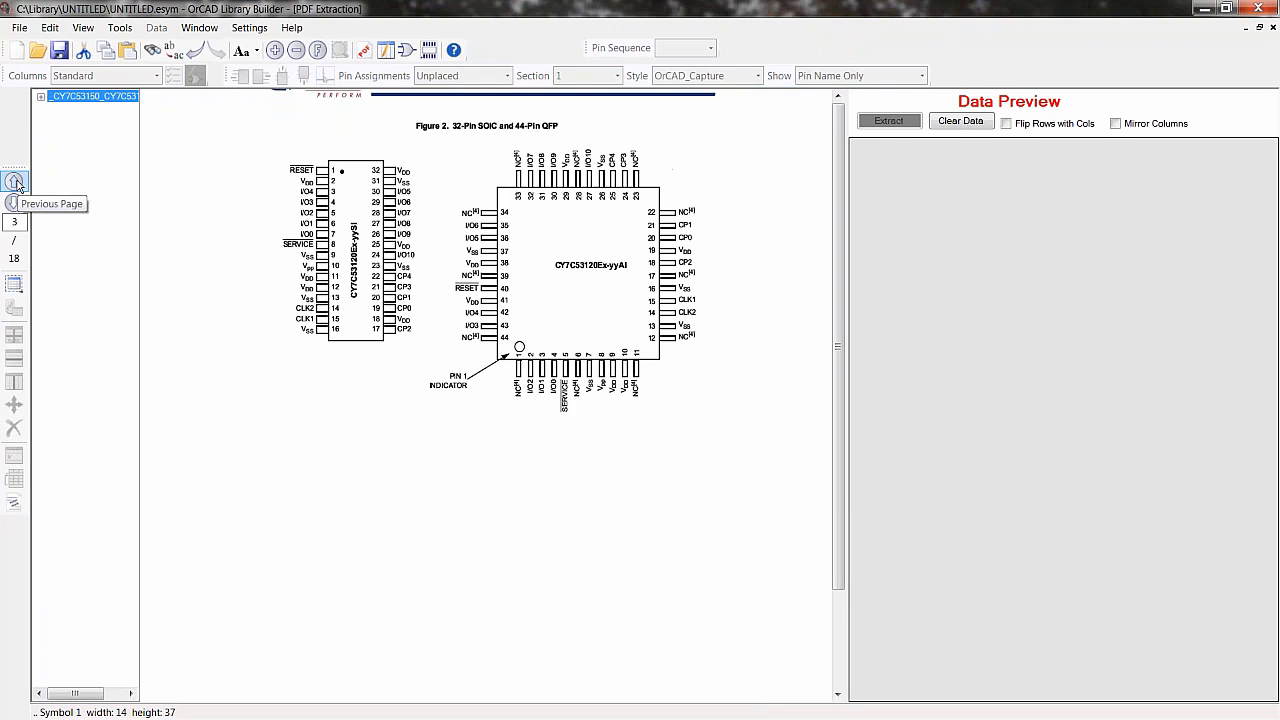
click(14, 182)
click(14, 182)
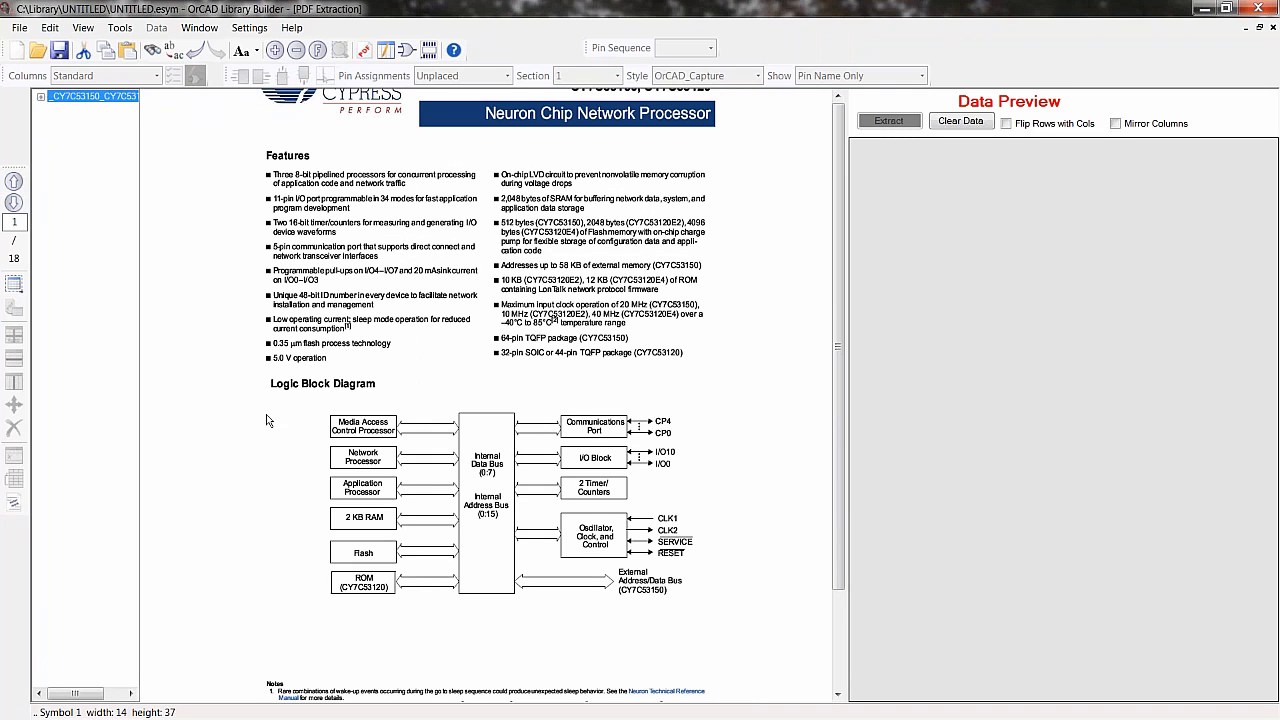
click(302, 438)
ctrl+scroll(302, 434, up, 2)
scroll(302, 434, up, 3)
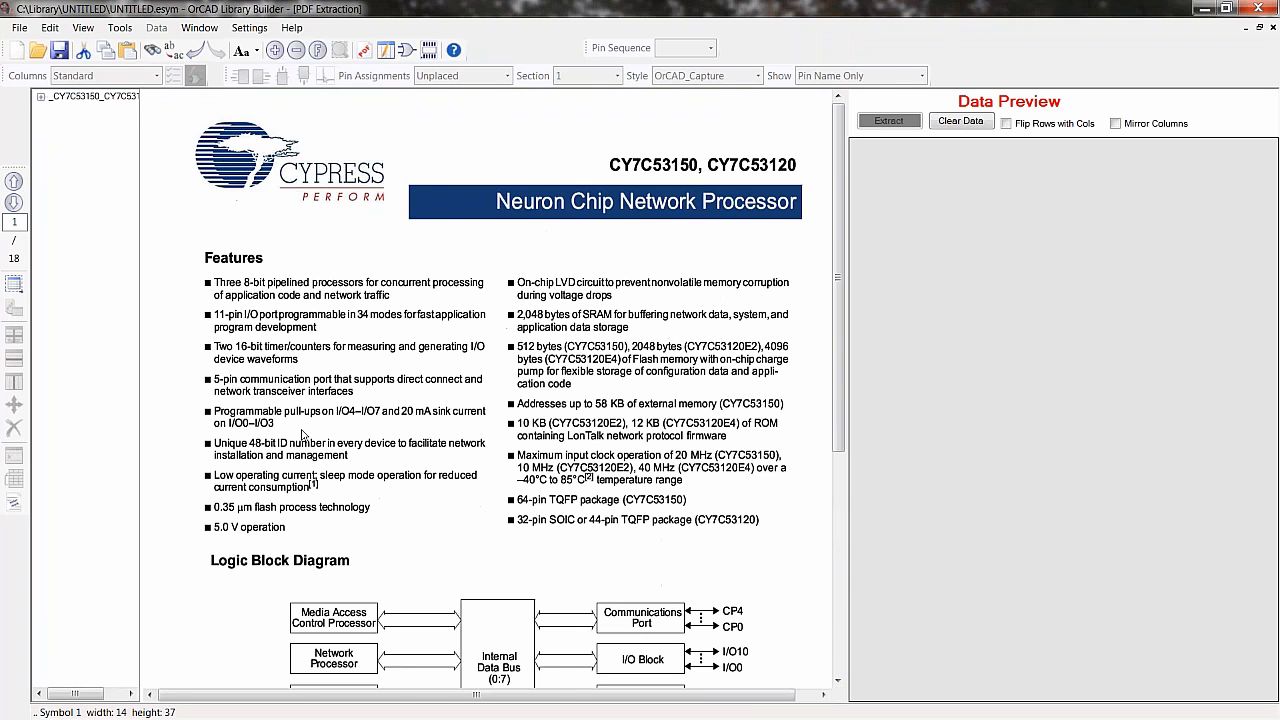
ctrl+scroll(302, 434, up, 1)
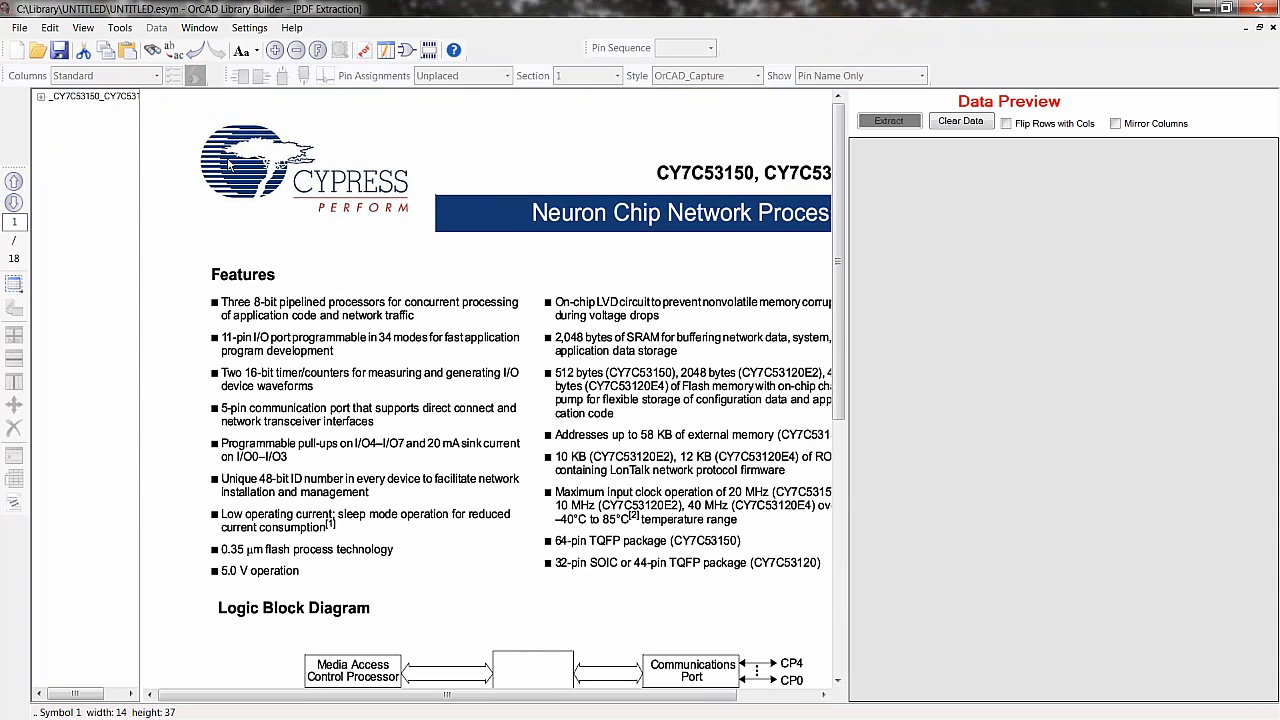
- Return to Symbol View and save the symbol as a new project named CY7C53150 in C:\Library
click(127, 115)
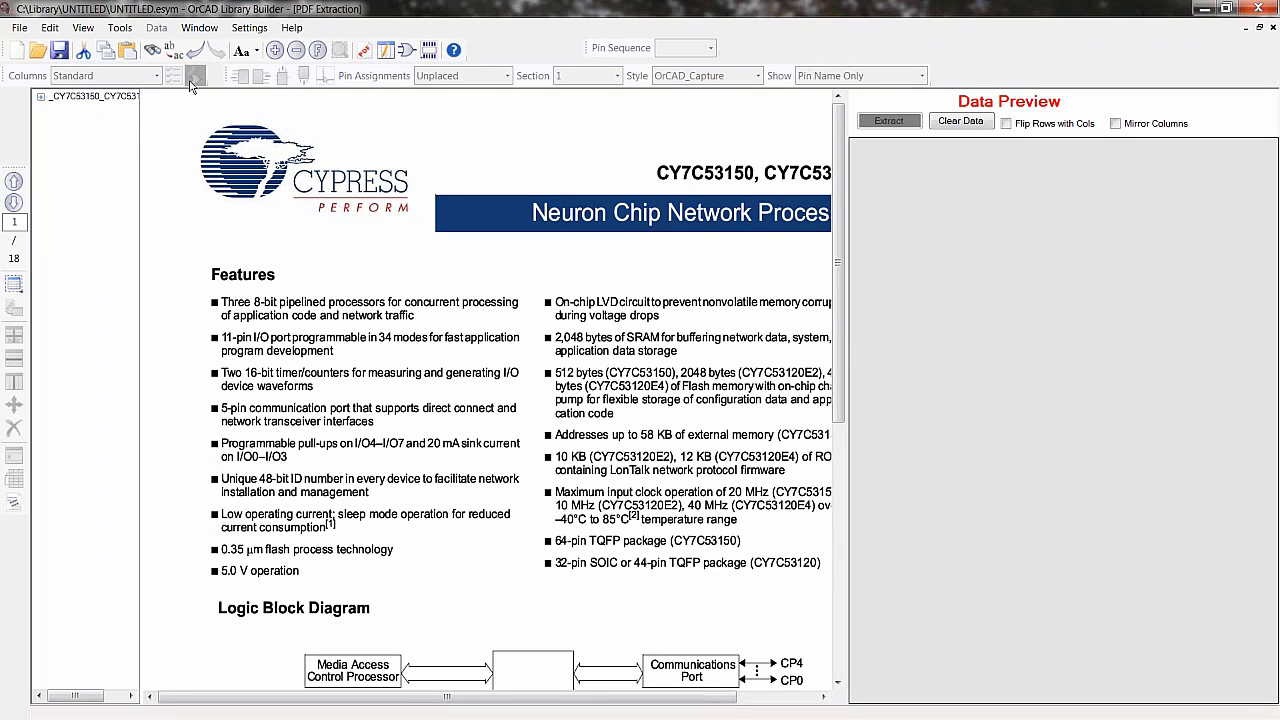
click(402, 50)
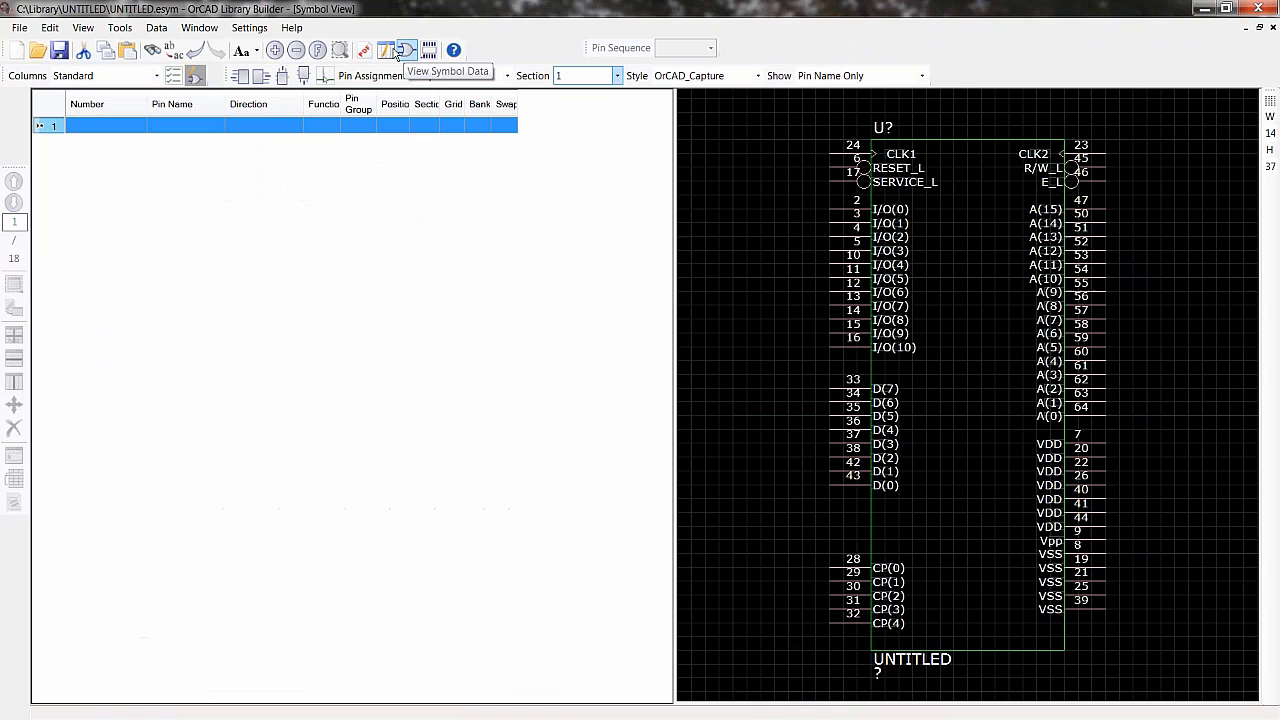
click(19, 27)
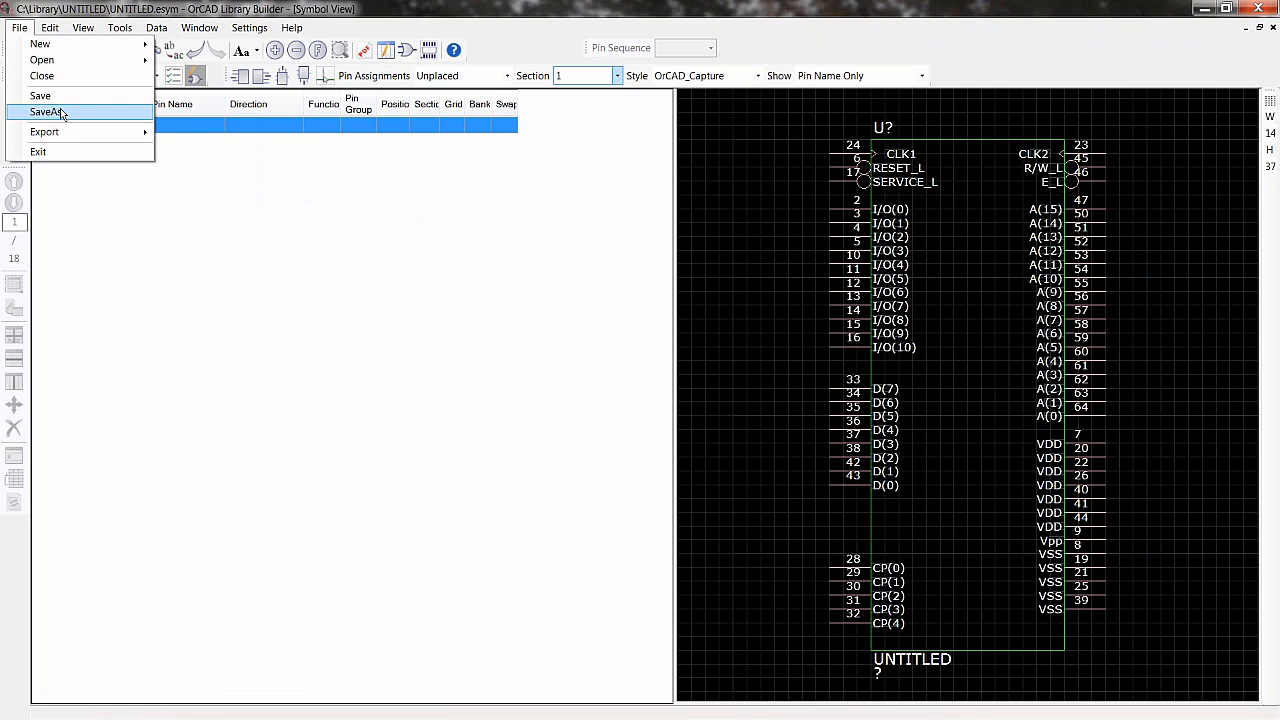
click(61, 115)
text(CY7C53150.)
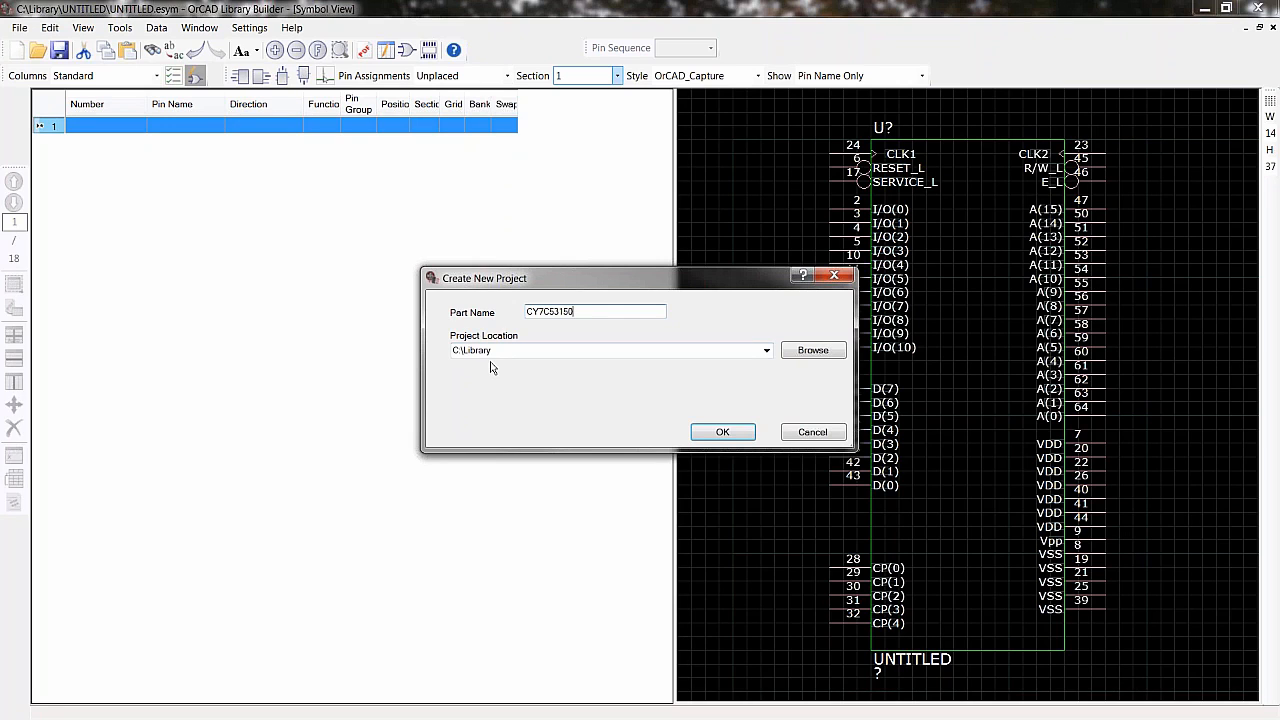
click(724, 431)
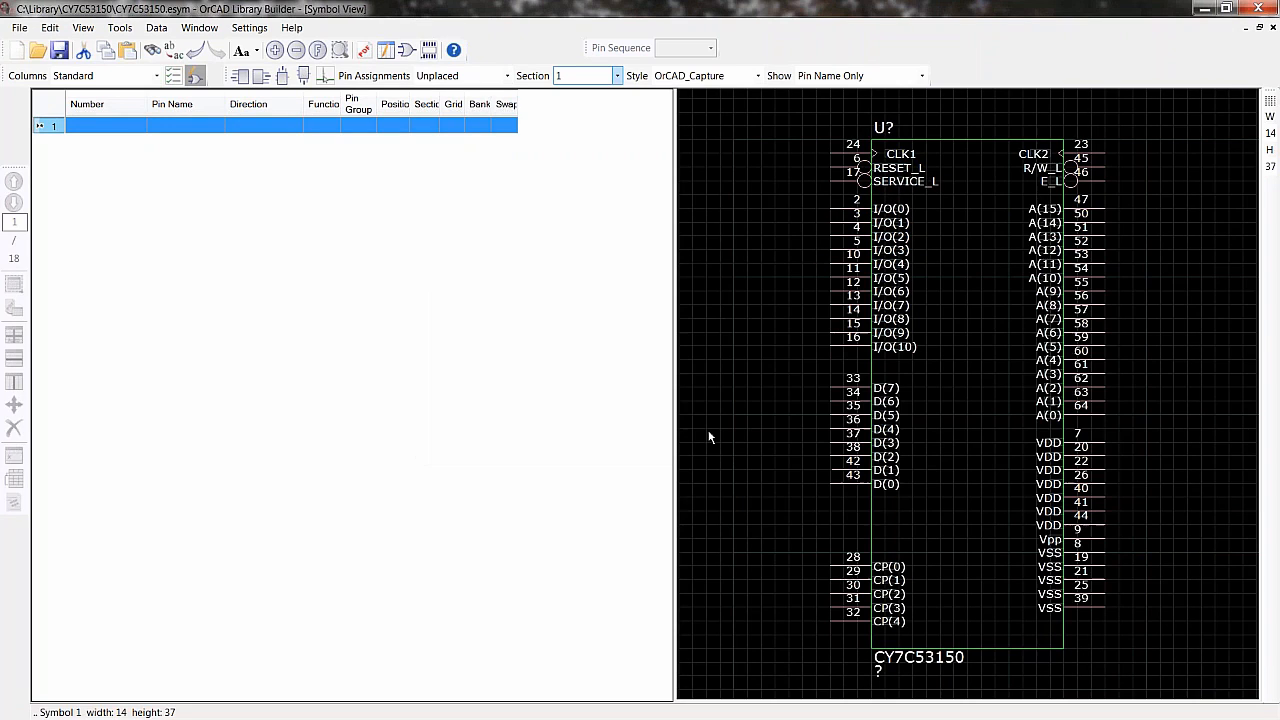
- Browse the C:\Library folder in the file explorer to inspect the CY7C53150 project folder and its files
drag(0, 133, 358, 90)
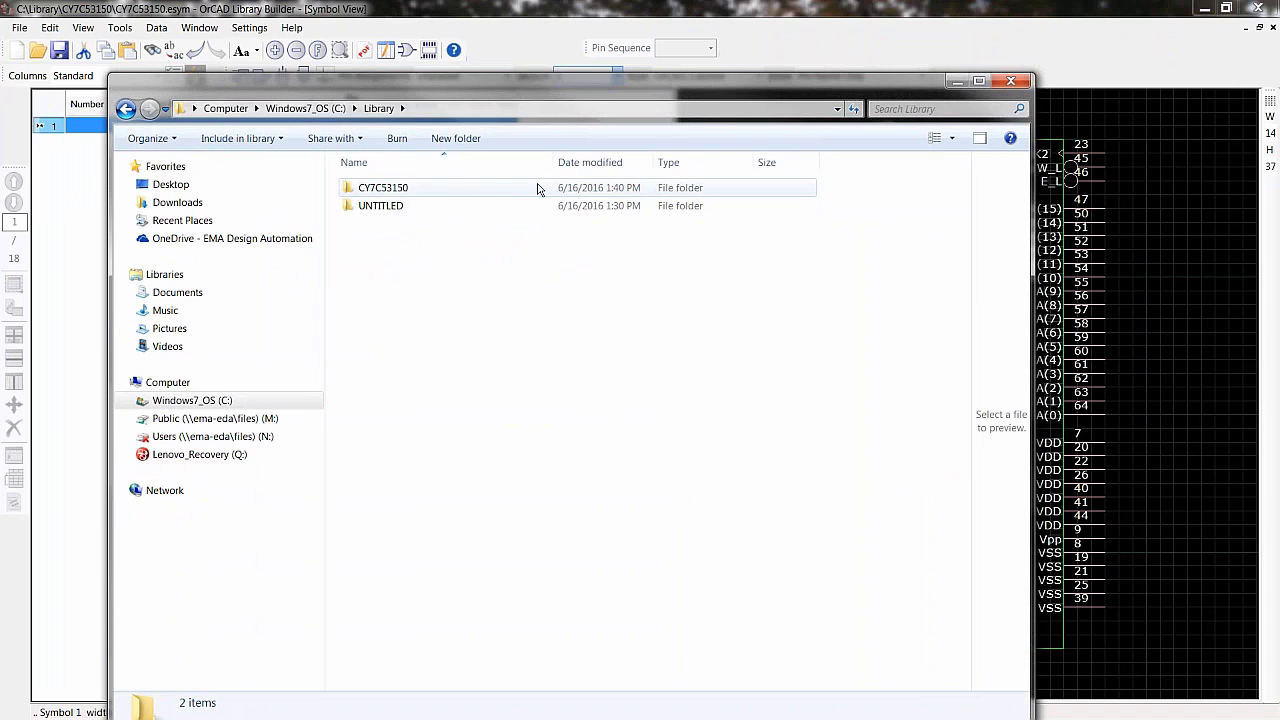
double_click(389, 196)
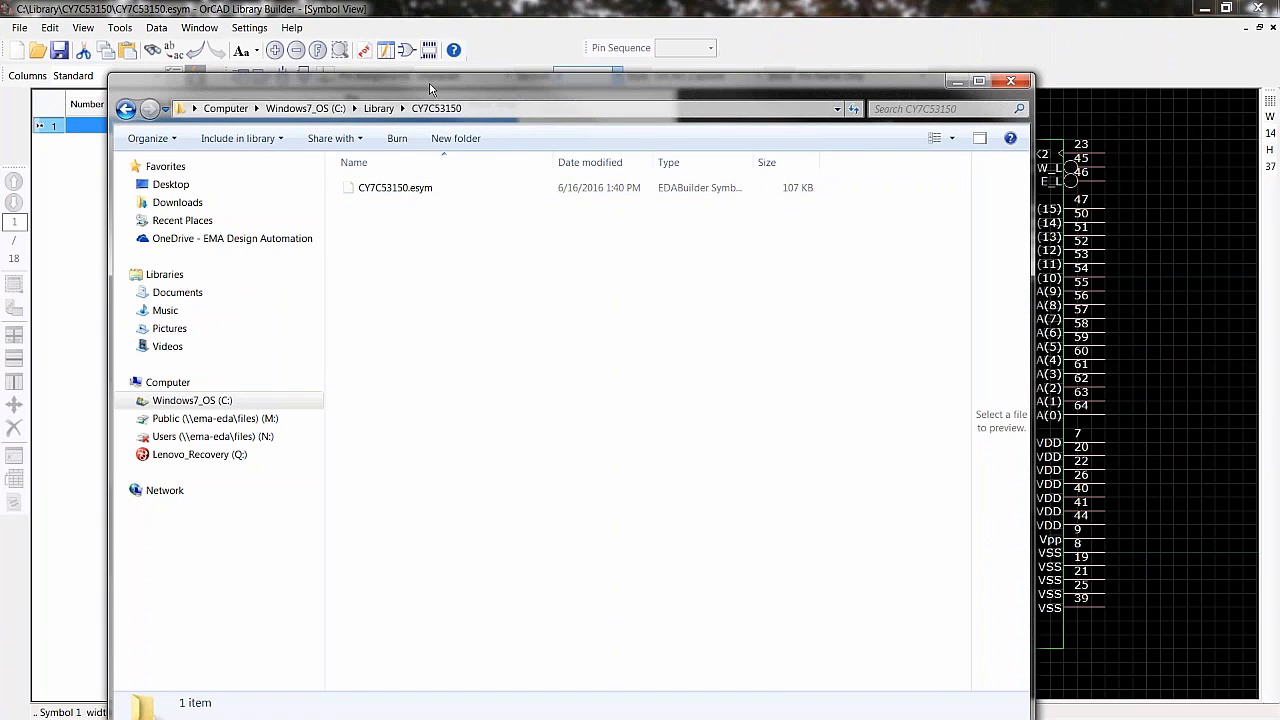
drag(396, 84, 296, 48)
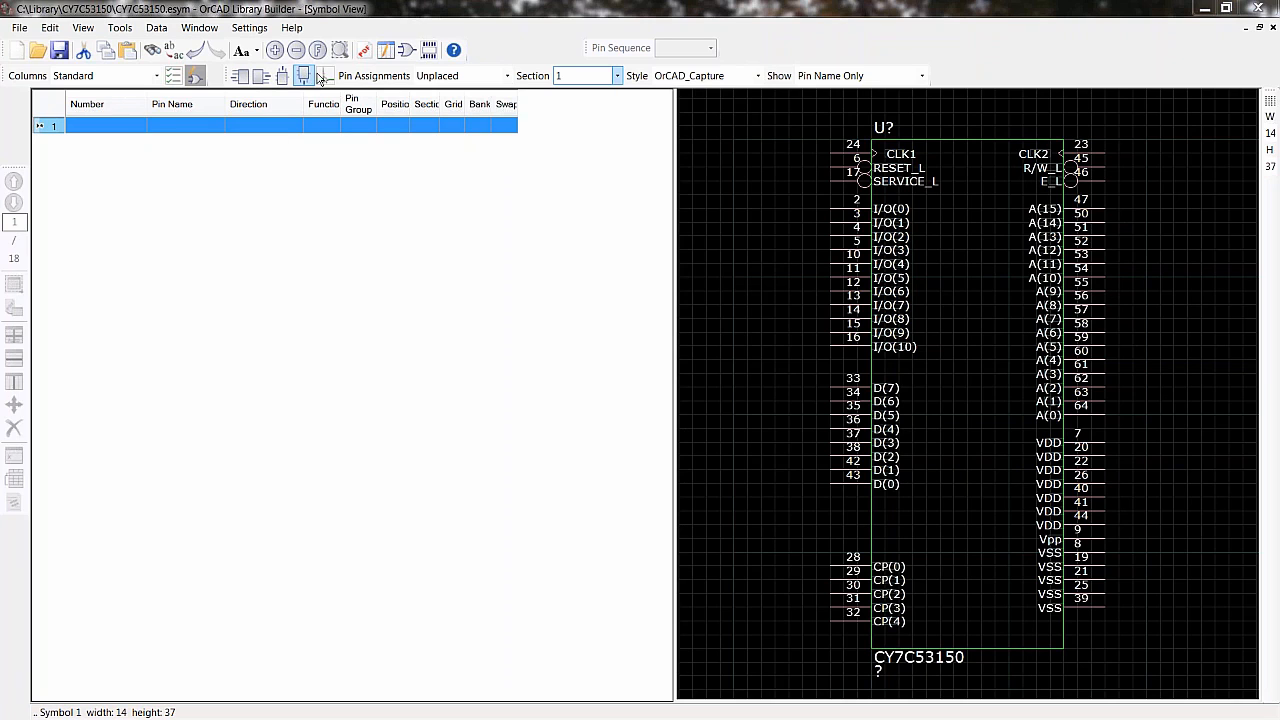
- Switch to the PDF datasheet view and page forward to the Pin Descriptions table
click(364, 50)
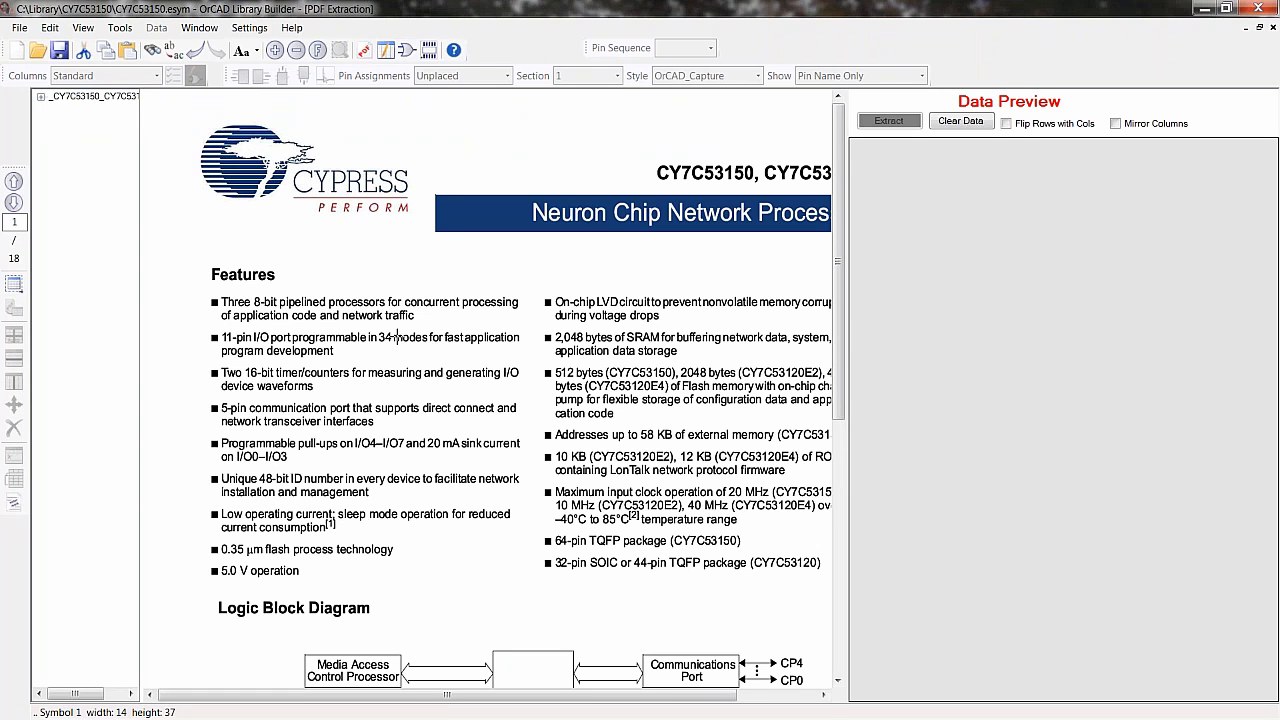
ctrl+scroll(396, 337, down, 4)
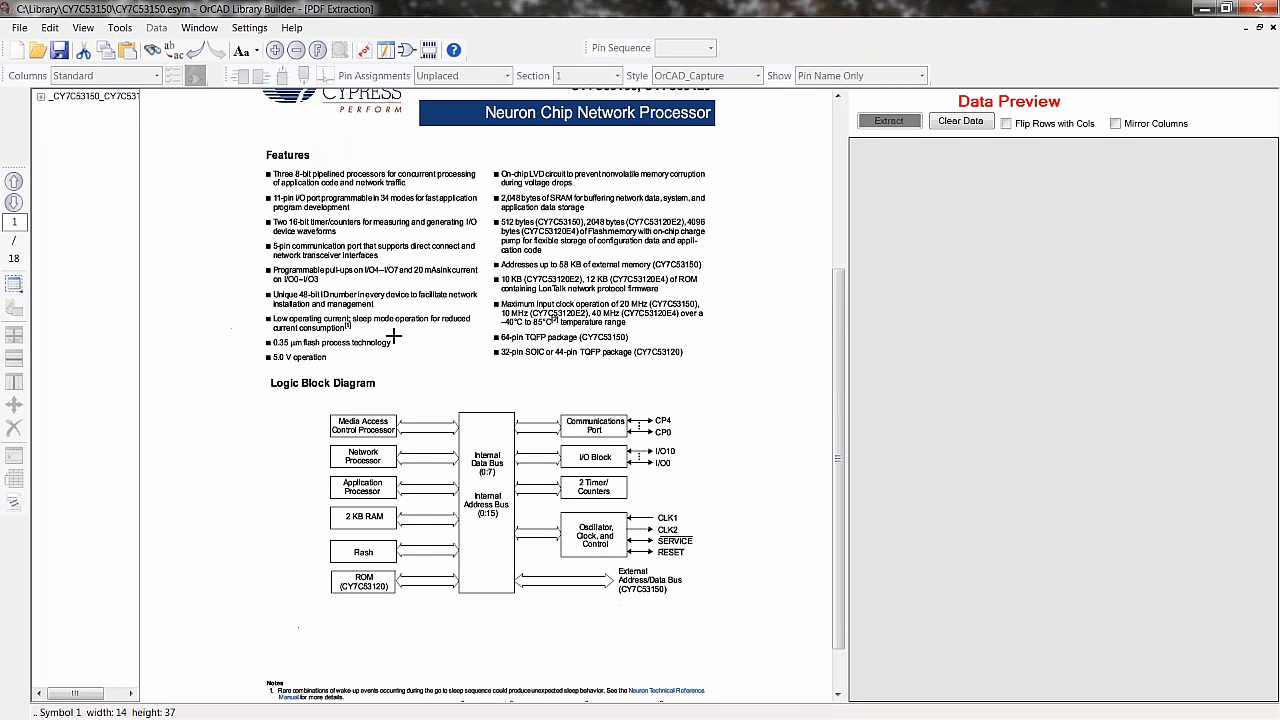
click(14, 202)
click(14, 202)
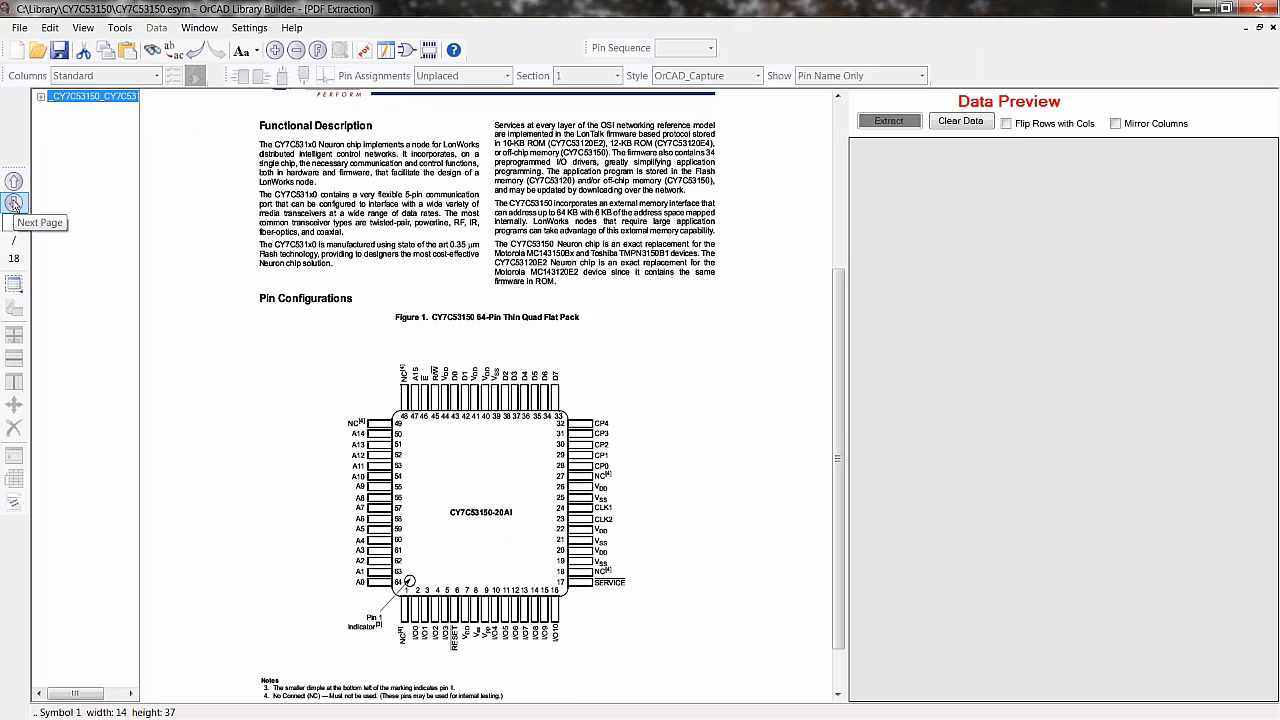
click(14, 202)
click(14, 202)
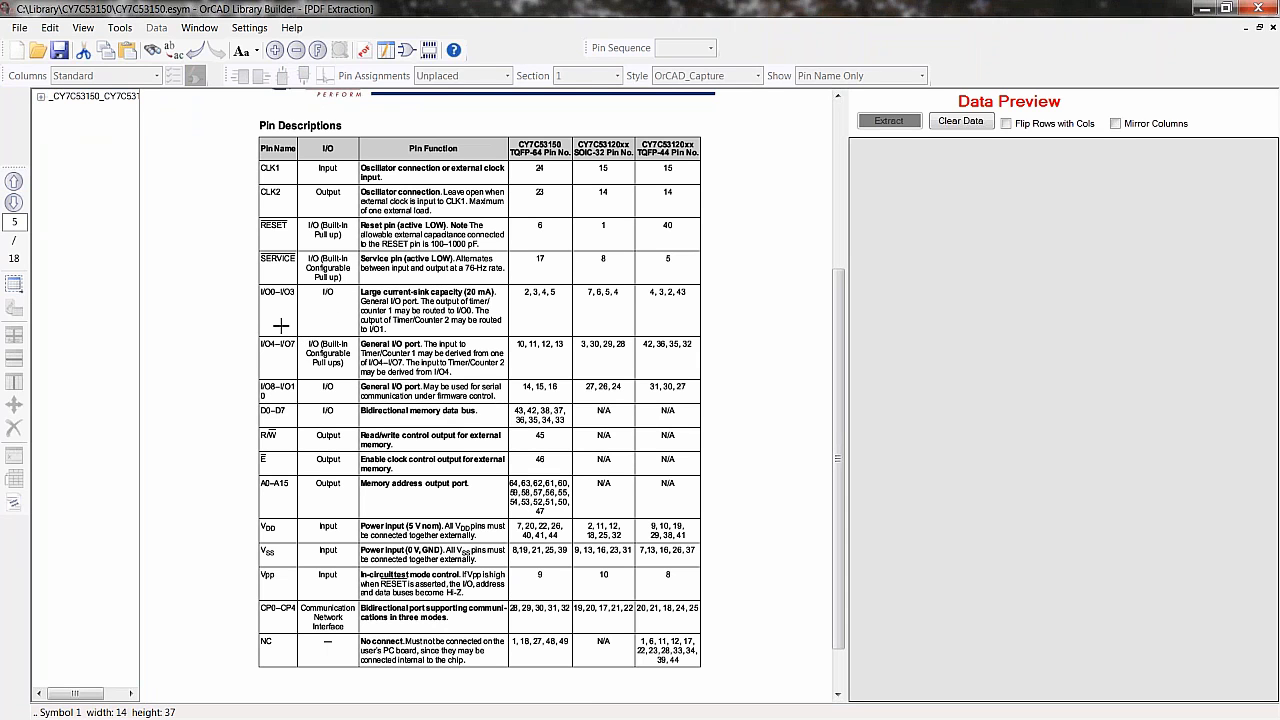
- Expand the datasheet bookmarks and go to the 64-pin Thin Plastic Quad Flat Pack package diagram
click(64, 97)
click(41, 97)
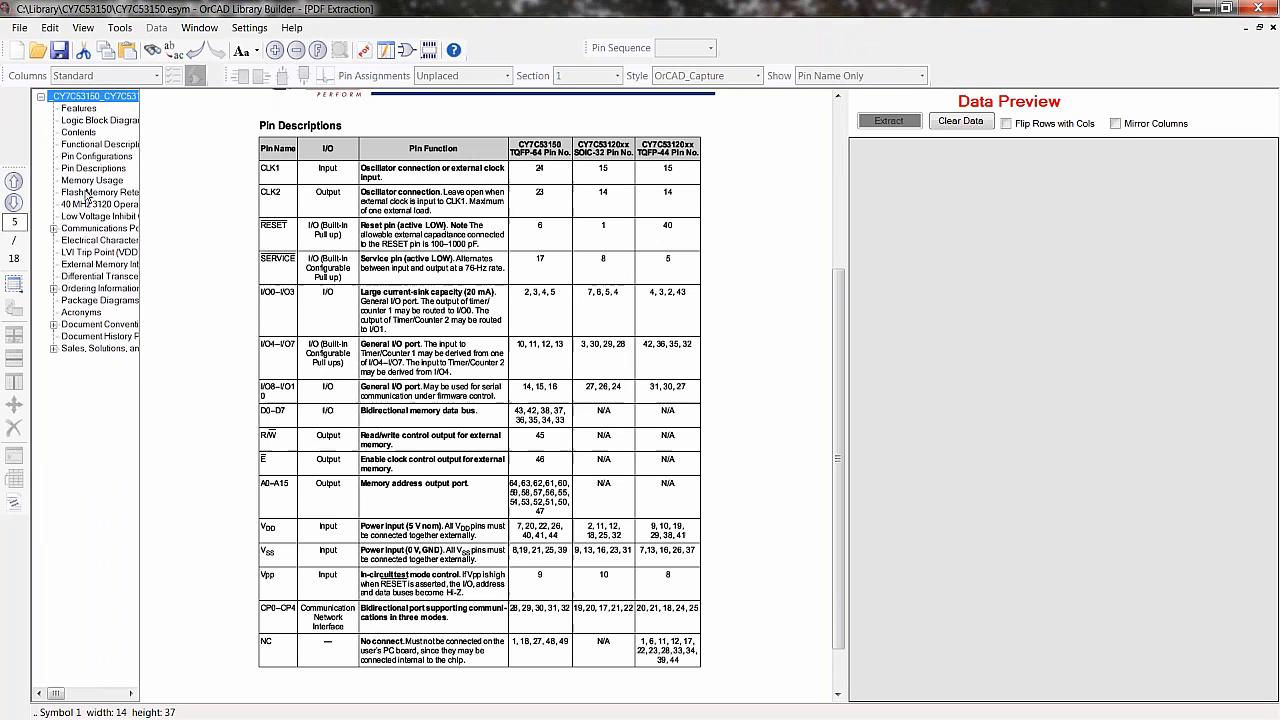
click(82, 301)
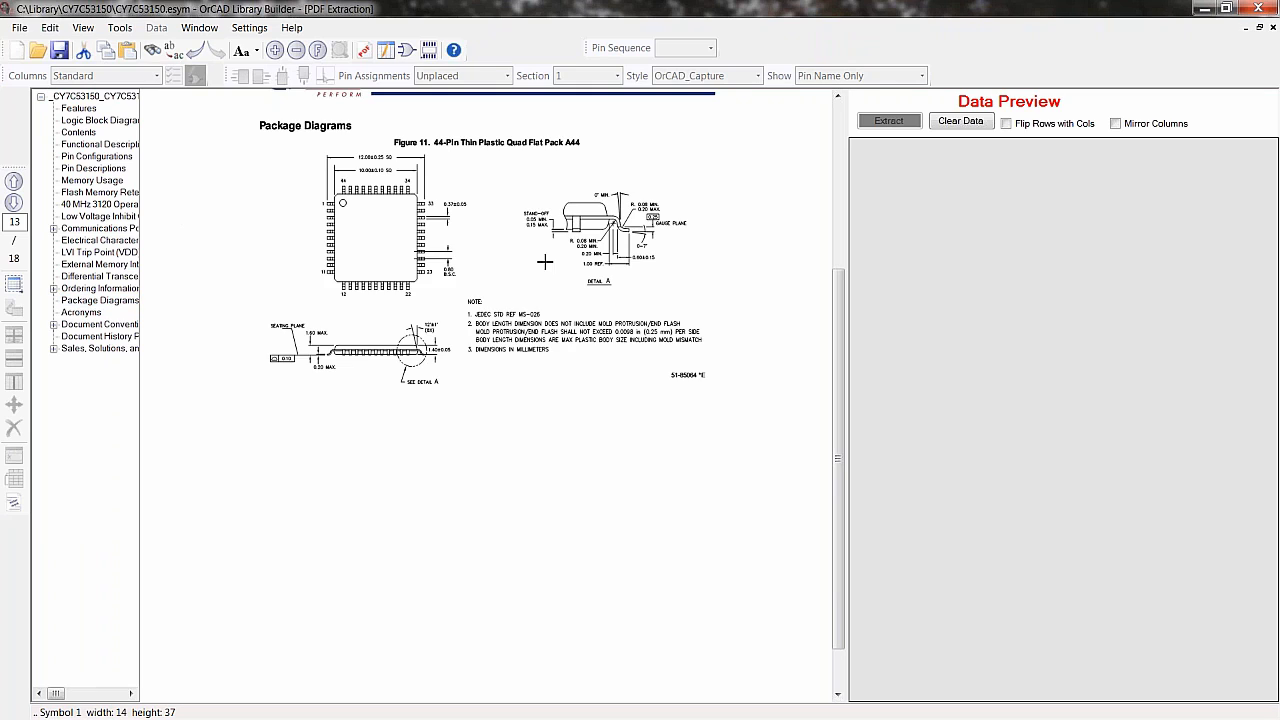
ctrl+scroll(518, 252, up, 2)
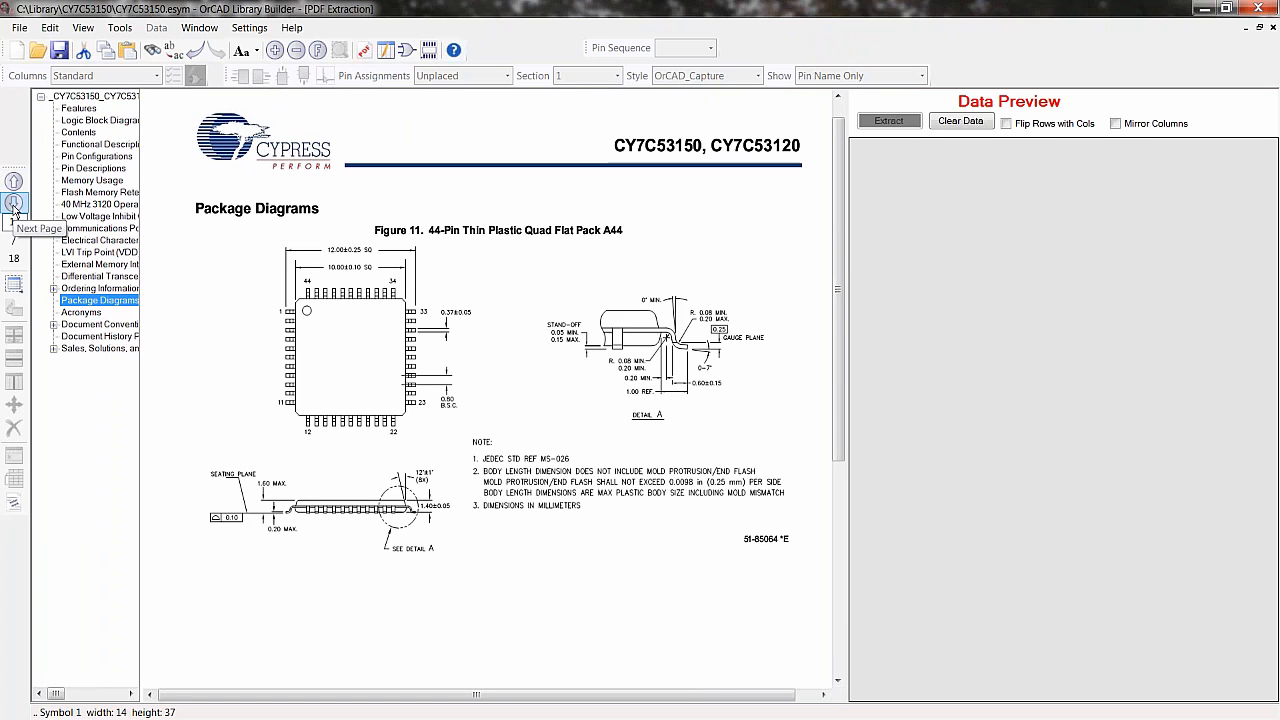
click(14, 203)
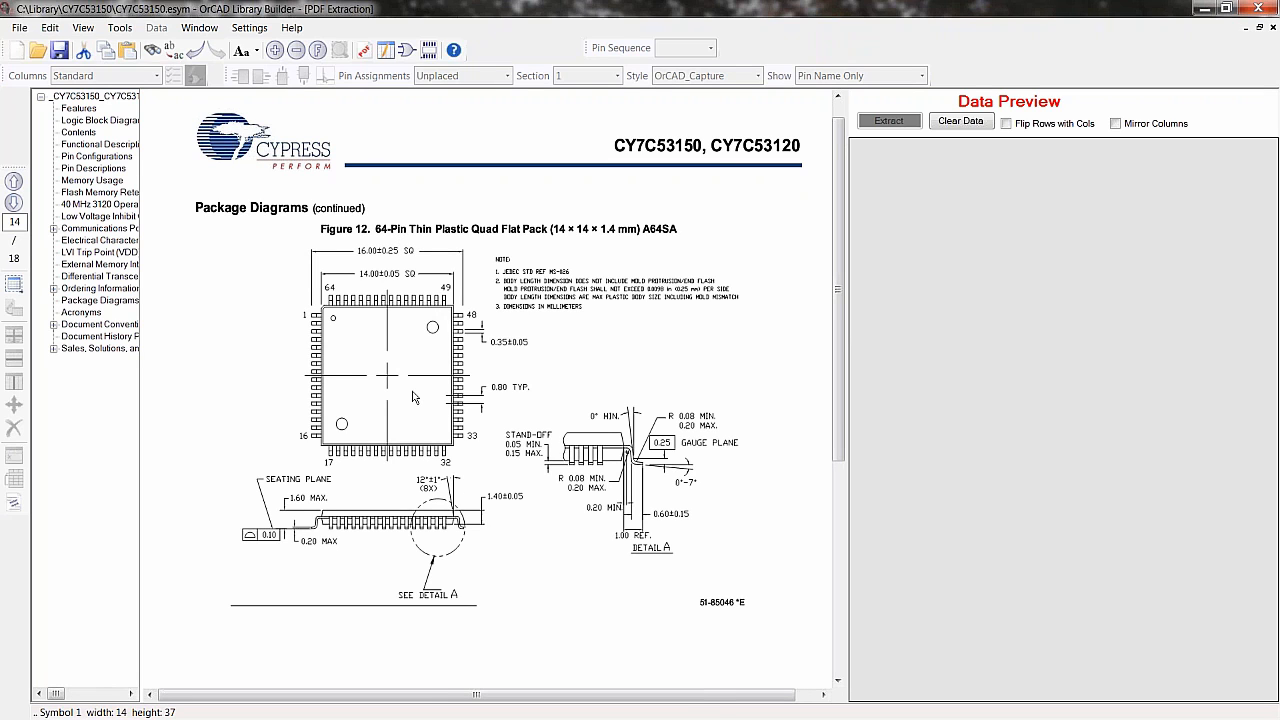
ctrl+scroll(415, 397, up, 3)
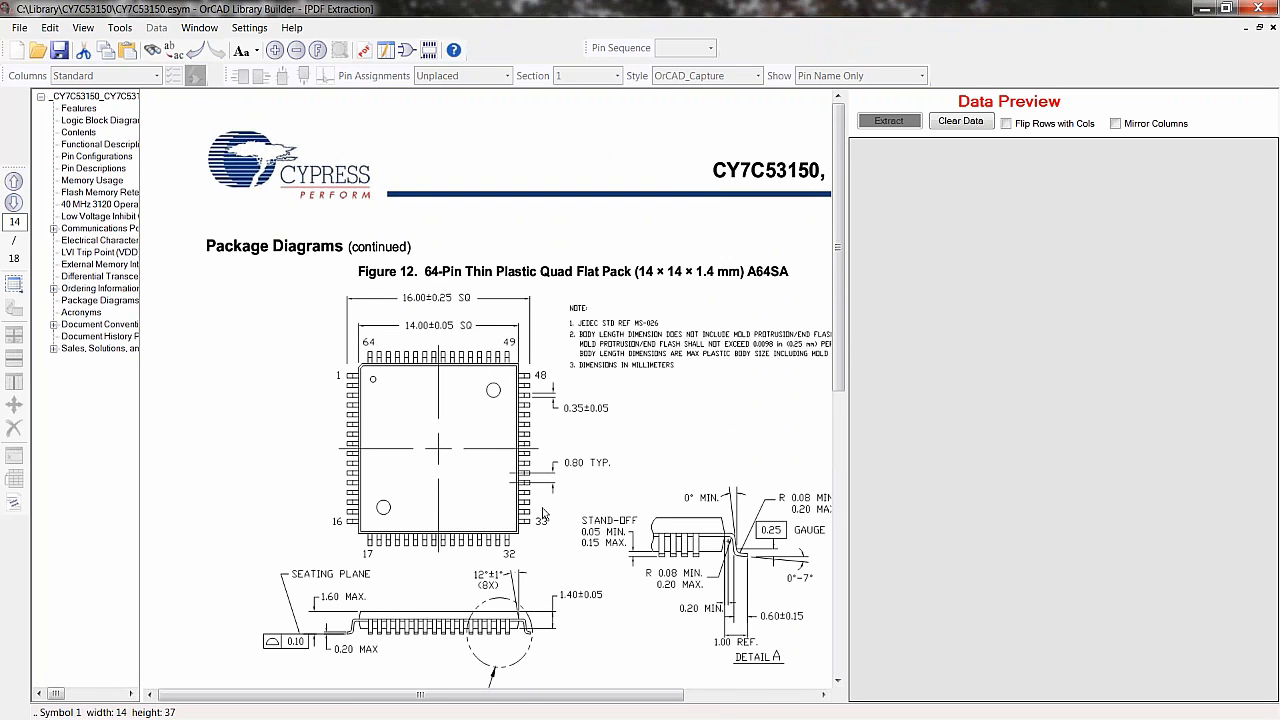
drag(541, 511, 483, 430)
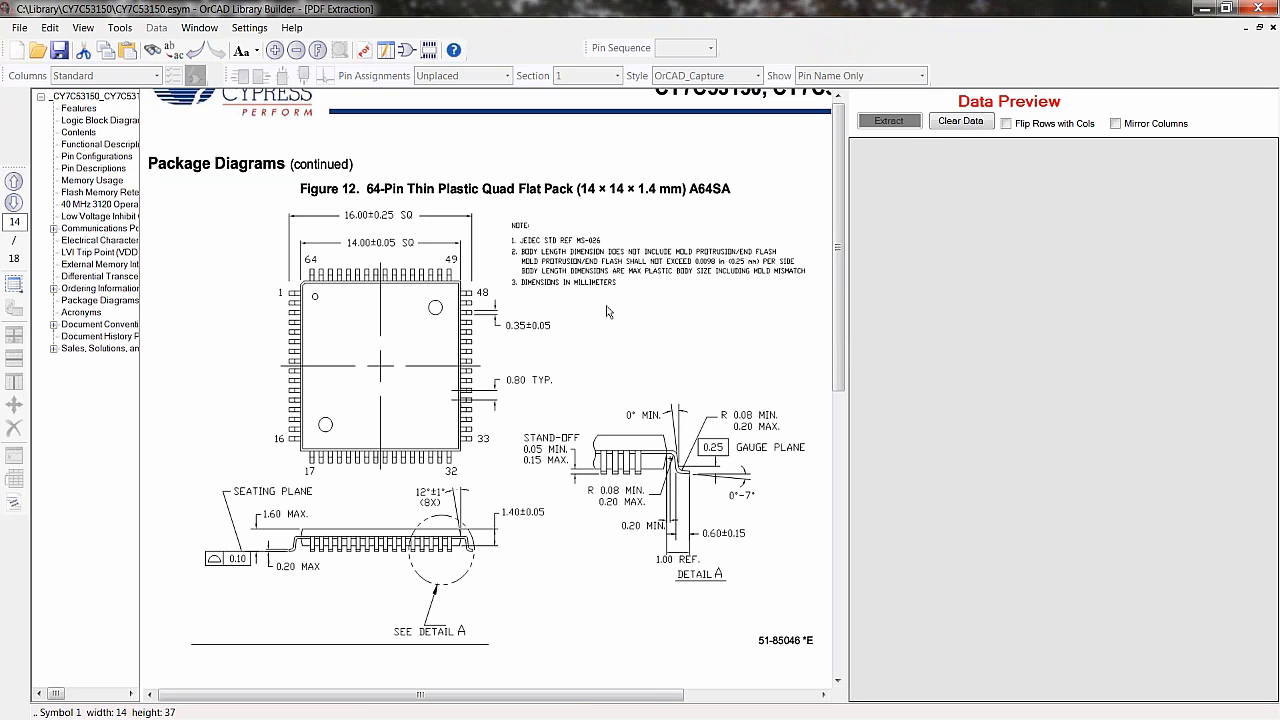
- Switch to Footprint View, start a new footprint and browse the connector types in the calculators
click(428, 52)
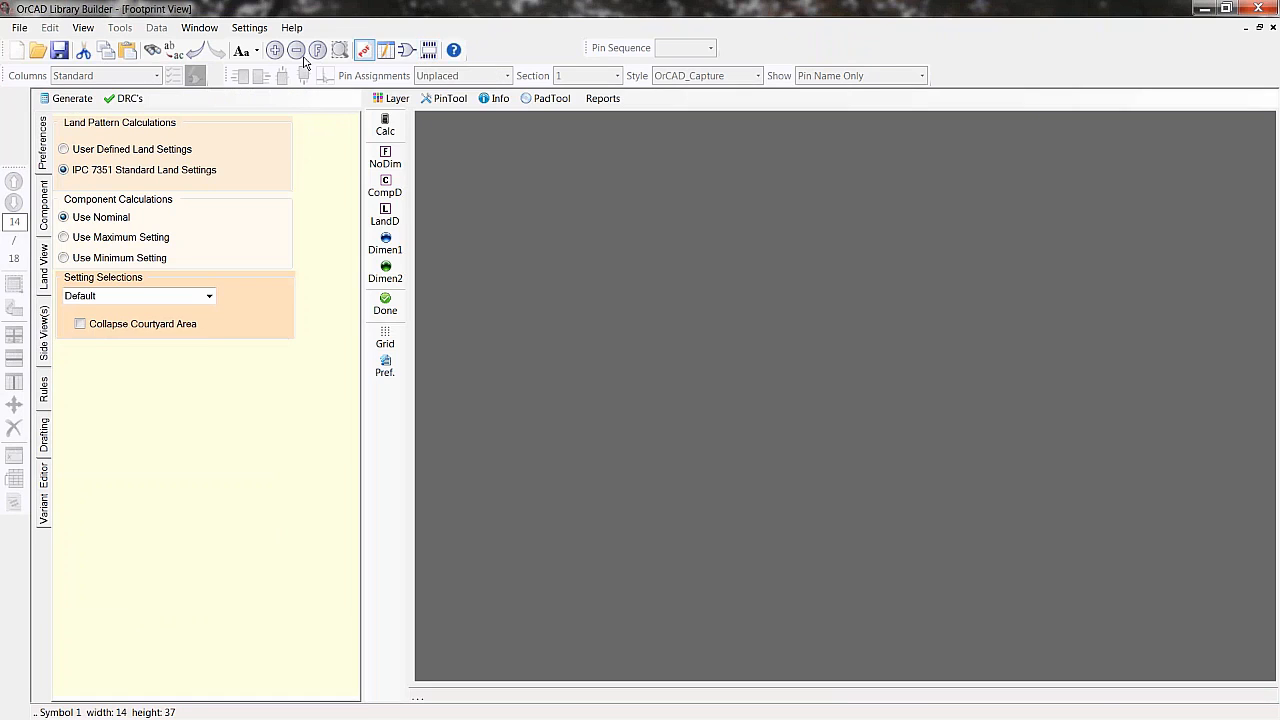
click(19, 27)
mouse_move(35, 44)
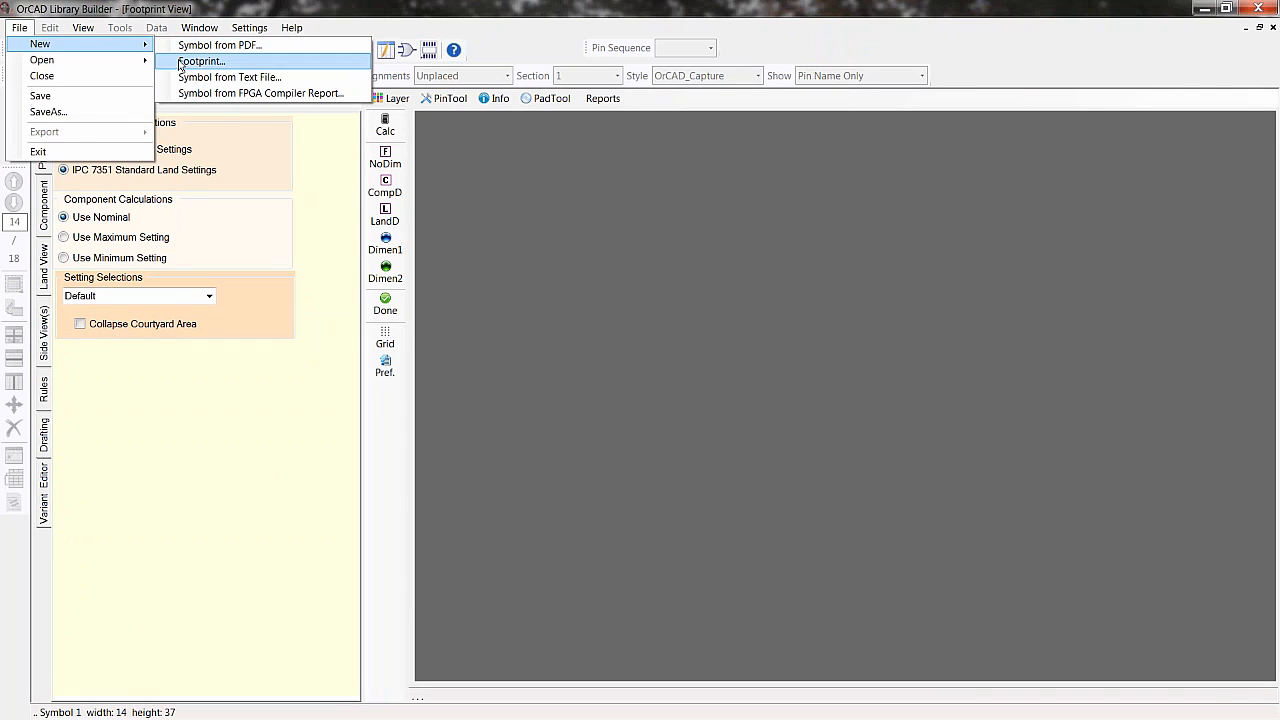
click(181, 62)
click(474, 186)
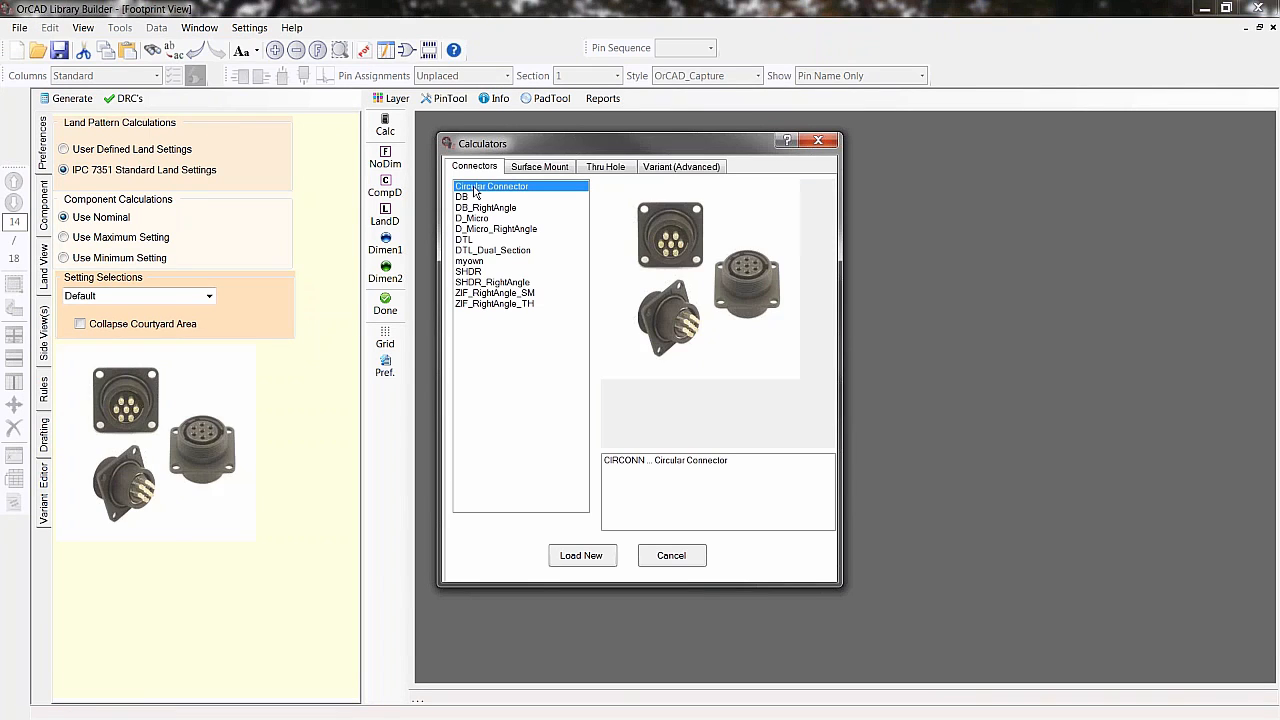
click(470, 197)
click(470, 207)
click(470, 228)
click(470, 239)
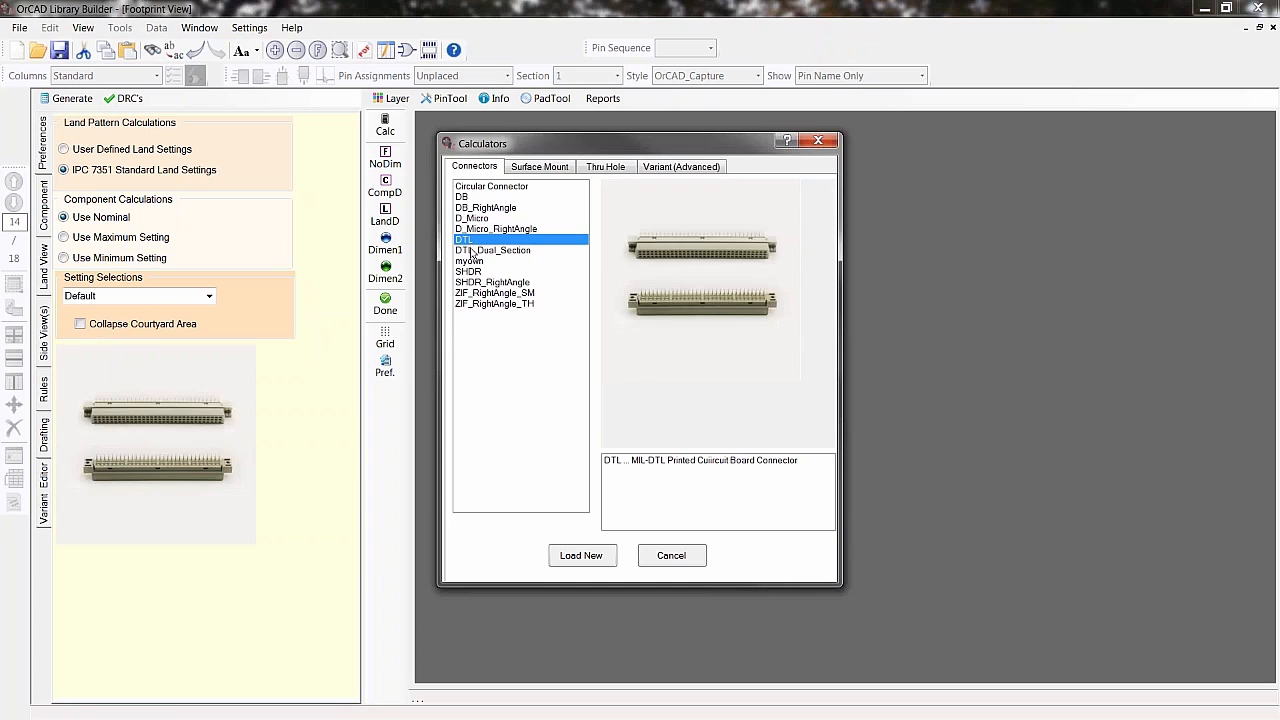
click(470, 250)
click(472, 271)
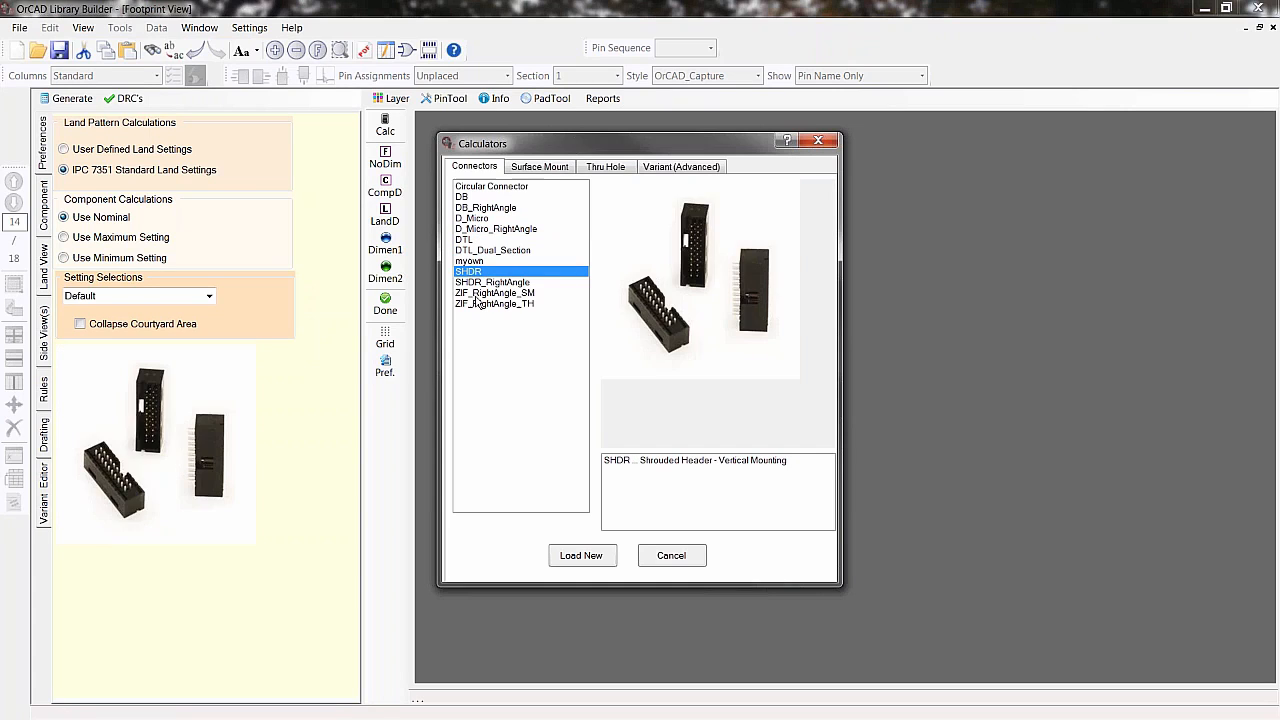
click(477, 292)
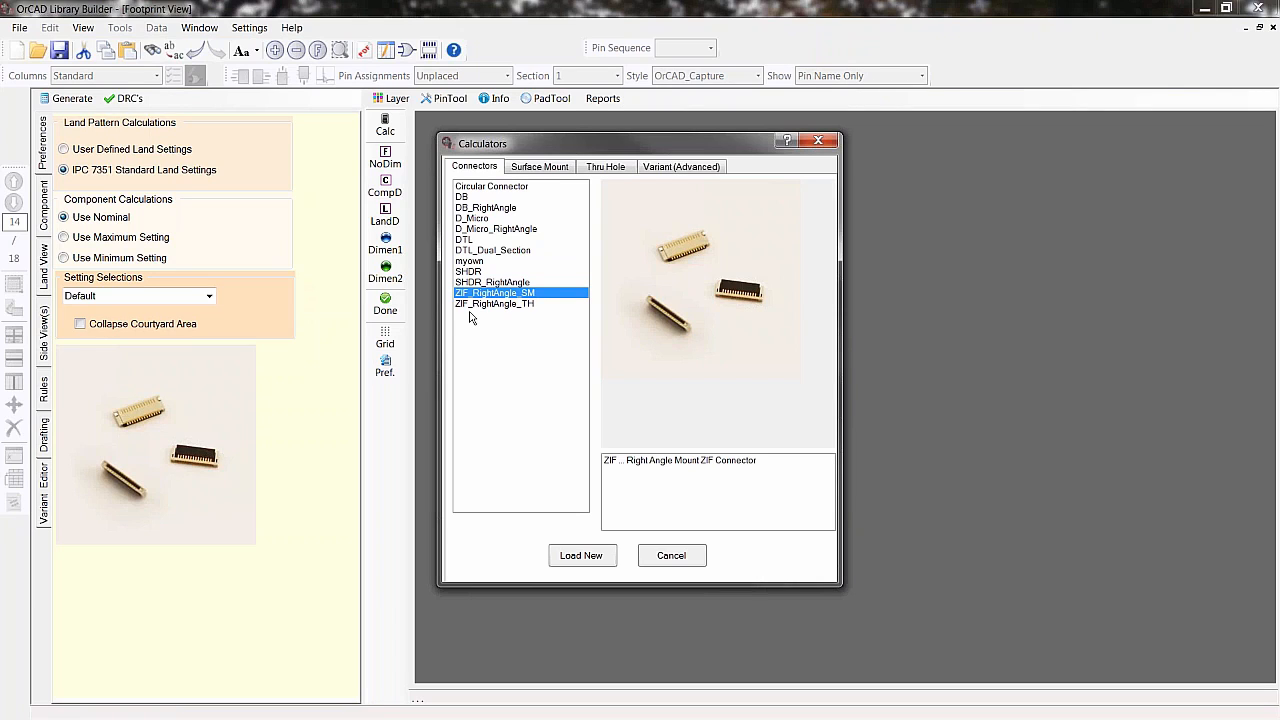
click(540, 166)
click(520, 187)
- Browse the surface-mount and thru-hole package types in the footprint calculators
click(475, 198)
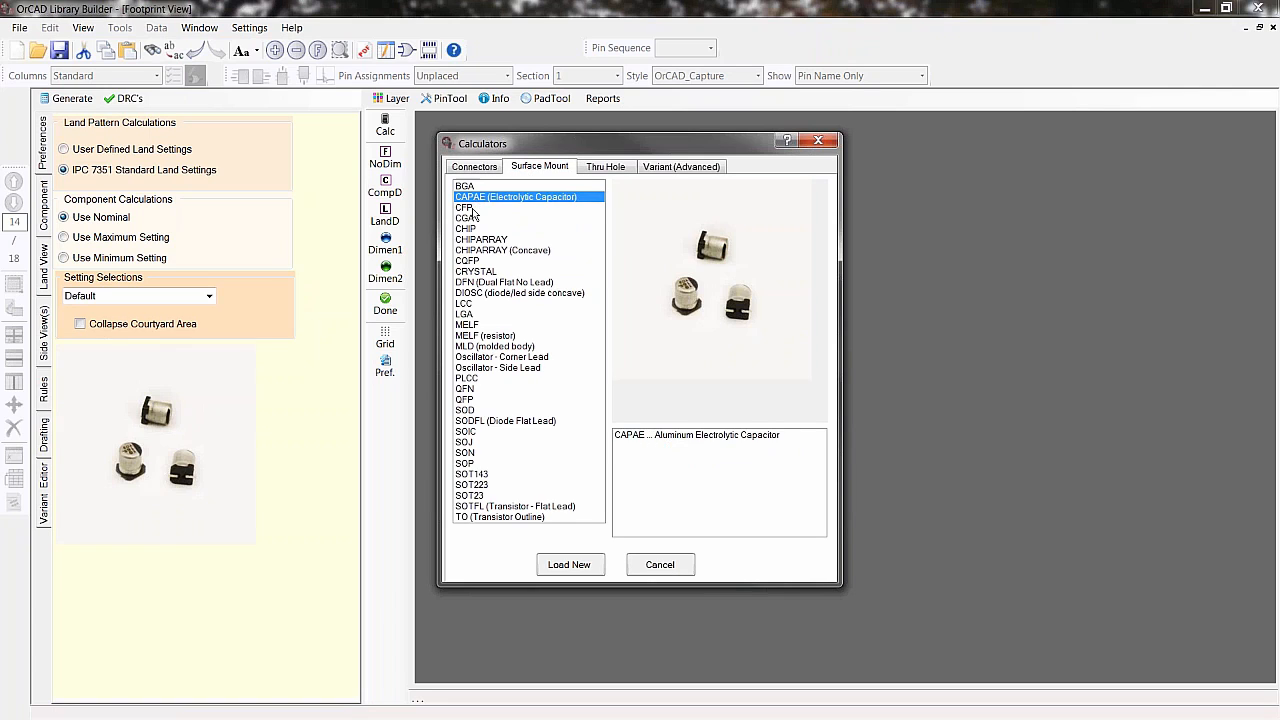
click(470, 208)
click(468, 240)
click(466, 261)
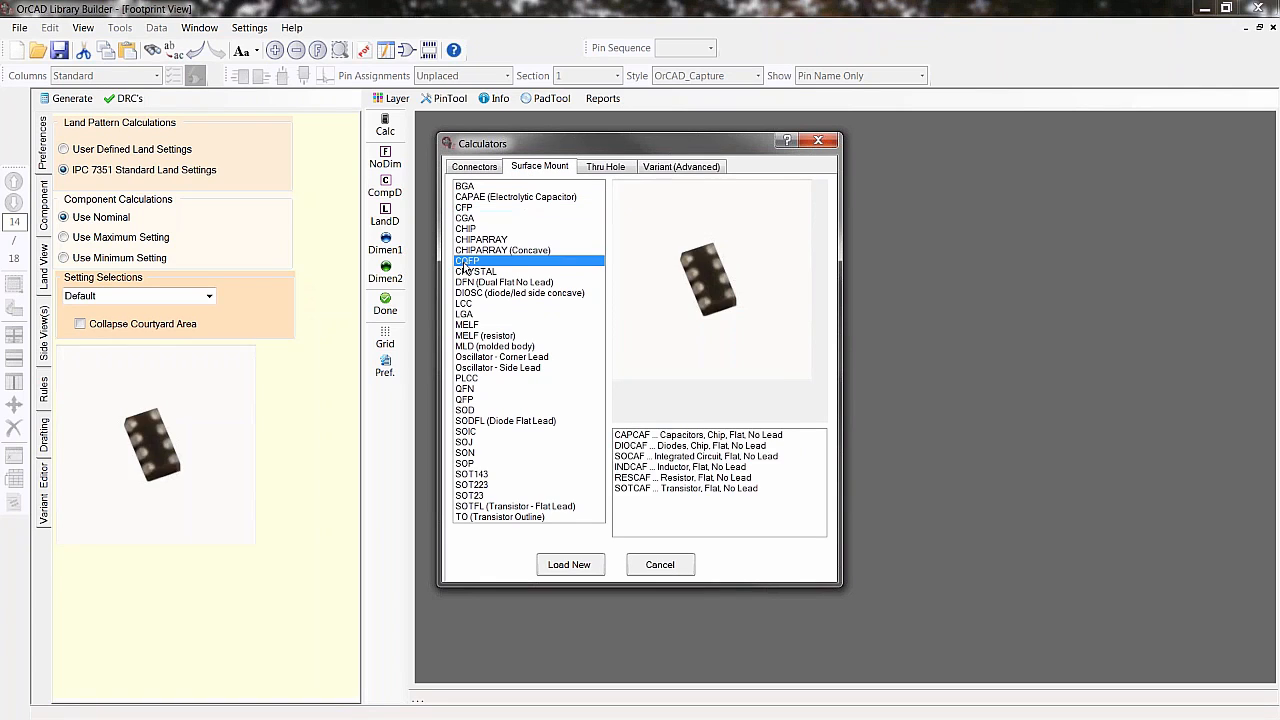
click(464, 314)
click(480, 335)
click(466, 378)
click(470, 410)
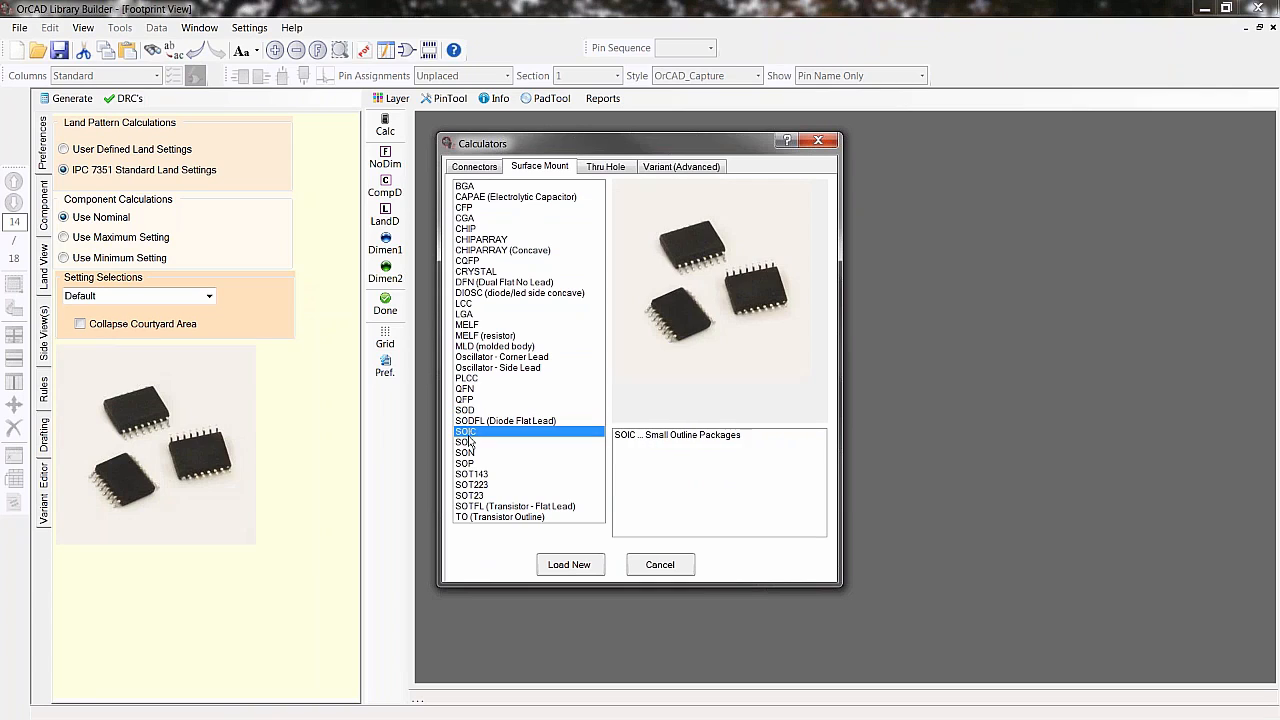
click(600, 166)
click(560, 188)
click(515, 207)
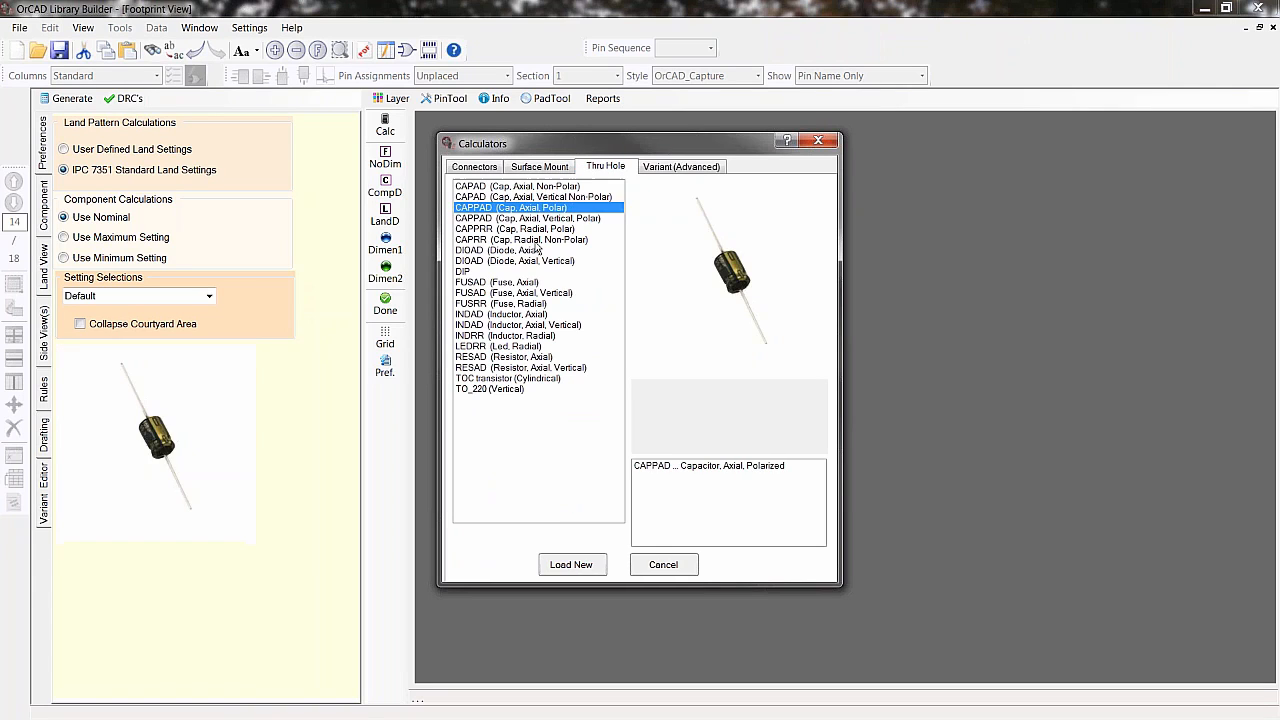
click(505, 250)
click(515, 325)
click(517, 335)
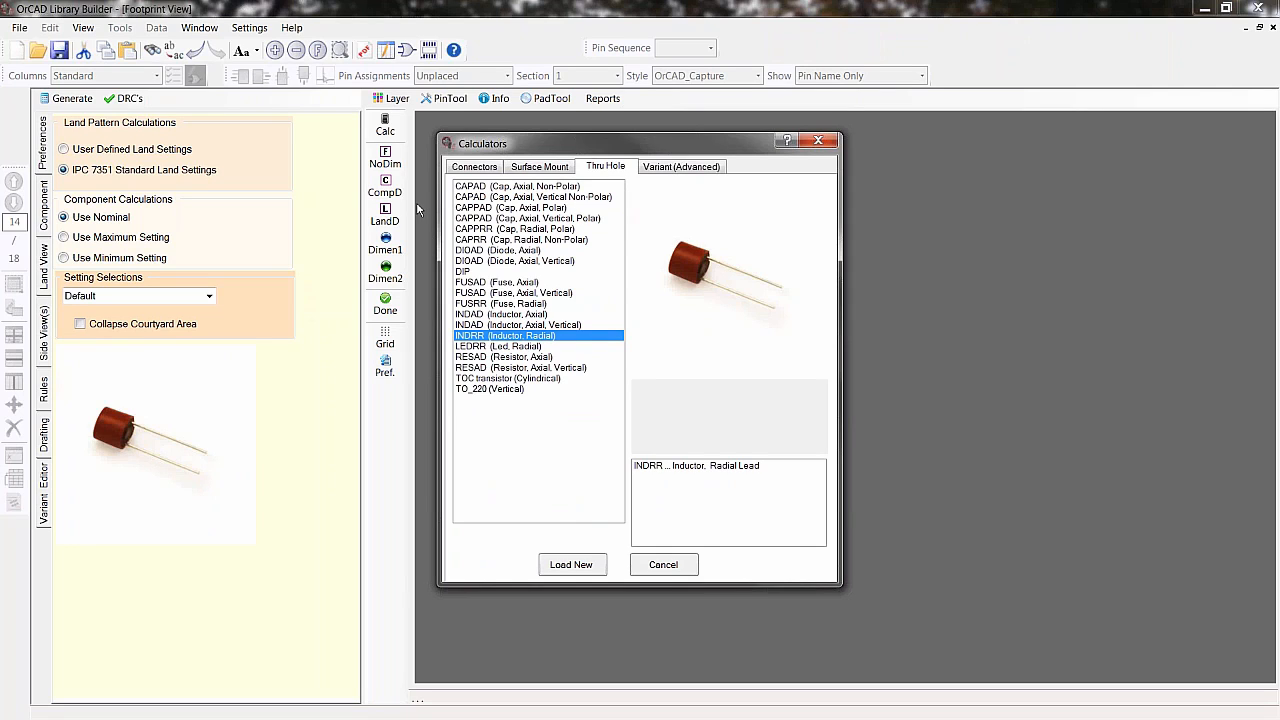
click(540, 166)
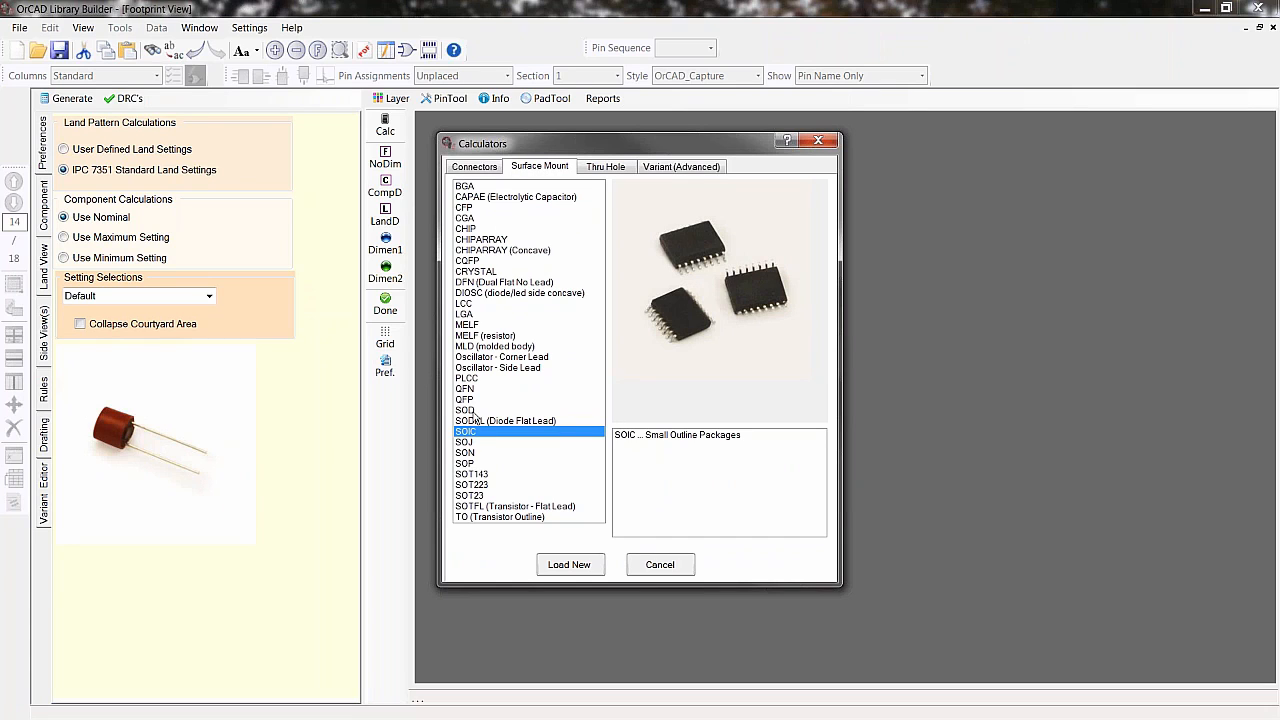
- Load a new QFP surface-mount footprint and display it in Footprint View
click(465, 399)
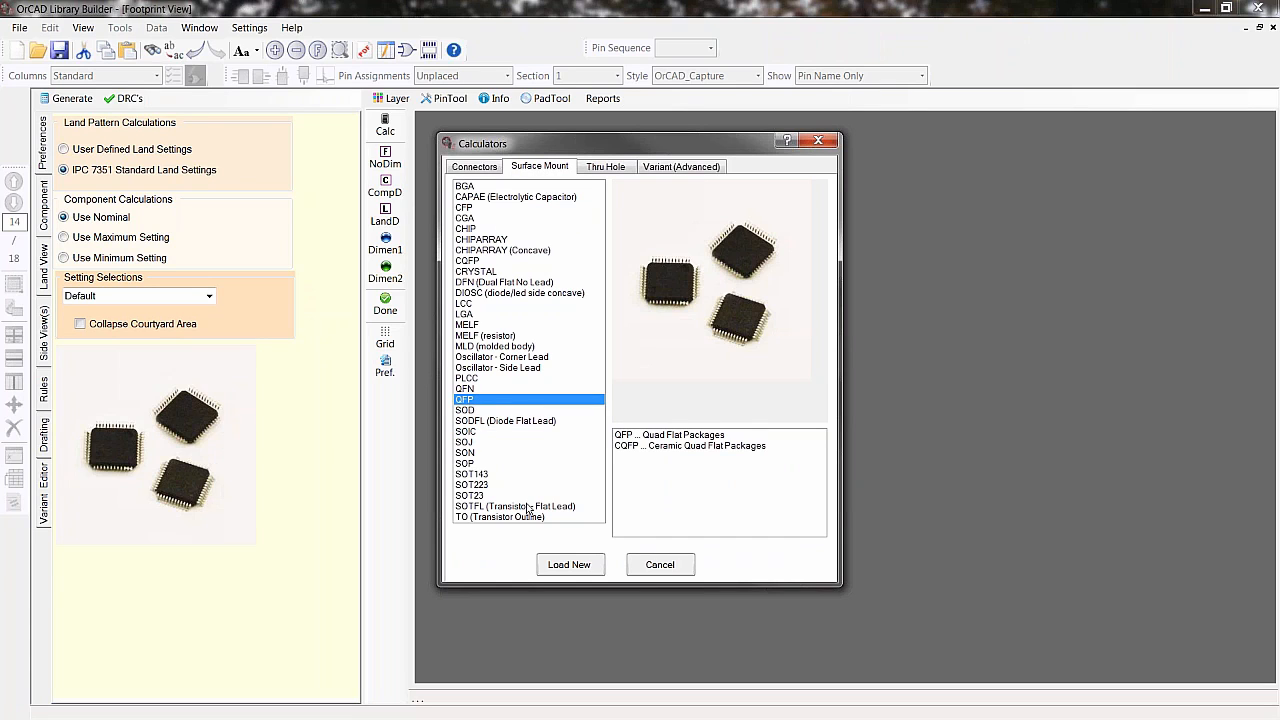
click(569, 564)
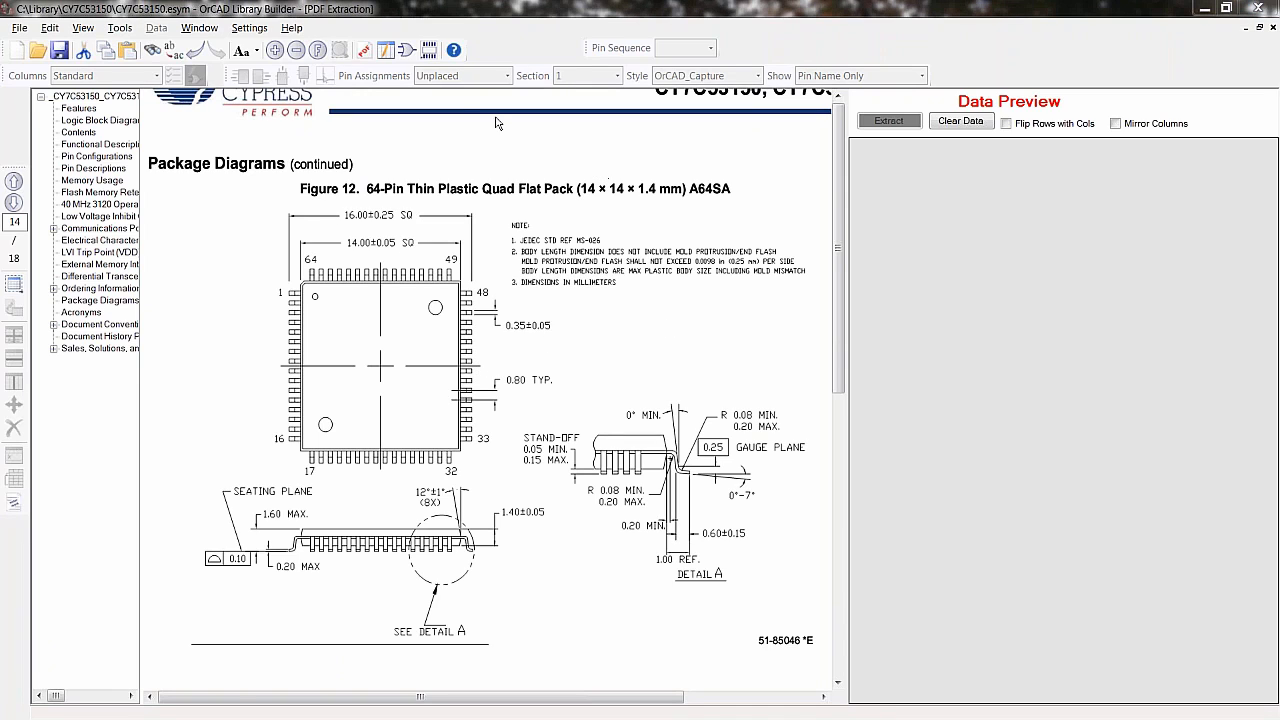
click(429, 50)
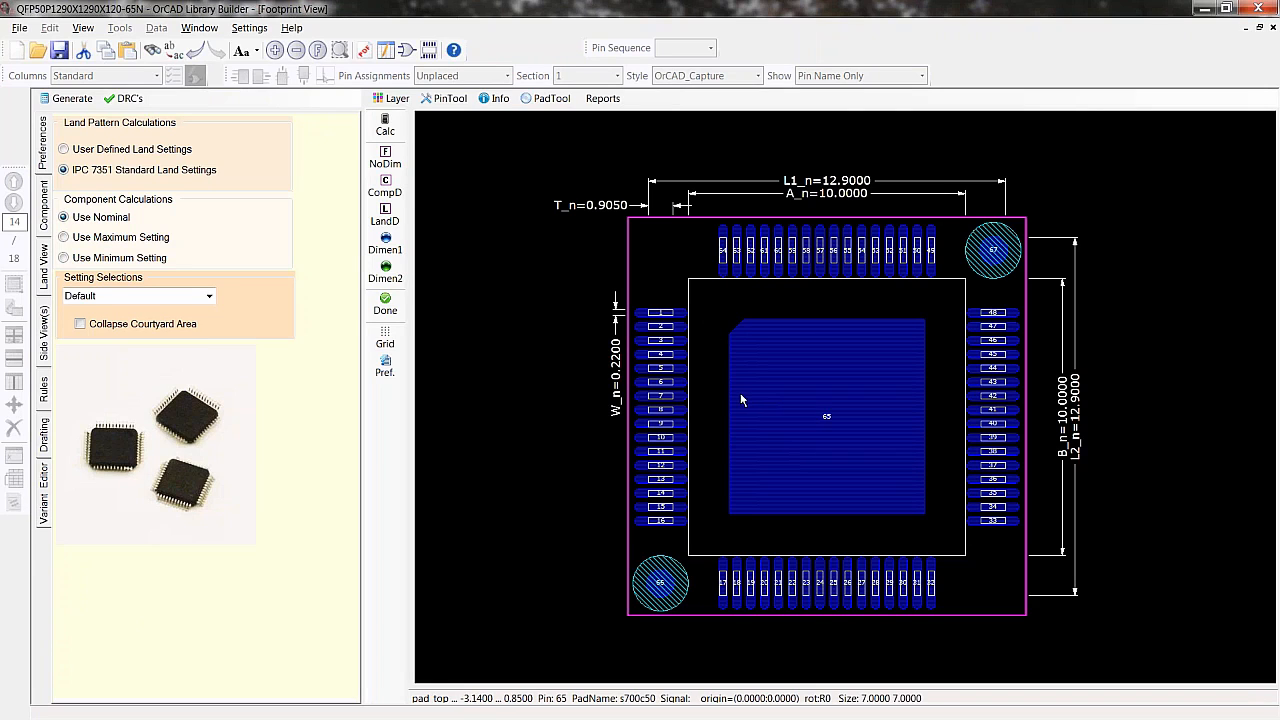
- Set the component's Fiducial option to False
click(44, 205)
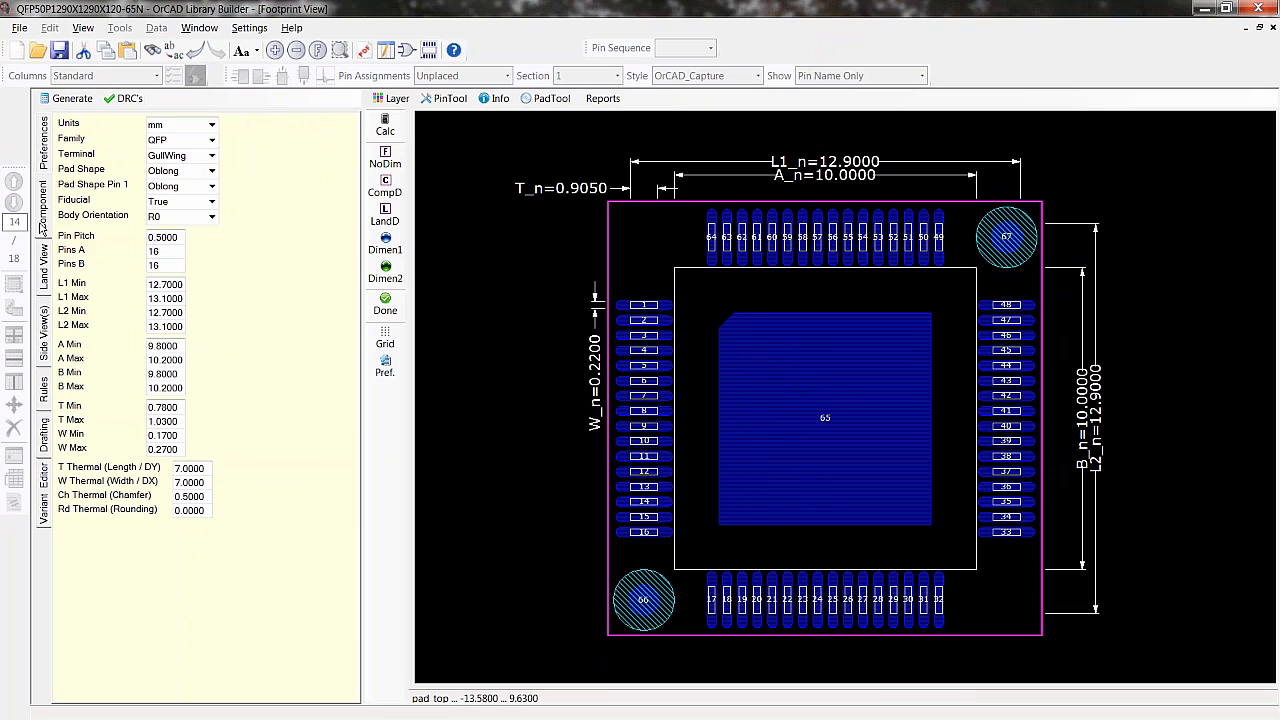
click(211, 201)
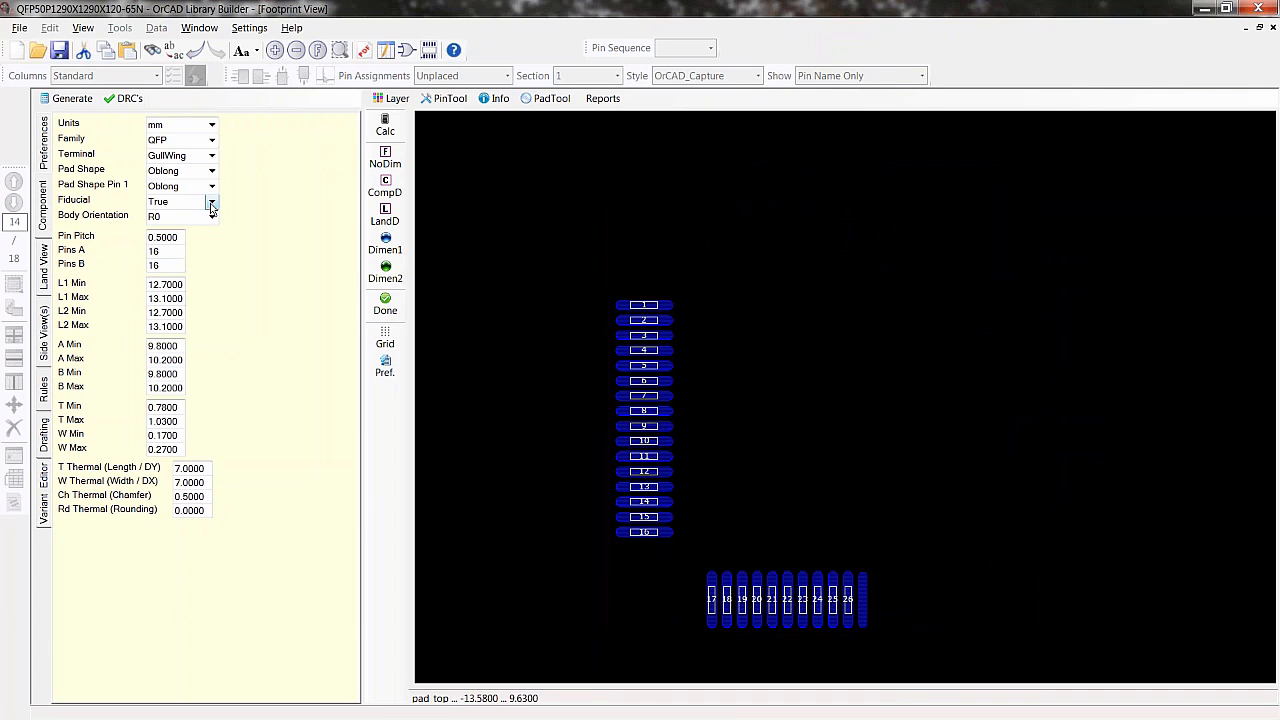
click(159, 228)
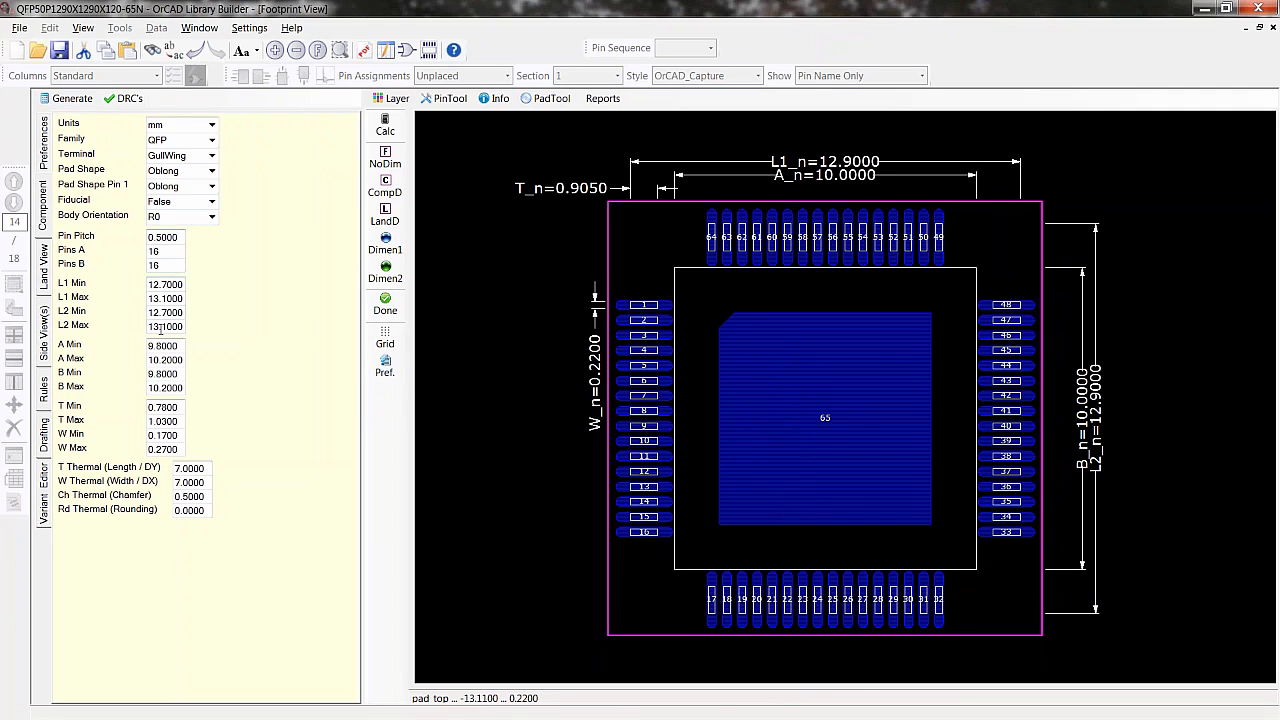
- Set the L1 lead span dimension to 16 mm
click(157, 237)
double_click(843, 162)
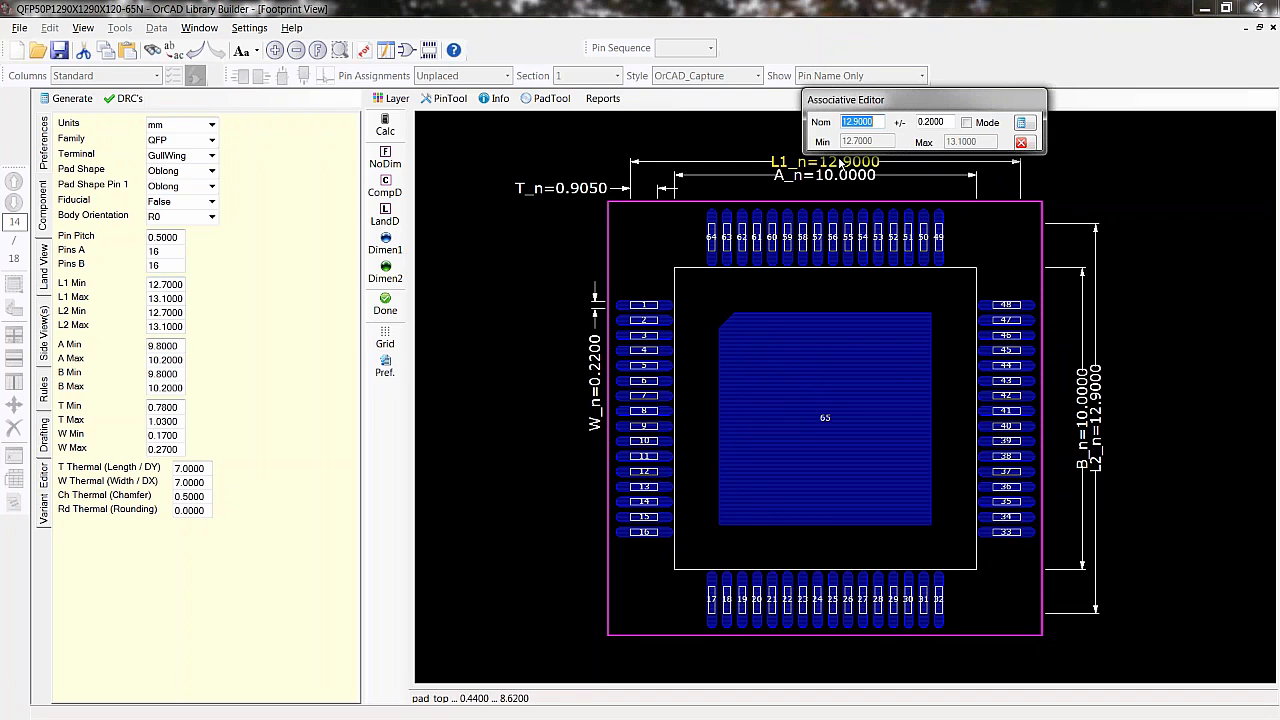
text(16)
click(1023, 123)
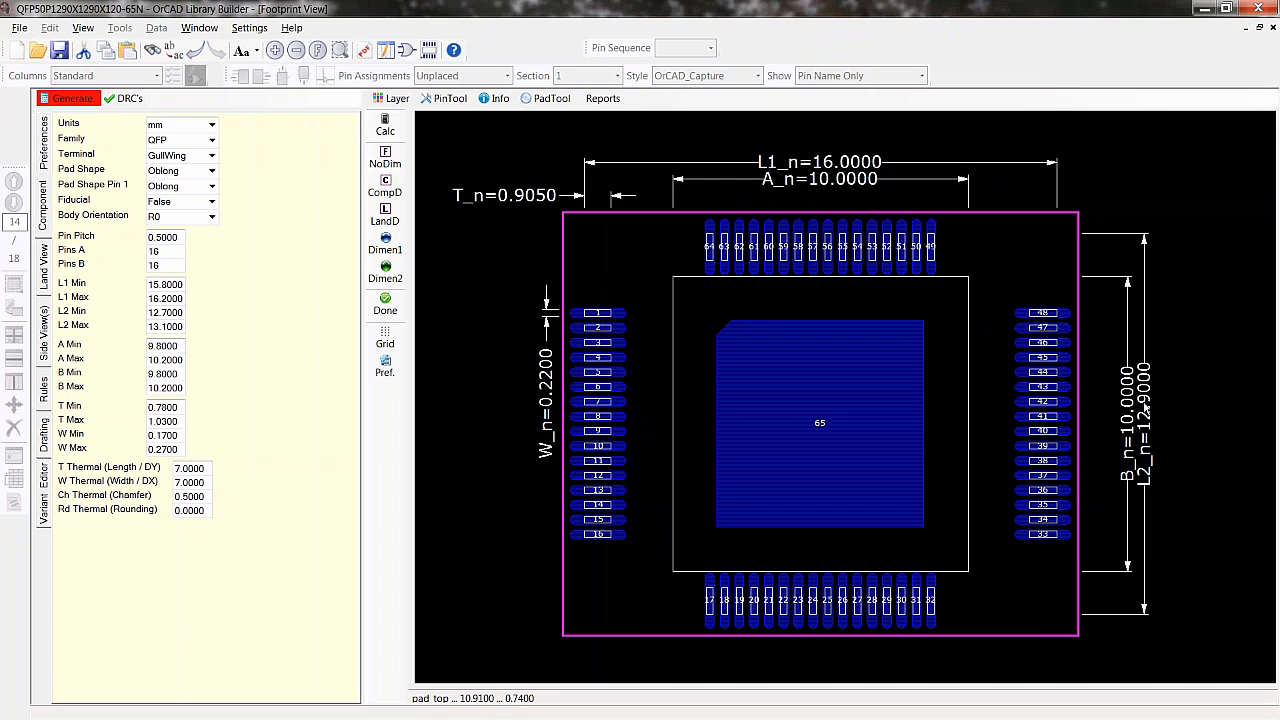
- Set the L2 lead span dimension to 16 mm
double_click(1144, 397)
text(16)
drag(1222, 395, 908, 381)
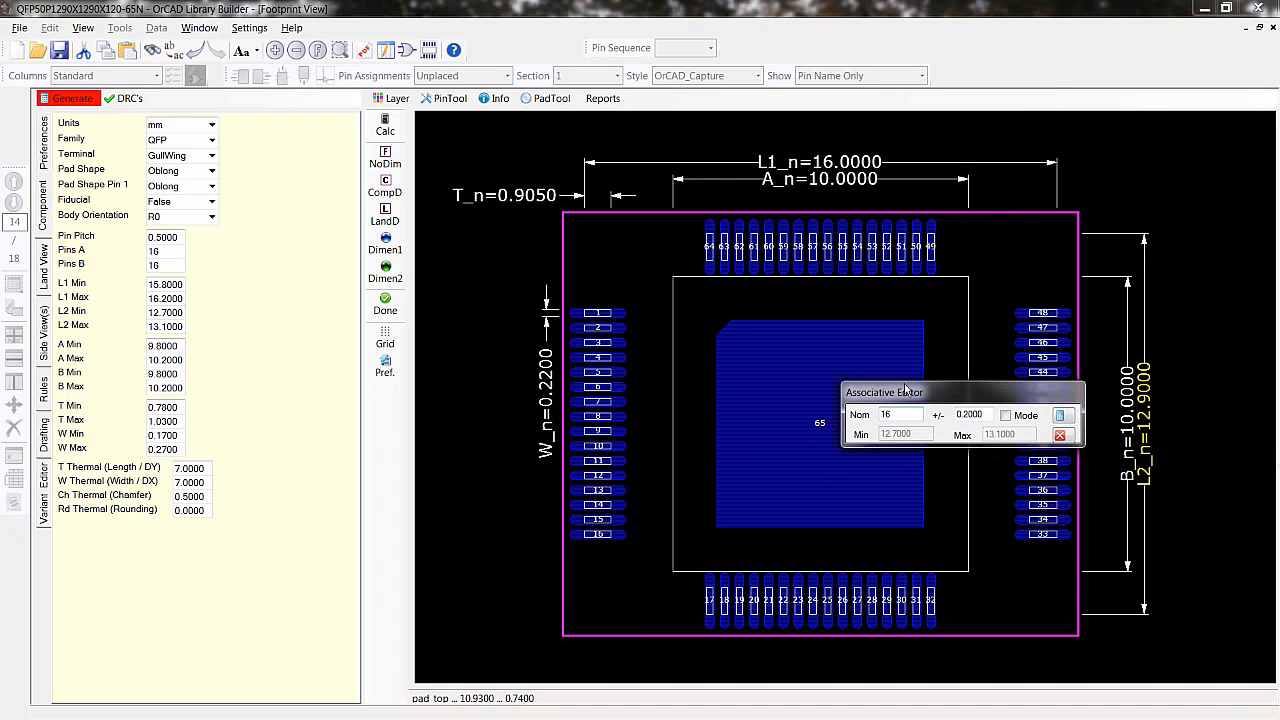
click(1064, 424)
- Set the A body dimension to 14 mm
double_click(825, 177)
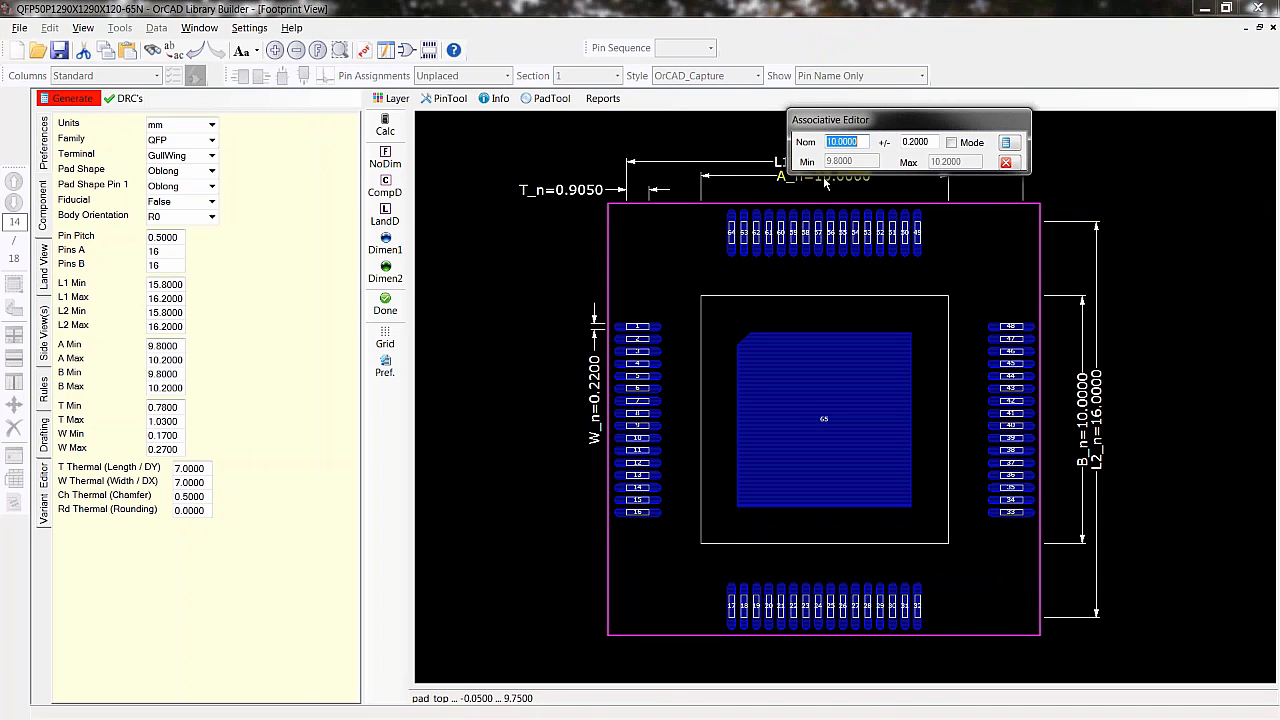
text(14)
click(1006, 142)
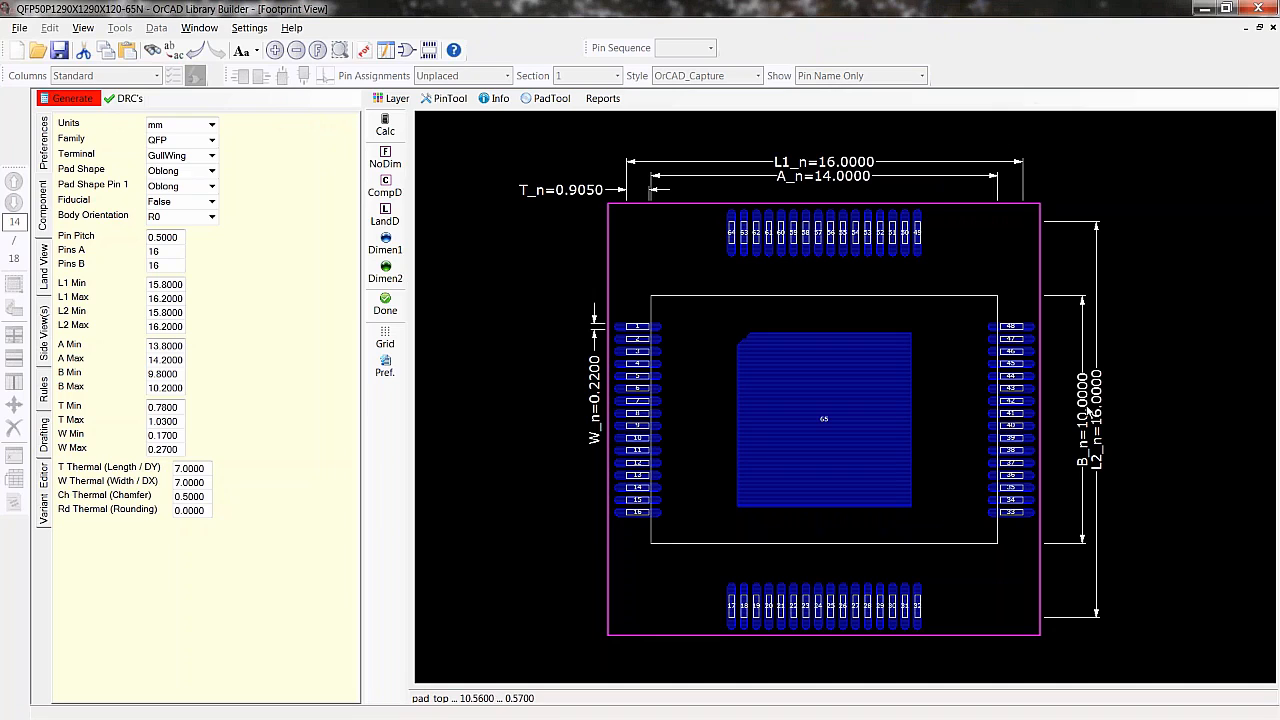
- Set the B body dimension to 14 mm
double_click(1088, 412)
drag(1156, 400, 946, 372)
text(14)
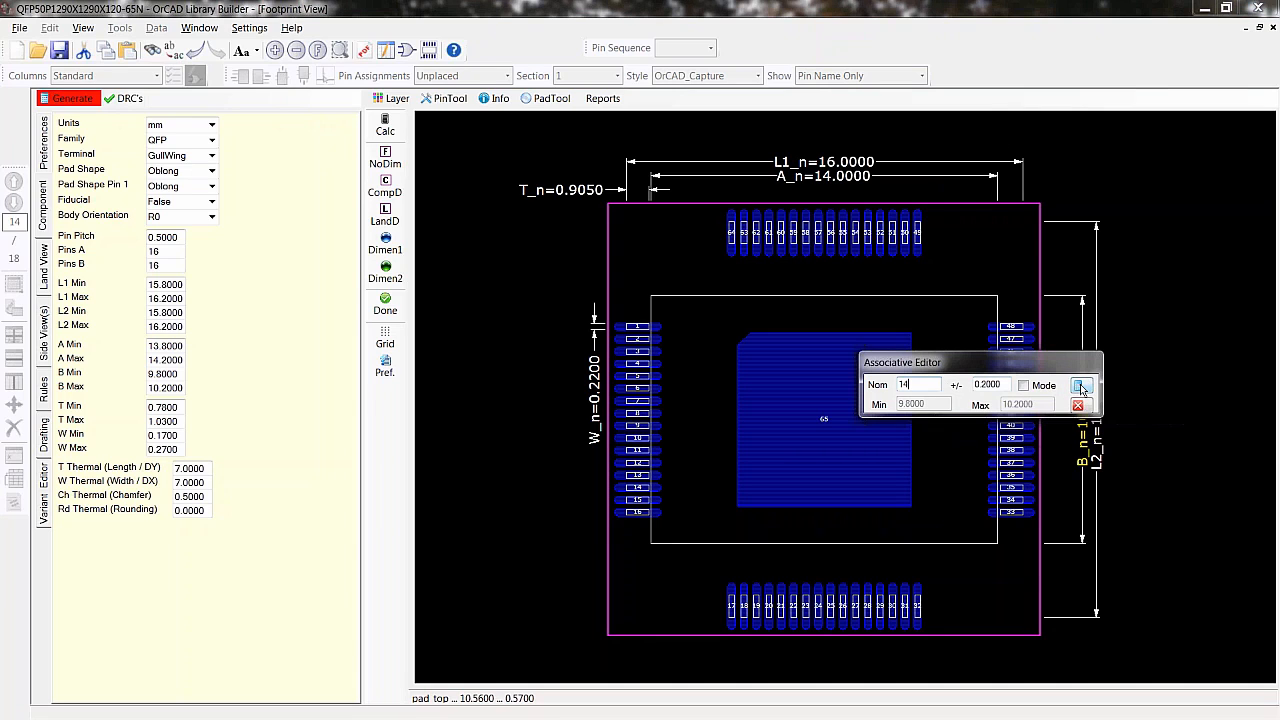
click(1078, 385)
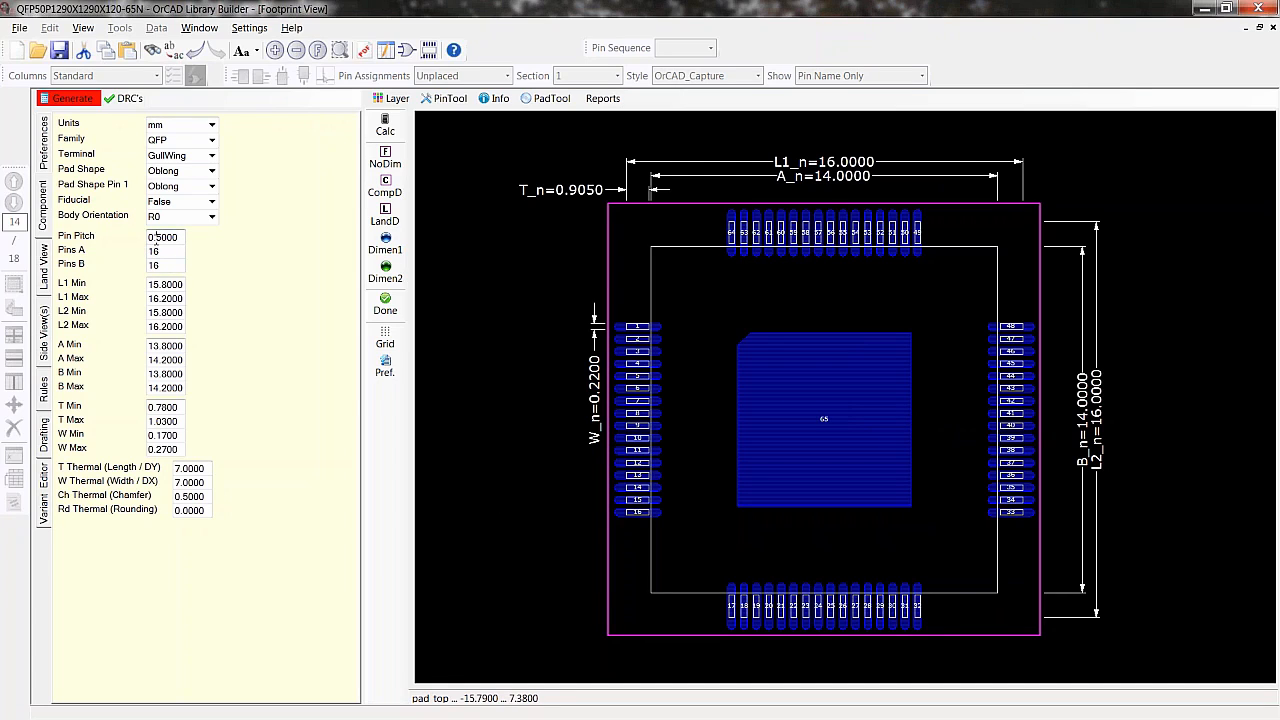
- Set the pin pitch to 0.8 mm and regenerate the footprint
drag(153, 237, 158, 237)
click(72, 98)
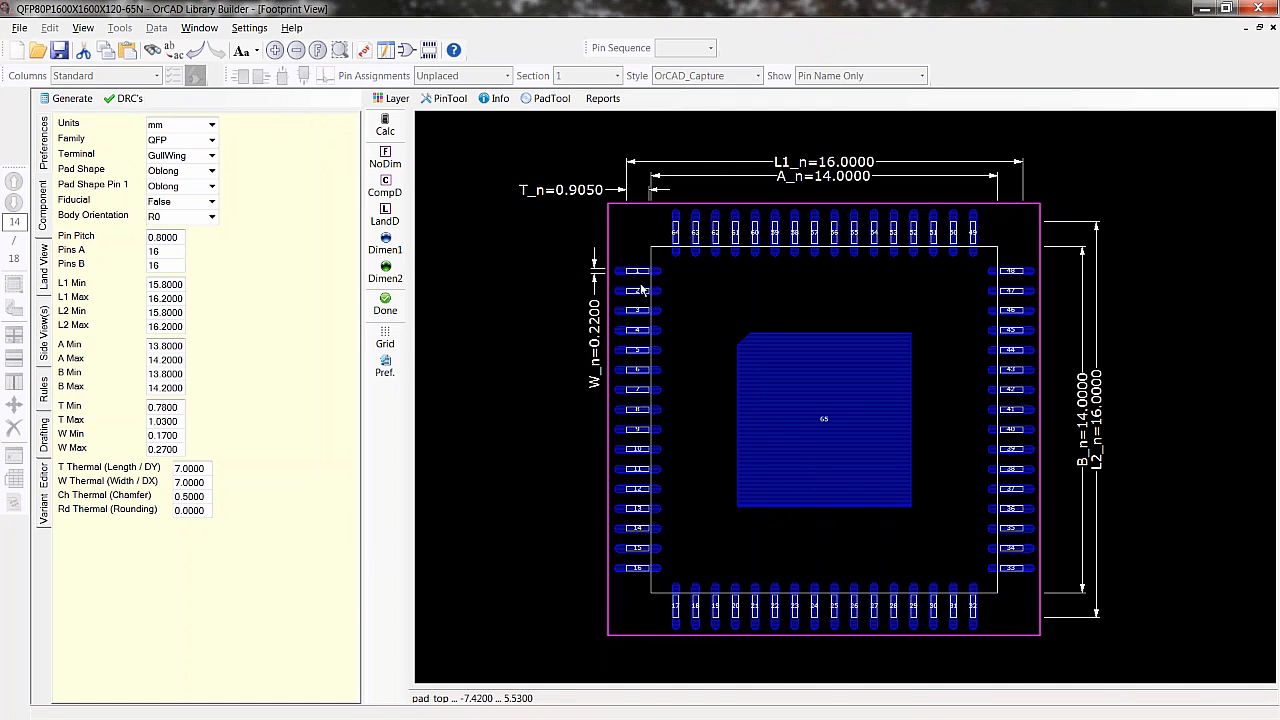
- Set the lead width W to 0.35 mm
scroll(640, 292, up, 2)
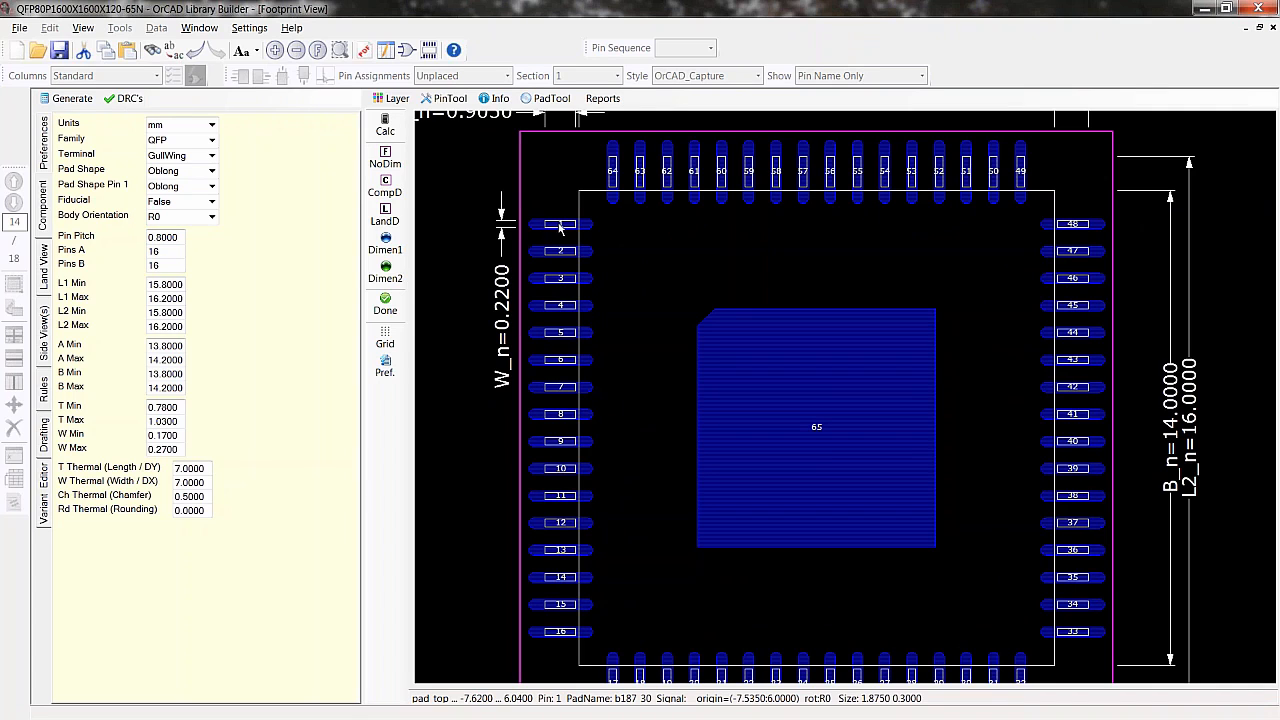
scroll(561, 228, up, 1)
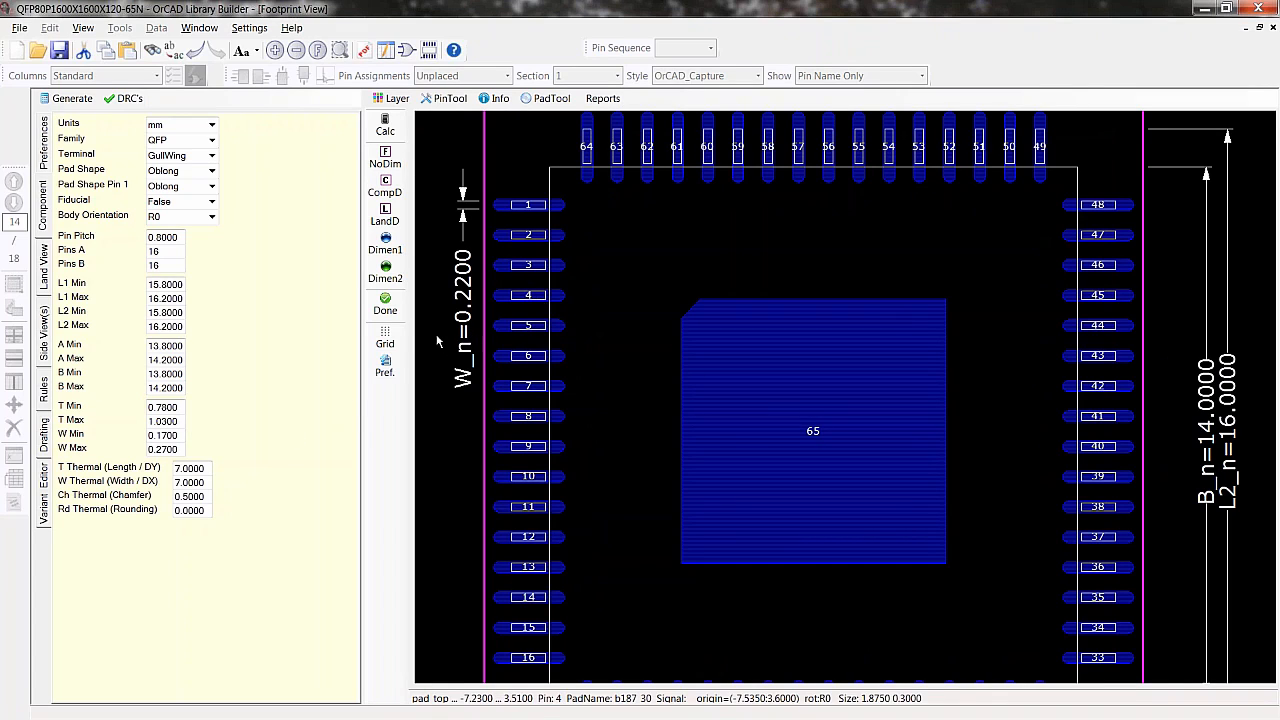
middle_drag(557, 319, 597, 441)
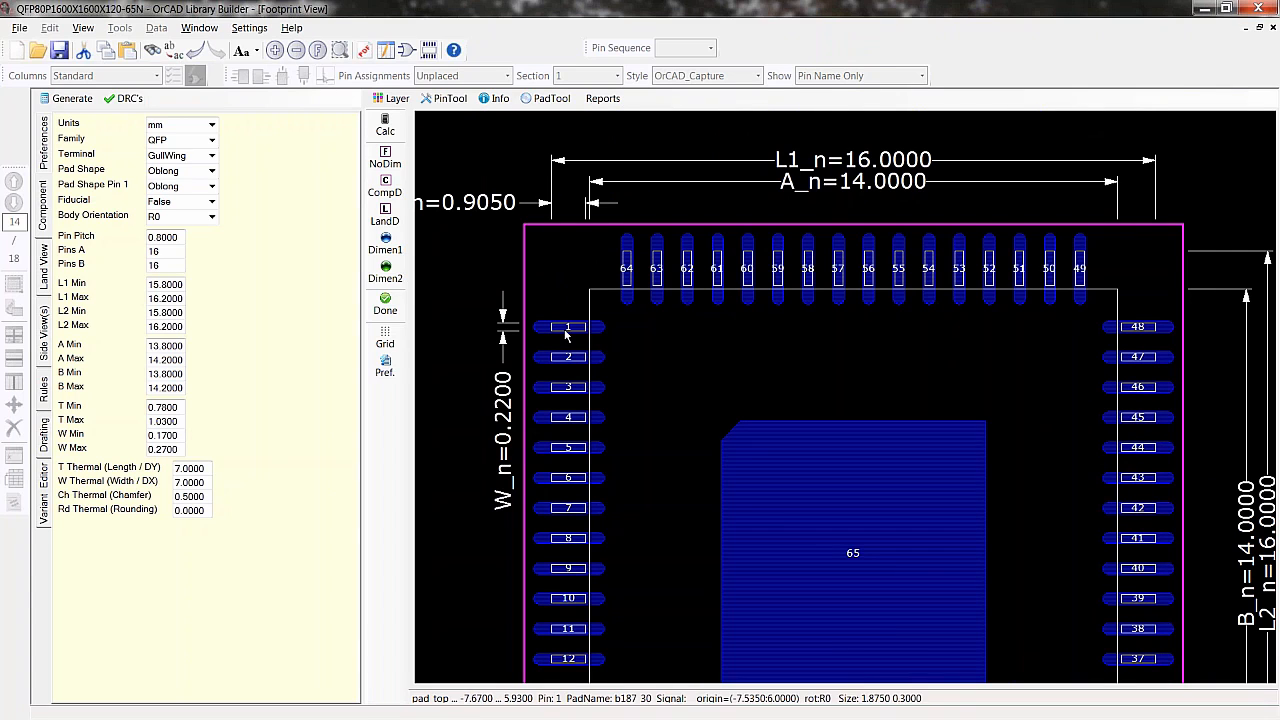
double_click(510, 420)
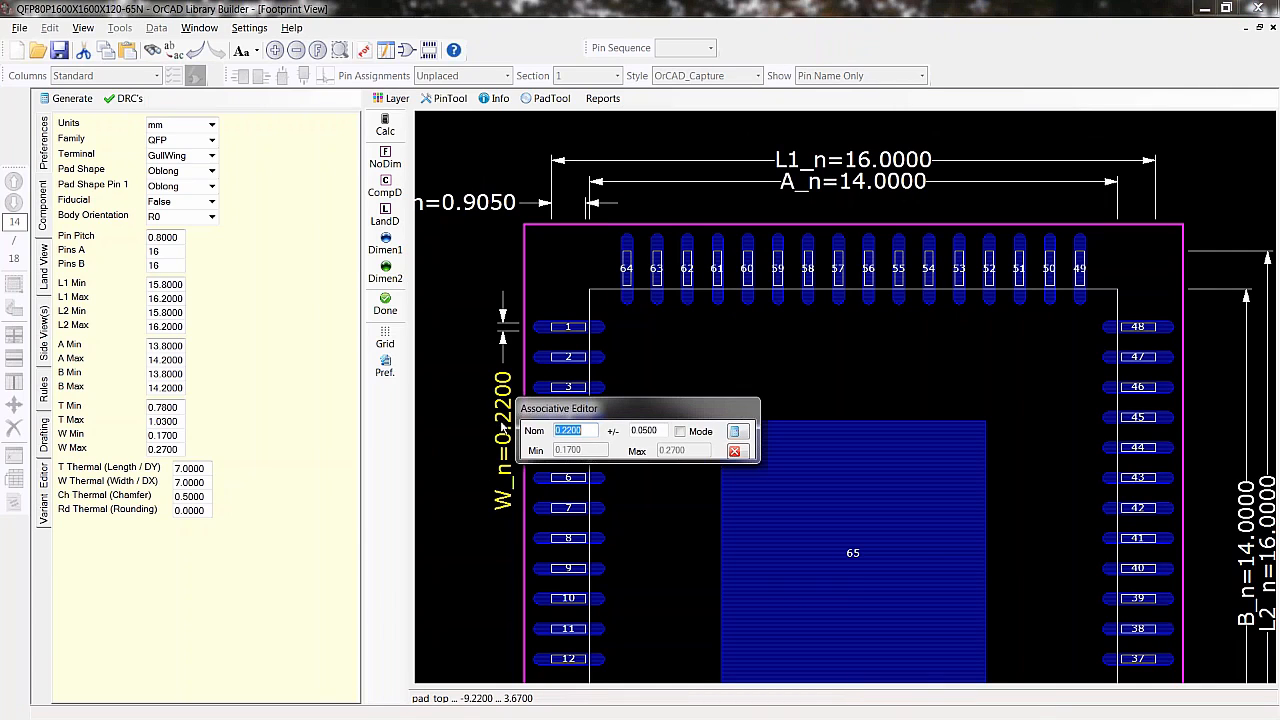
text(.35)
click(681, 432)
click(685, 450)
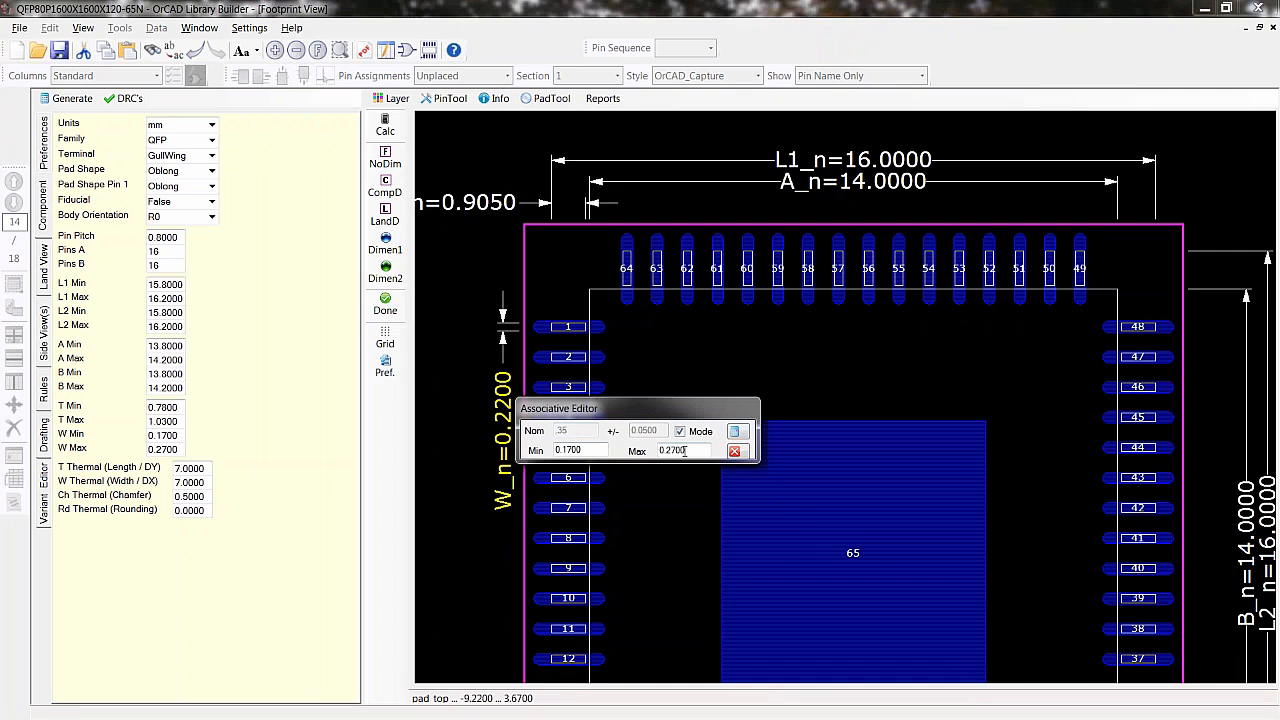
click(680, 431)
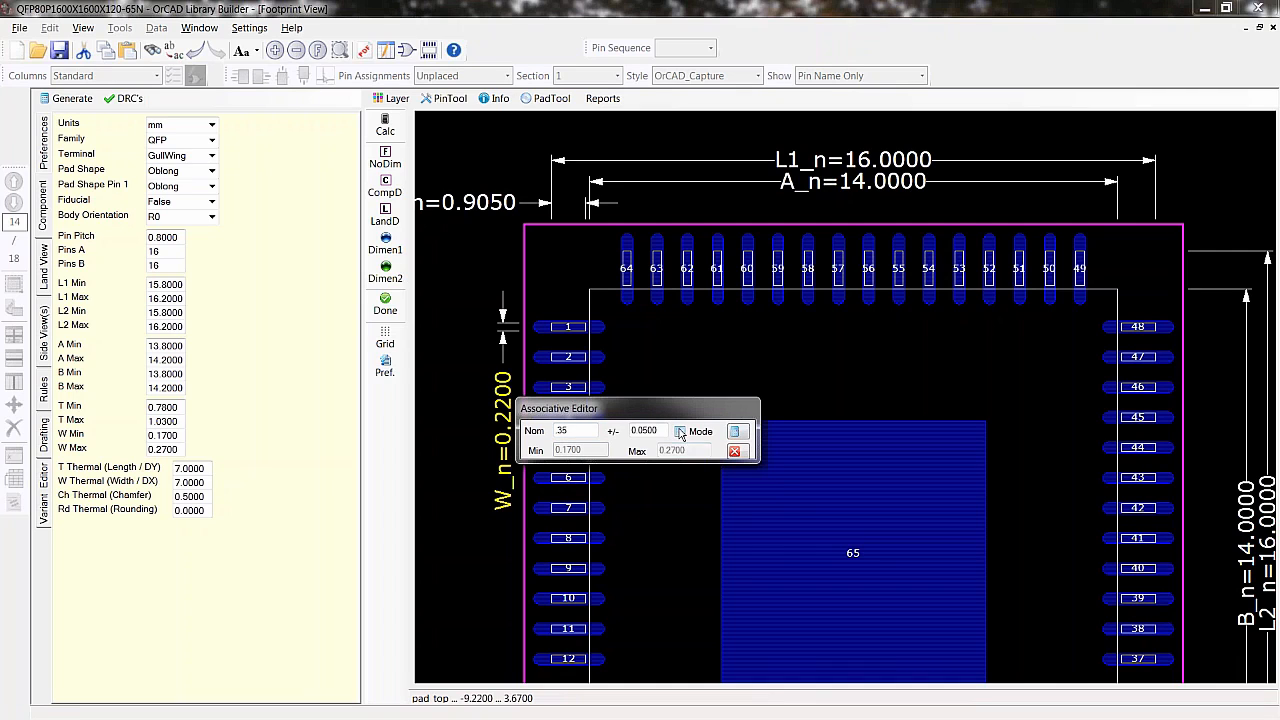
click(734, 432)
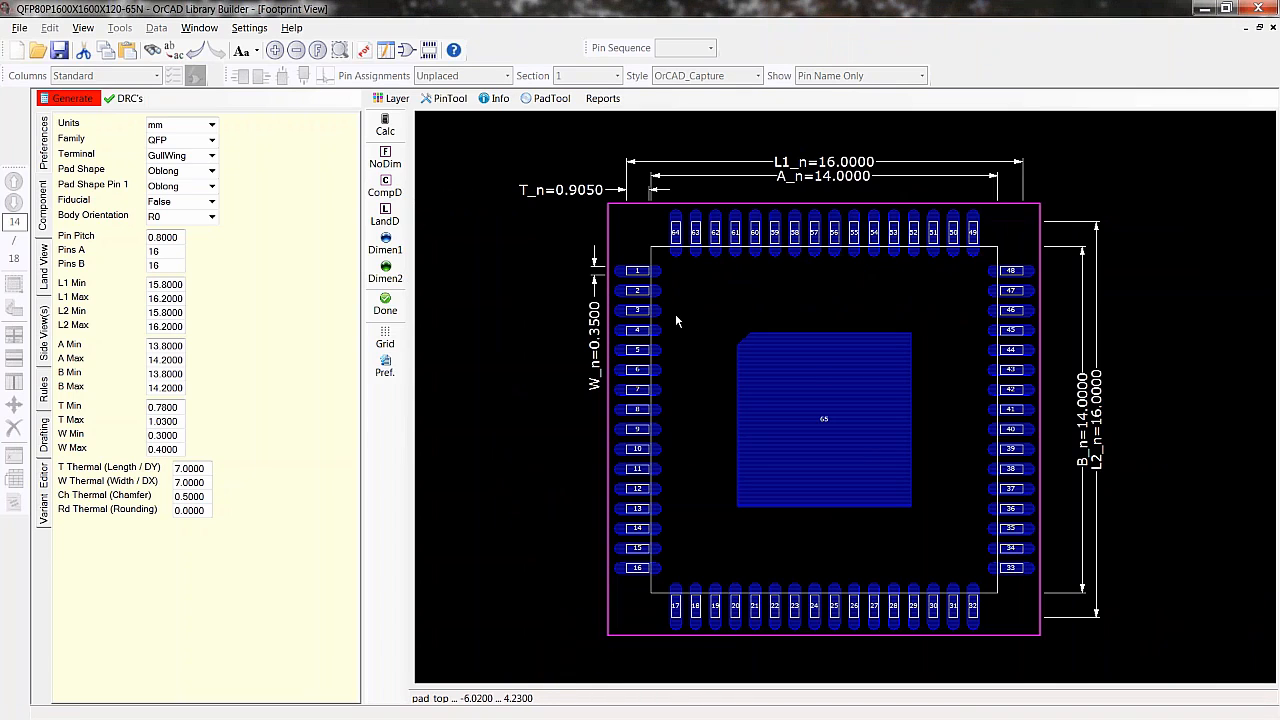
- Zoom in on the pin 1 corner of the footprint to inspect the pads
scroll(653, 290, up, 1)
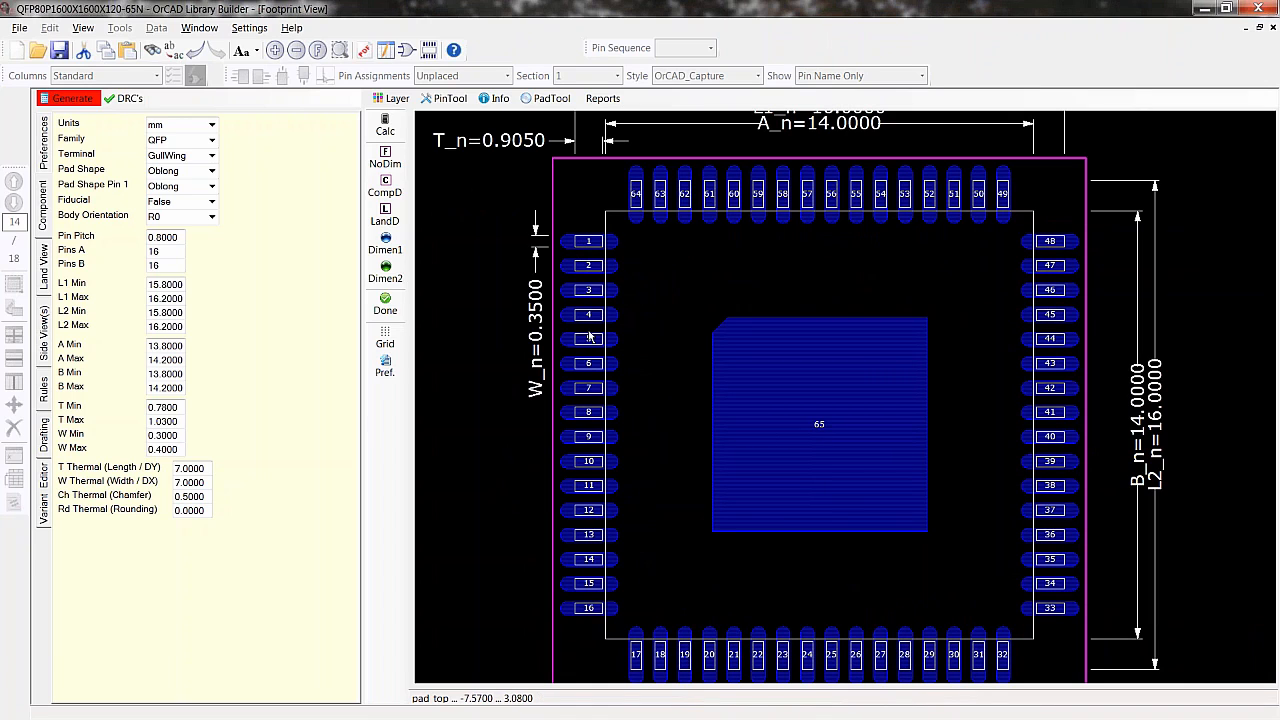
middle_drag(588, 331, 604, 489)
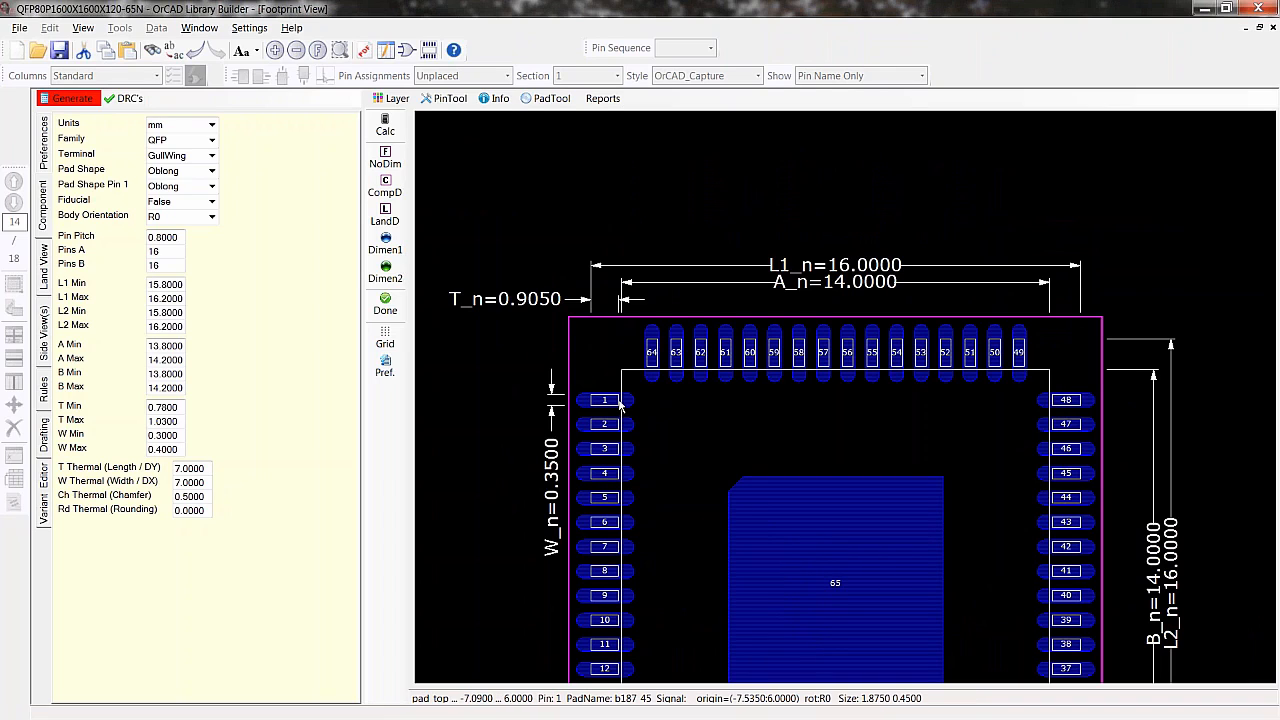
- Set the terminal length T to 0.6 mm through the dimension's associative editor
double_click(534, 304)
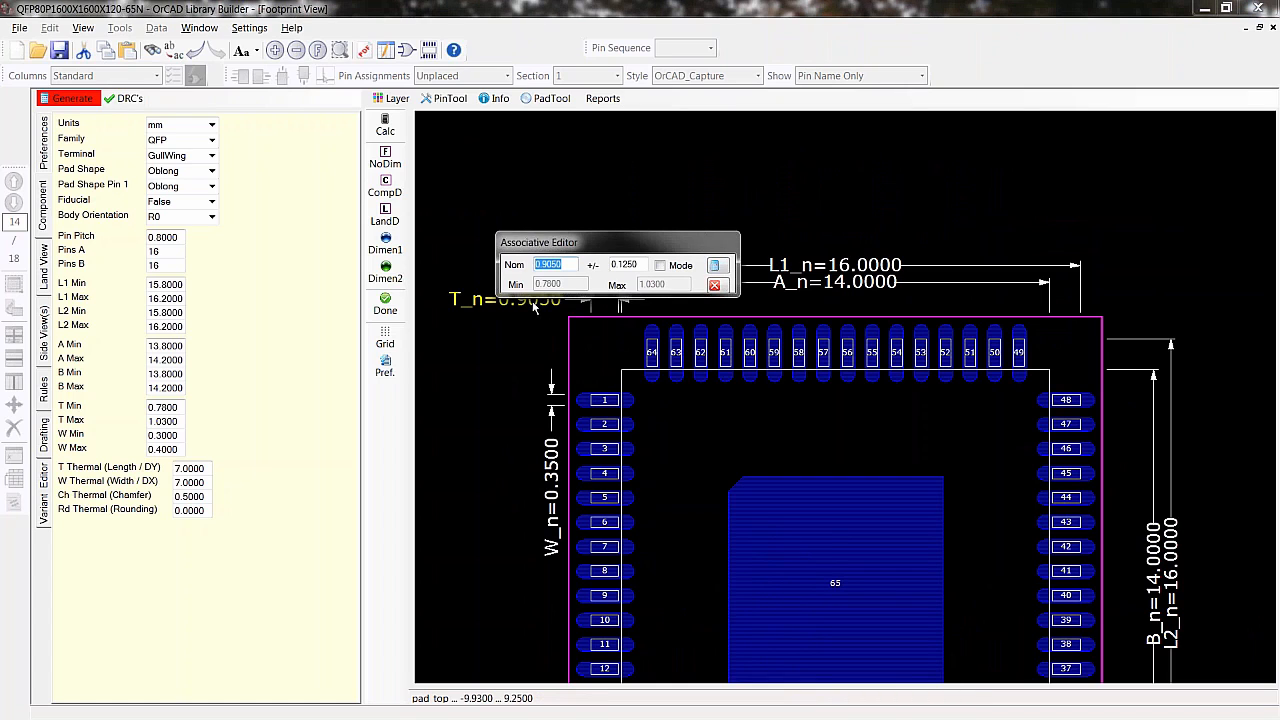
key(BackSpace)
click(714, 267)
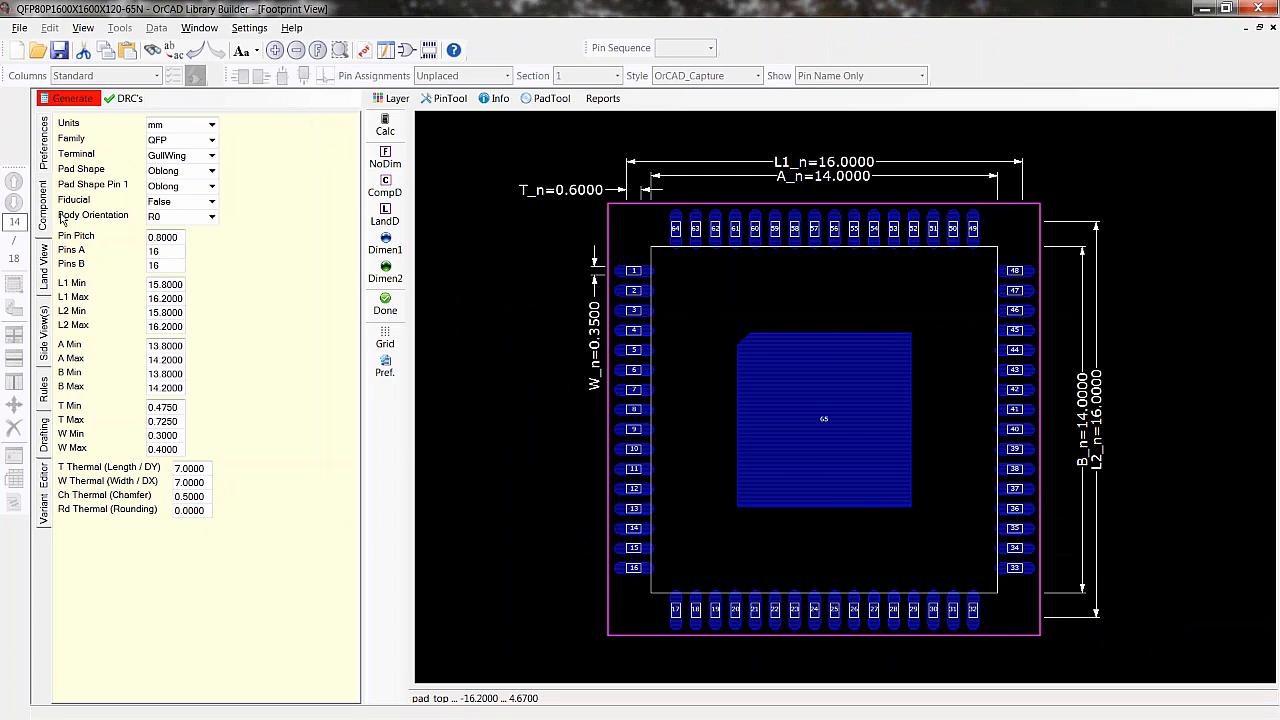
- Review the IPC 7351 land pattern preferences and regenerate the footprint
click(44, 155)
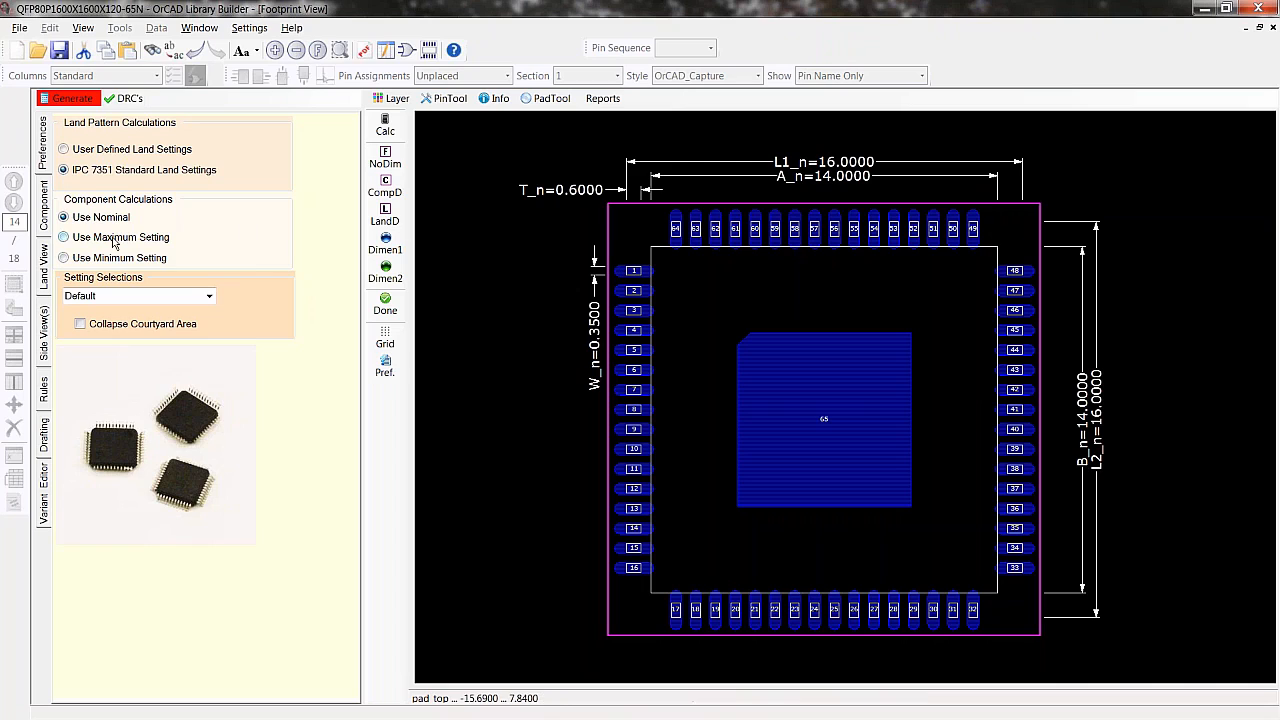
click(72, 99)
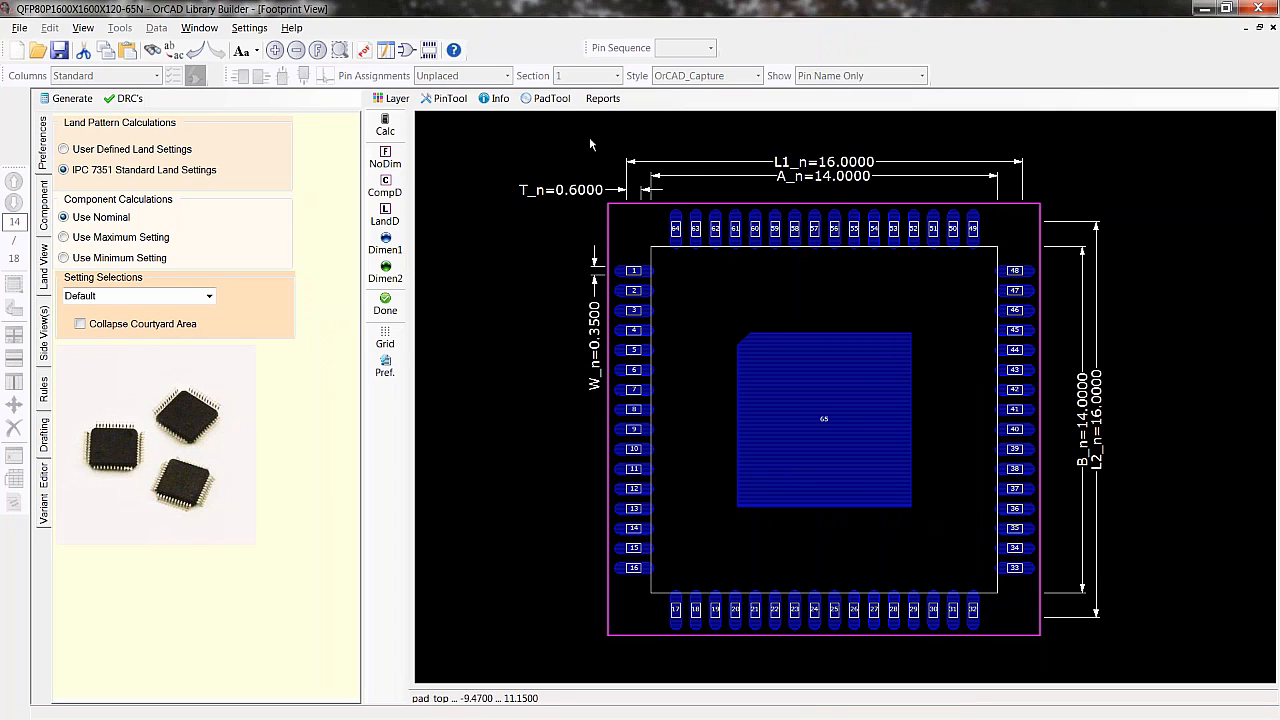
- Run the symbol-to-footprint and footprint-to-symbol comparison reports and close the report window
click(594, 100)
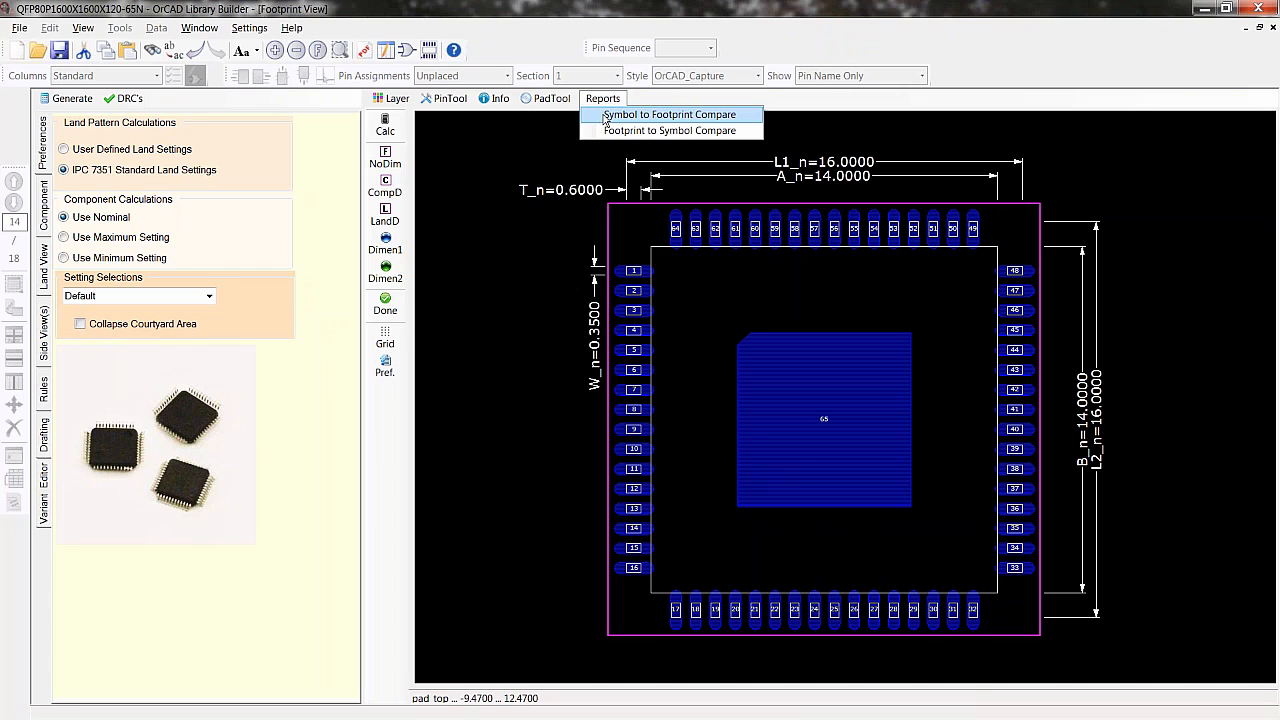
click(603, 116)
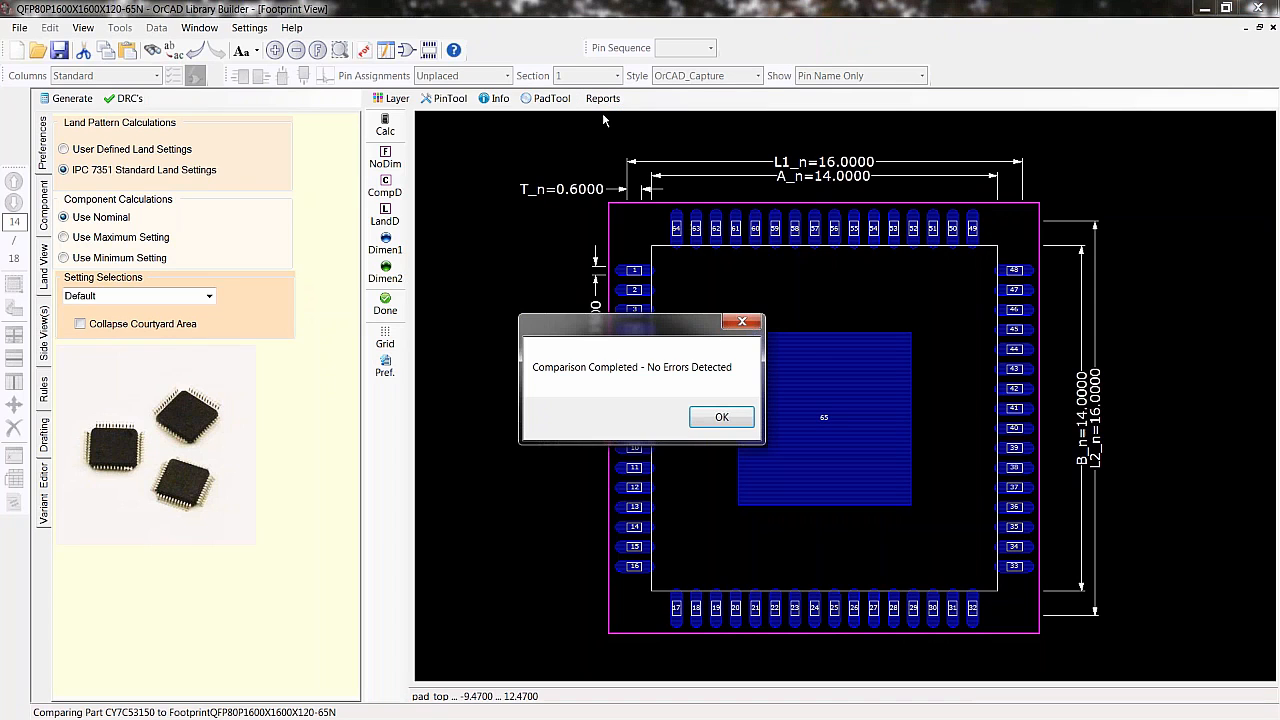
click(707, 420)
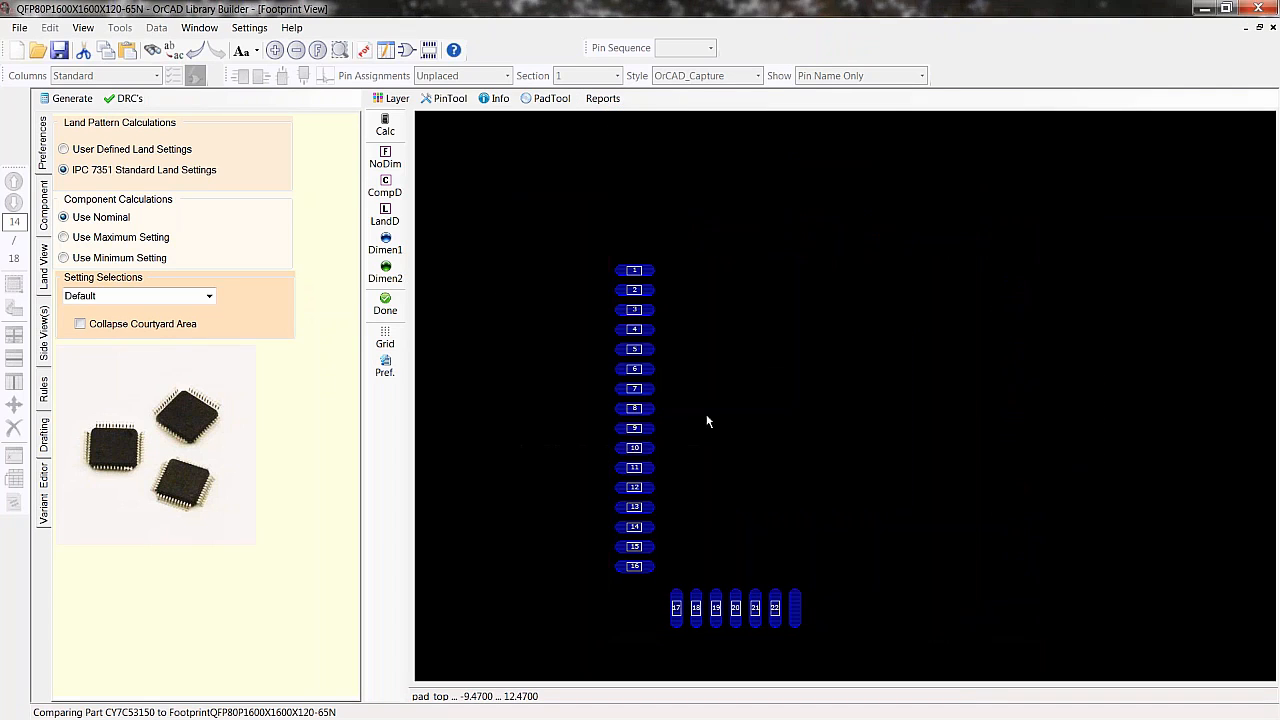
click(603, 98)
click(616, 133)
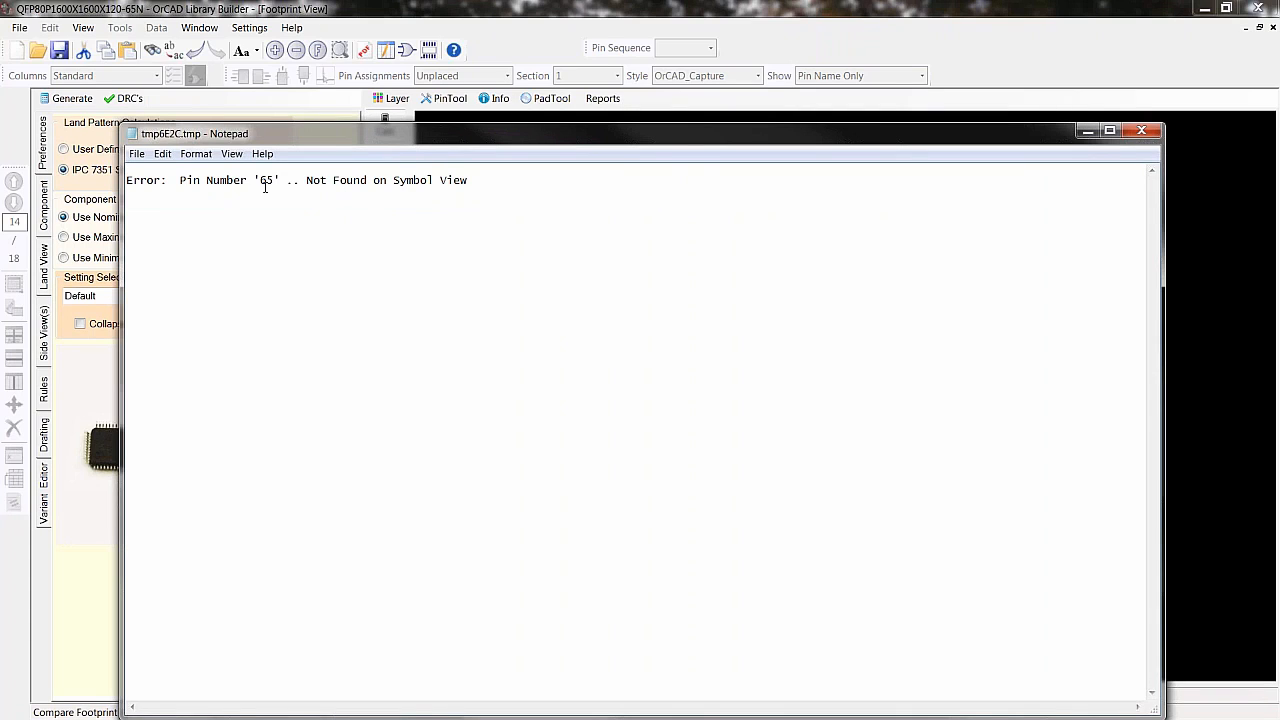
click(1139, 132)
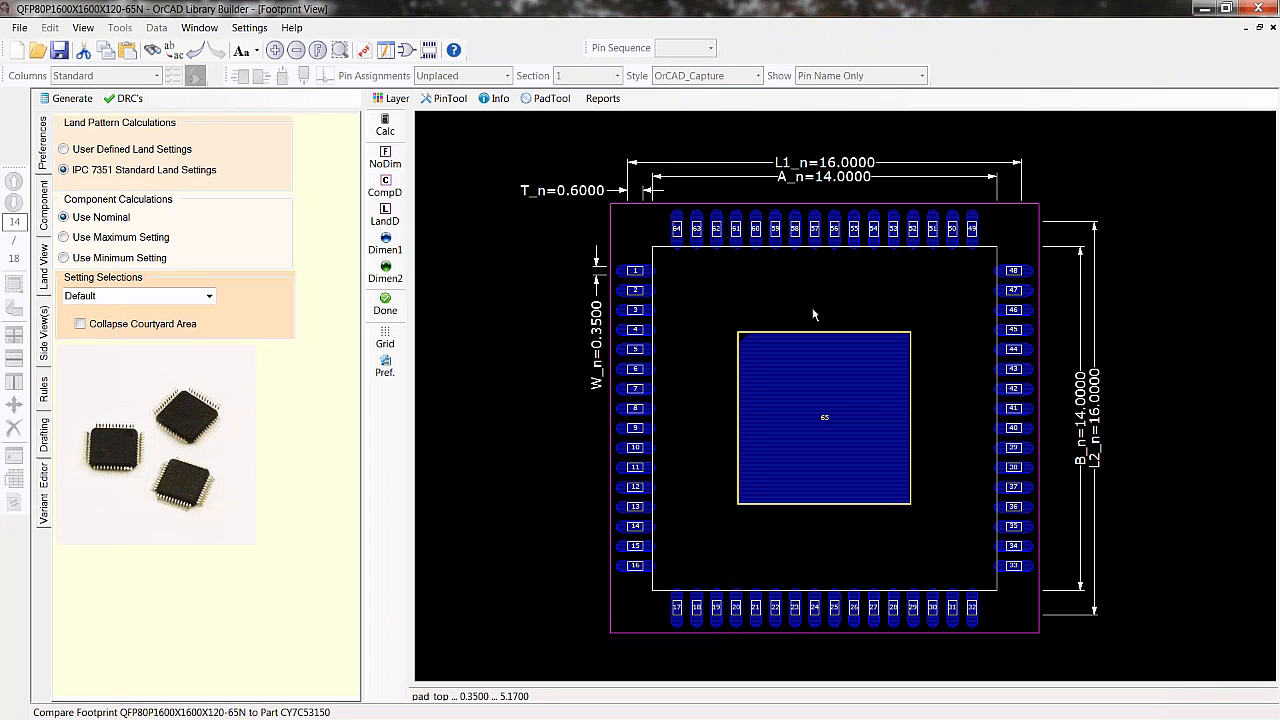
- Examine the symbol's pin table for a pin 65 entry, then return to the footprint view
scroll(830, 420, up, 2)
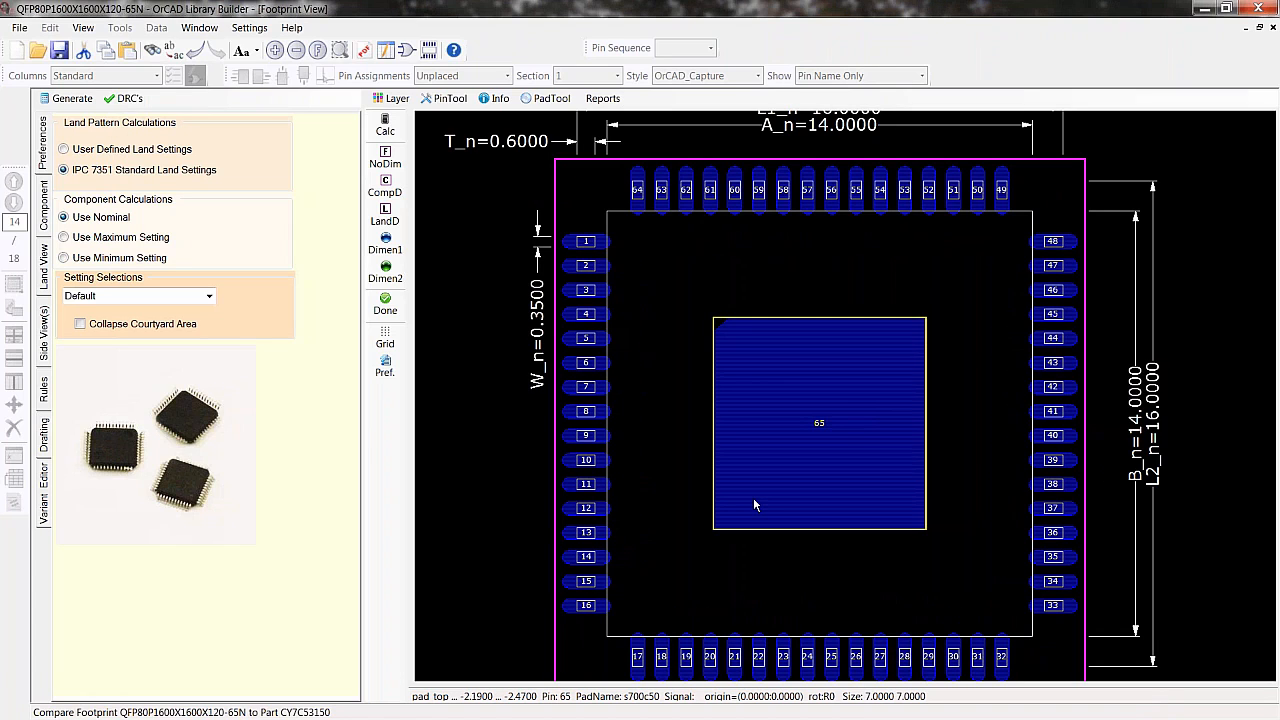
click(407, 51)
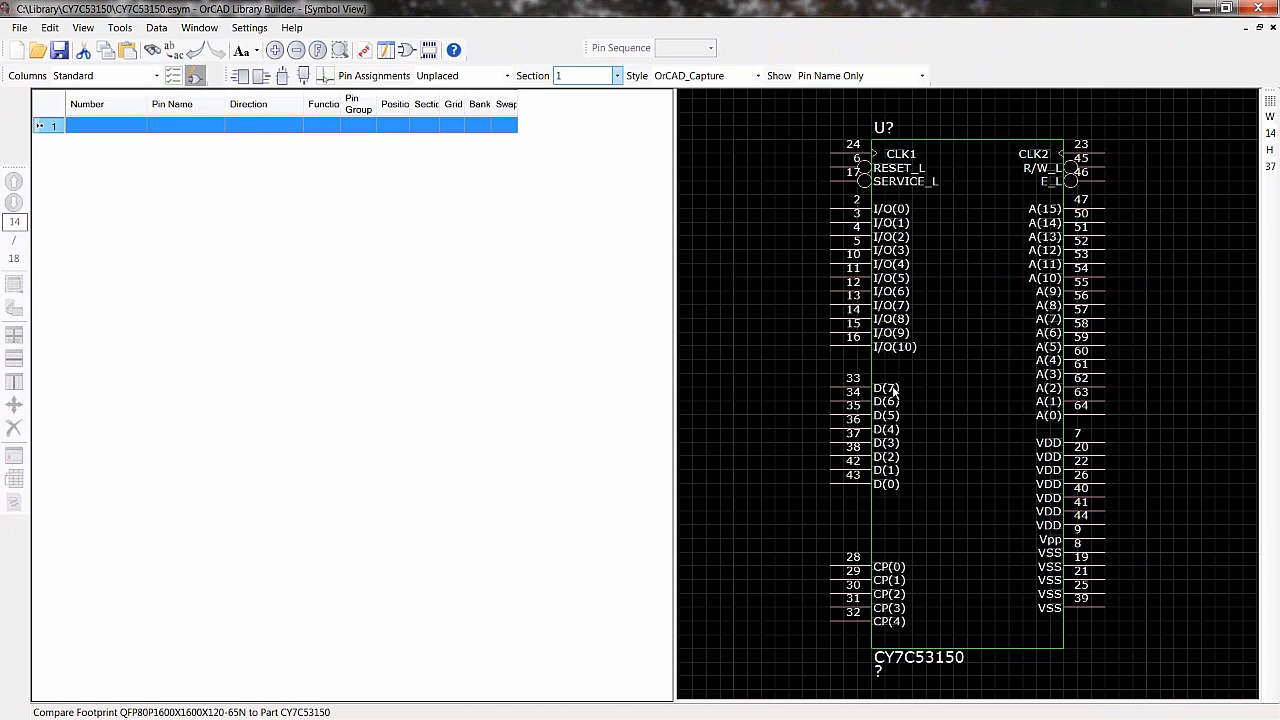
click(194, 75)
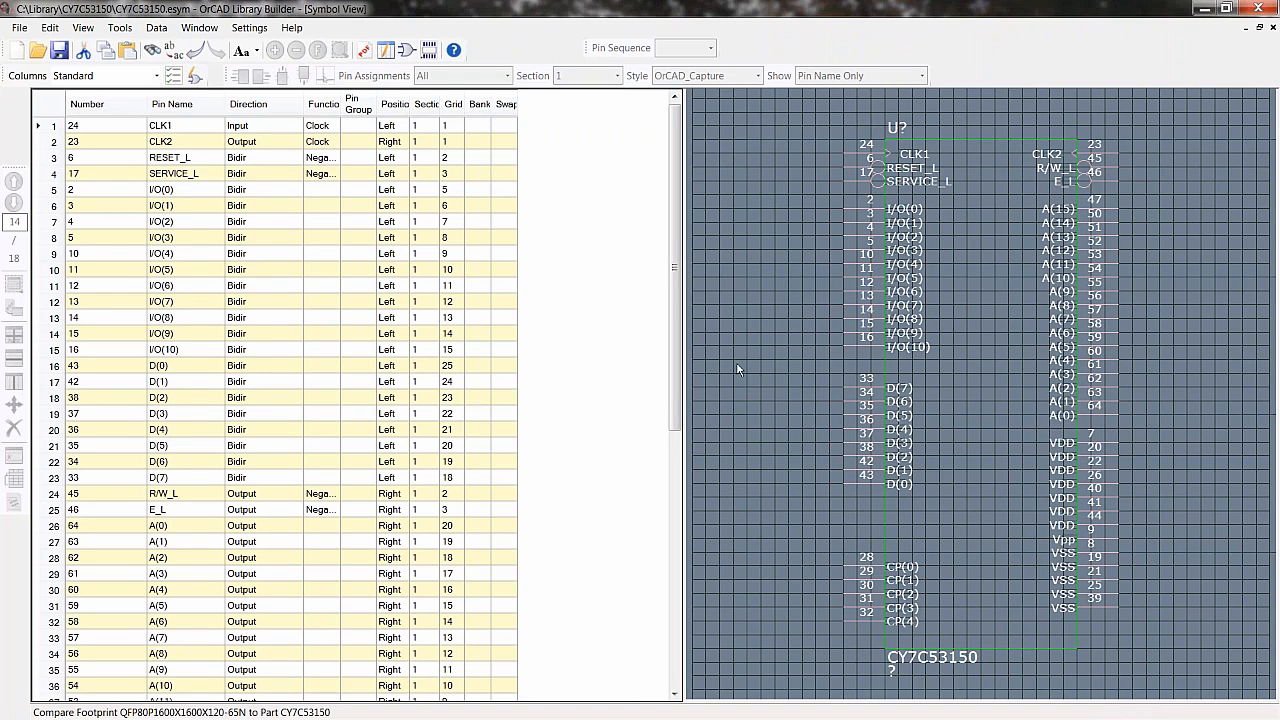
drag(672, 405, 672, 662)
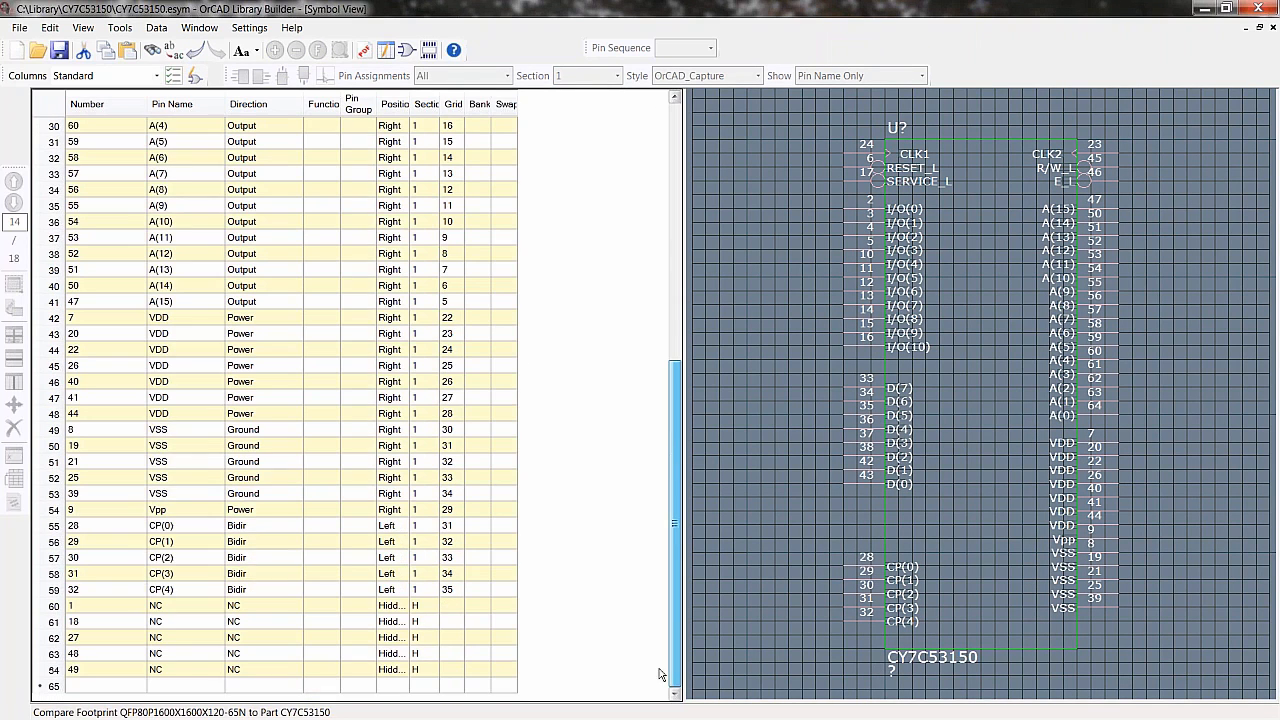
click(87, 686)
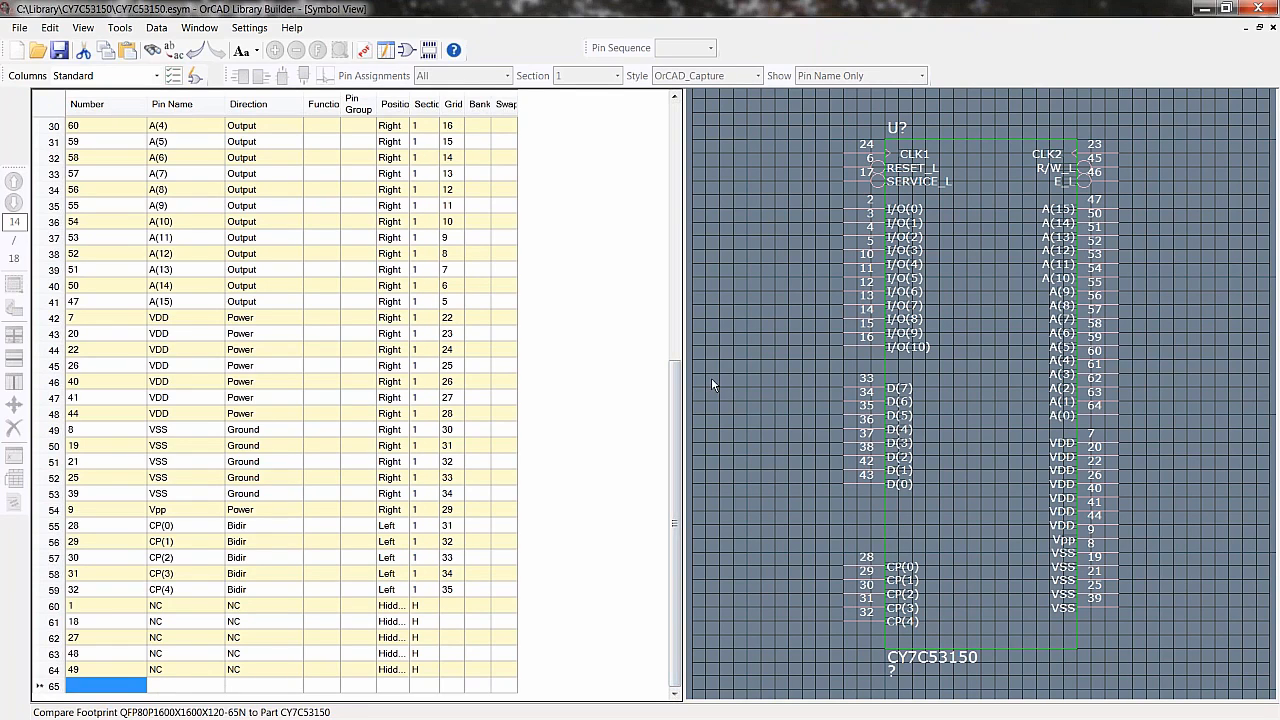
click(385, 50)
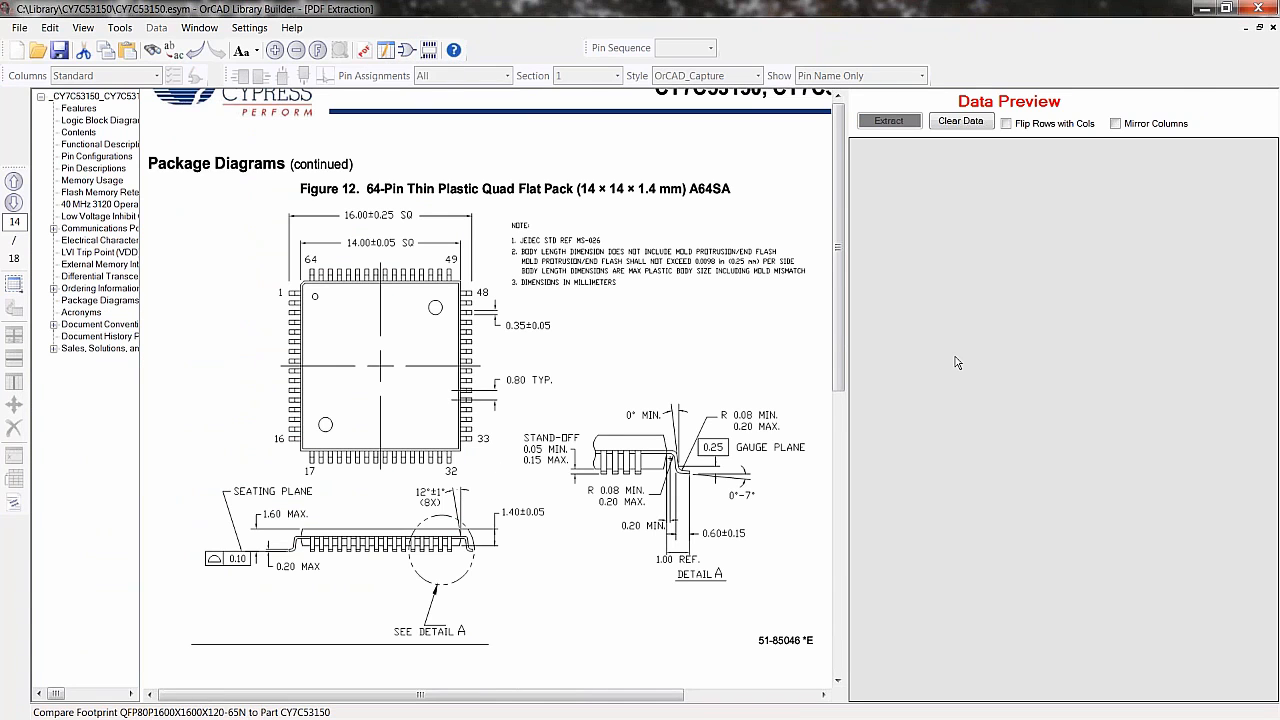
click(428, 50)
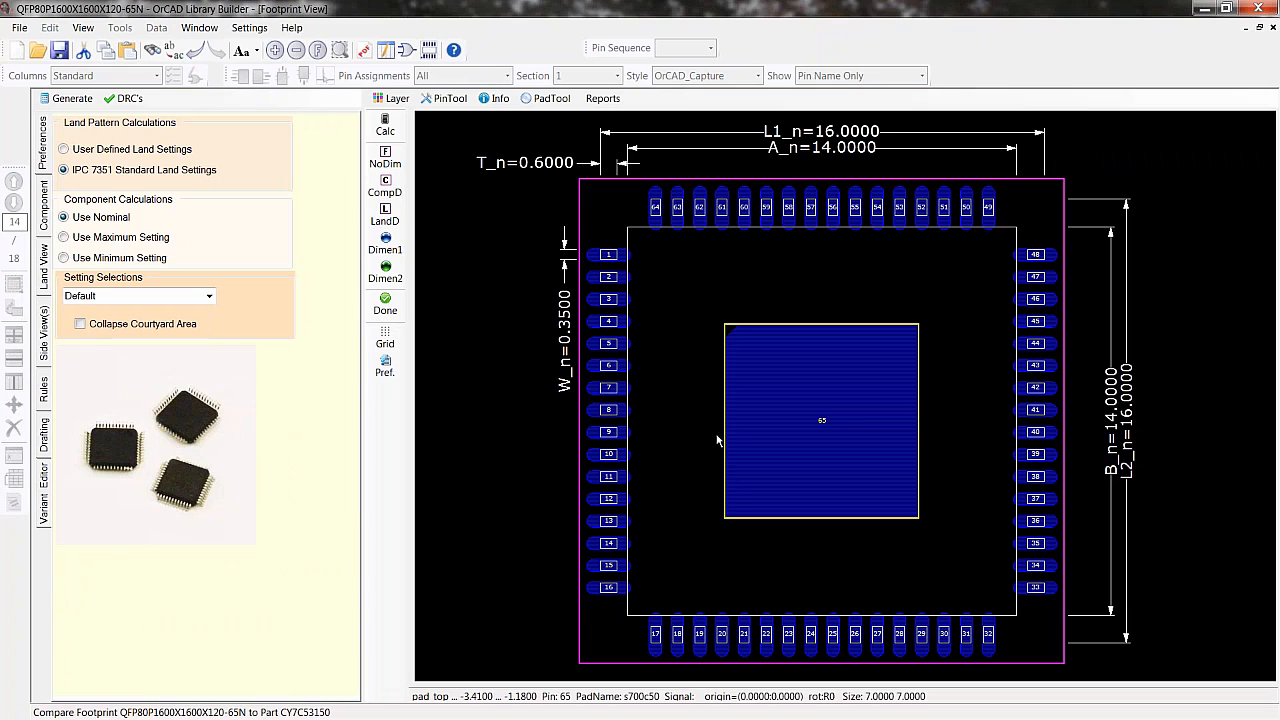
- Set the thermal pad length and width to 0 to remove the thermal pad, and regenerate the footprint
click(44, 210)
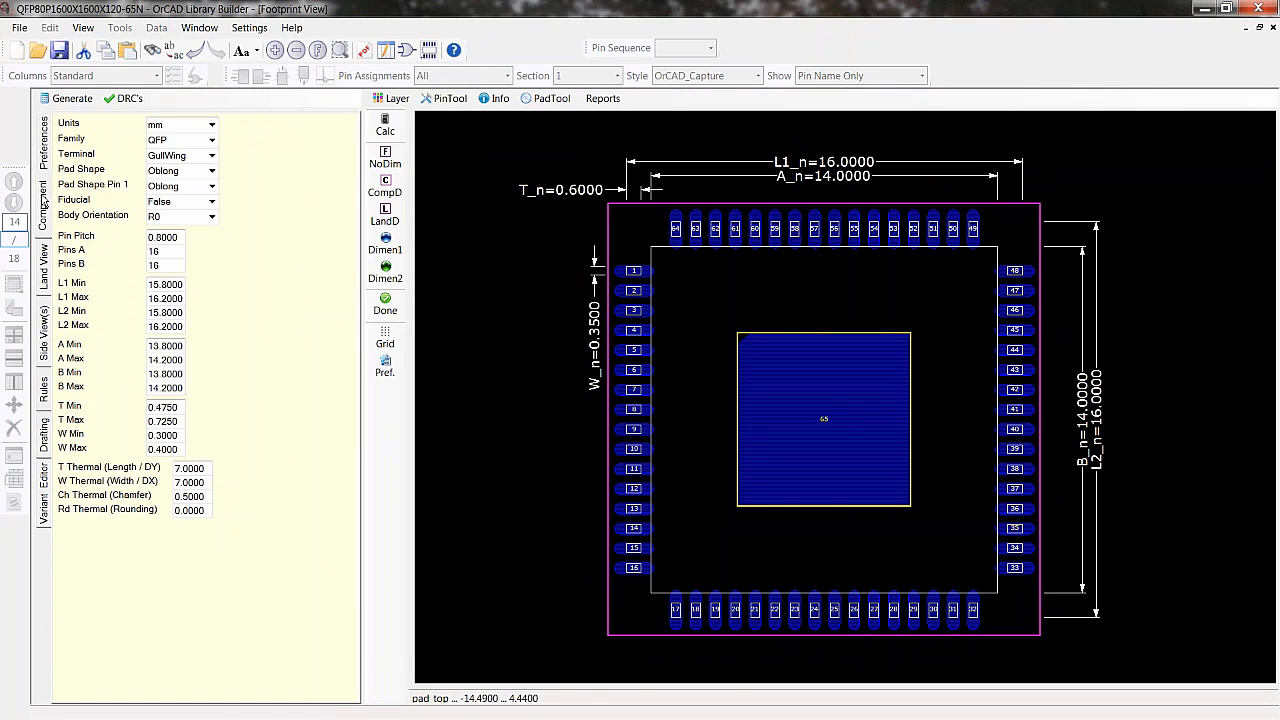
drag(216, 468, 176, 482)
text(00)
click(64, 98)
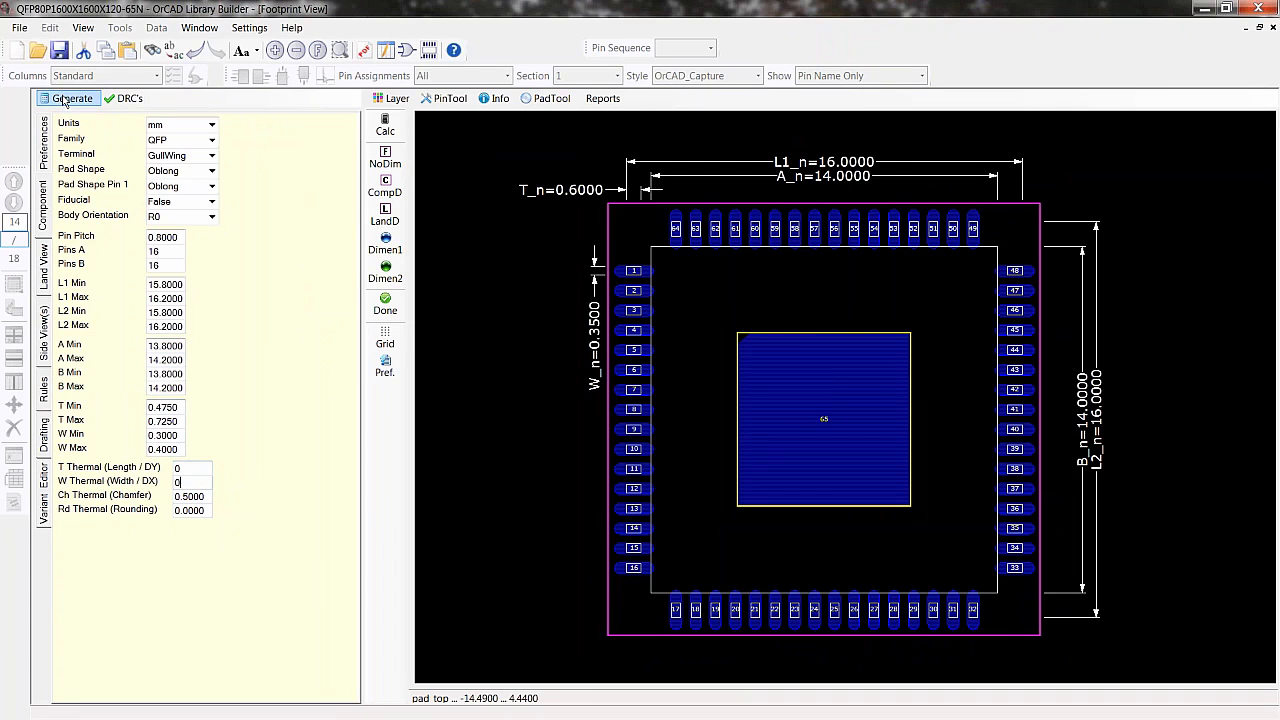
- Rerun the footprint-to-symbol and symbol-to-footprint comparison reports
click(592, 102)
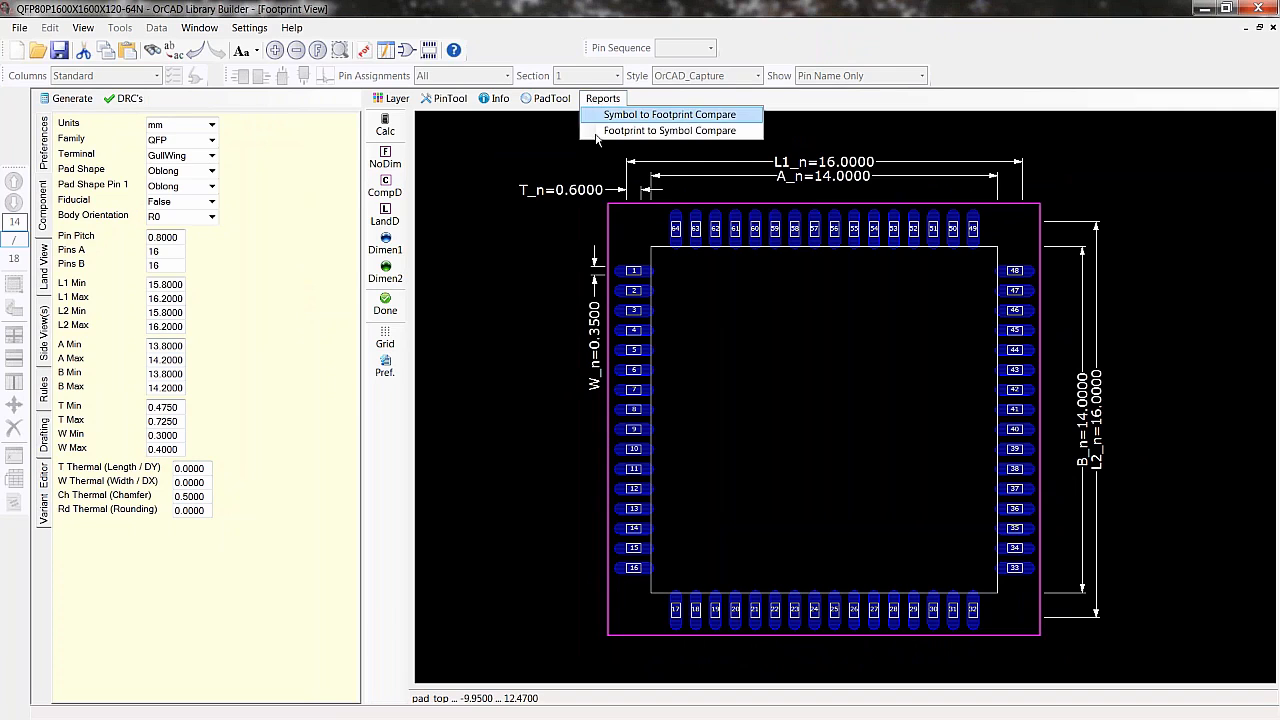
click(604, 131)
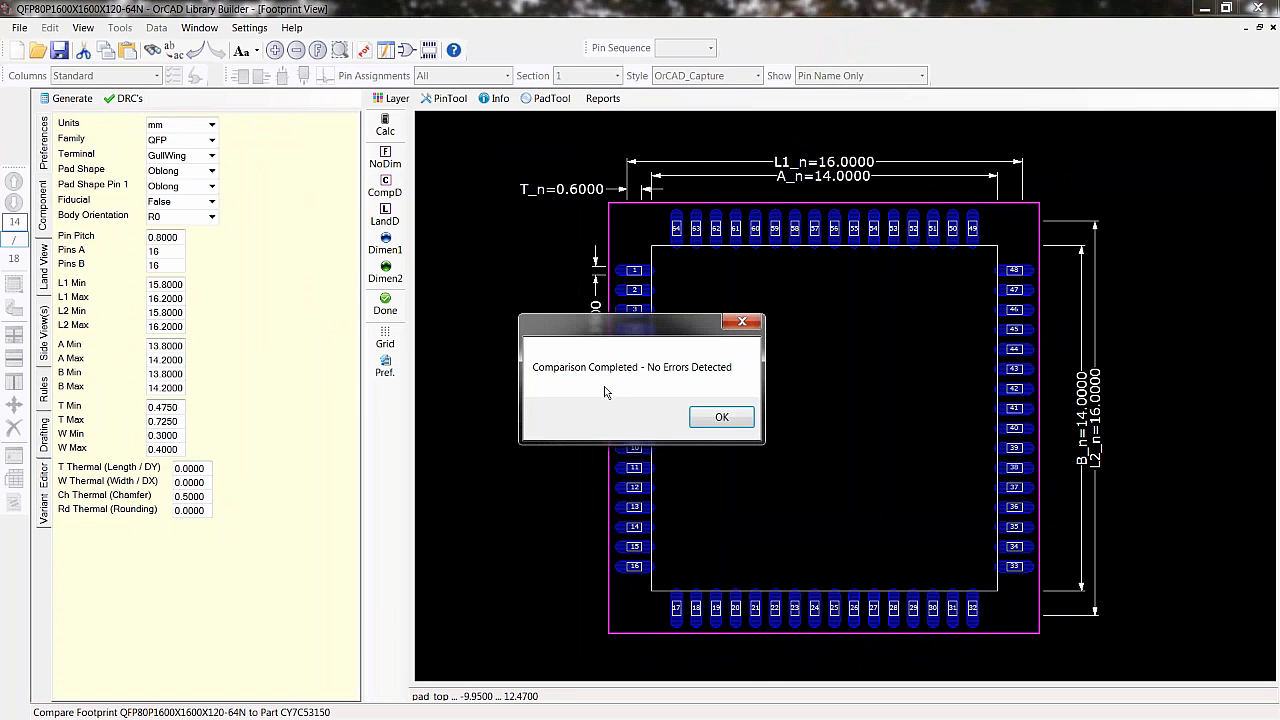
click(716, 417)
click(604, 100)
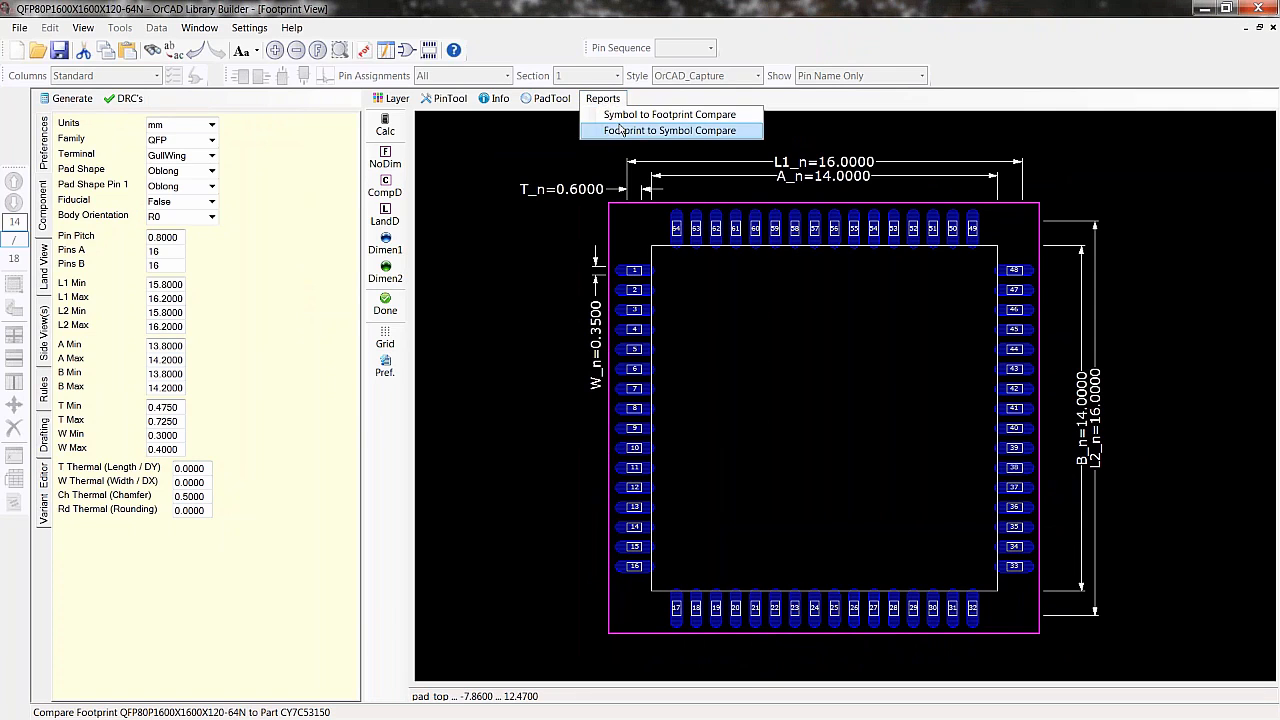
click(607, 117)
click(716, 417)
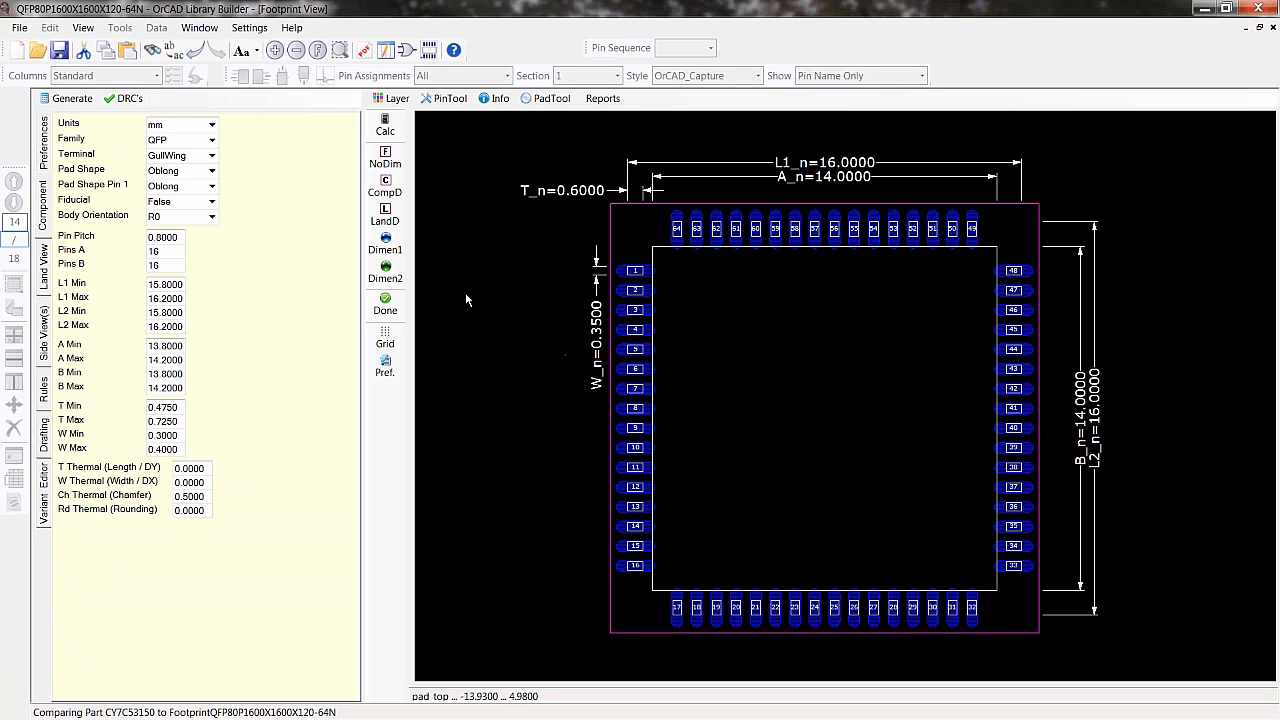
- Save the symbol
click(19, 28)
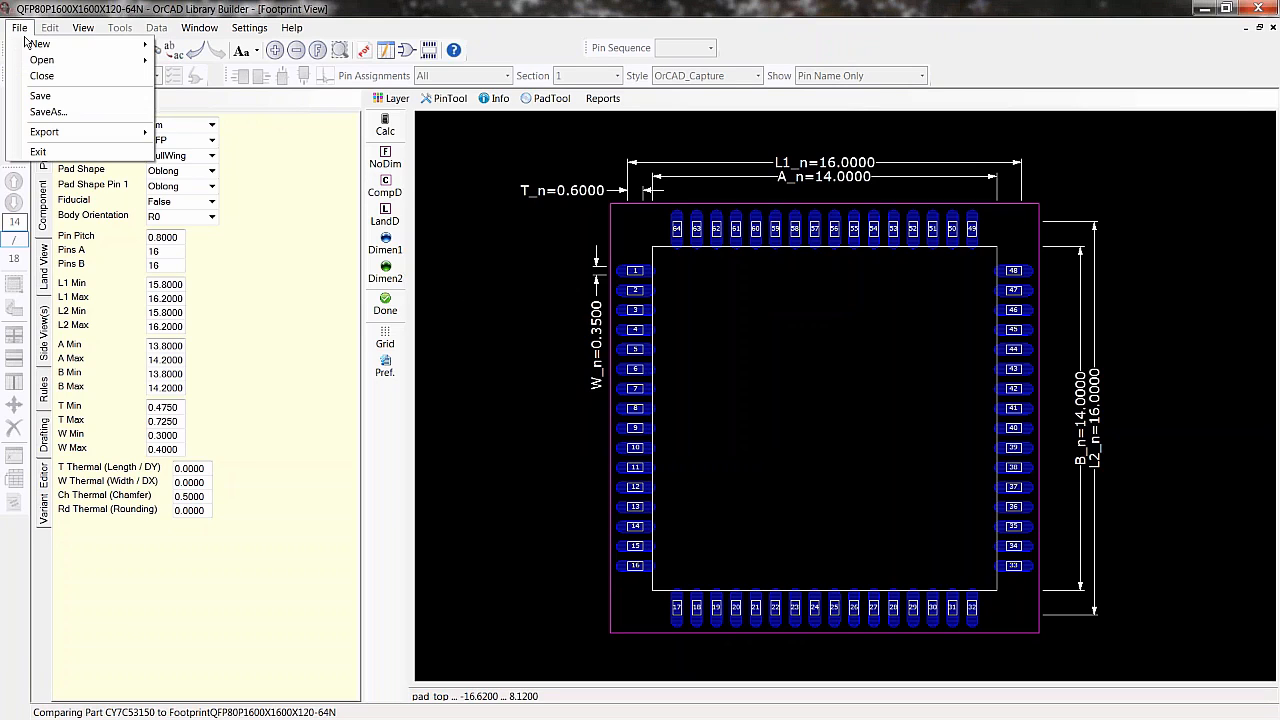
click(67, 100)
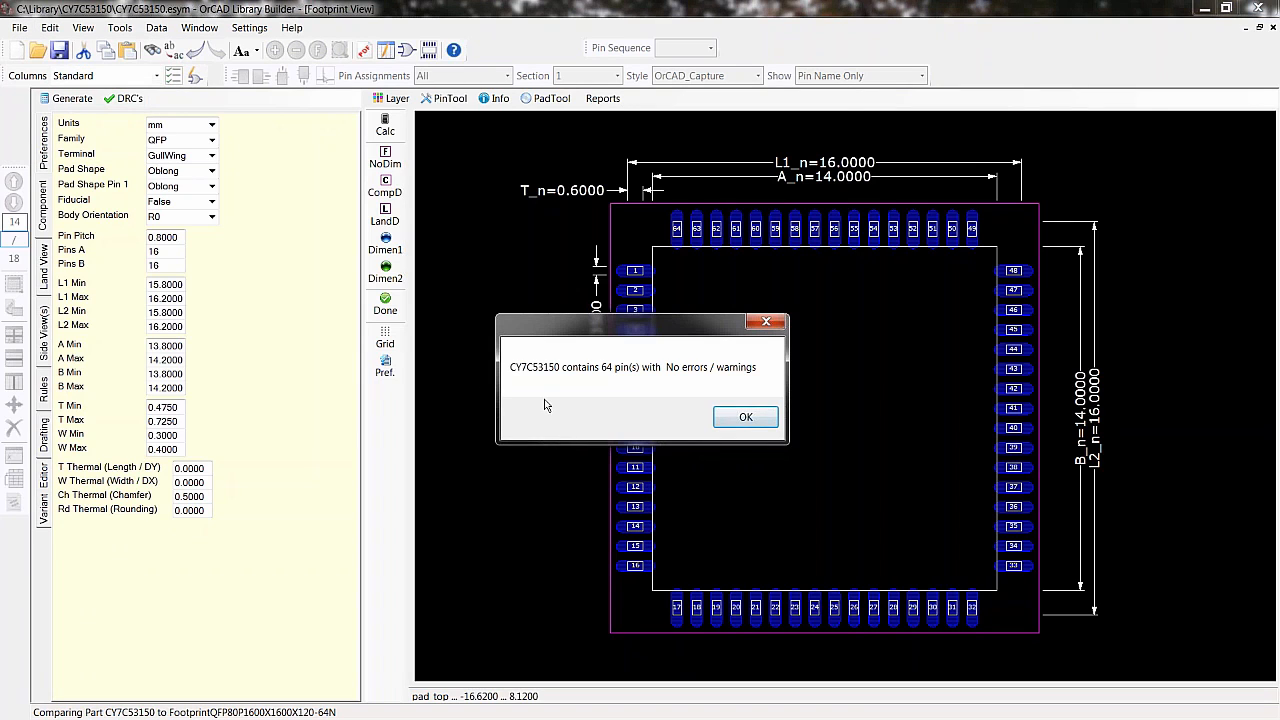
click(745, 417)
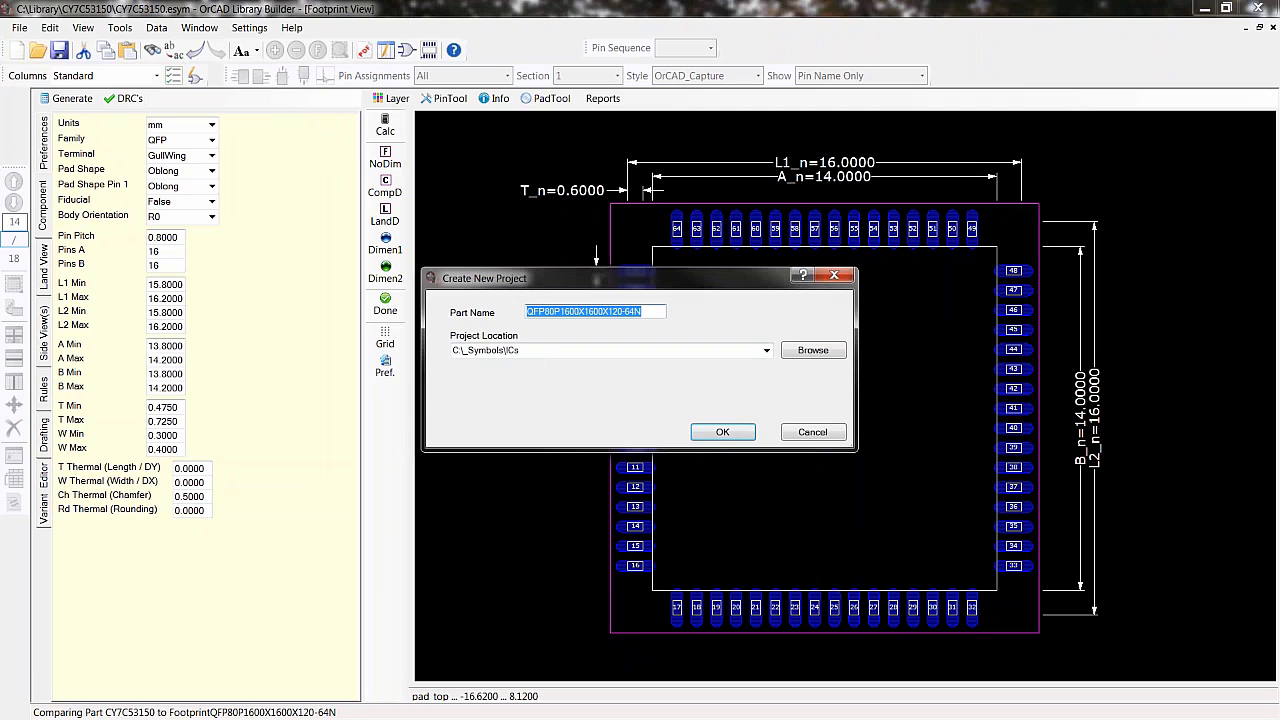
click(646, 312)
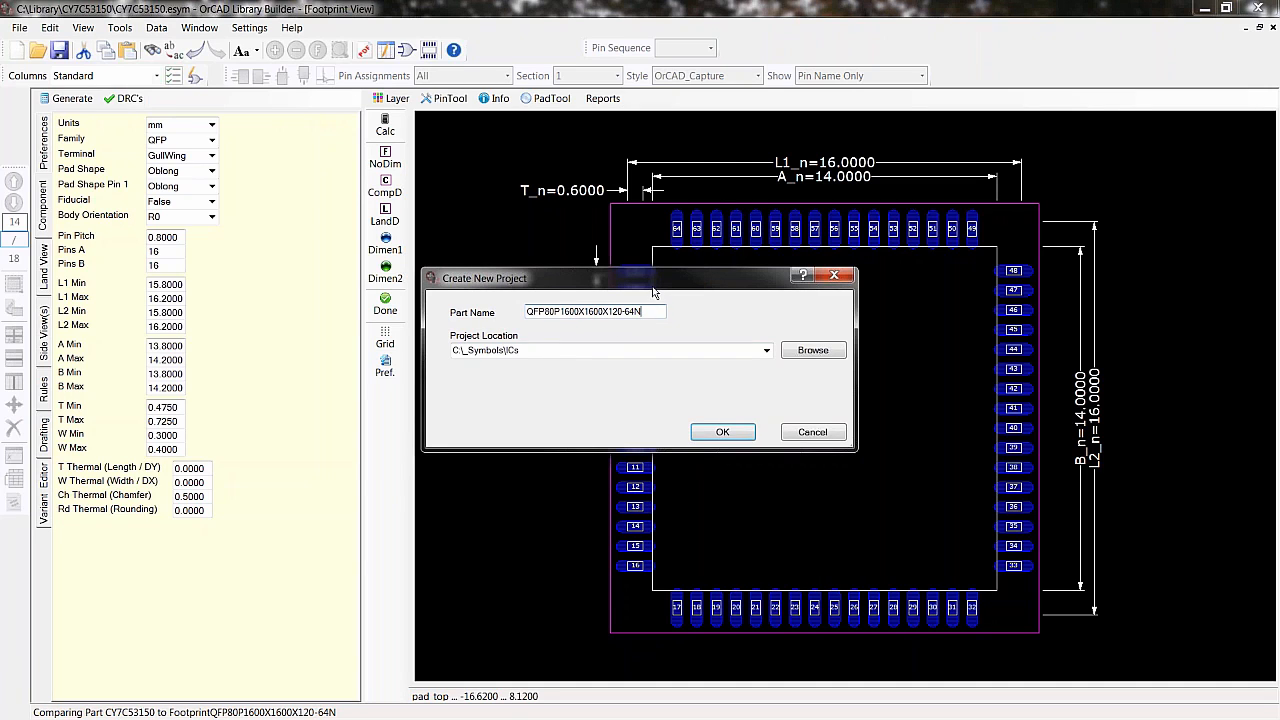
drag(655, 292, 562, 319)
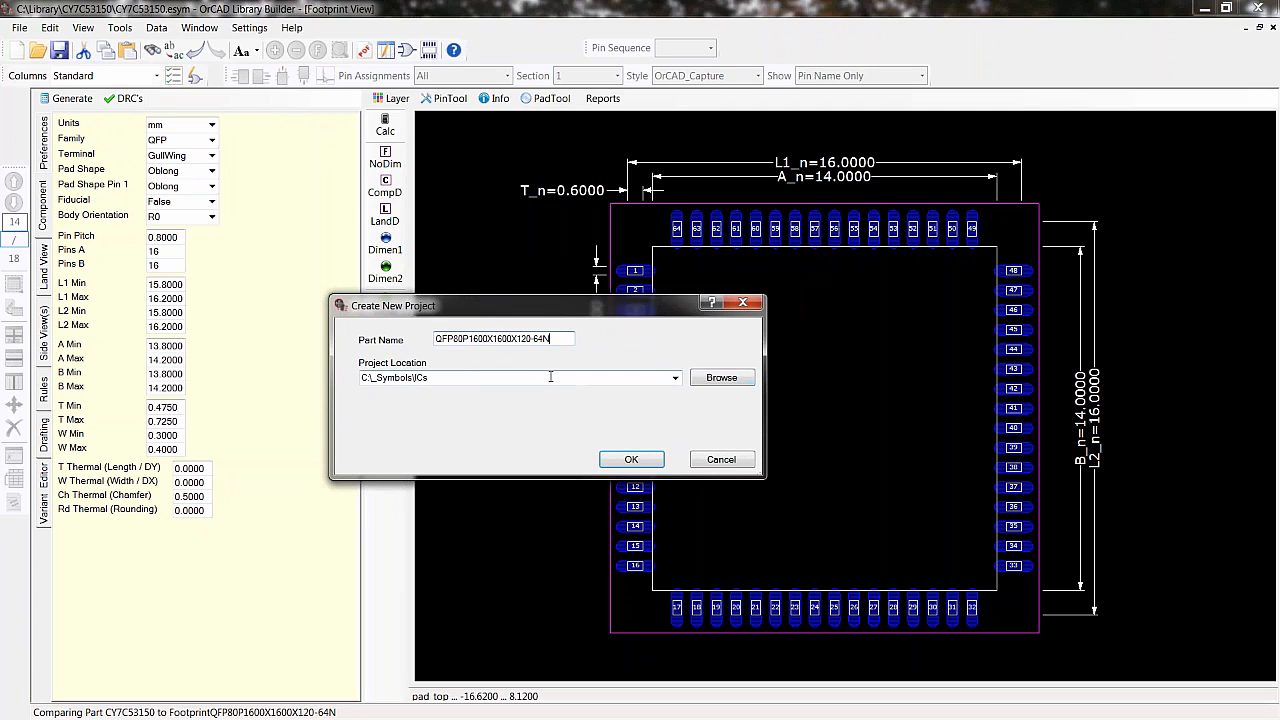
click(710, 460)
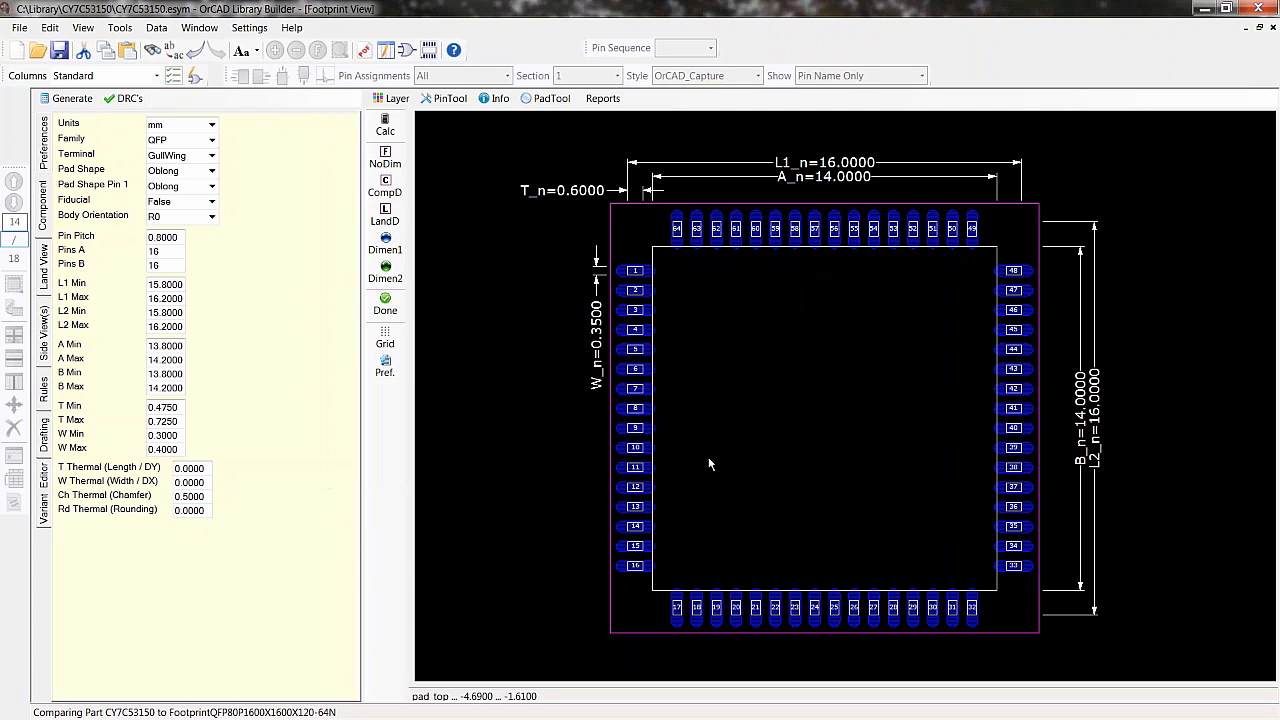
- Set the body height H Max to 1.6 mm in the side view settings and regenerate the footprint
click(44, 355)
click(118, 146)
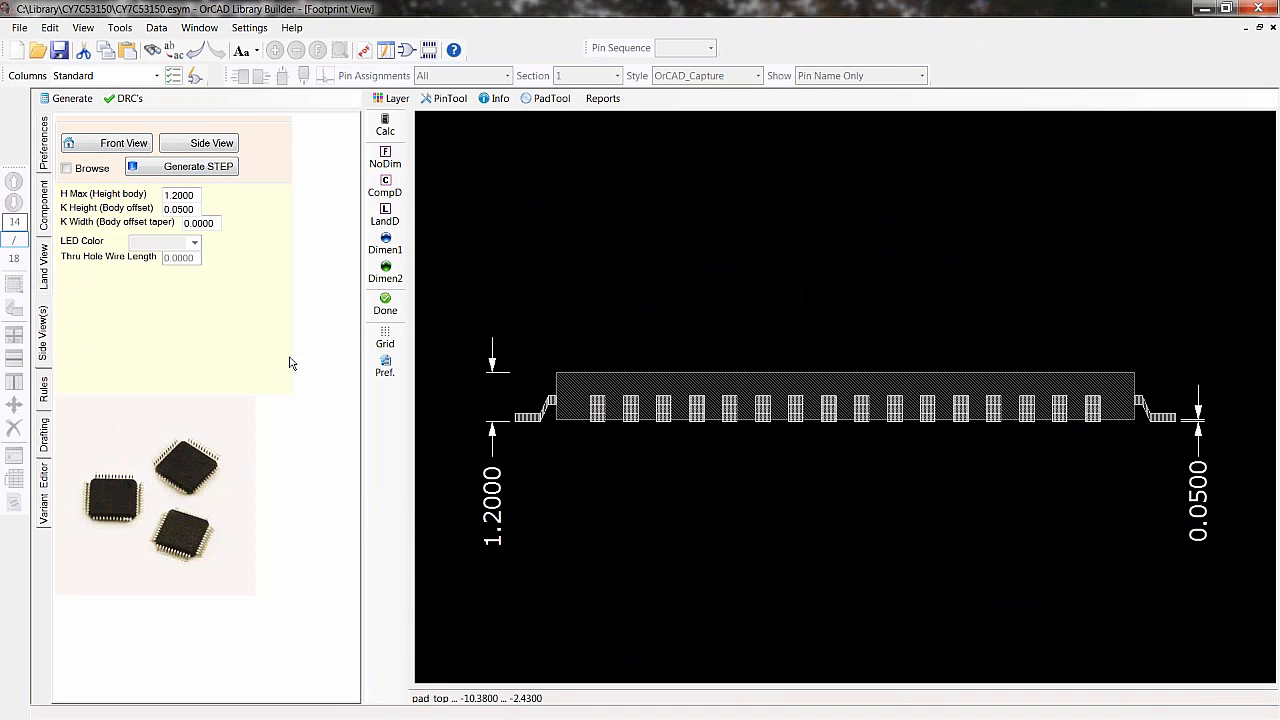
click(174, 196)
text(6)
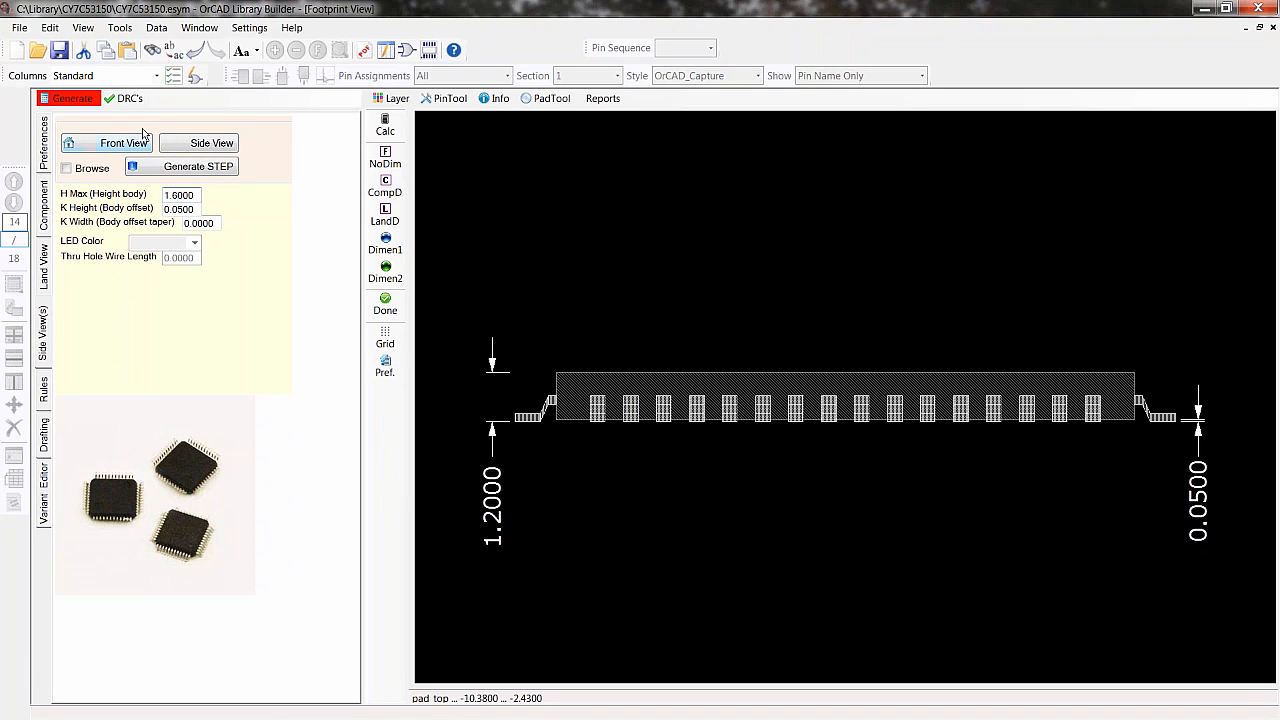
click(72, 98)
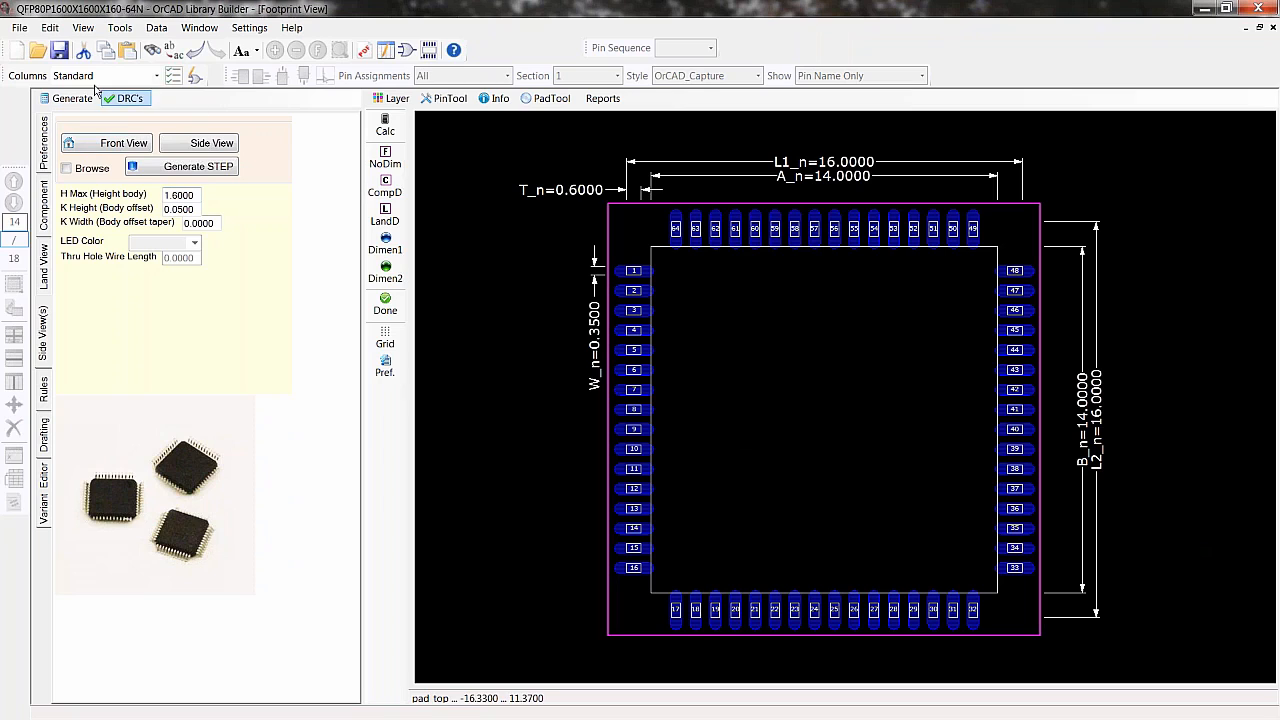
- Save the part
click(17, 28)
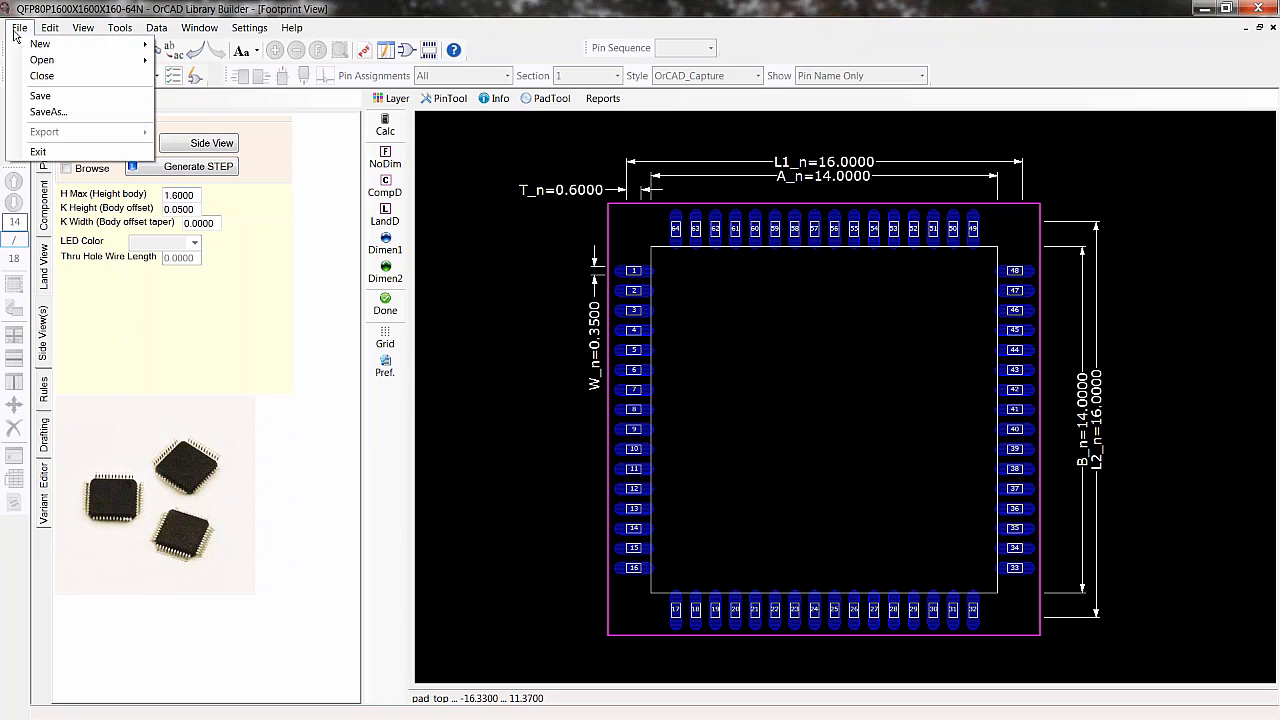
click(40, 96)
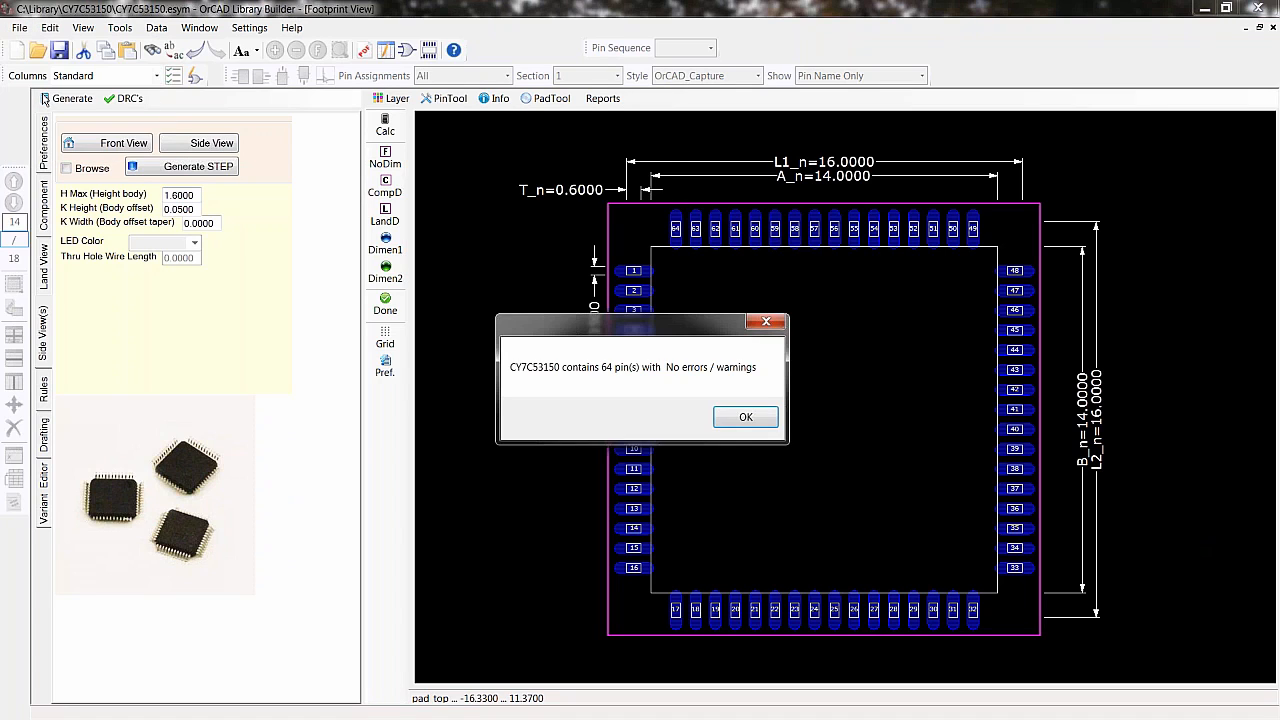
click(719, 418)
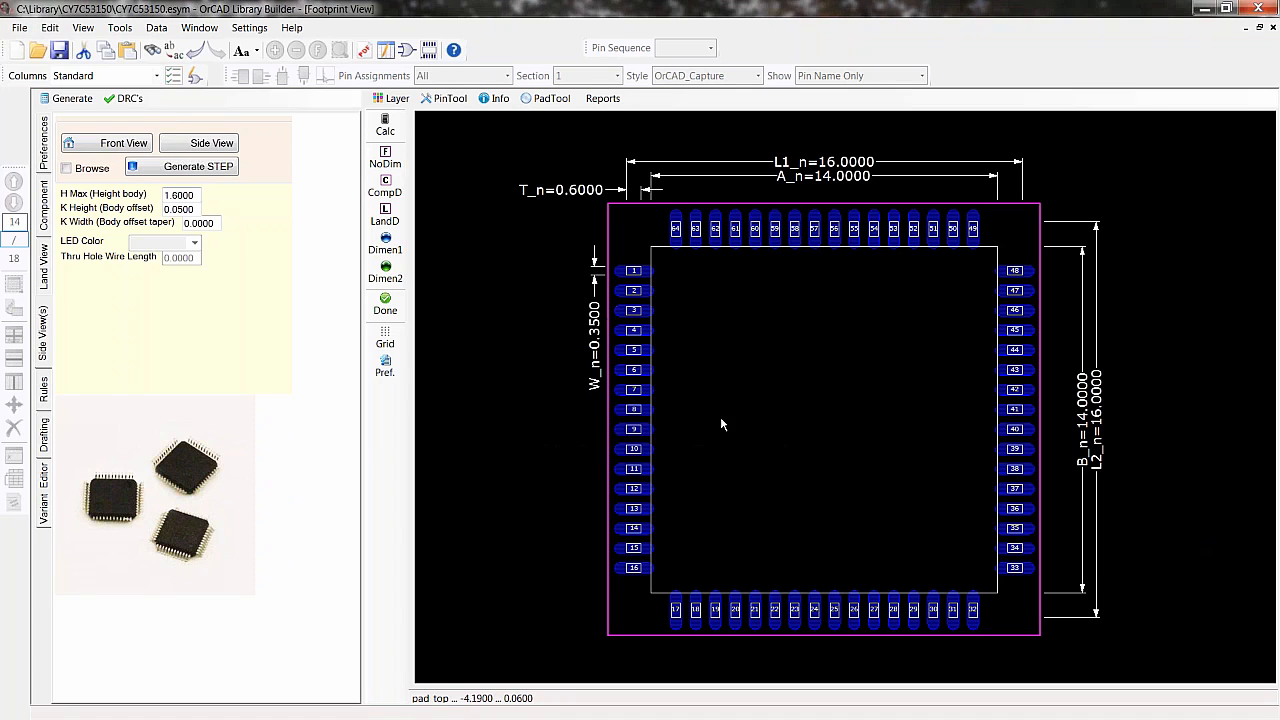
- Save the part as CY7C53150 in C:\Library, overwriting the existing symbol
click(20, 29)
click(43, 111)
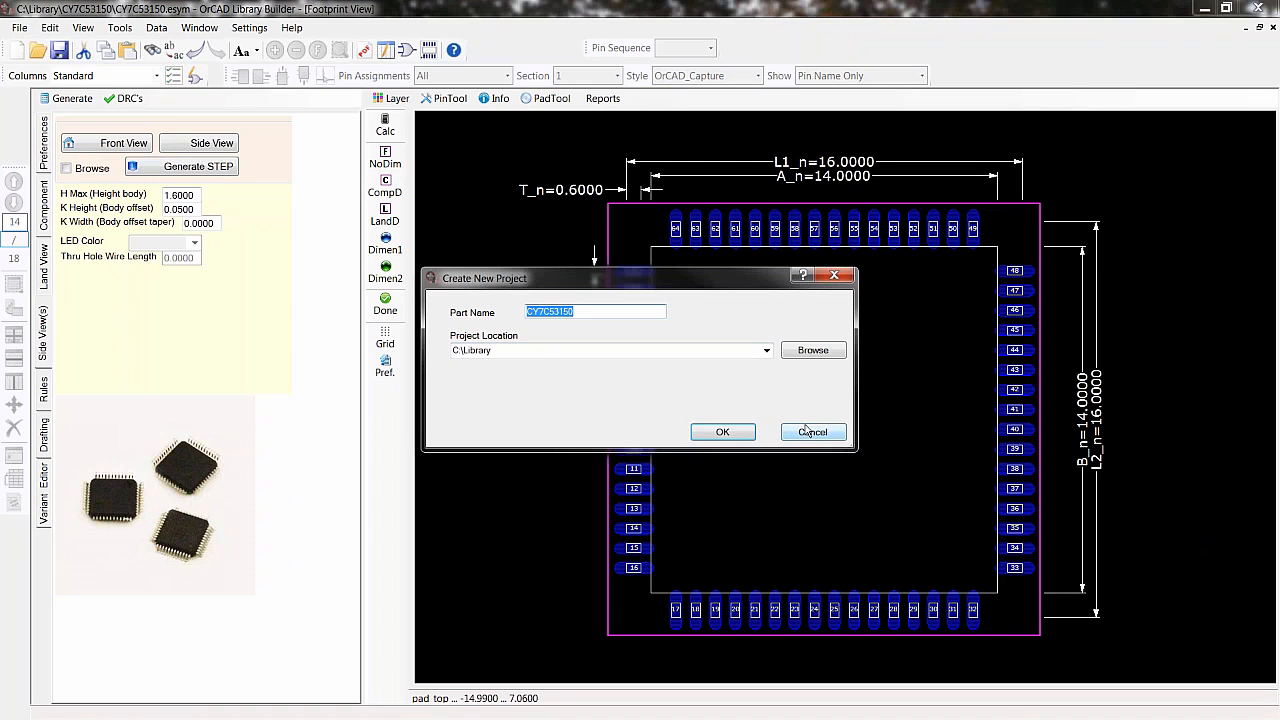
click(741, 431)
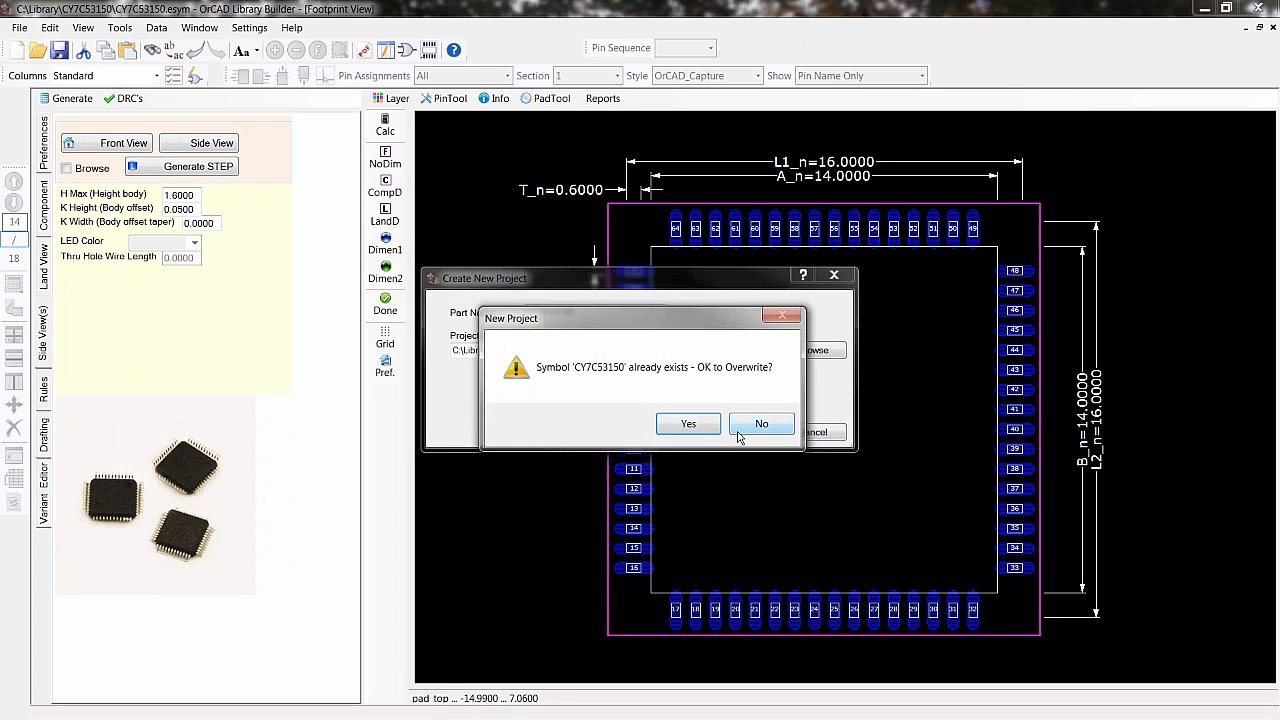
click(688, 424)
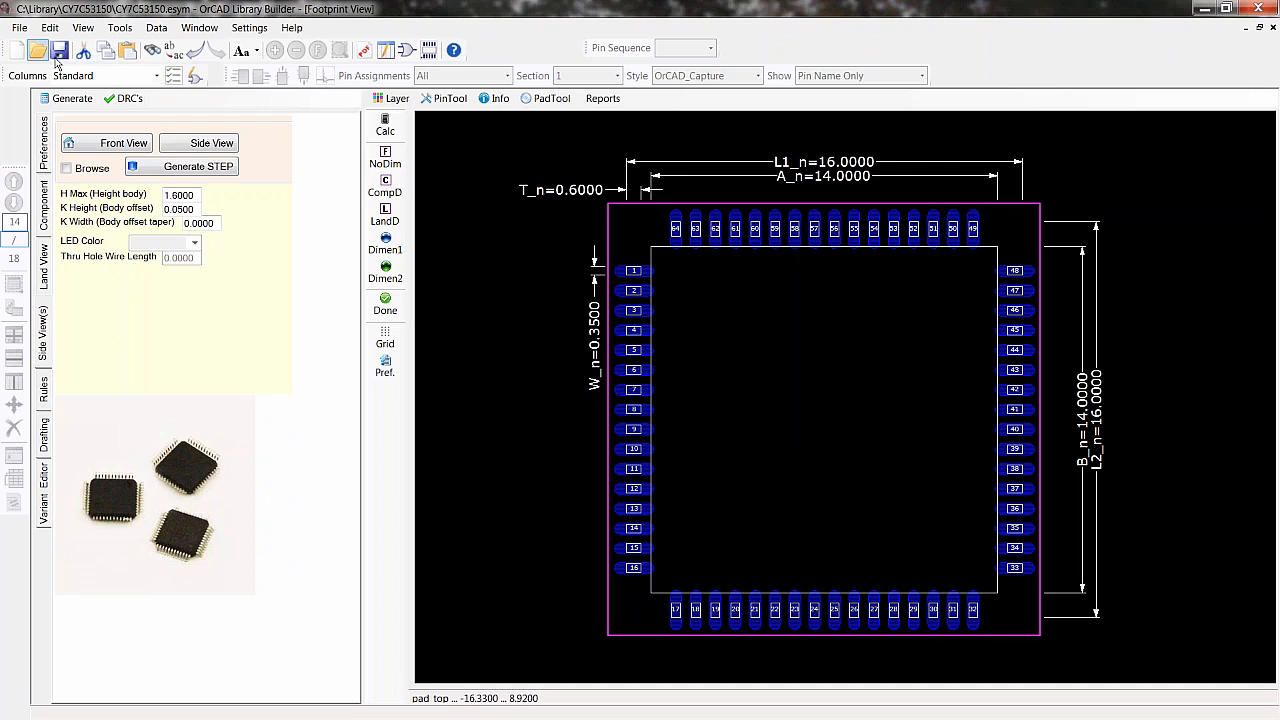
click(19, 27)
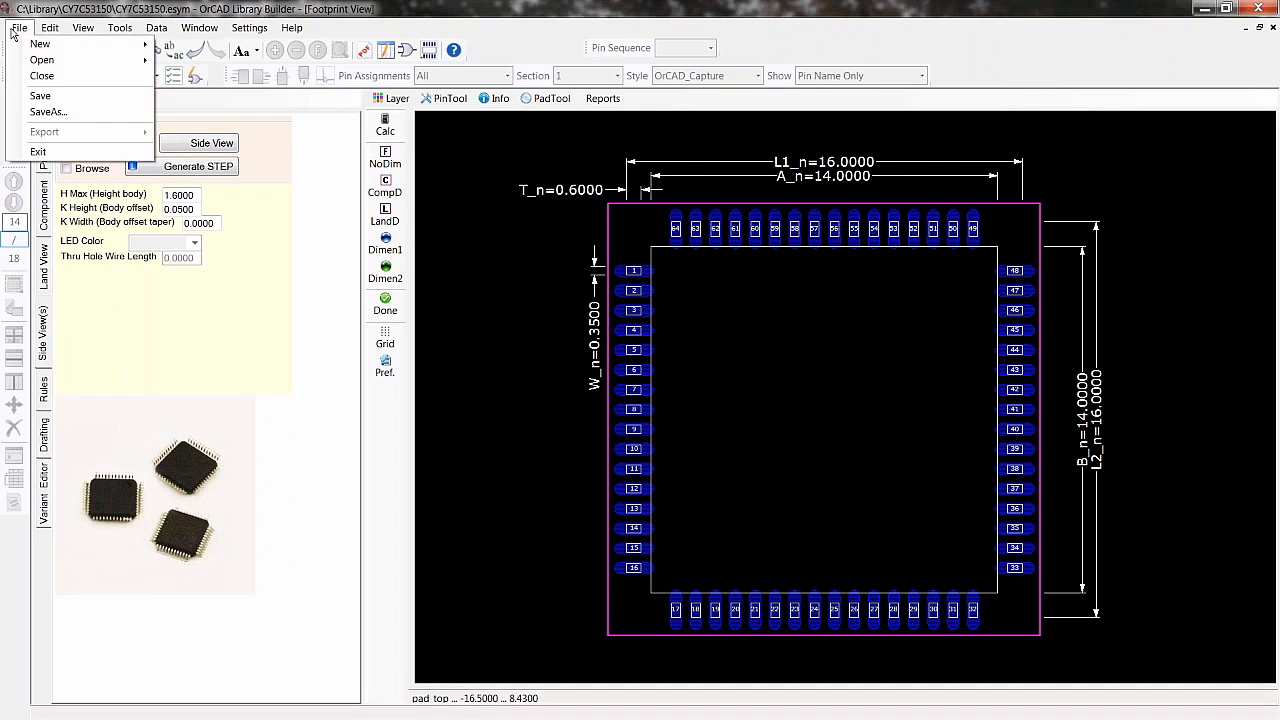
click(44, 112)
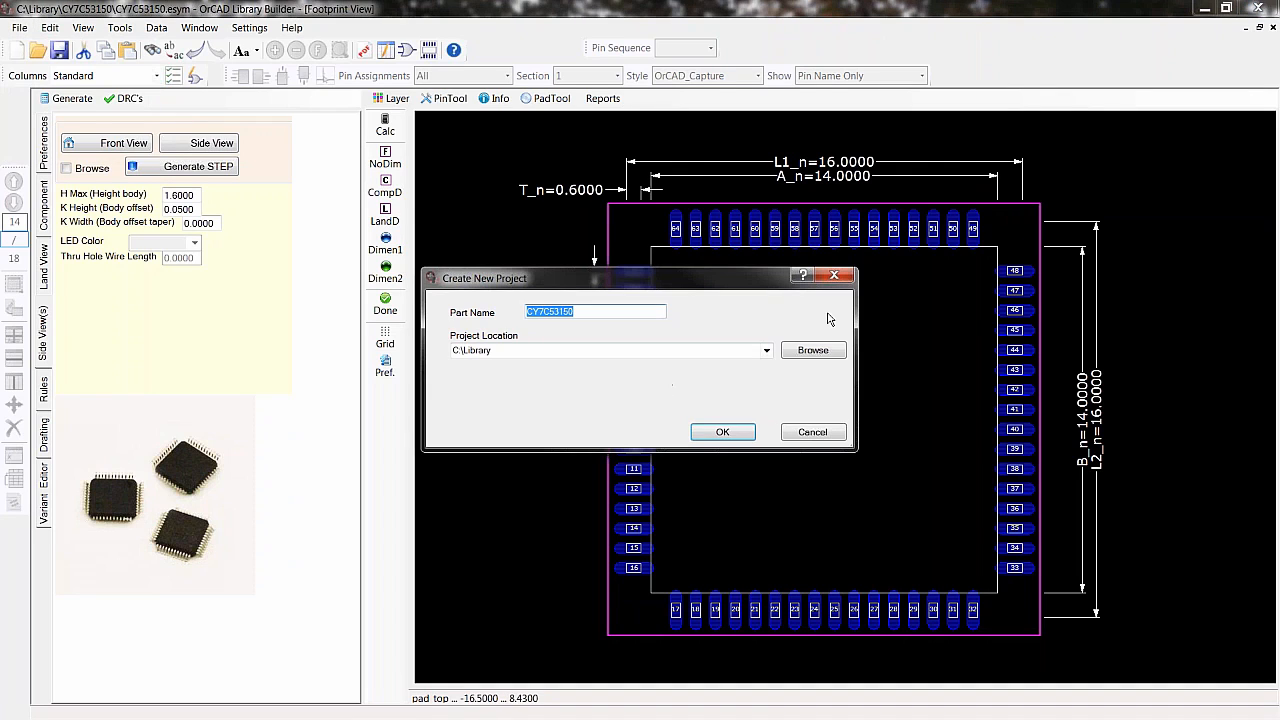
click(810, 432)
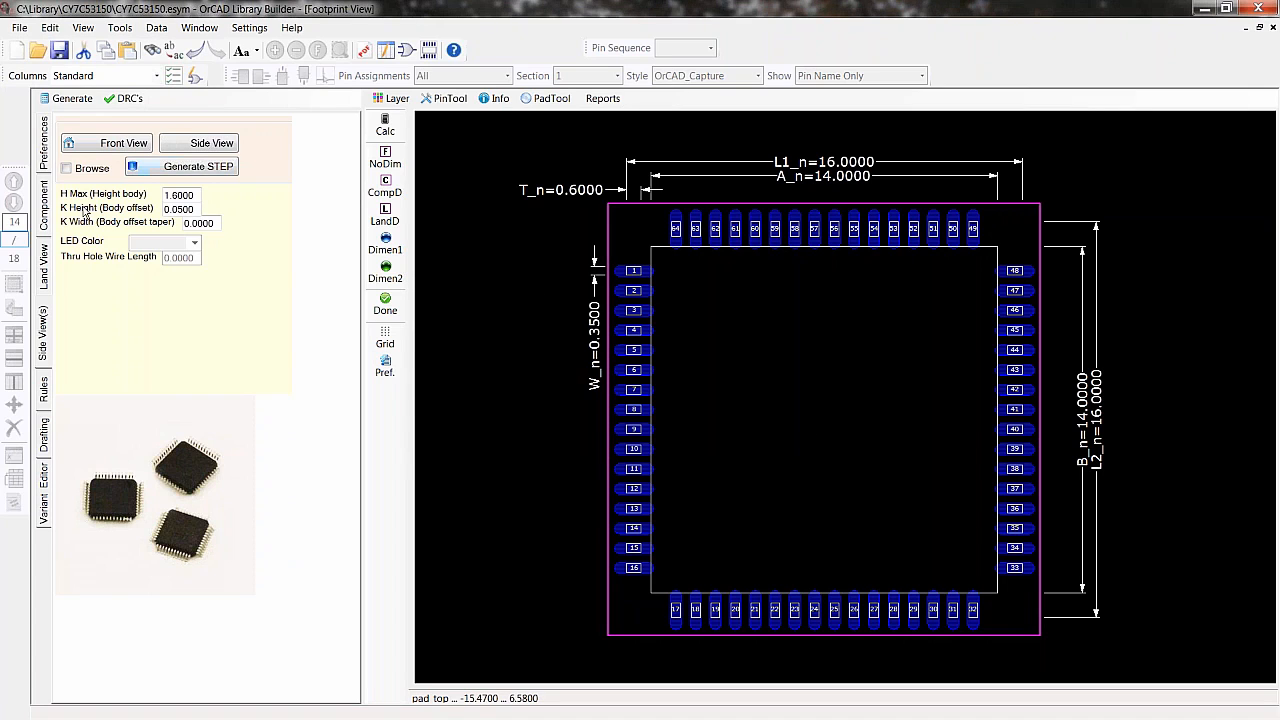
click(47, 199)
click(19, 27)
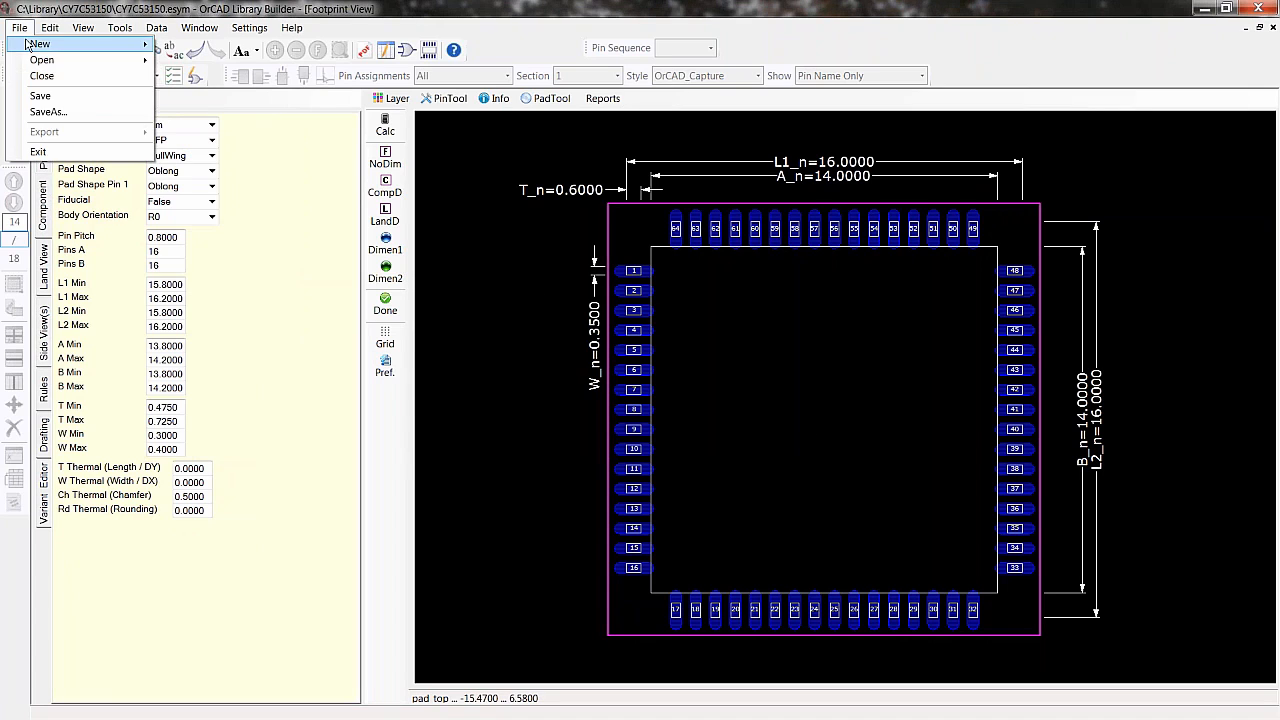
click(44, 114)
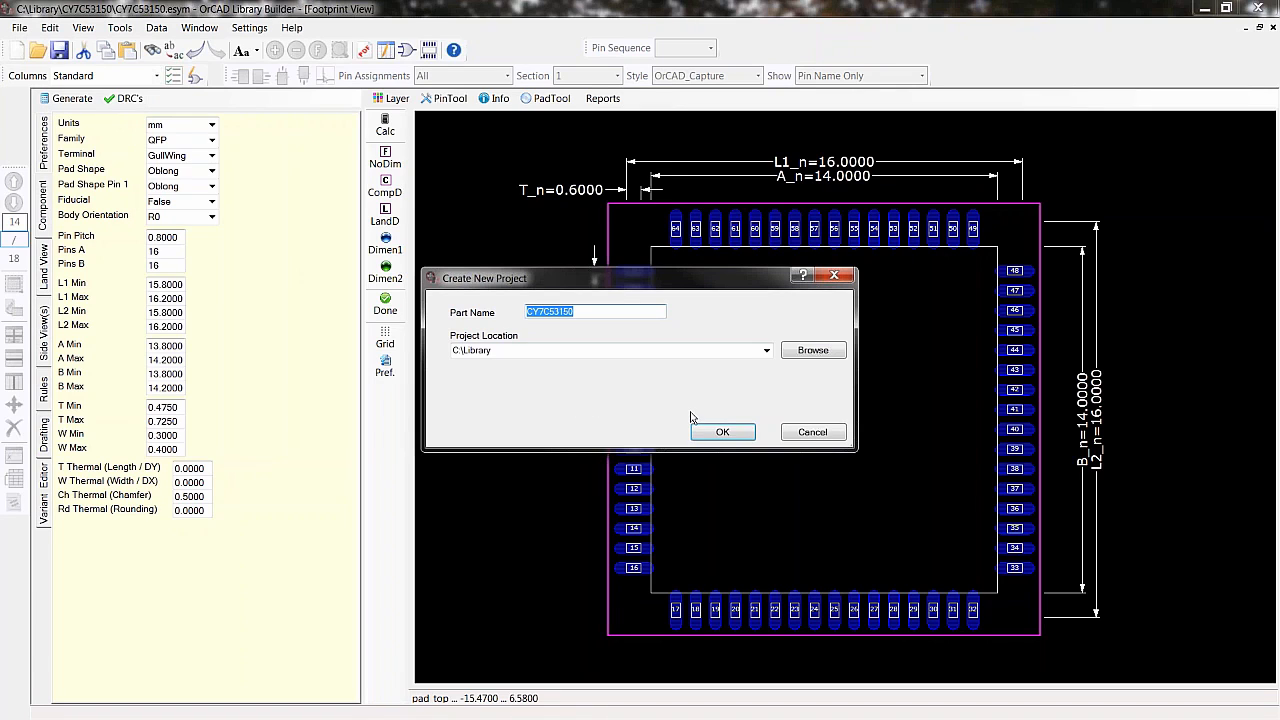
click(790, 434)
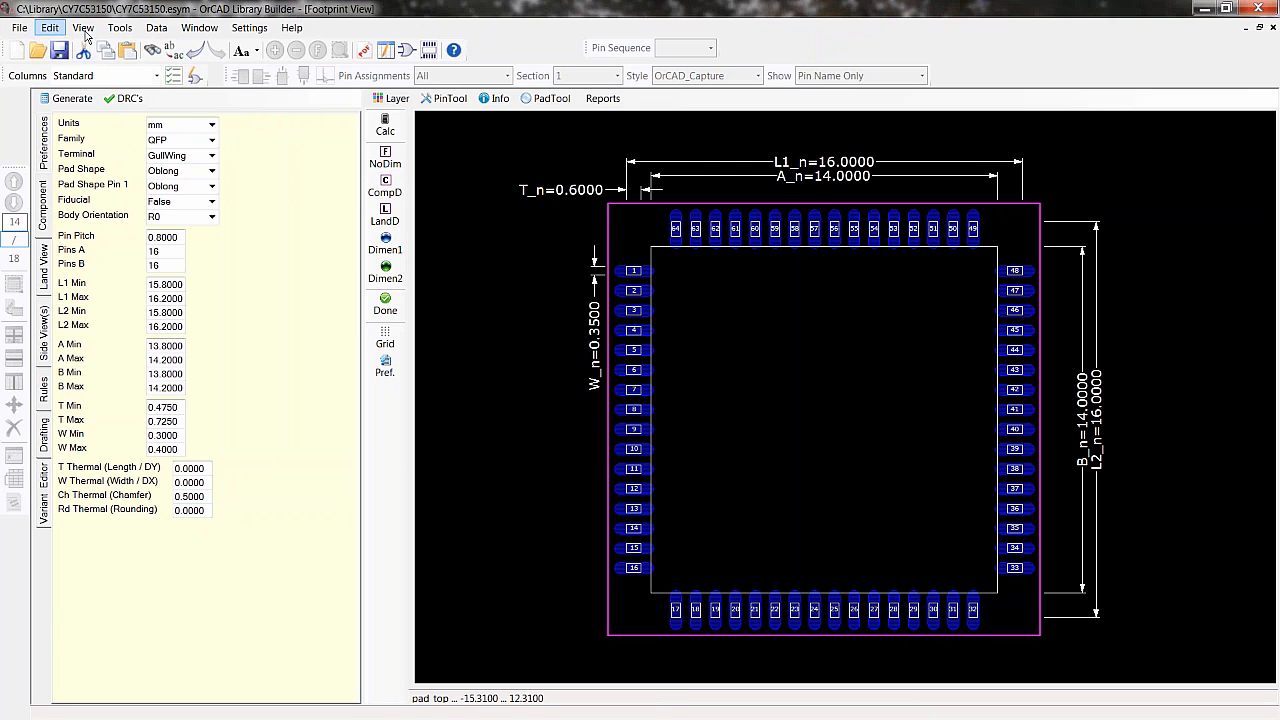
- Switch to the symbol graphic view and export the symbol as OrCAD Capture symbols, removing empty sections and saving project changes
click(387, 51)
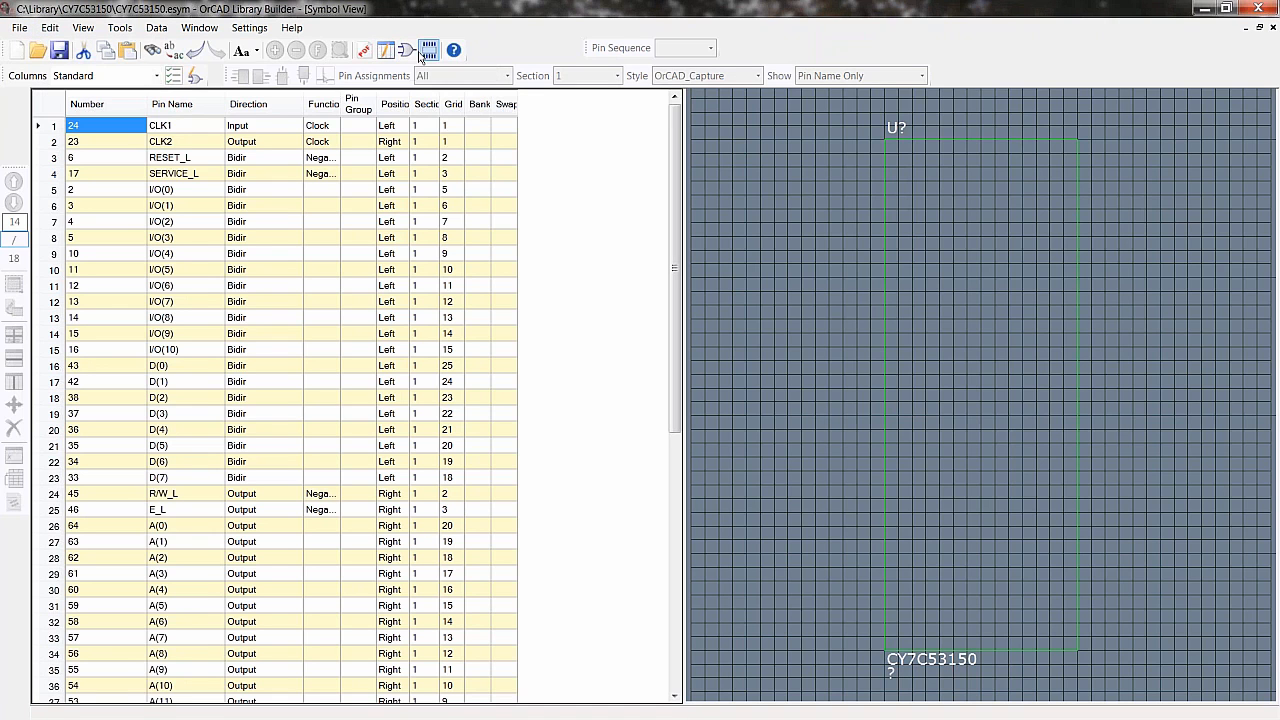
click(25, 31)
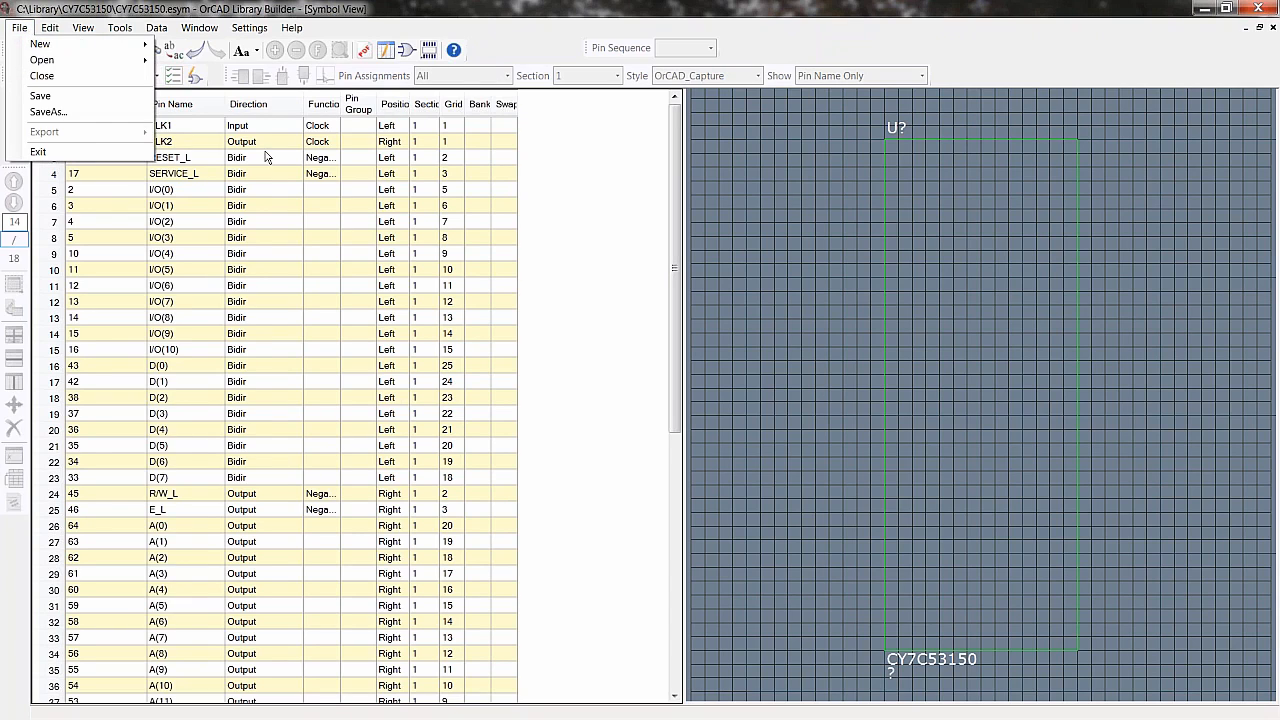
click(600, 208)
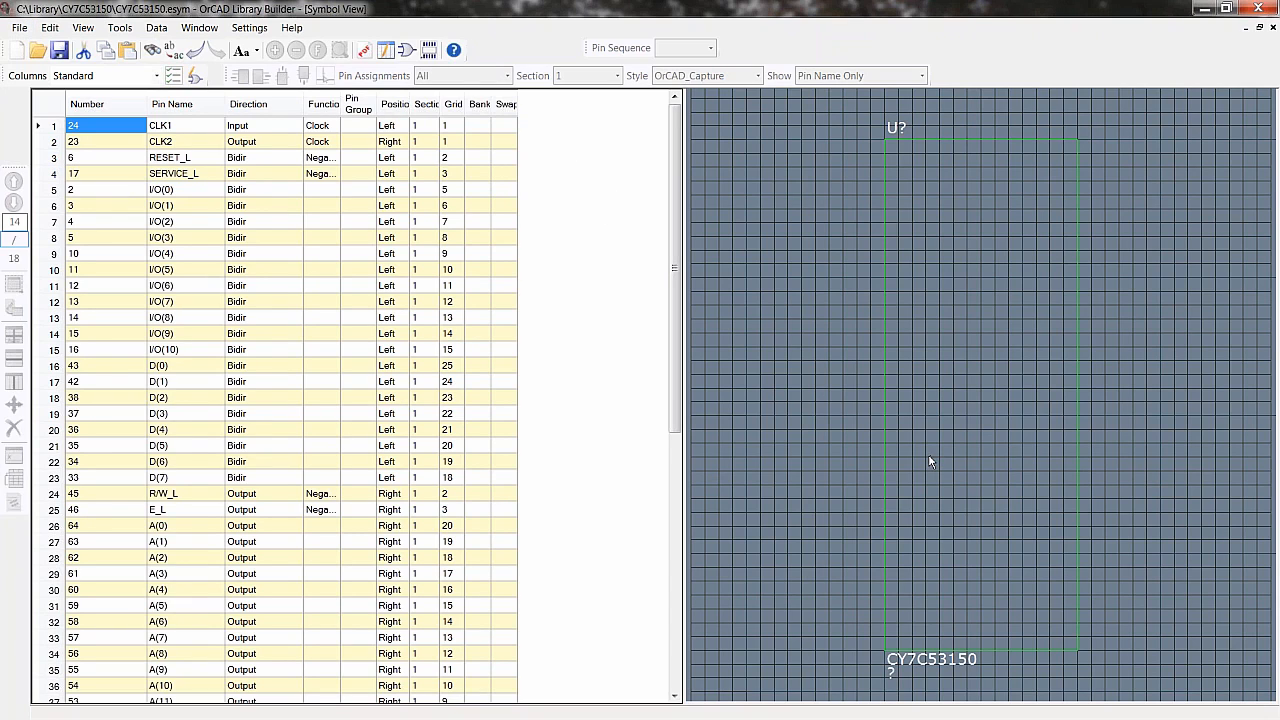
click(193, 78)
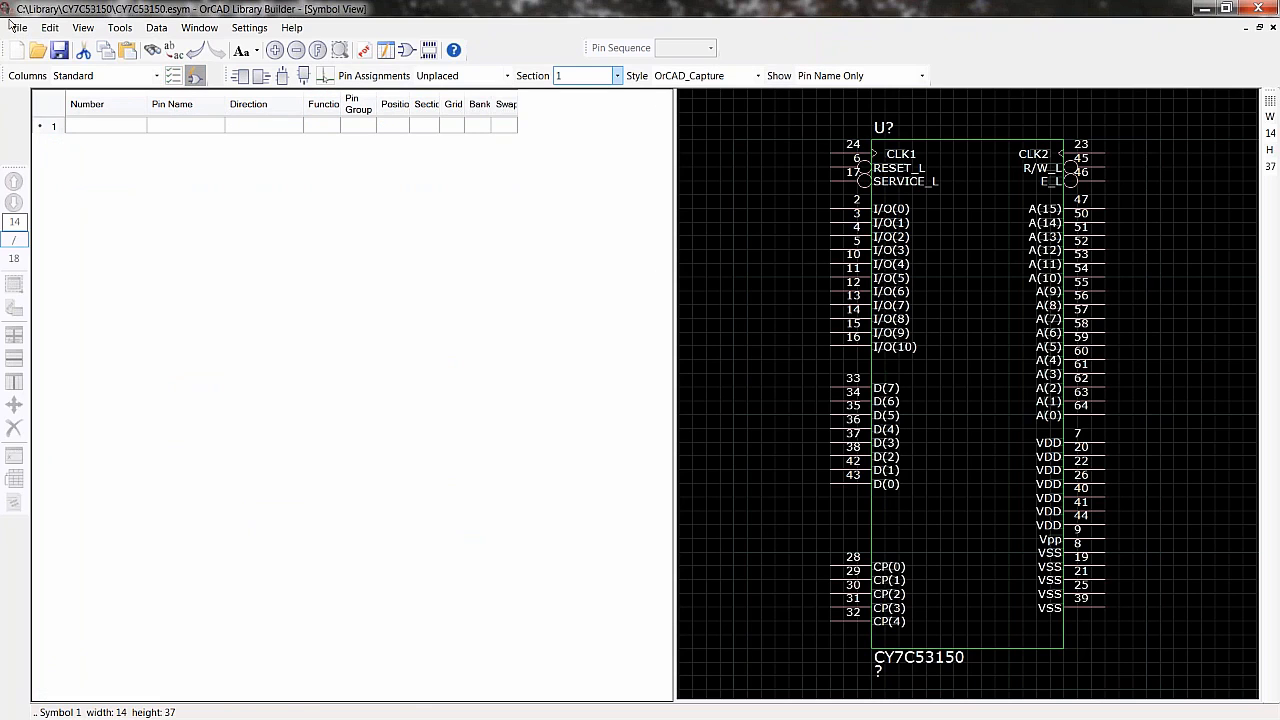
click(17, 28)
mouse_move(125, 129)
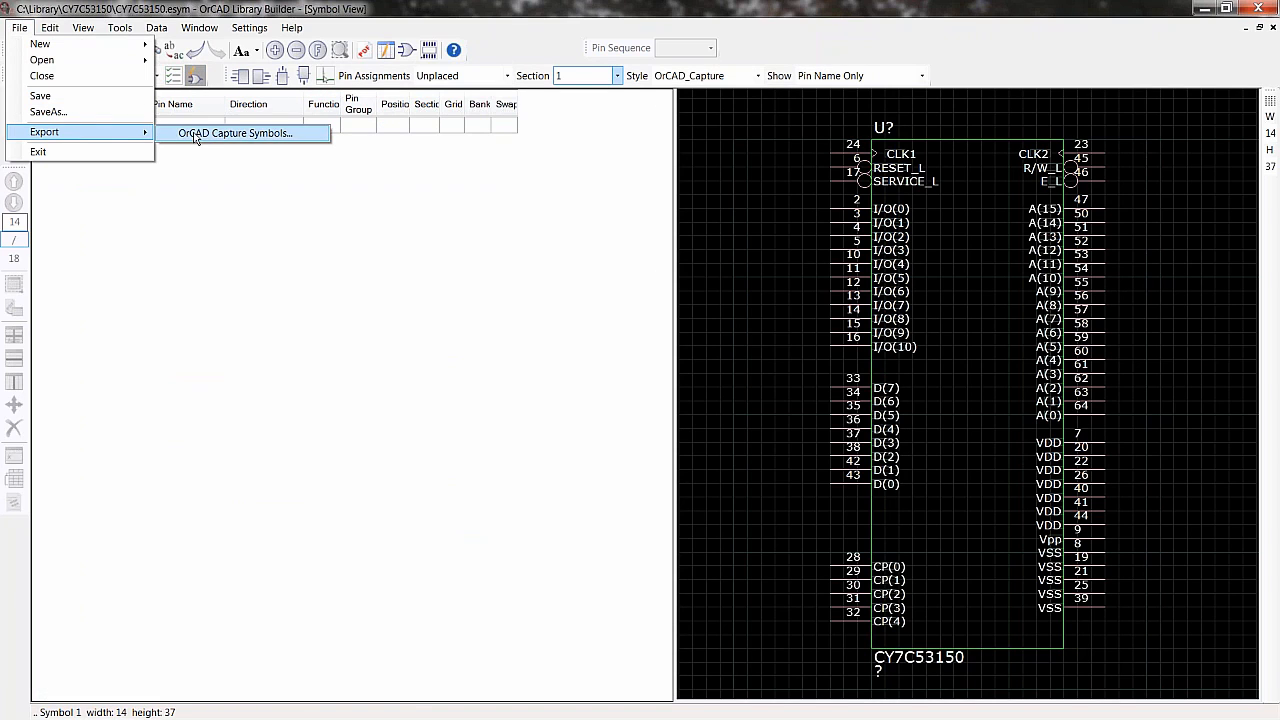
click(196, 131)
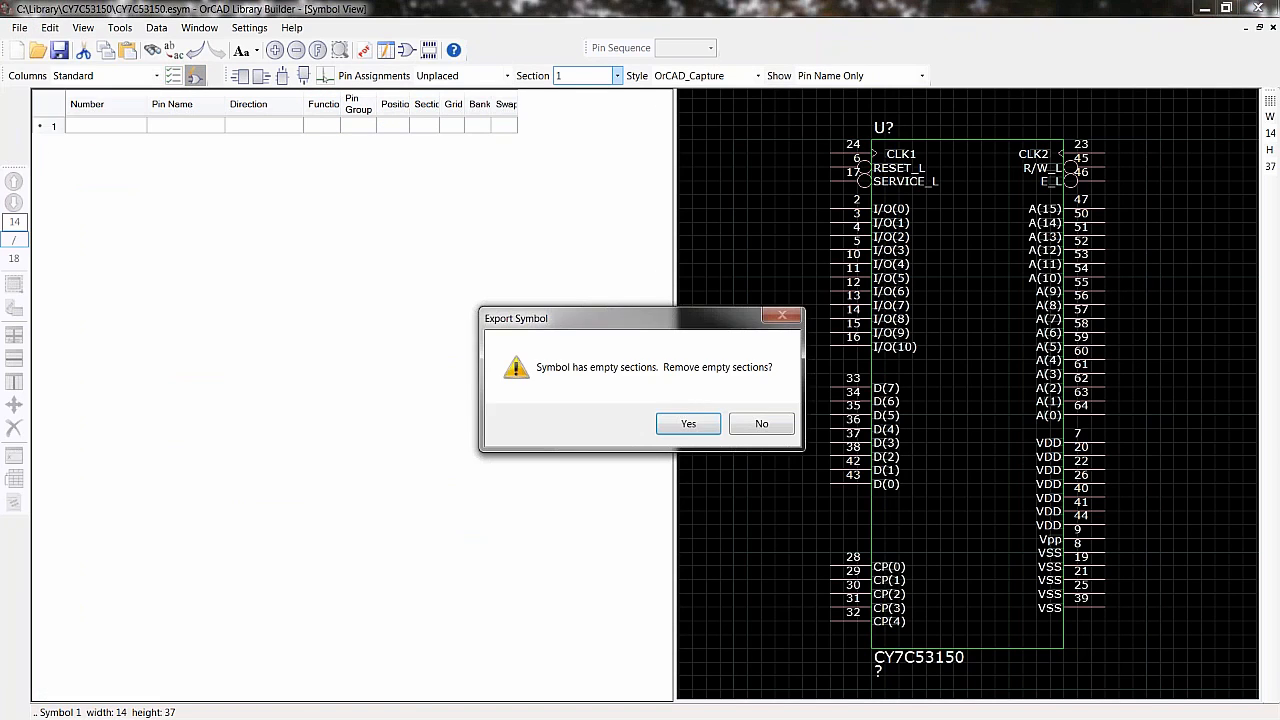
click(689, 424)
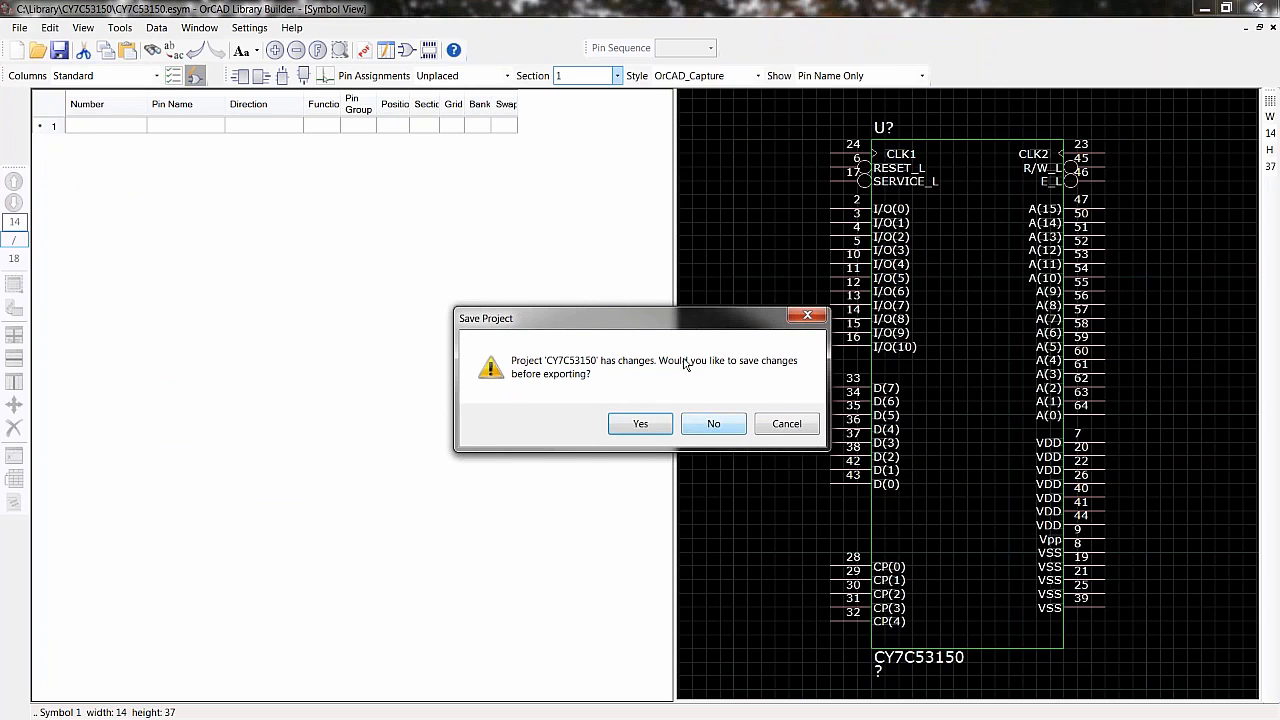
click(640, 424)
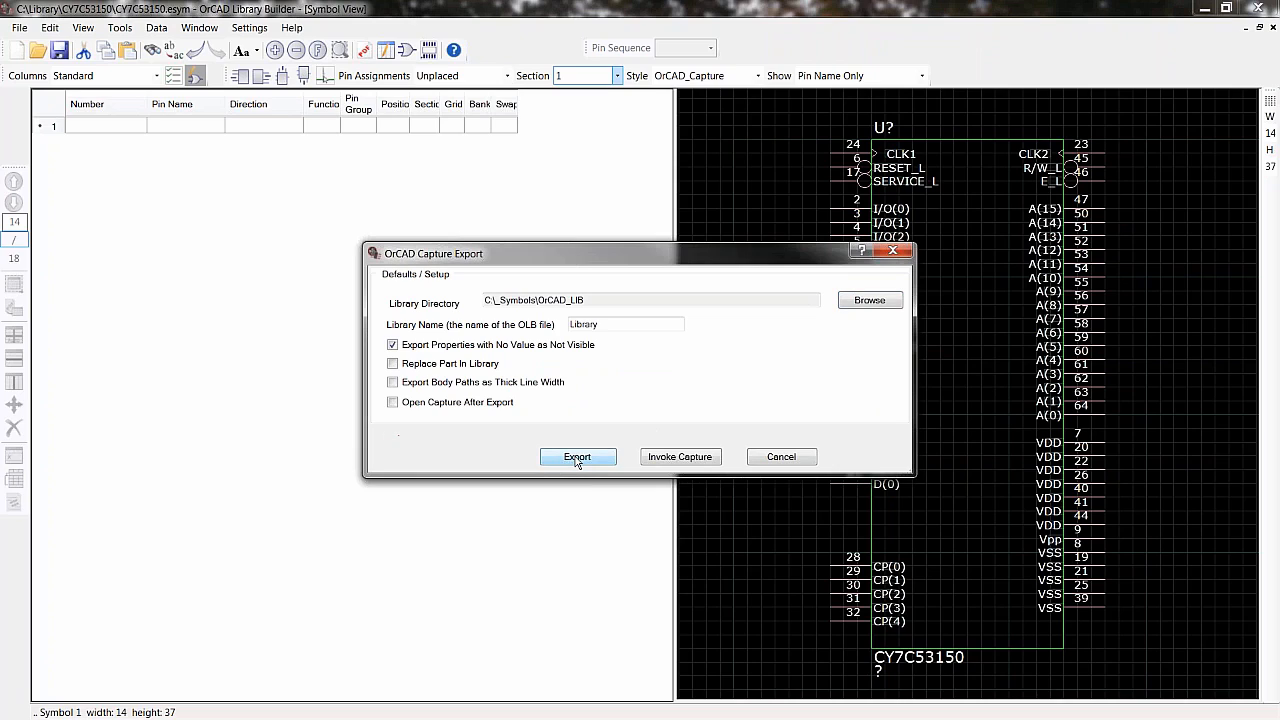
- Open the exported part in Capture to inspect its pins, then close Capture and the export dialog
click(680, 457)
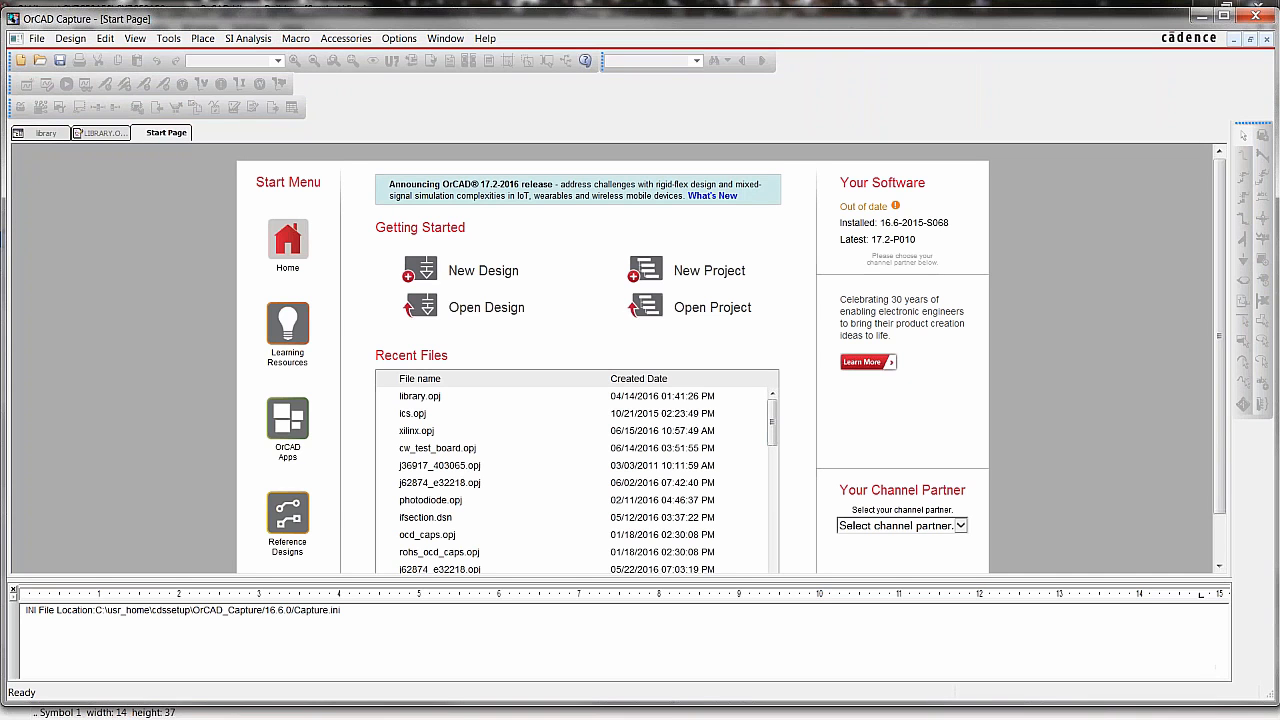
click(112, 136)
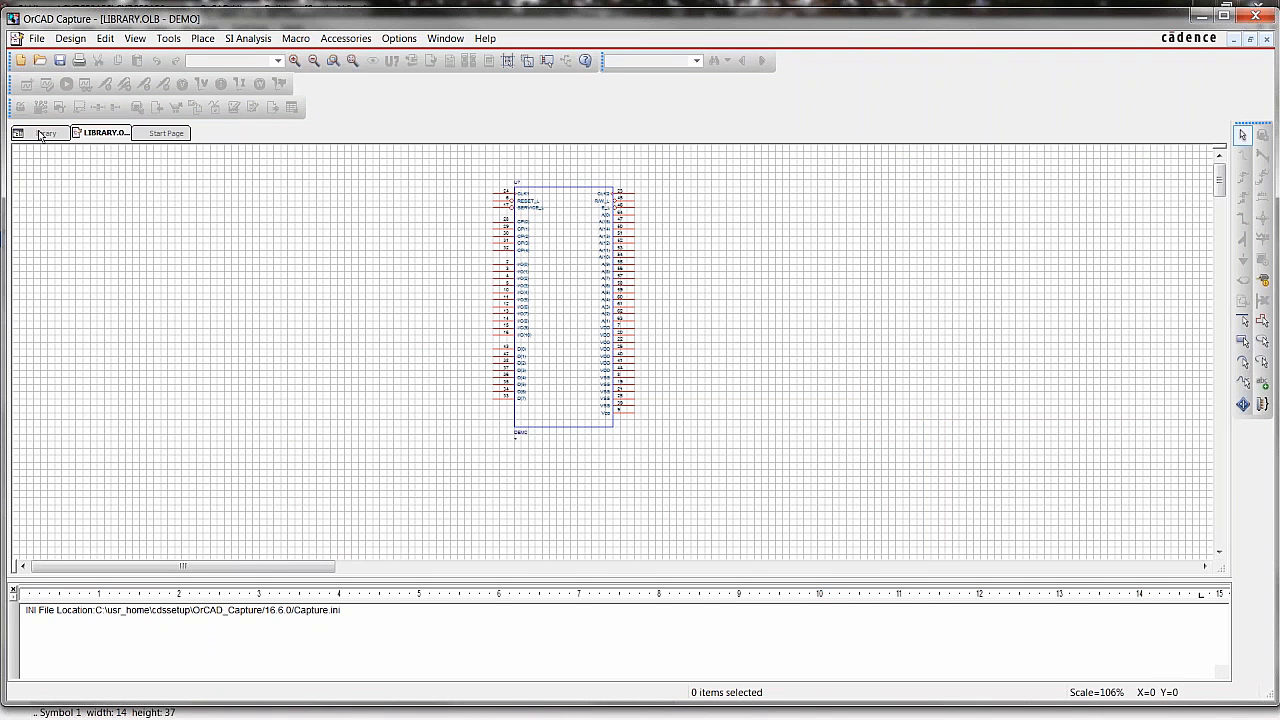
key(i)
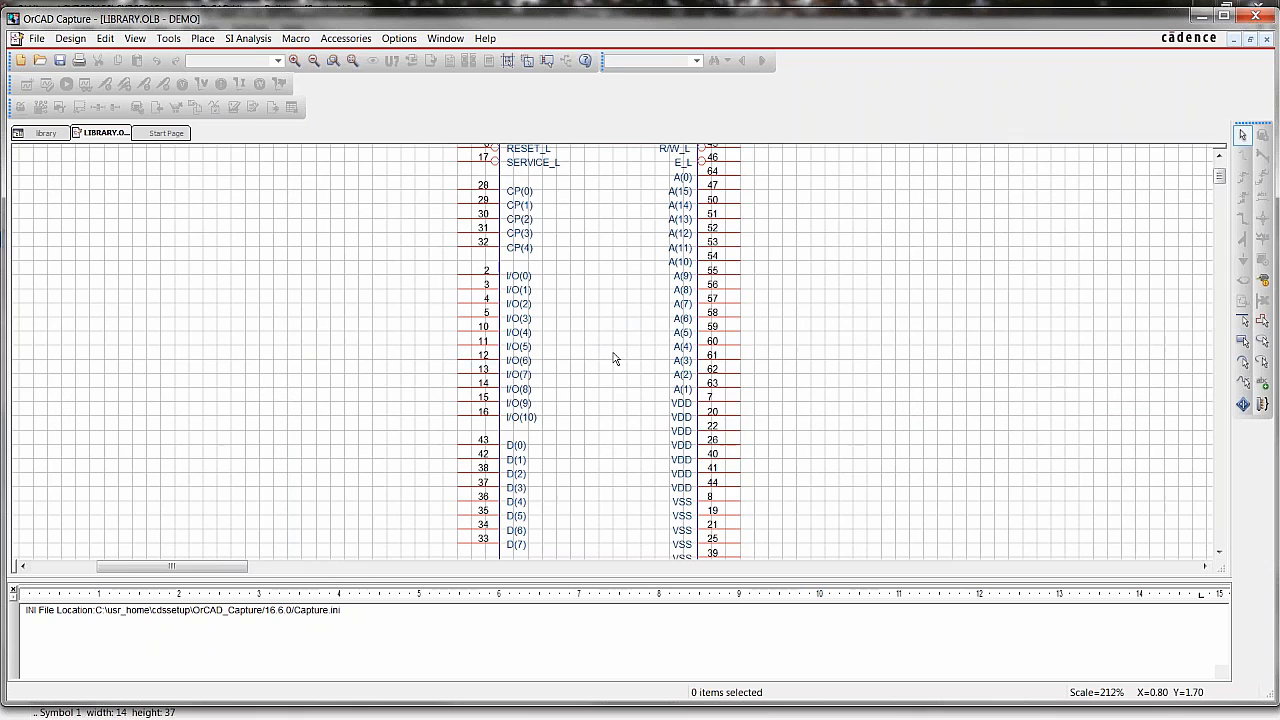
key(o)
key(i)
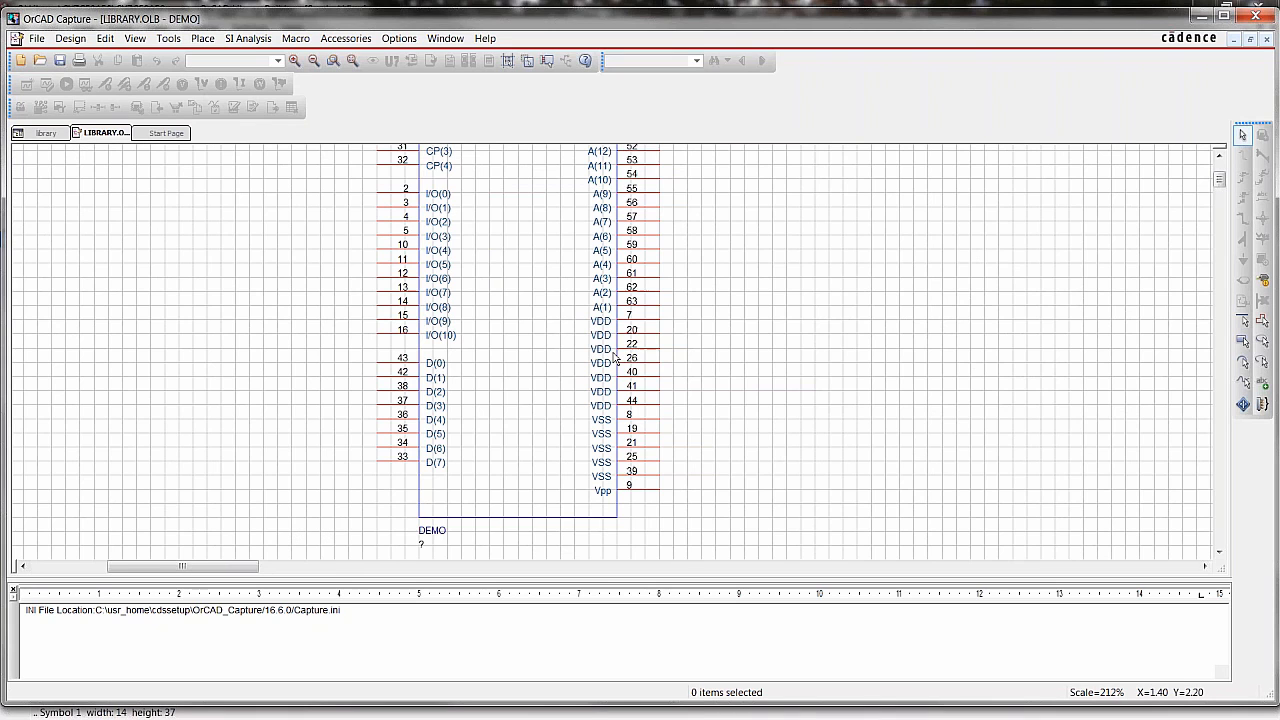
scroll(571, 334, up, 3)
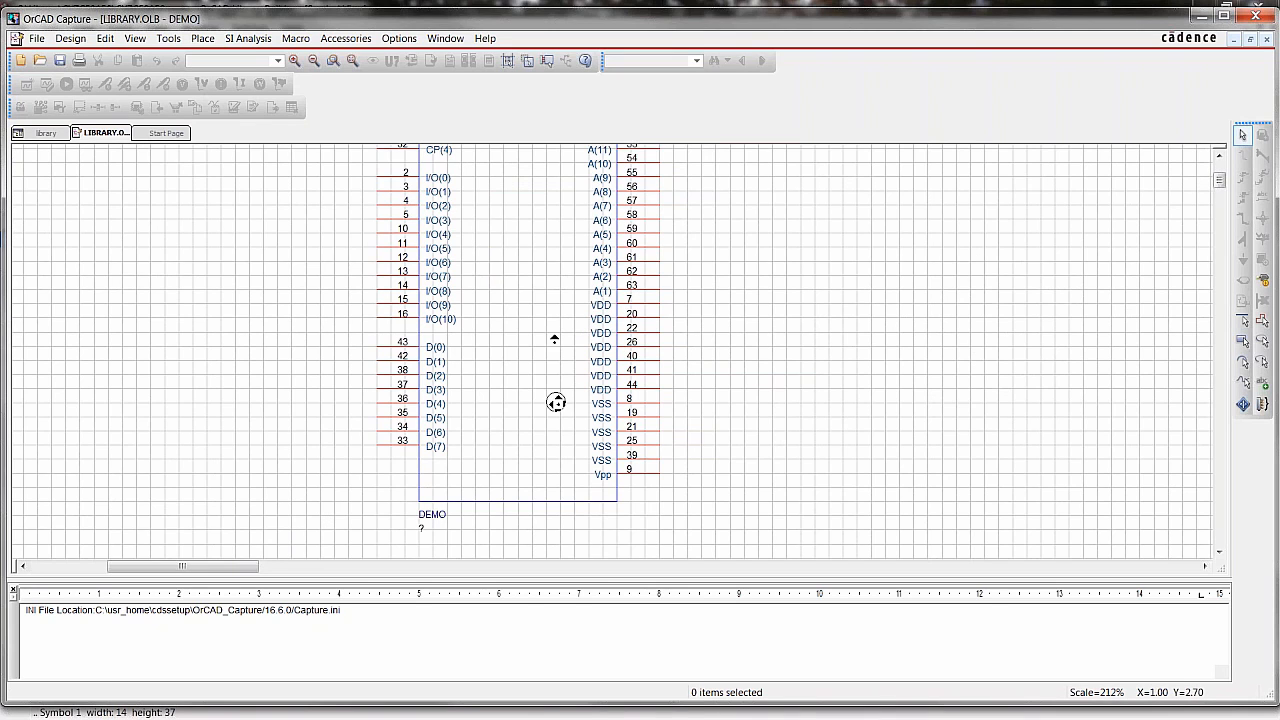
click(1256, 16)
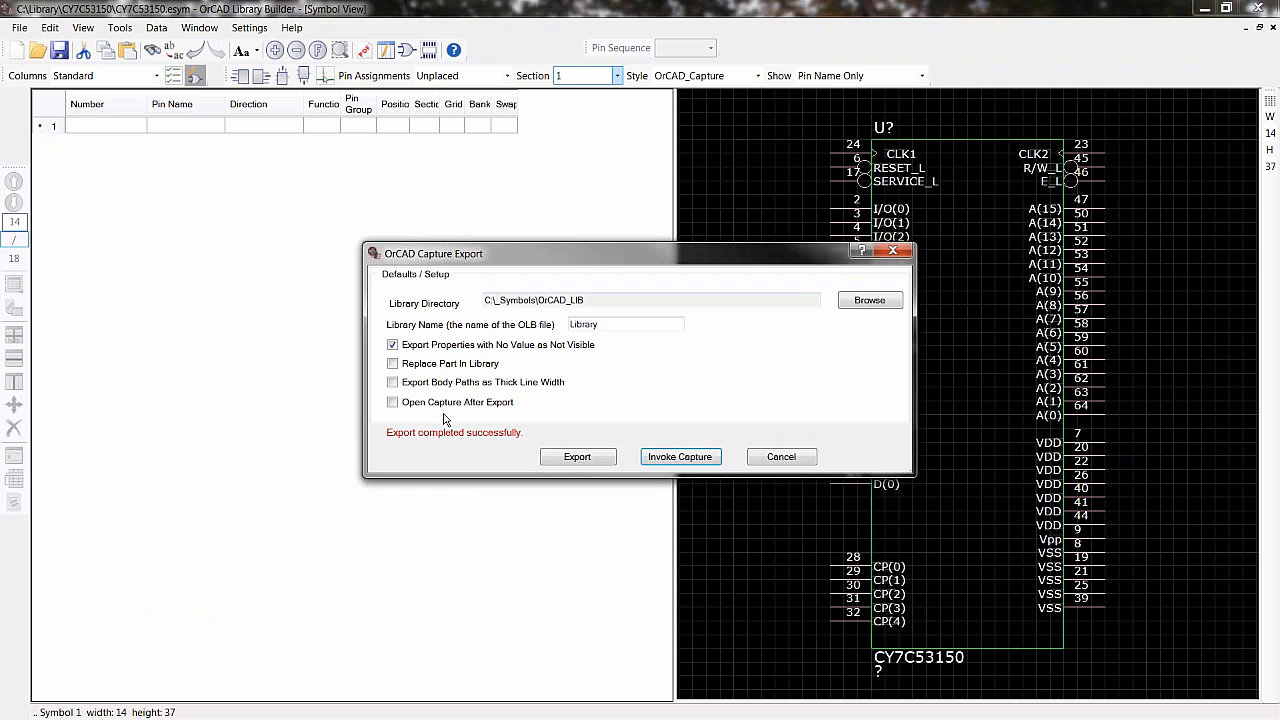
click(779, 457)
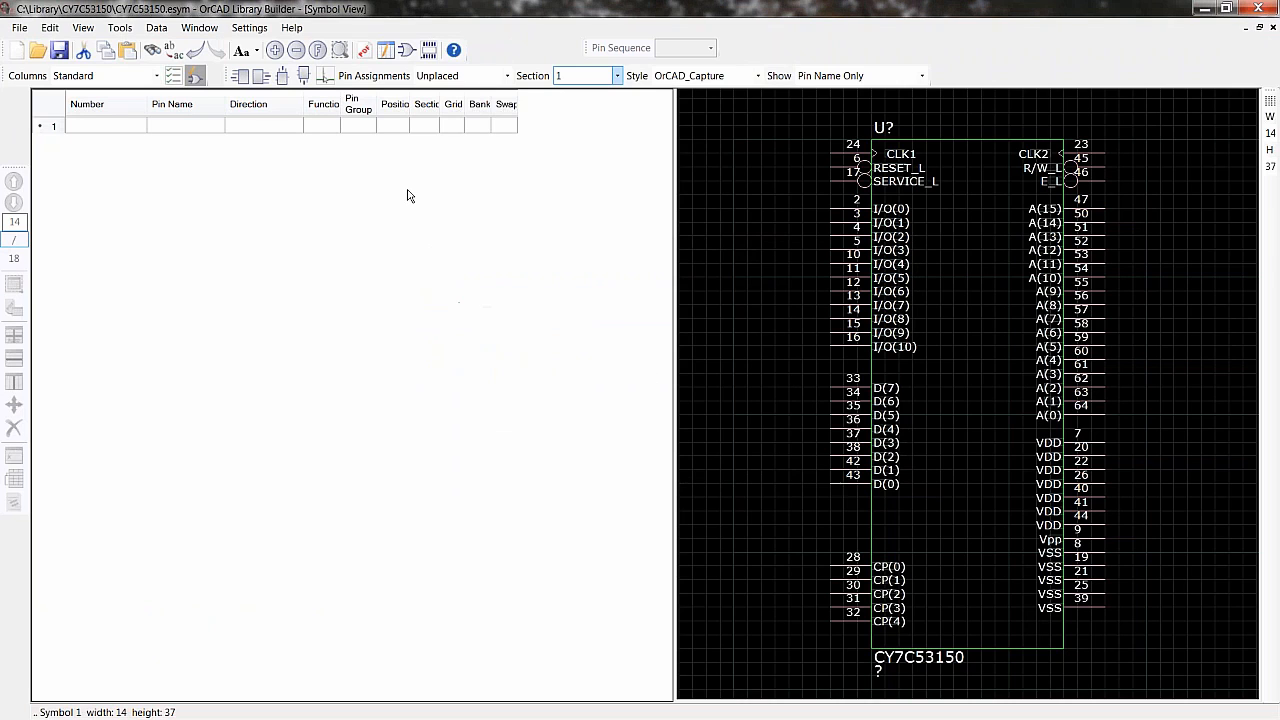
- Open the footprint view and save the footprint as QFP80P1600X1600X160-64N in C:\_Symbols\ICs
click(428, 51)
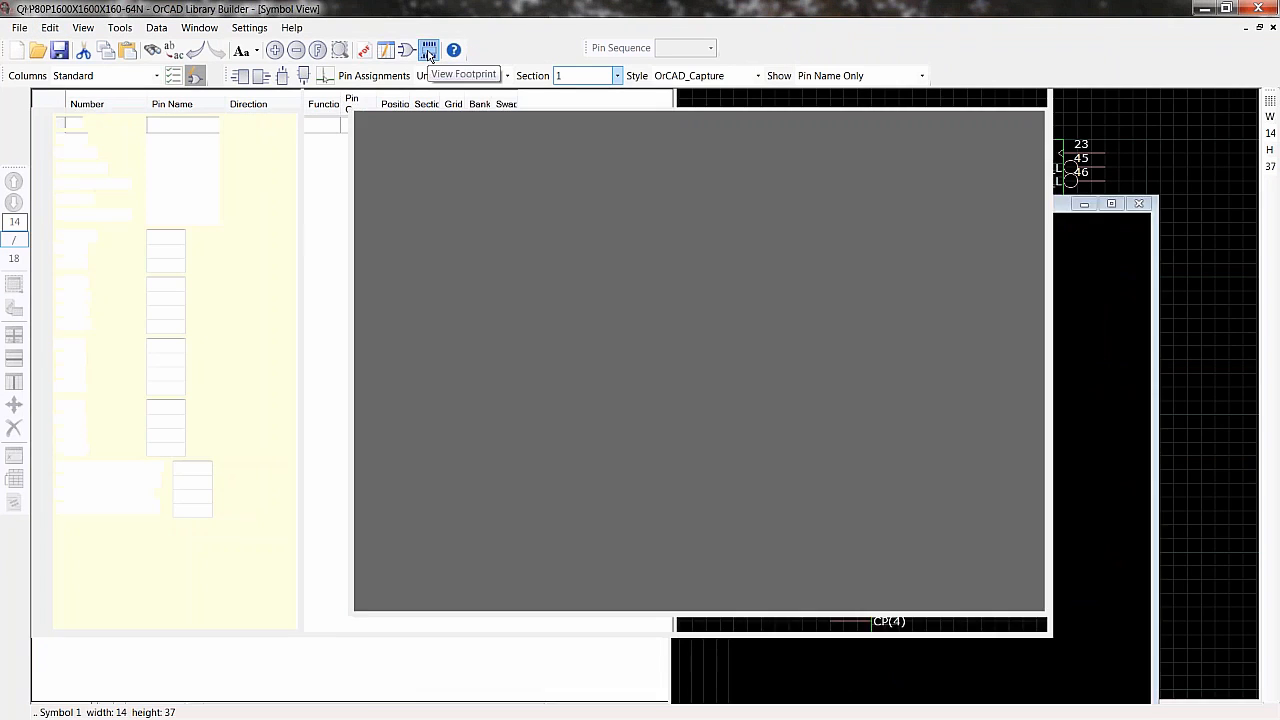
click(19, 28)
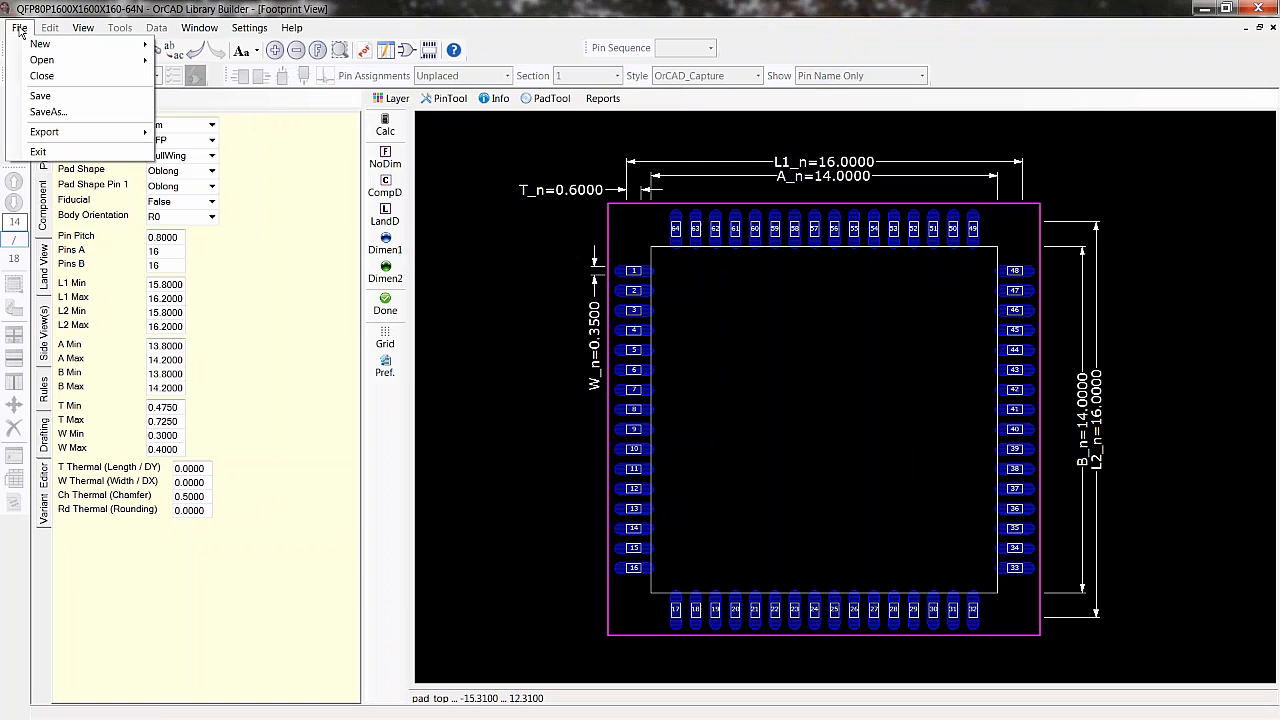
click(48, 111)
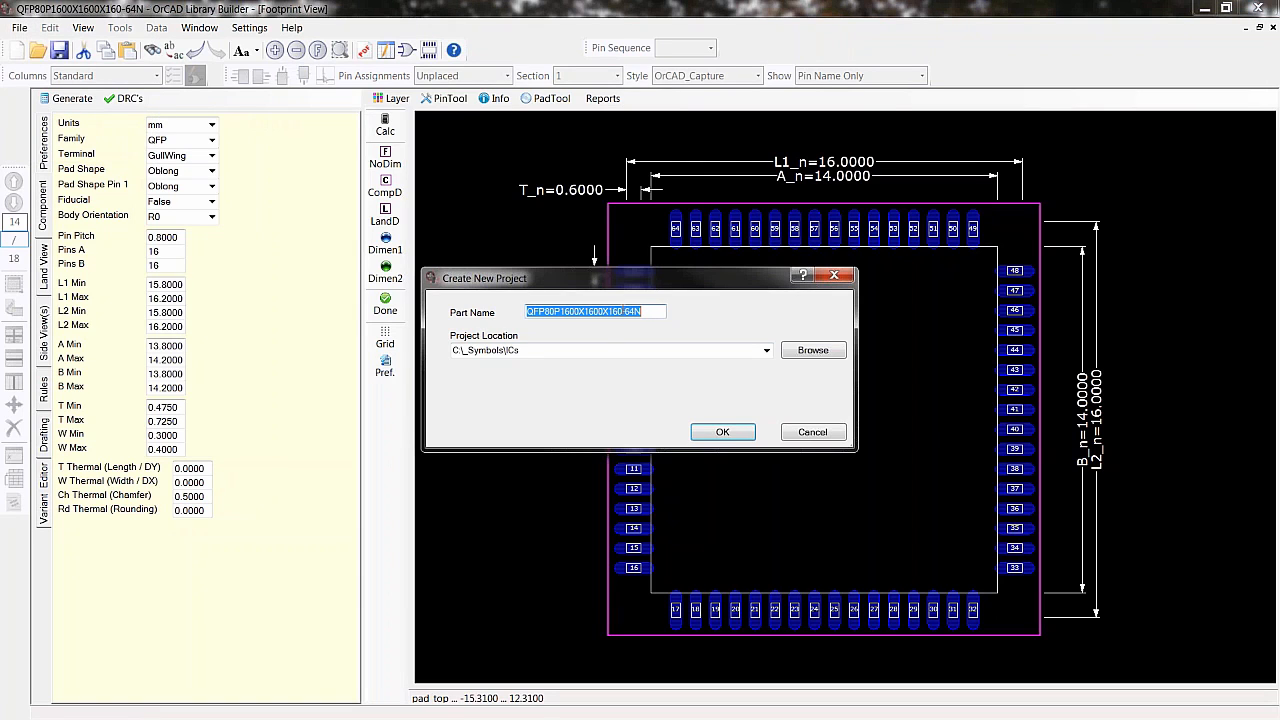
click(652, 311)
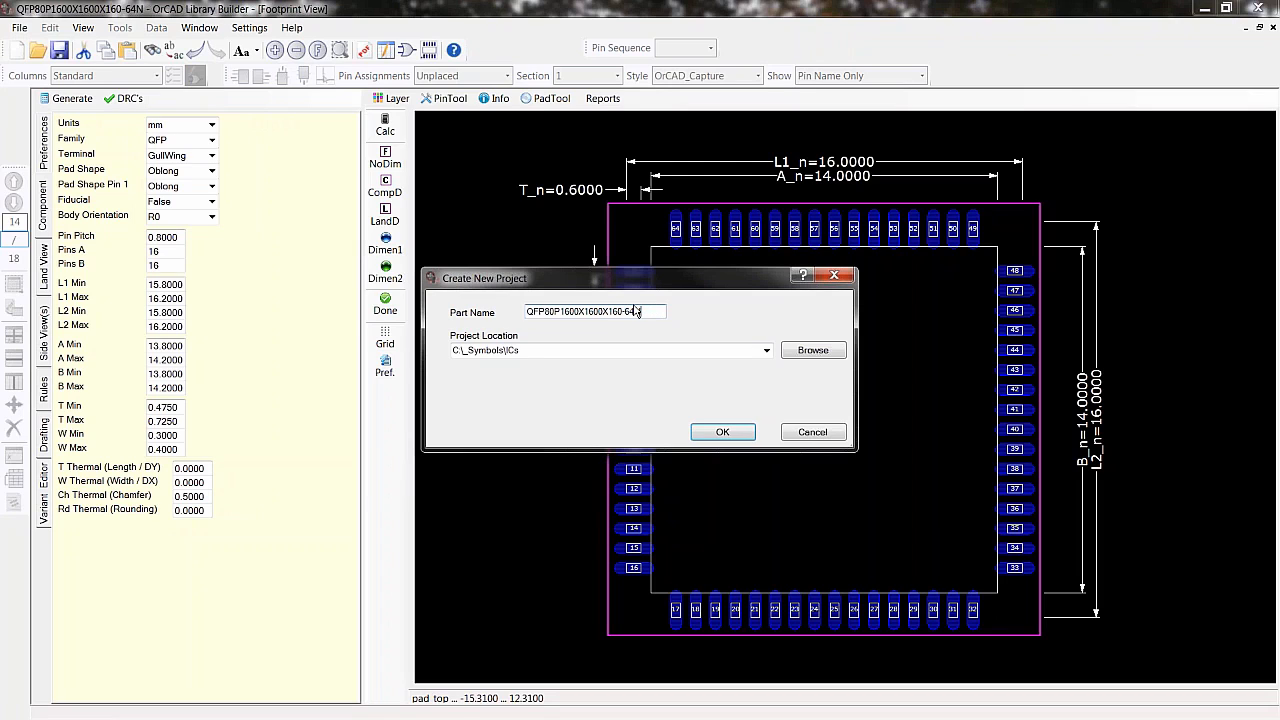
click(745, 432)
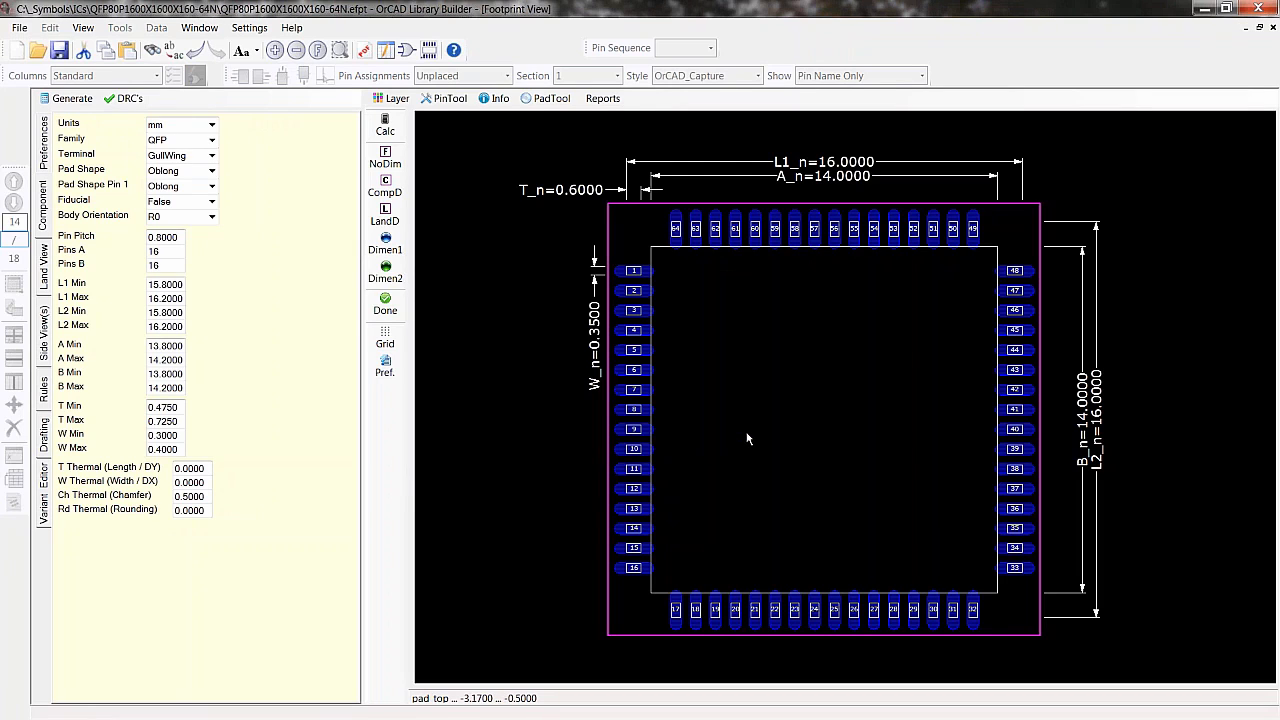
- Try exporting the footprint through the Allegro export form, then close the form
click(19, 27)
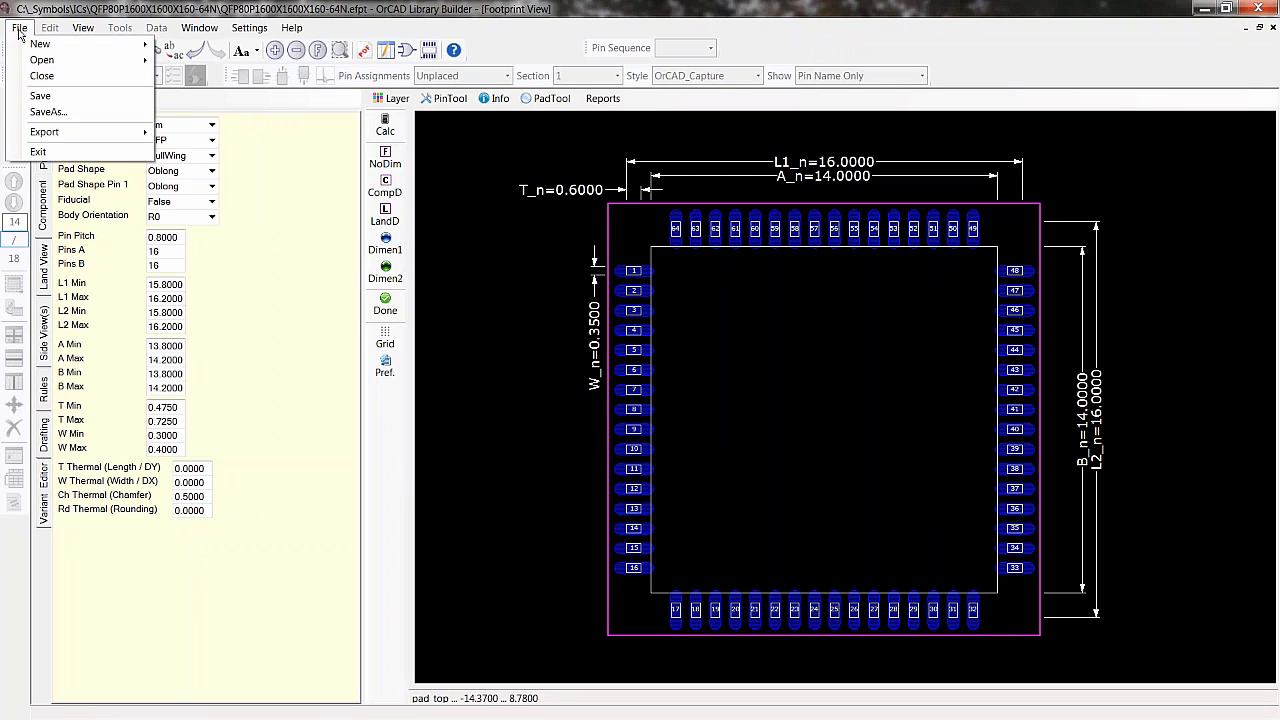
mouse_move(60, 131)
click(200, 135)
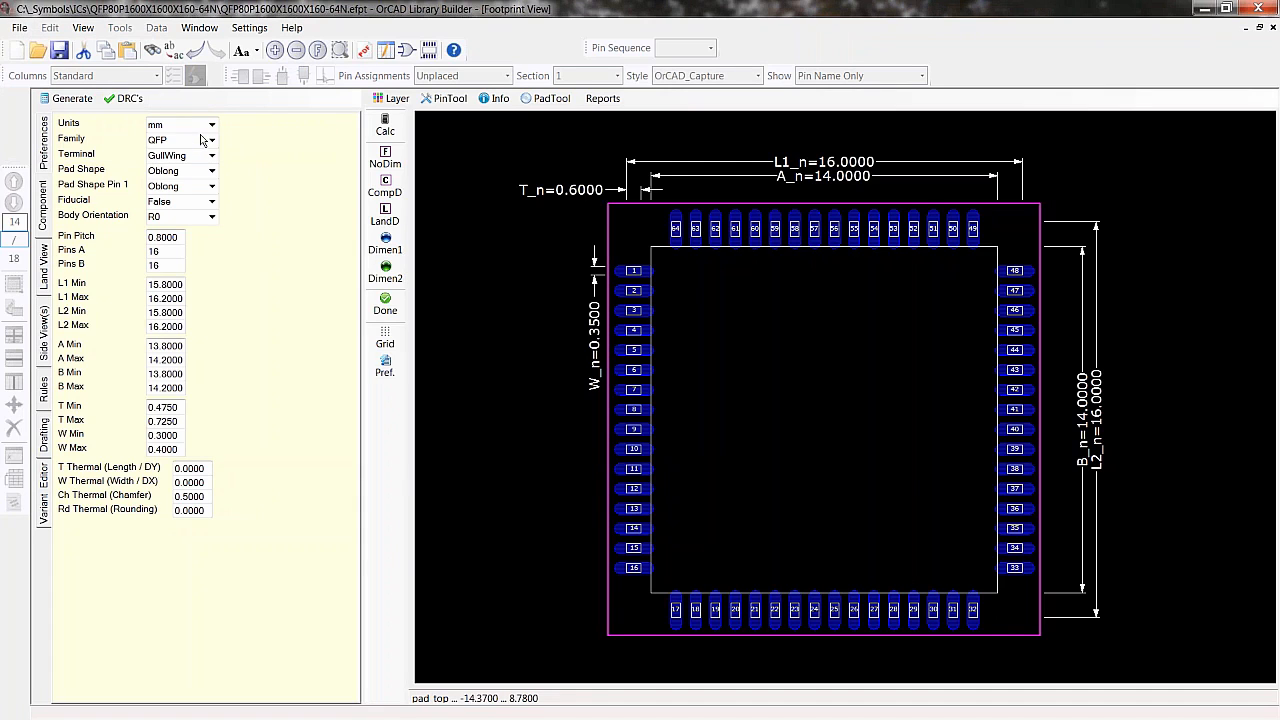
click(427, 478)
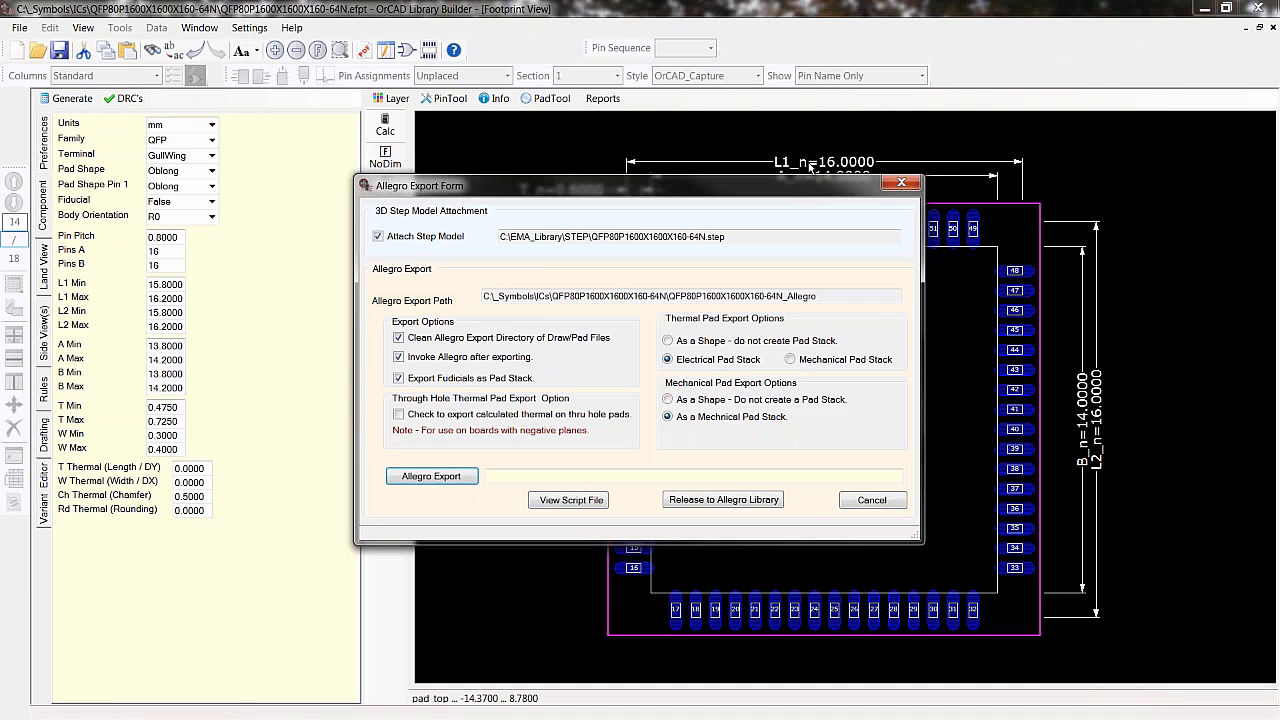
click(900, 185)
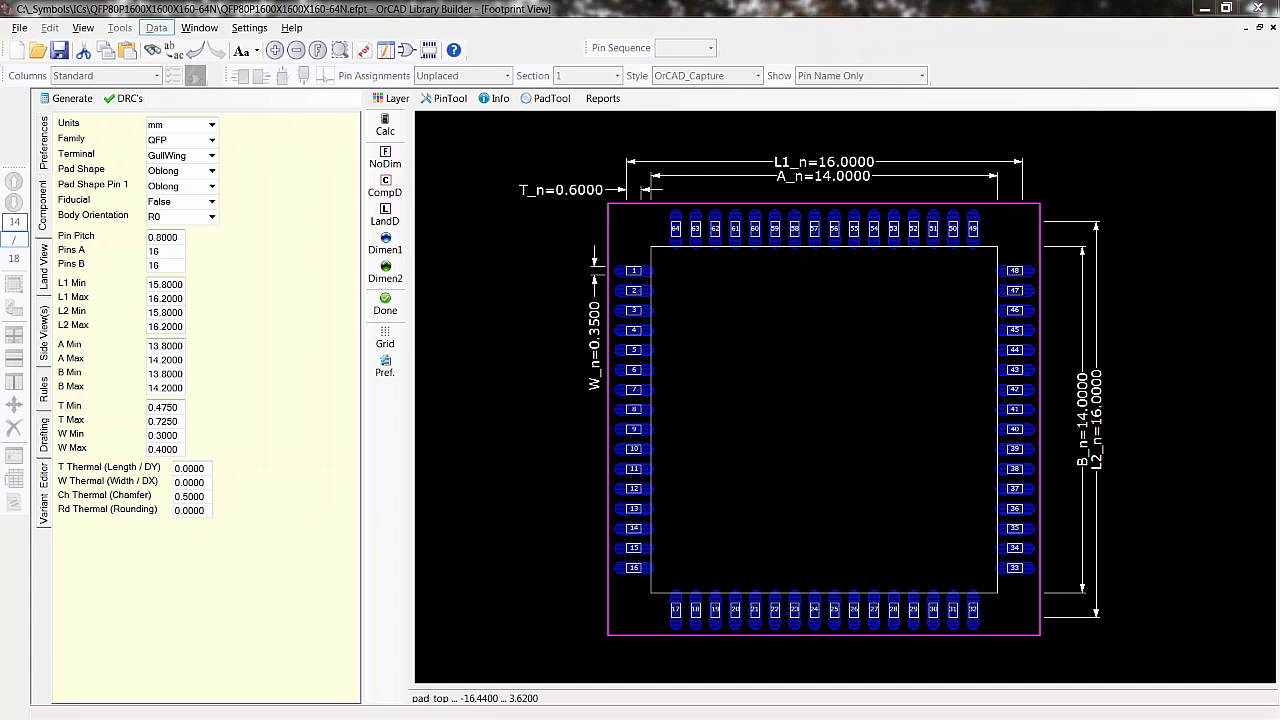
- Export the footprint to Allegro with the STEP model attached and electrical thermal pad stack, opening it in Allegro
click(19, 27)
mouse_move(50, 131)
click(215, 132)
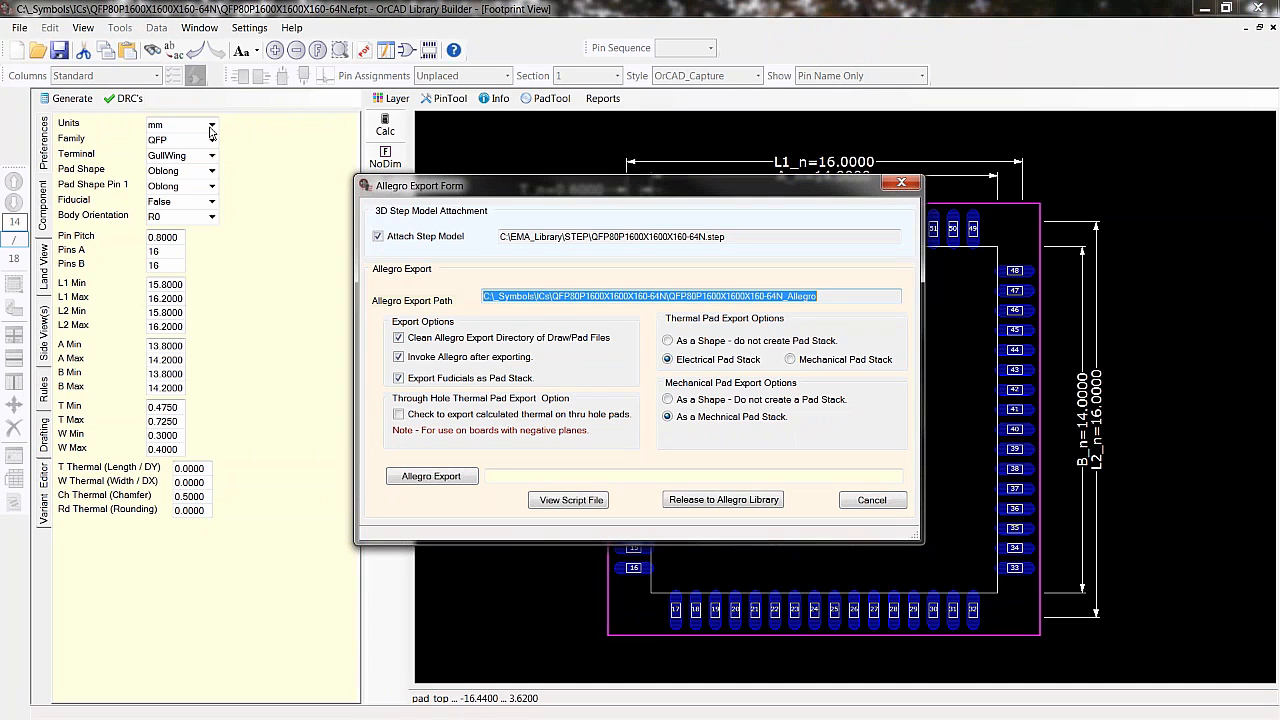
click(453, 478)
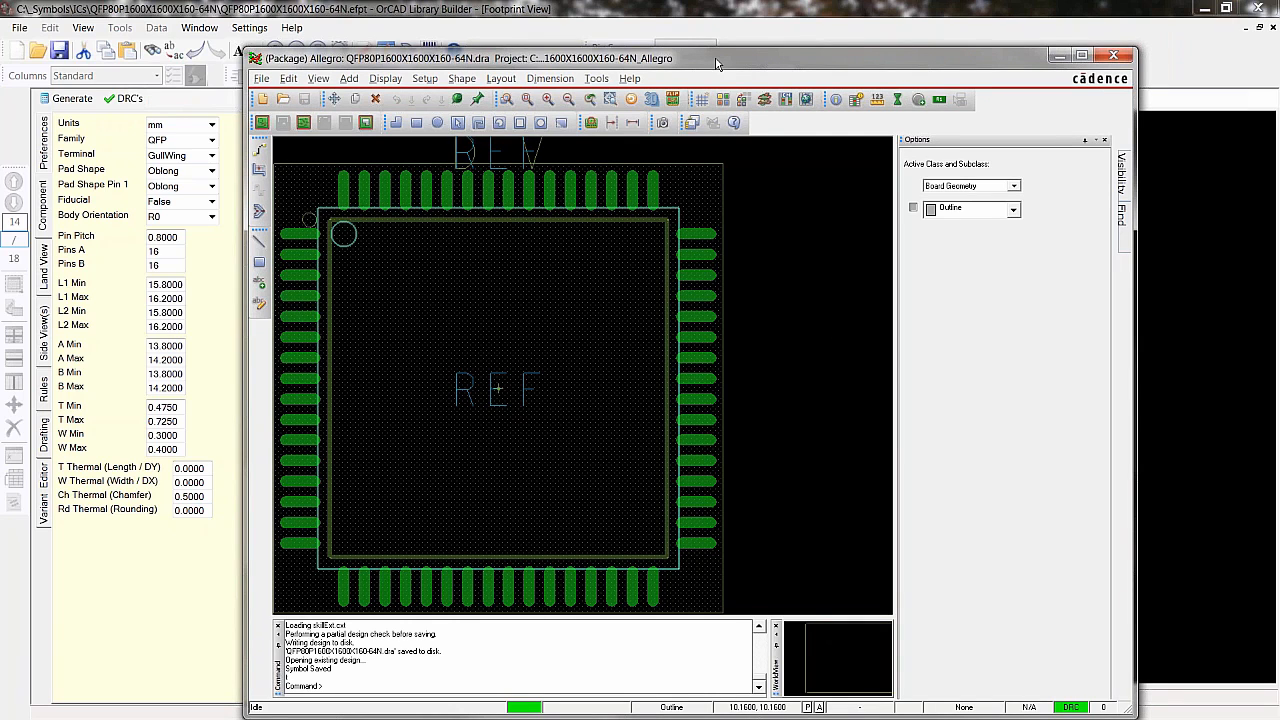
- Close the Allegro footprint window and cancel the Allegro export form
drag(715, 58, 696, 40)
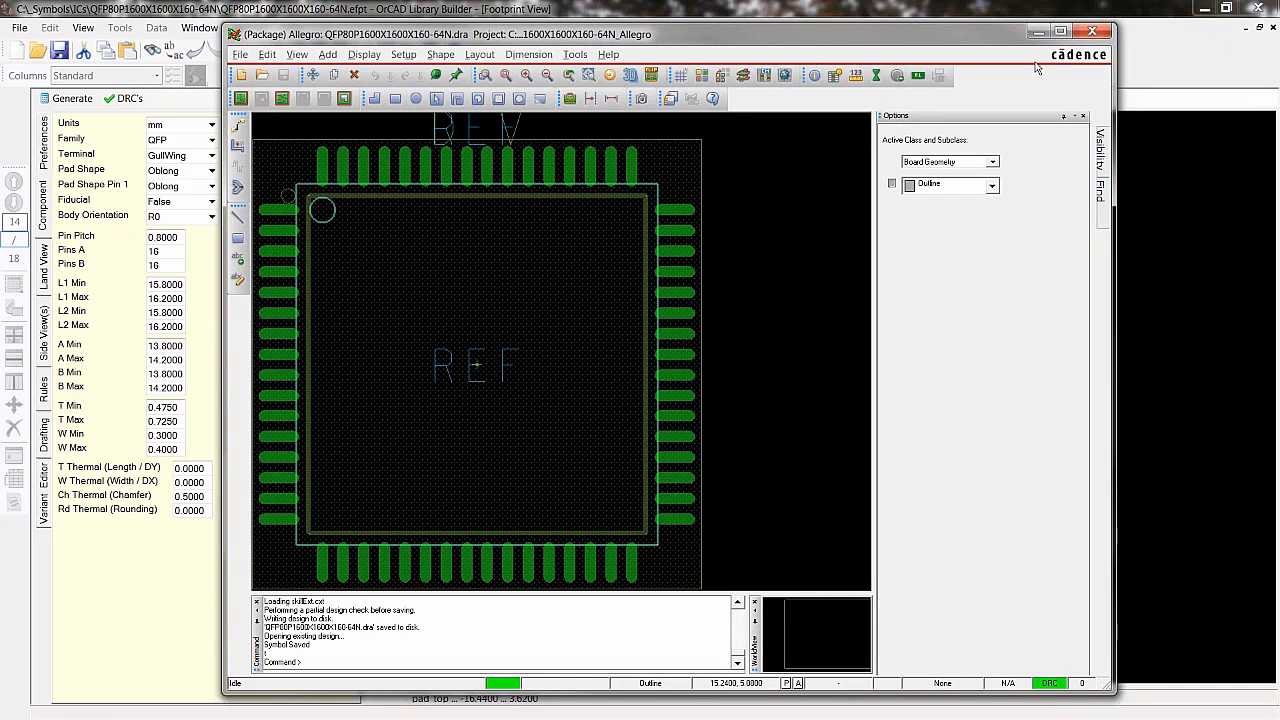
click(1092, 34)
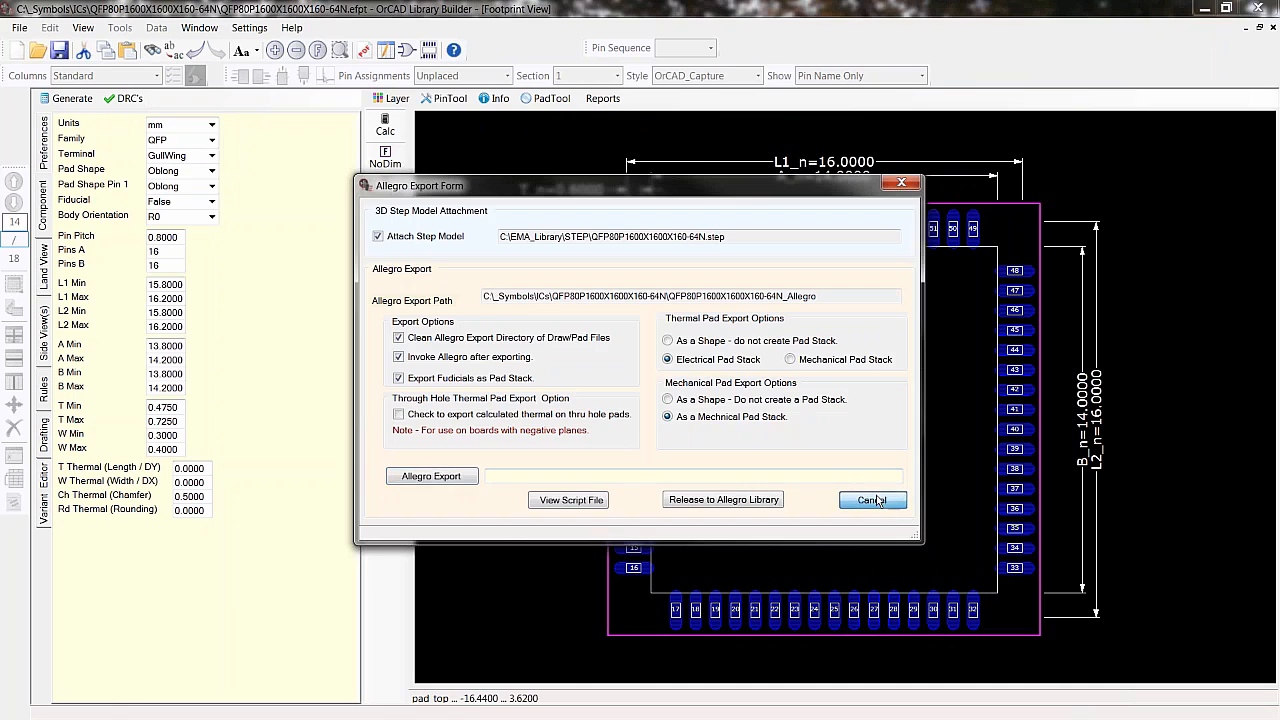
click(876, 500)
- Open the footprint's side view settings and generate the STEP model
click(44, 336)
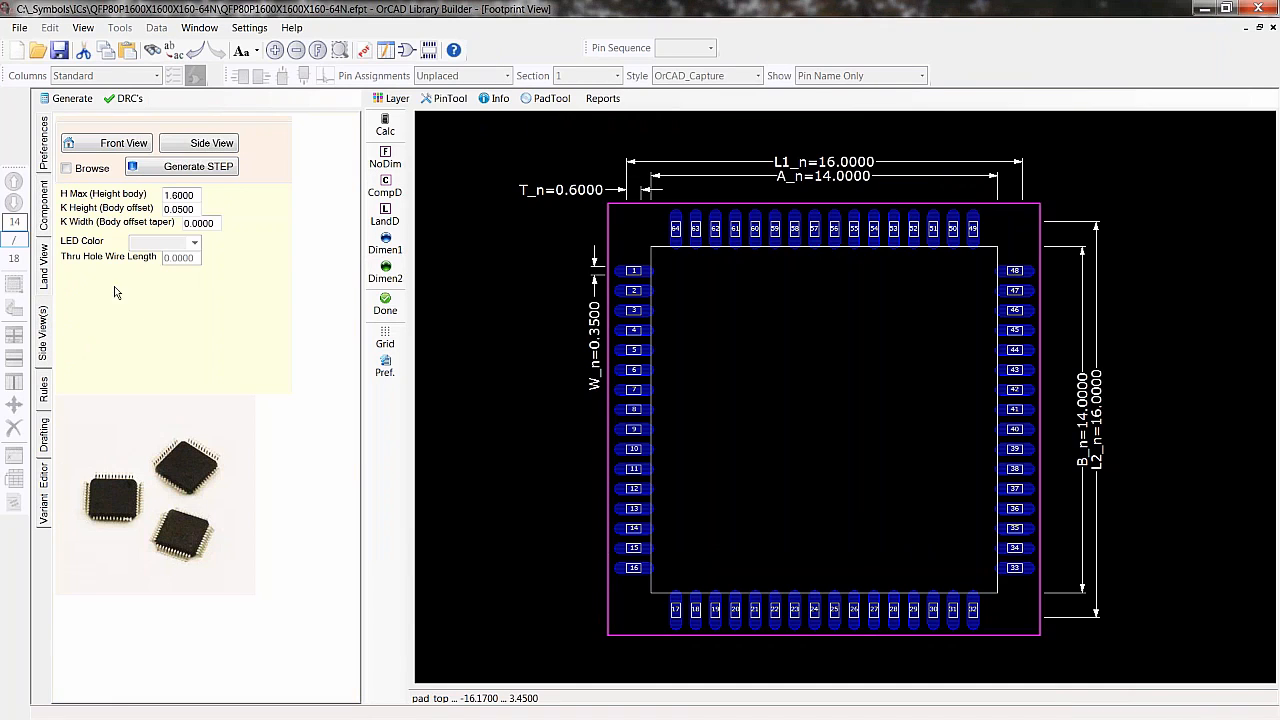
click(192, 170)
click(663, 426)
click(732, 417)
click(20, 28)
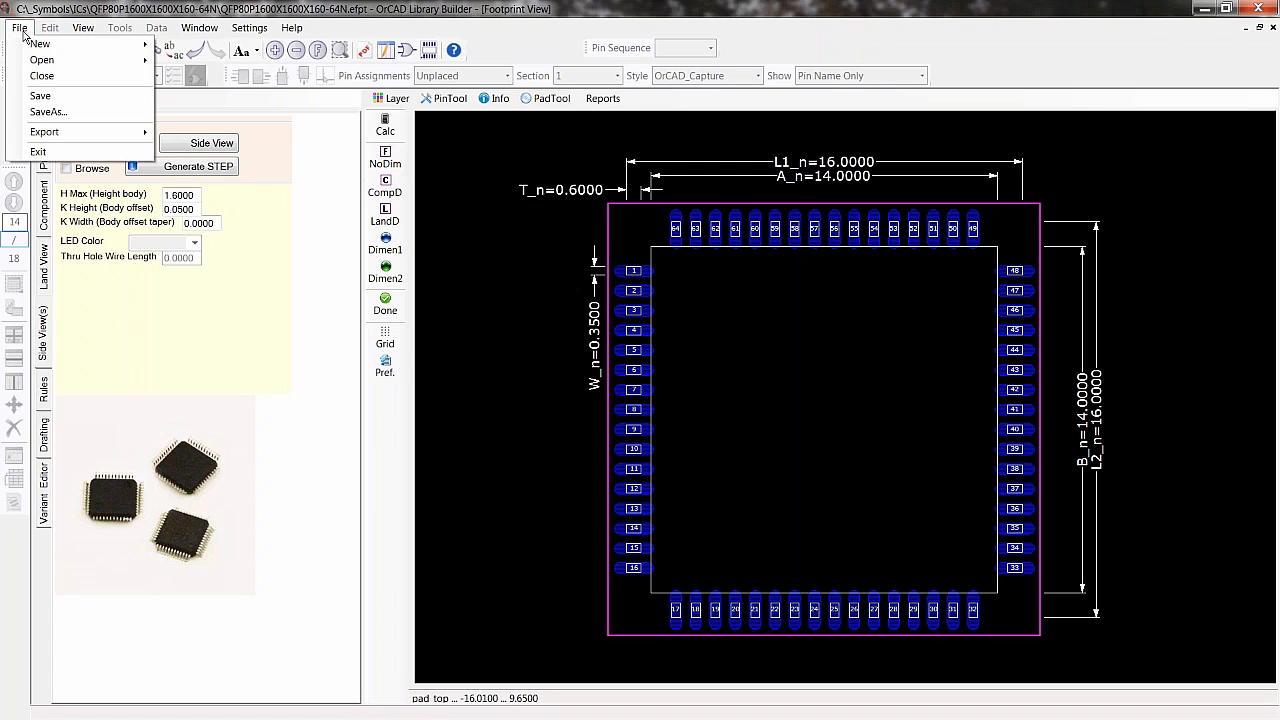
mouse_move(62, 136)
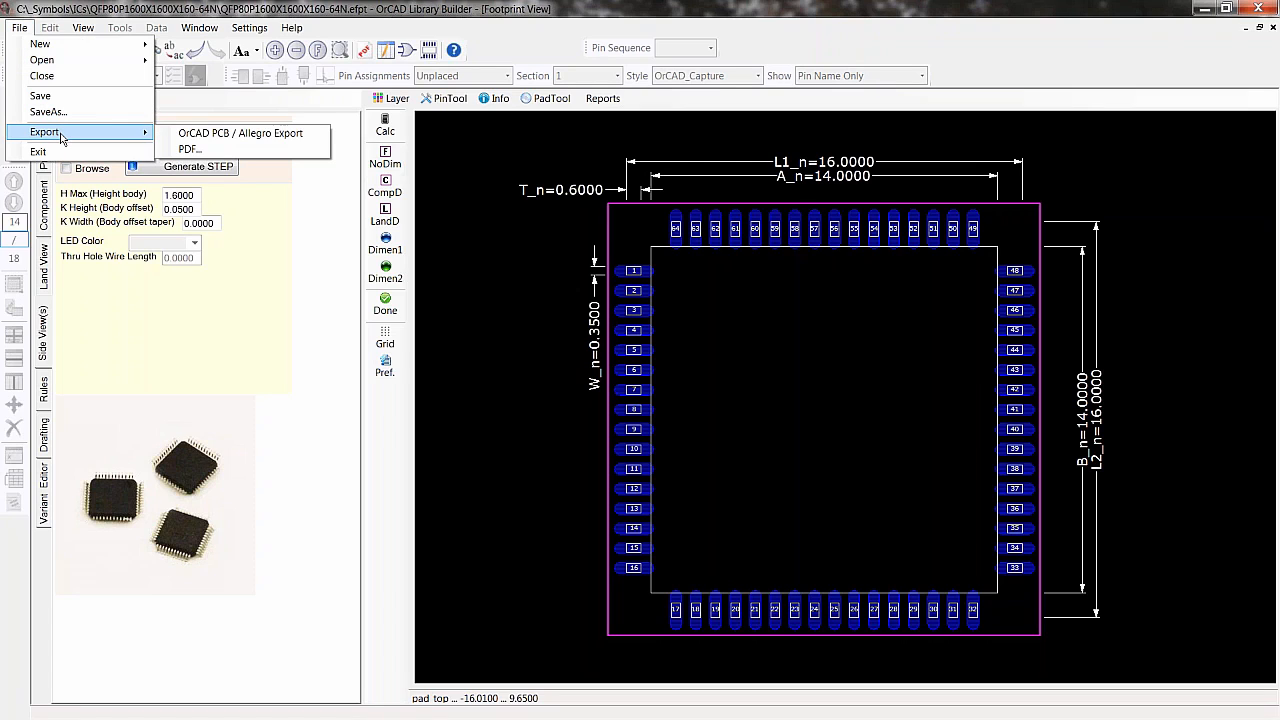
mouse_move(45, 44)
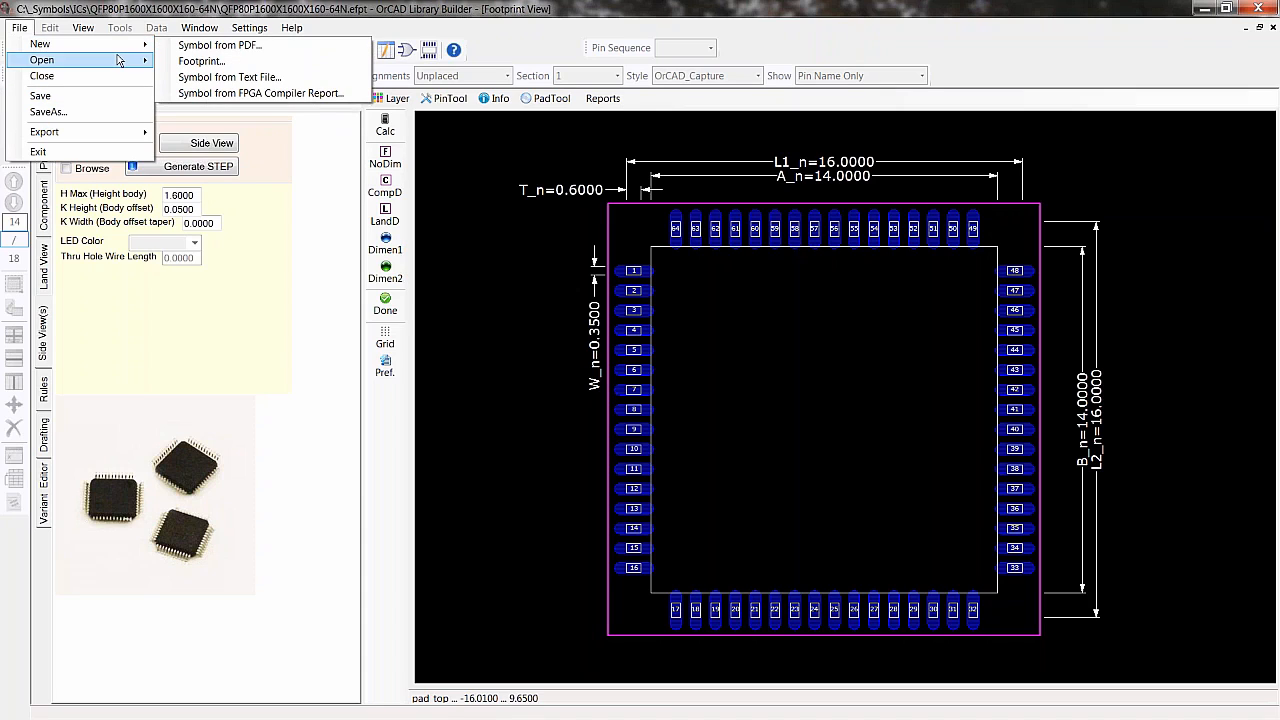
click(521, 345)
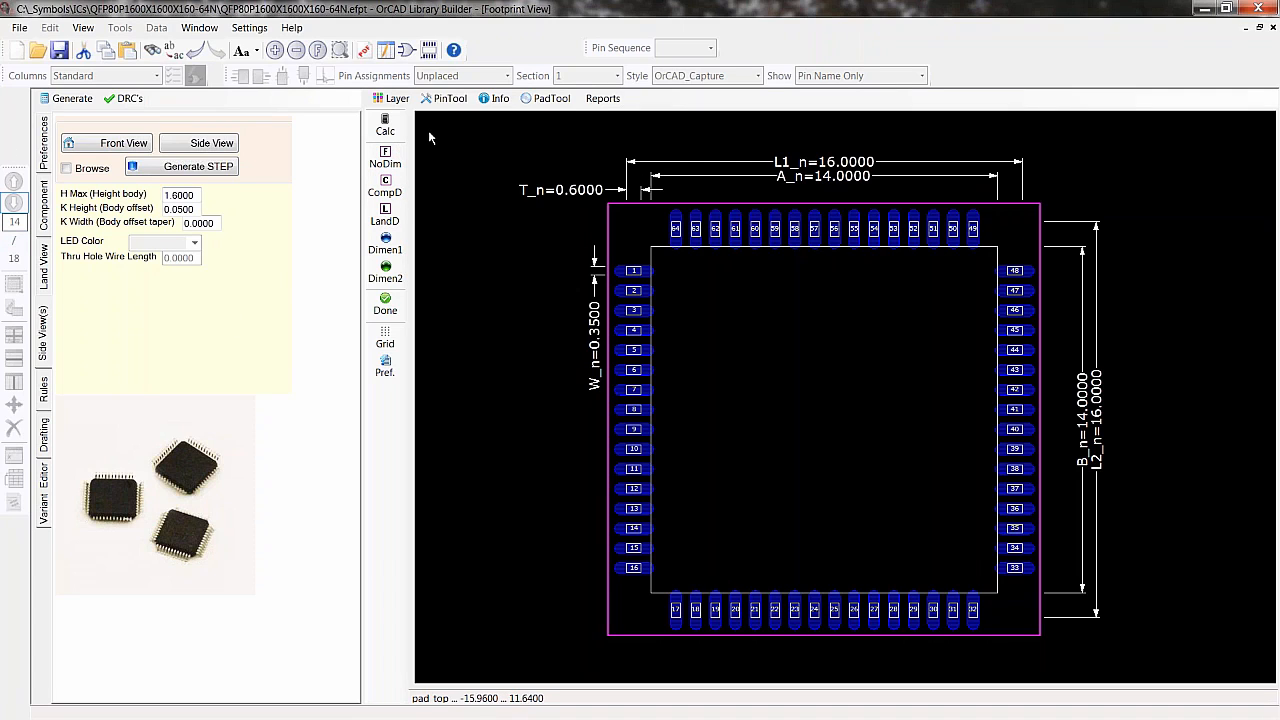
- Browse the part directory's projects with both symbols and footprints shown, then close the directory
click(18, 28)
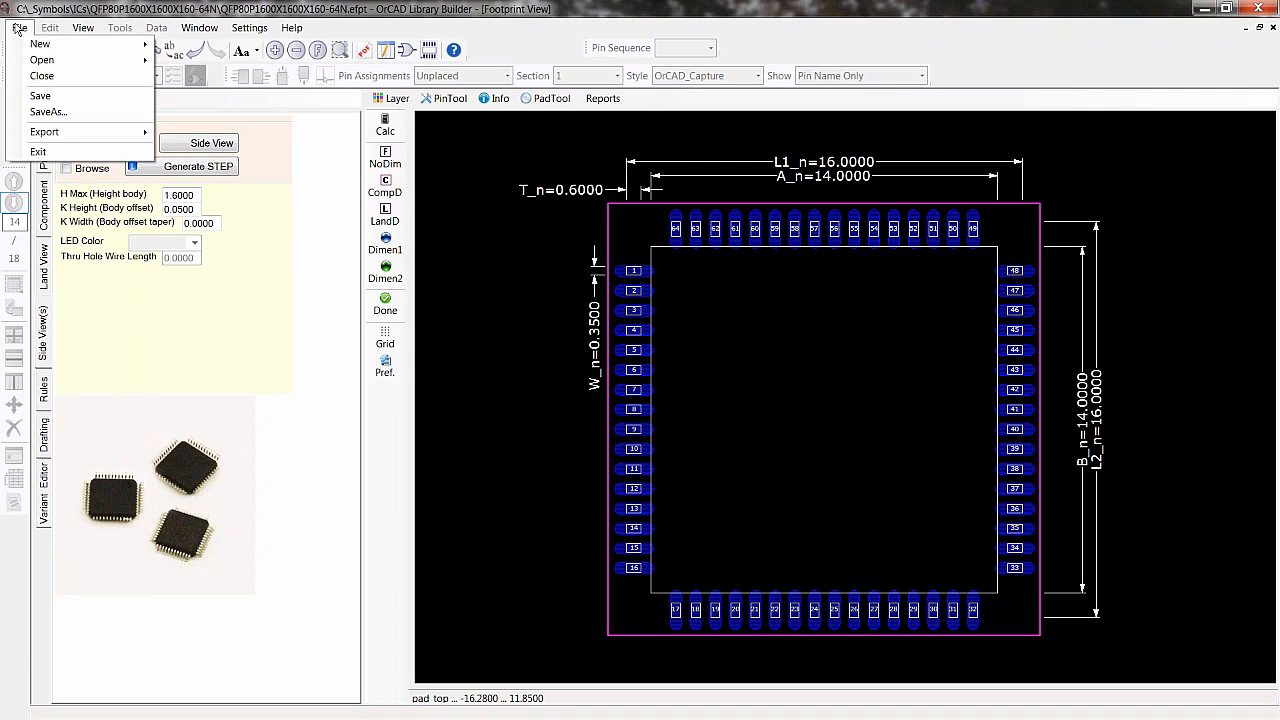
mouse_move(41, 61)
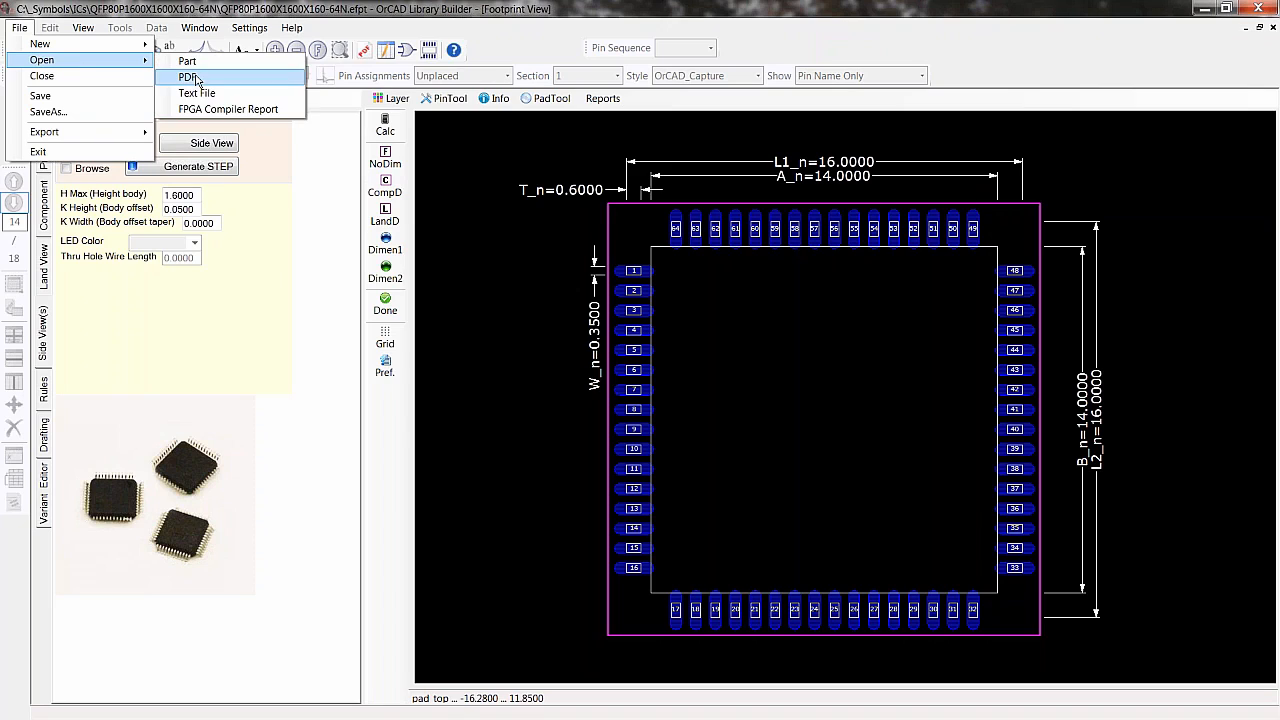
click(192, 64)
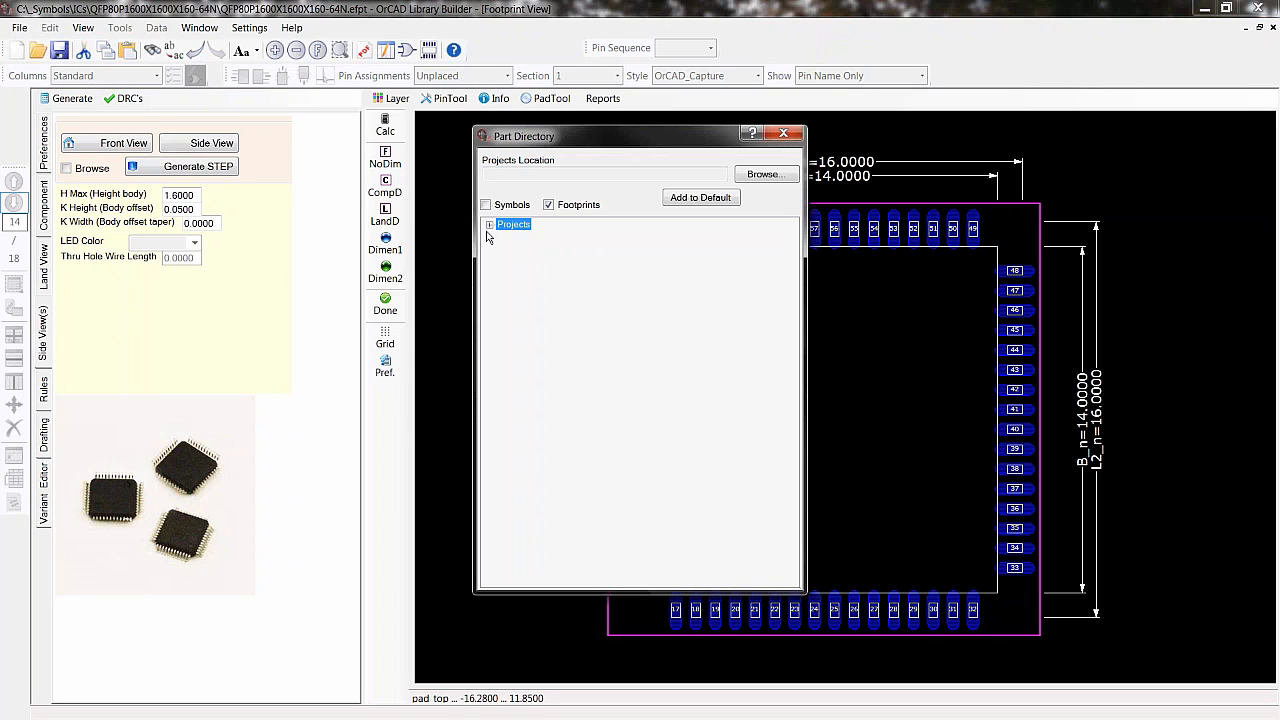
click(489, 225)
click(502, 237)
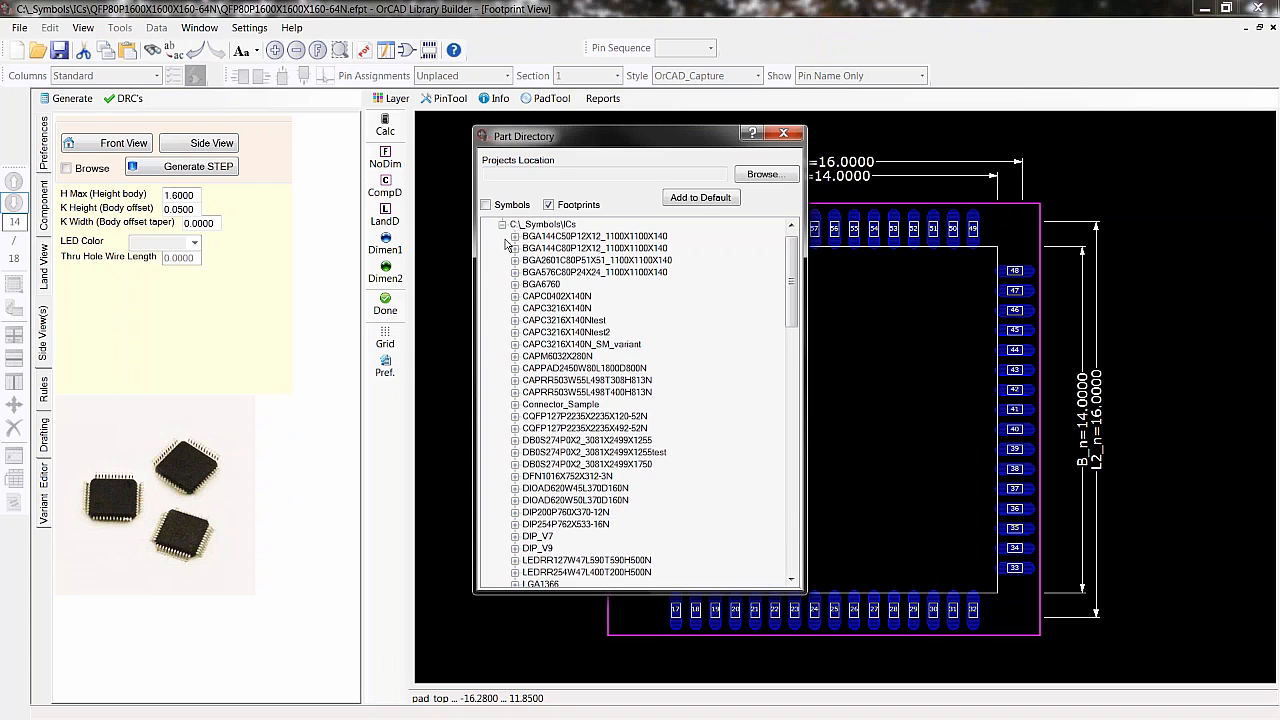
click(487, 205)
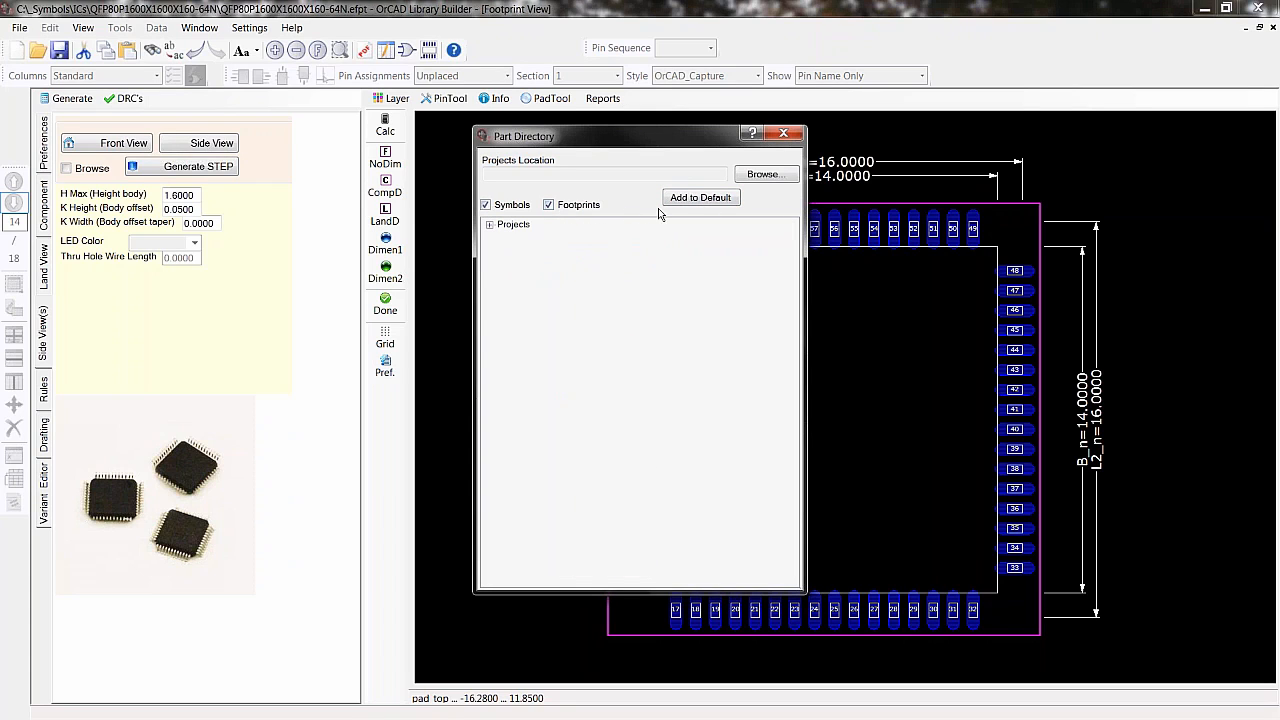
click(489, 225)
click(502, 237)
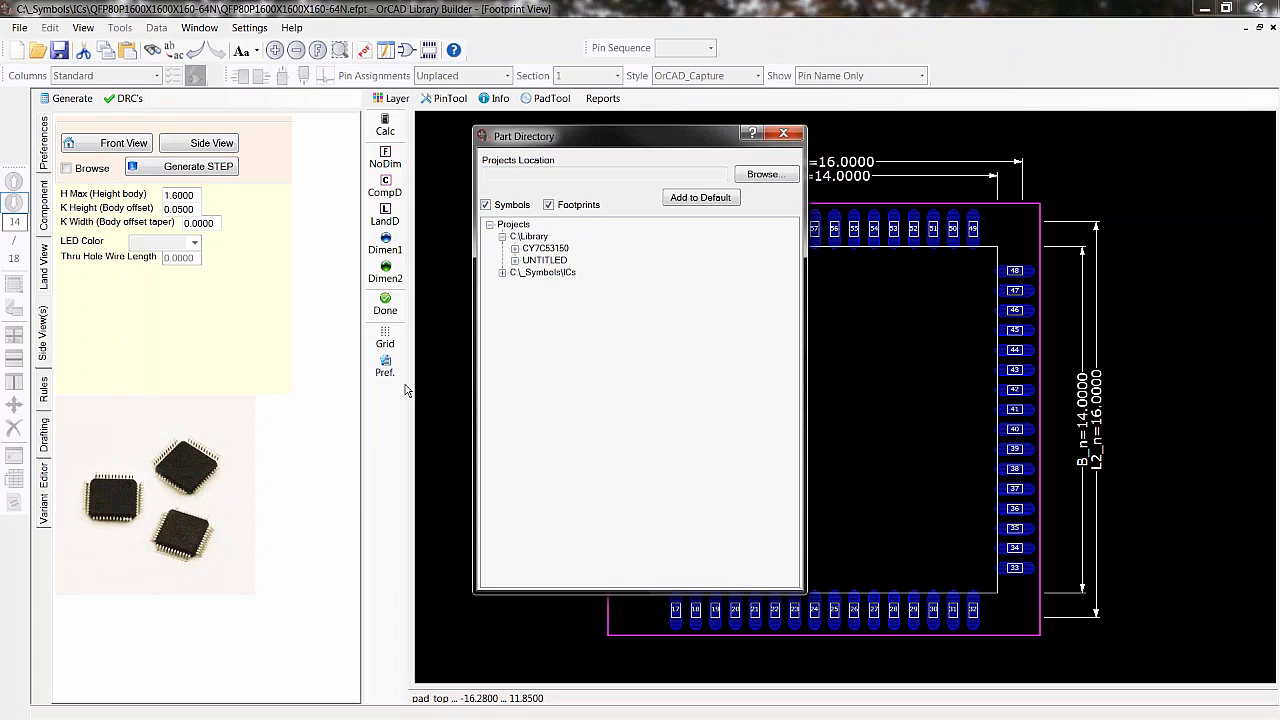
click(784, 134)
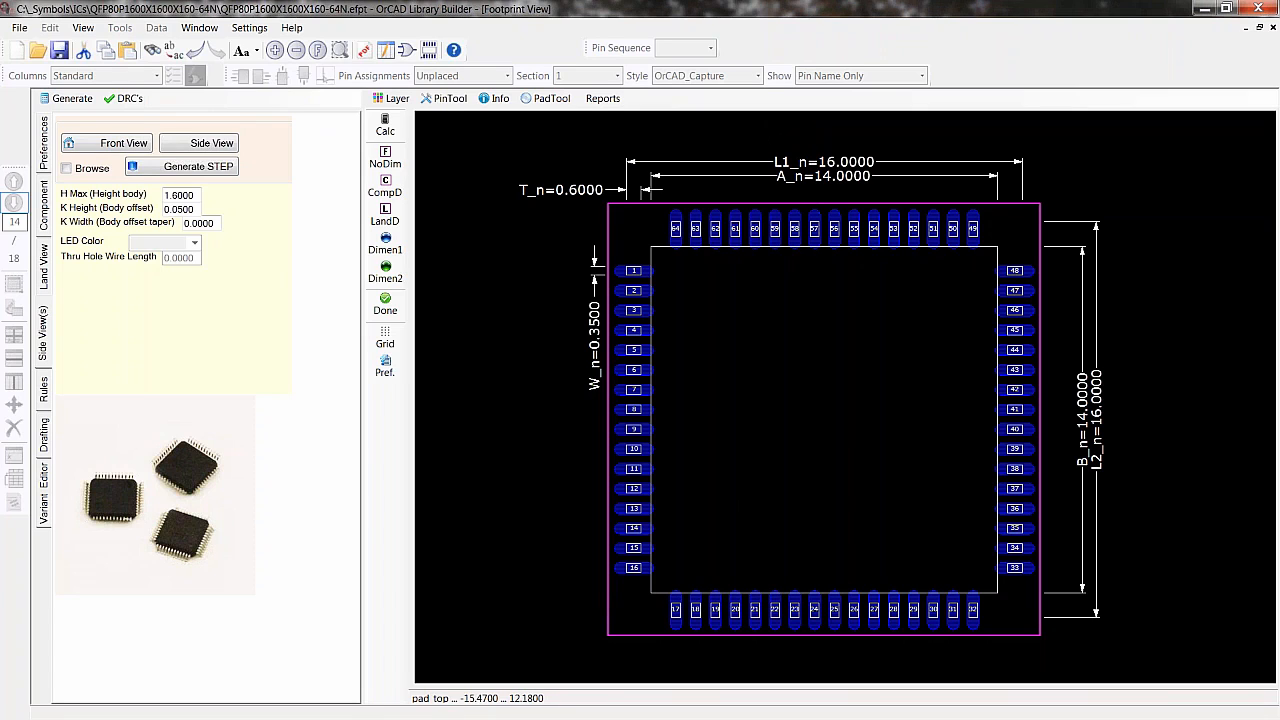
- Create a new symbol project from PDF in C:\Library using ADV7611.pdf, overwriting the existing UNTITLED symbol
click(19, 28)
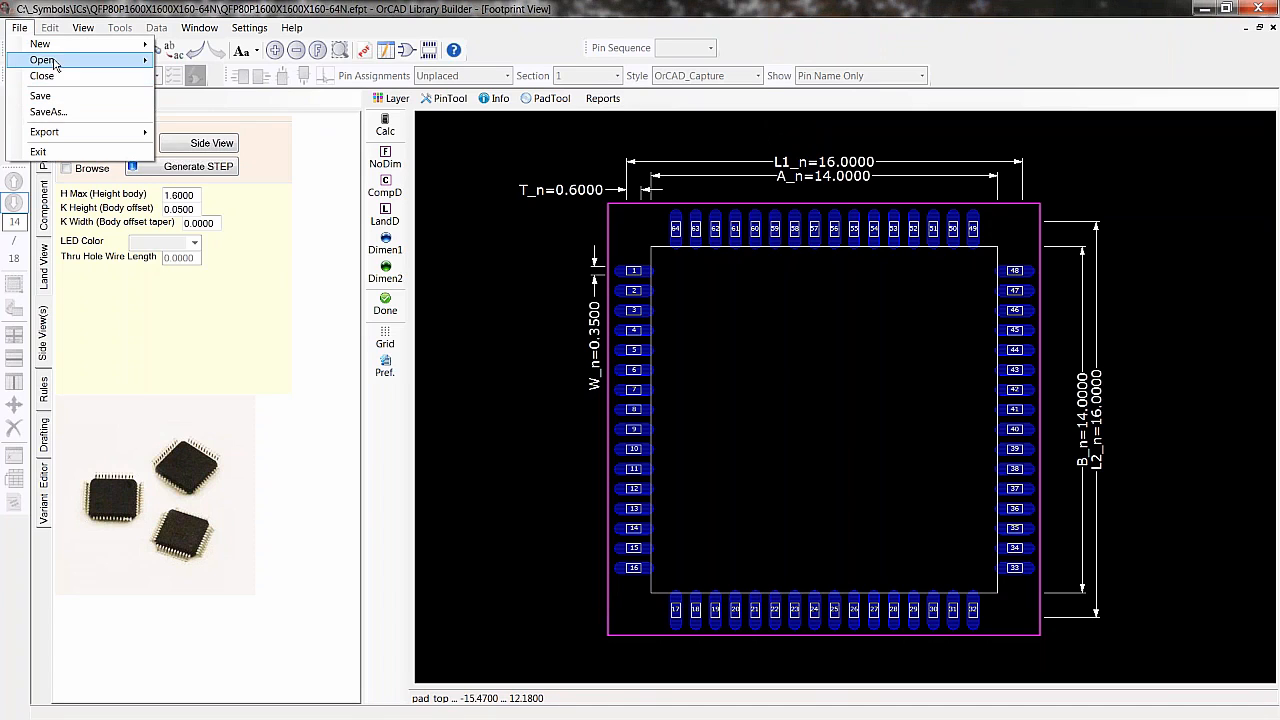
mouse_move(60, 44)
click(192, 45)
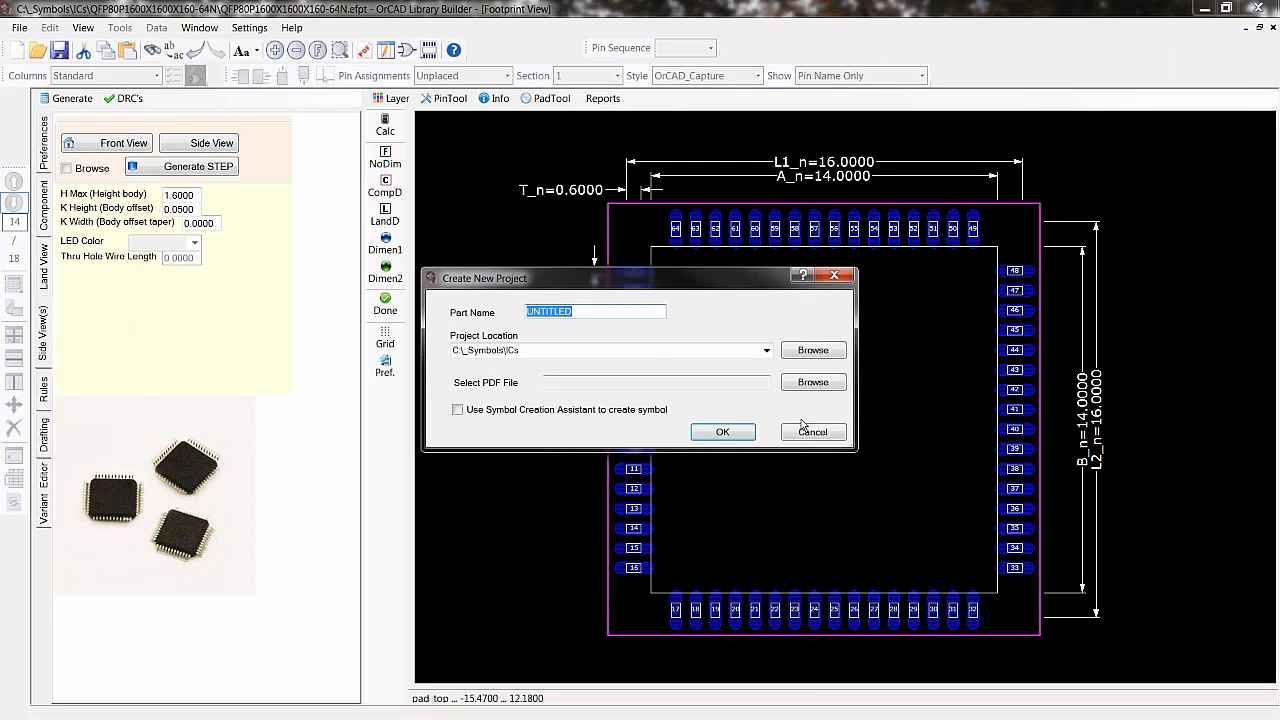
click(765, 353)
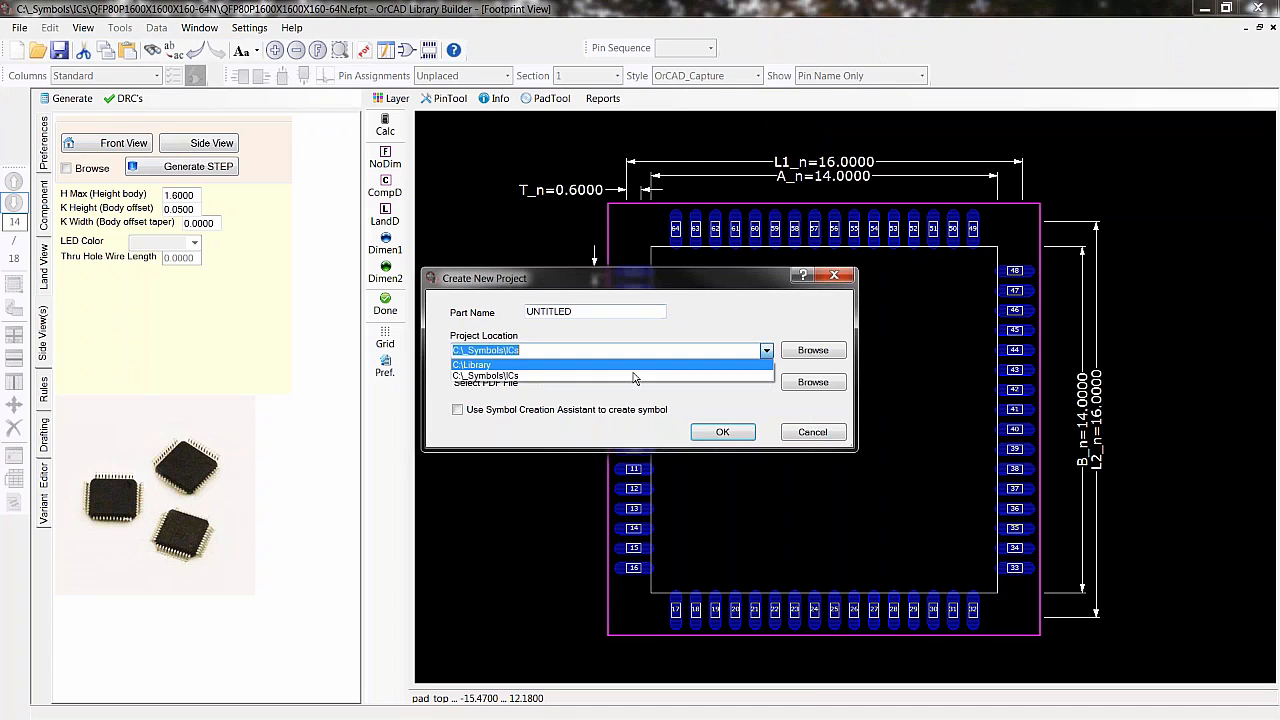
click(551, 370)
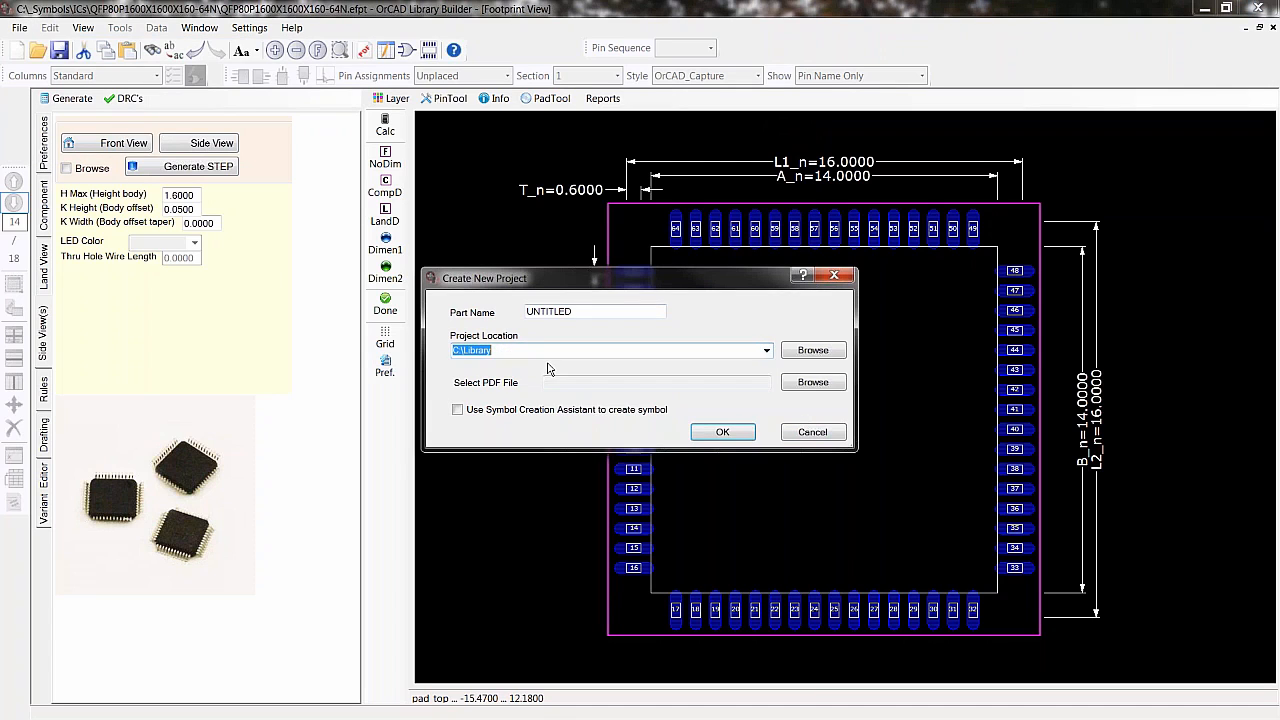
click(836, 388)
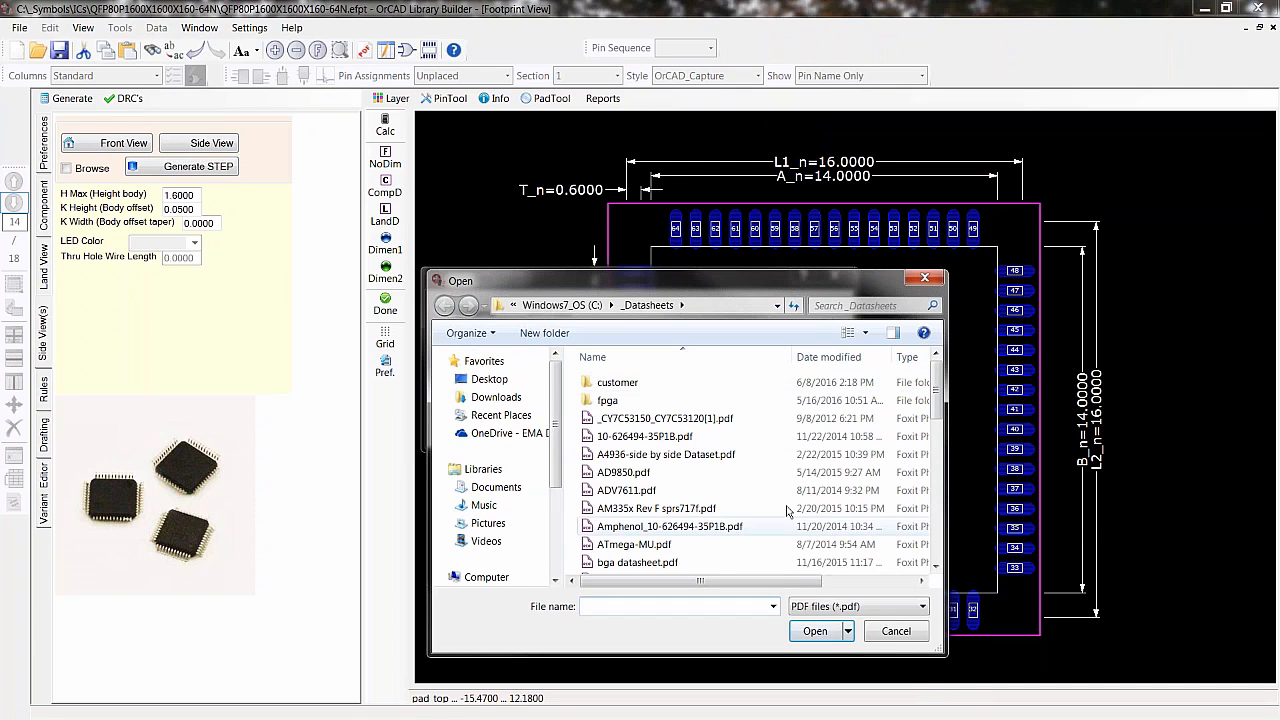
double_click(611, 491)
click(715, 432)
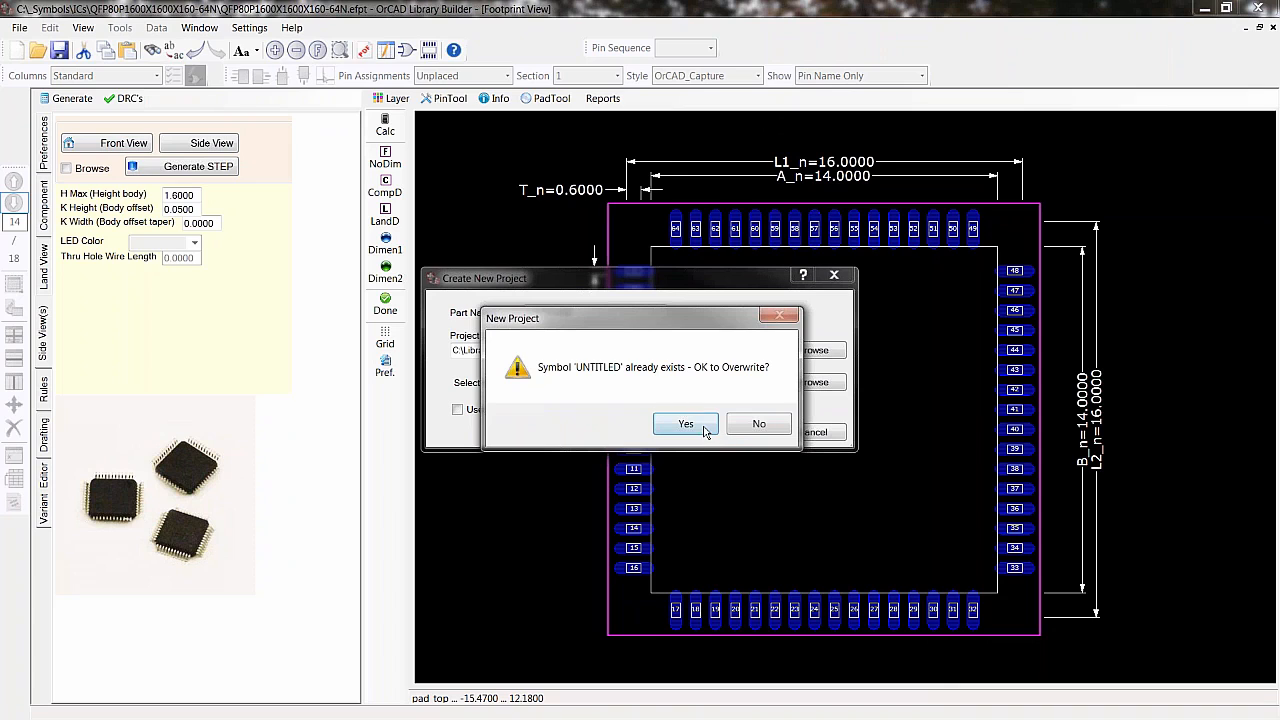
click(684, 428)
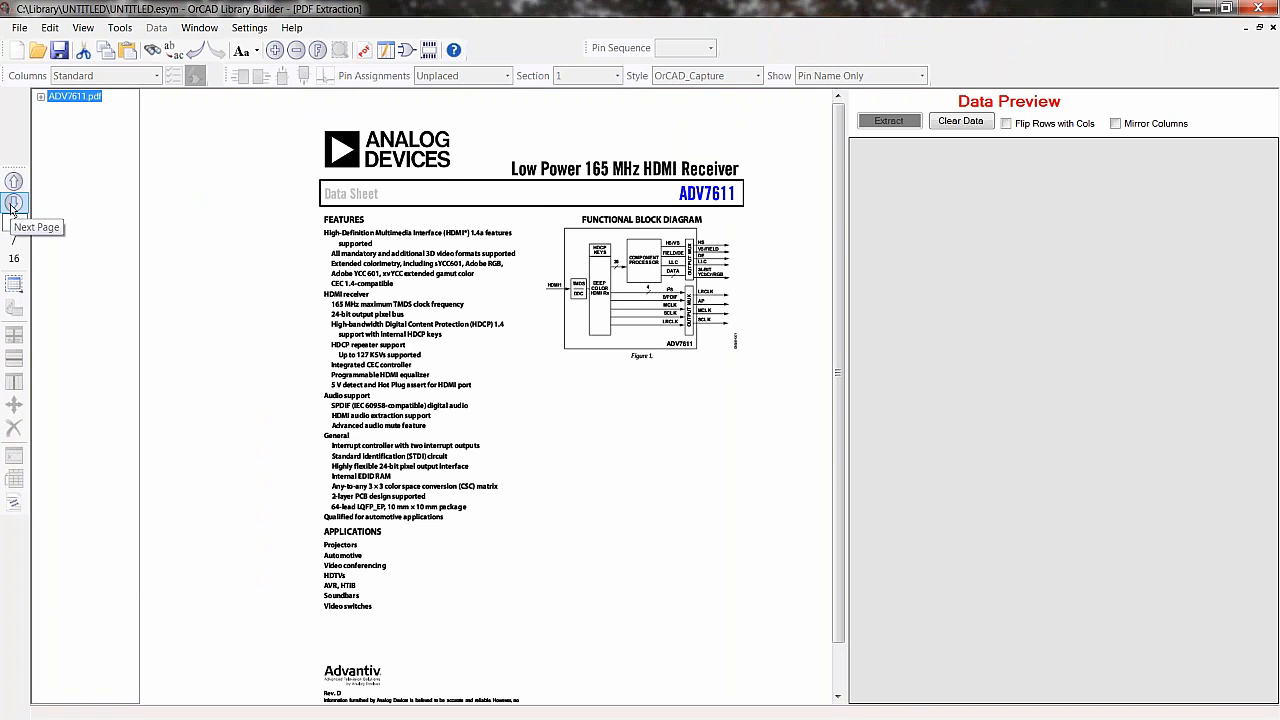
- Page through the ADV7611 datasheet to the pin configuration and Table 4 pin function descriptions
click(13, 203)
click(13, 203)
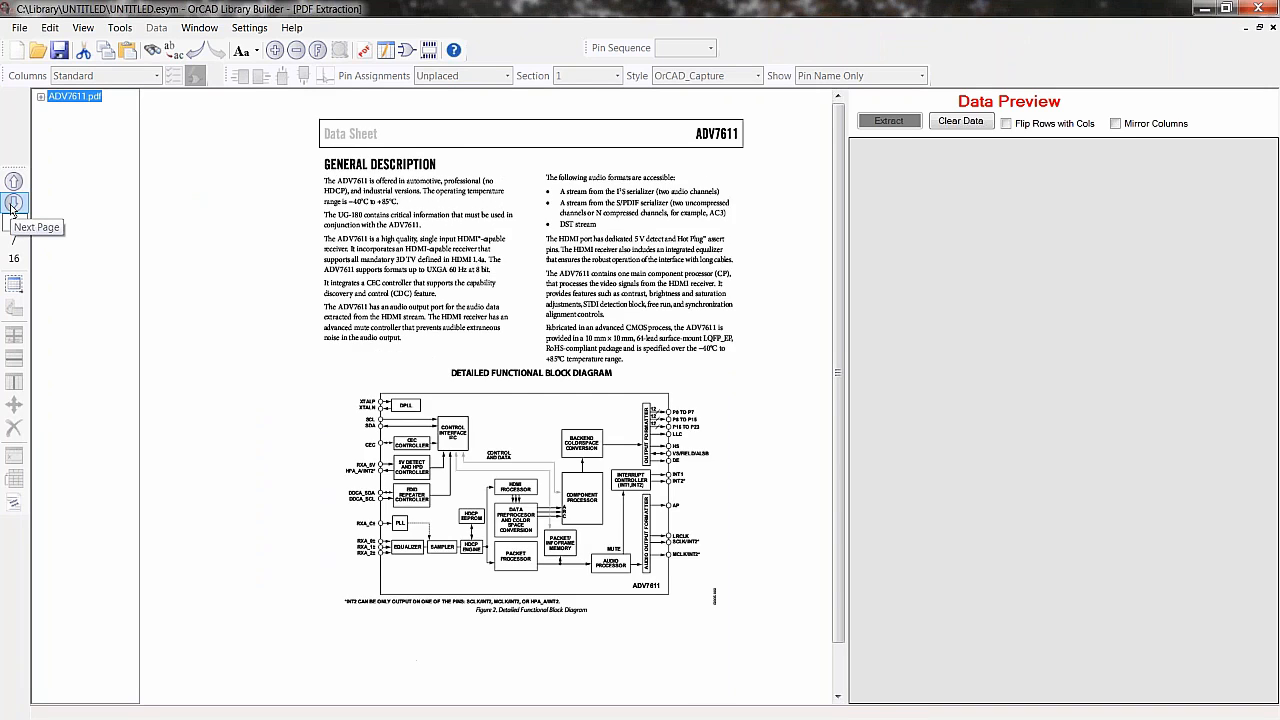
click(13, 203)
click(13, 203)
click(13, 203)
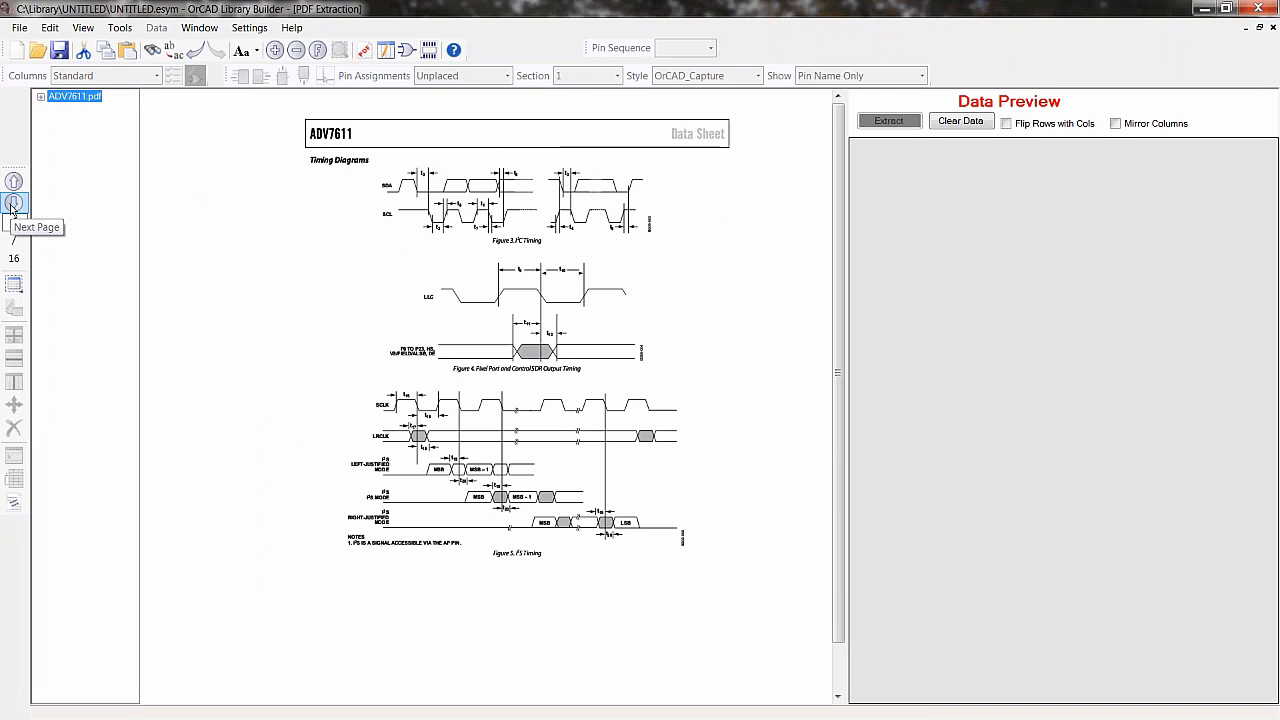
click(13, 203)
click(13, 203)
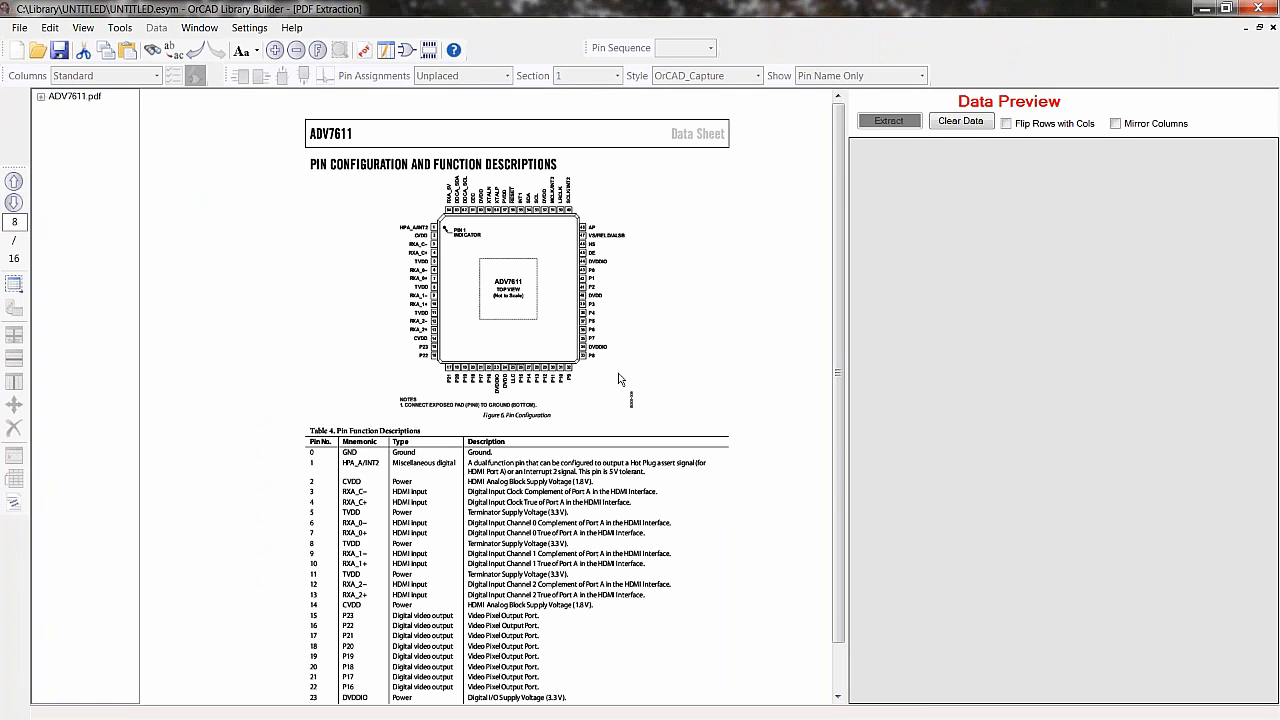
middle_drag(283, 455, 278, 309)
scroll(402, 401, up, 2)
ctrl+scroll(420, 487, up, 2)
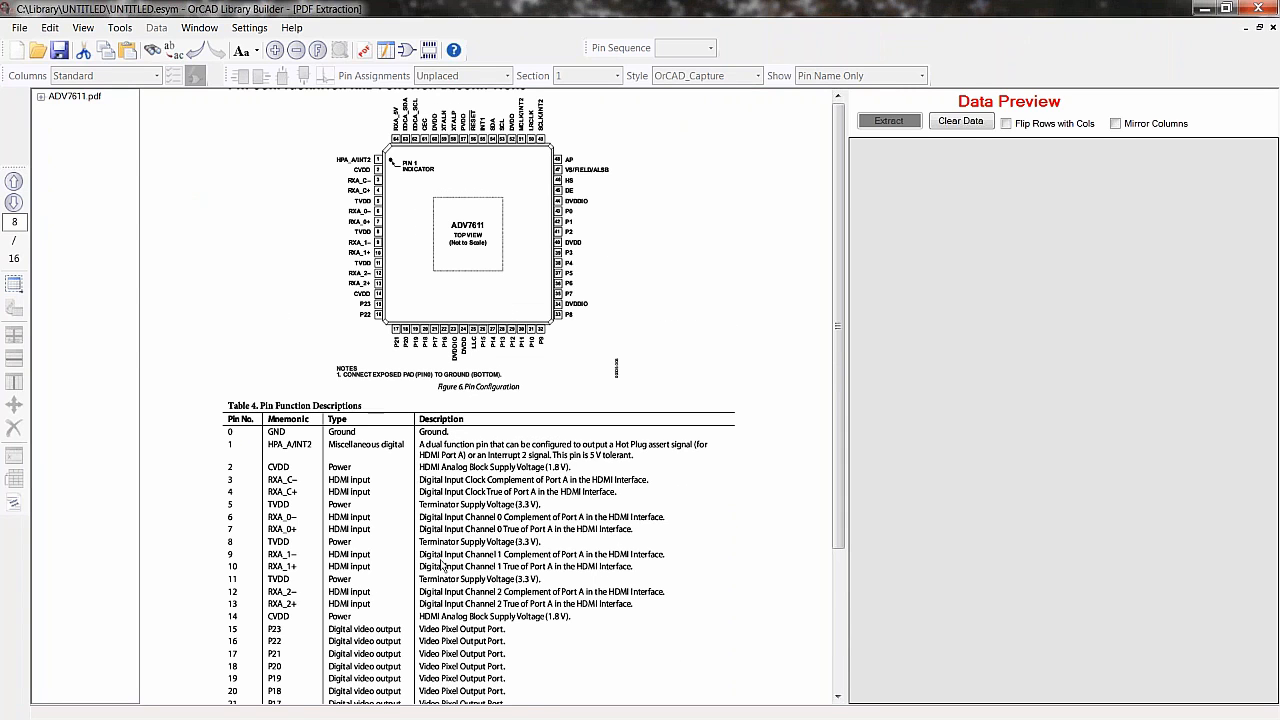
scroll(415, 490, down, 3)
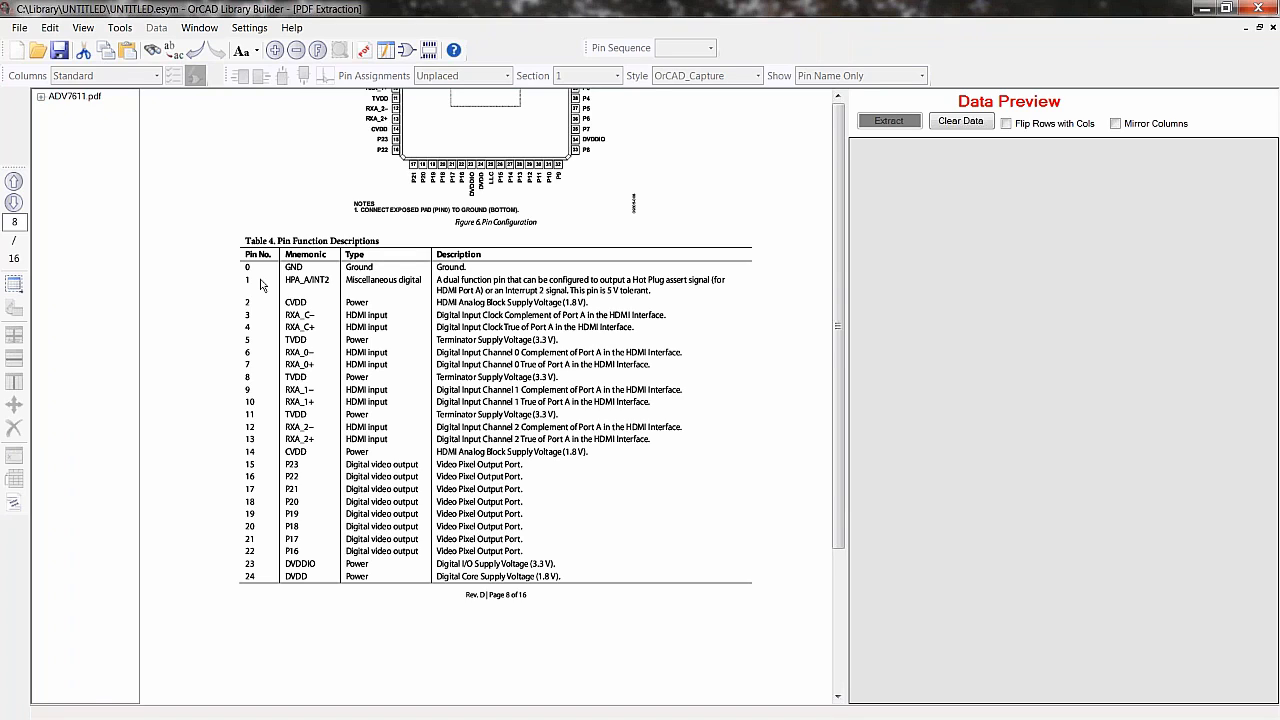
- Select the Table 4 pin number, mnemonic, type and description rows as a table area for extraction
click(12, 285)
click(12, 285)
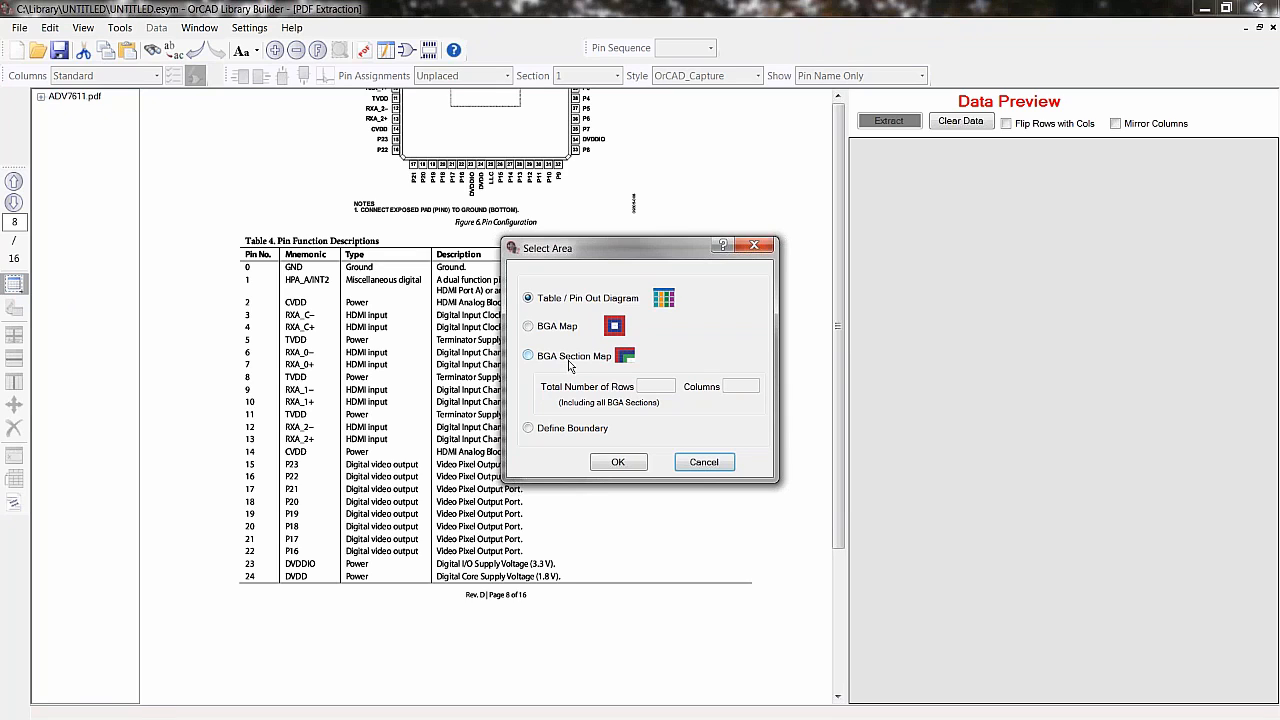
click(618, 463)
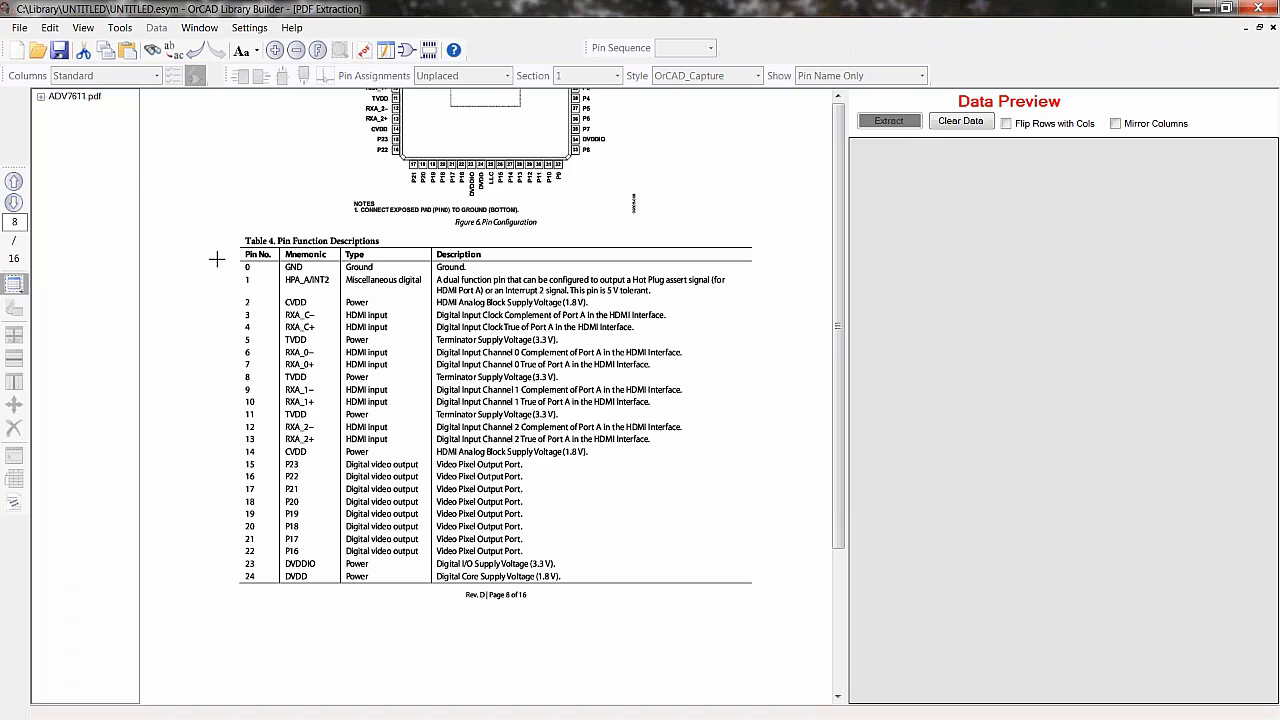
drag(220, 263, 434, 590)
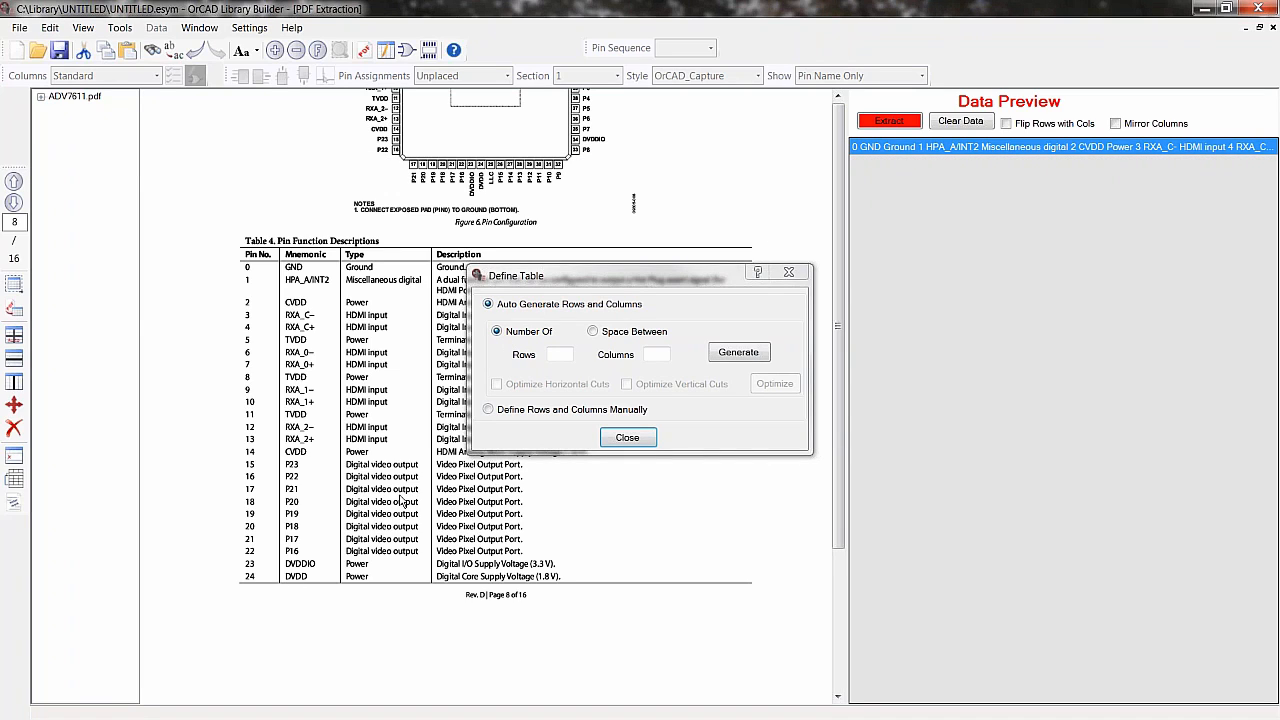
- Auto-generate table rows using a space-between value of 40, then optimize the horizontal cuts
click(562, 354)
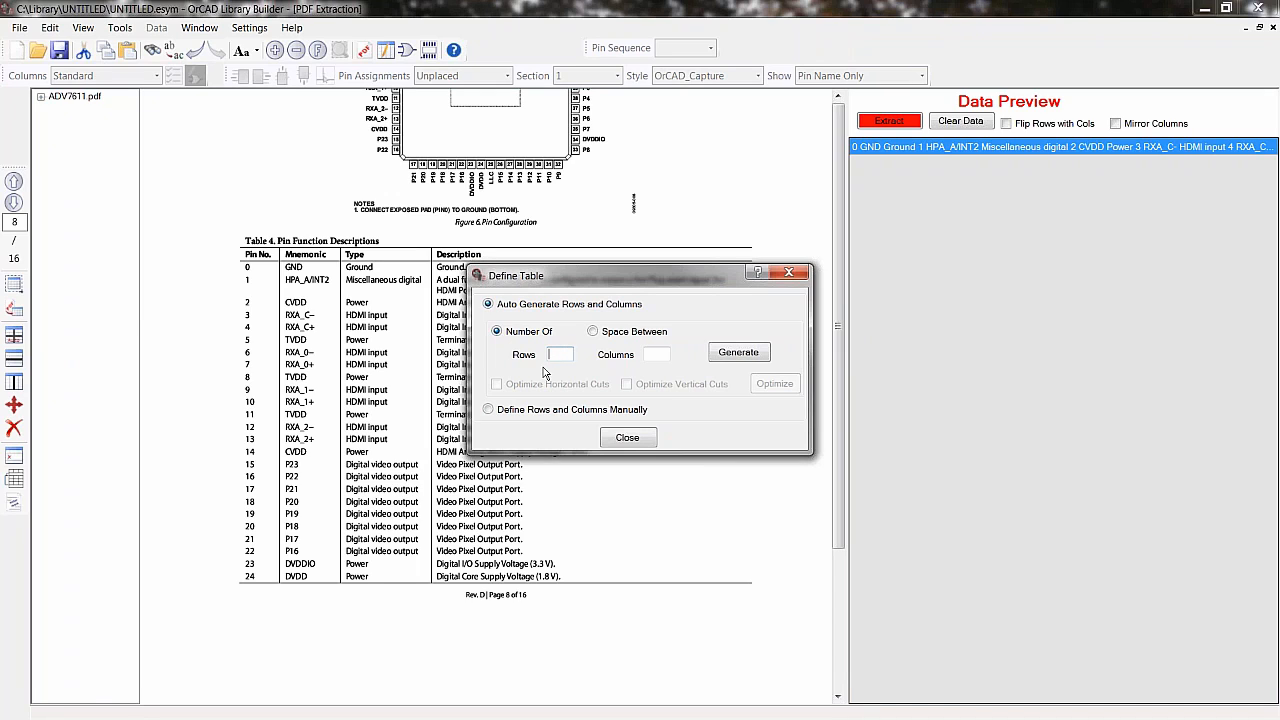
click(593, 332)
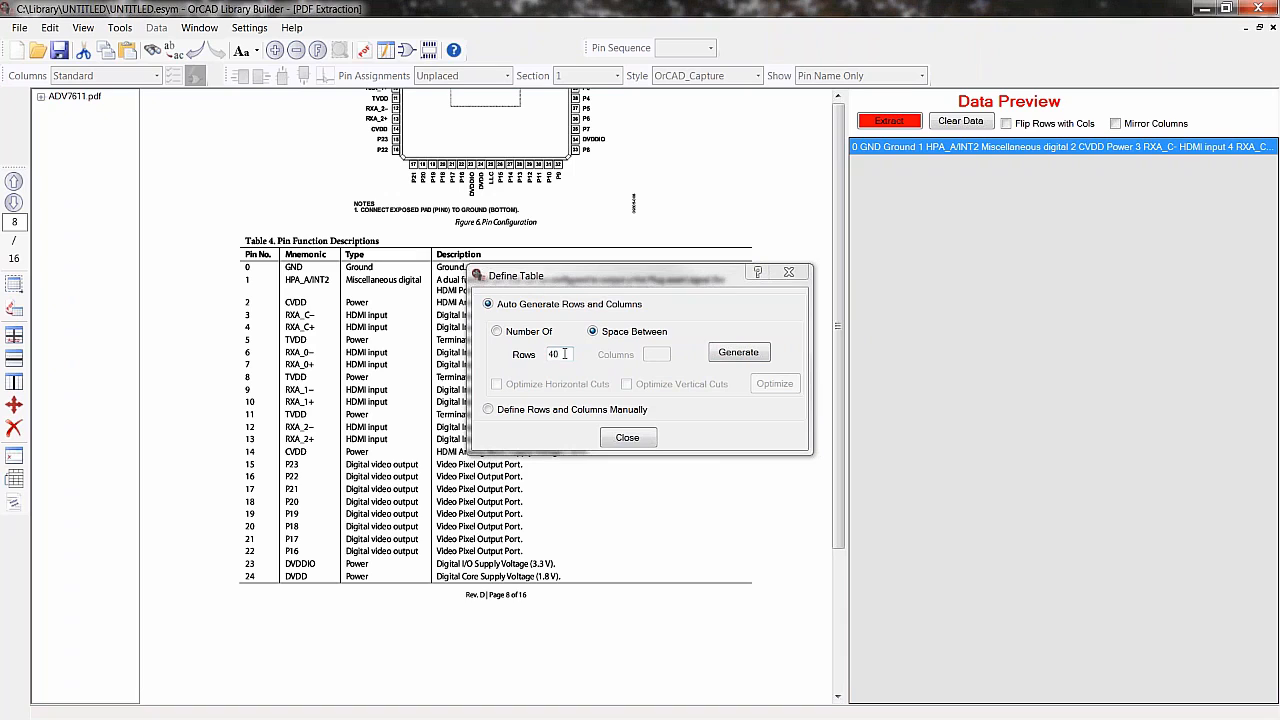
click(720, 355)
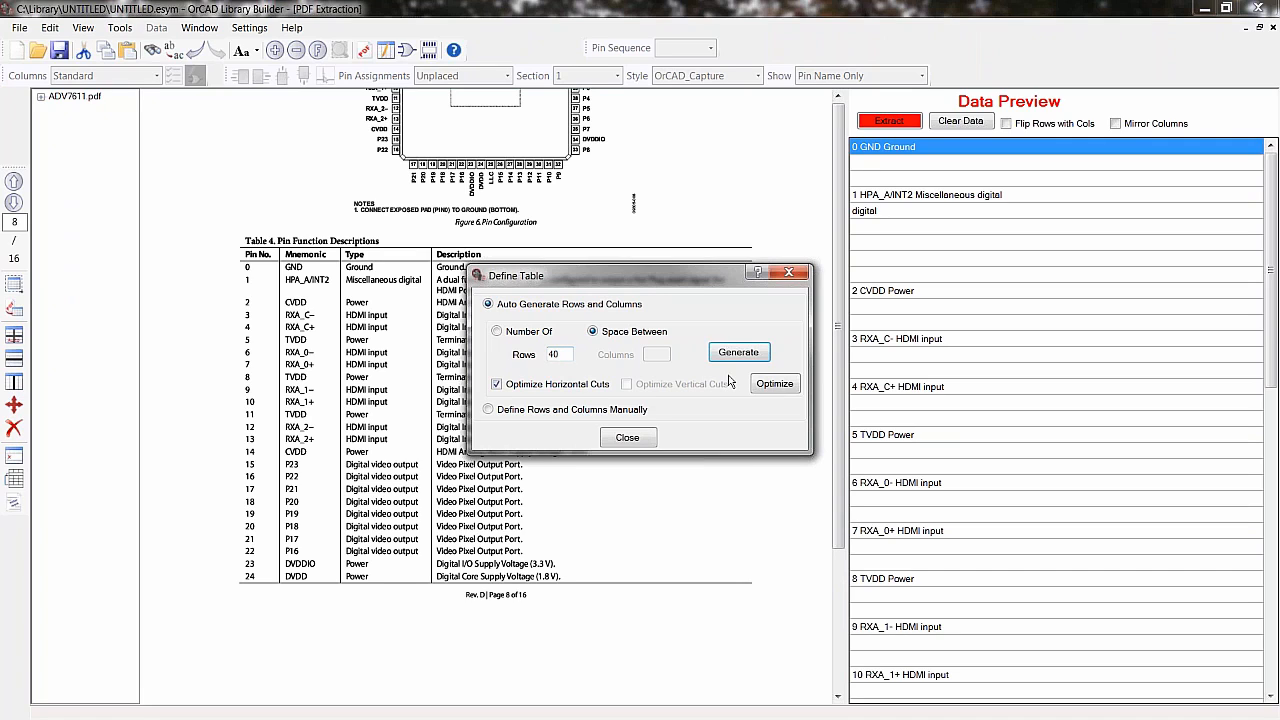
click(768, 386)
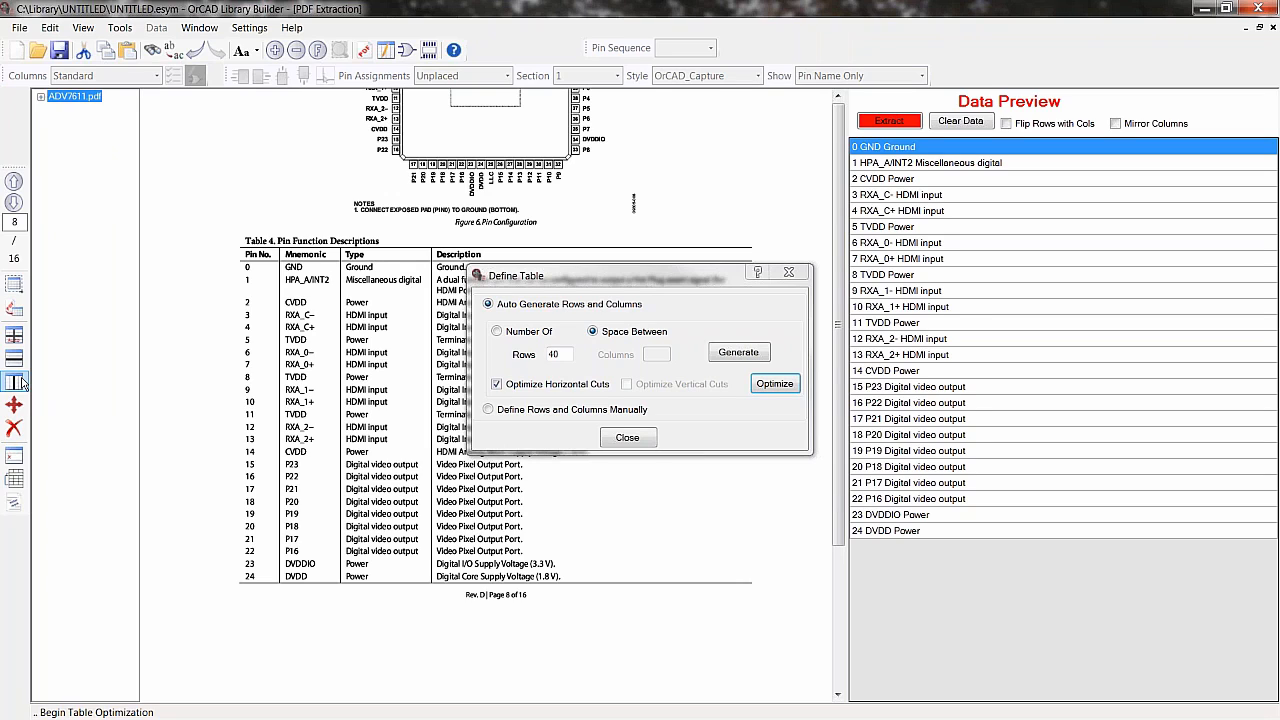
- Add a vertical column cut between the pin number and mnemonic columns
click(22, 383)
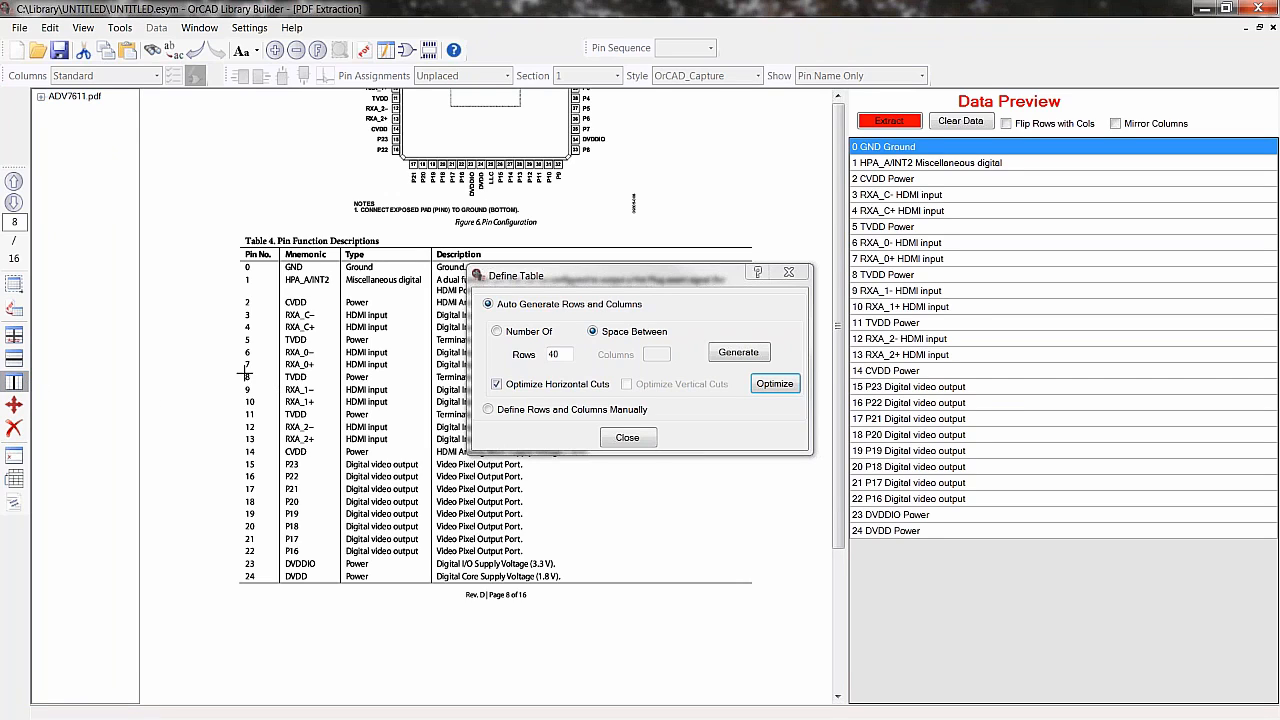
click(273, 368)
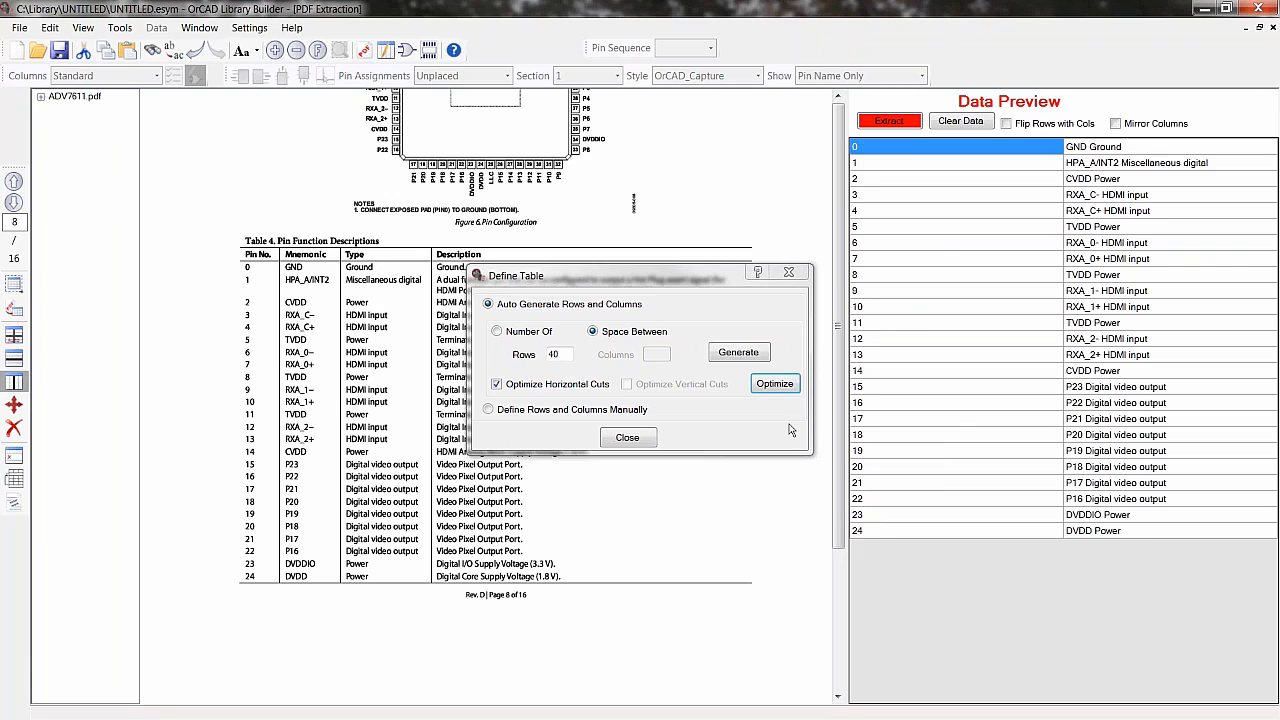
- Add a column cut between the mnemonic and type columns, then extract the page's pin data
click(336, 381)
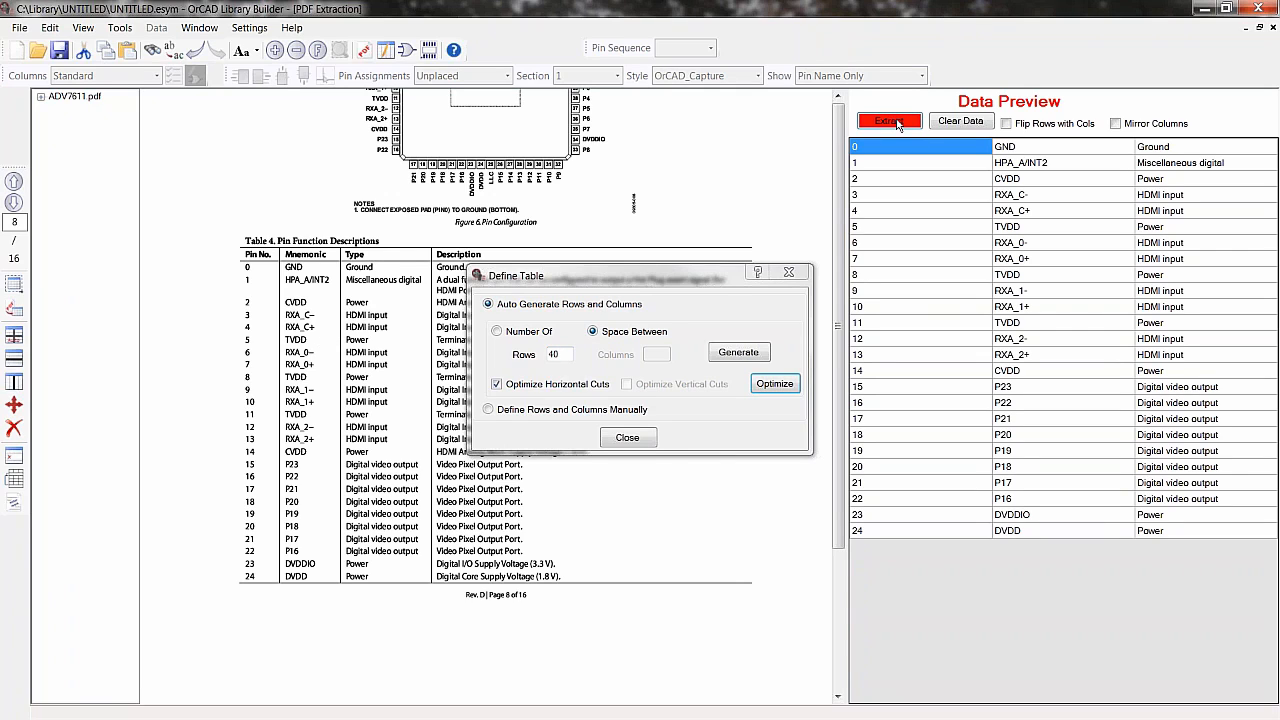
click(897, 123)
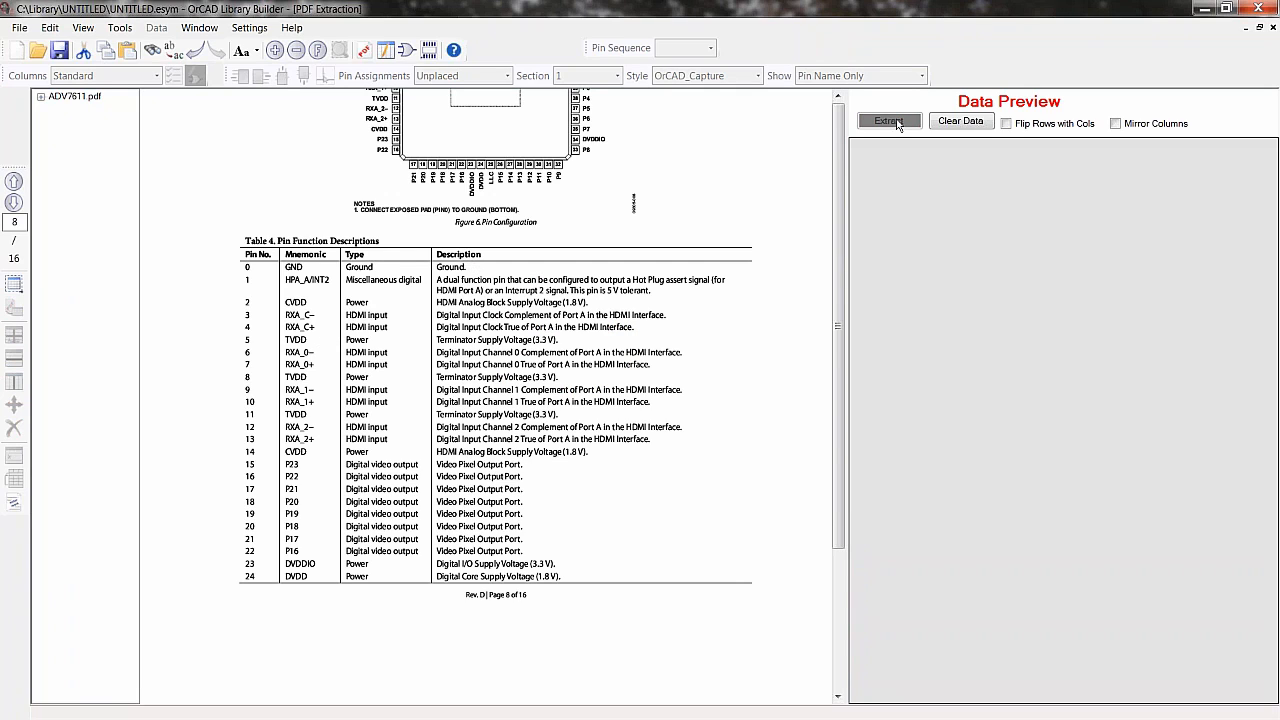
- Go to the next datasheet page and select the pins 25 to 64 table as a new extraction area
click(14, 202)
scroll(326, 316, up, 5)
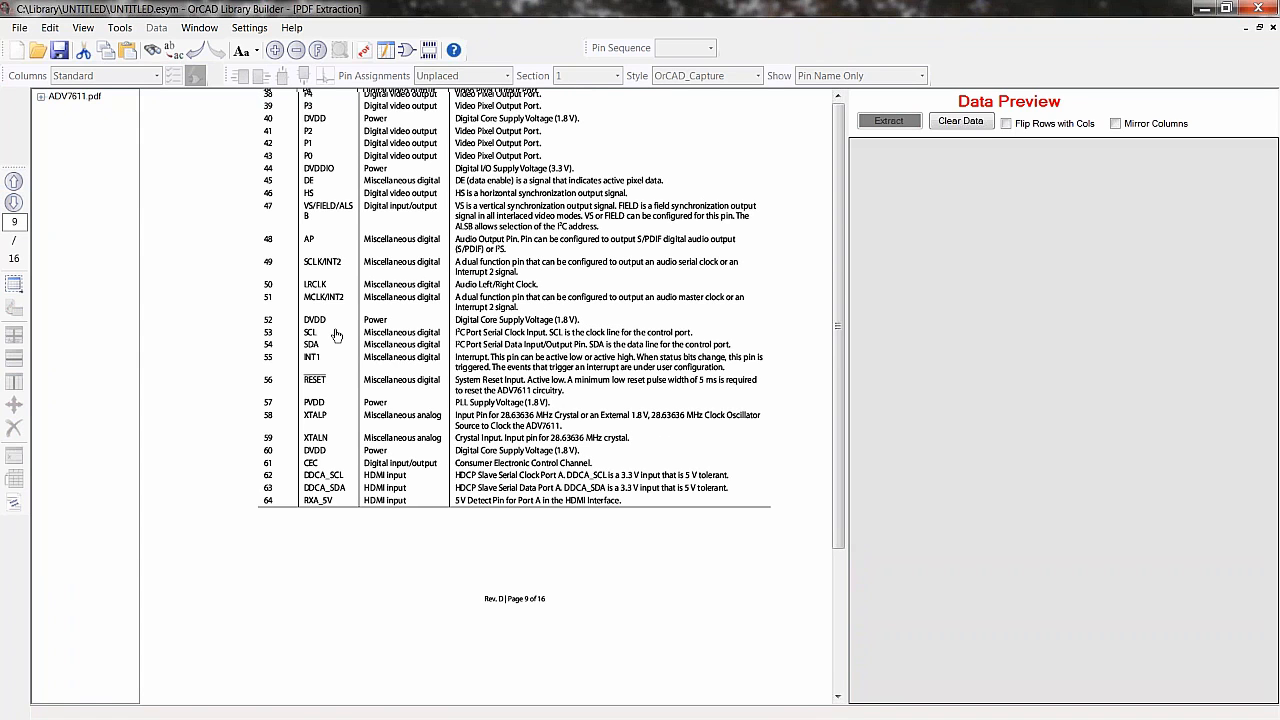
drag(270, 175, 449, 694)
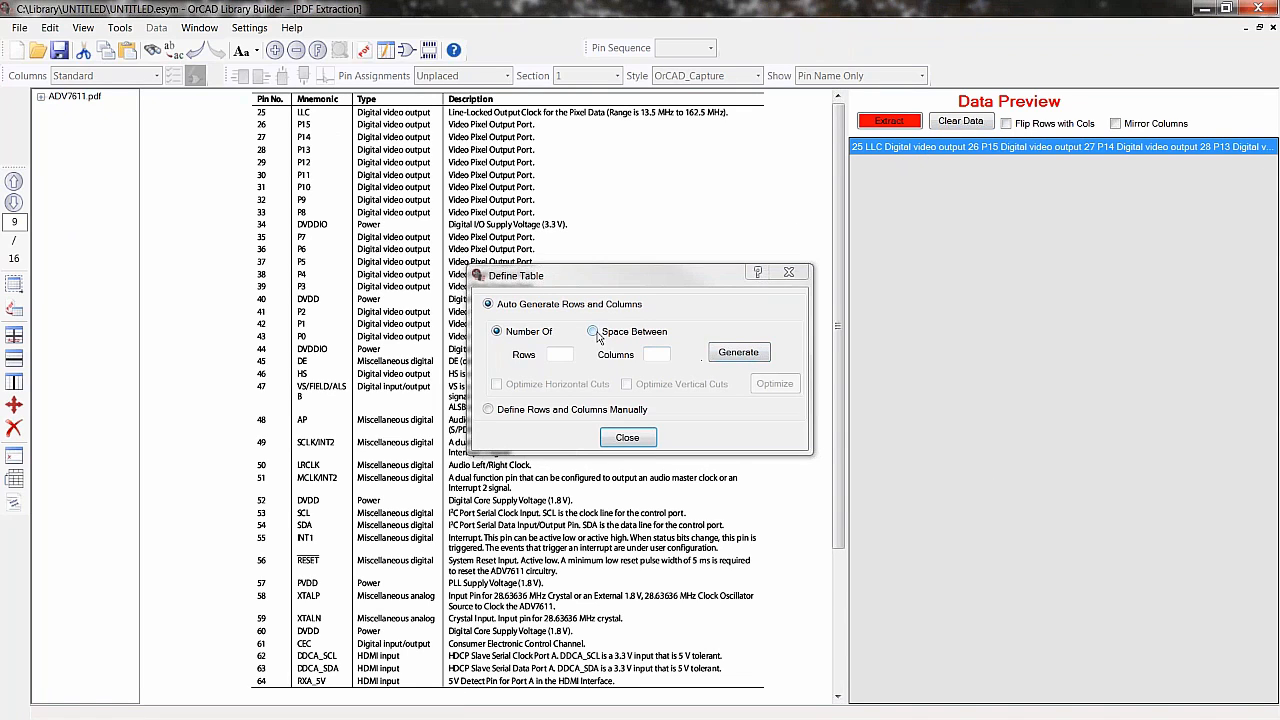
- Auto-generate table rows using a space-between value of 40, then optimize the horizontal cuts
click(593, 331)
click(737, 353)
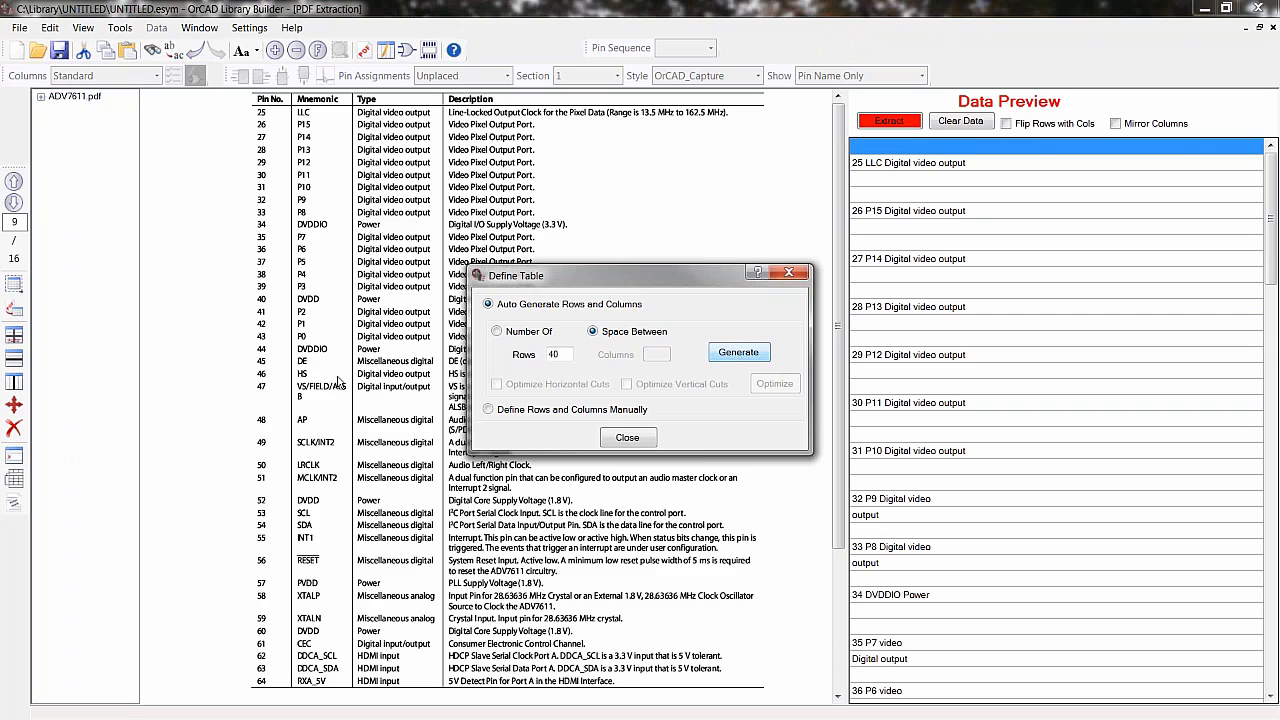
click(497, 384)
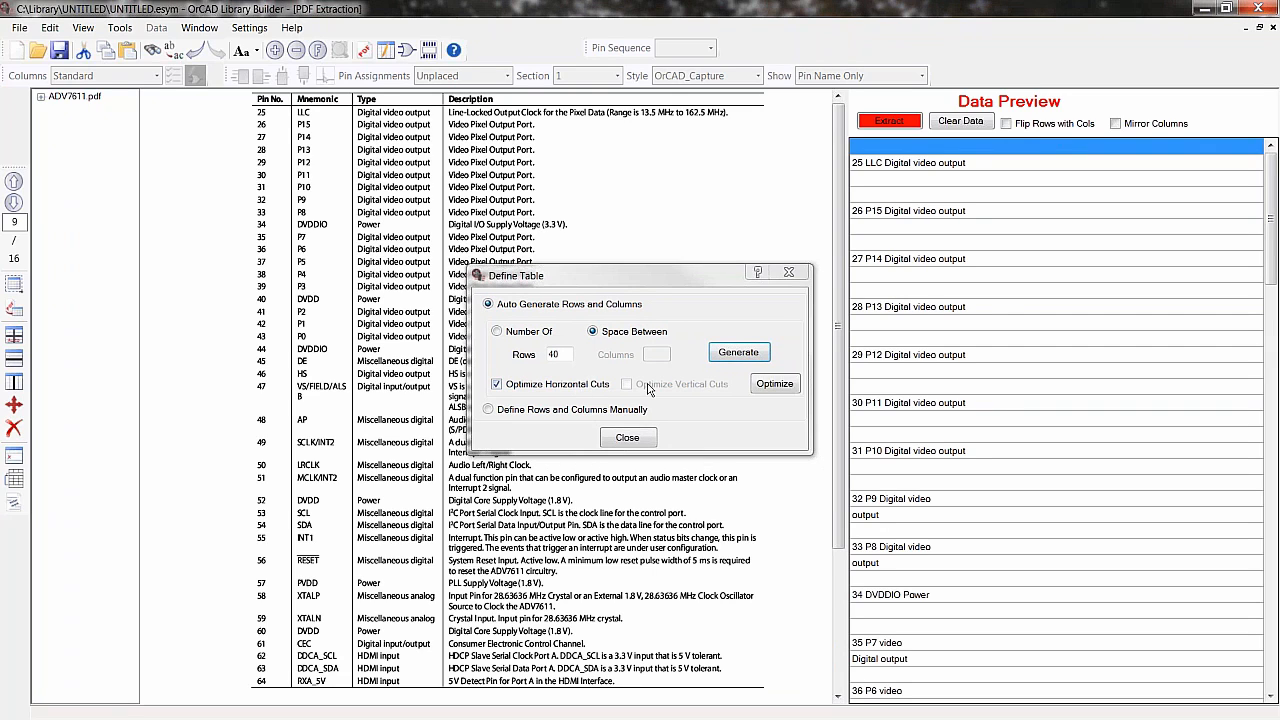
click(766, 388)
click(767, 388)
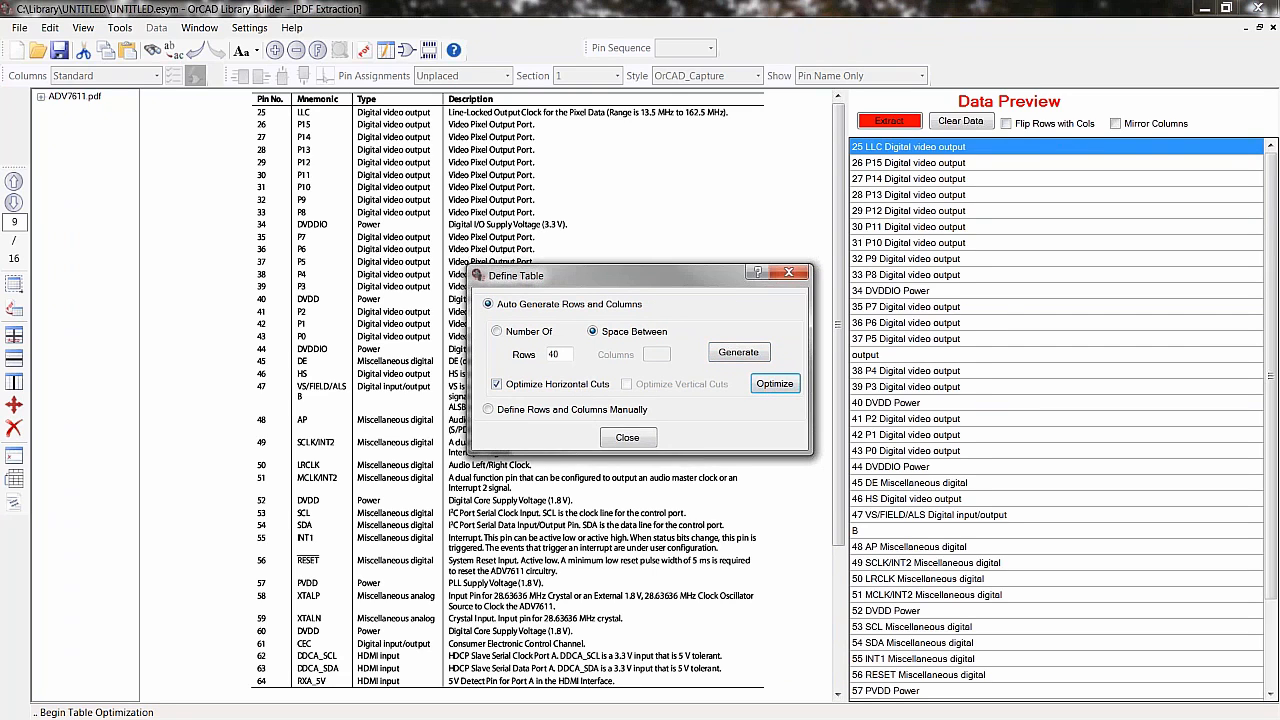
click(768, 388)
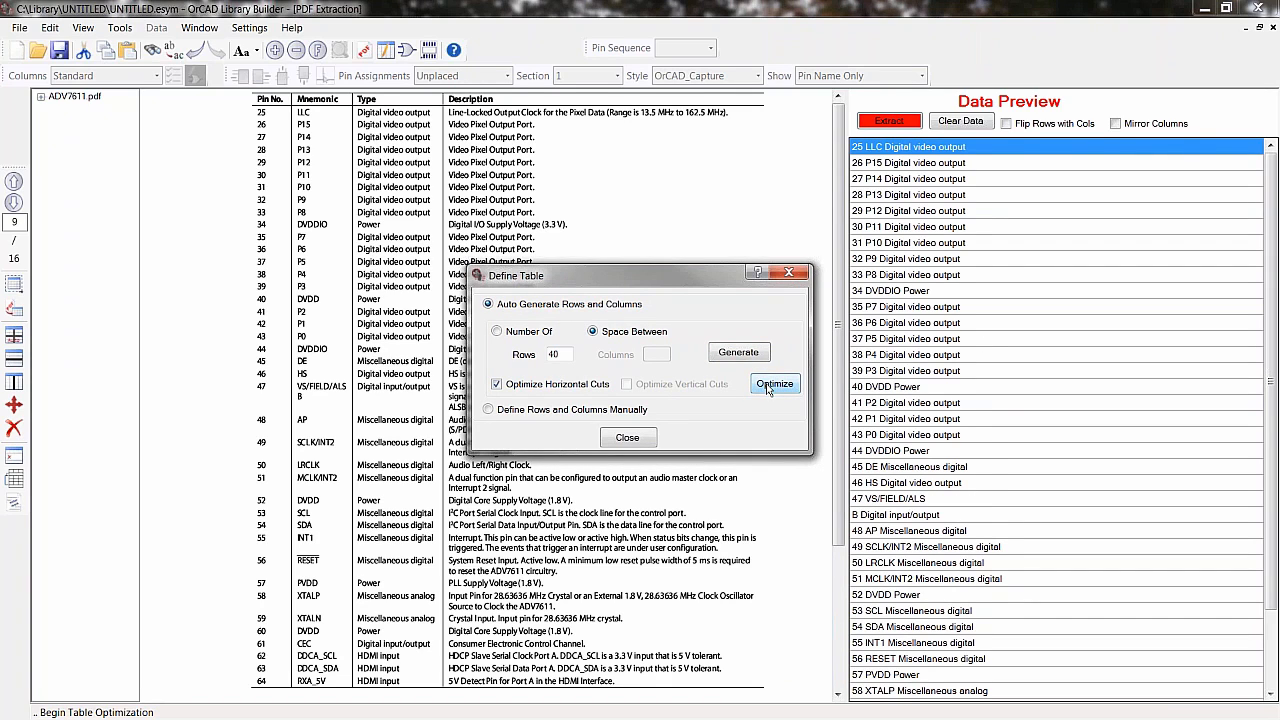
mouse_move(1271, 350)
mouse_down()
mouse_move(1269, 485)
mouse_move(1265, 335)
mouse_up()
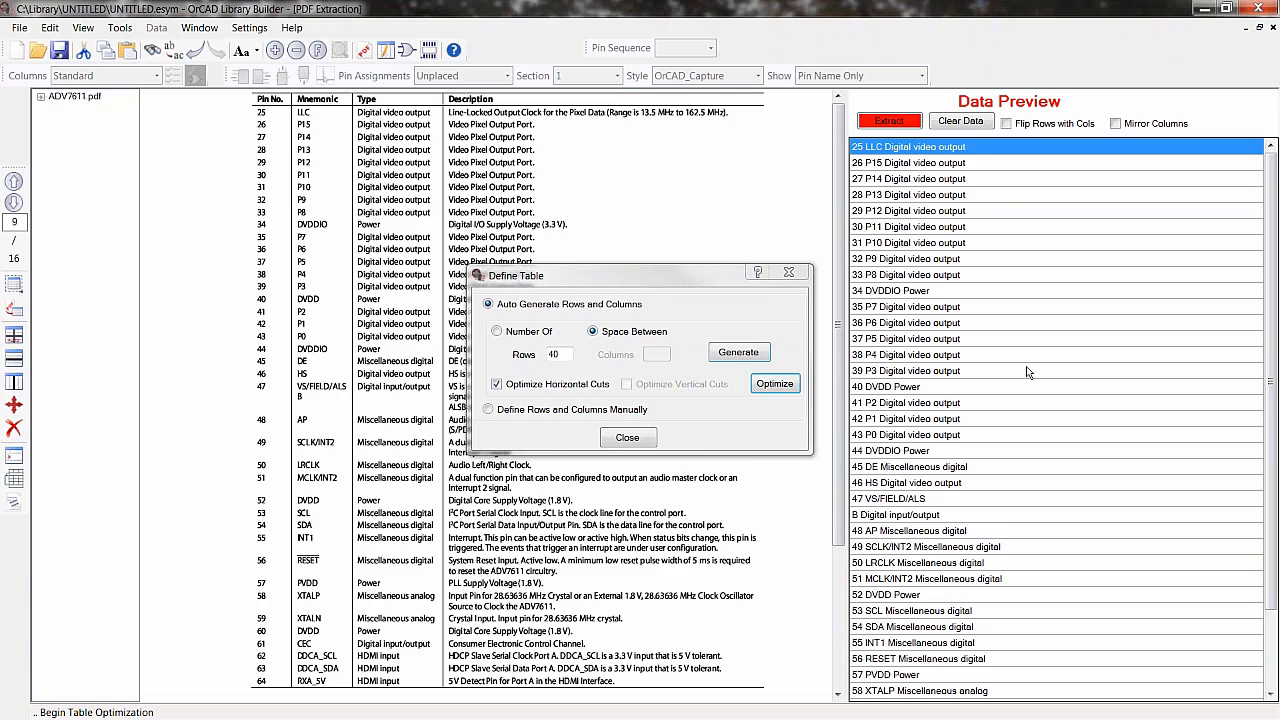
- Divide columns after the pin number and mnemonic, close the table dialog, and extract the page's pin data
click(15, 382)
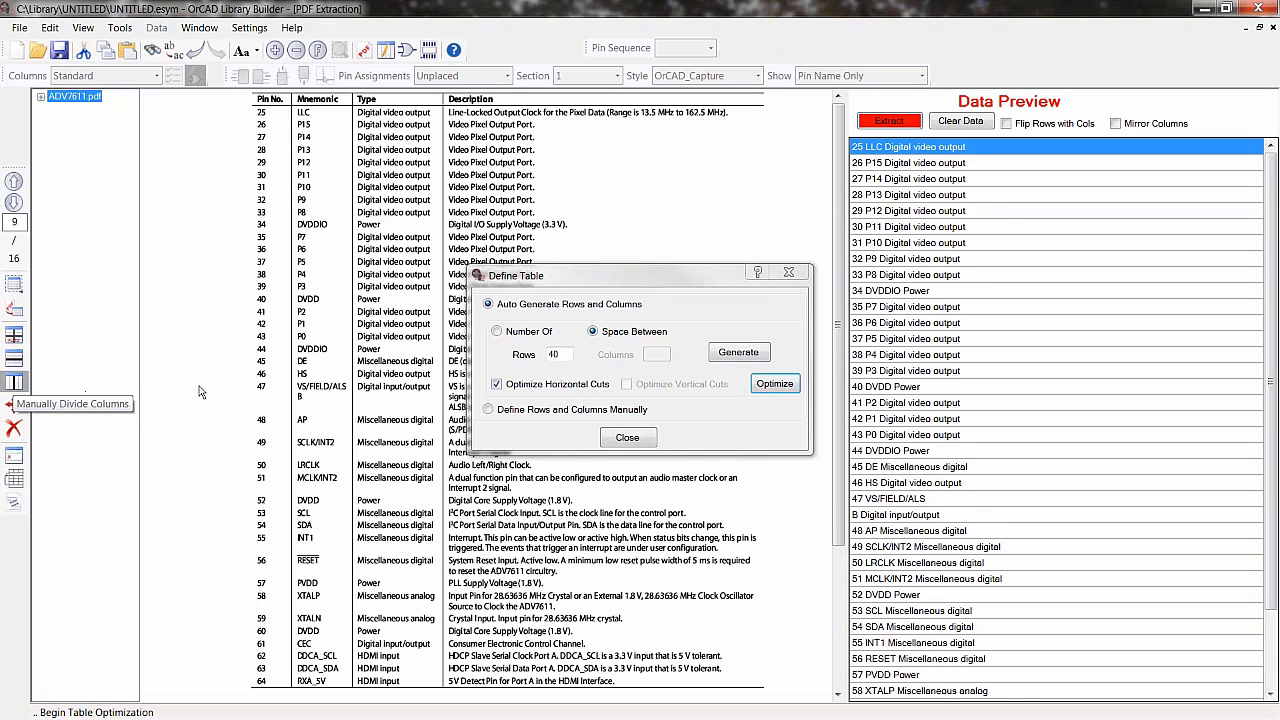
click(311, 372)
click(336, 369)
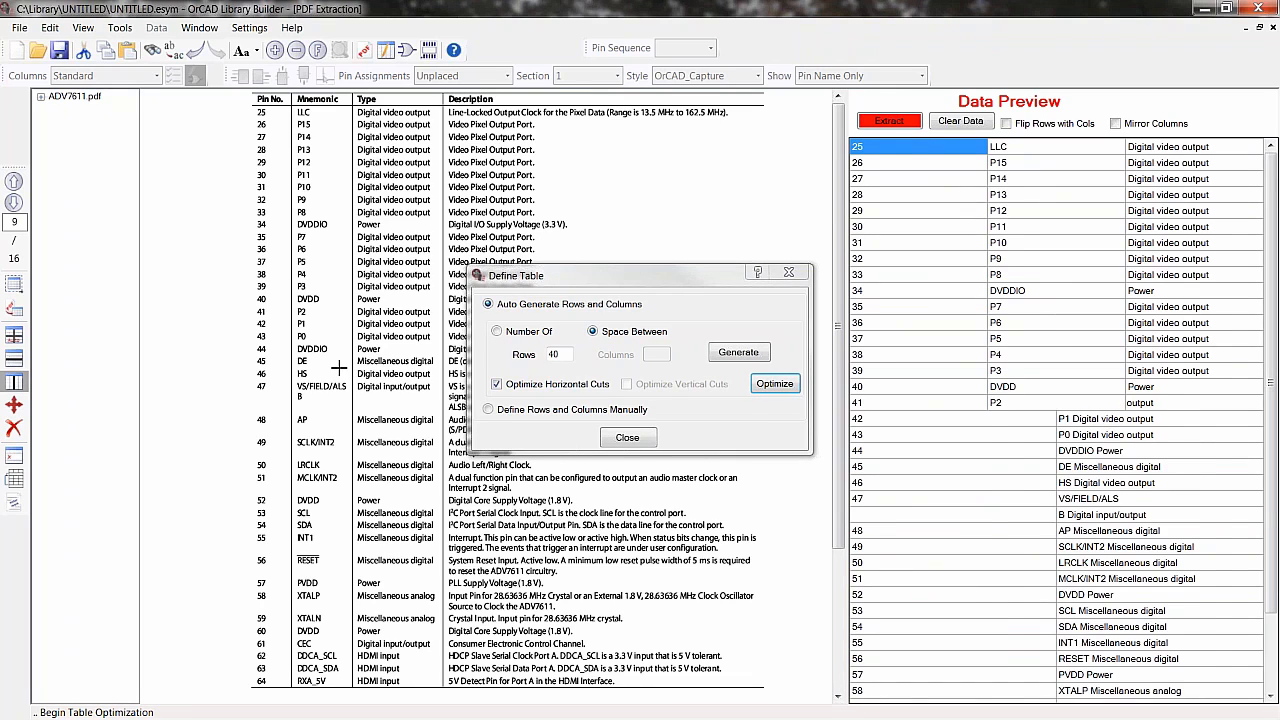
click(627, 437)
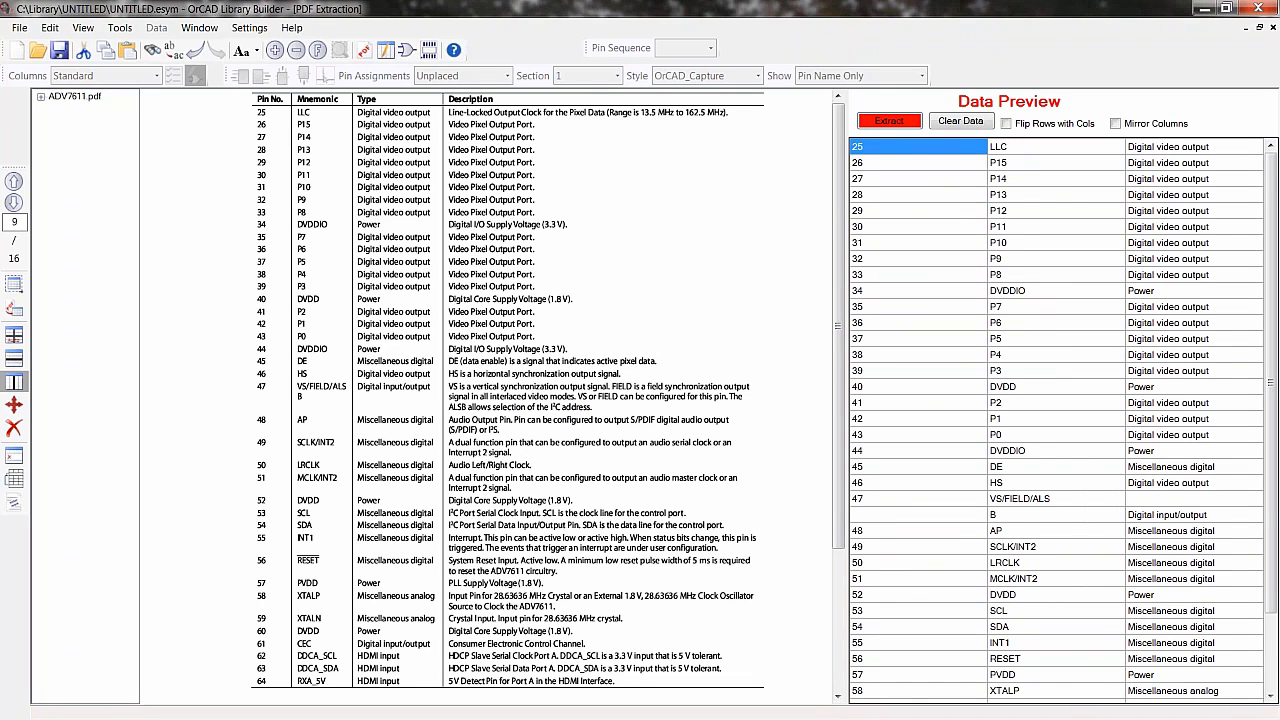
click(890, 122)
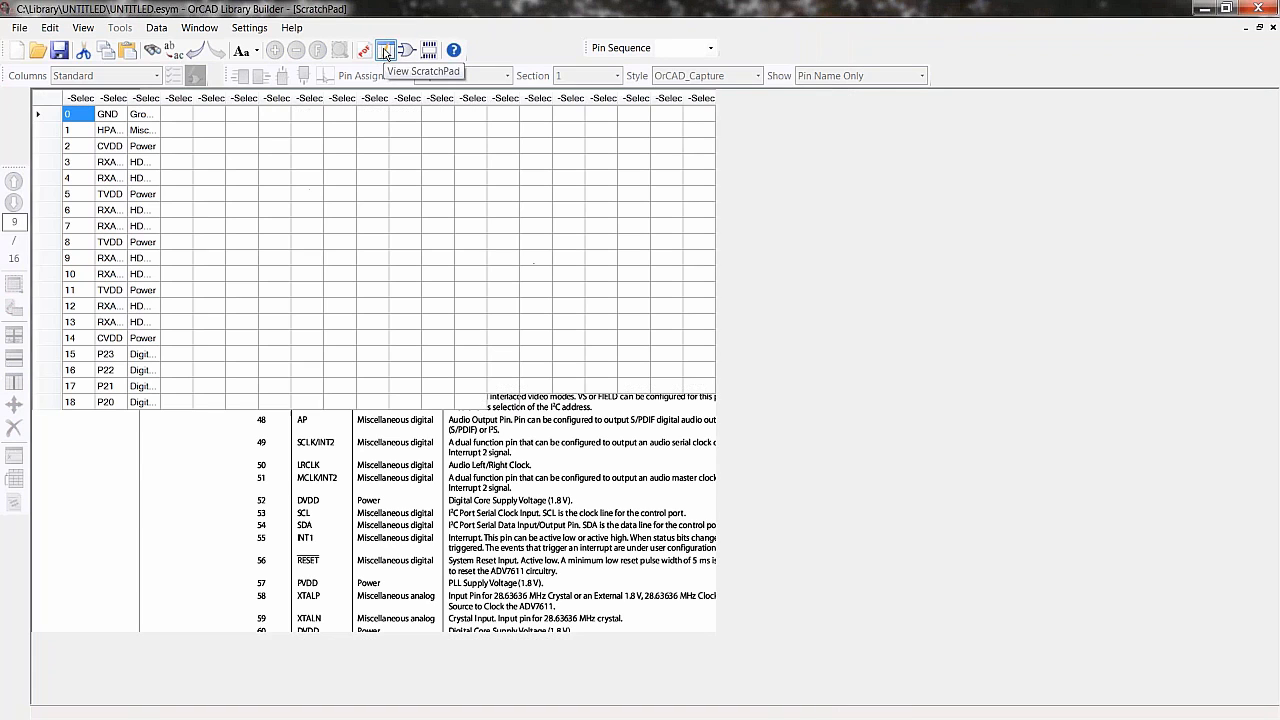
- Assign the first three scratchpad columns as Number, Pin Name and Direction
drag(128, 98, 281, 98)
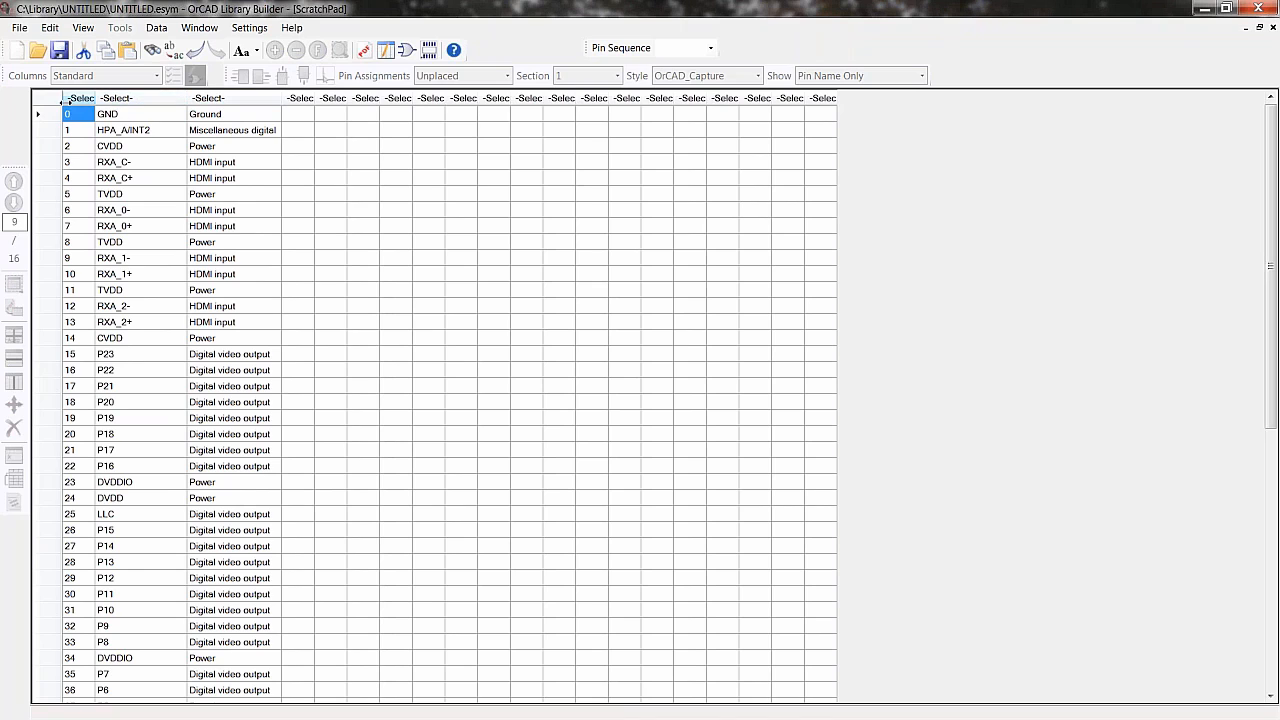
click(63, 100)
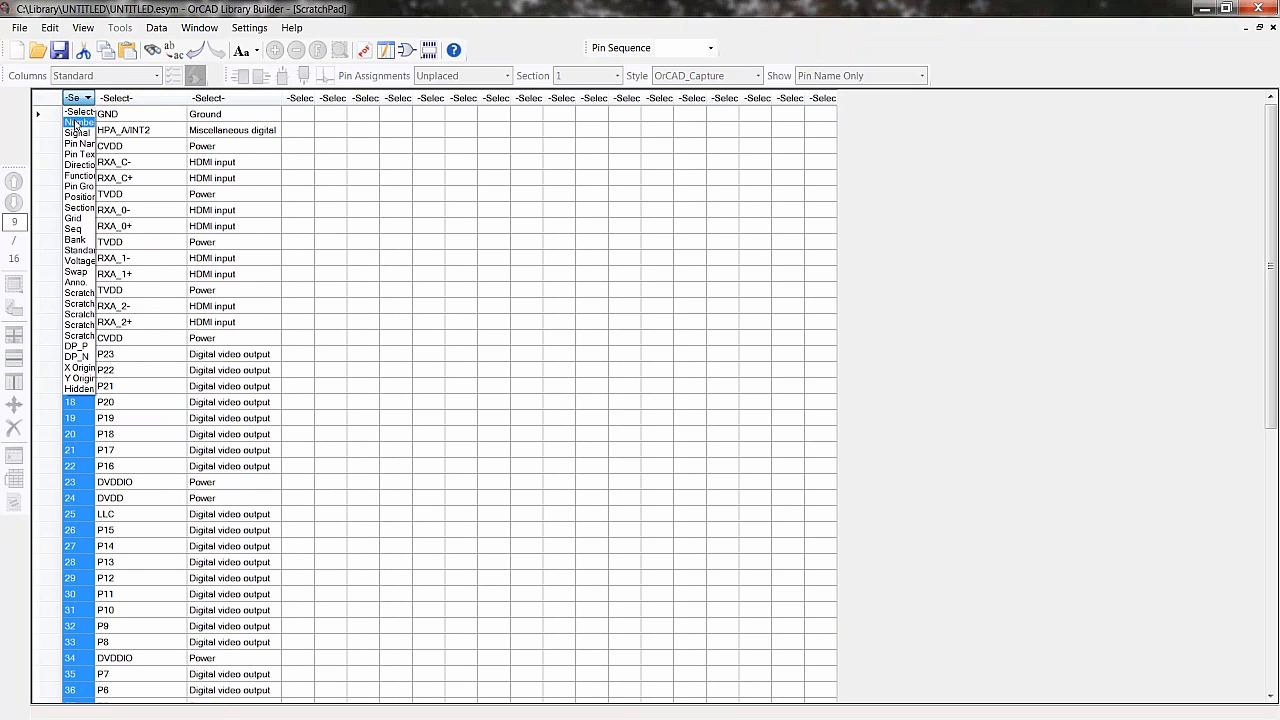
click(76, 116)
click(137, 99)
click(125, 138)
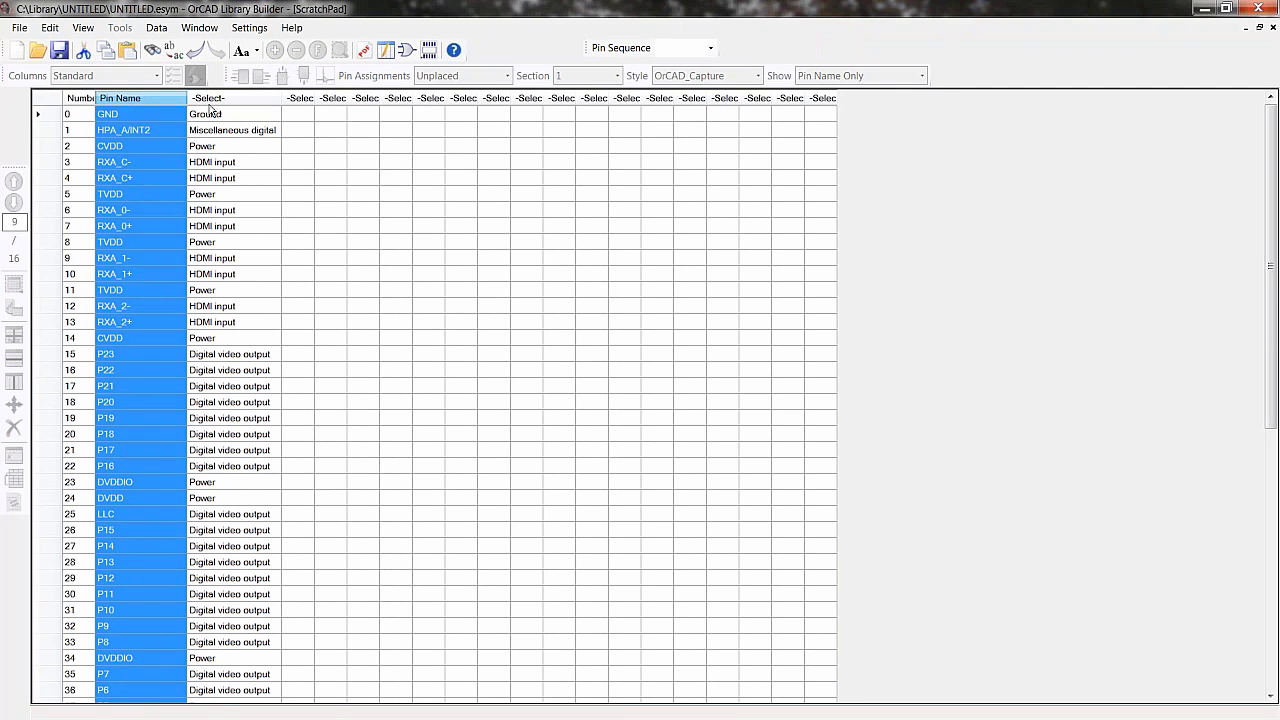
click(213, 99)
click(225, 162)
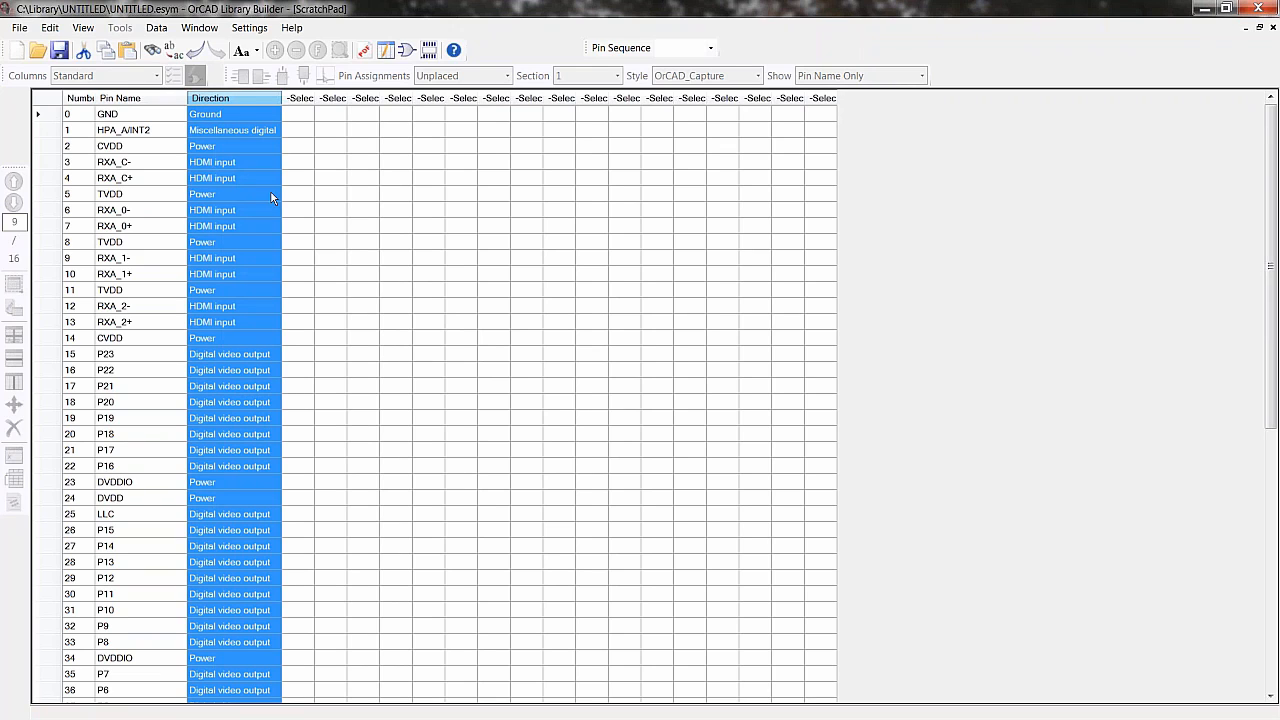
- Transfer the scratchpad data into the symbol view and run the pin check
right_click(325, 209)
click(414, 424)
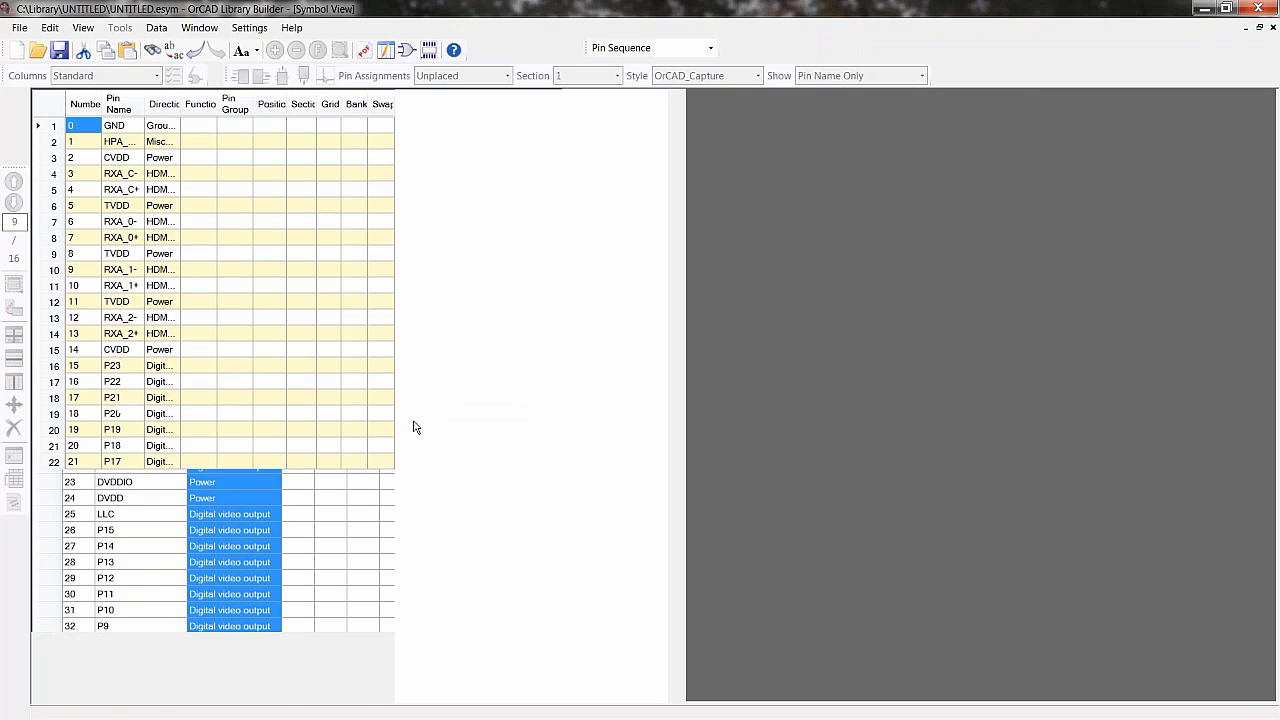
click(198, 58)
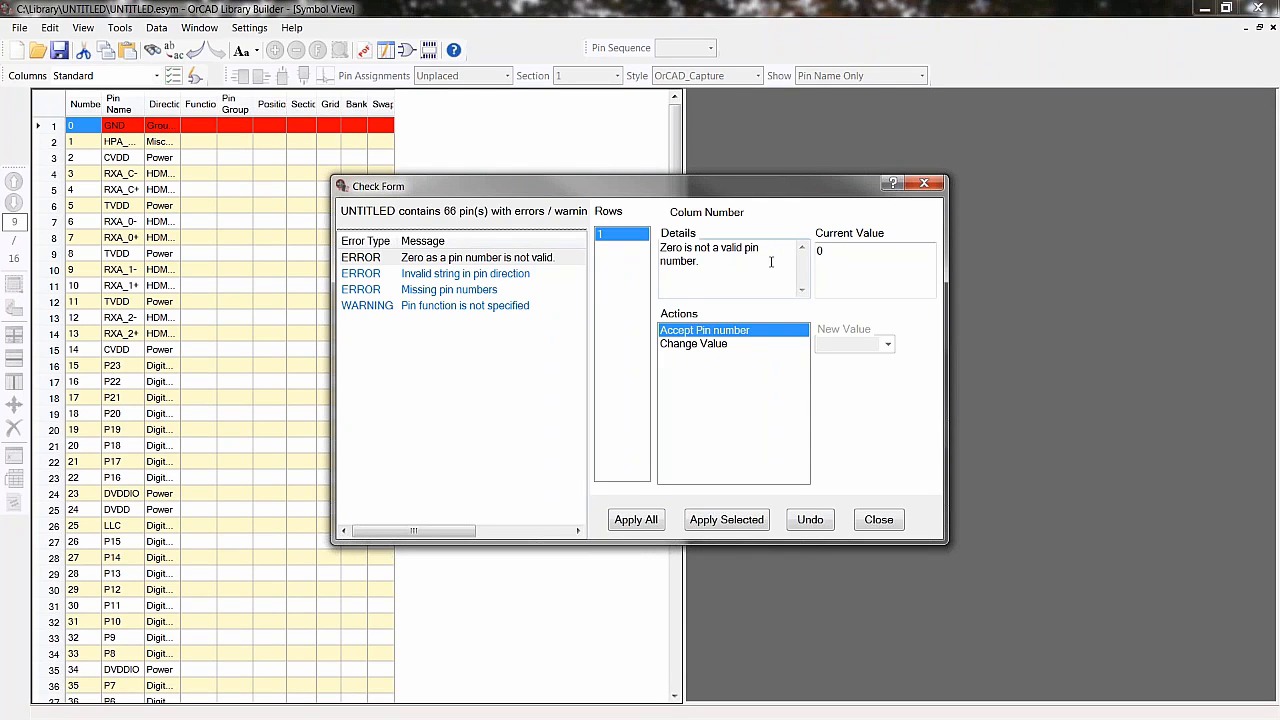
- Replace the invalid zero pin number with a new value, 65, applied to all affected rows
click(695, 345)
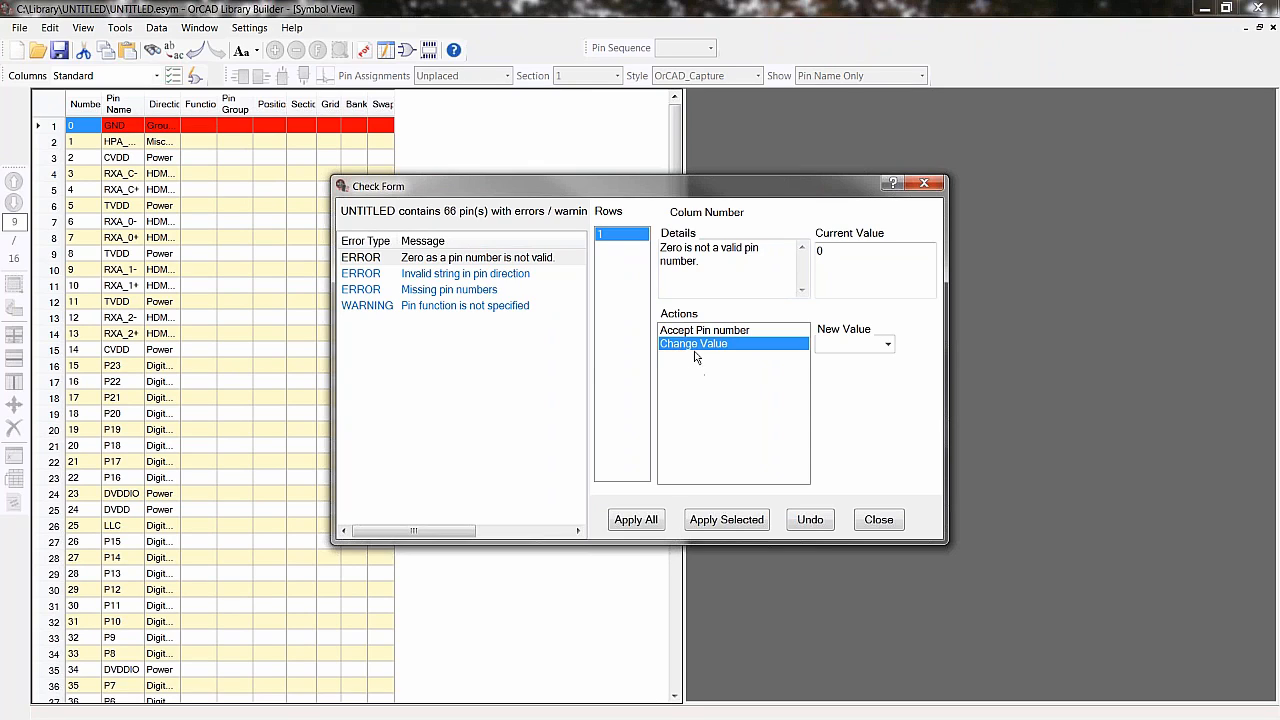
click(849, 343)
click(648, 521)
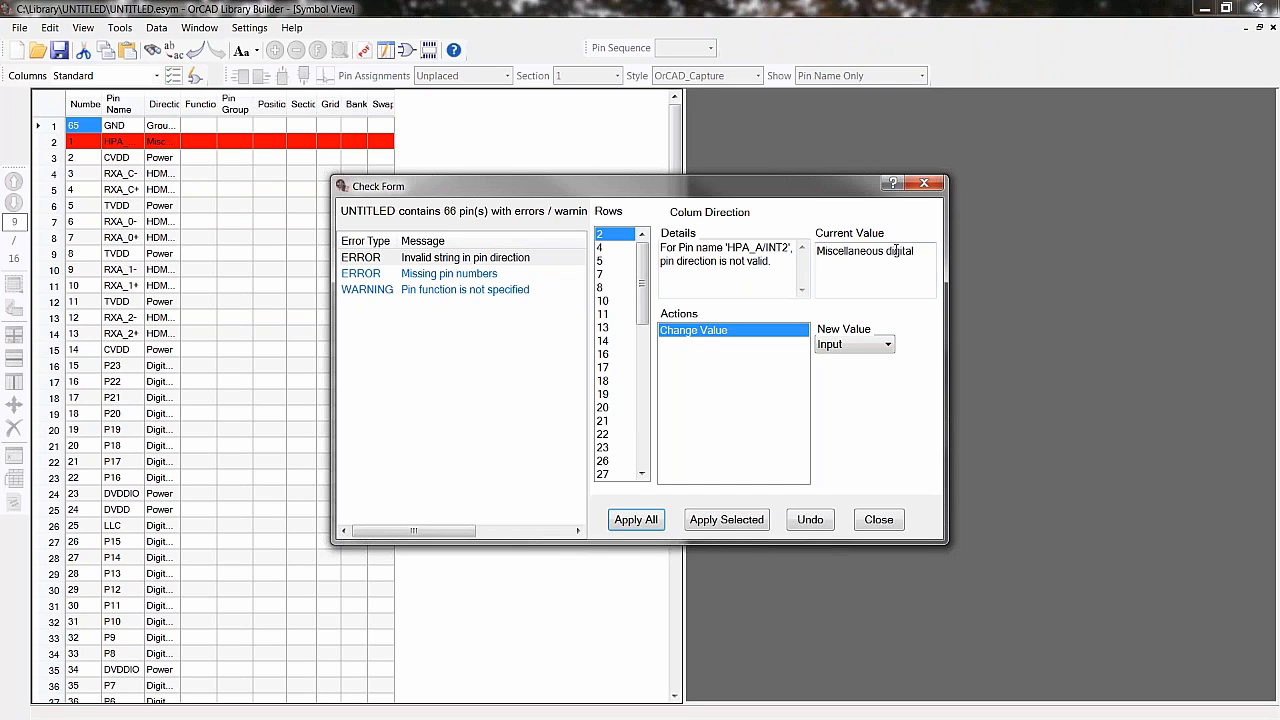
- Fix invalid pin directions by applying Input as the new direction to all flagged rows
click(888, 345)
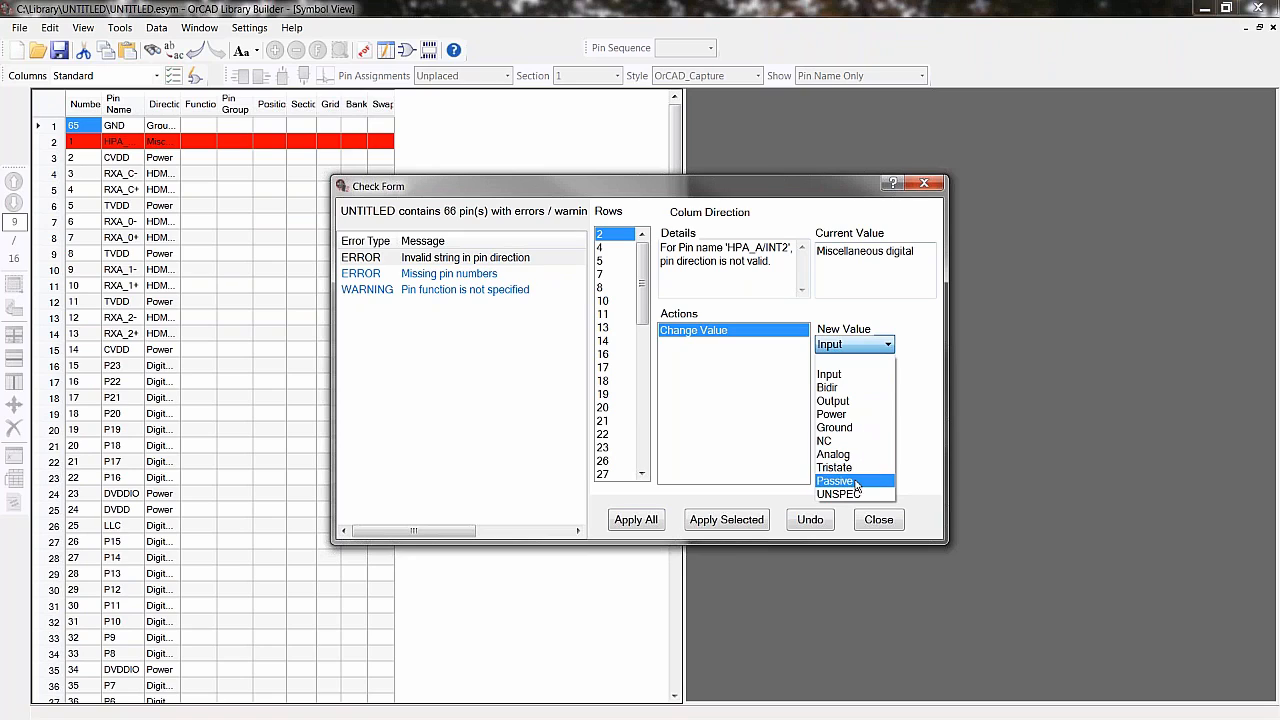
key(Escape)
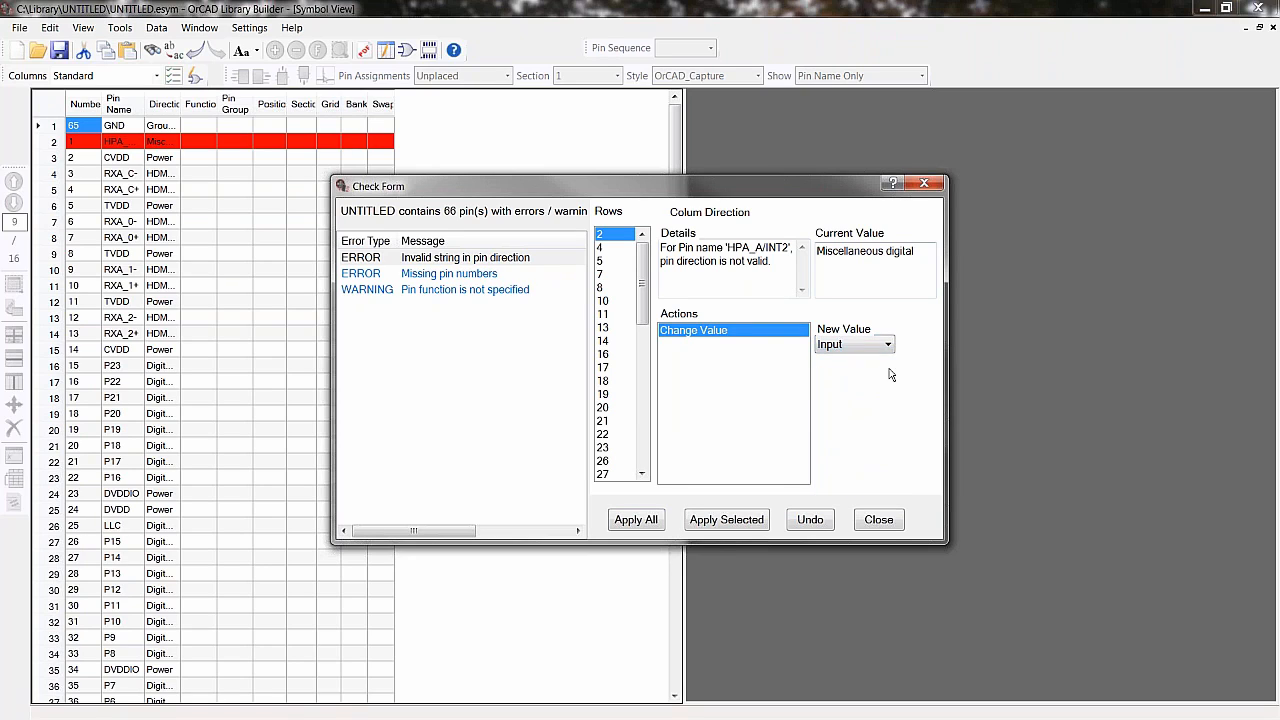
click(603, 332)
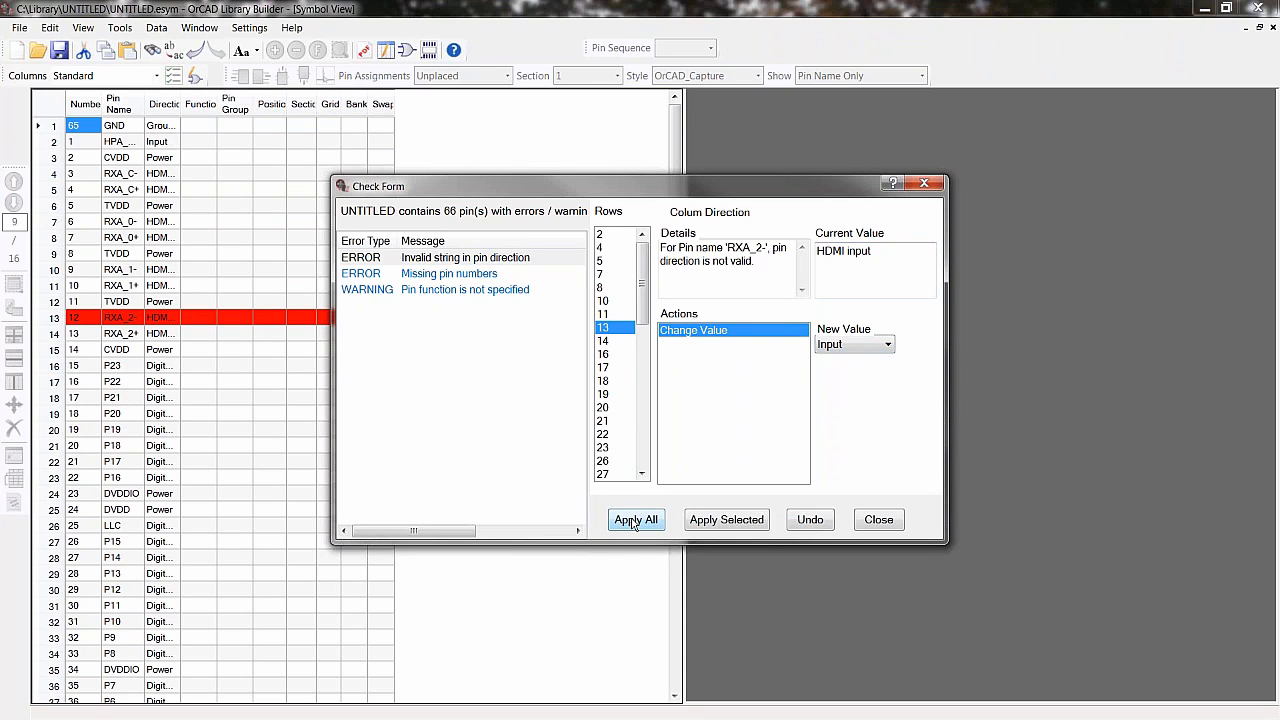
click(635, 520)
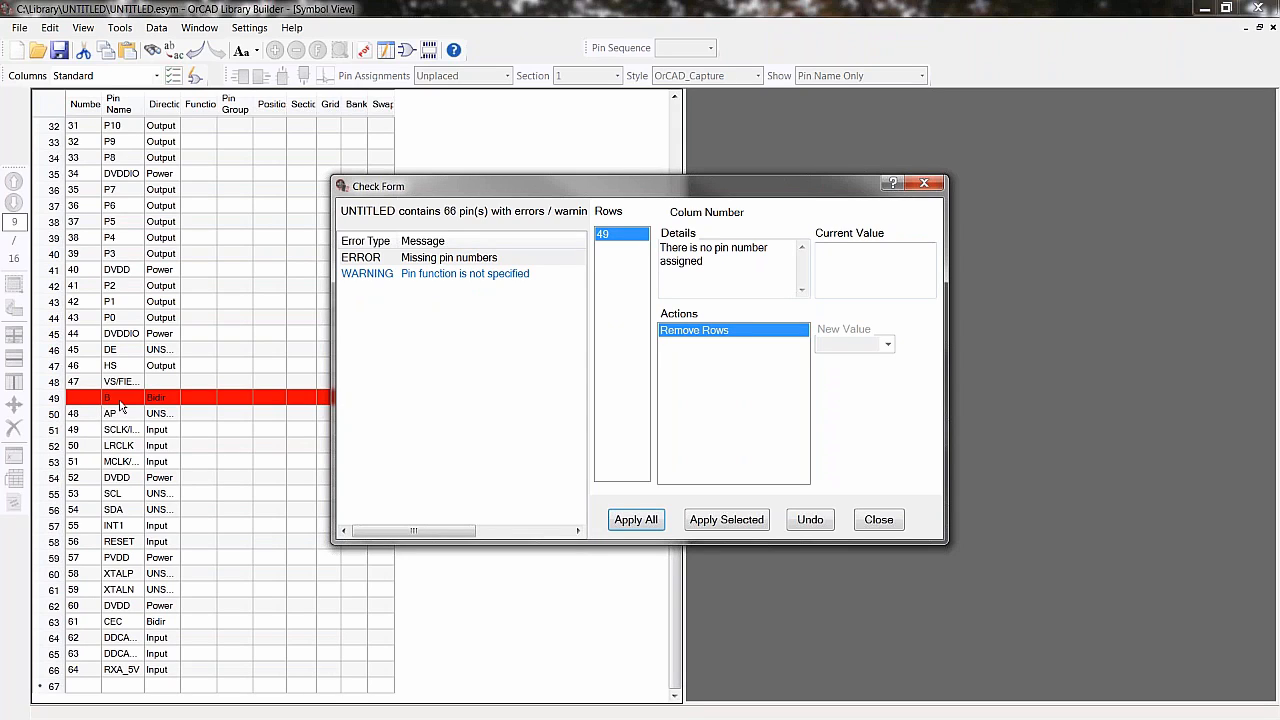
- Remove the row without a pin number and set the missing pin functions to Clock for all flagged pins
click(637, 521)
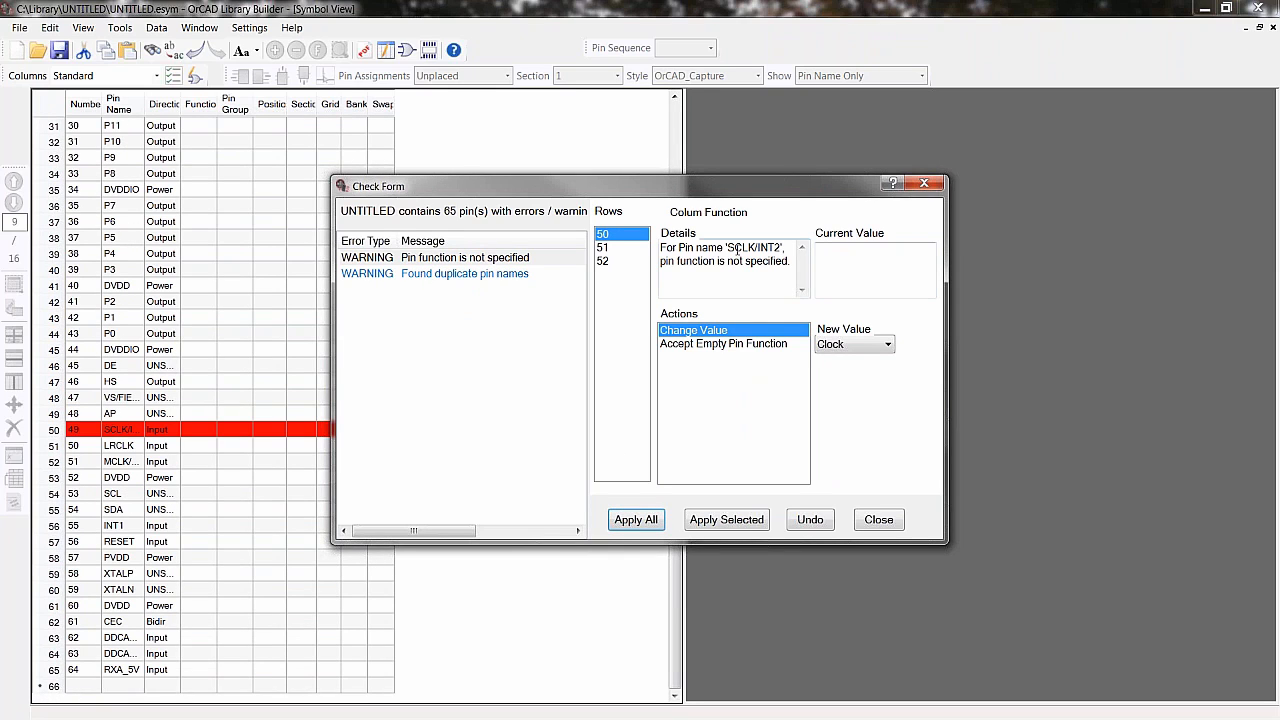
click(637, 519)
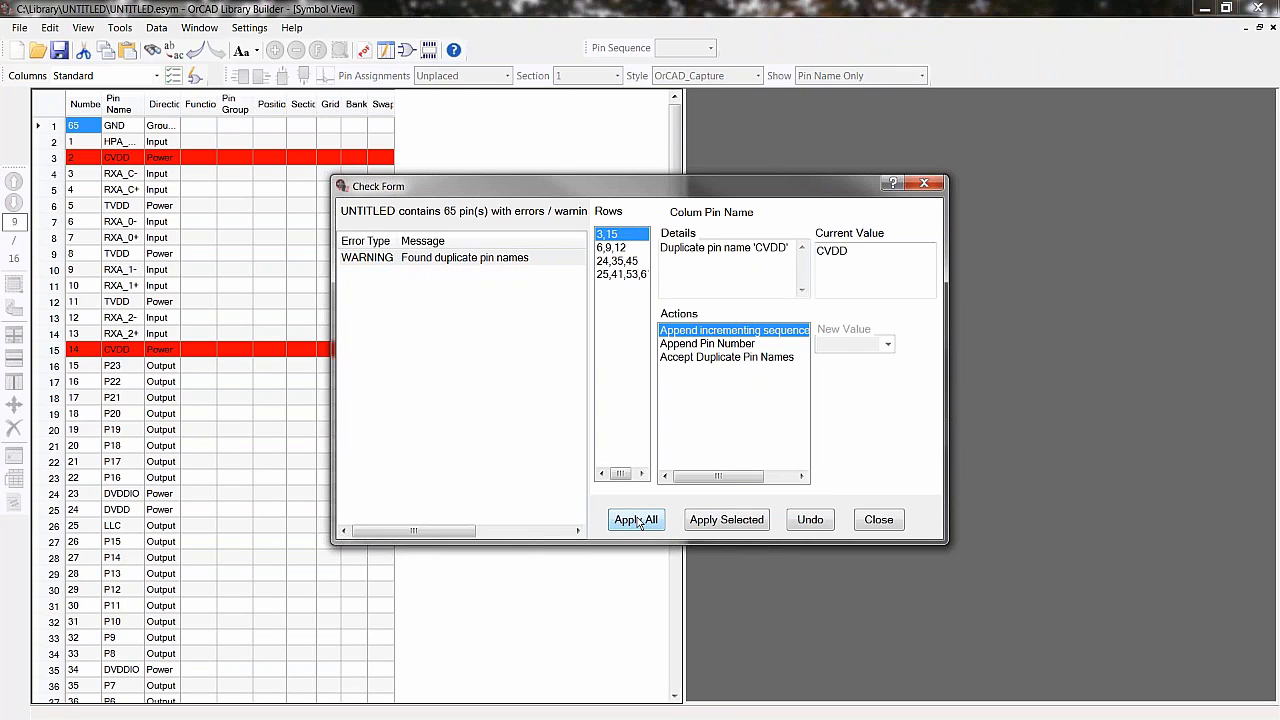
- Accept duplicate pin names for all flagged rows and apply the fix
click(700, 357)
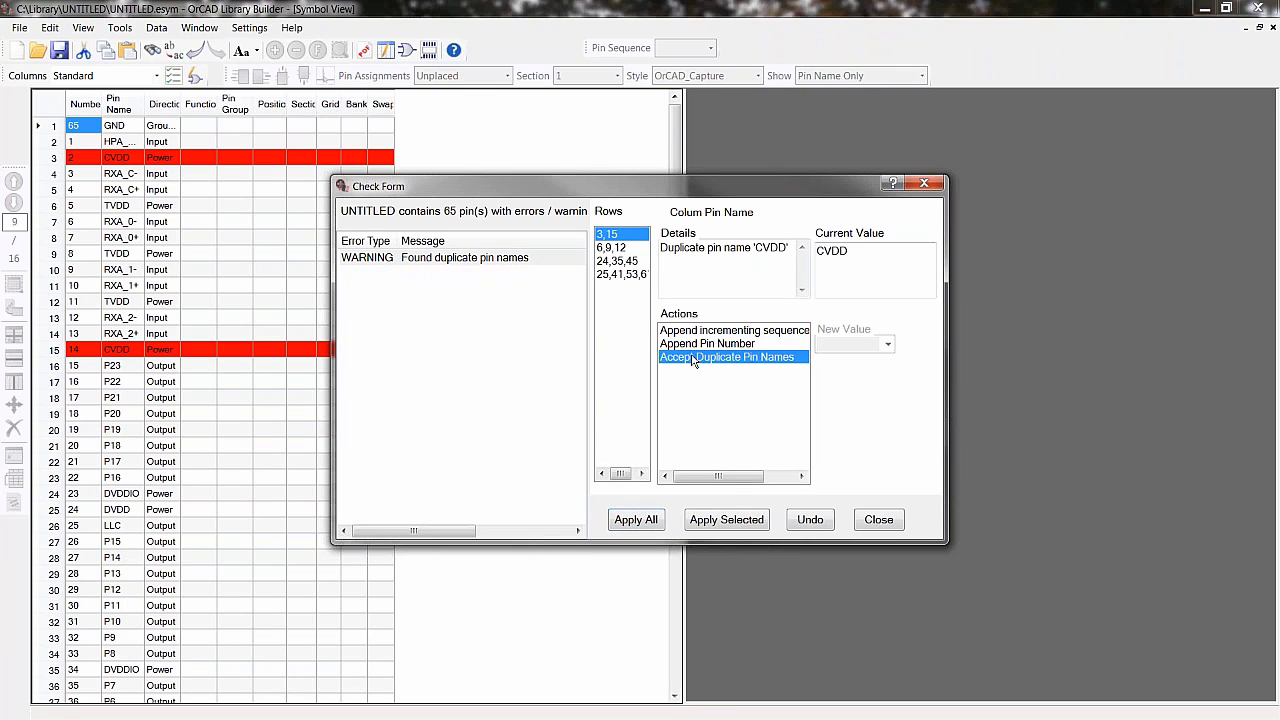
click(637, 519)
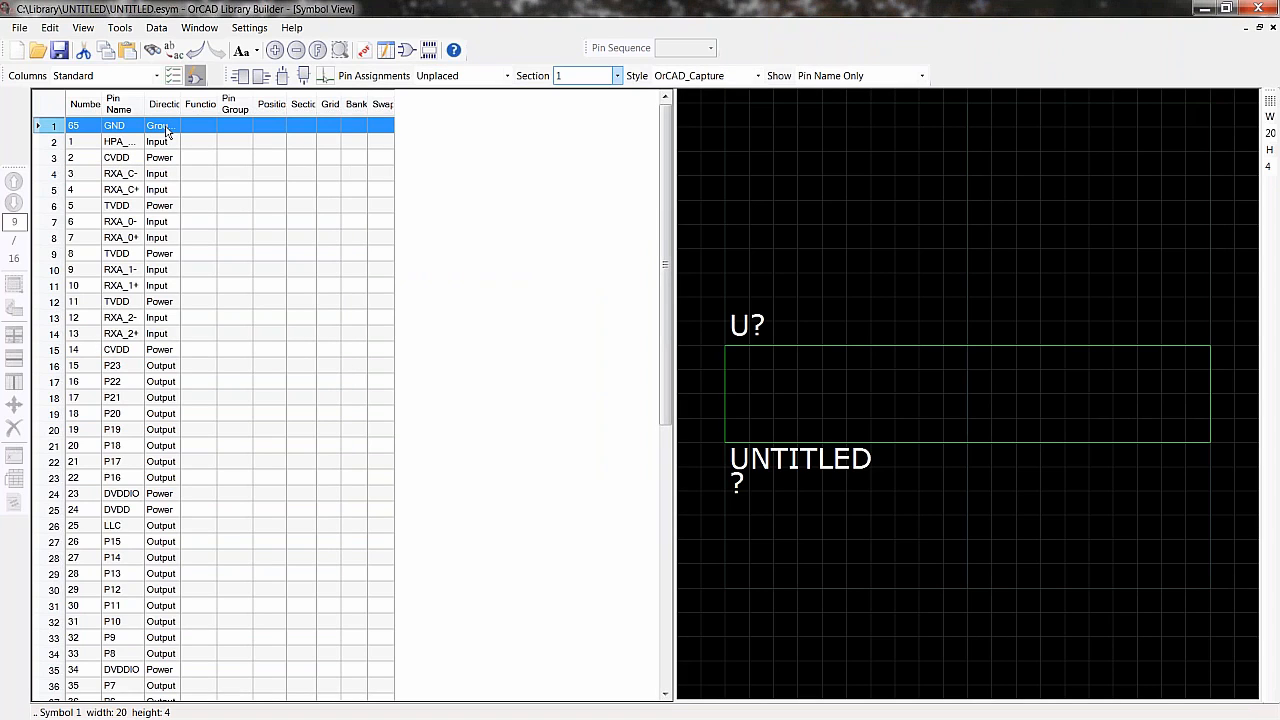
- Widen the Pin Name column of the pin table
drag(100, 106, 180, 95)
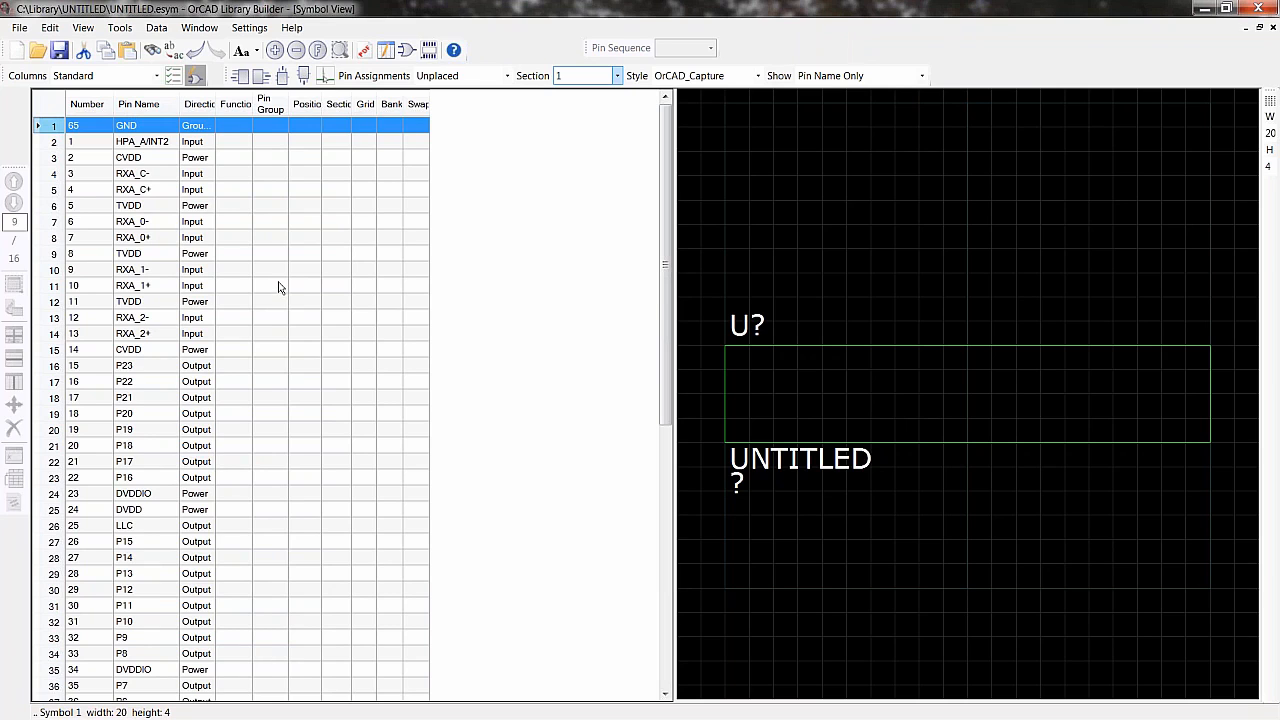
scroll(280, 408, down, 10)
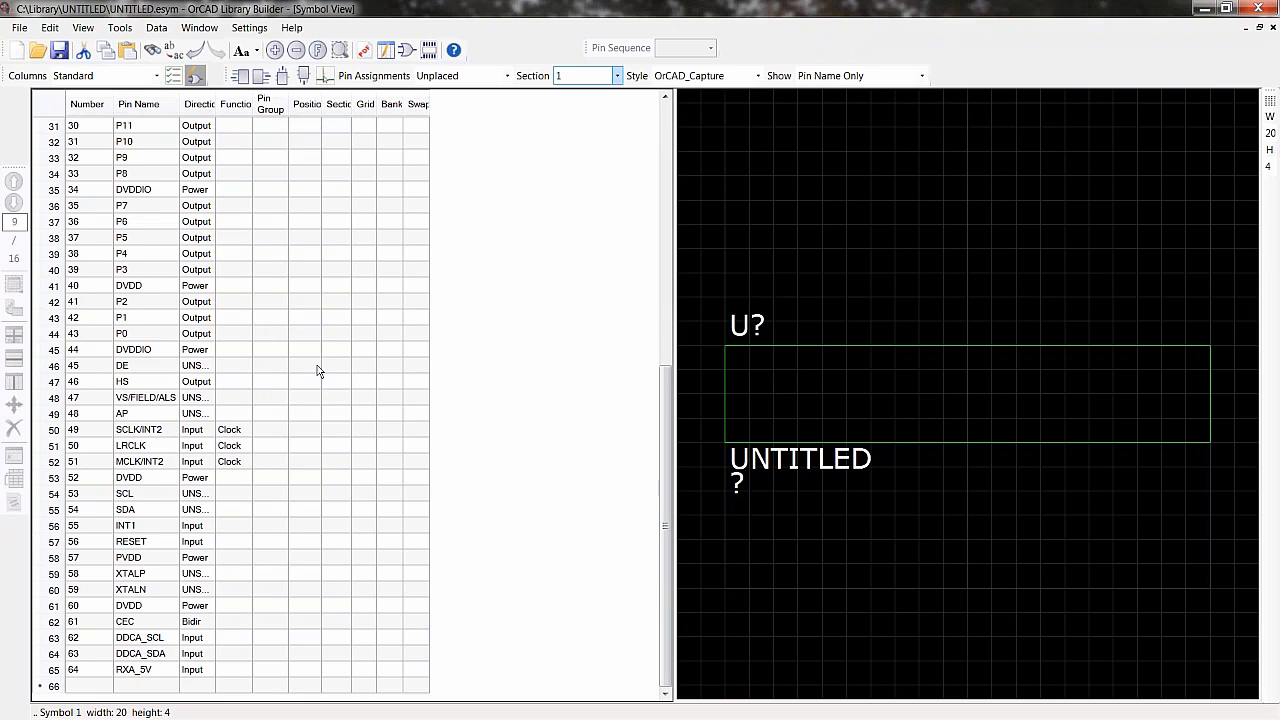
right_click(297, 382)
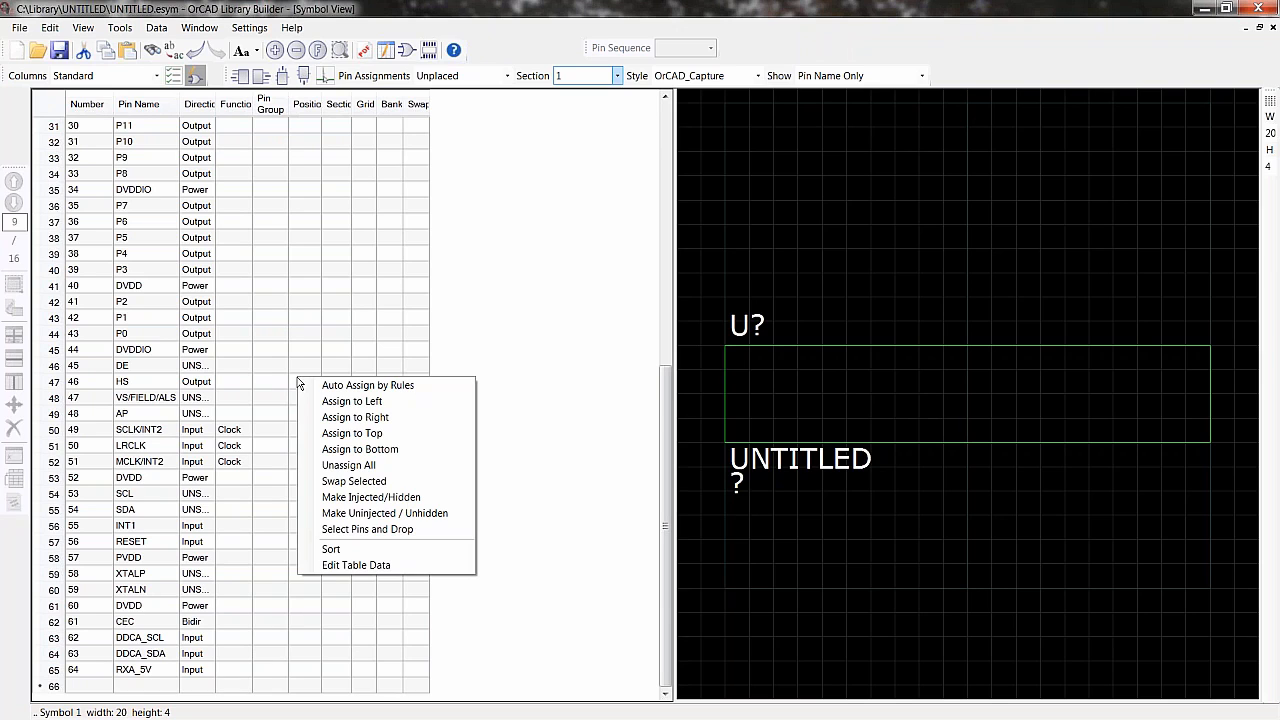
click(349, 282)
- Switch the pin table to editing mode and sort the pin rows by Direction
click(195, 76)
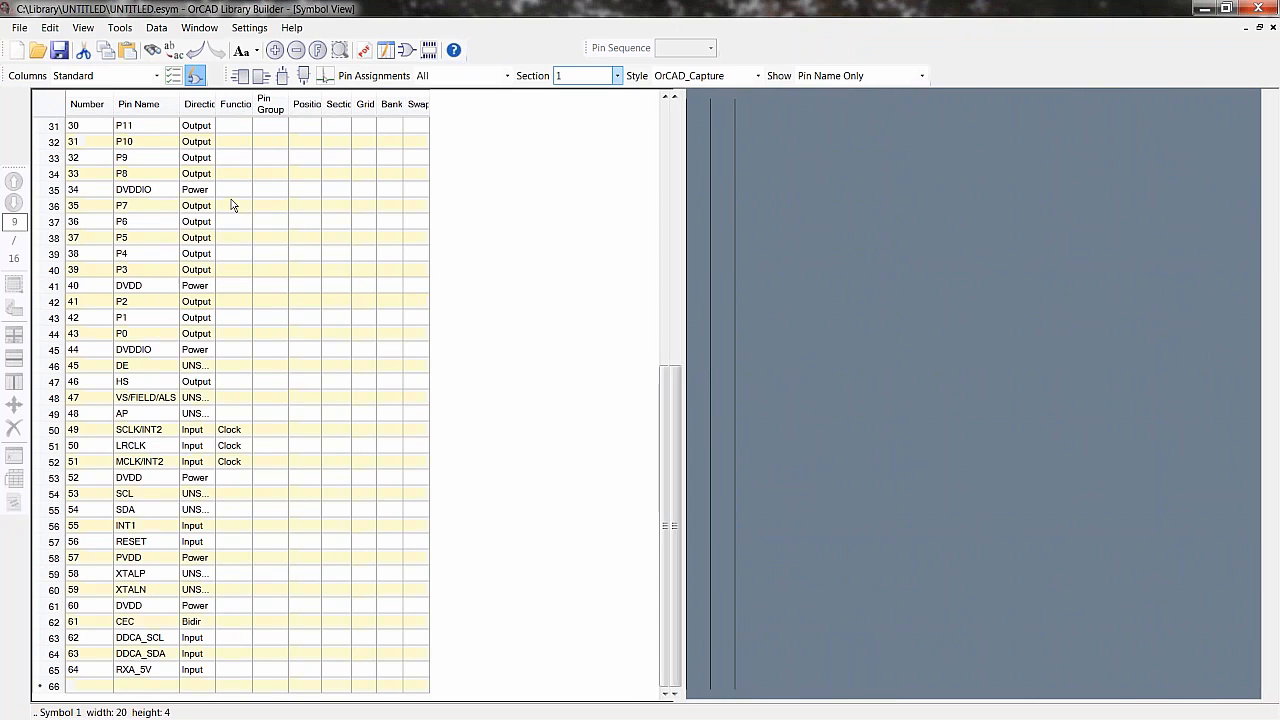
right_click(279, 295)
click(352, 511)
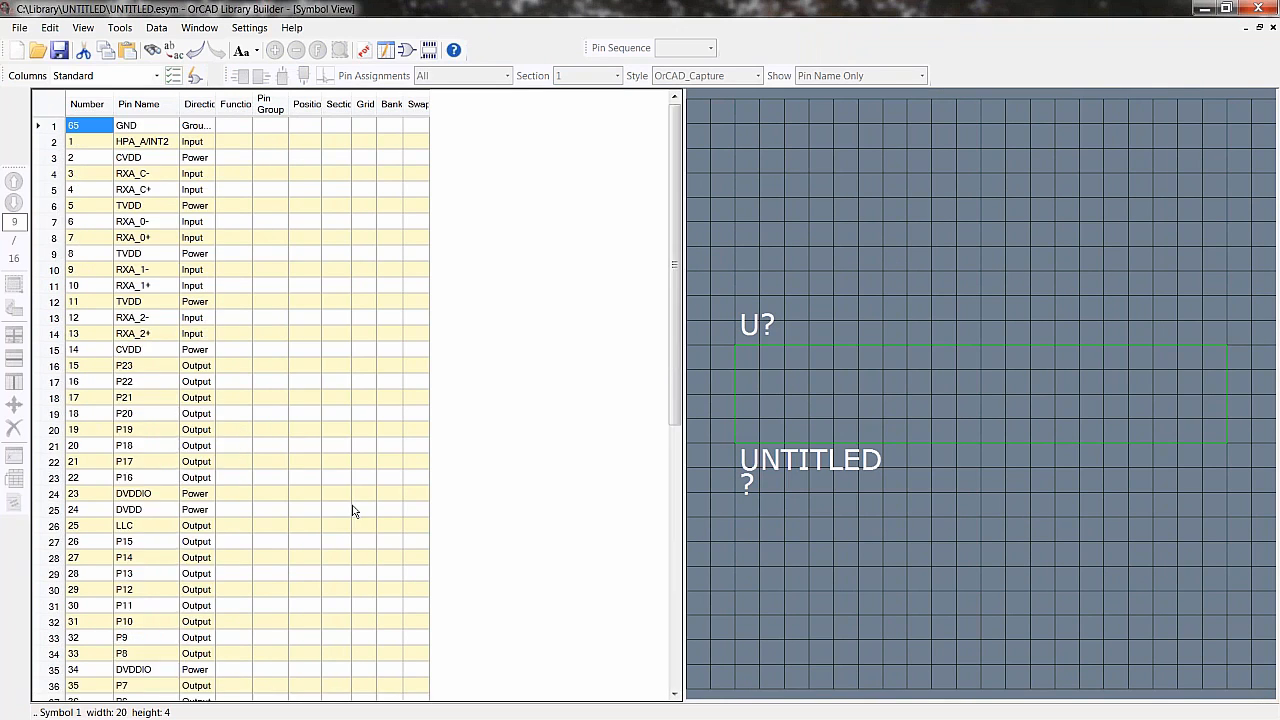
click(727, 348)
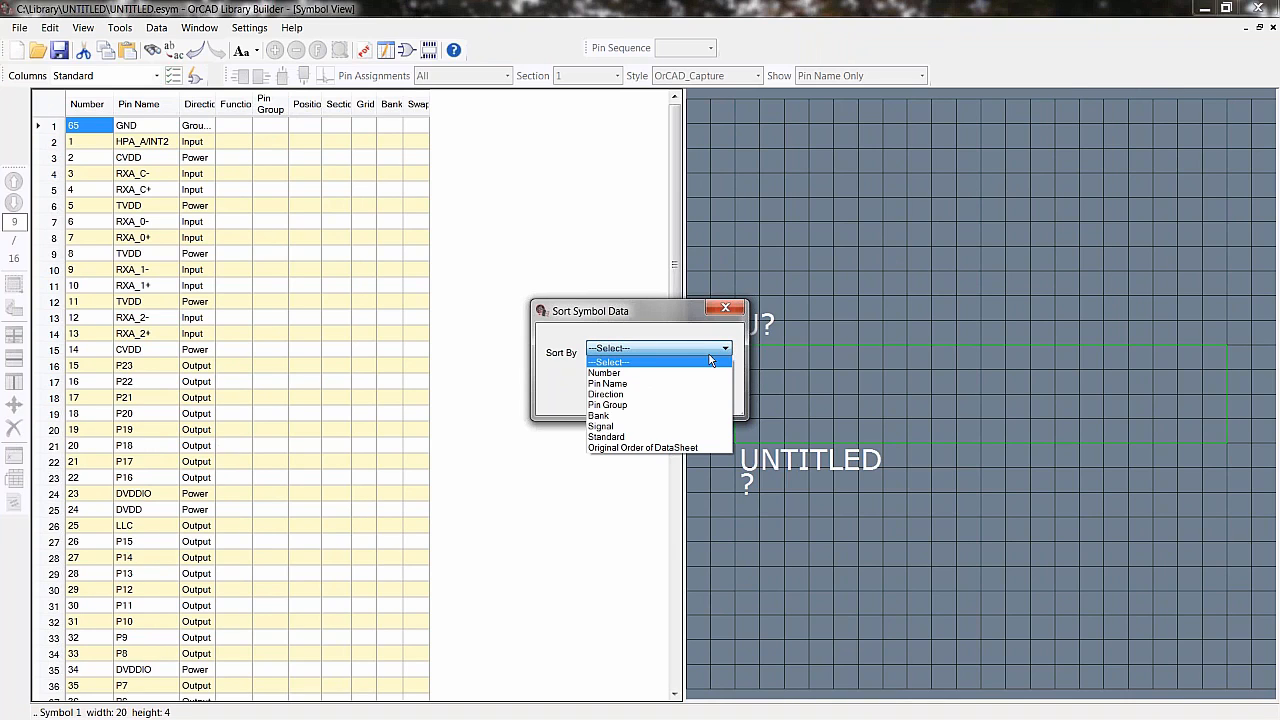
click(644, 394)
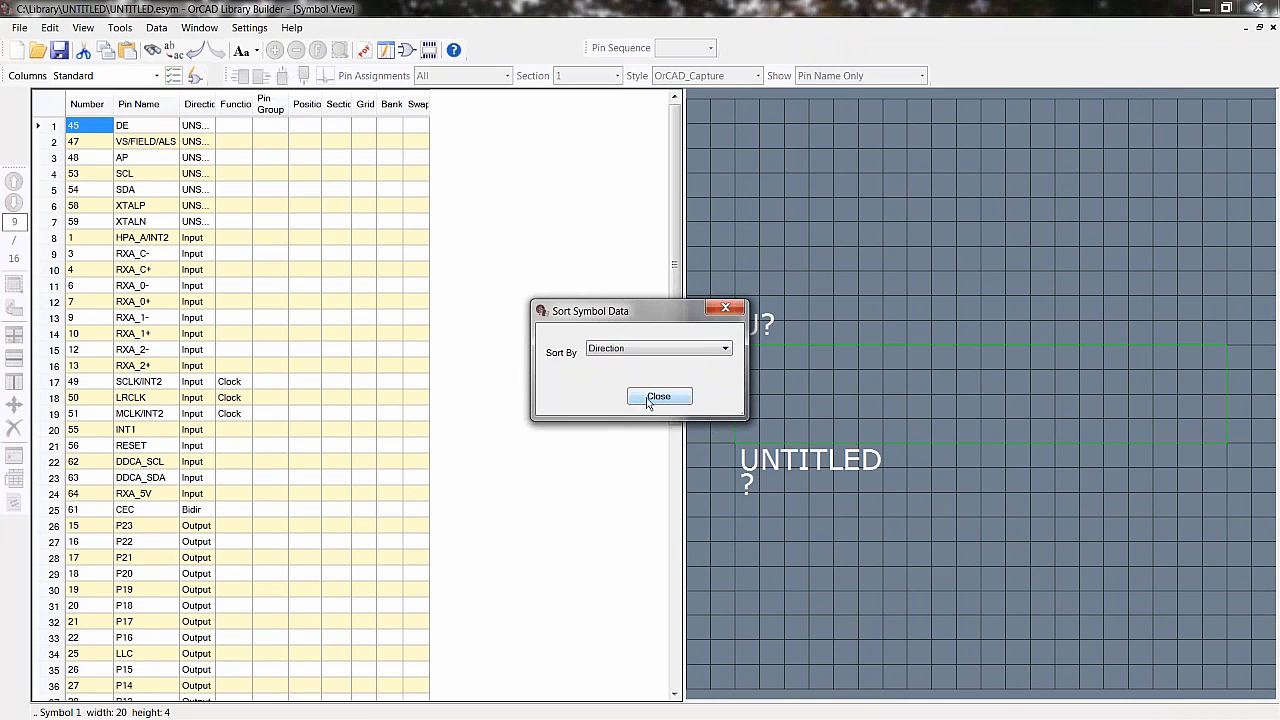
click(658, 397)
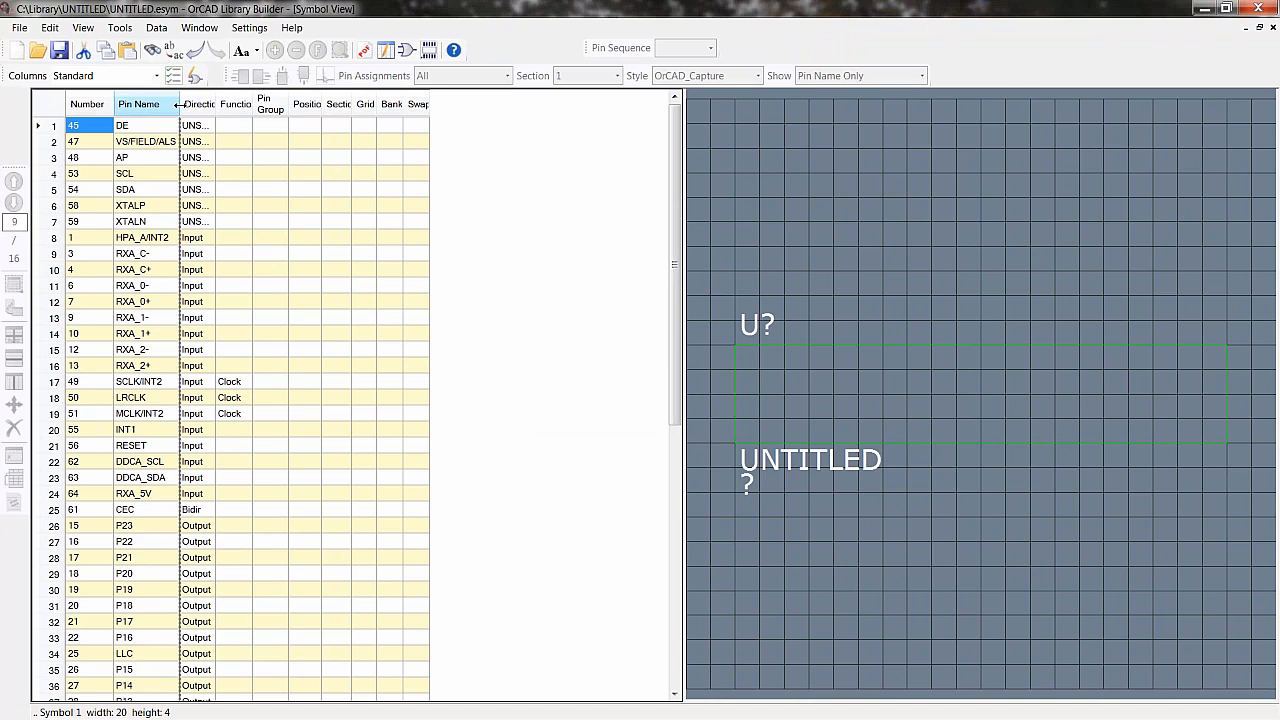
- Widen the Direction column and consult the datasheet's pin descriptions
drag(179, 104, 298, 104)
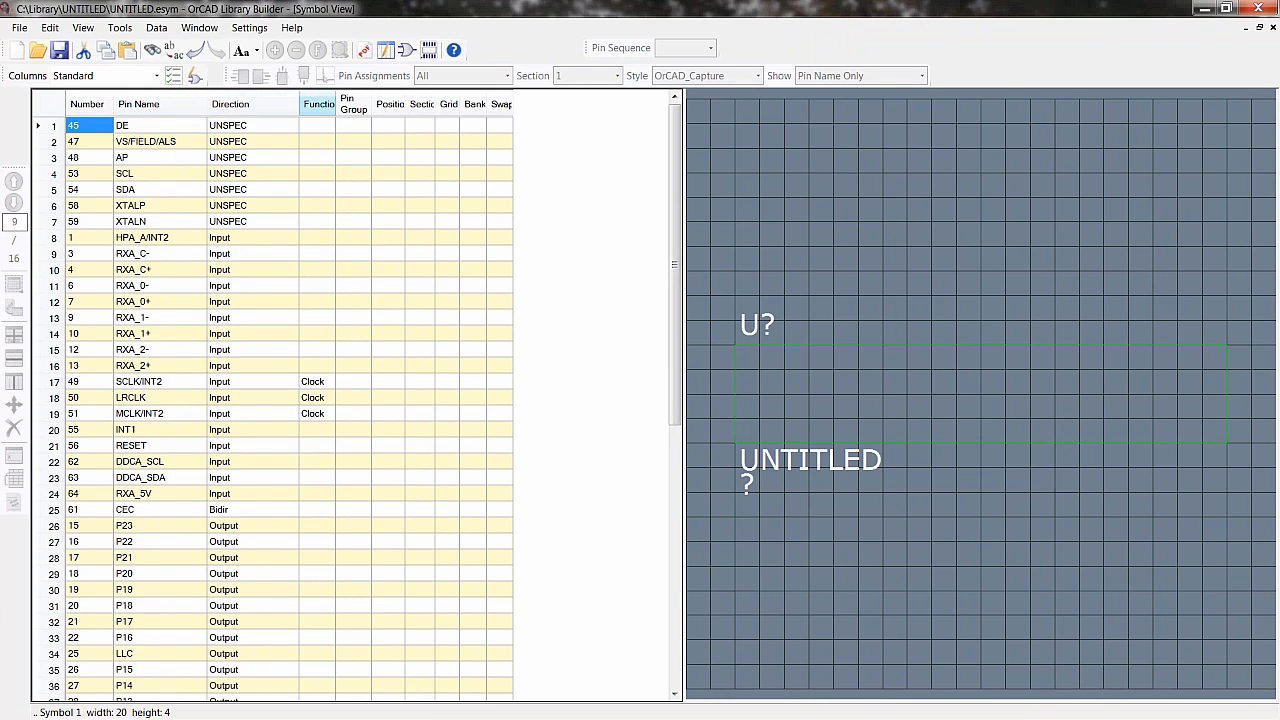
click(363, 50)
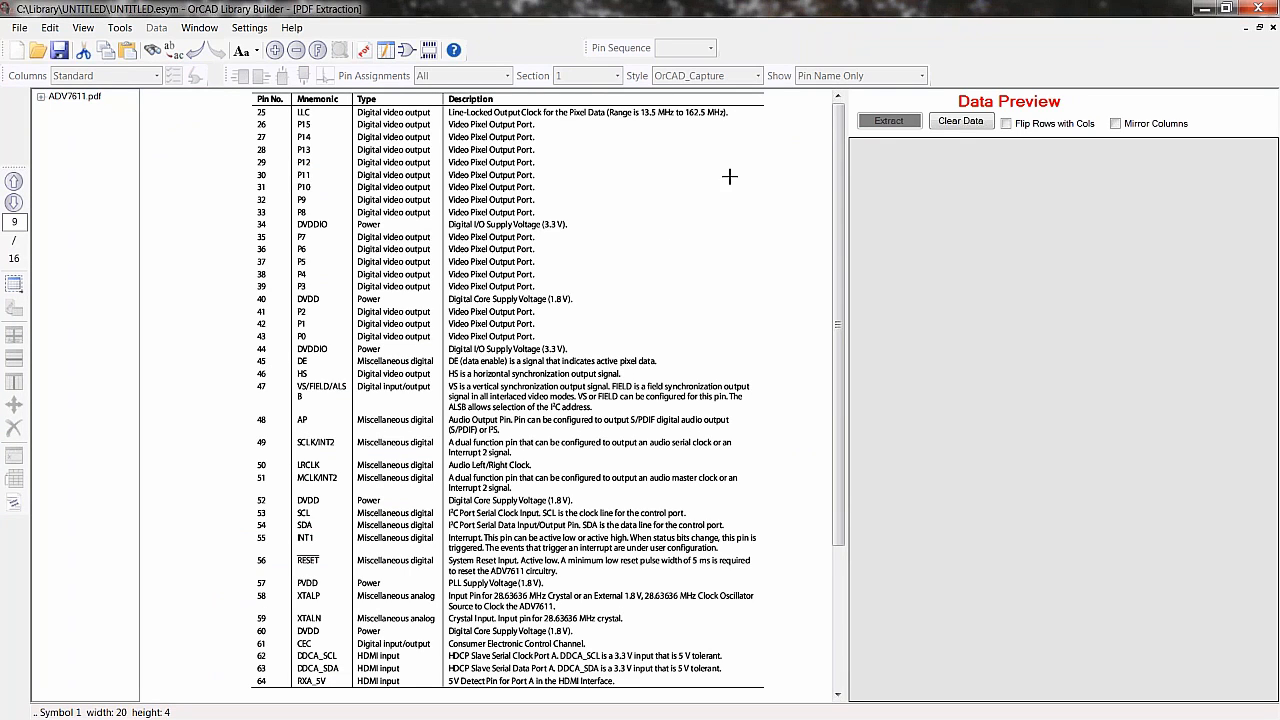
click(407, 50)
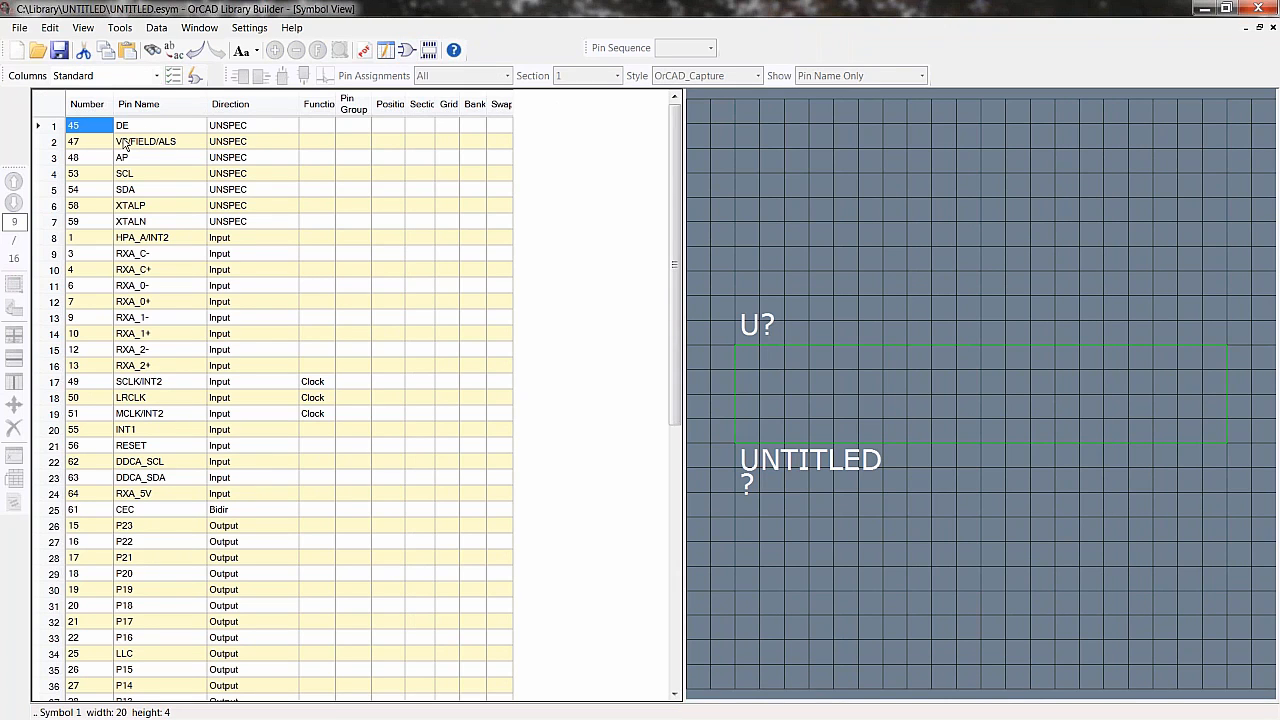
- Fill the directions of the seven UNSPEC pins, DE through XTALN, with Input
drag(226, 127, 230, 225)
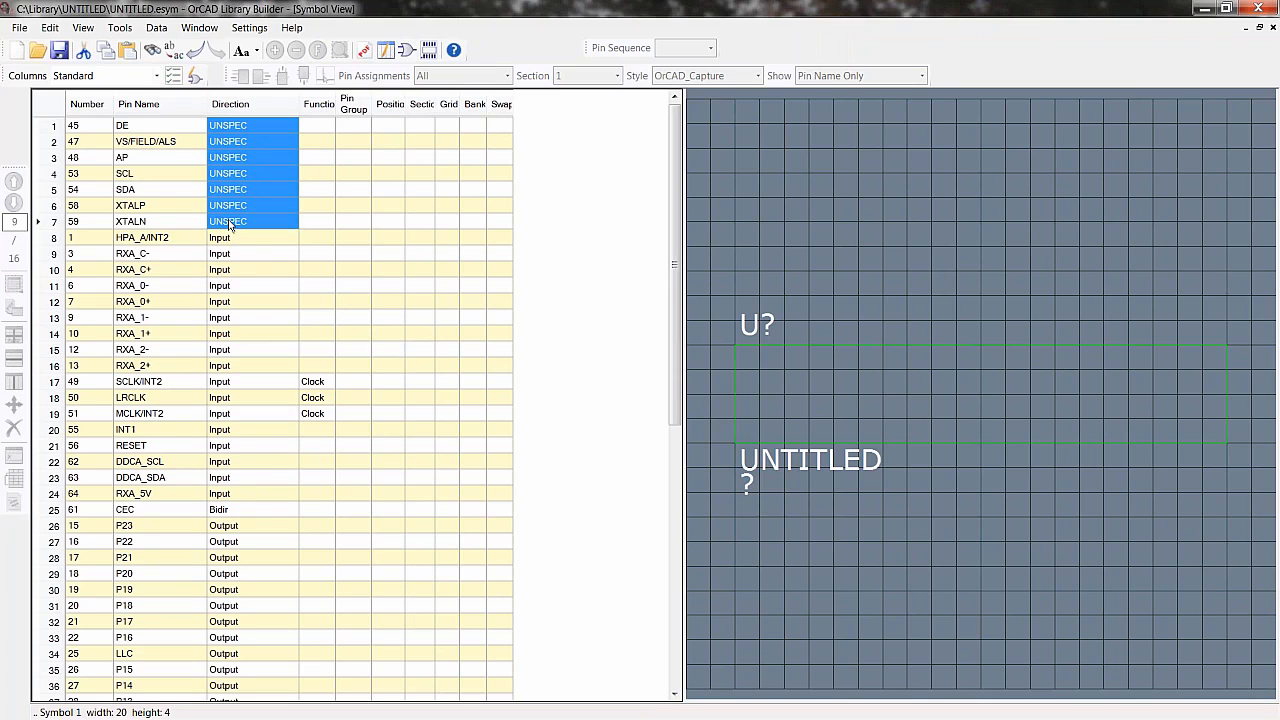
right_click(230, 225)
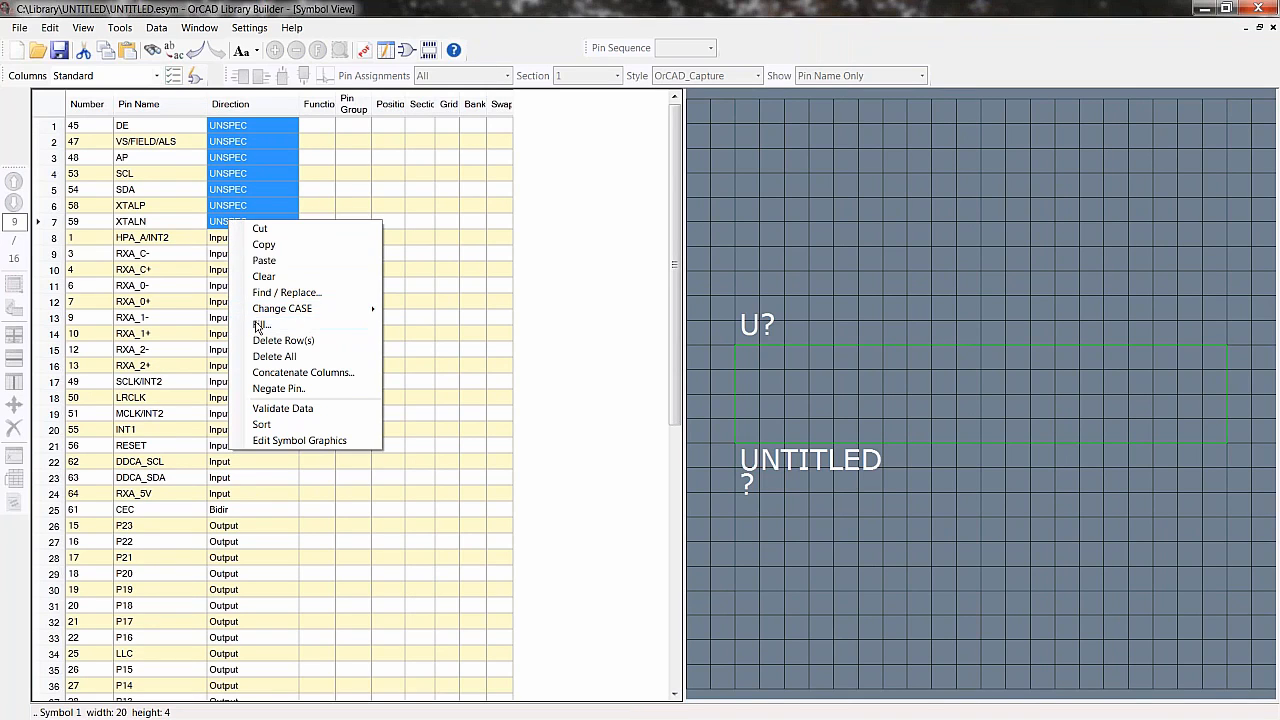
click(325, 329)
double_click(504, 291)
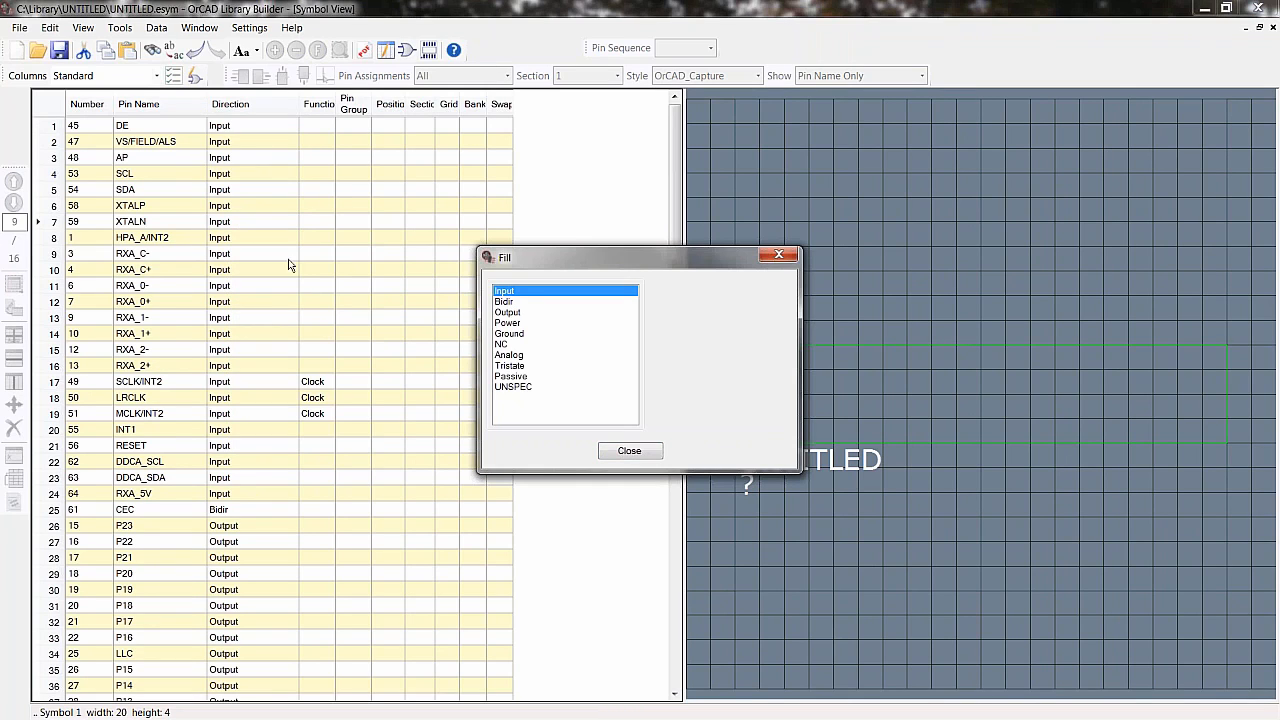
- Change the AP pin's direction to Output and the SDA pin's direction to Bidir
click(229, 158)
double_click(509, 313)
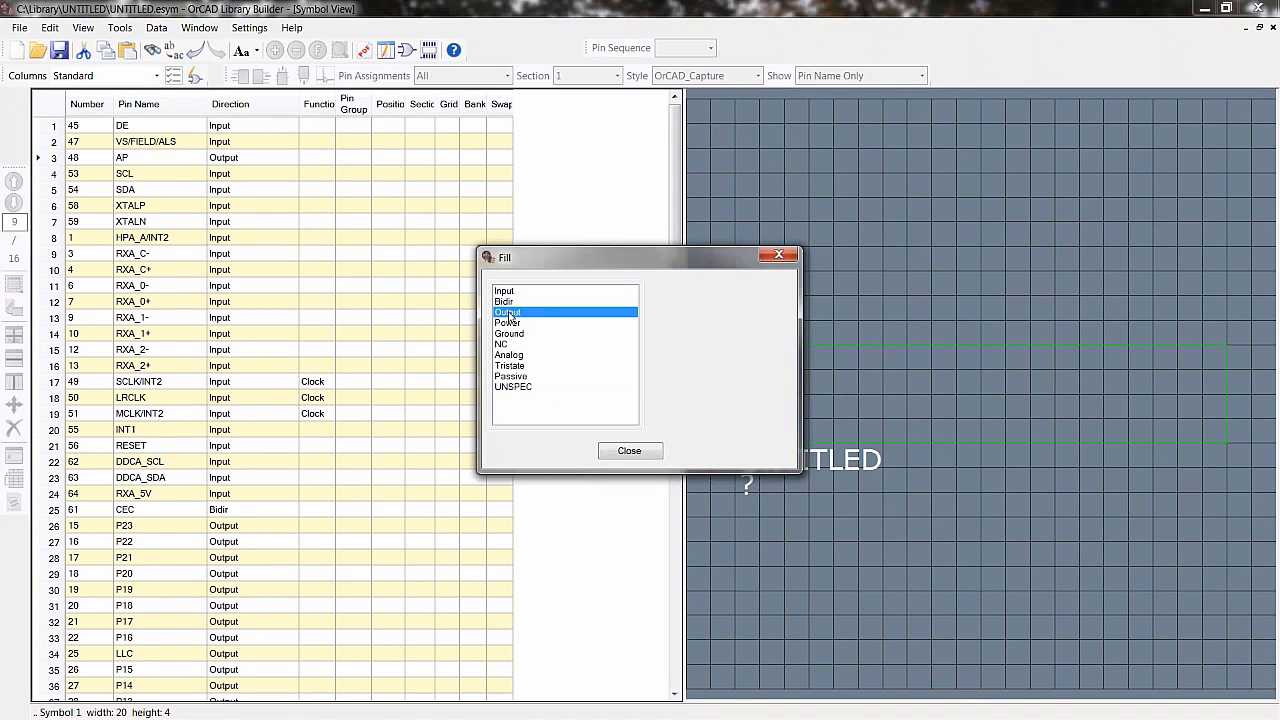
click(222, 190)
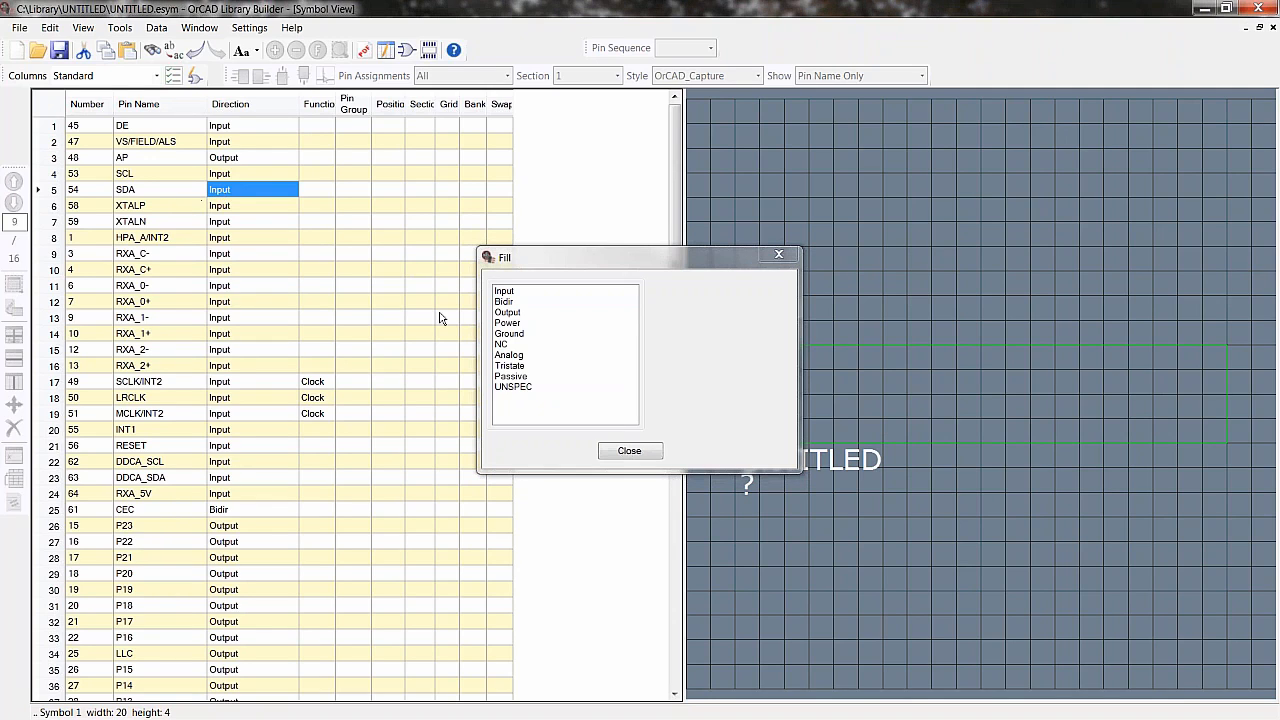
double_click(504, 301)
click(607, 450)
- Leave table editing and auto-assign all pins to the symbol sides by rules
right_click(358, 263)
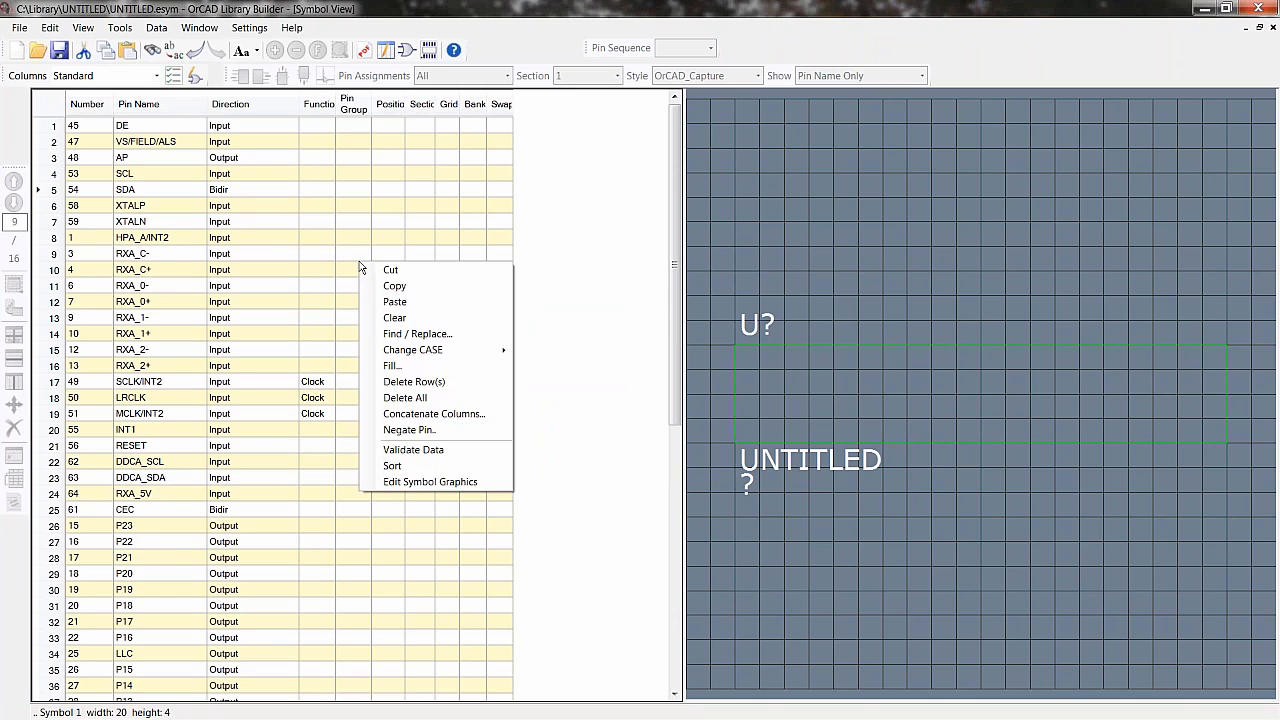
click(195, 77)
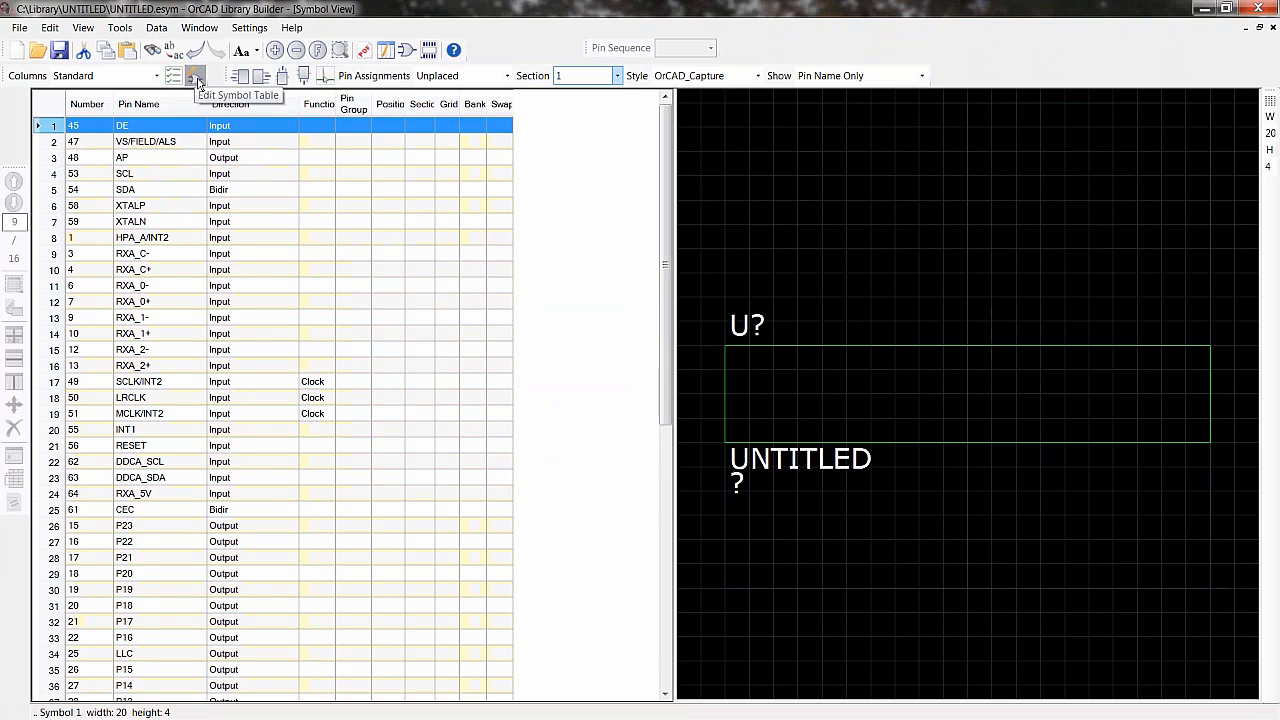
right_click(246, 276)
click(315, 278)
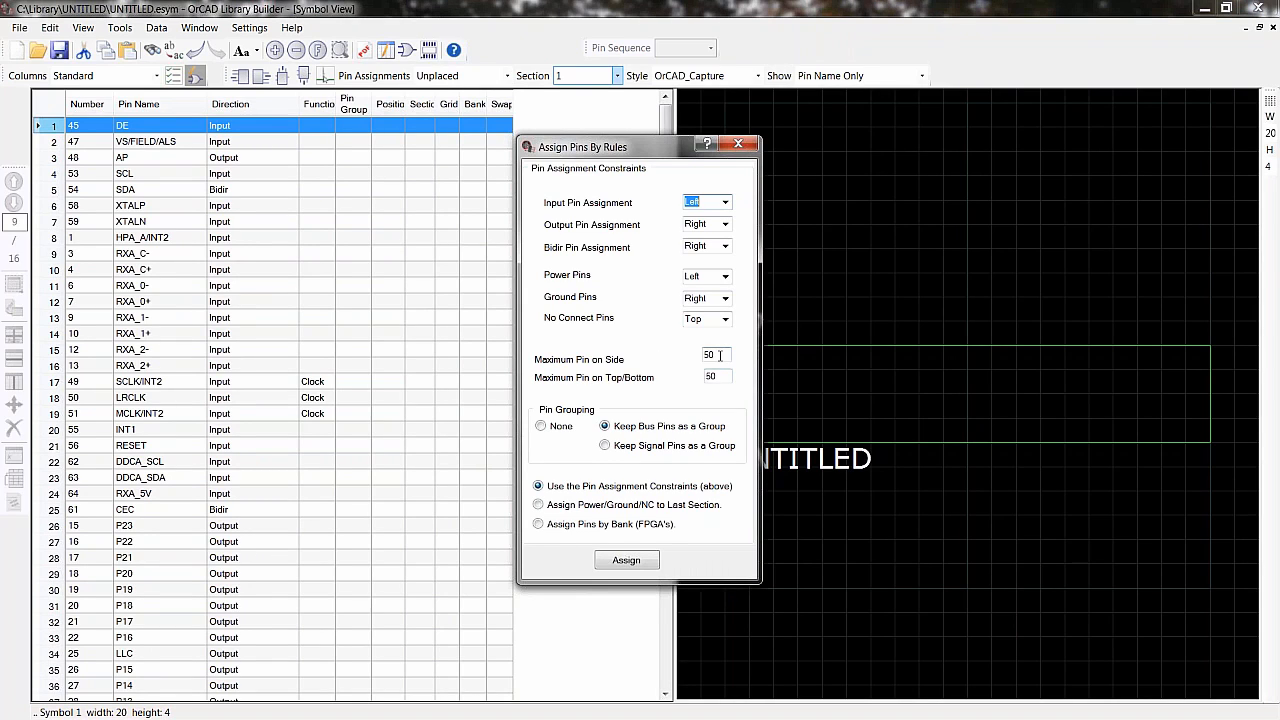
drag(719, 355, 699, 355)
click(618, 562)
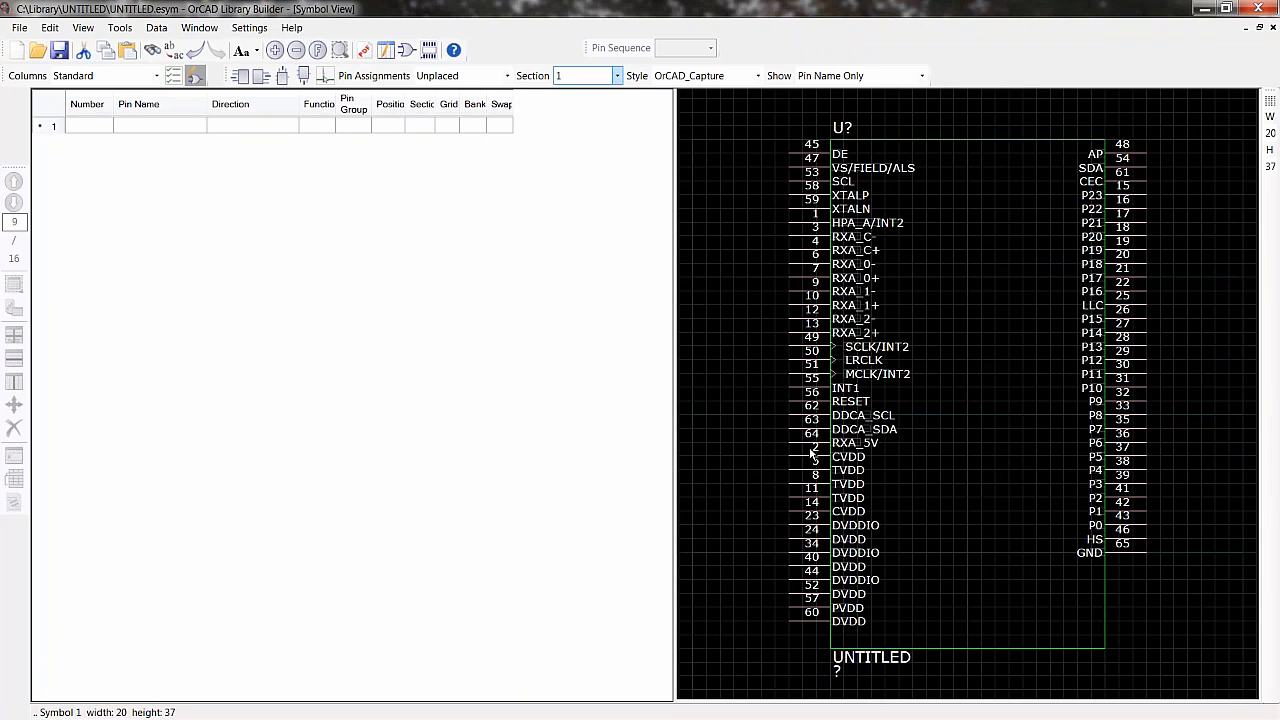
- Separate the power pins and insert blank spacing between the RXA pin pairs and before the clock pins
click(1100, 589)
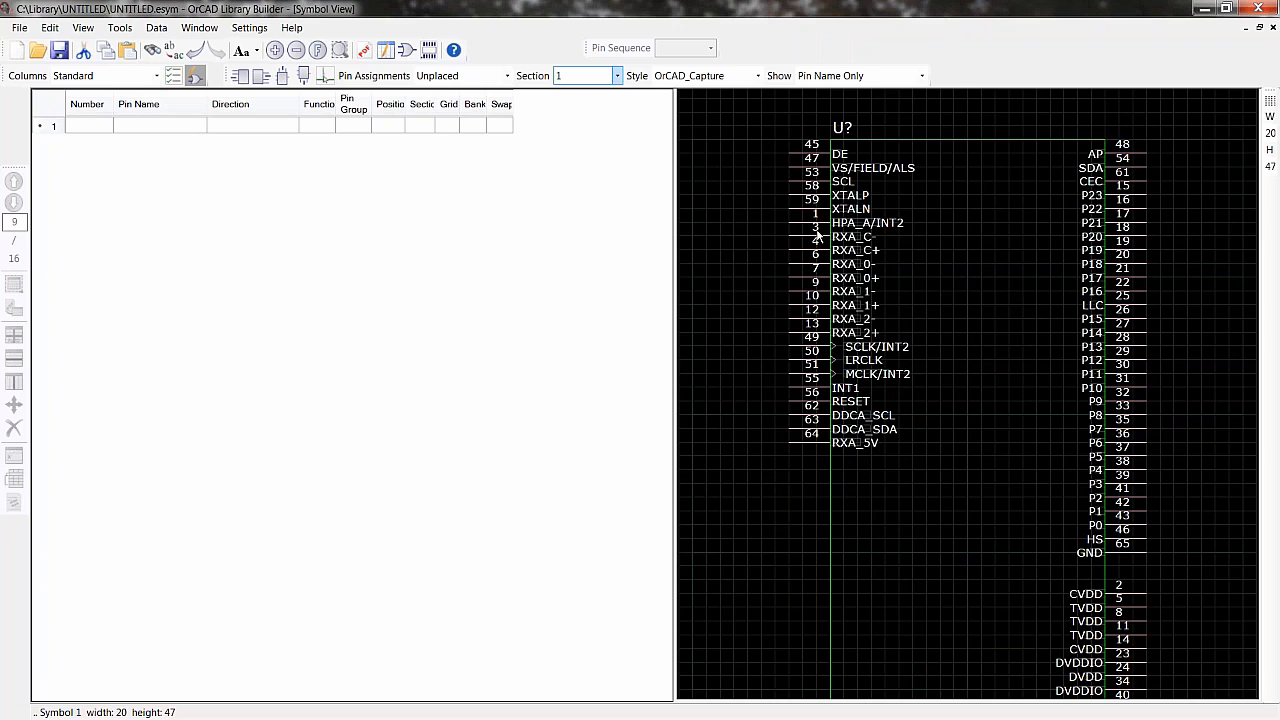
key(Insert)
key(Insert)
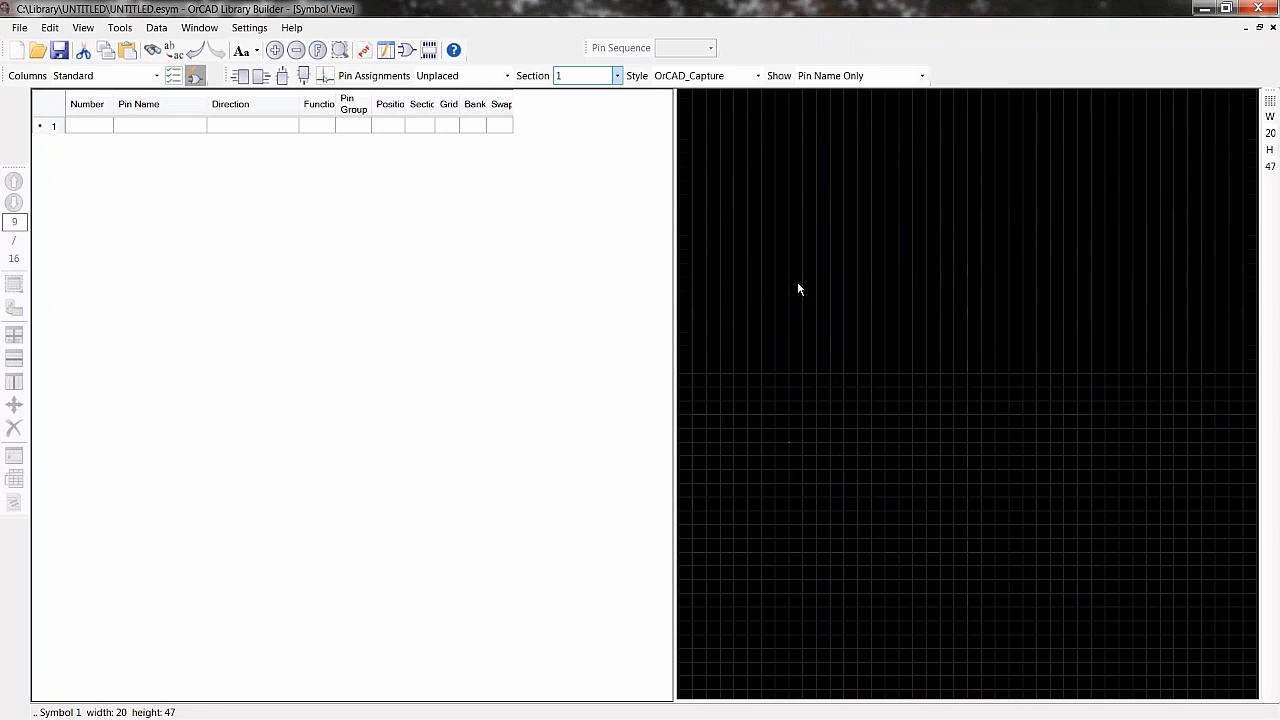
key(Insert)
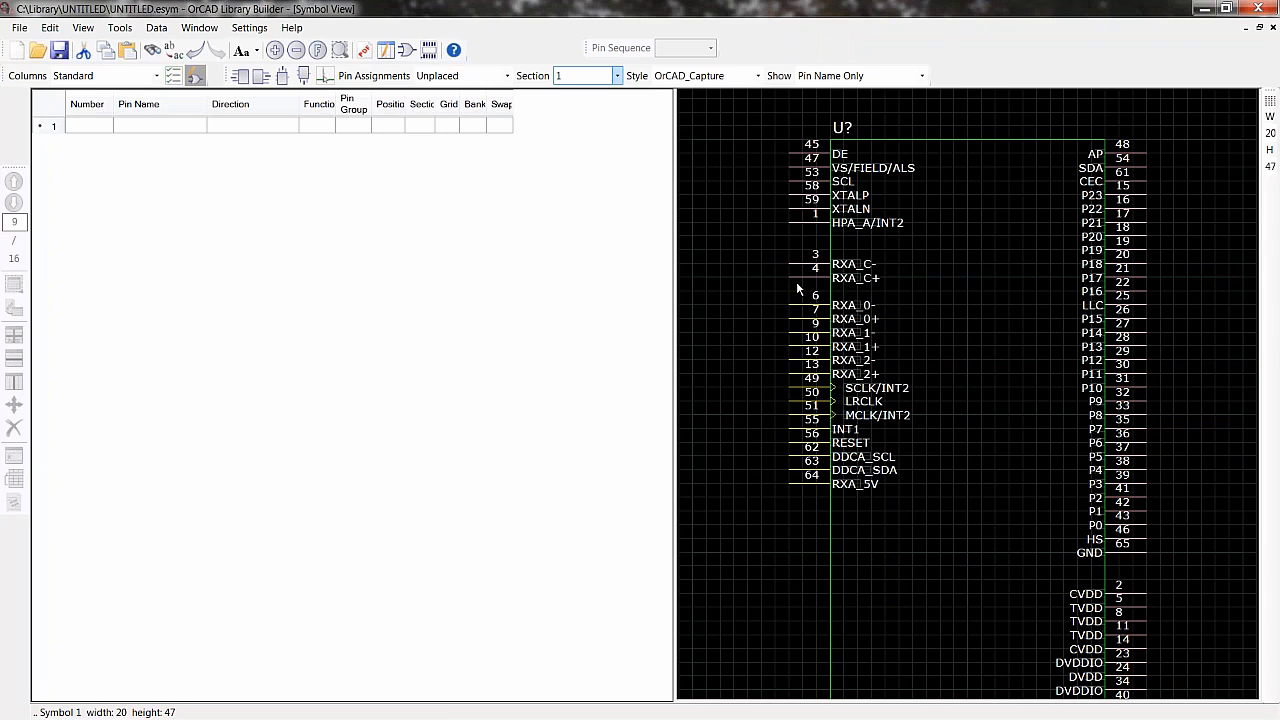
click(797, 321)
key(Insert)
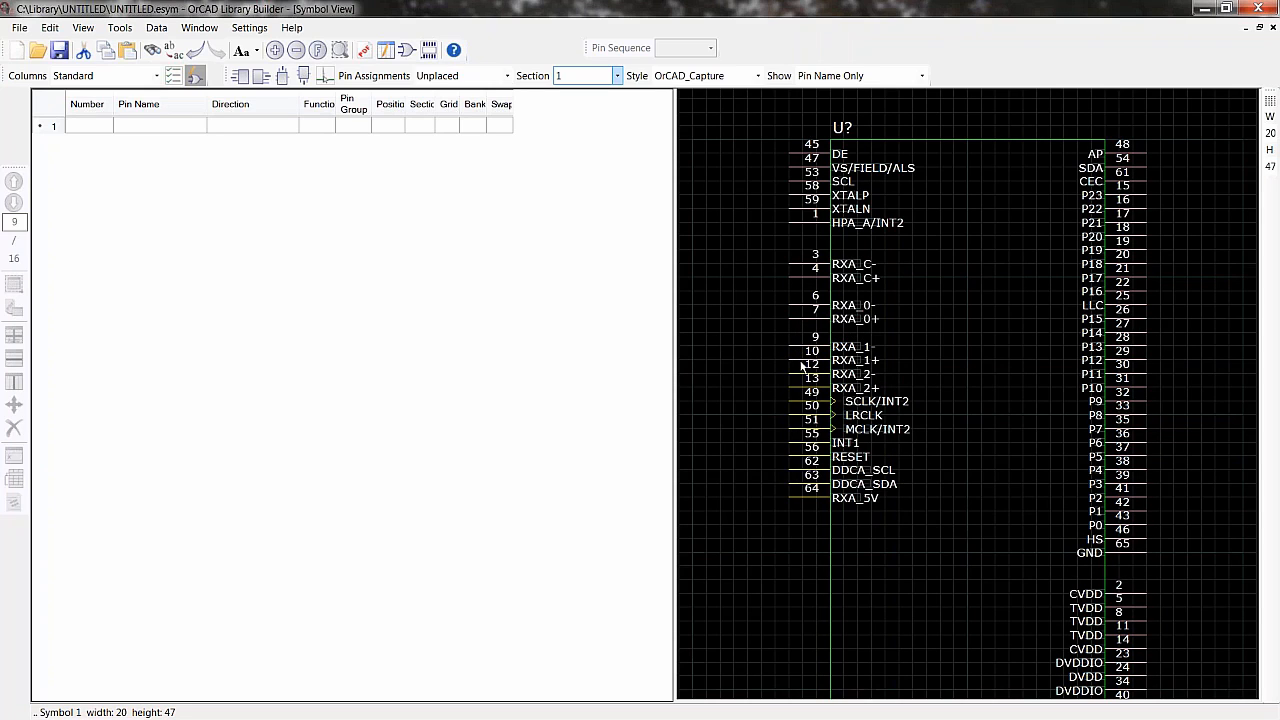
click(801, 366)
key(Insert)
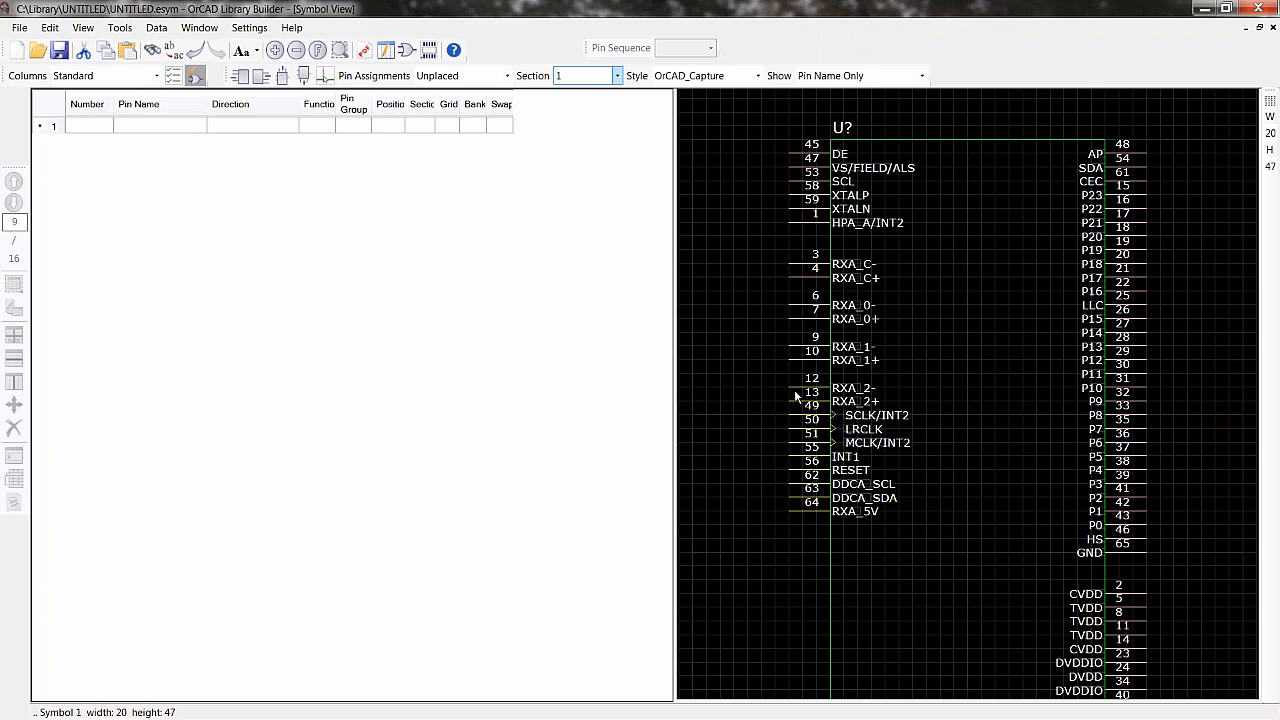
click(797, 406)
key(Insert)
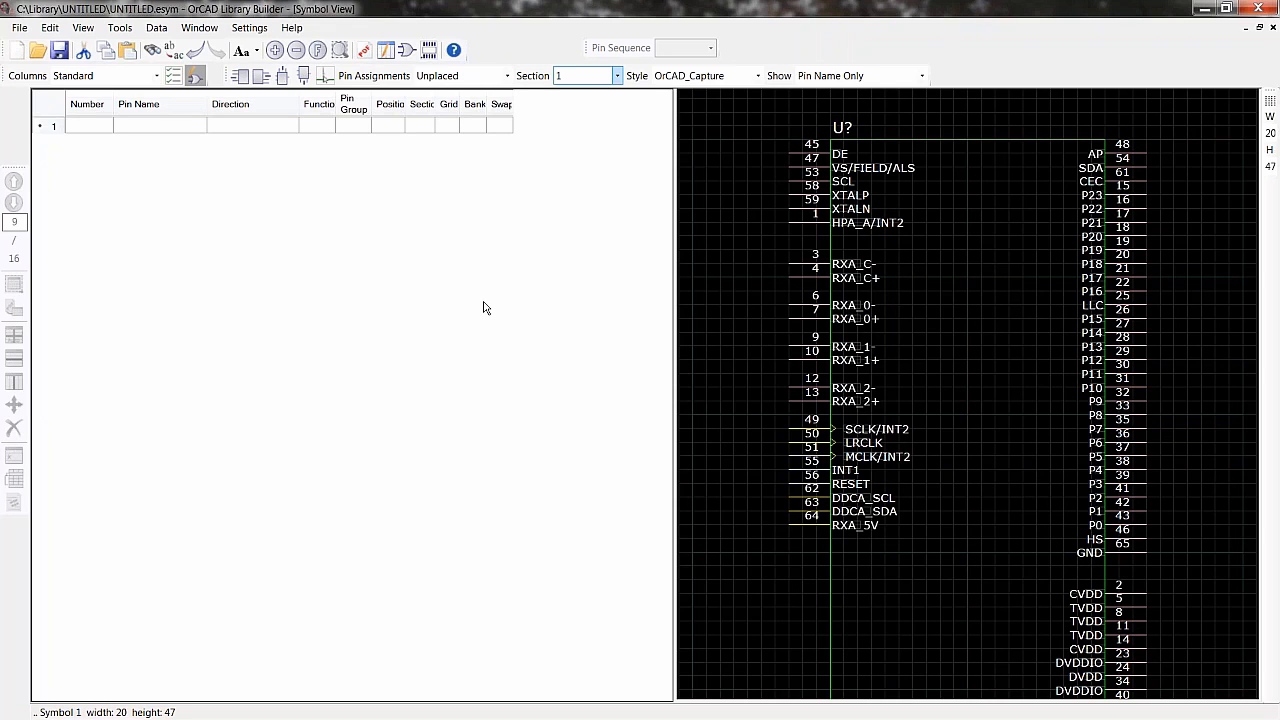
- Open the MSP430FG47x_symbol part from the C:\_Symbols\ICs library without saving the current project
click(20, 29)
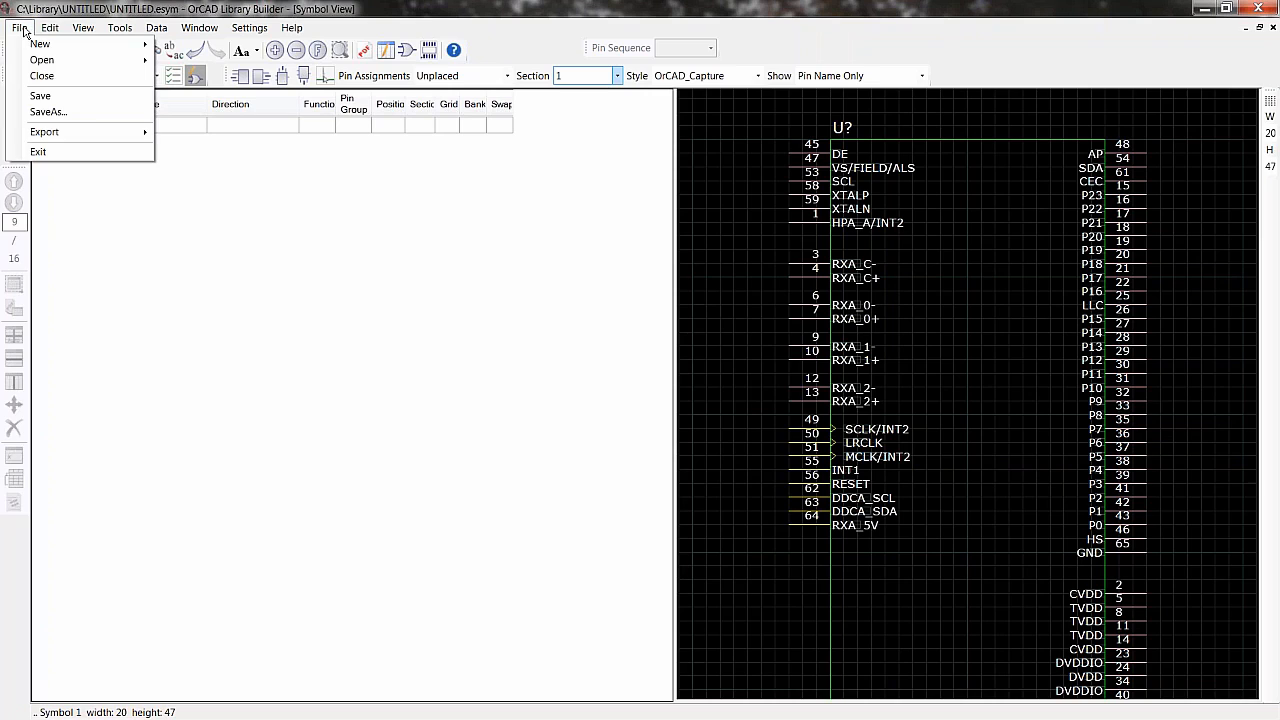
mouse_move(42, 64)
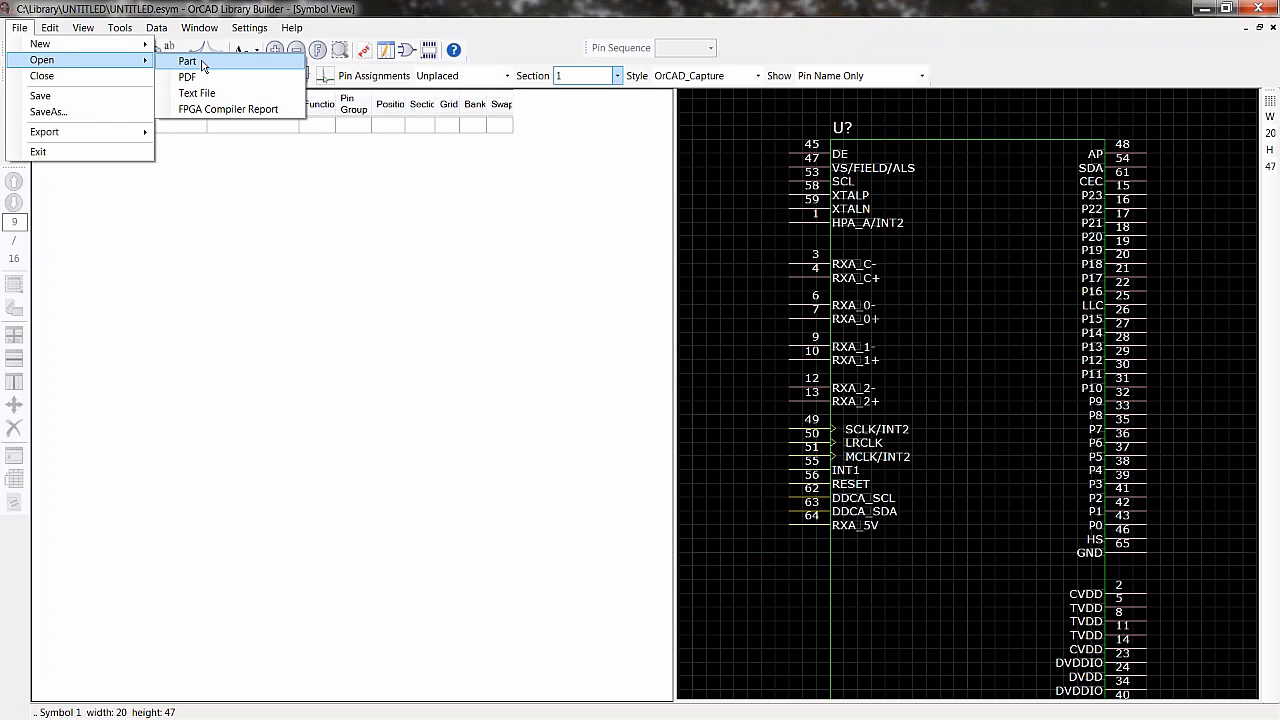
click(201, 66)
click(490, 226)
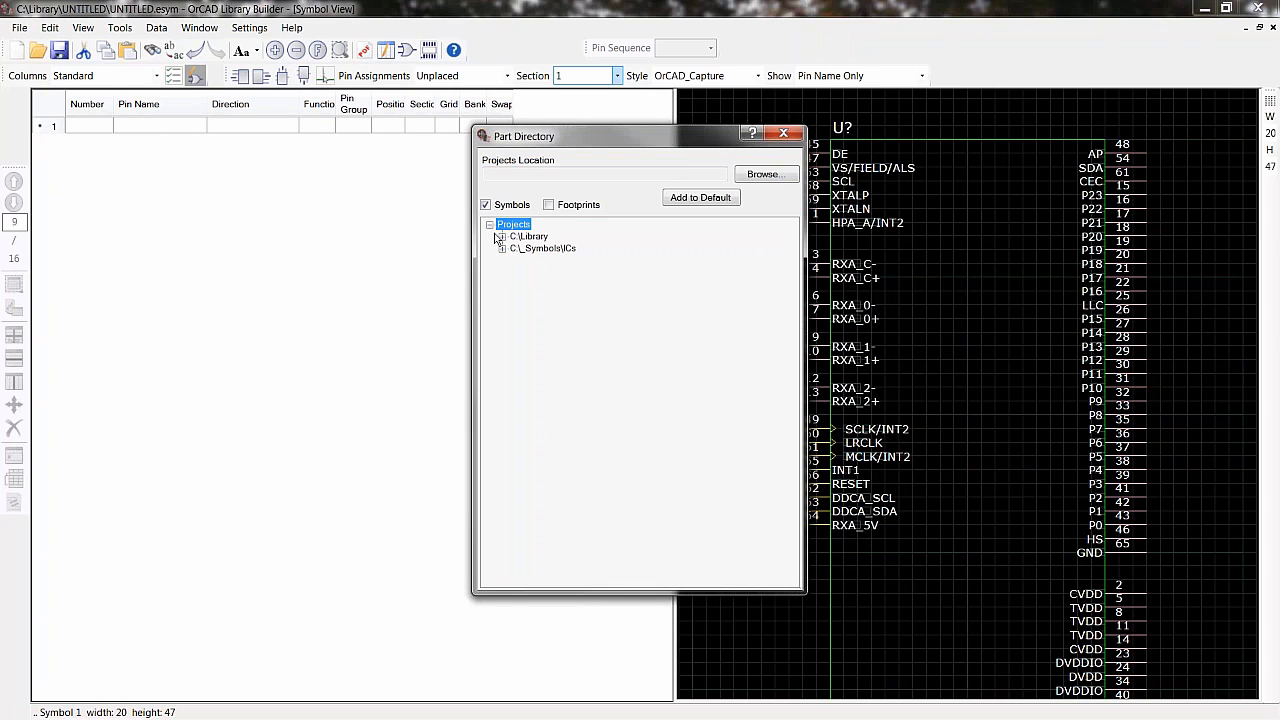
click(502, 248)
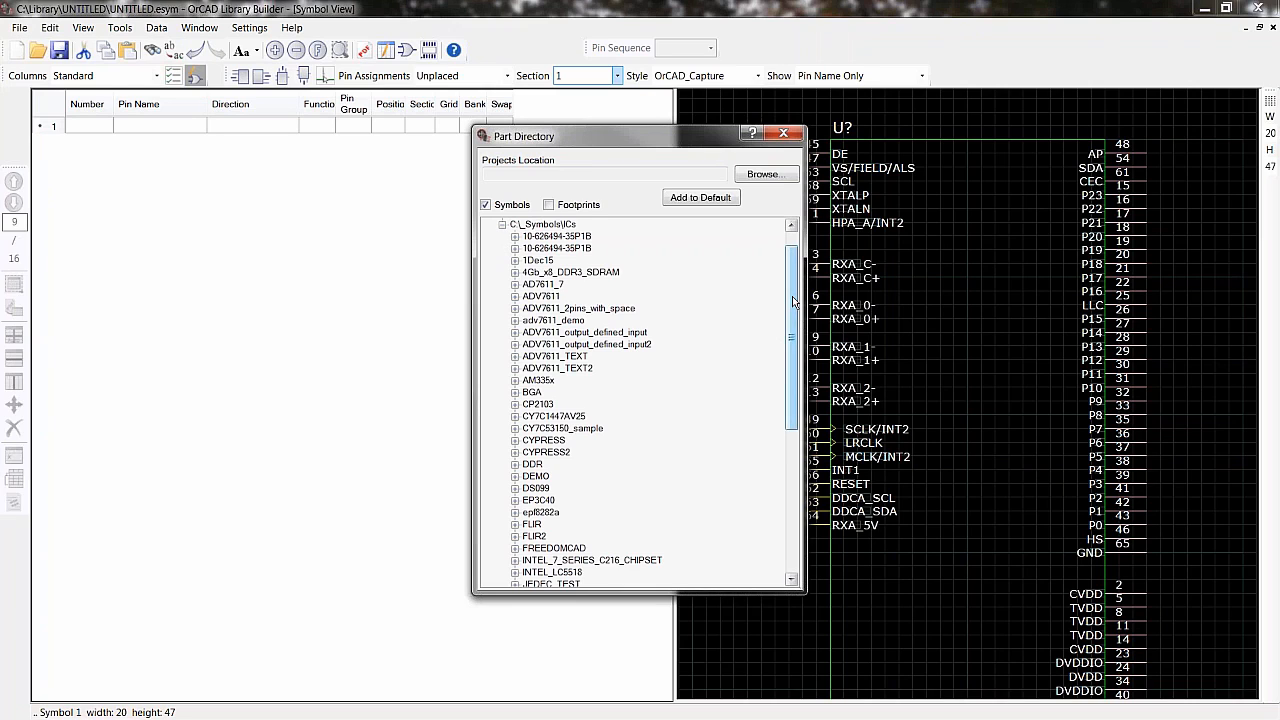
drag(794, 302, 797, 406)
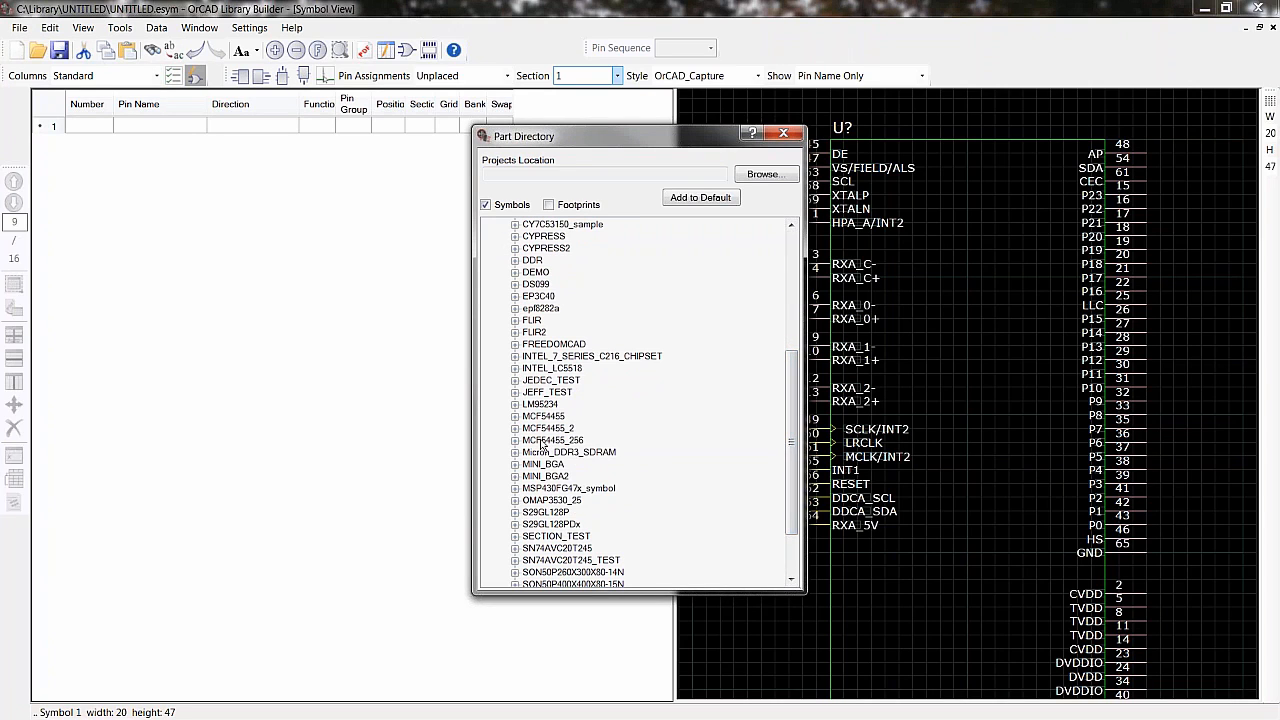
double_click(548, 489)
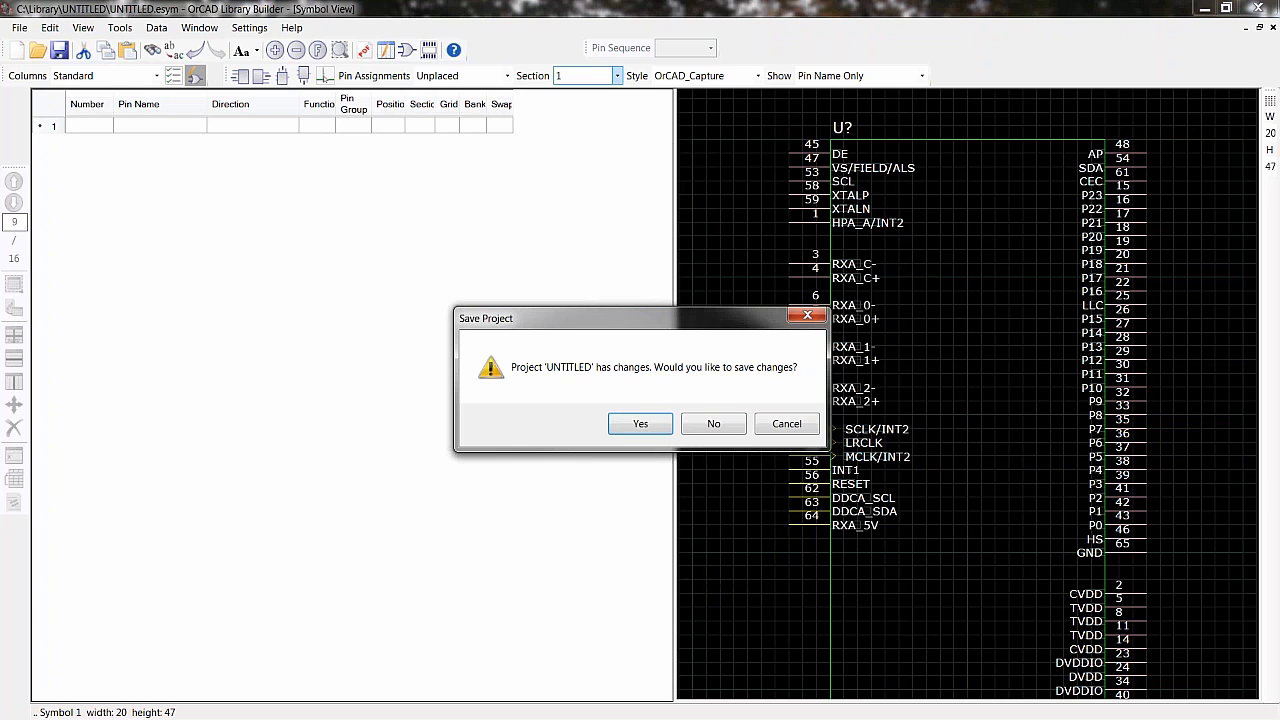
click(706, 428)
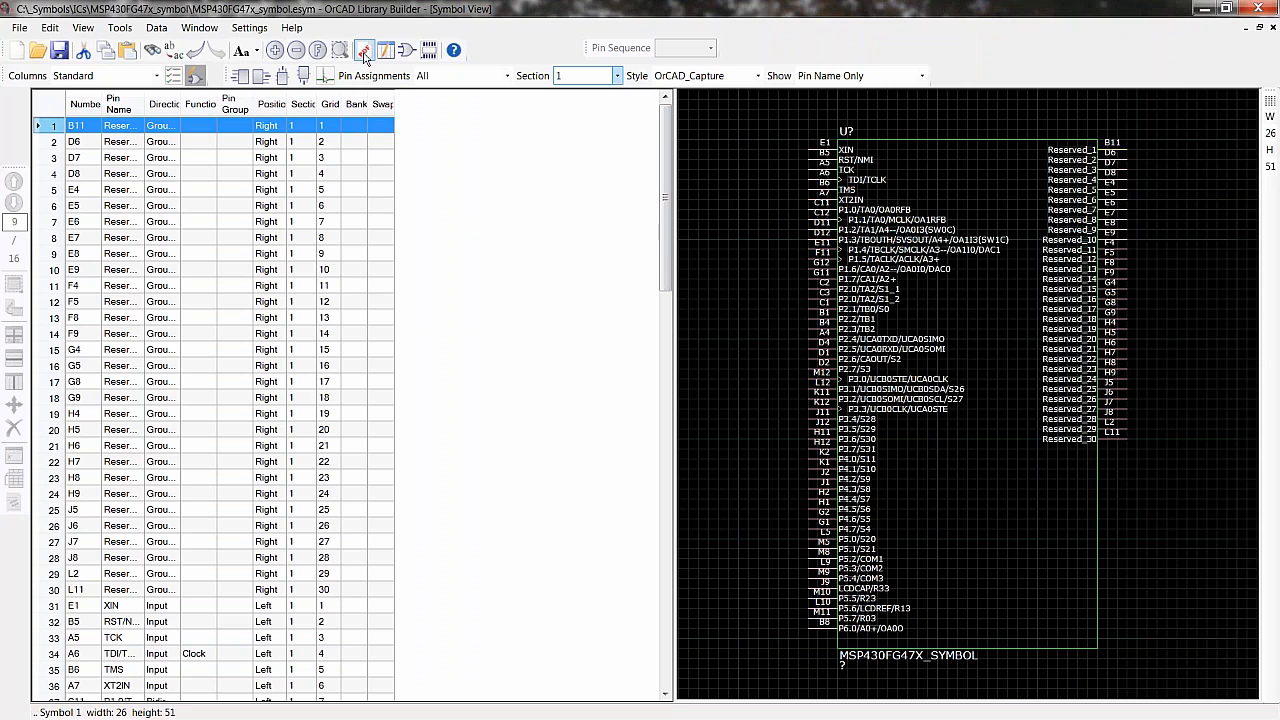
- Close the QFP80P1600X1600X160-64N footprint project without saving changes
click(428, 50)
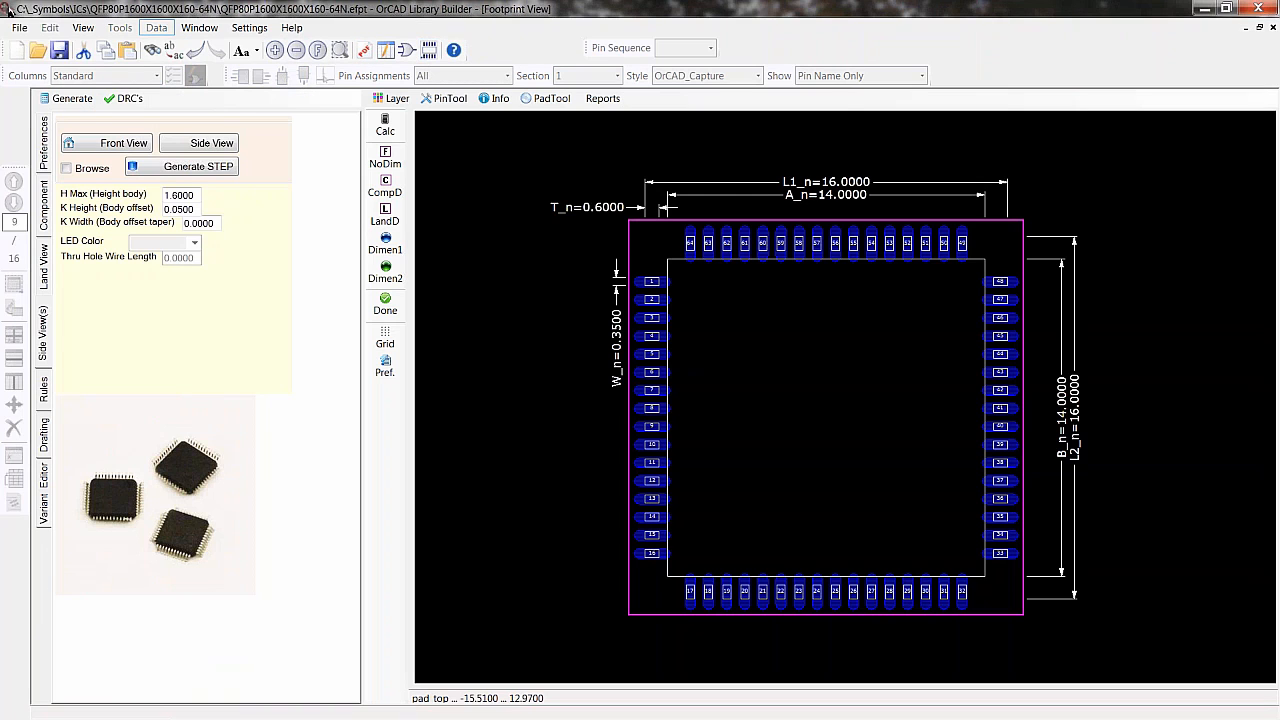
click(19, 27)
click(38, 78)
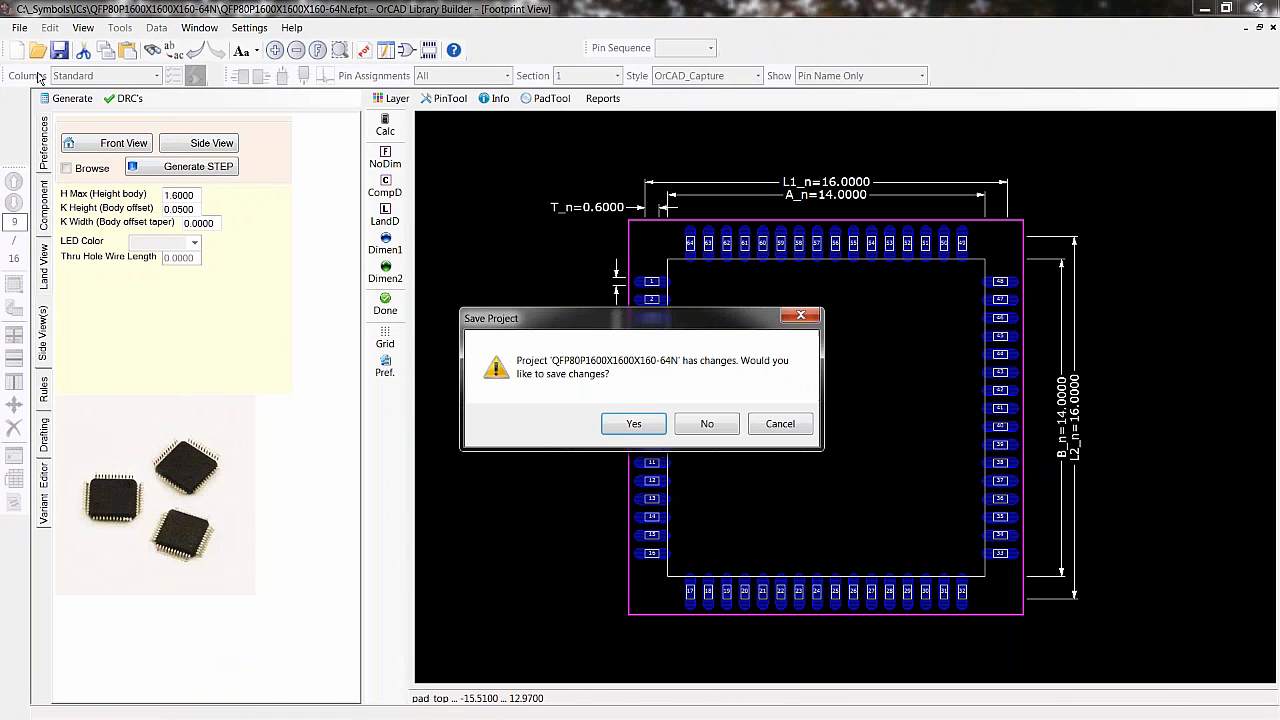
click(706, 427)
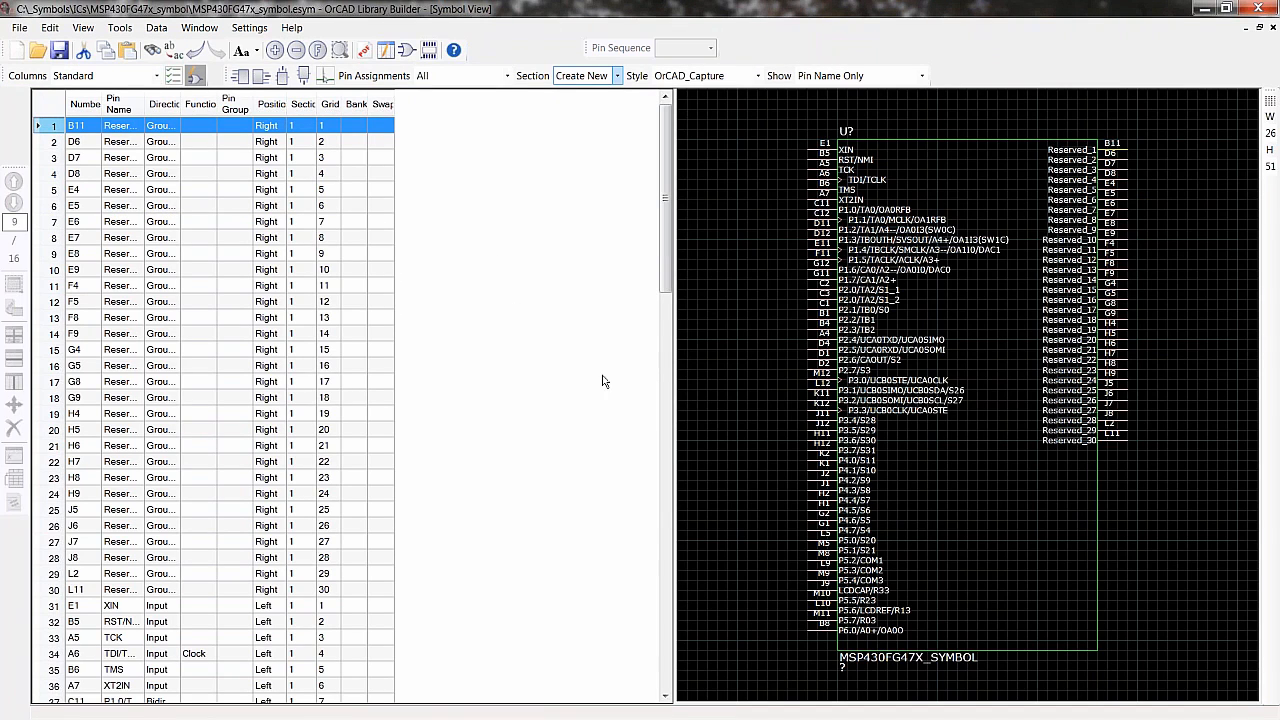
- Open the datasheet PDF and examine the MSP430FG47xIZQW BGA pin designation page
click(362, 51)
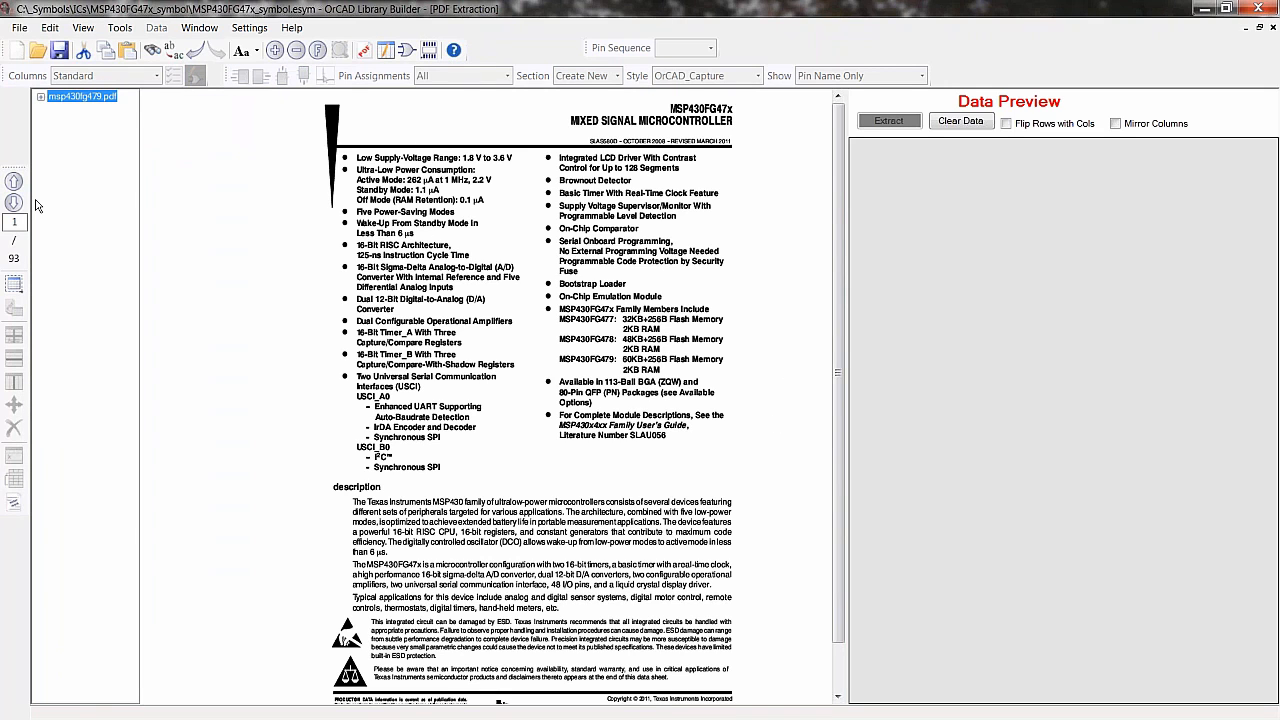
click(13, 202)
click(13, 202)
click(13, 202)
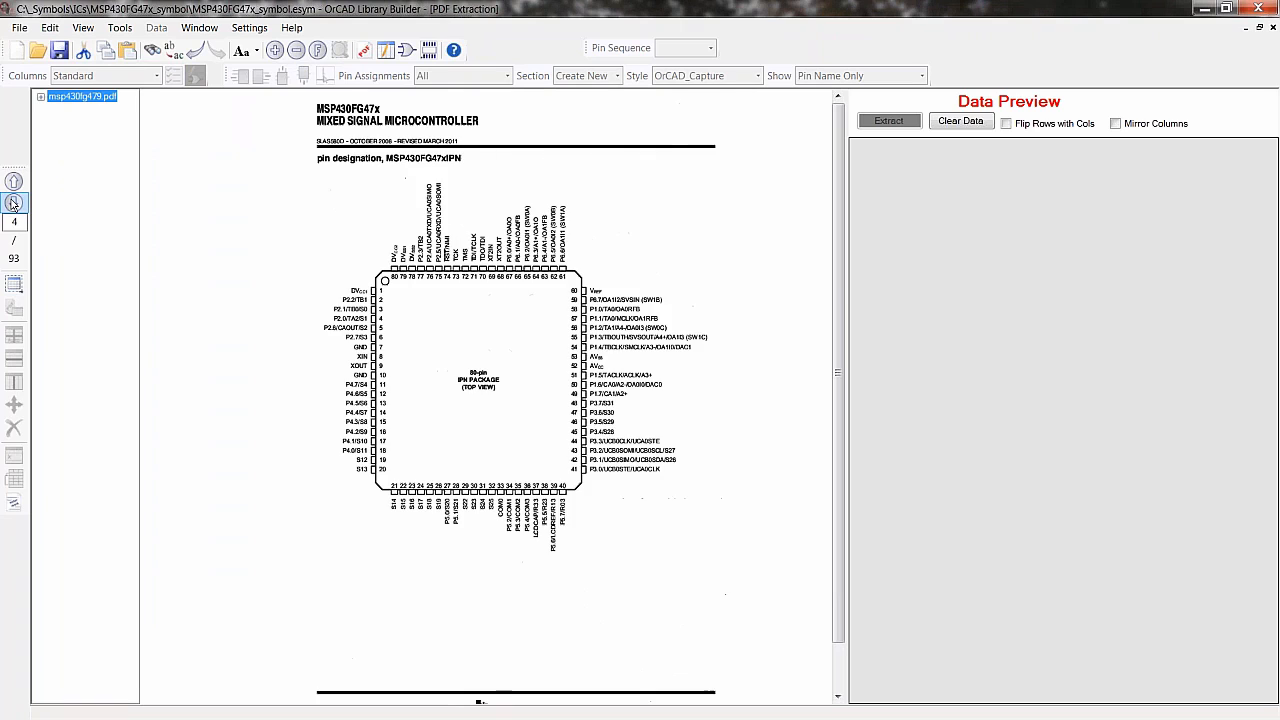
click(14, 181)
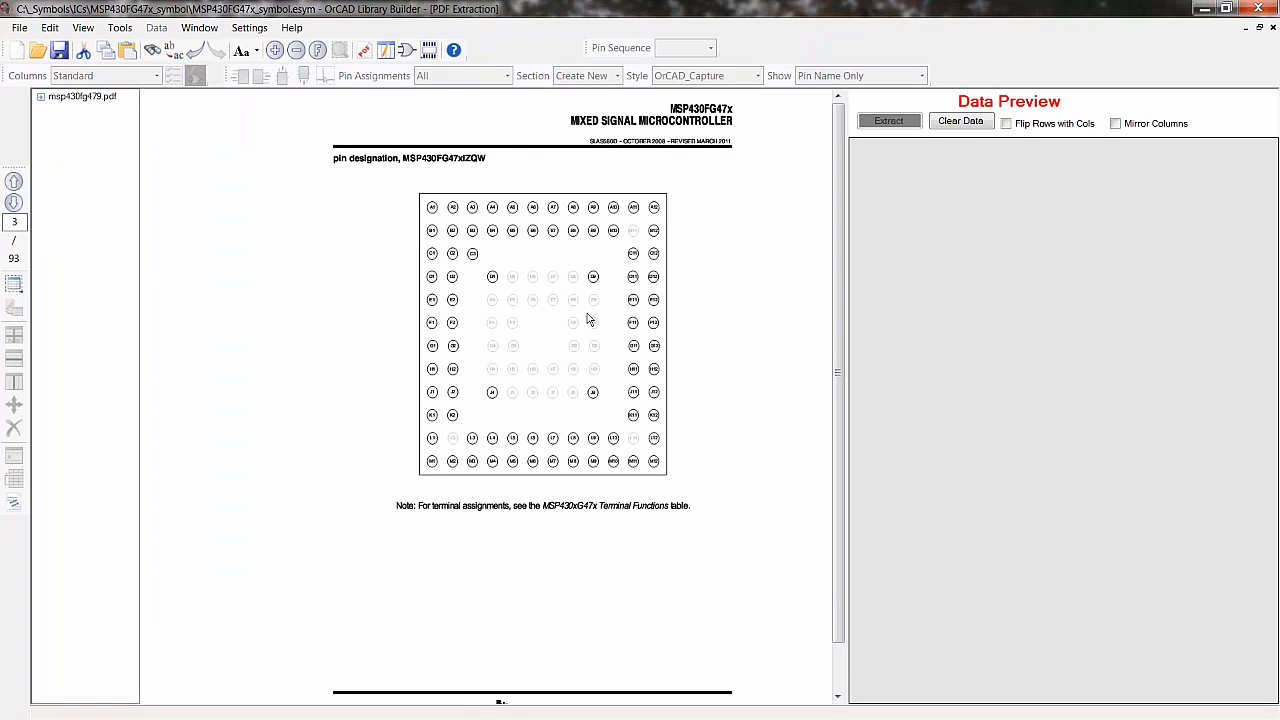
scroll(587, 319, up, 1)
middle_drag(522, 305, 486, 401)
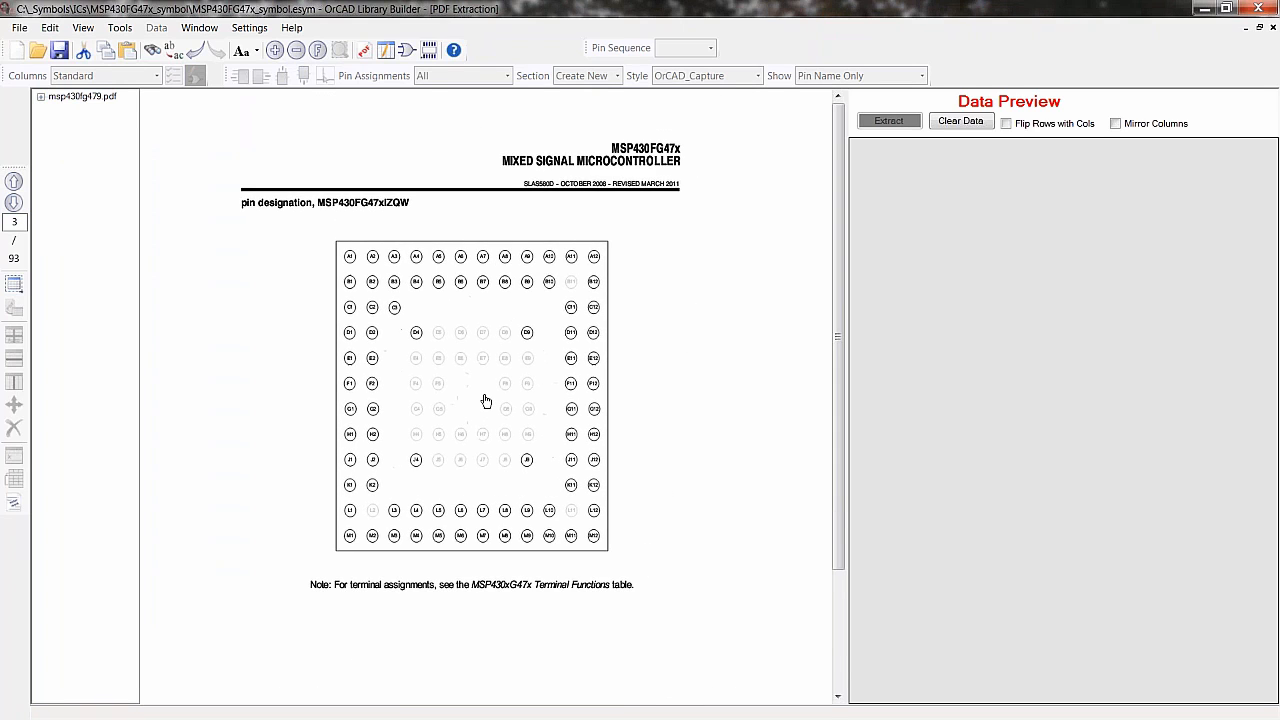
scroll(498, 392, up, 1)
middle_drag(514, 356, 449, 441)
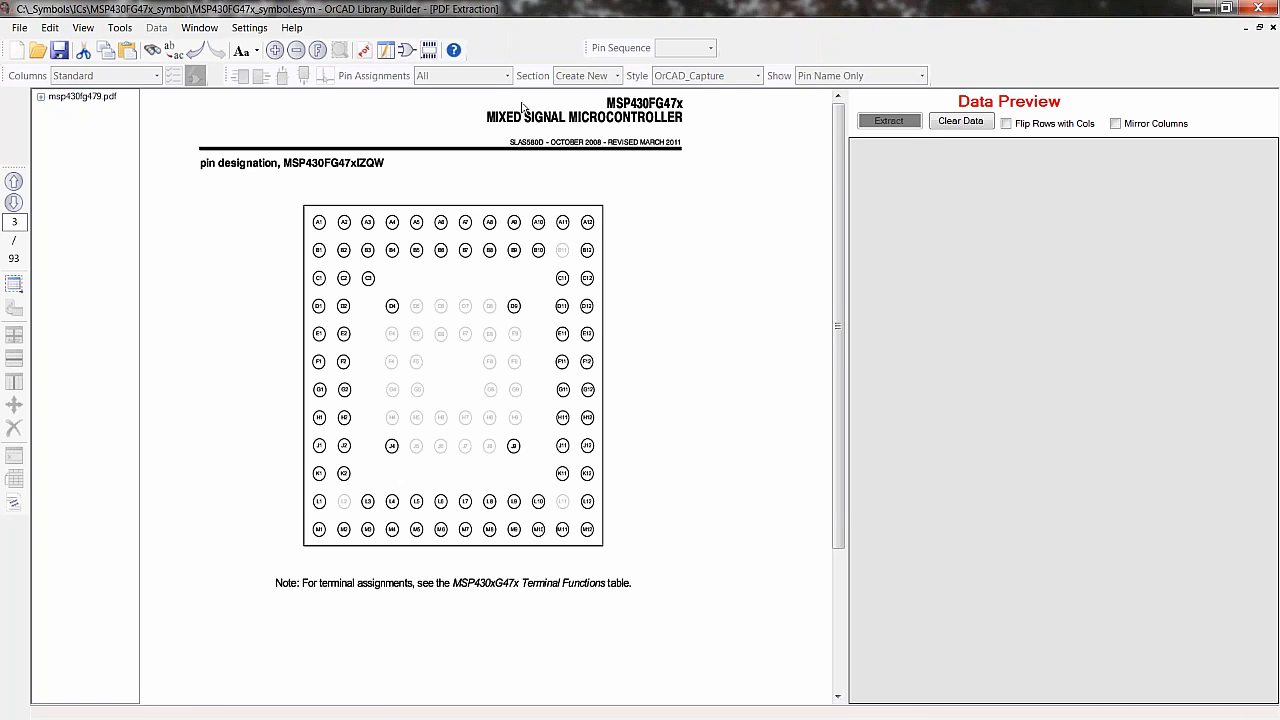
- Create a new BGA footprint from the surface-mount footprint calculators
click(428, 52)
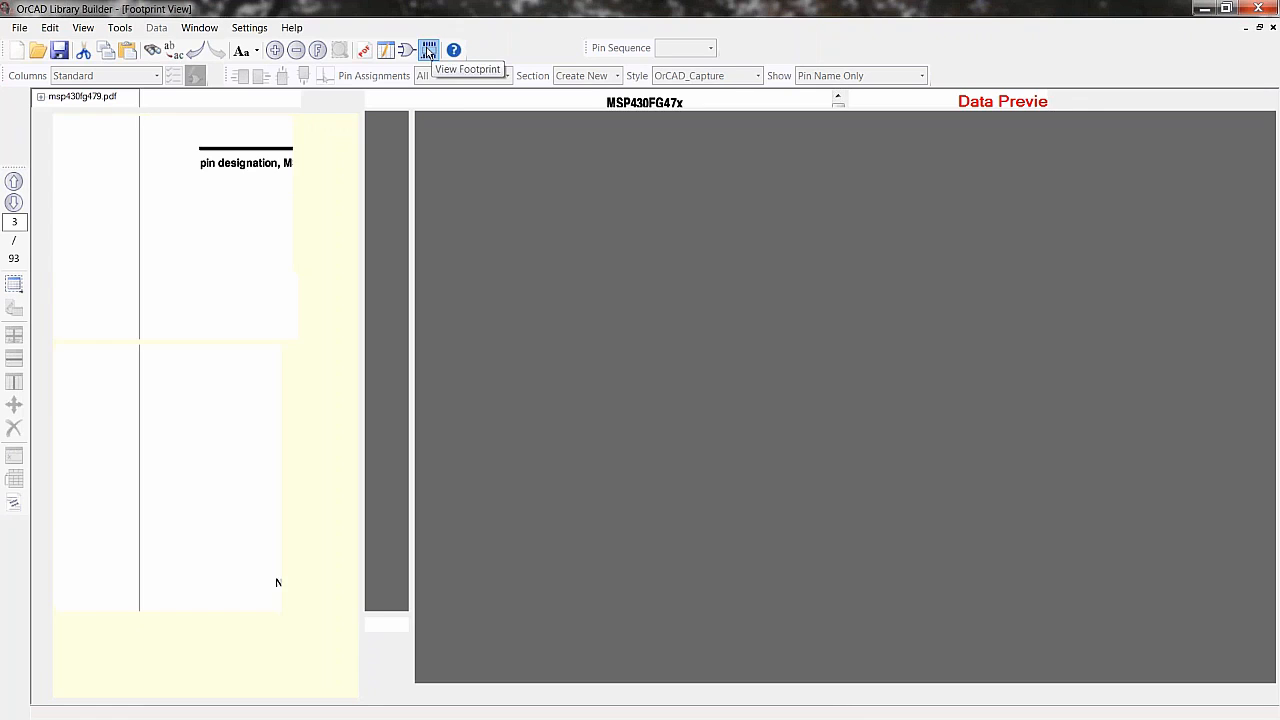
click(20, 28)
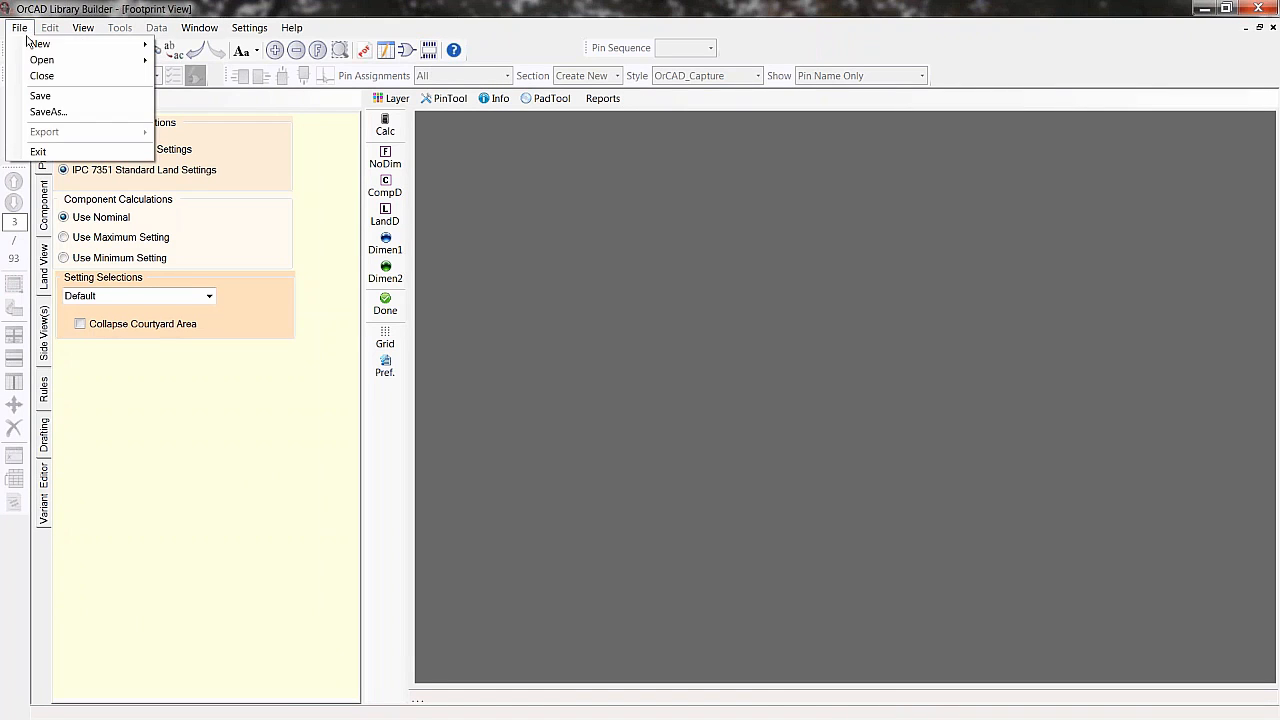
mouse_move(45, 44)
click(193, 62)
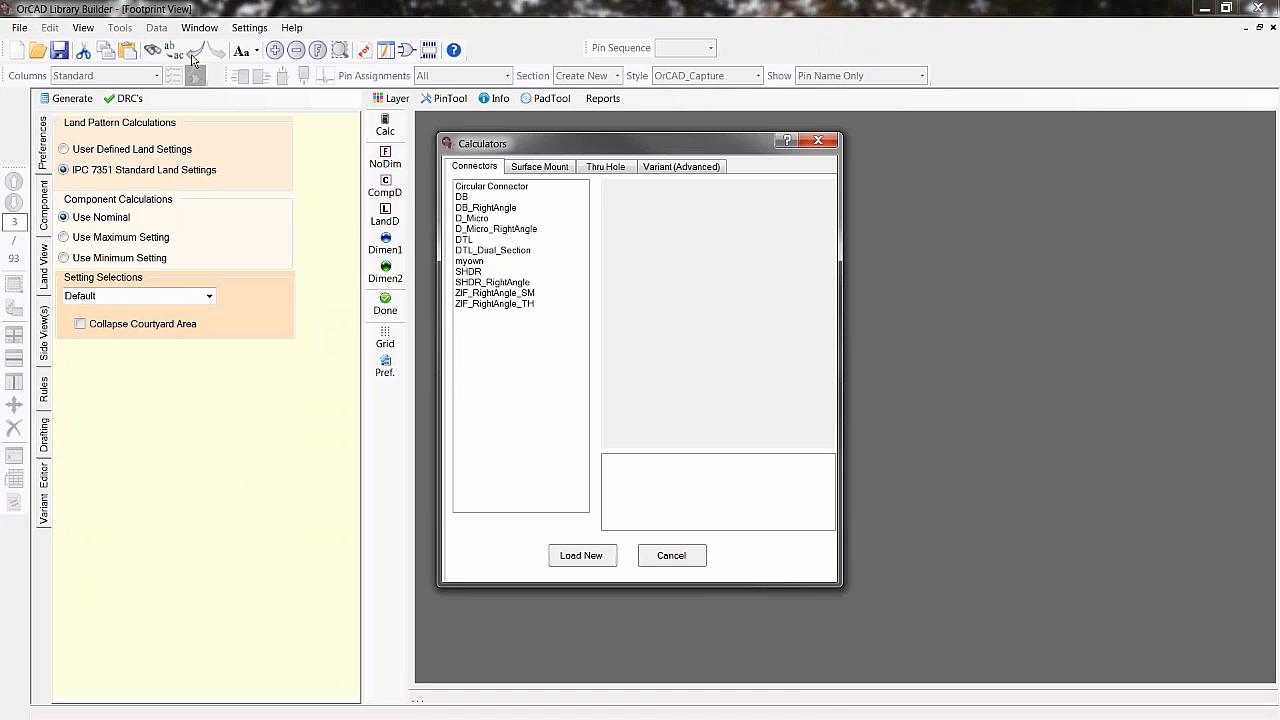
click(540, 166)
click(466, 187)
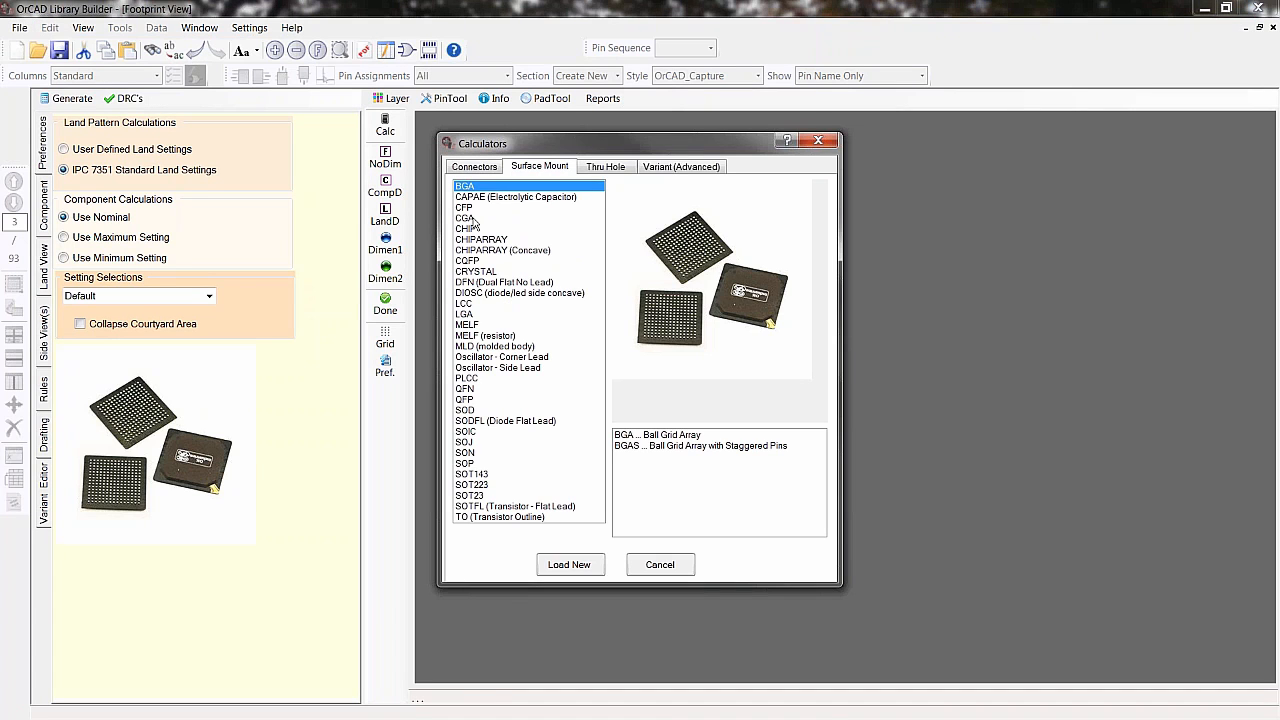
click(582, 565)
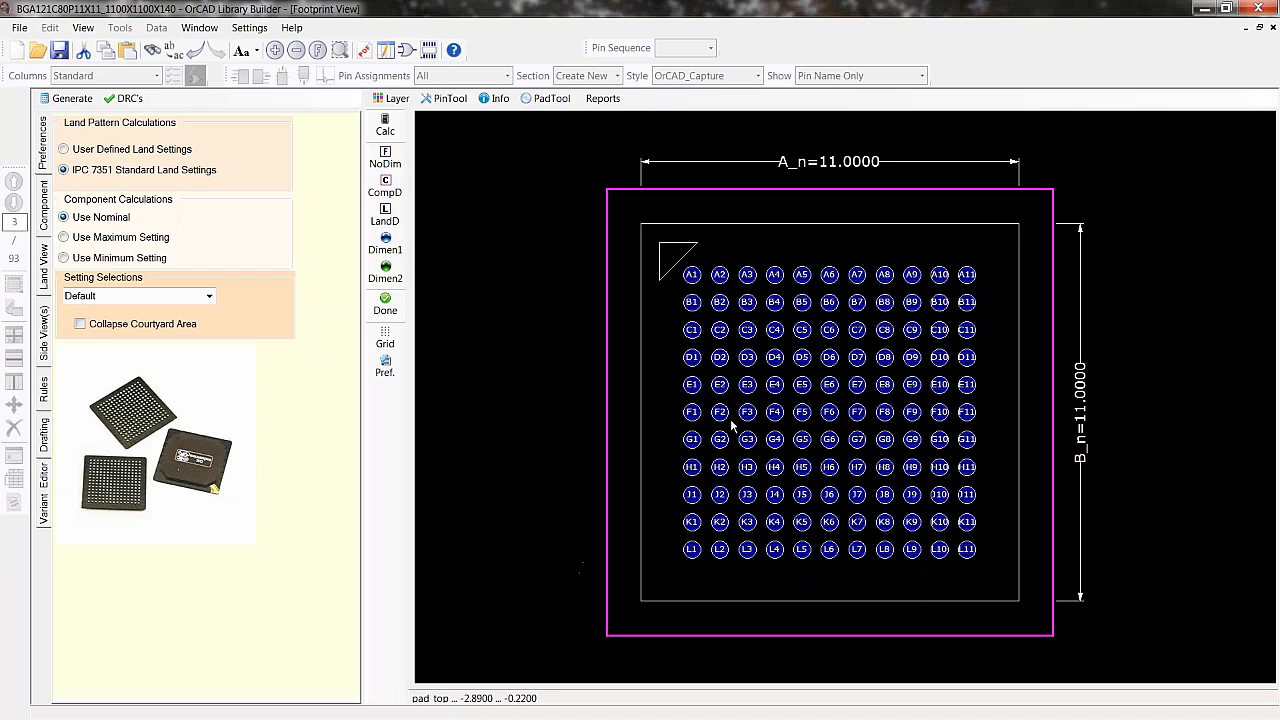
- Set the BGA's Pins A and Pins B to 12 and regenerate the footprint
click(41, 205)
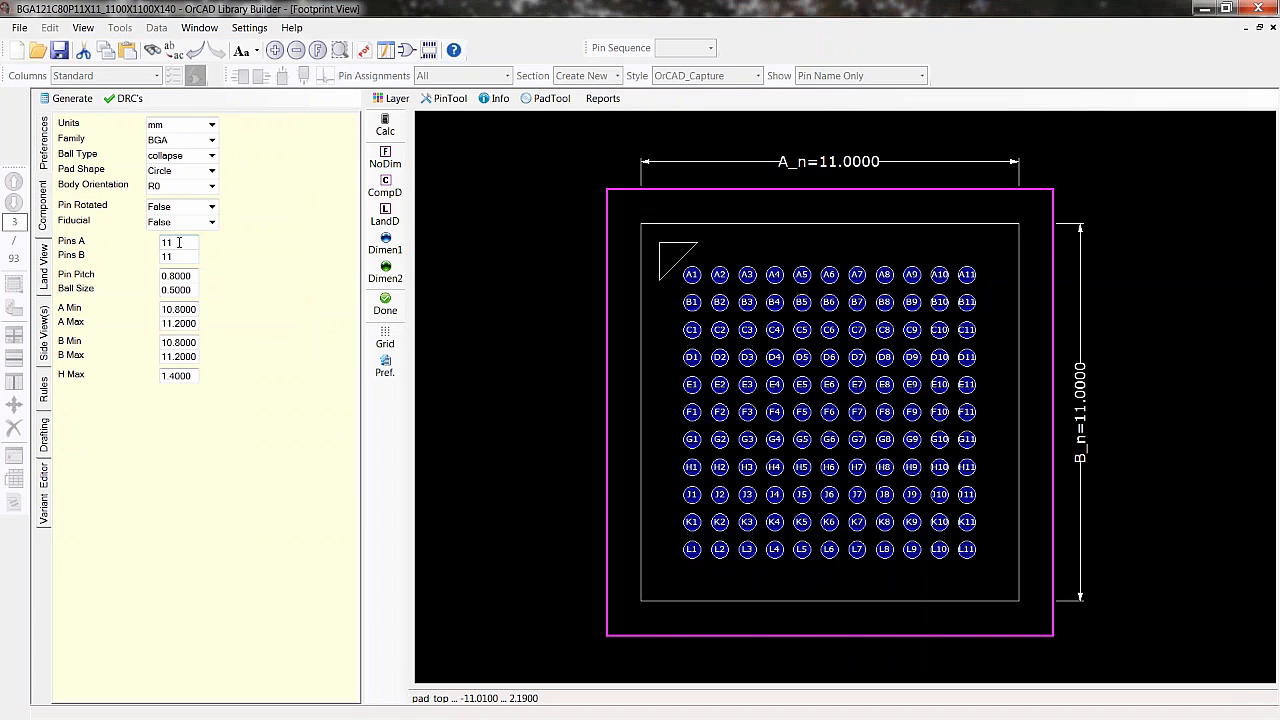
double_click(167, 243)
text(1)
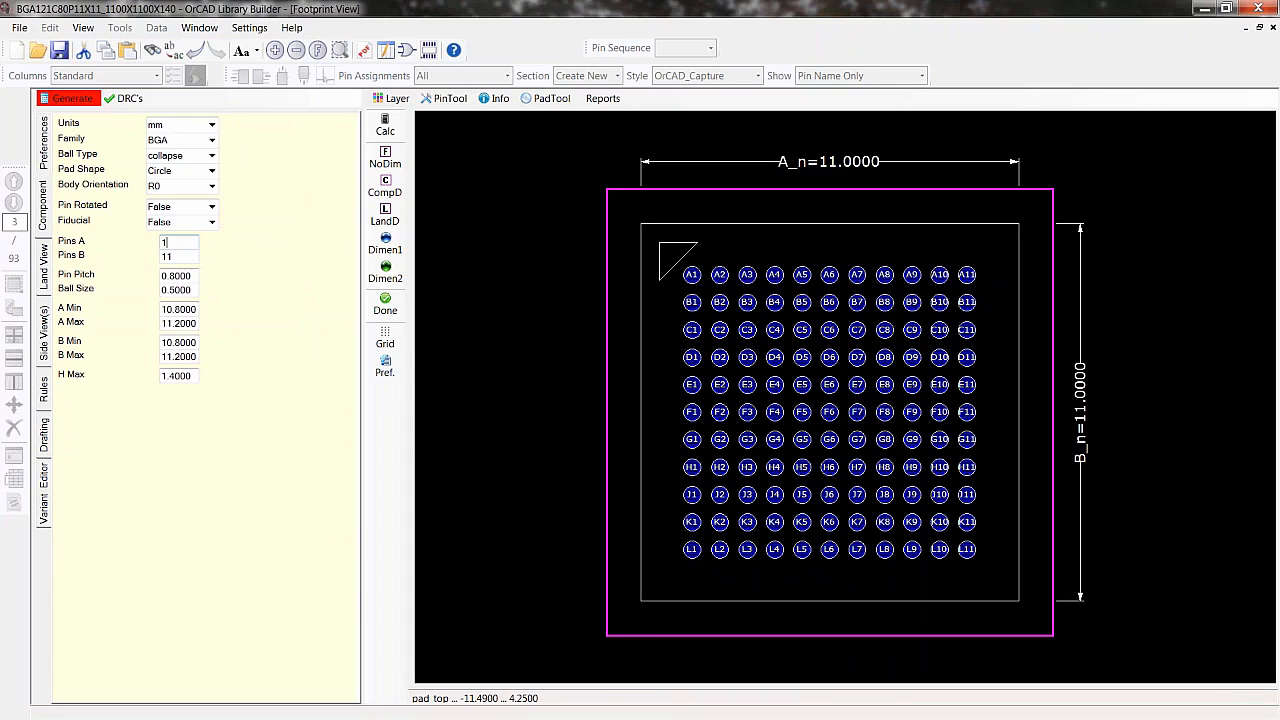
double_click(188, 257)
text(1)
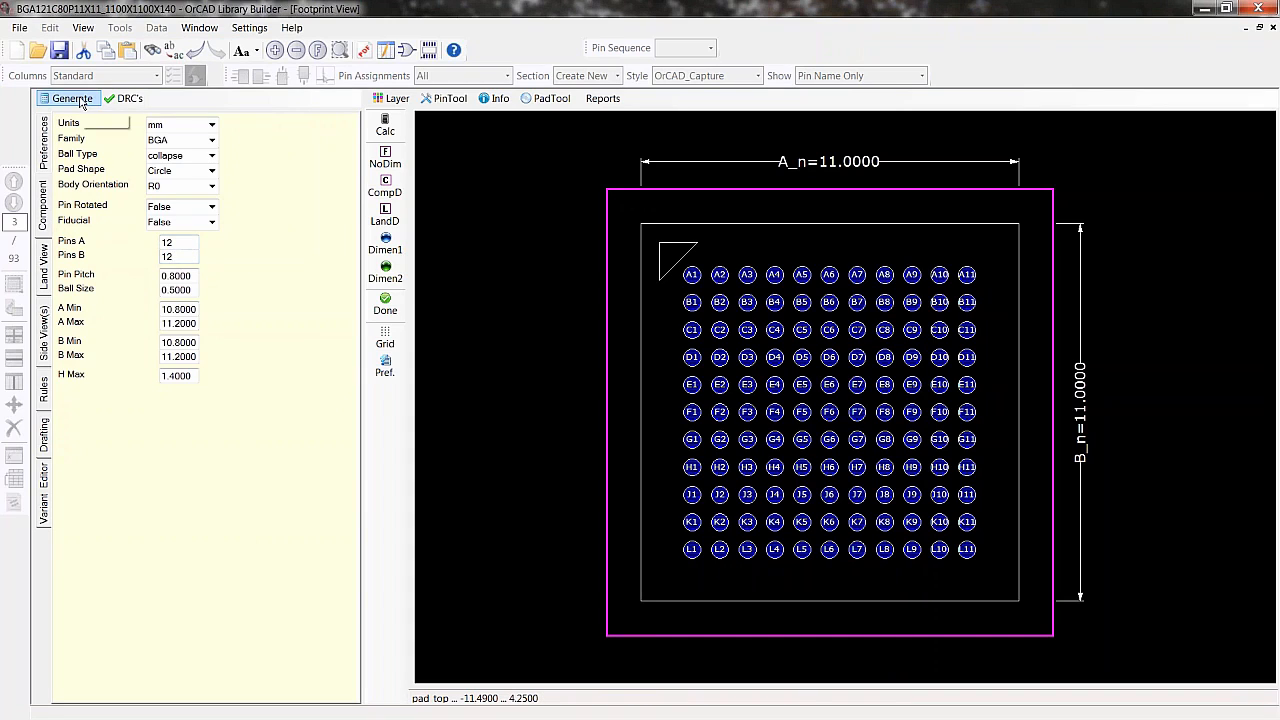
click(79, 100)
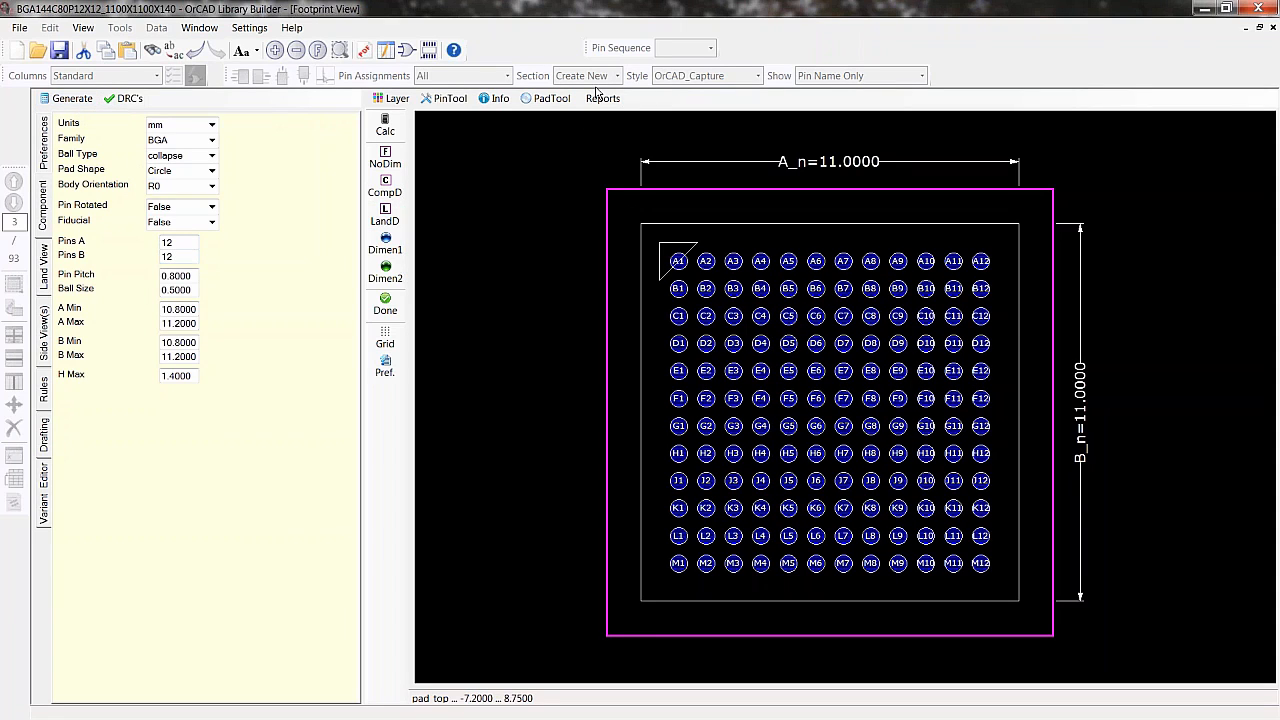
- Annotate the symbol's pin names and directions onto the BGA footprint
click(405, 52)
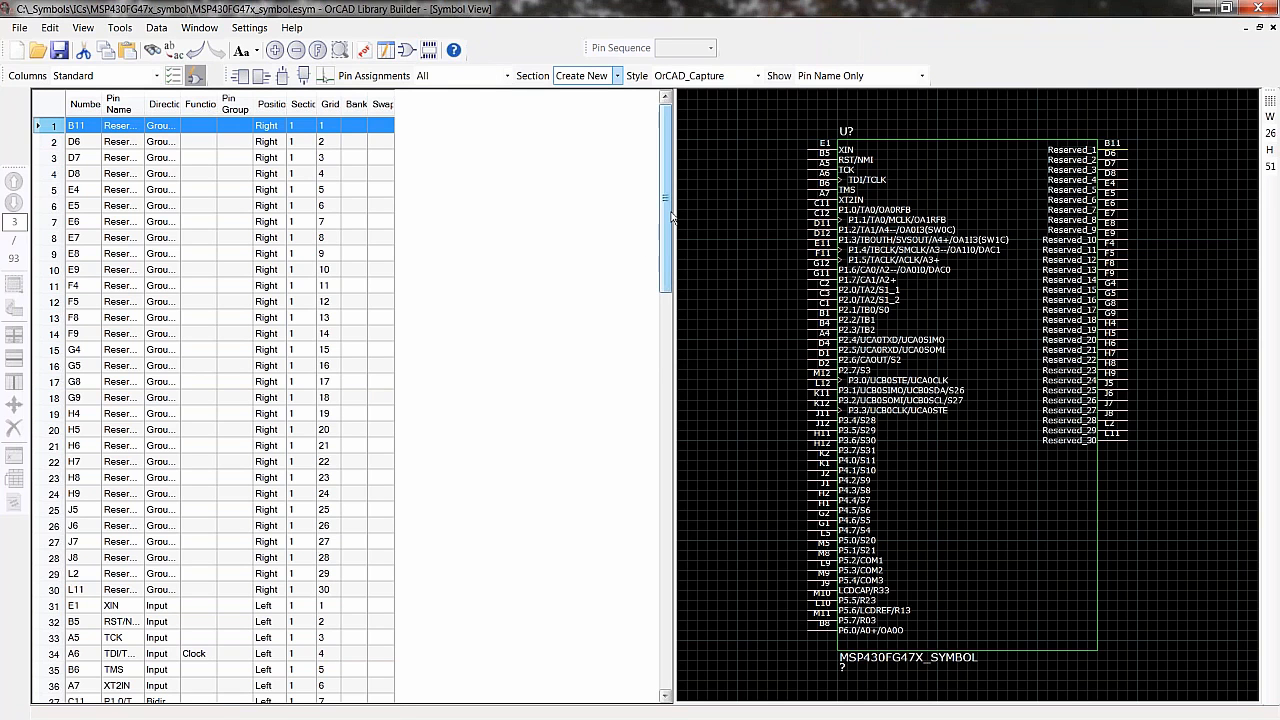
drag(667, 202, 679, 610)
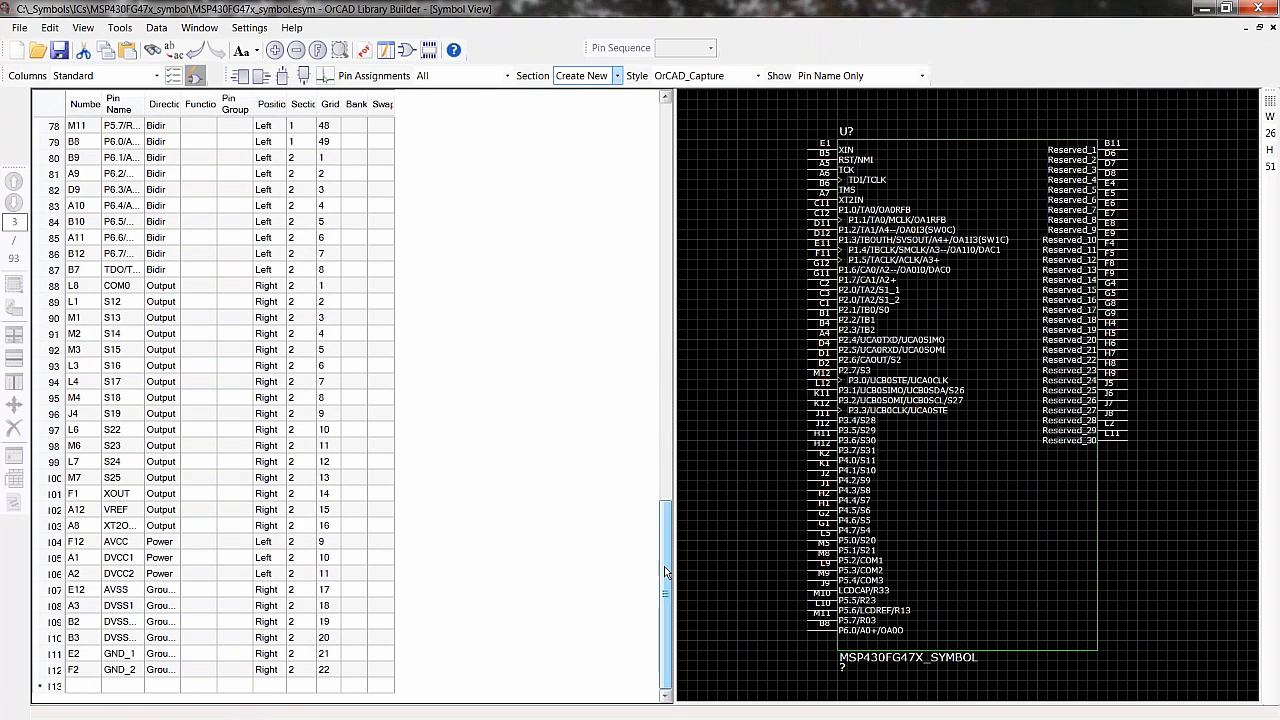
drag(665, 566, 648, 216)
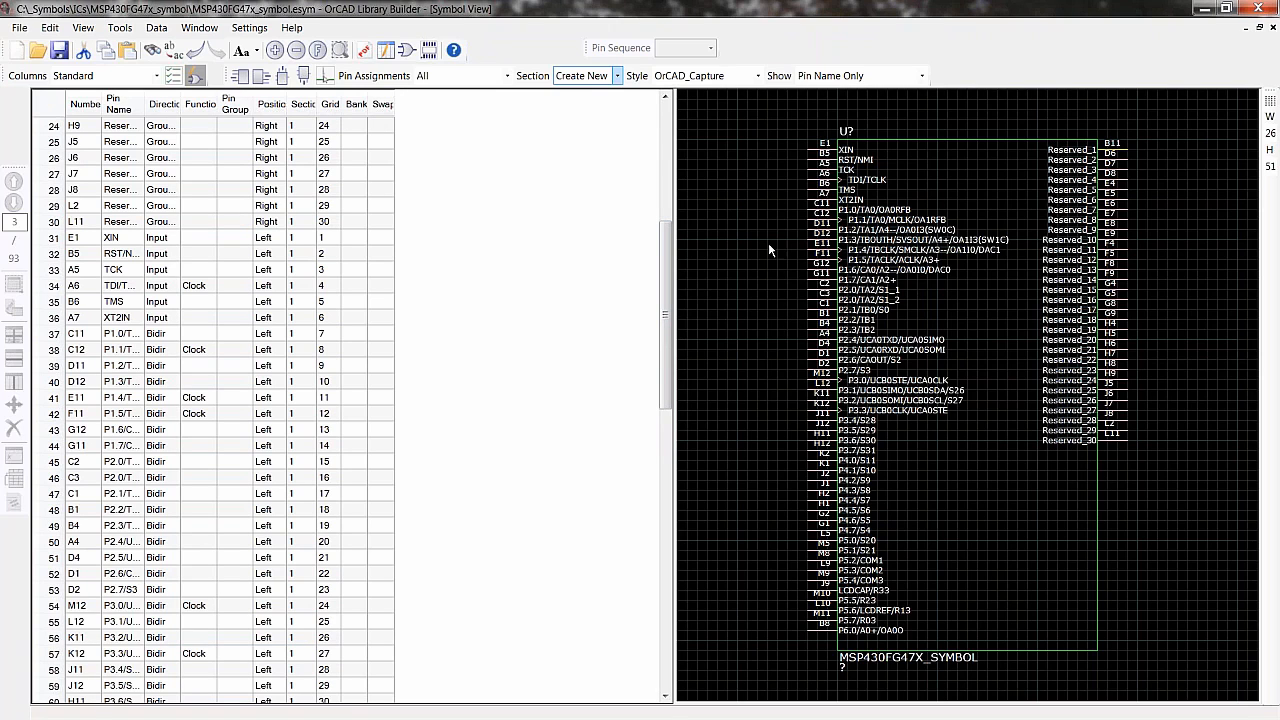
click(428, 50)
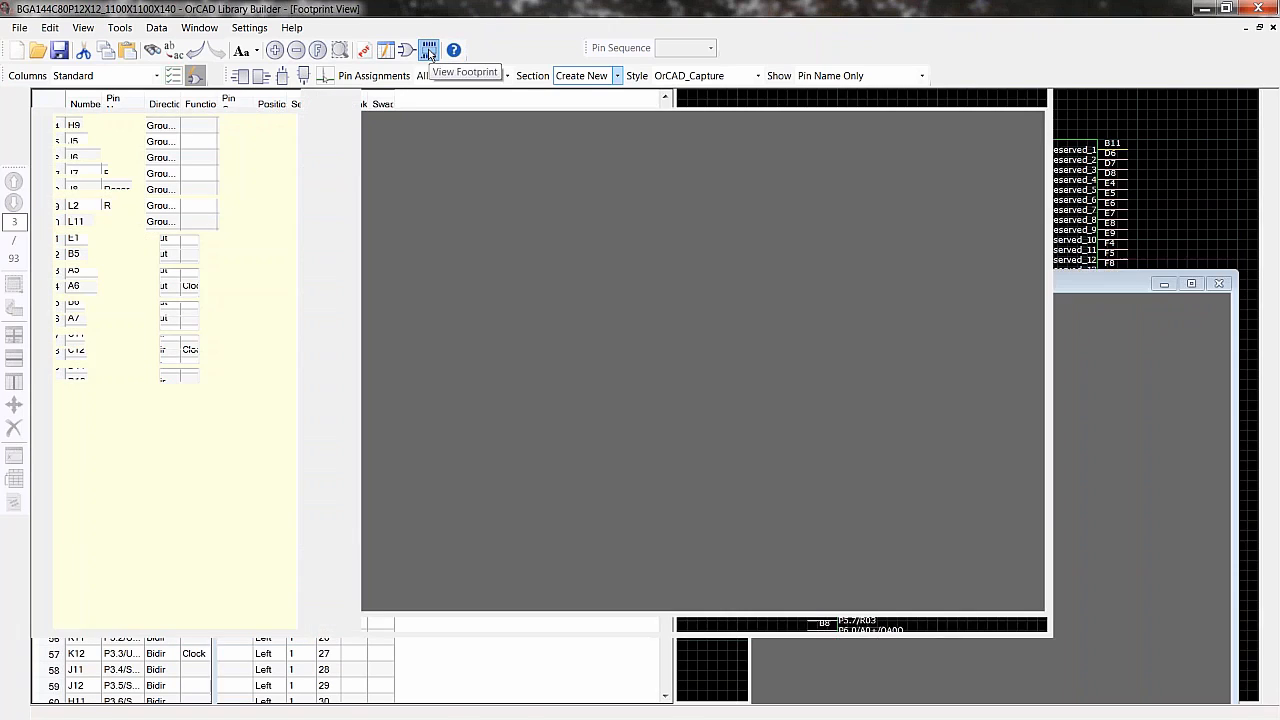
click(498, 98)
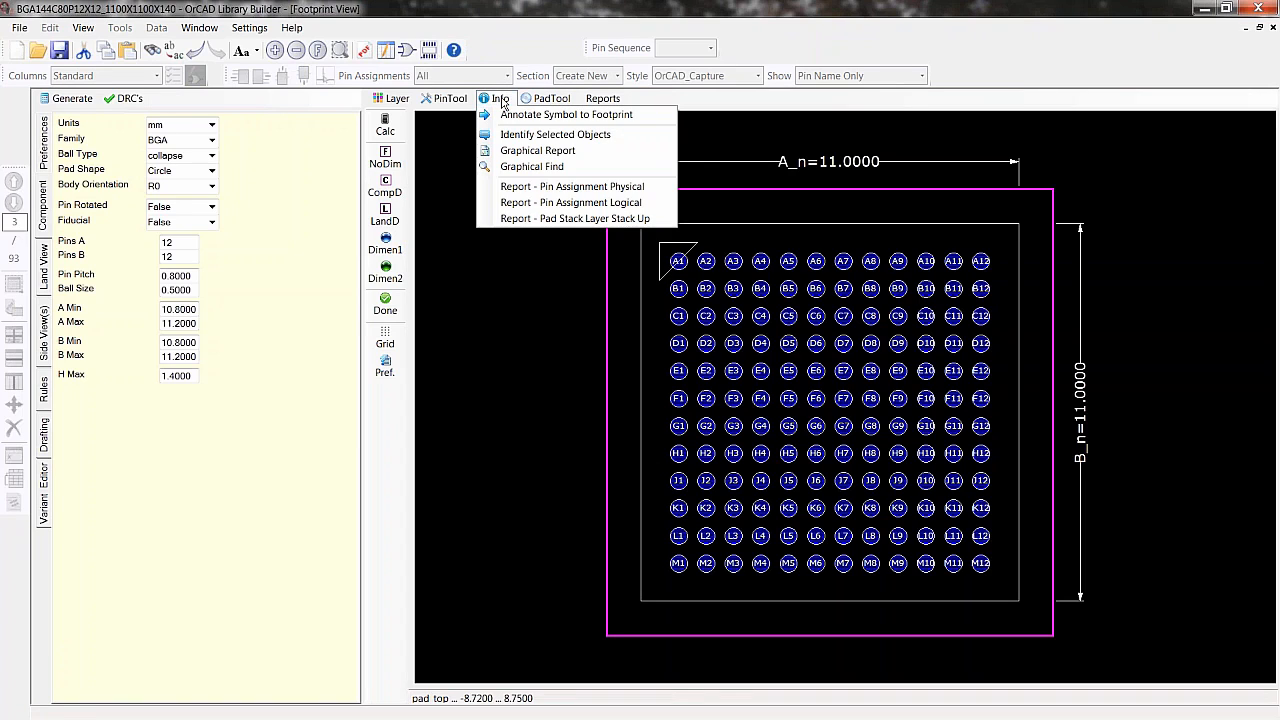
click(561, 116)
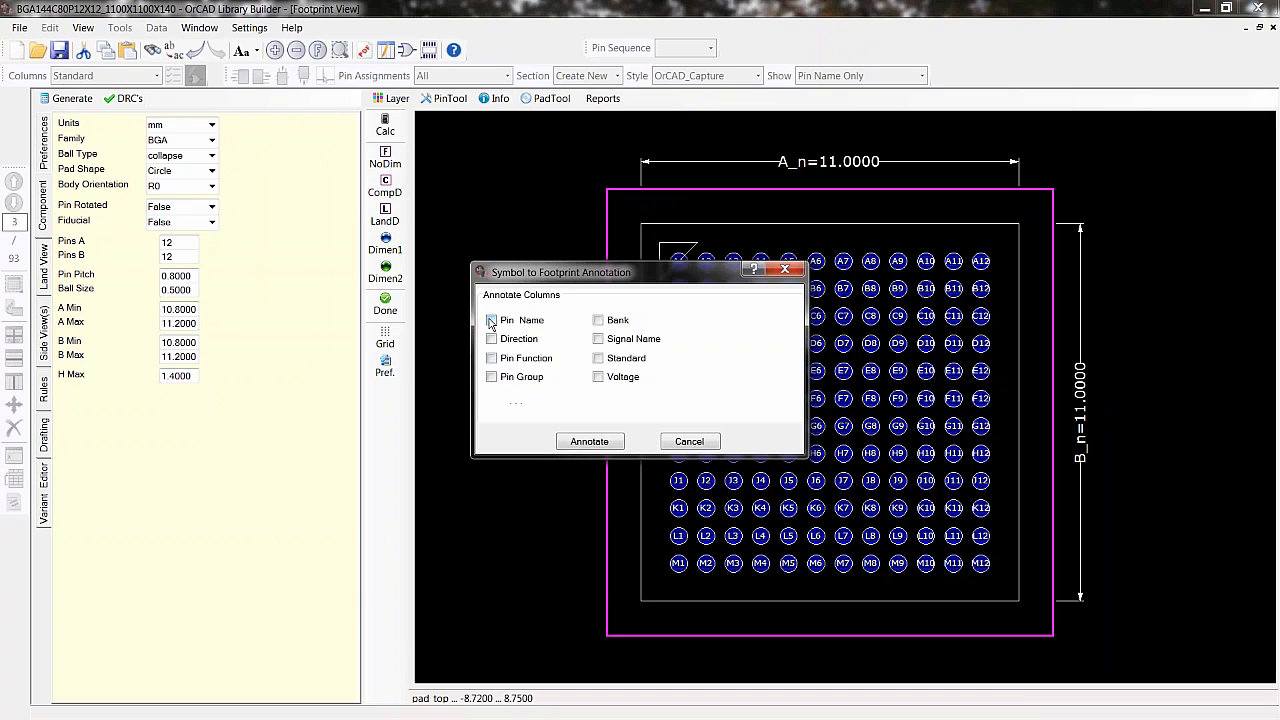
click(491, 320)
click(492, 340)
click(588, 441)
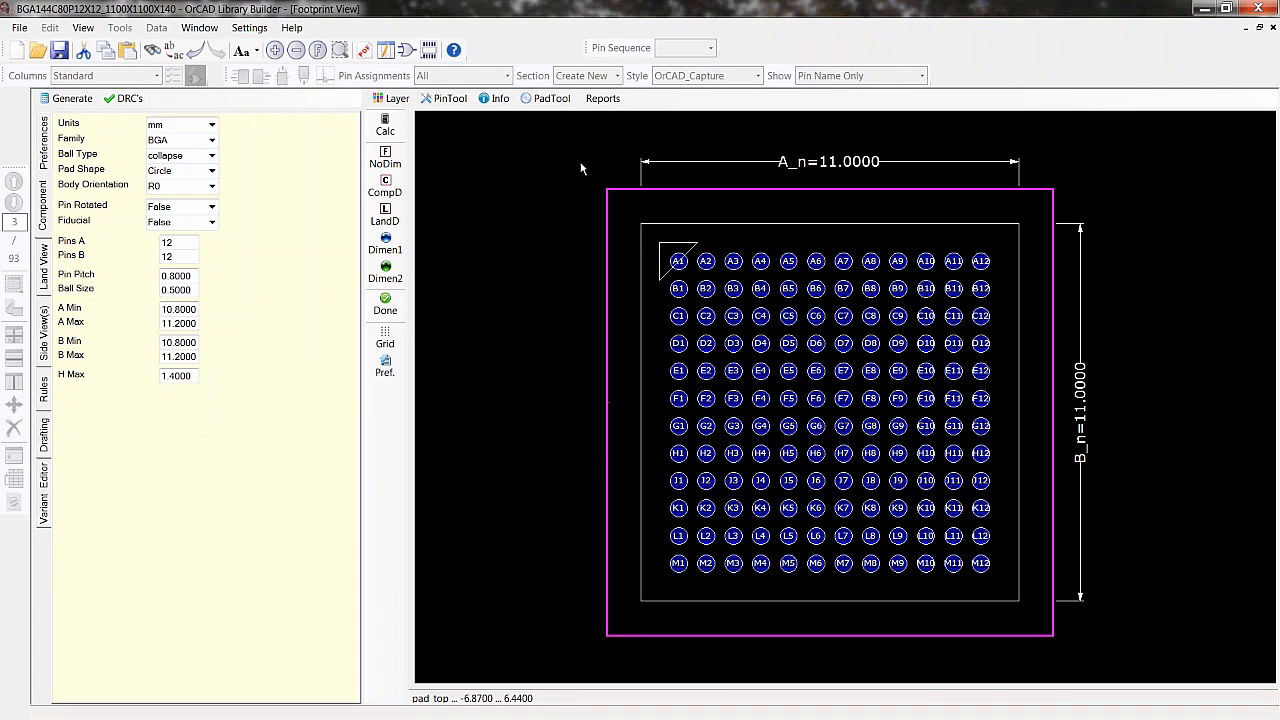
- Select all terminals missing pin assignments and toggle them as non-propagated pads
click(500, 99)
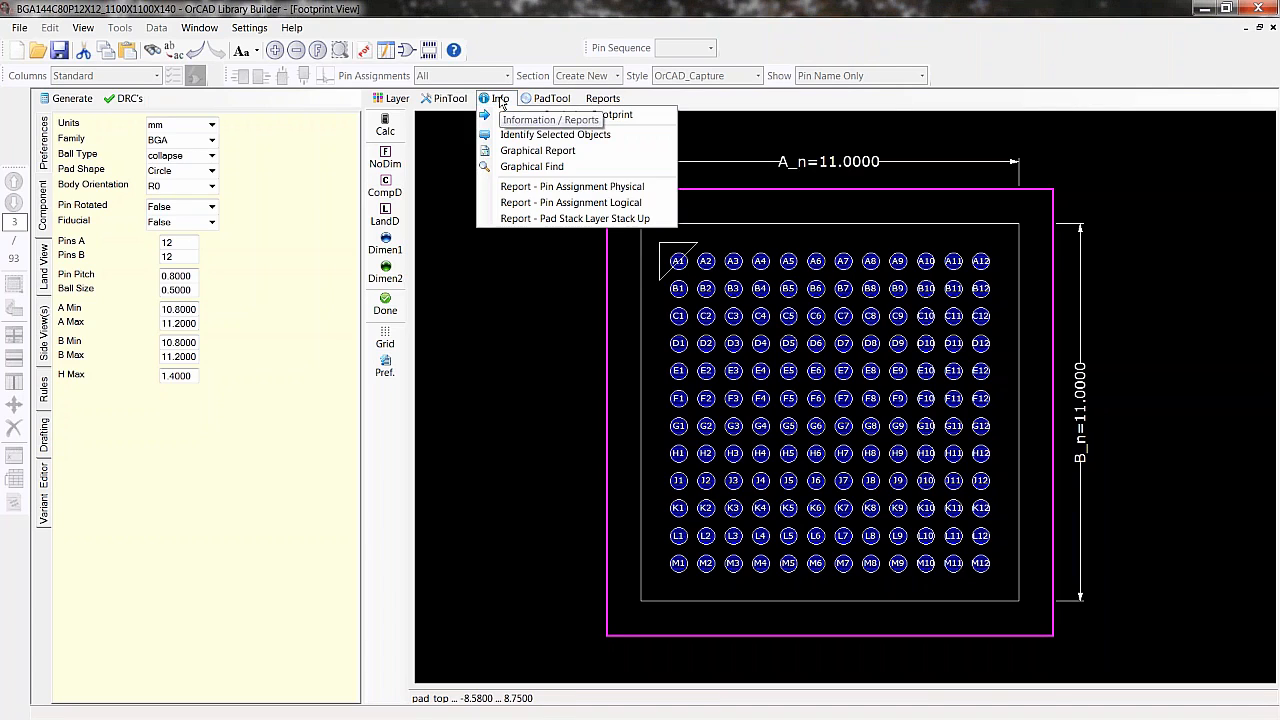
click(508, 150)
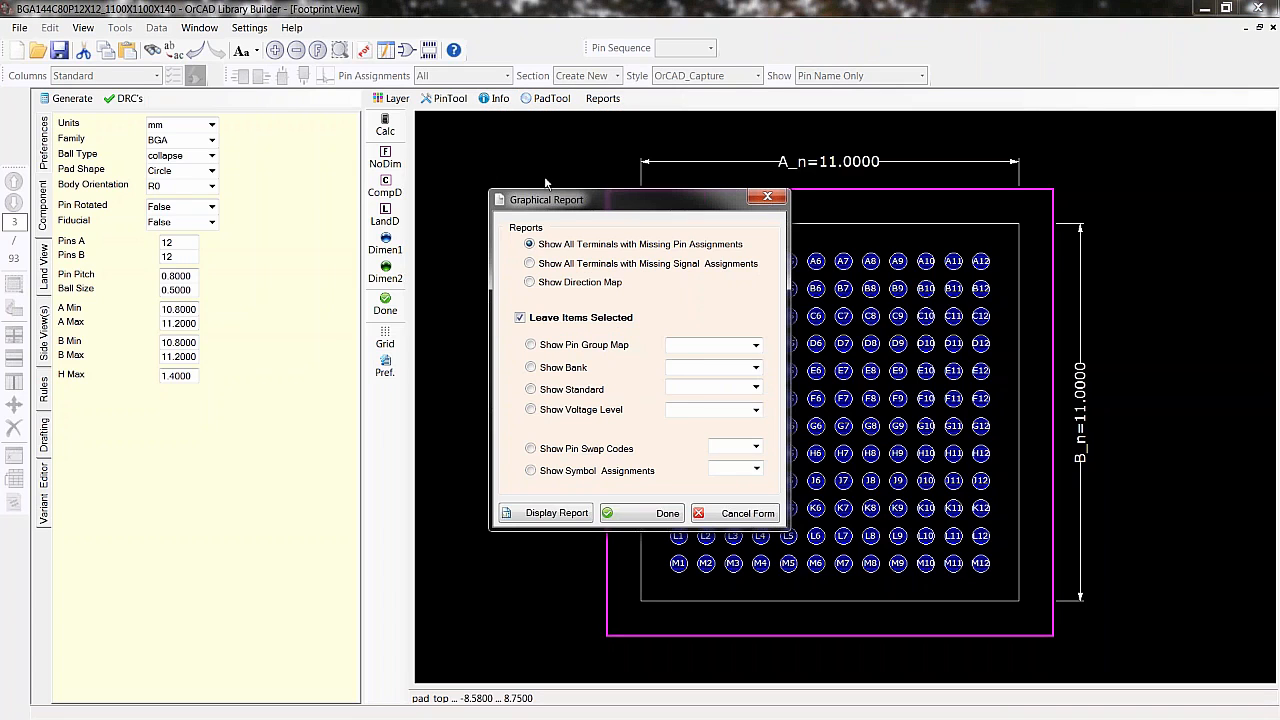
drag(521, 190, 382, 211)
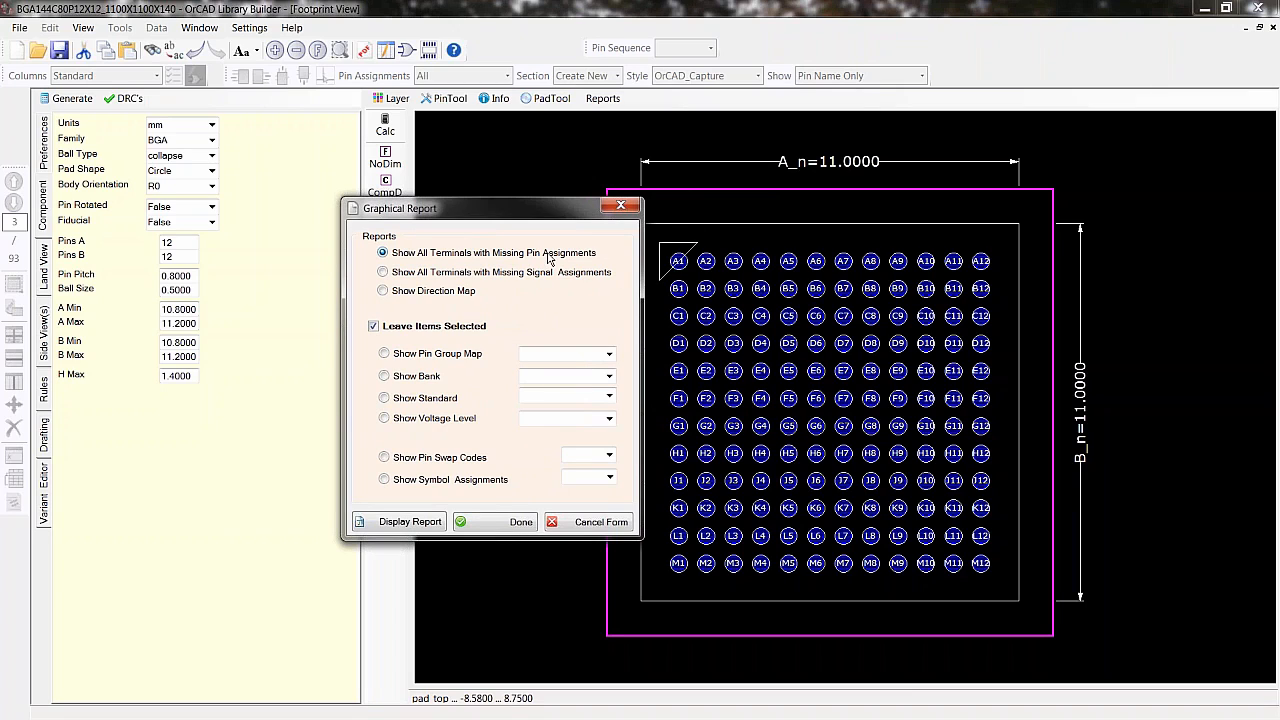
click(405, 522)
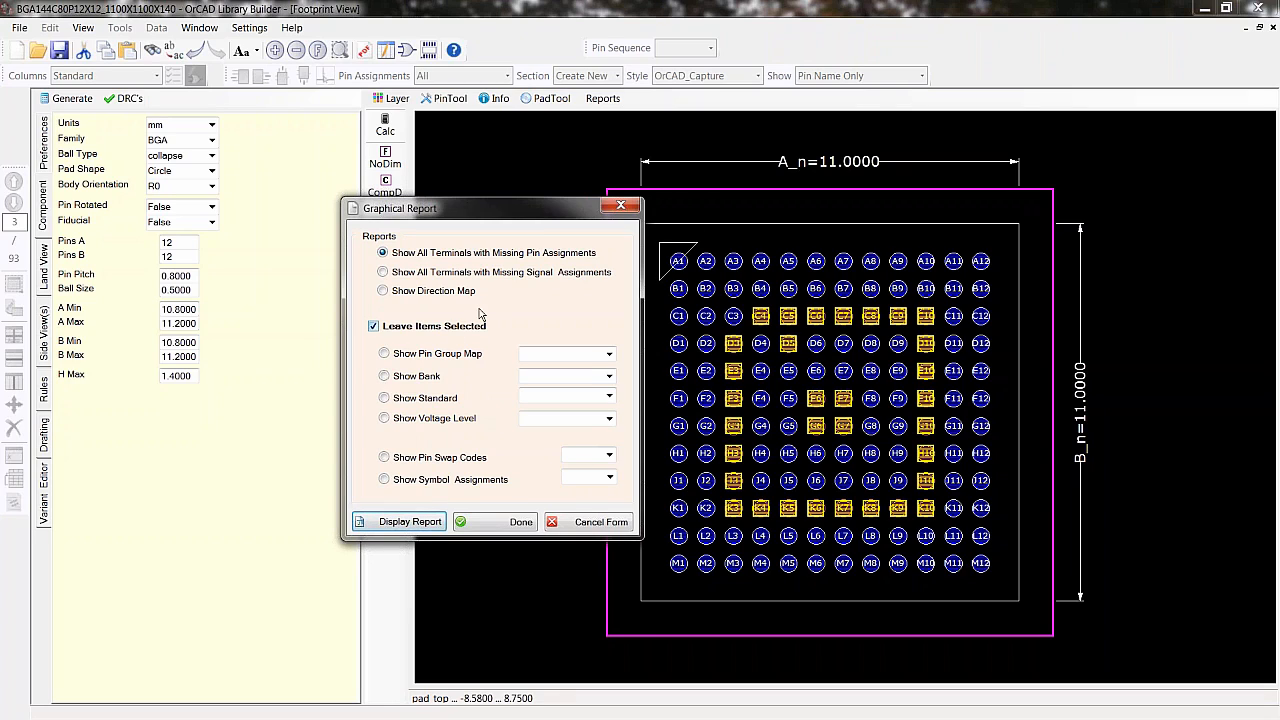
drag(528, 211, 450, 206)
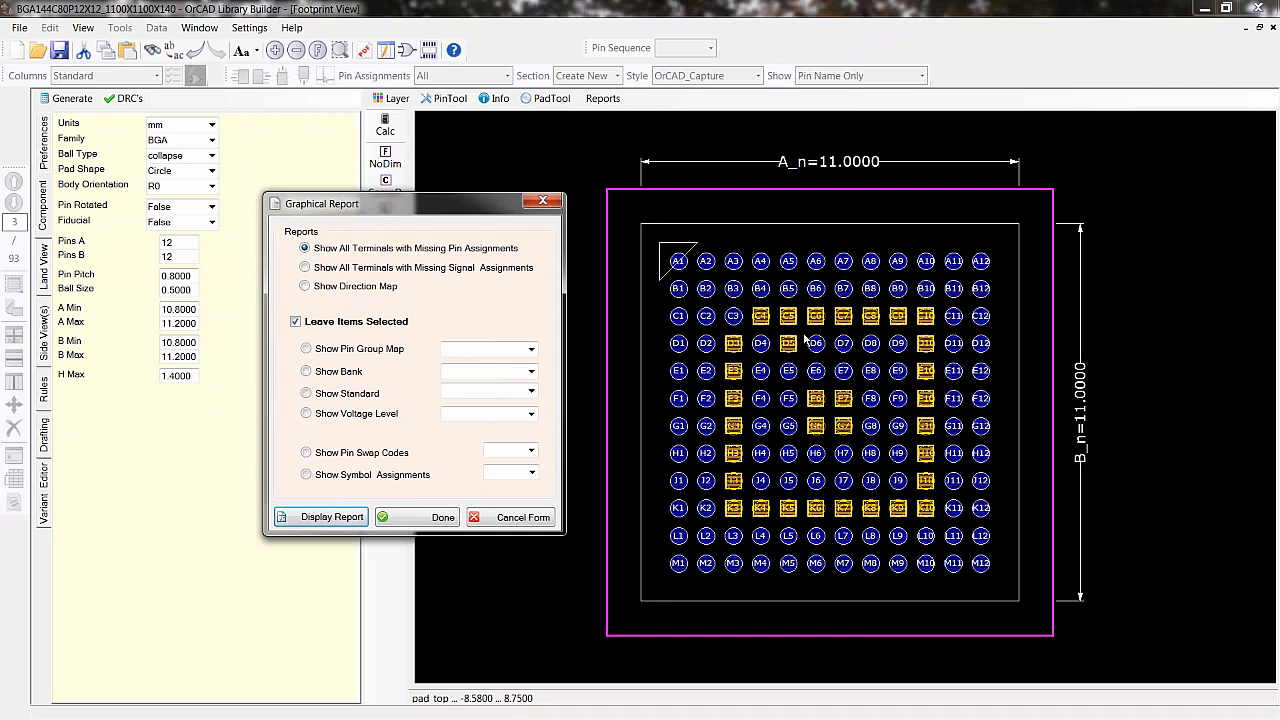
click(441, 517)
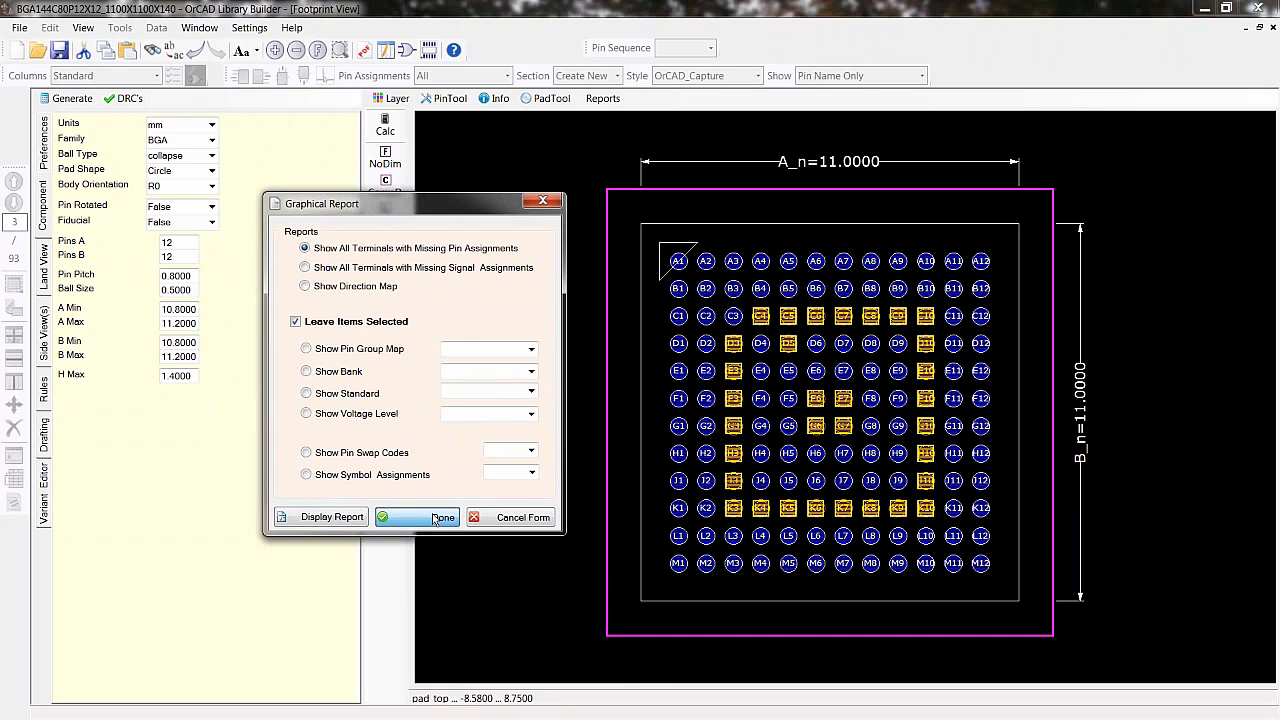
click(541, 203)
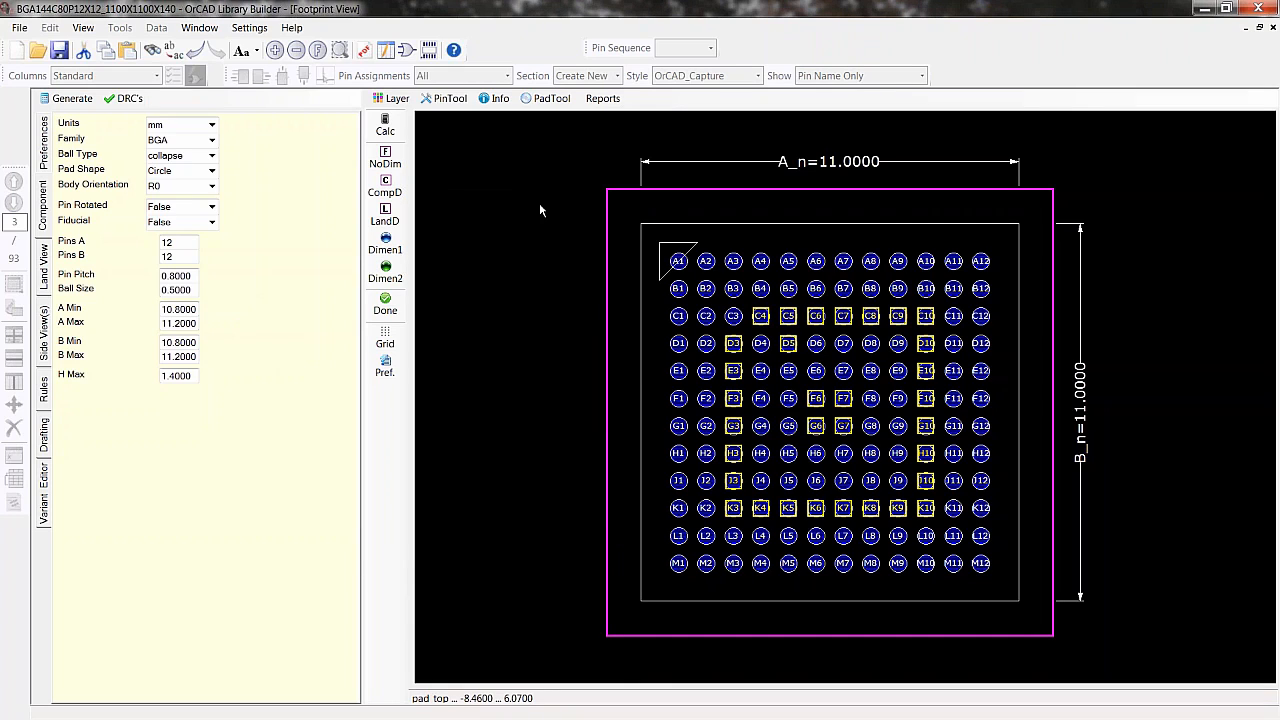
click(466, 99)
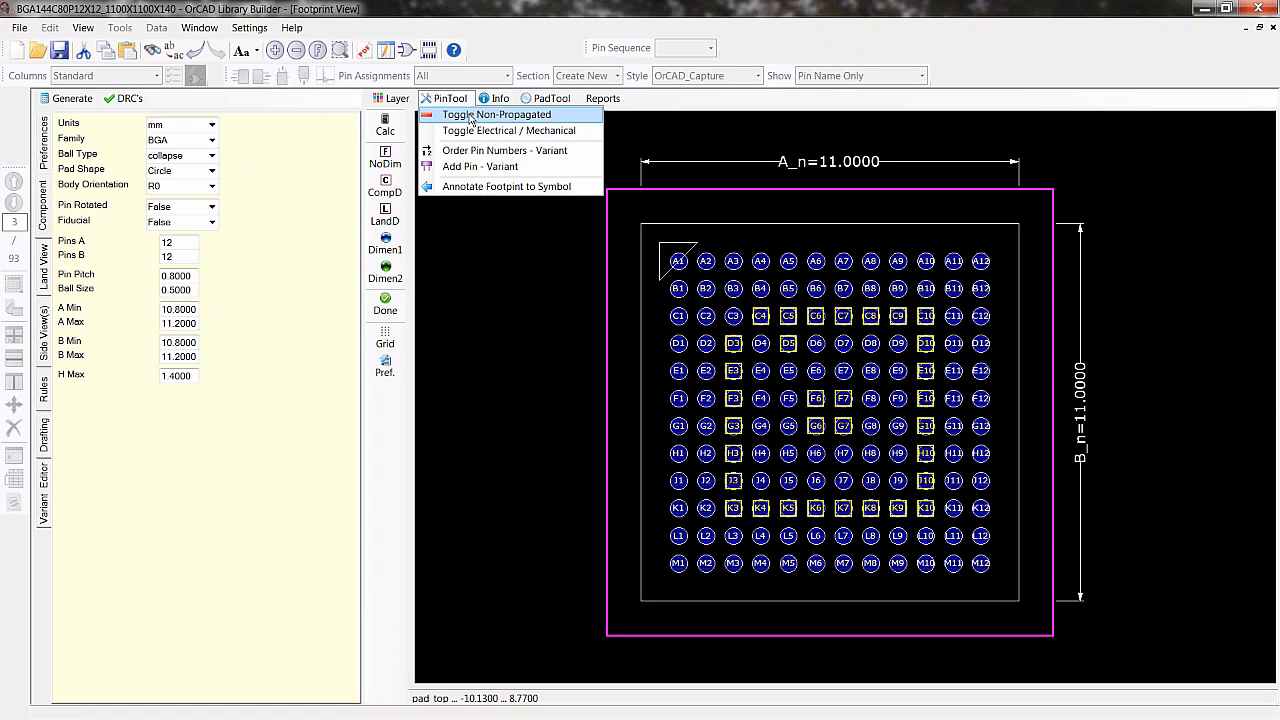
click(469, 116)
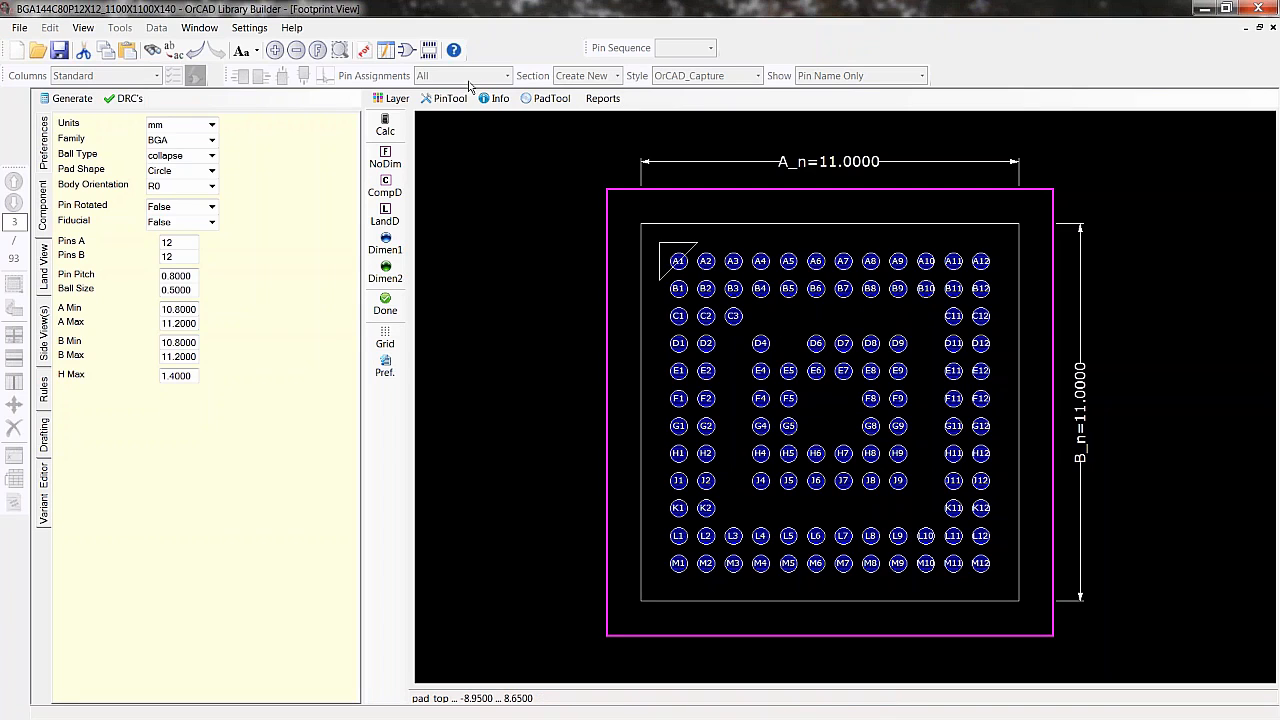
- Page through the datasheet to the terminal functions table
click(361, 51)
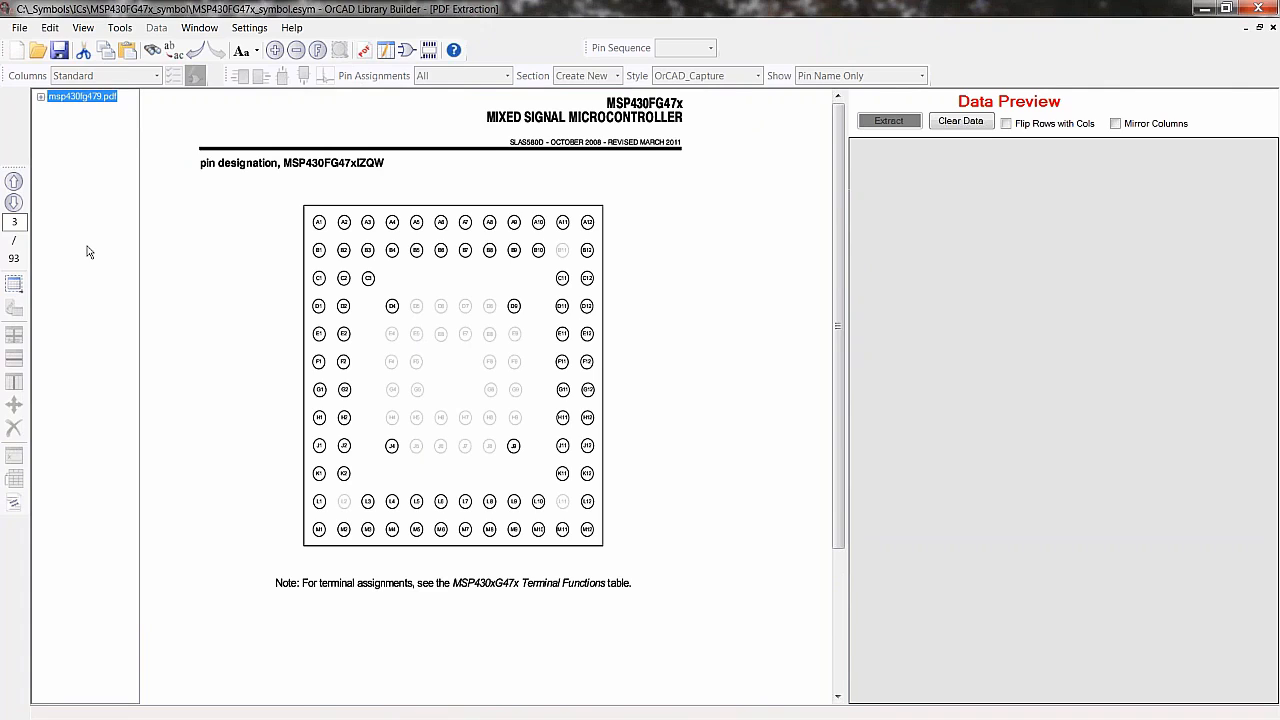
click(14, 202)
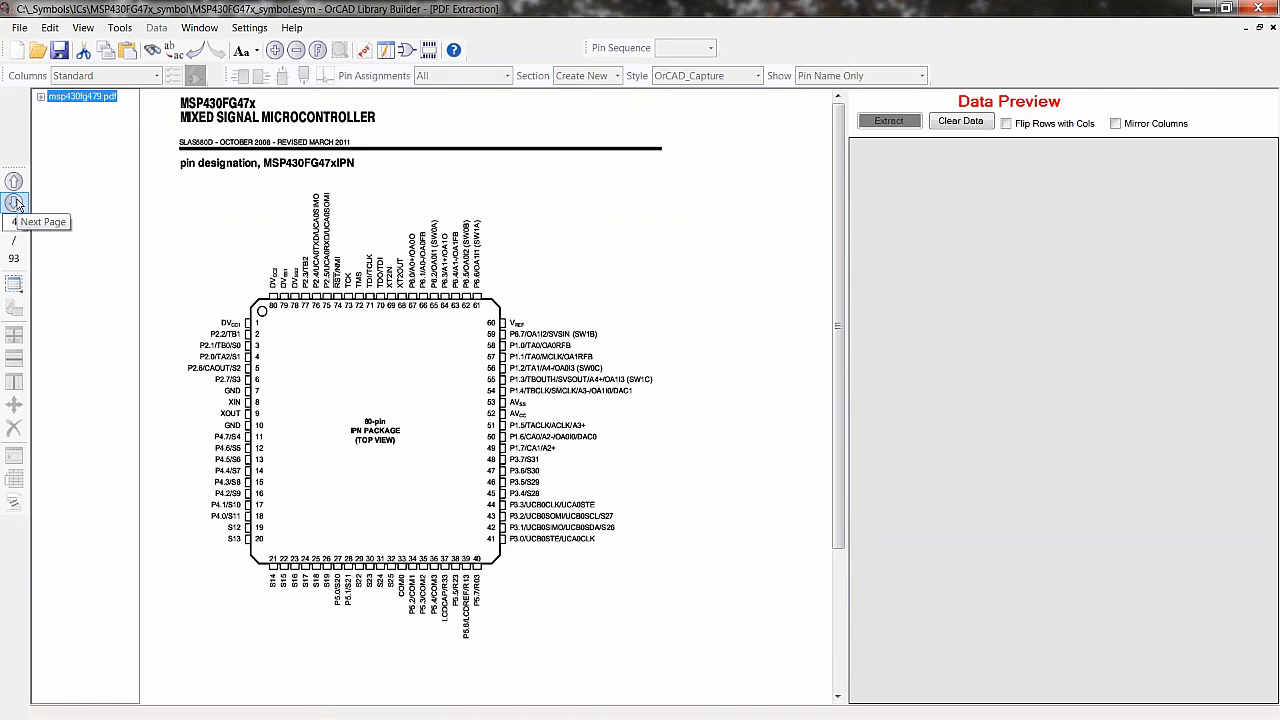
click(14, 202)
click(14, 202)
click(14, 202)
click(14, 202)
click(14, 202)
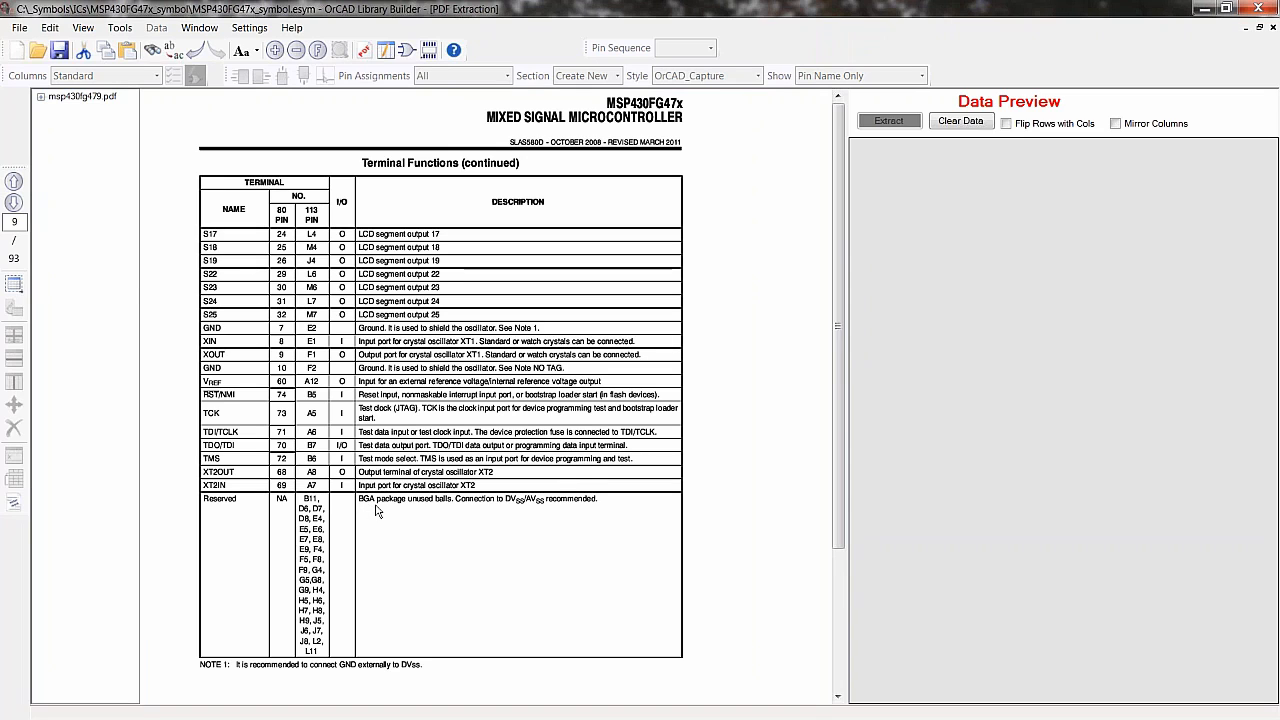
- Toggle pad D5 on the footprint back to a propagated pin
click(429, 50)
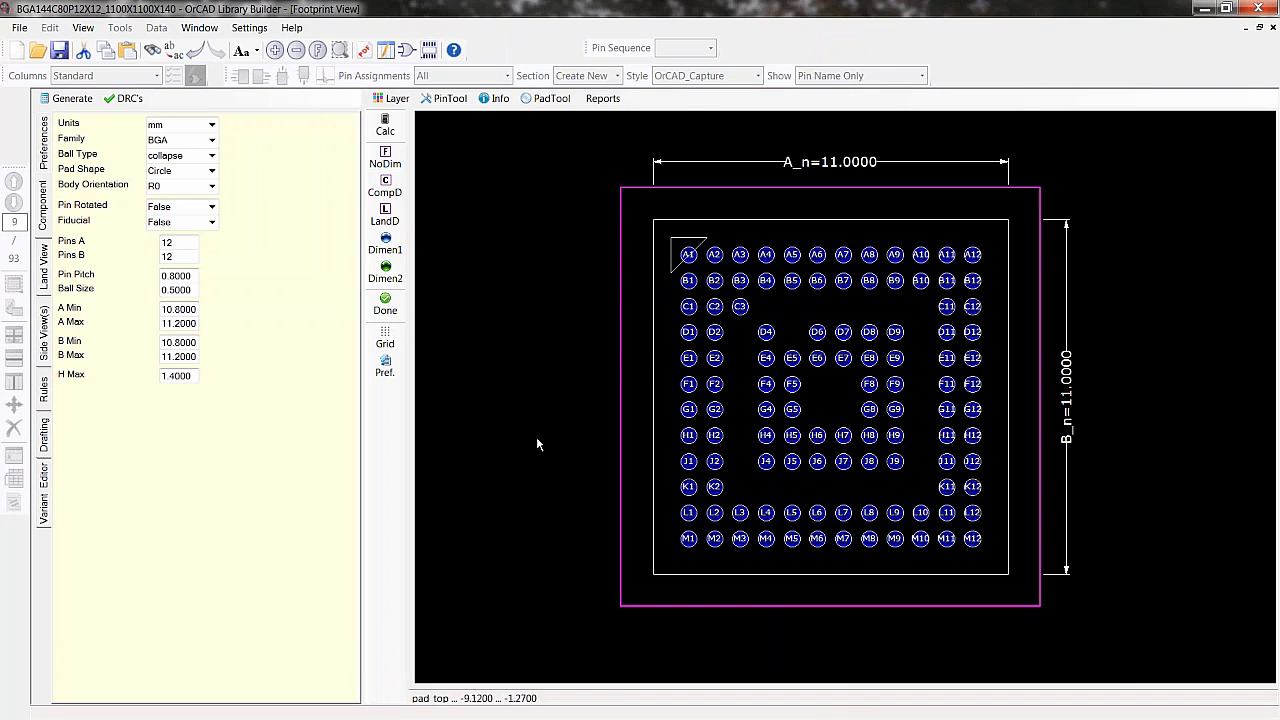
right_click(791, 333)
click(462, 162)
click(449, 98)
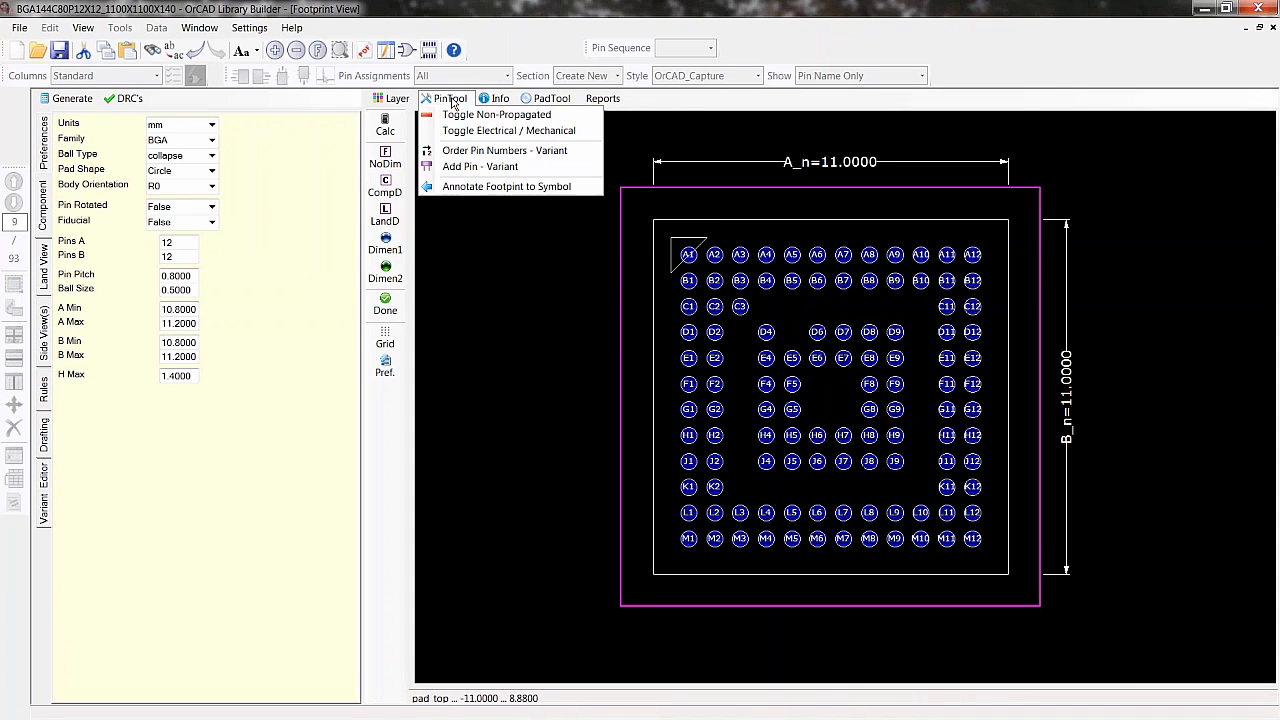
click(791, 332)
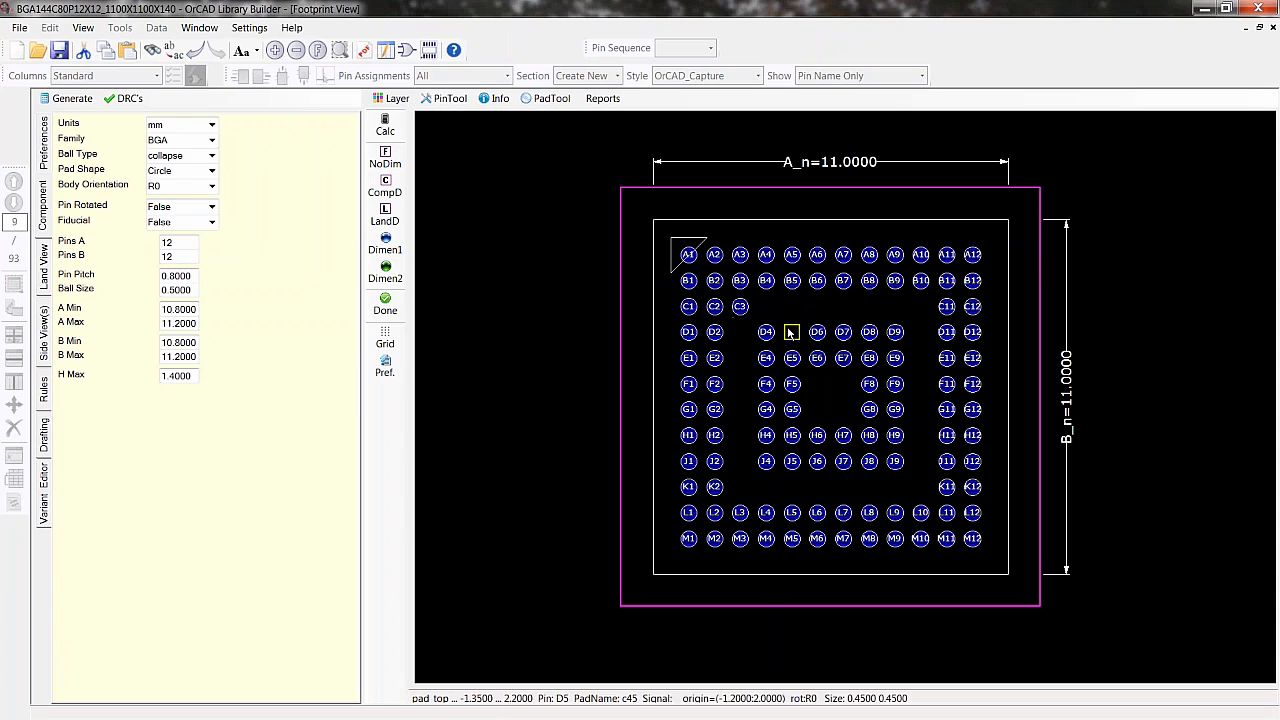
click(449, 98)
click(462, 114)
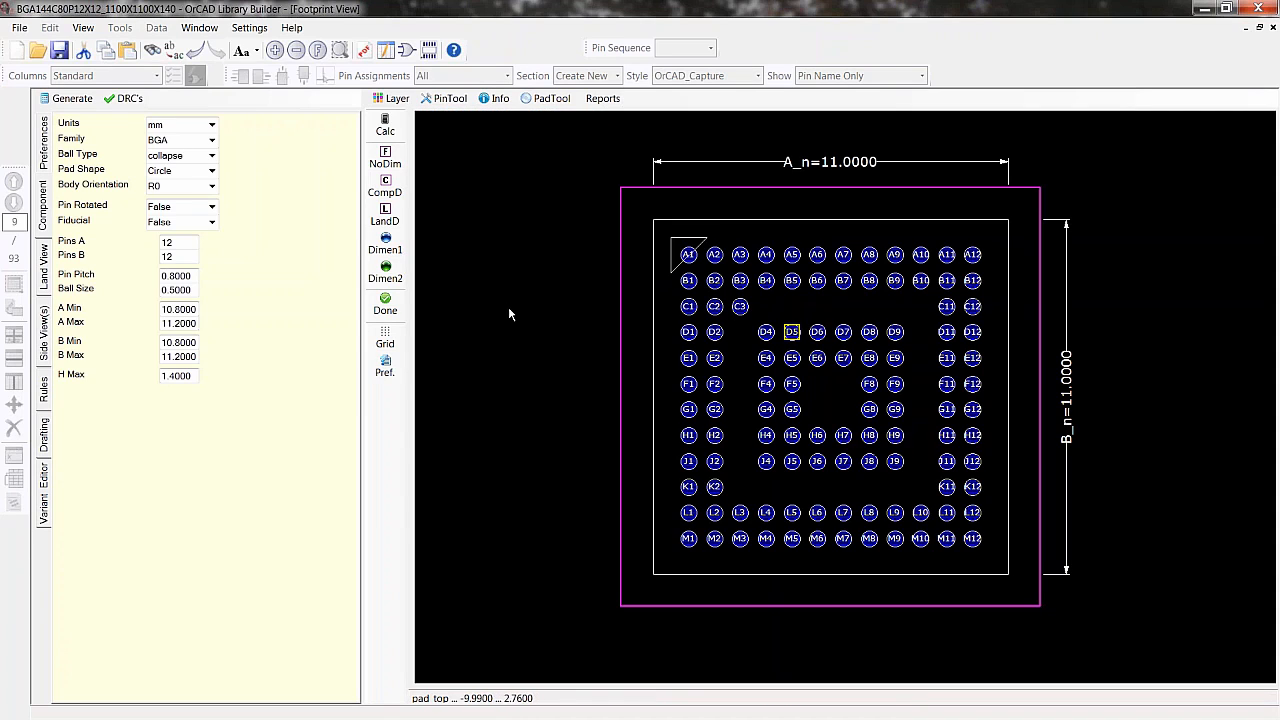